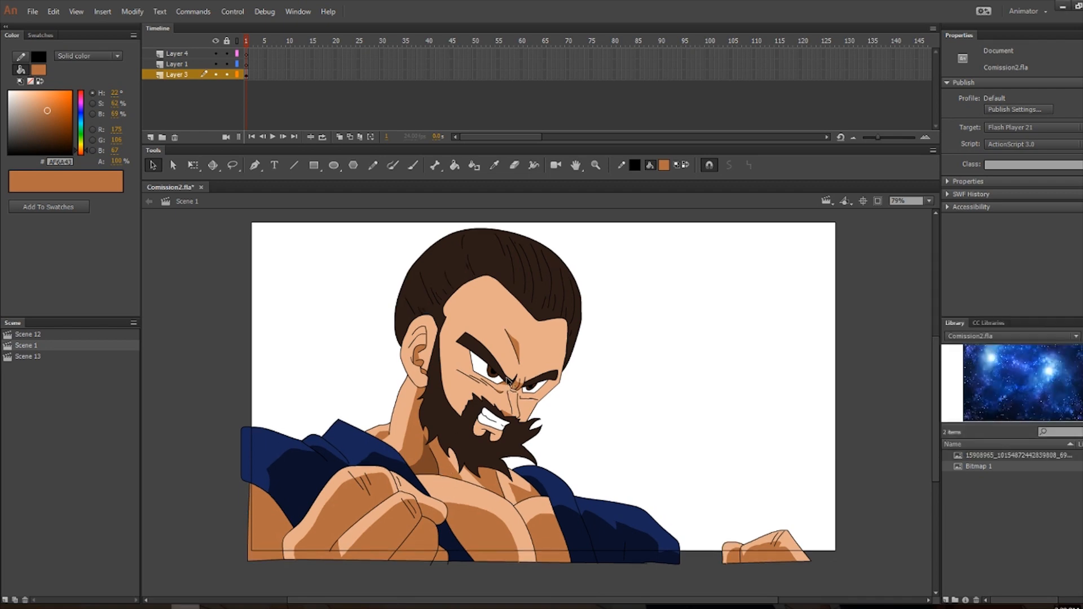
Examine the character drawings and their layers in Scene 13 and Scene 1.
{"action": "left_click", "coordinate": [89, 356]}
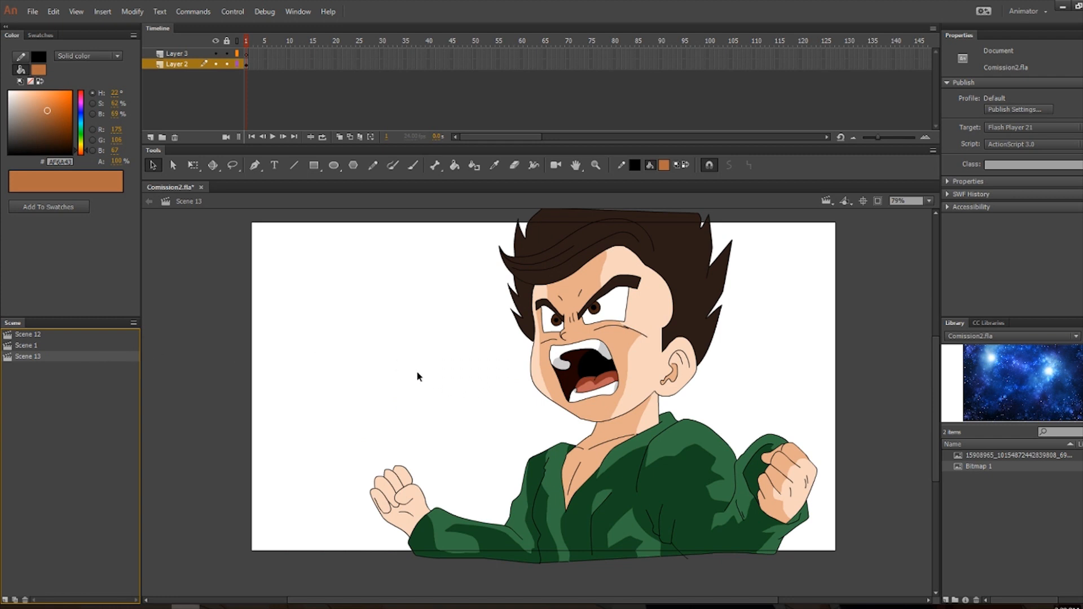
{"action": "left_click", "coordinate": [43, 345]}
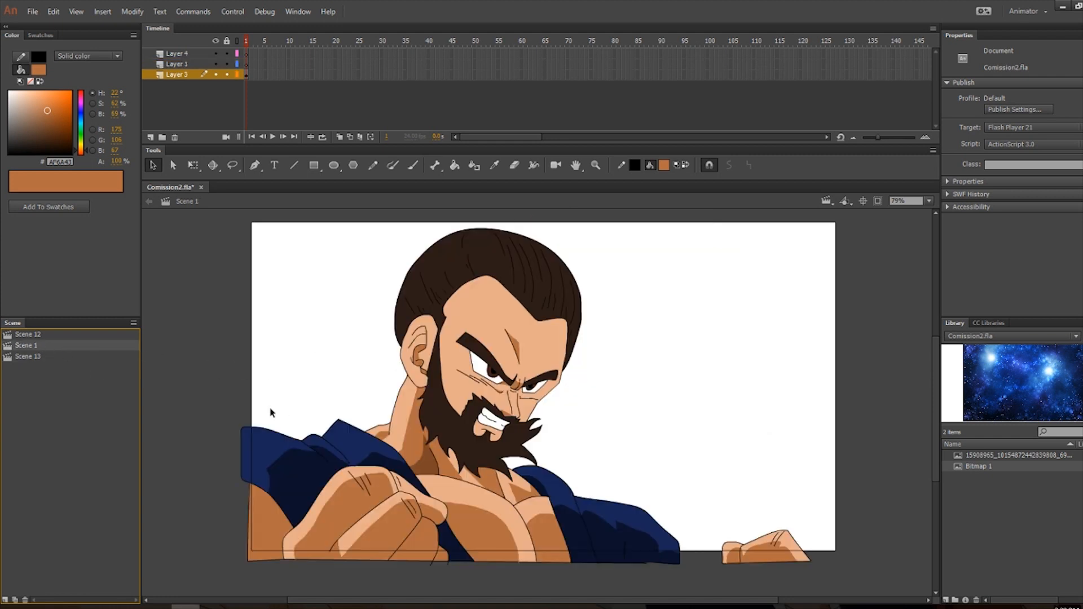
{"action": "scroll", "coordinate": [572, 421], "scroll_direction": "up", "scroll_amount": 1}
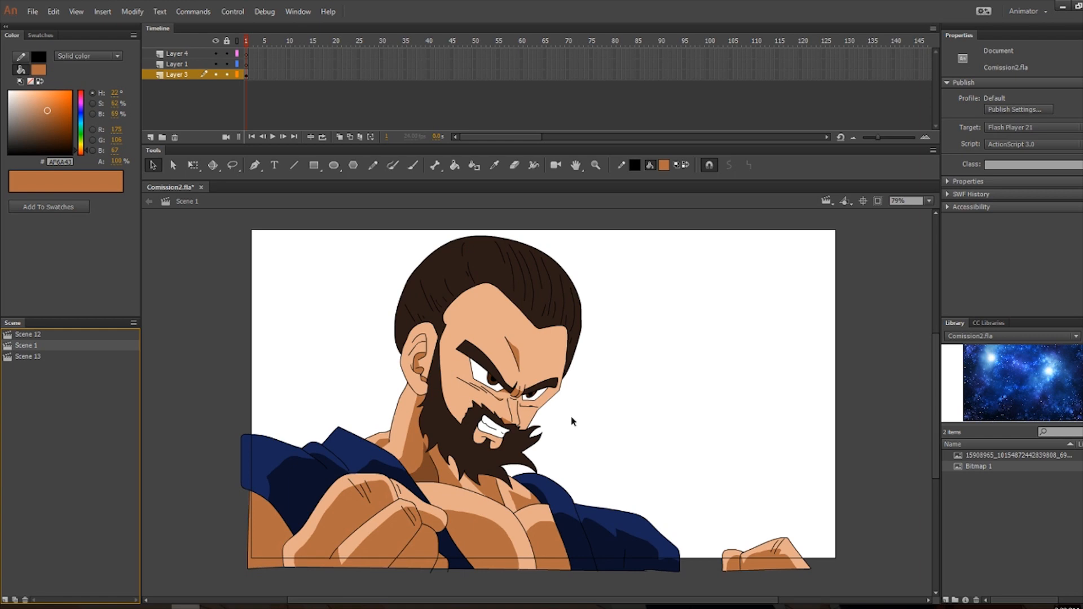
{"action": "left_click", "coordinate": [45, 360]}
{"action": "scroll", "coordinate": [642, 387], "scroll_direction": "down", "scroll_amount": 1}
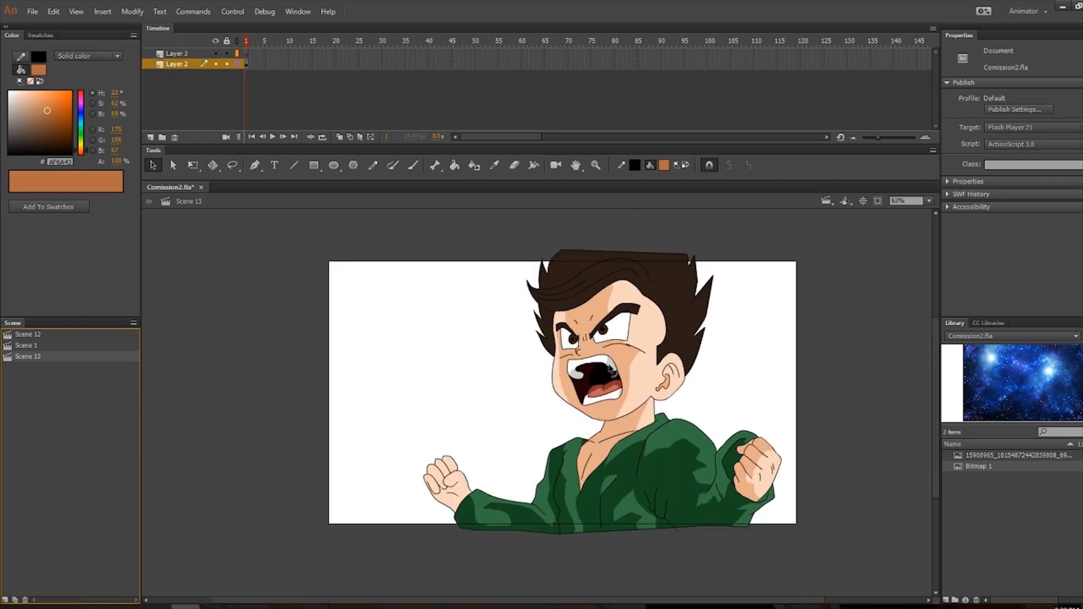
{"action": "scroll", "coordinate": [599, 359], "scroll_direction": "up", "scroll_amount": 1}
{"action": "scroll", "coordinate": [570, 366], "scroll_direction": "up", "scroll_amount": 1}
{"action": "scroll", "coordinate": [563, 368], "scroll_direction": "down", "scroll_amount": 1}
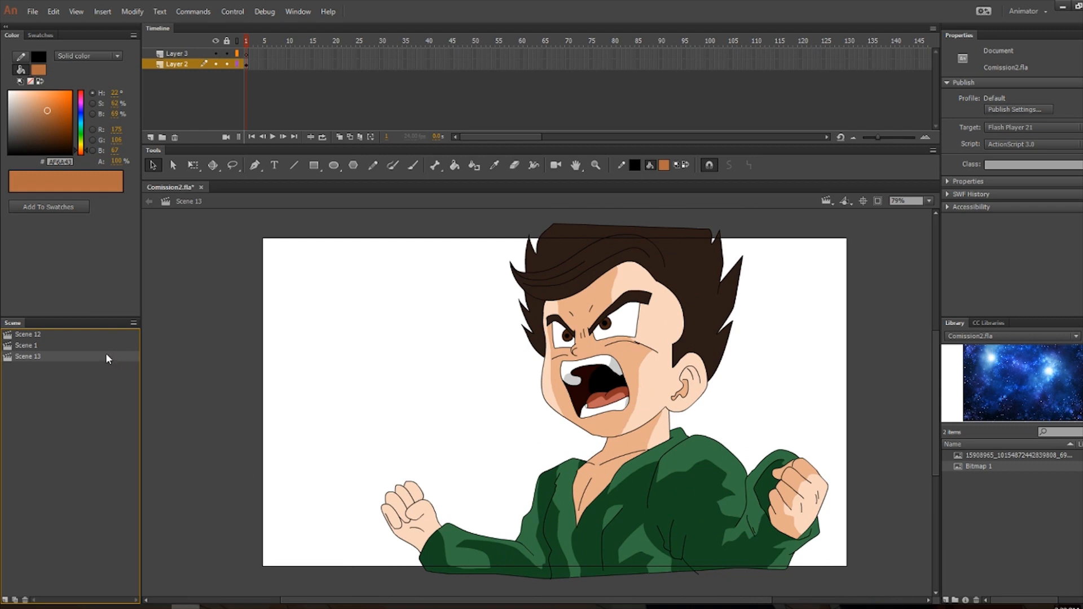
{"action": "left_click", "coordinate": [178, 65]}
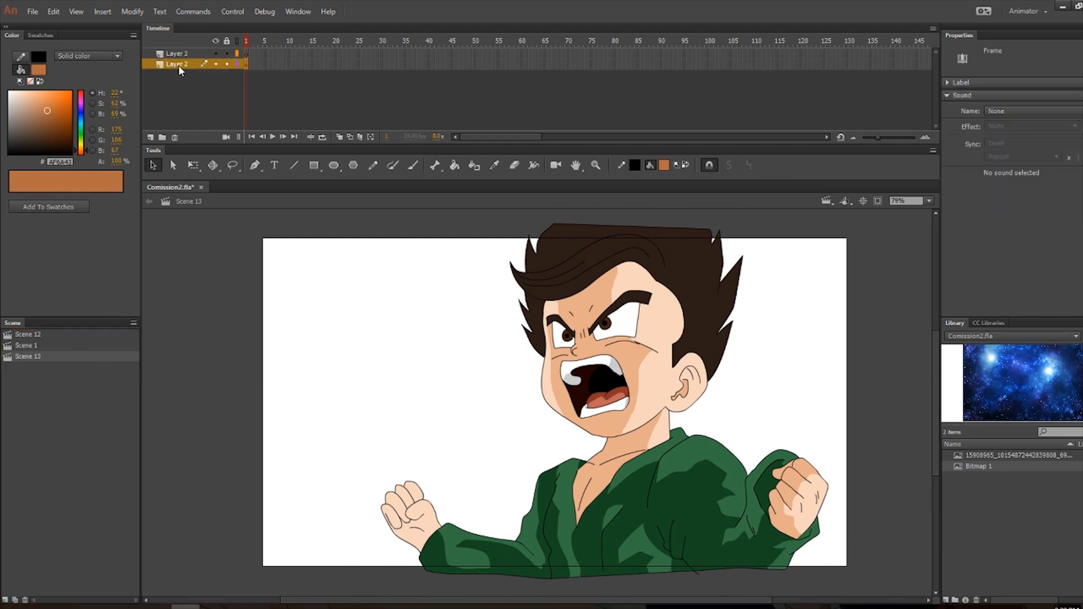
{"action": "left_click", "coordinate": [62, 346]}
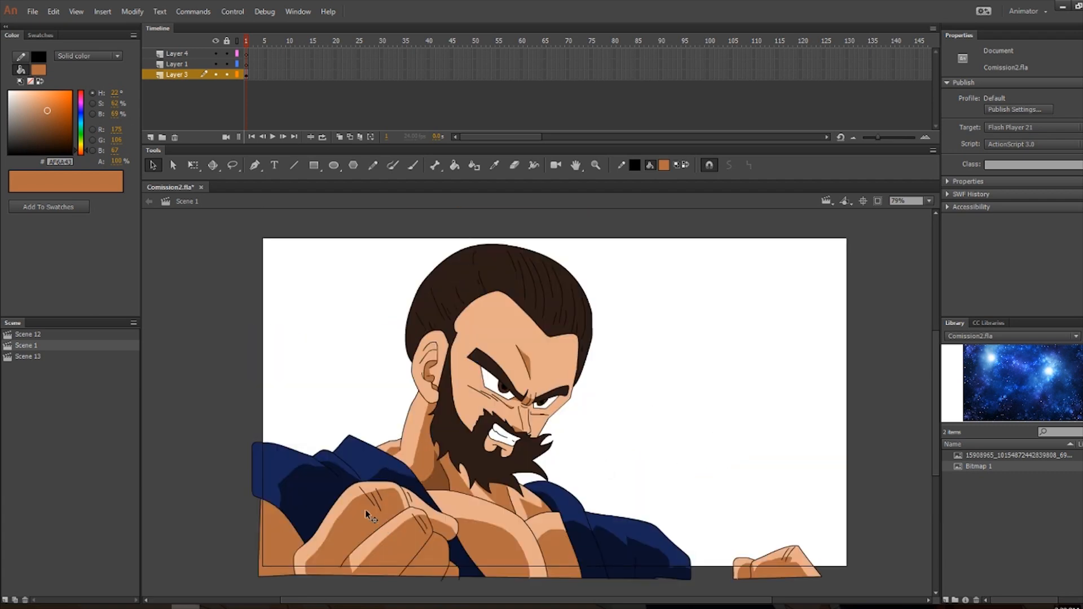
{"action": "left_click", "coordinate": [315, 501]}
{"action": "key", "text": "Escape"}
{"action": "left_click", "coordinate": [302, 499]}
{"action": "left_click", "coordinate": [309, 410]}
{"action": "left_click", "coordinate": [243, 74]}
{"action": "left_click", "coordinate": [626, 420]}
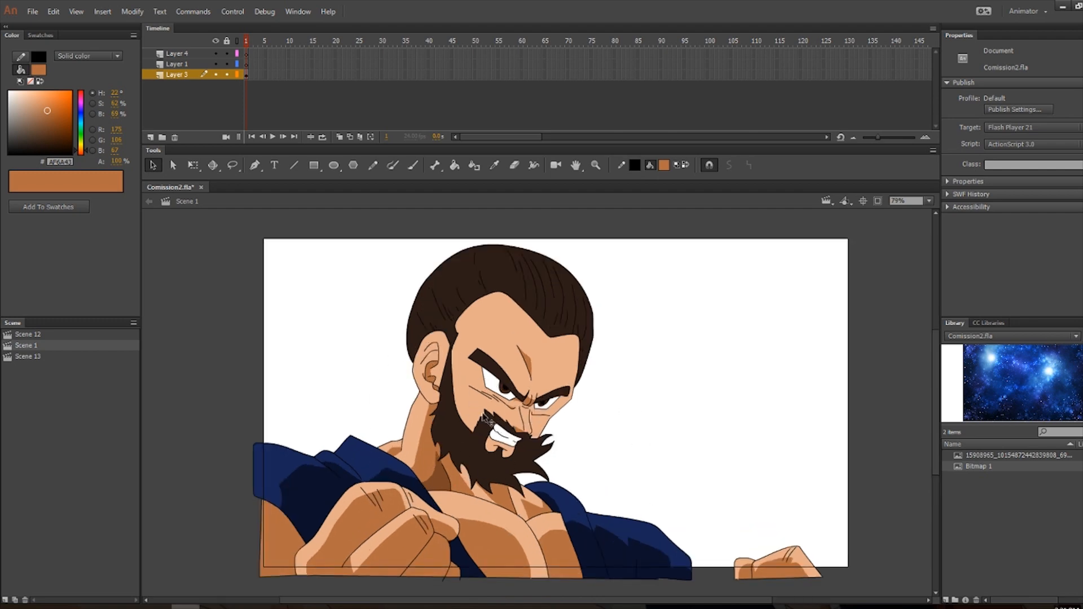
{"action": "scroll", "coordinate": [484, 418], "scroll_direction": "down", "scroll_amount": 3}
{"action": "scroll", "coordinate": [457, 405], "scroll_direction": "up", "scroll_amount": 3}
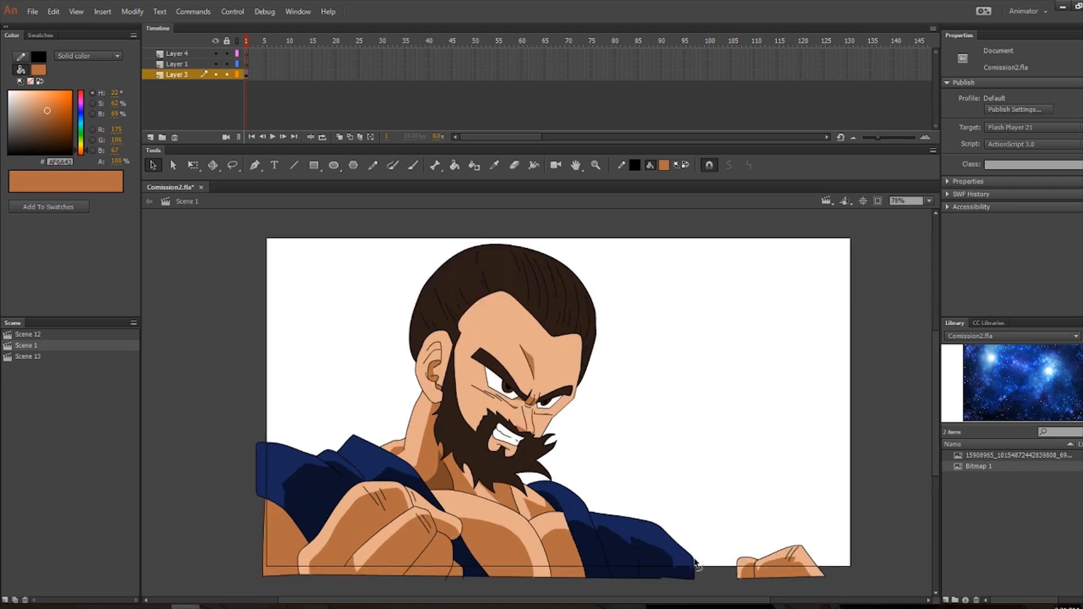
Cut the small separate fist at the canvas's lower edge from Layer 3 and paste it in place on Layer 1.
{"action": "scroll", "coordinate": [462, 517], "scroll_direction": "down", "scroll_amount": 3}
{"action": "left_click_drag", "start_coordinate": [712, 408], "coordinate": [901, 525]}
{"action": "key", "text": "ctrl+x"}
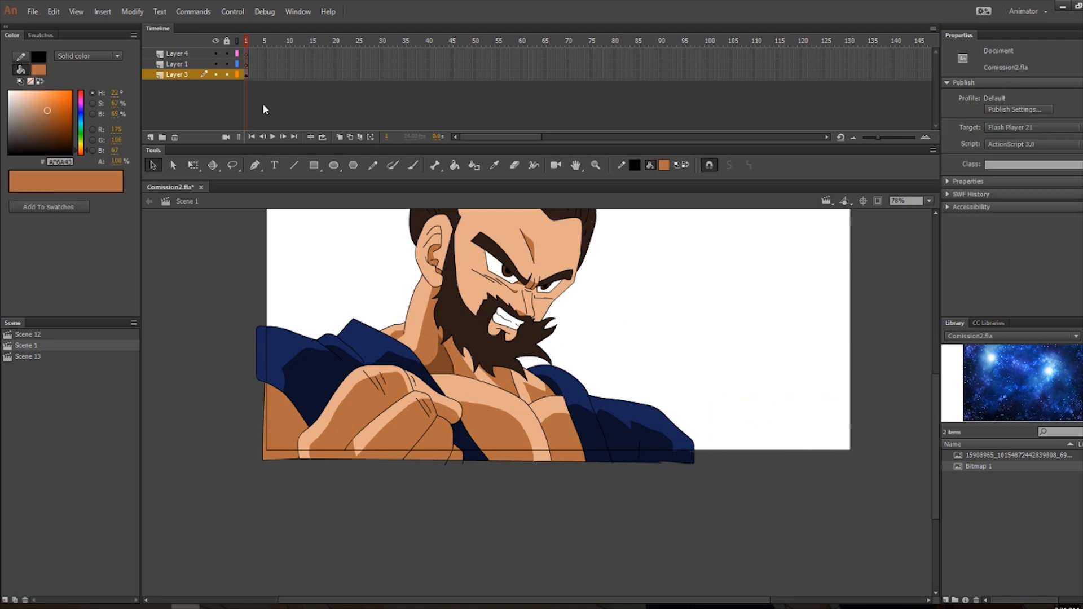
{"action": "left_click", "coordinate": [246, 64]}
{"action": "right_click", "coordinate": [203, 254]}
{"action": "left_click", "coordinate": [252, 299]}
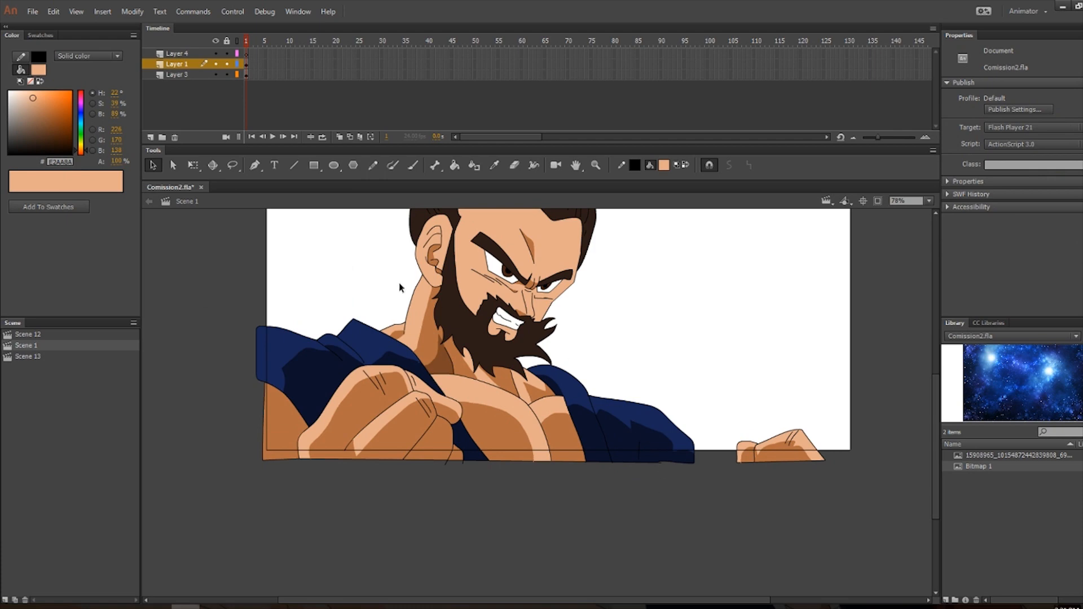
Select the light and shaded skin fills of the large clenched fist on Layer 3.
{"action": "left_click", "coordinate": [246, 75]}
{"action": "left_click", "coordinate": [258, 305]}
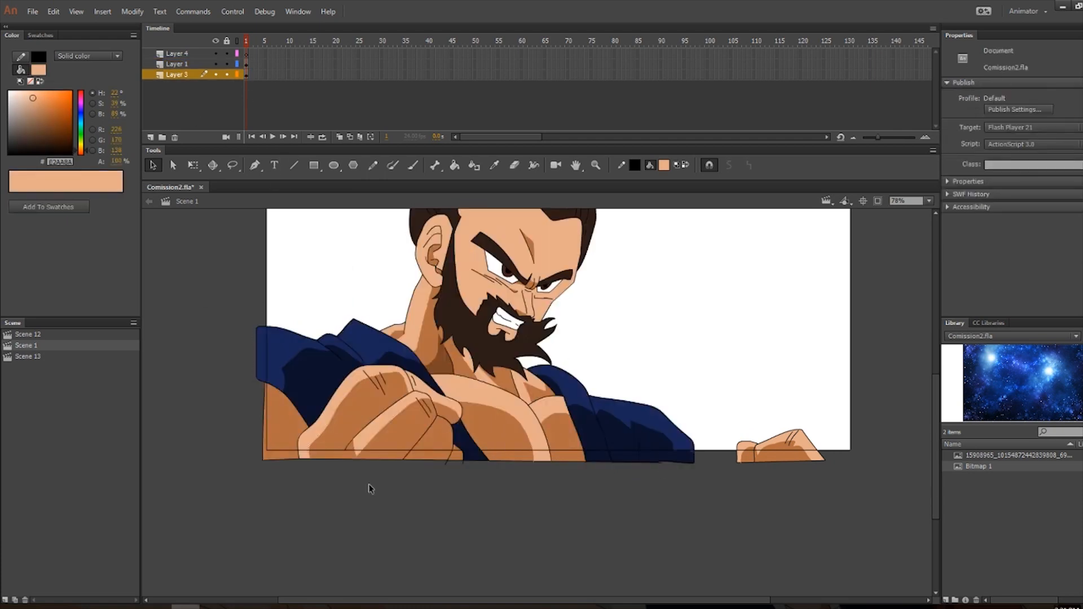
{"action": "scroll", "coordinate": [370, 489], "scroll_direction": "up", "scroll_amount": 2}
{"action": "left_click", "coordinate": [359, 378]}
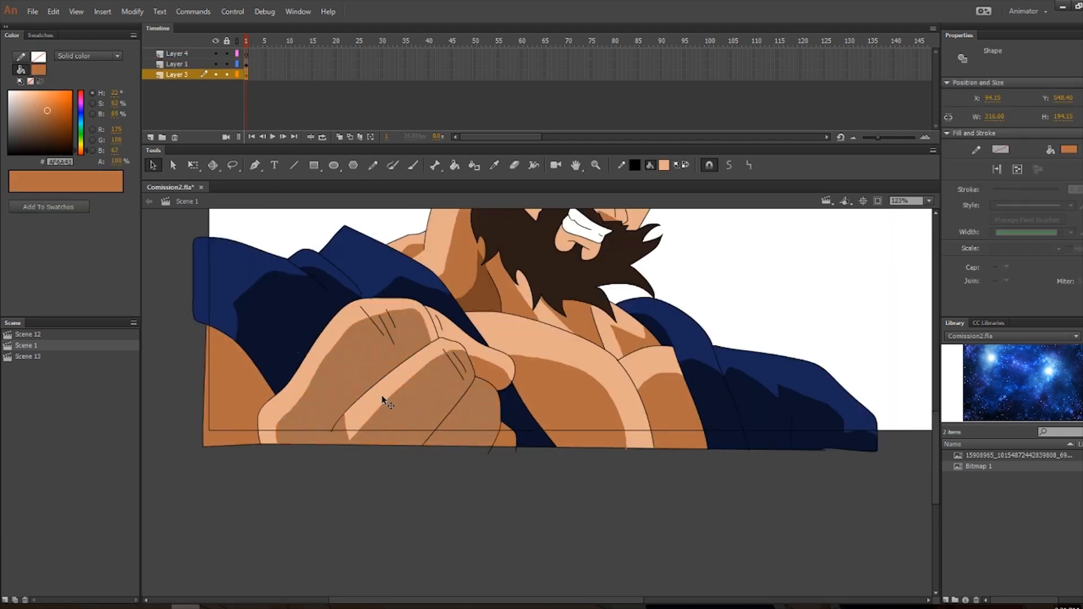
{"action": "left_click", "coordinate": [382, 401], "text": "shift"}
{"action": "left_click", "coordinate": [463, 342], "text": "shift"}
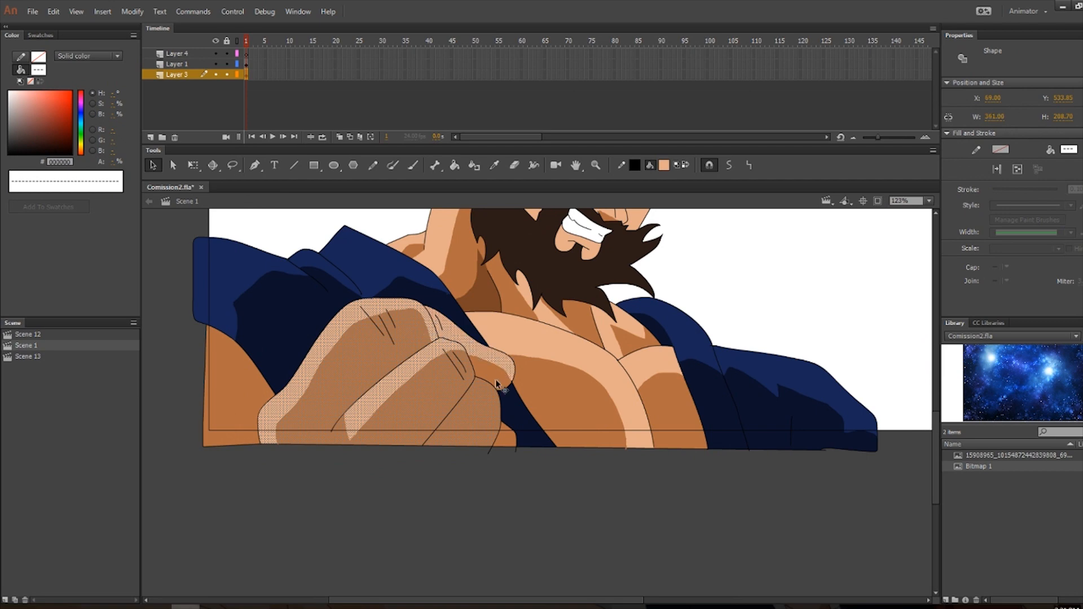
{"action": "left_click", "coordinate": [503, 446], "text": "shift"}
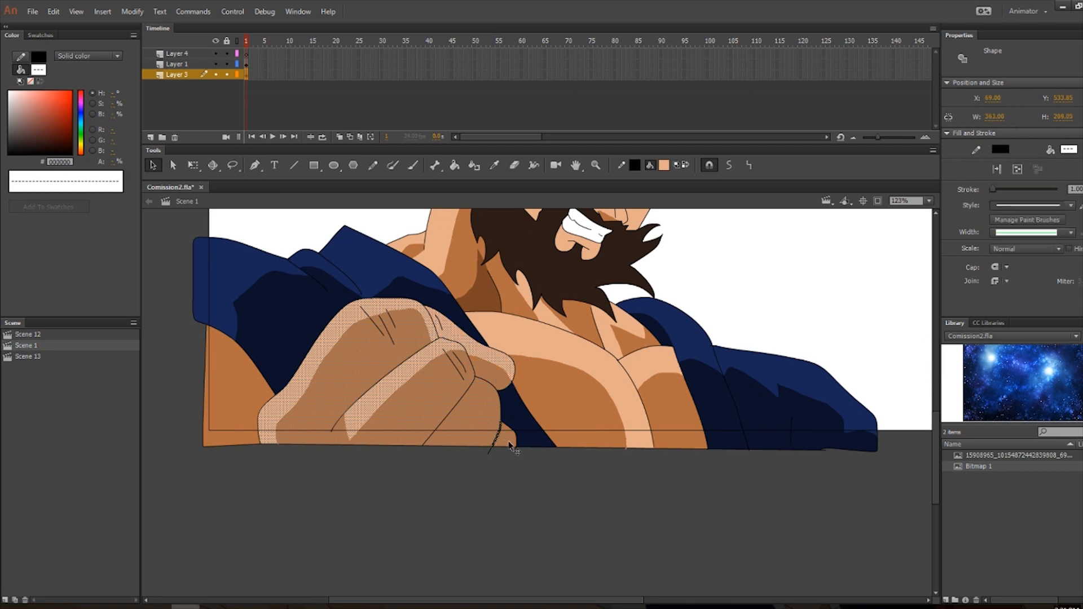
Add the large fist's outer finger outlines, knuckle lines and long upper finger line to the selection.
{"action": "scroll", "coordinate": [512, 439], "scroll_direction": "up", "scroll_amount": 3}
{"action": "scroll", "coordinate": [500, 425], "scroll_direction": "down", "scroll_amount": 2}
{"action": "left_click", "coordinate": [495, 373], "text": "shift"}
{"action": "left_click", "coordinate": [502, 370], "text": "shift"}
{"action": "left_click", "coordinate": [511, 354], "text": "shift"}
{"action": "left_click", "coordinate": [466, 312], "text": "shift"}
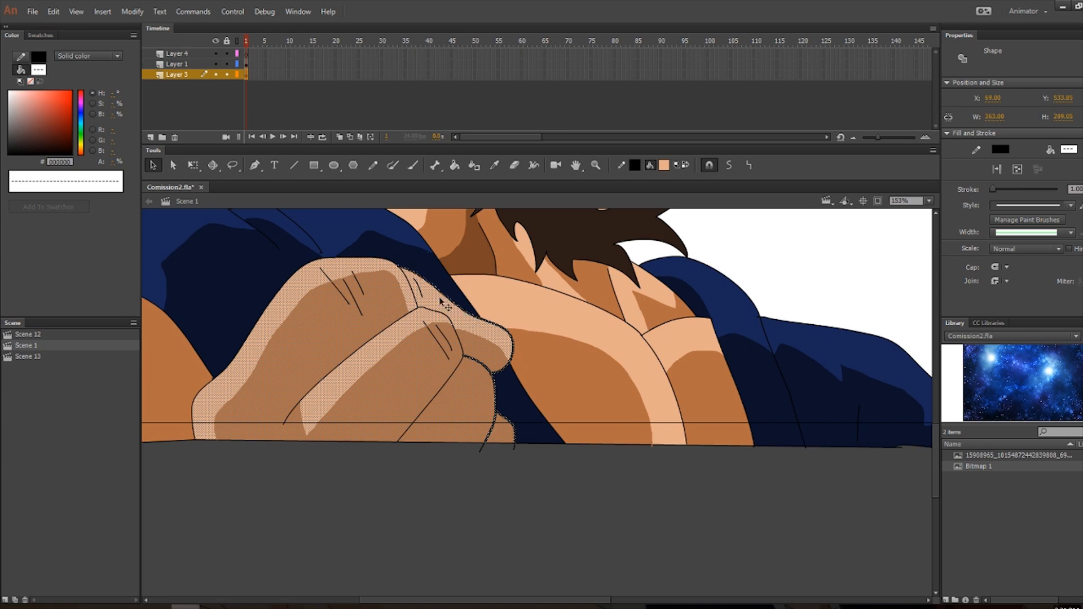
{"action": "left_click", "coordinate": [363, 265], "text": "shift"}
{"action": "left_click", "coordinate": [418, 290], "text": "shift"}
{"action": "left_click", "coordinate": [433, 312], "text": "shift"}
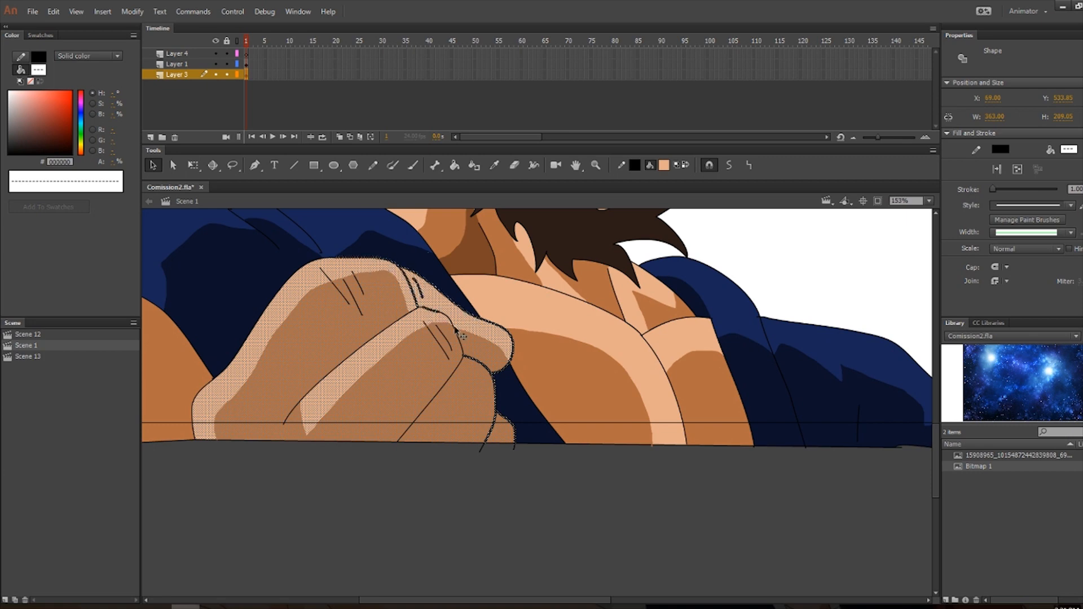
{"action": "left_click", "coordinate": [394, 327], "text": "shift"}
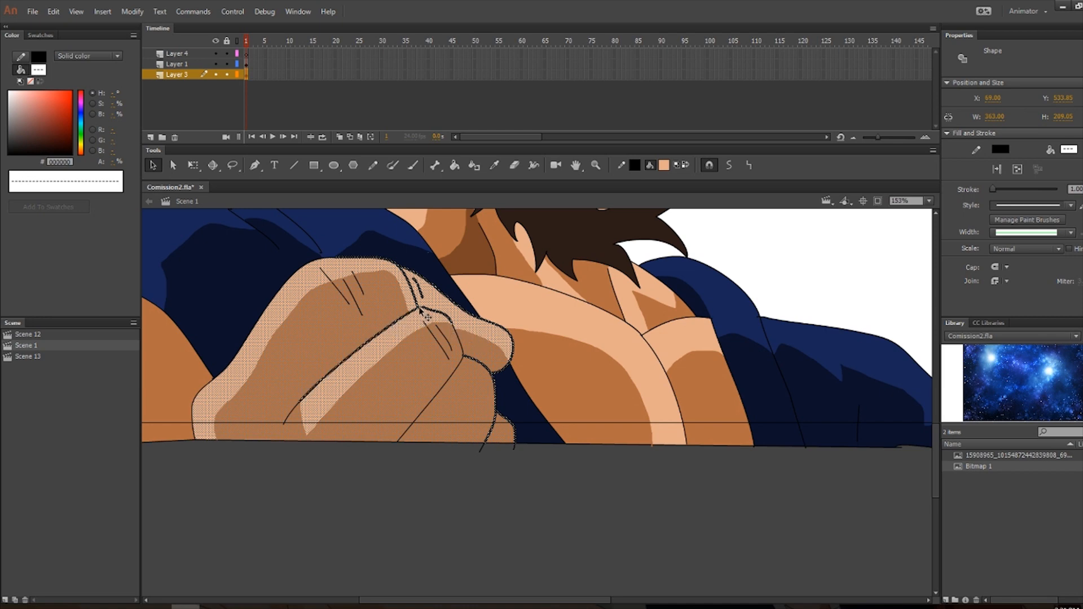
Add the inner finger dividing lines and the front knuckle's crease strokes to the fist selection.
{"action": "scroll", "coordinate": [428, 321], "scroll_direction": "up", "scroll_amount": 6}
{"action": "scroll", "coordinate": [434, 327], "scroll_direction": "down", "scroll_amount": 6}
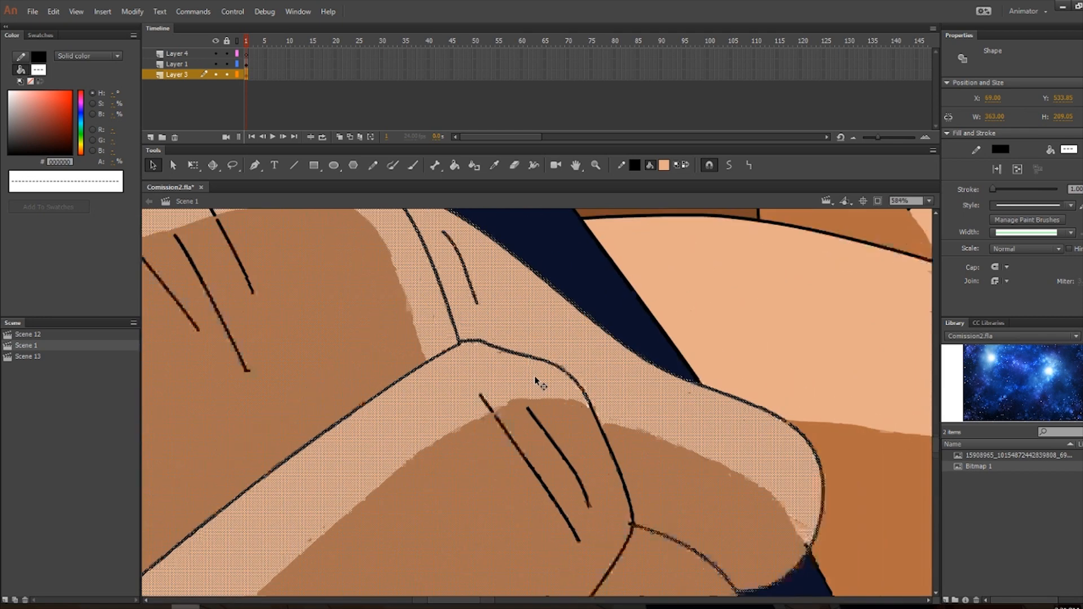
{"action": "scroll", "coordinate": [573, 375], "scroll_direction": "up", "scroll_amount": 3}
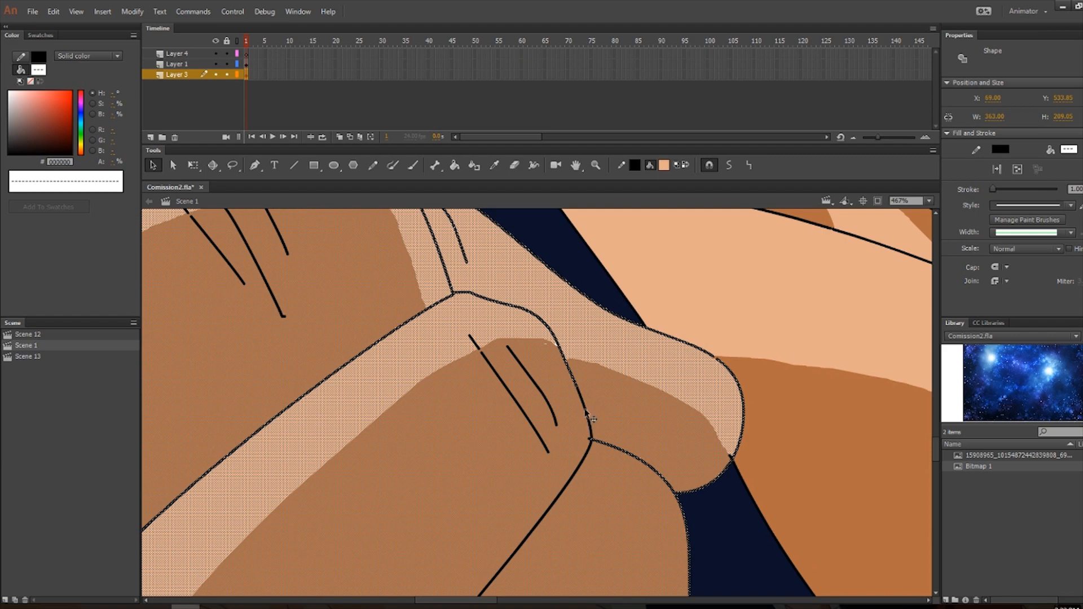
{"action": "scroll", "coordinate": [548, 423], "scroll_direction": "down", "scroll_amount": 2}
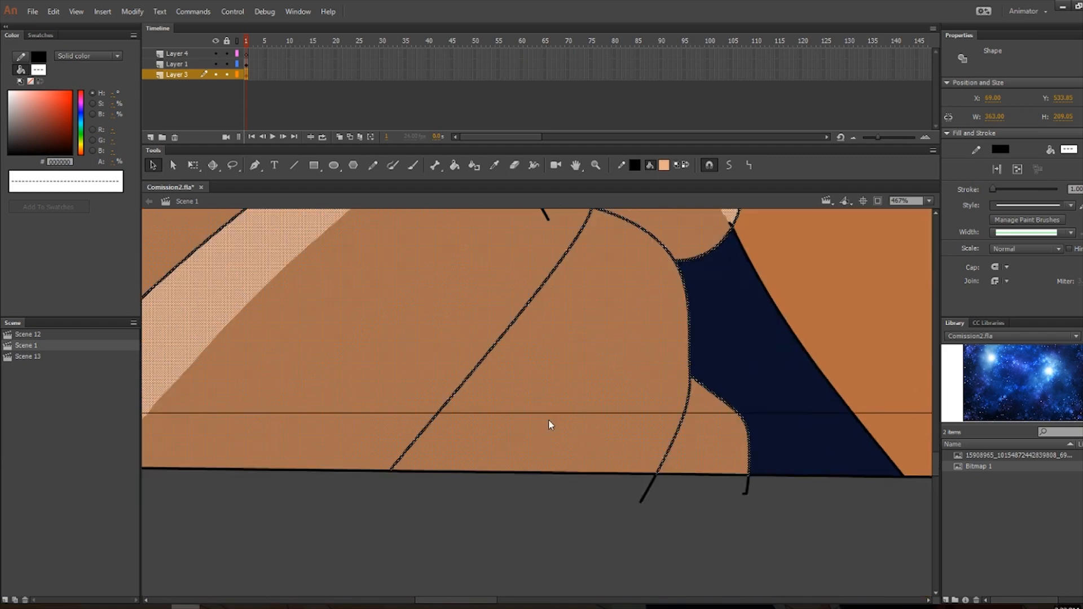
{"action": "scroll", "coordinate": [560, 261], "scroll_direction": "up", "scroll_amount": 2}
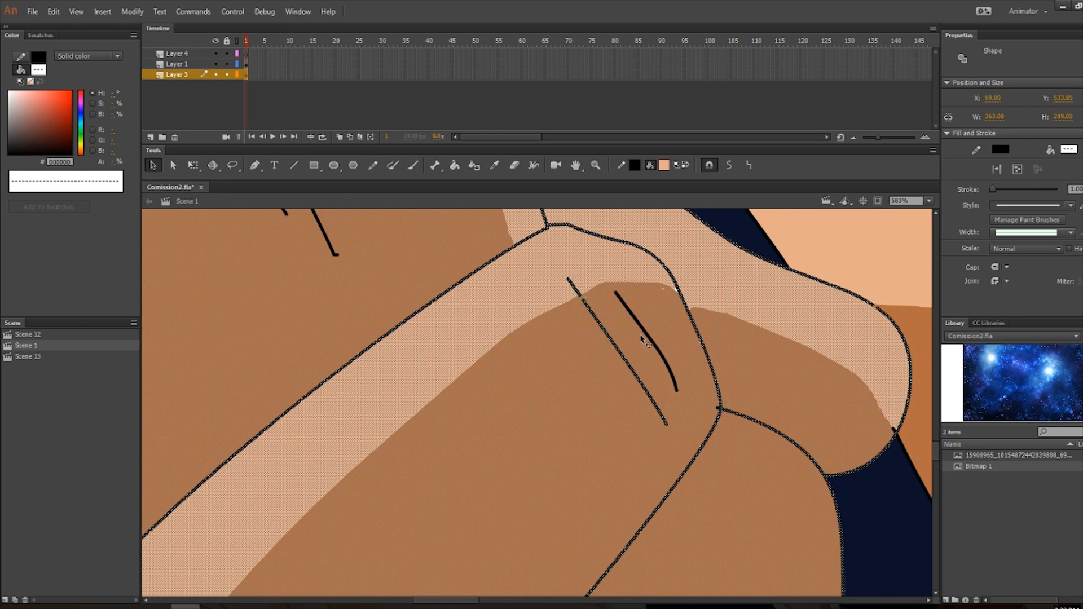
{"action": "scroll", "coordinate": [694, 344], "scroll_direction": "down", "scroll_amount": 2}
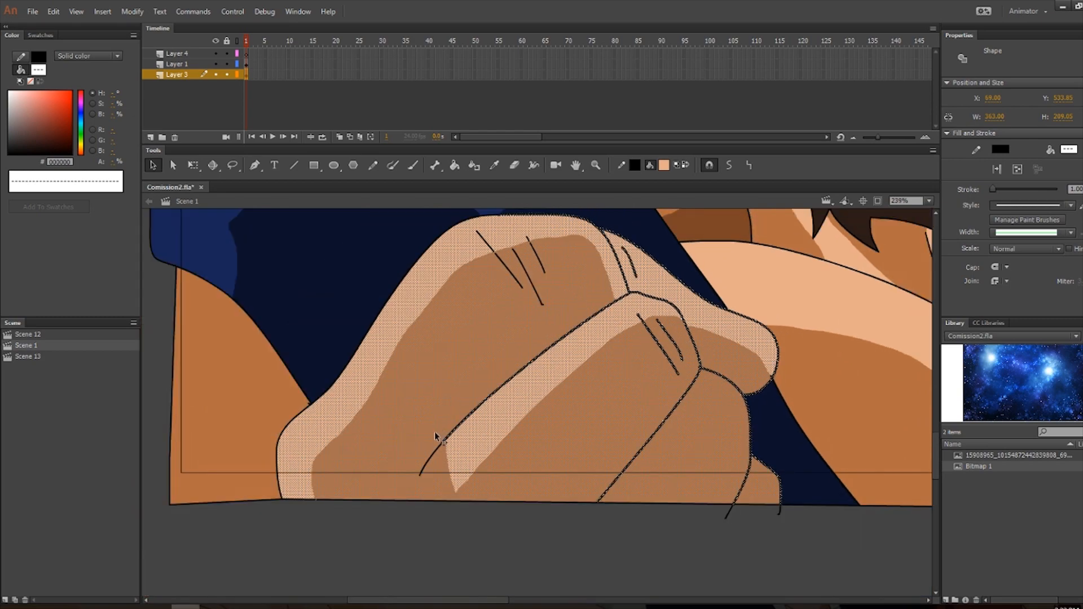
Complete the fist selection with the end of the long finger line, the outer hand outline and the upper knuckle creases.
{"action": "scroll", "coordinate": [451, 473], "scroll_direction": "up", "scroll_amount": 3}
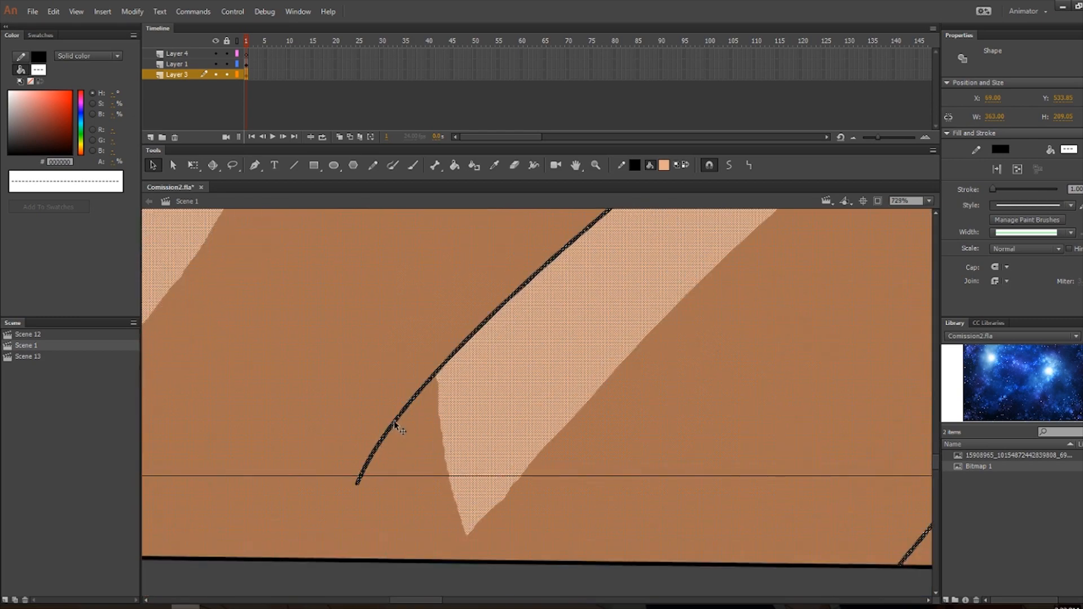
{"action": "scroll", "coordinate": [394, 429], "scroll_direction": "down", "scroll_amount": 4}
{"action": "scroll", "coordinate": [322, 485], "scroll_direction": "up", "scroll_amount": 2}
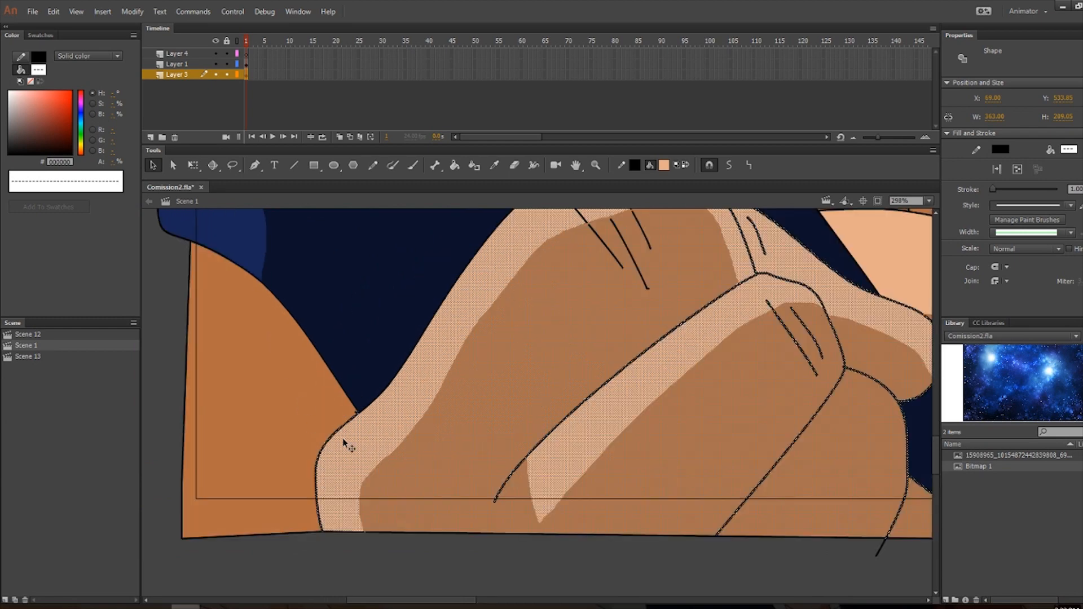
{"action": "left_click", "coordinate": [373, 405], "text": "shift"}
{"action": "scroll", "coordinate": [517, 351], "scroll_direction": "up", "scroll_amount": 3}
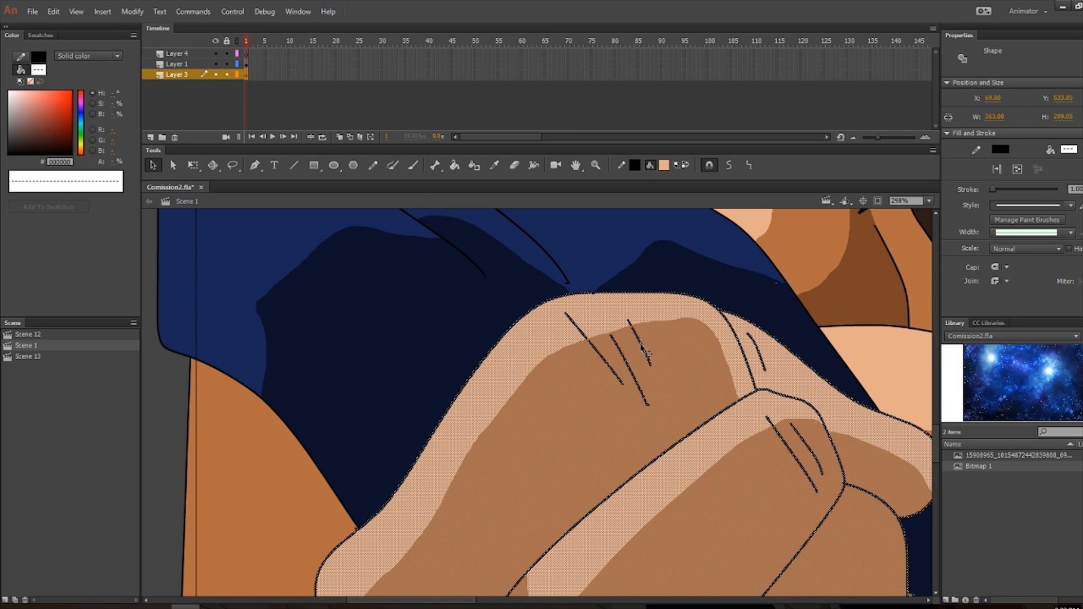
{"action": "left_click", "coordinate": [628, 322], "text": "shift"}
{"action": "scroll", "coordinate": [740, 348], "scroll_direction": "down", "scroll_amount": 6}
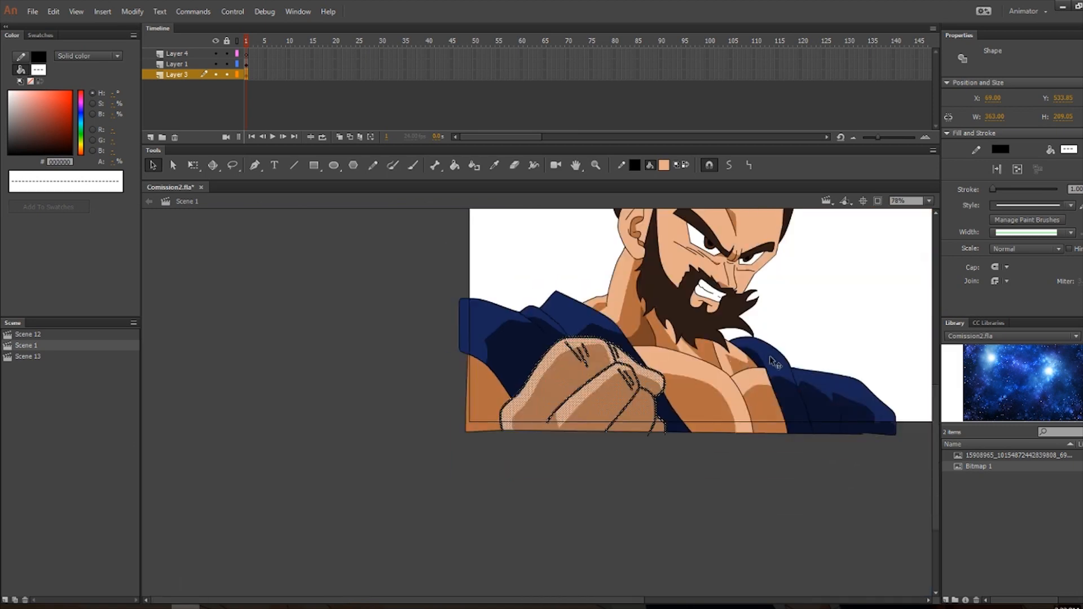
Cut the selected large fist from Layer 3 and paste it in place on Layer 1.
{"action": "key", "text": "Delete"}
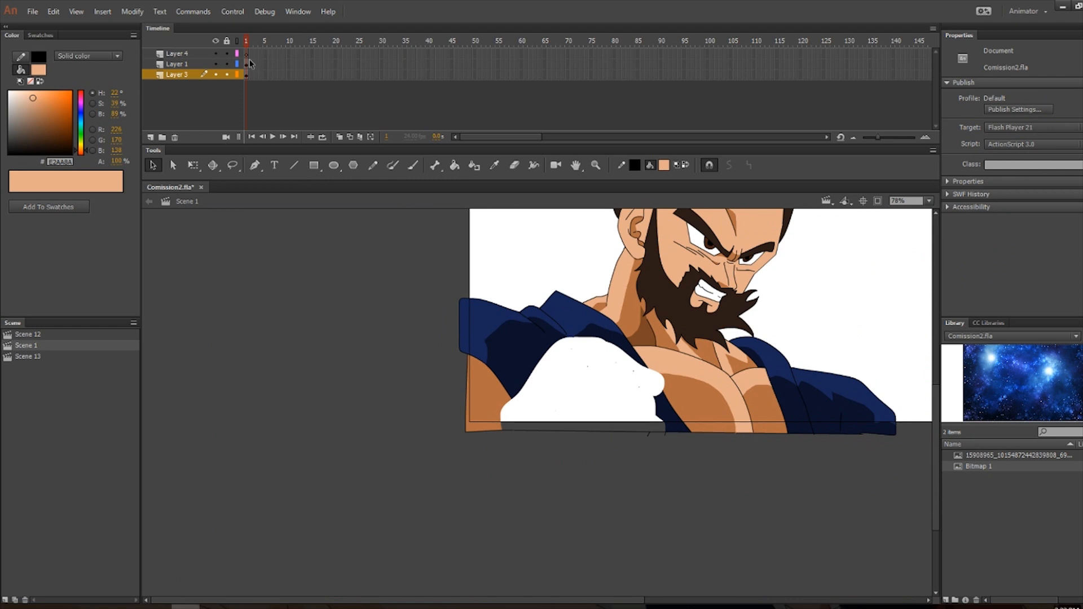
{"action": "left_click", "coordinate": [249, 63]}
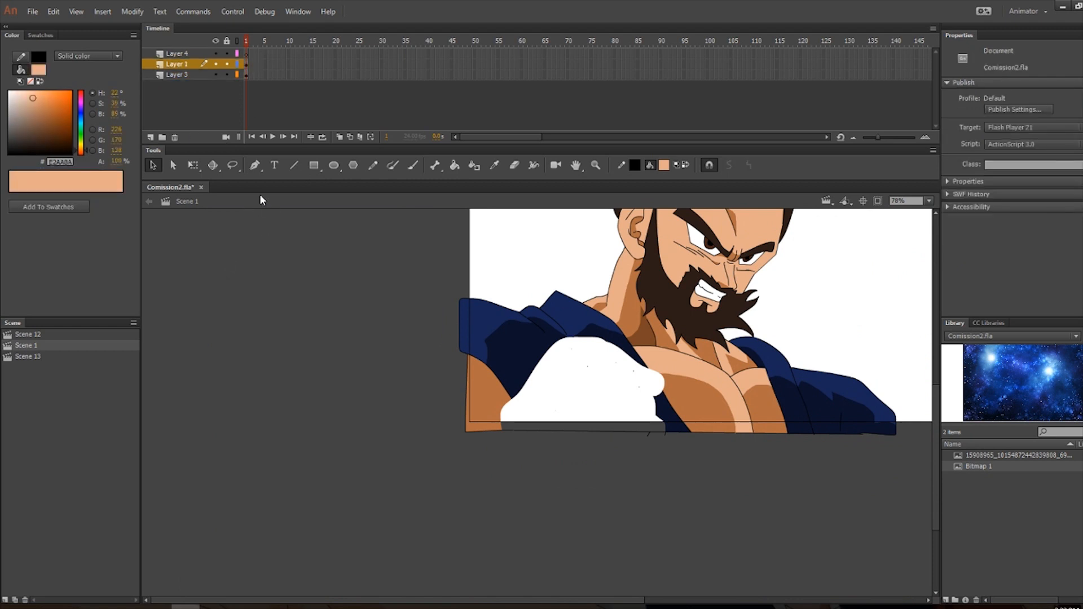
{"action": "right_click", "coordinate": [325, 295]}
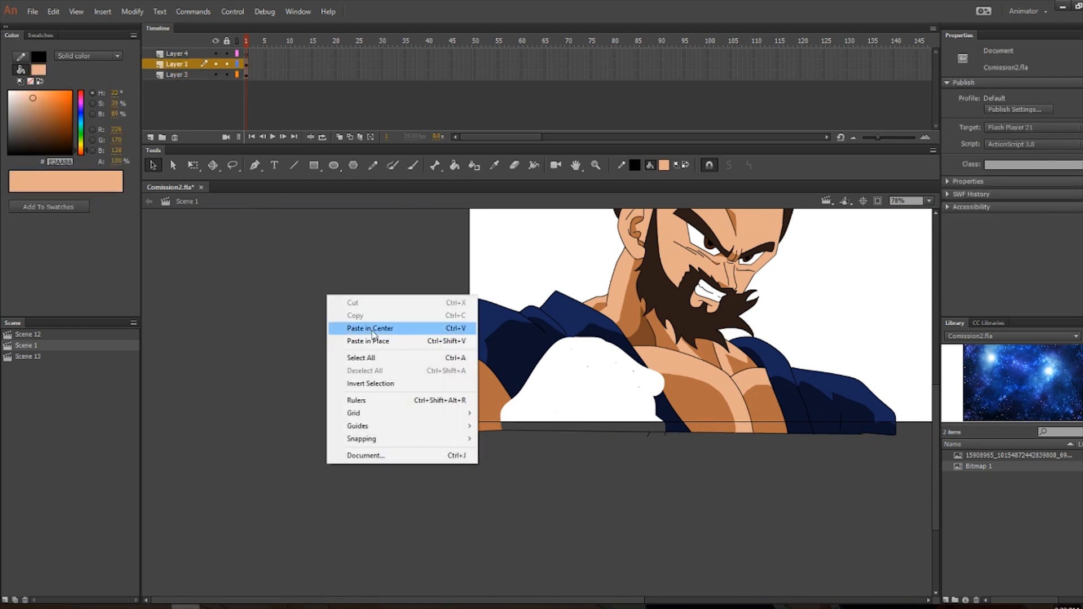
{"action": "left_click", "coordinate": [375, 342]}
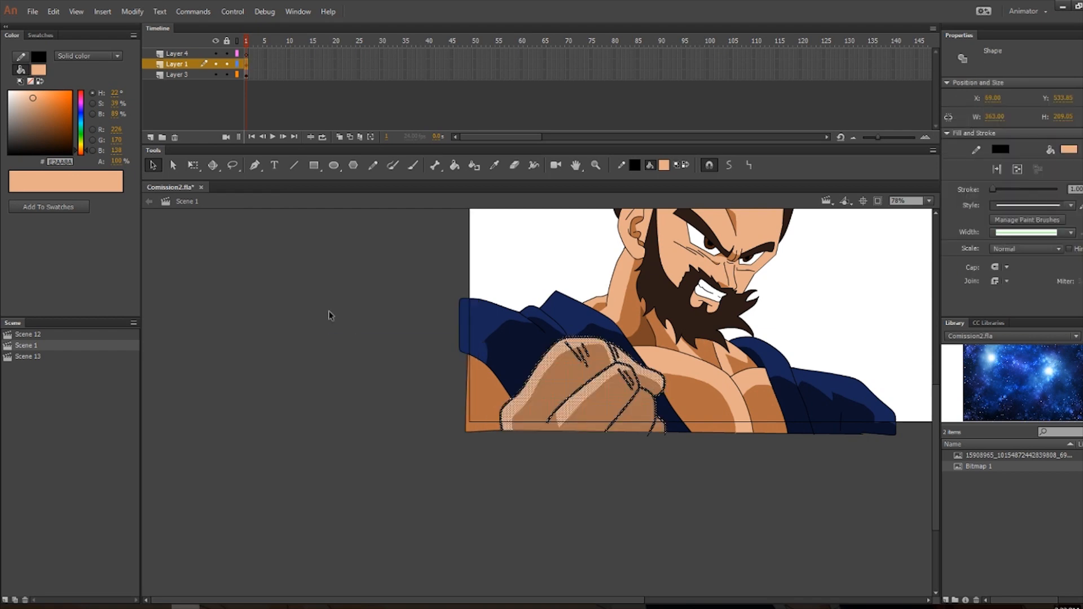
Test the separation by moving both Layer 1 fists below the body, and undo the move.
{"action": "scroll", "coordinate": [449, 315], "scroll_direction": "up", "scroll_amount": 3}
{"action": "key", "text": "ctrl+minus"}
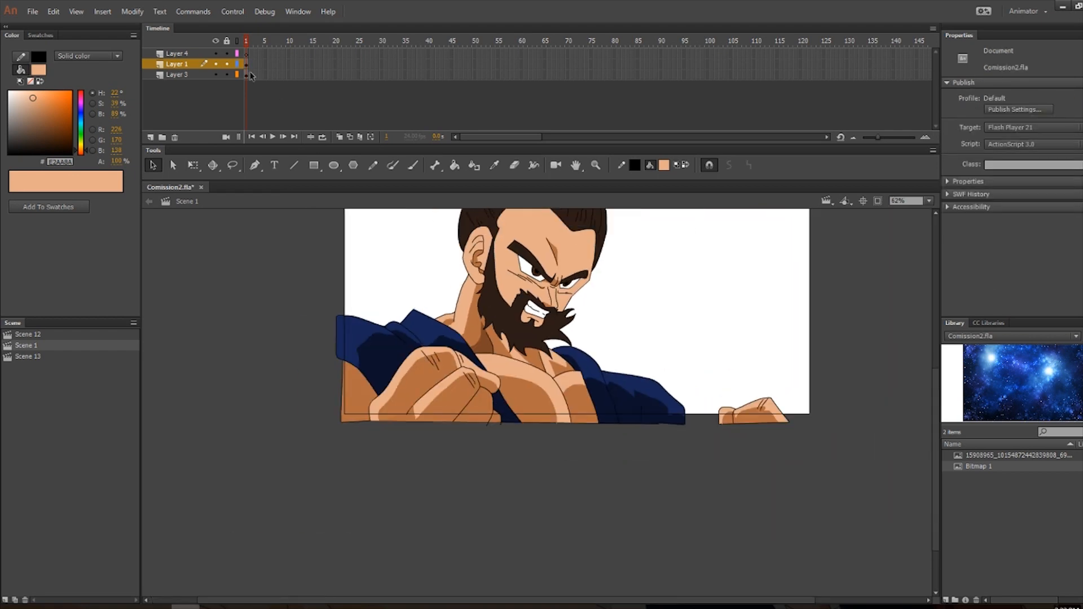
{"action": "left_click", "coordinate": [247, 66]}
{"action": "left_click_drag", "start_coordinate": [437, 377], "coordinate": [446, 460]}
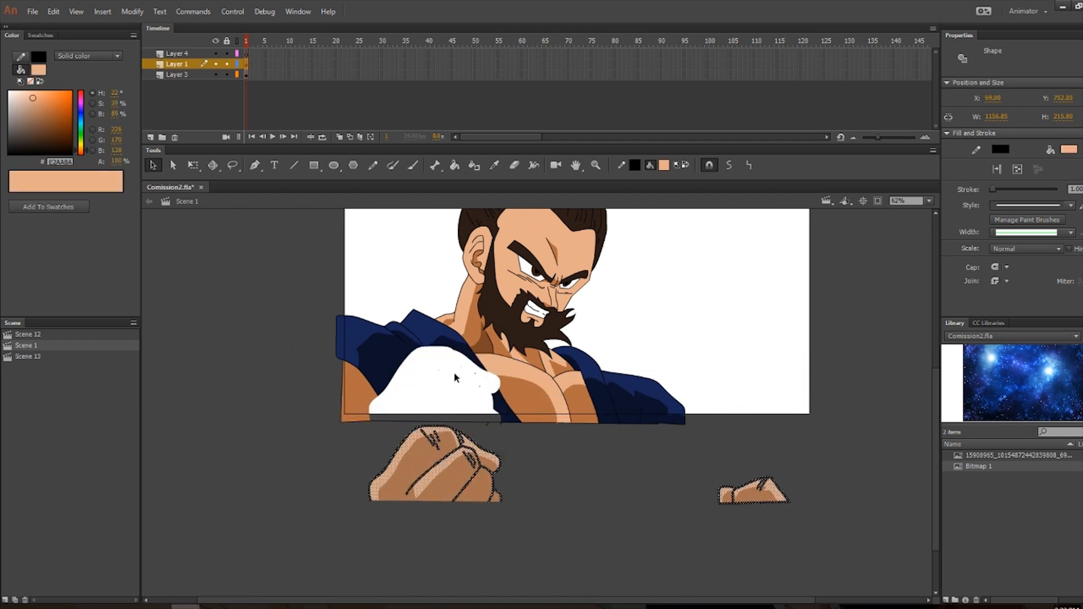
{"action": "key", "text": "ctrl+z"}
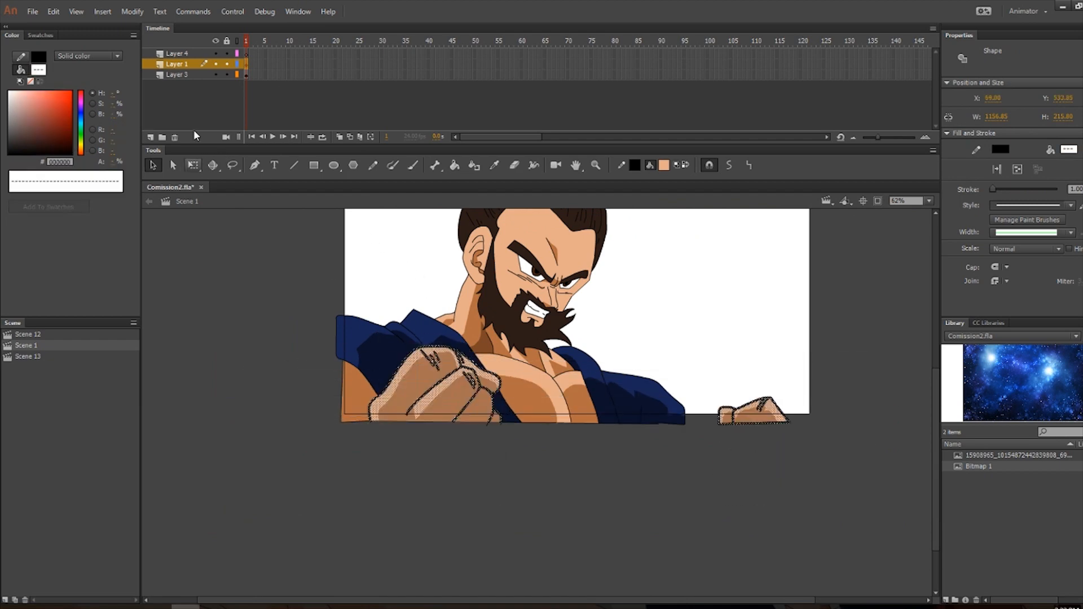
Hide Layer 1 and make Layer 3 active to expose the gap the large fist left in the body.
{"action": "left_click", "coordinate": [216, 64]}
{"action": "scroll", "coordinate": [351, 432], "scroll_direction": "up", "scroll_amount": 6}
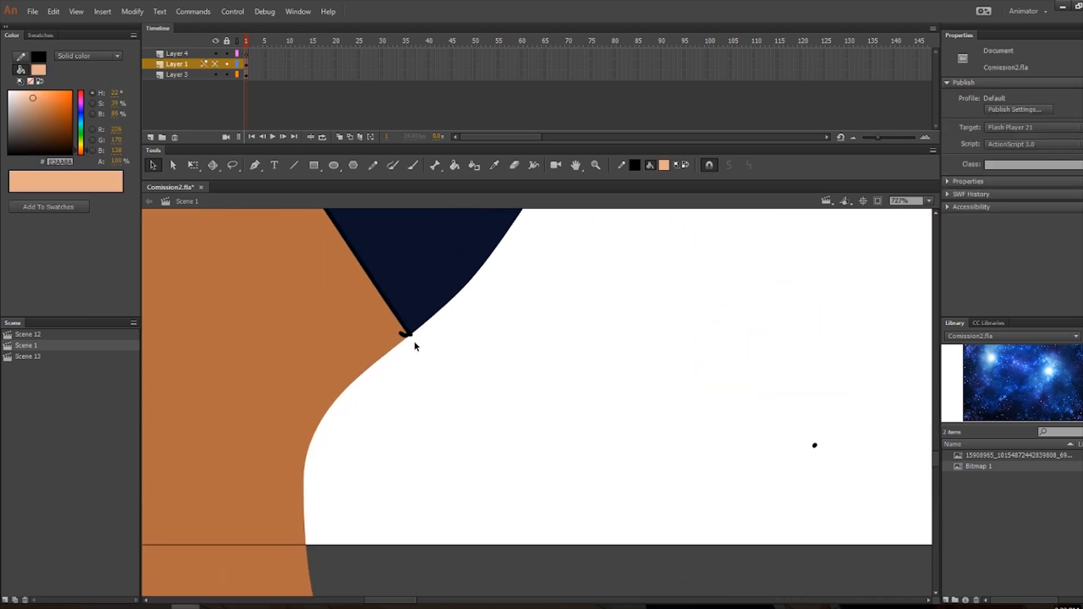
{"action": "key", "text": "m"}
{"action": "key", "text": "n"}
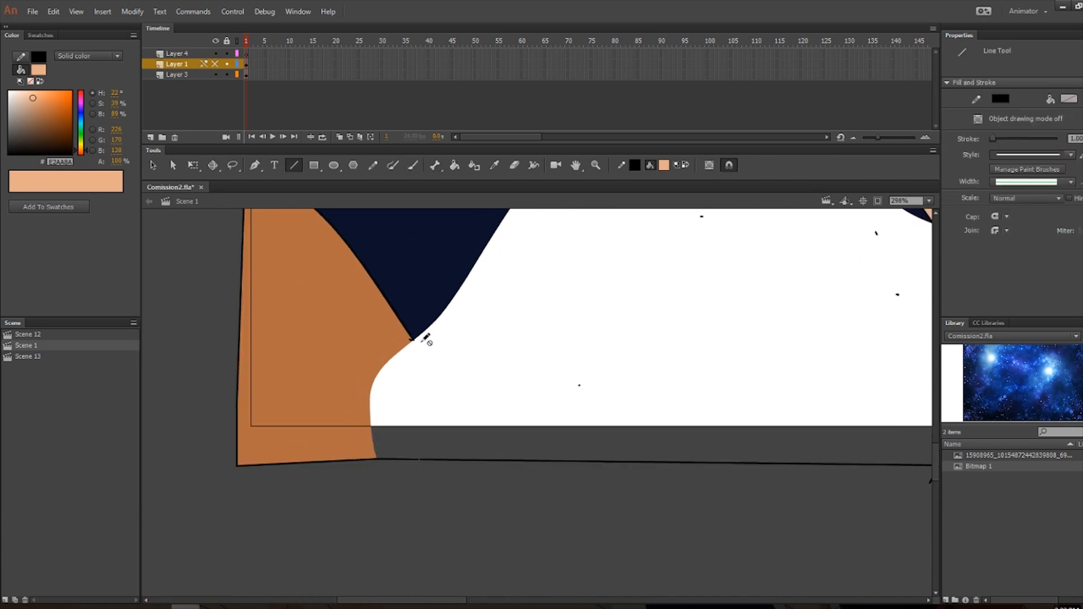
{"action": "left_click", "coordinate": [249, 76]}
{"action": "key", "text": "v"}
{"action": "left_click", "coordinate": [225, 258]}
{"action": "scroll", "coordinate": [224, 257], "scroll_direction": "down", "scroll_amount": 1}
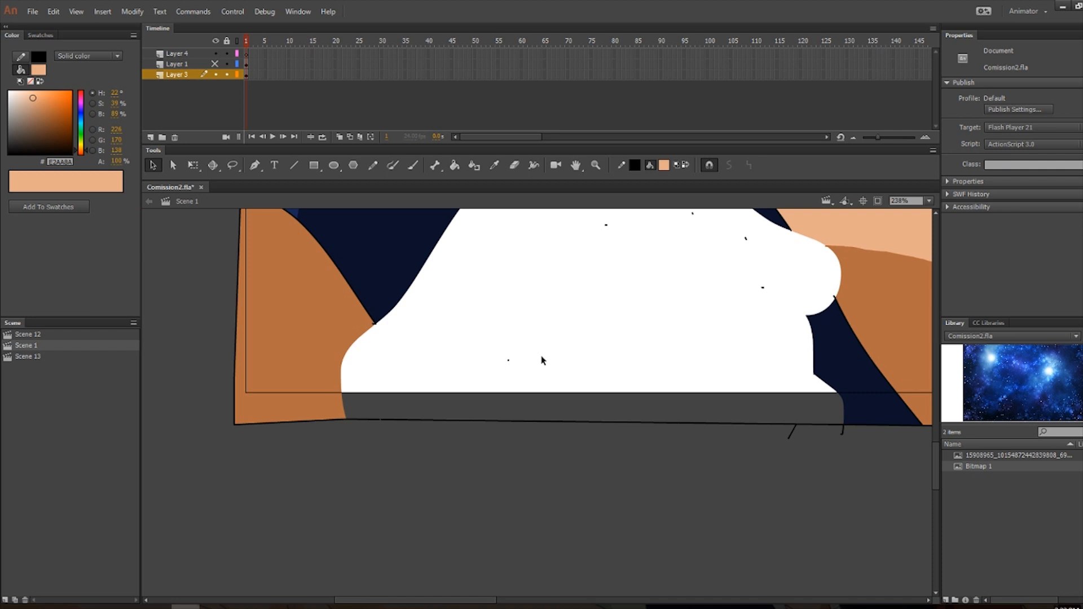
{"action": "scroll", "coordinate": [542, 360], "scroll_direction": "up", "scroll_amount": 3}
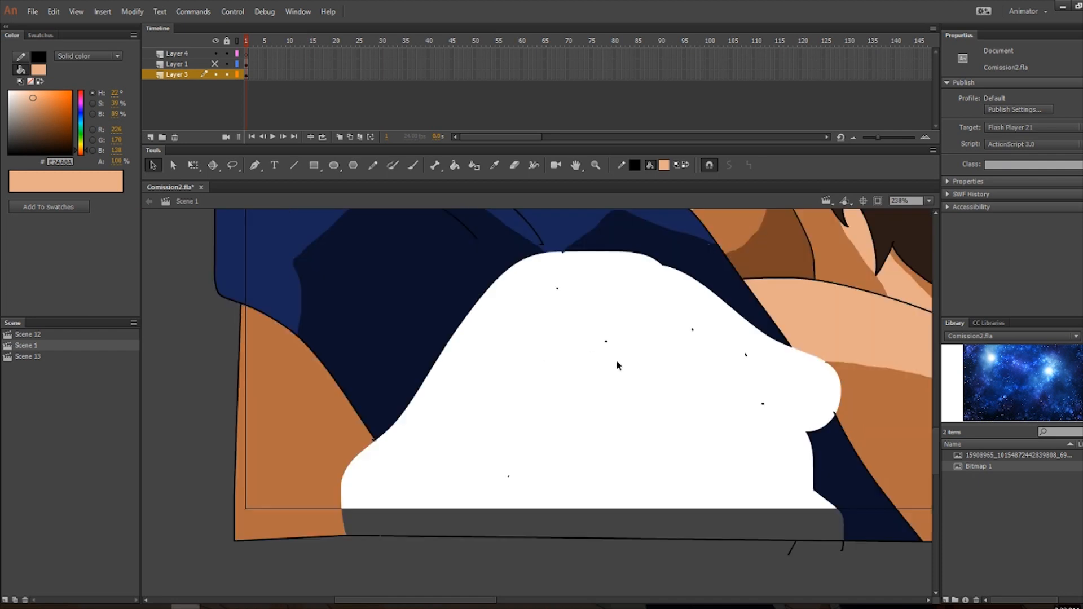
{"action": "scroll", "coordinate": [654, 364], "scroll_direction": "down", "scroll_amount": 5}
{"action": "scroll", "coordinate": [732, 289], "scroll_direction": "up", "scroll_amount": 1}
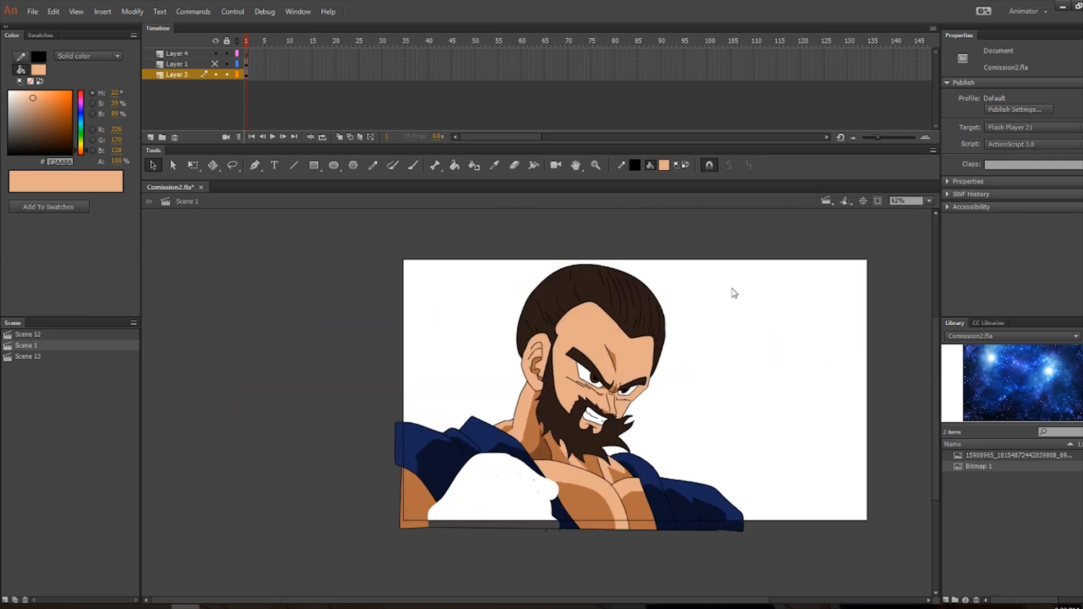
{"action": "scroll", "coordinate": [736, 382], "scroll_direction": "up", "scroll_amount": 1}
Sketch a practice jaw outline from straight connected lines in the empty area beside the character's head.
{"action": "key", "text": "n"}
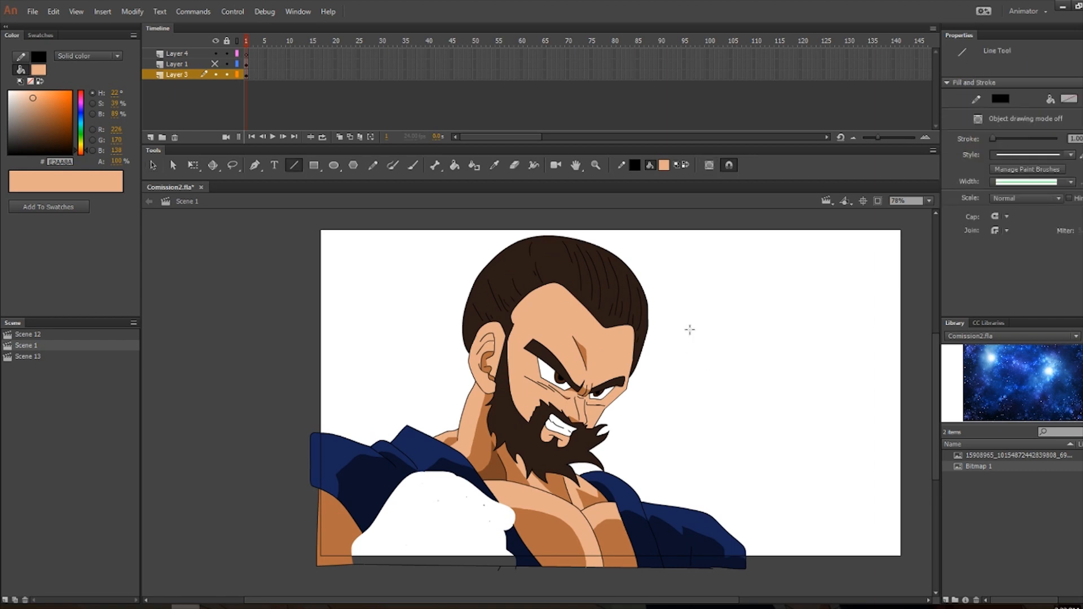
{"action": "mouse_move", "coordinate": [691, 321]}
{"action": "left_mouse_down"}
{"action": "mouse_move", "coordinate": [712, 378]}
{"action": "mouse_move", "coordinate": [753, 417]}
{"action": "mouse_move", "coordinate": [768, 416]}
{"action": "left_mouse_up"}
{"action": "mouse_move", "coordinate": [768, 417]}
{"action": "left_mouse_down"}
{"action": "mouse_move", "coordinate": [813, 375]}
{"action": "mouse_move", "coordinate": [846, 314]}
{"action": "mouse_move", "coordinate": [824, 317]}
{"action": "left_mouse_up"}
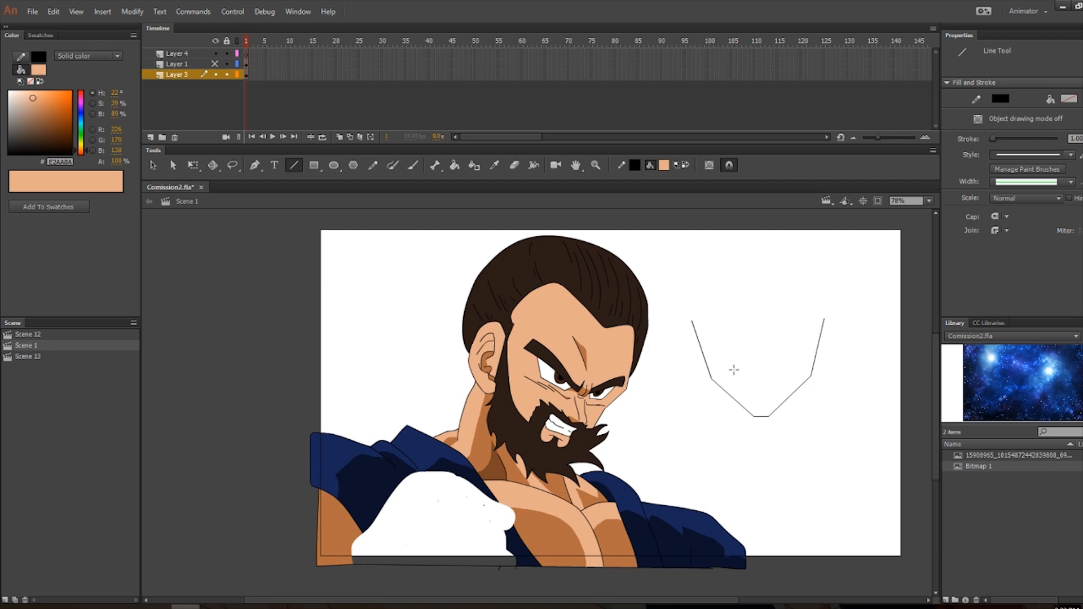
Bend the two slanted lower jaw lines of the practice sketch slightly outward into curves.
{"action": "scroll", "coordinate": [851, 384], "scroll_direction": "up", "scroll_amount": 3}
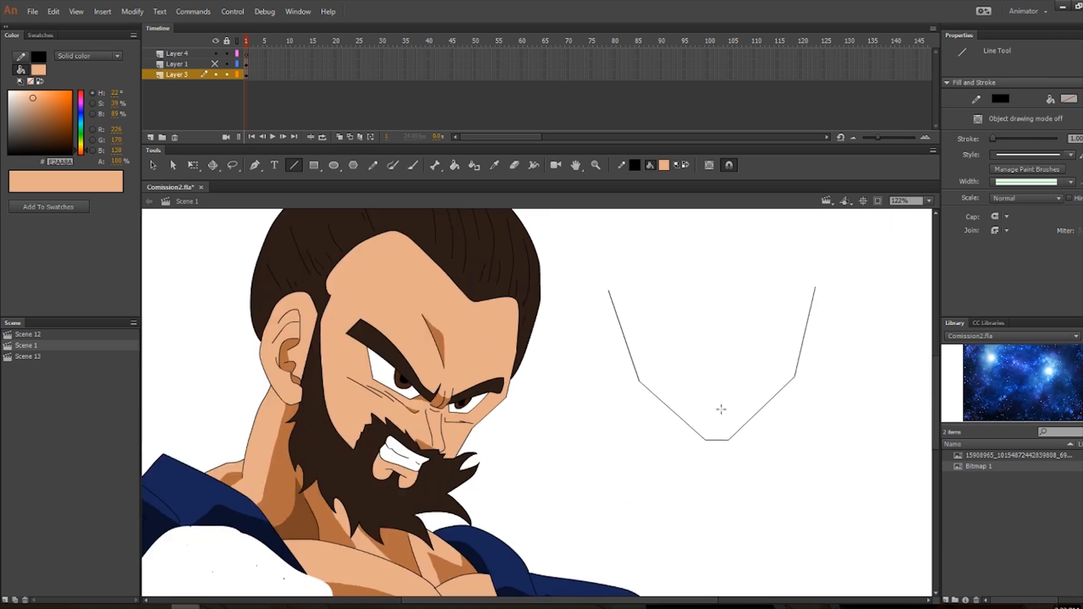
{"action": "key", "text": "v"}
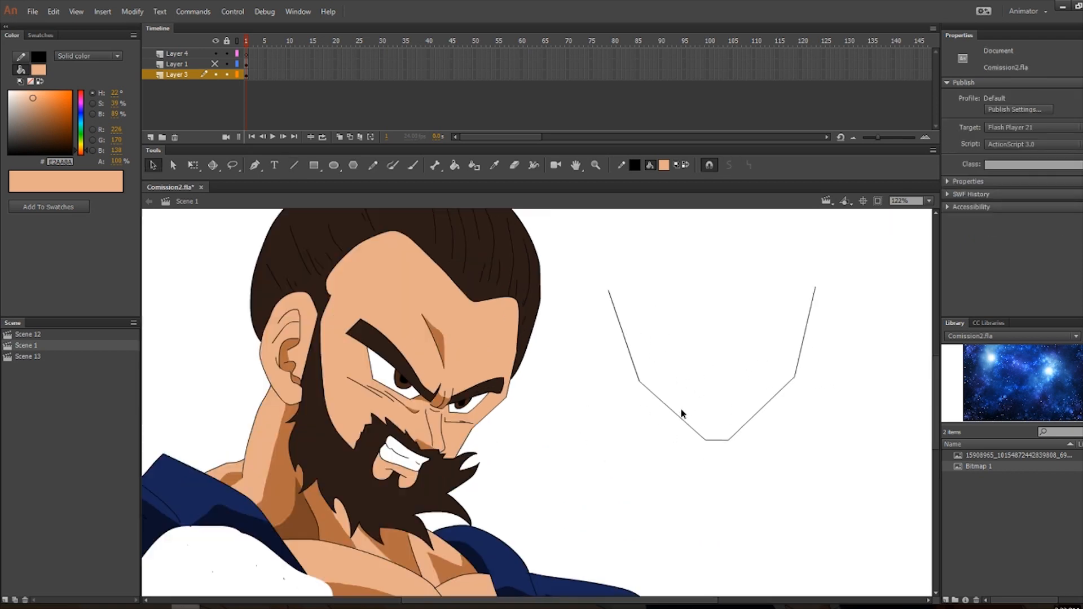
{"action": "scroll", "coordinate": [680, 411], "scroll_direction": "up", "scroll_amount": 4}
{"action": "left_click_drag", "start_coordinate": [654, 451], "coordinate": [649, 458]}
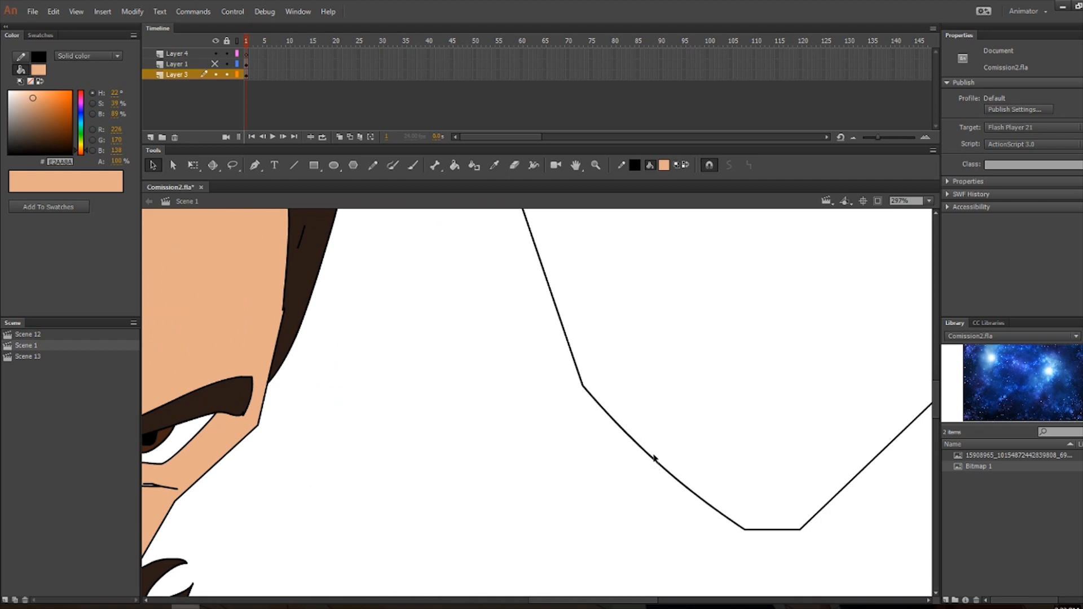
{"action": "scroll", "coordinate": [654, 458], "scroll_direction": "down", "scroll_amount": 3}
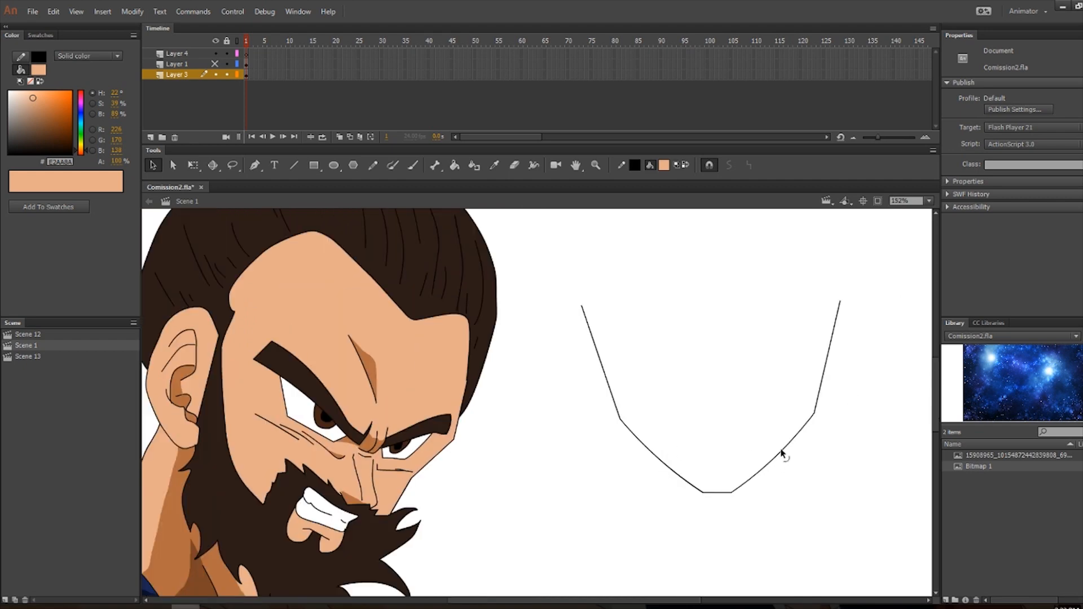
{"action": "mouse_move", "coordinate": [778, 451]}
{"action": "left_mouse_down"}
{"action": "mouse_move", "coordinate": [807, 427]}
{"action": "mouse_move", "coordinate": [773, 470]}
{"action": "mouse_move", "coordinate": [821, 423]}
{"action": "mouse_move", "coordinate": [781, 448]}
{"action": "left_mouse_up"}
{"action": "scroll", "coordinate": [800, 450], "scroll_direction": "down", "scroll_amount": 2}
{"action": "scroll", "coordinate": [846, 338], "scroll_direction": "up", "scroll_amount": 4}
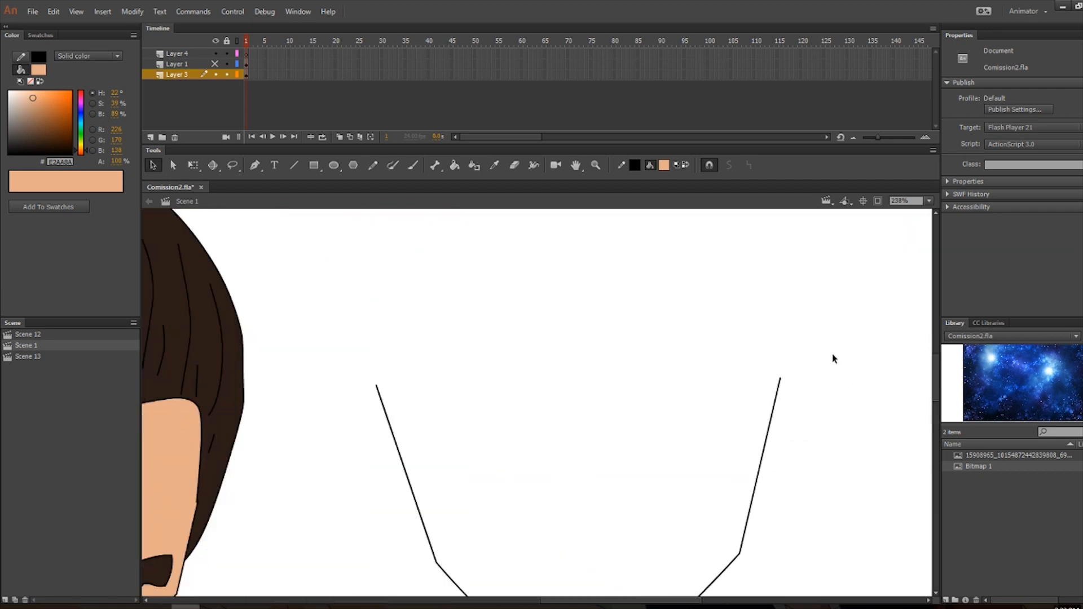
Add an ear outline to the right side of the practice jaw and reshape its lines into curves.
{"action": "key", "text": "n"}
{"action": "mouse_move", "coordinate": [778, 377]}
{"action": "left_mouse_down"}
{"action": "mouse_move", "coordinate": [853, 378]}
{"action": "mouse_move", "coordinate": [842, 352]}
{"action": "mouse_move", "coordinate": [811, 510]}
{"action": "mouse_move", "coordinate": [824, 517]}
{"action": "mouse_move", "coordinate": [743, 532]}
{"action": "mouse_move", "coordinate": [761, 534]}
{"action": "left_mouse_up"}
{"action": "key", "text": "v"}
{"action": "key", "text": "n"}
{"action": "key", "text": "v"}
{"action": "key", "text": "n"}
{"action": "key", "text": "v"}
{"action": "scroll", "coordinate": [761, 530], "scroll_direction": "down", "scroll_amount": 4}
{"action": "scroll", "coordinate": [777, 526], "scroll_direction": "up", "scroll_amount": 5}
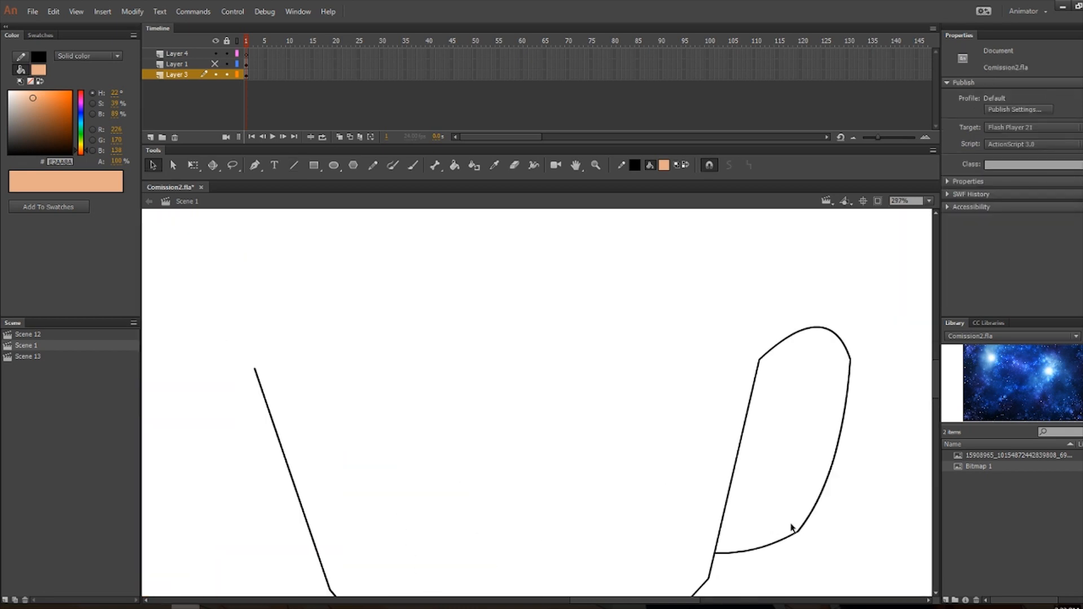
{"action": "left_click_drag", "start_coordinate": [799, 534], "coordinate": [755, 553]}
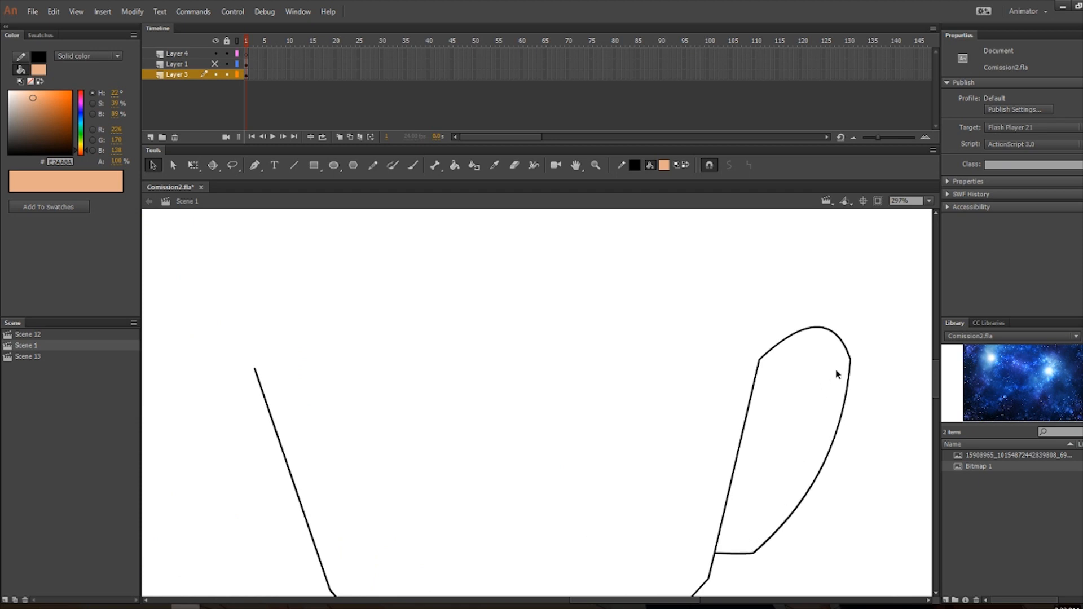
{"action": "left_click_drag", "start_coordinate": [826, 332], "coordinate": [844, 361]}
{"action": "scroll", "coordinate": [839, 400], "scroll_direction": "down", "scroll_amount": 7}
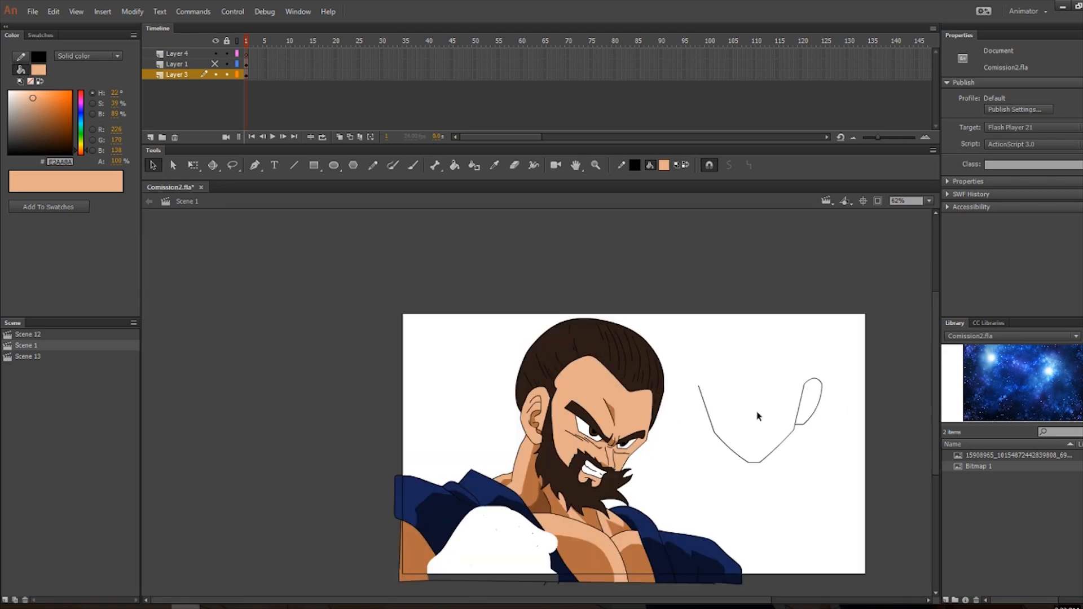
Select the whole practice jaw and ear sketch and delete it.
{"action": "scroll", "coordinate": [758, 413], "scroll_direction": "up", "scroll_amount": 2}
{"action": "left_click_drag", "start_coordinate": [654, 324], "coordinate": [966, 566]}
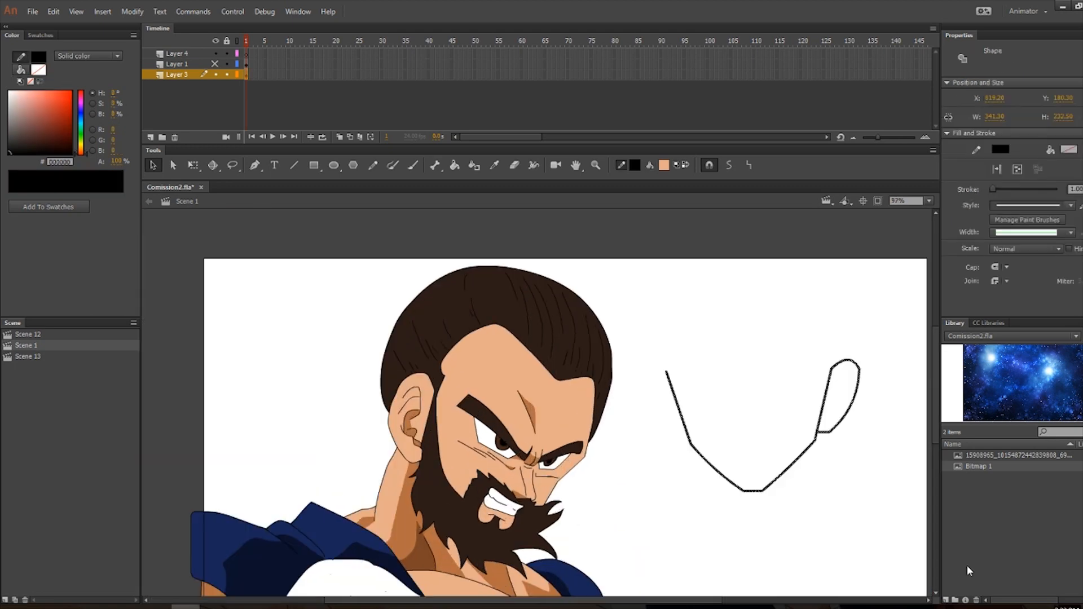
{"action": "key", "text": "Delete"}
{"action": "scroll", "coordinate": [625, 473], "scroll_direction": "down", "scroll_amount": 4}
{"action": "scroll", "coordinate": [205, 467], "scroll_direction": "up", "scroll_amount": 4}
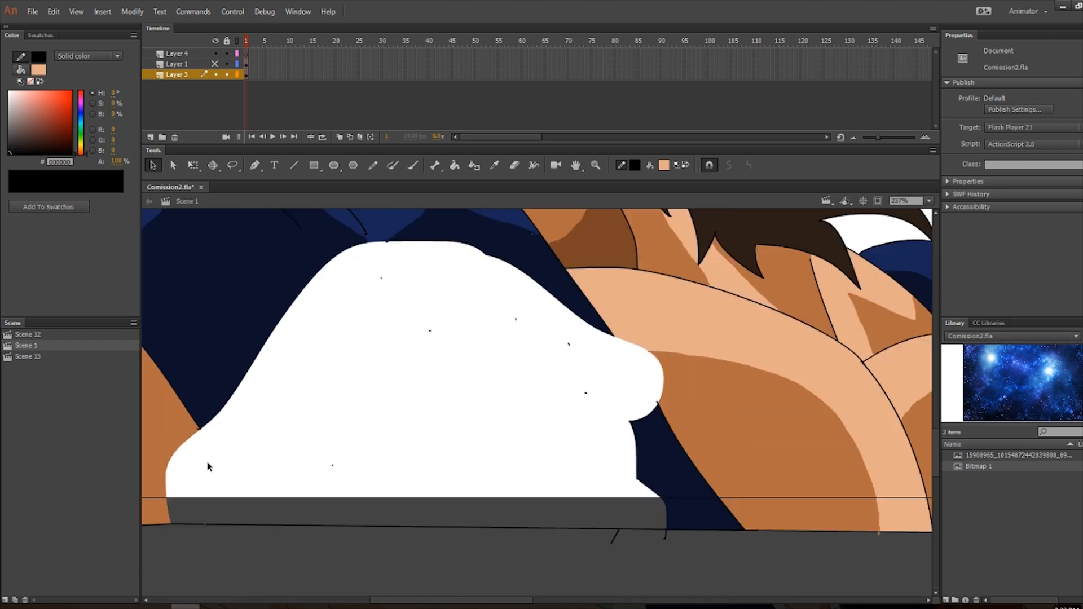
Delete the tiny stray stroke at the tip where the sleeve edge meets the fist gap on Layer 3.
{"action": "scroll", "coordinate": [419, 574], "scroll_direction": "down", "scroll_amount": 5}
{"action": "scroll", "coordinate": [293, 461], "scroll_direction": "up", "scroll_amount": 7}
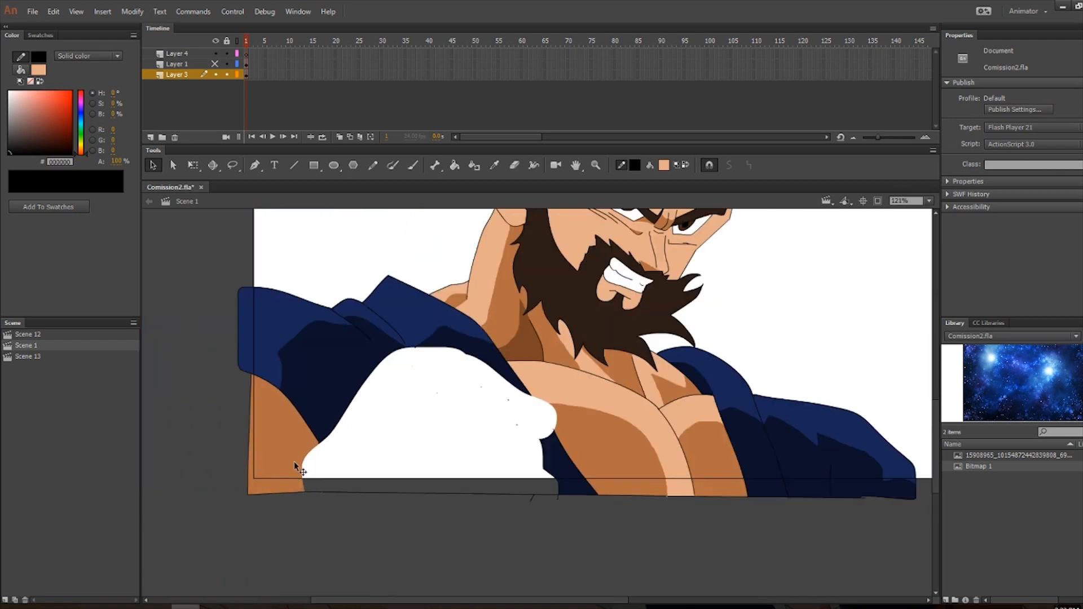
{"action": "key", "text": "n"}
{"action": "key", "text": "v"}
{"action": "left_click", "coordinate": [360, 425]}
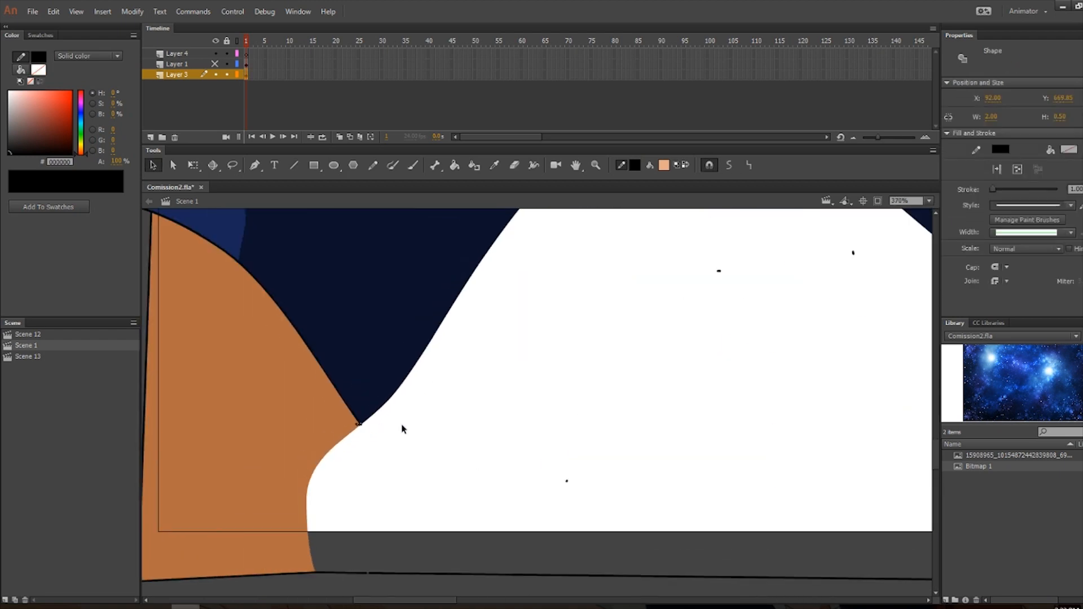
{"action": "key", "text": "Delete"}
Draw the missing sleeve edge down to the bottom outline and the missing lapel edge across the gap, and erase stray marks inside it.
{"action": "key", "text": "n"}
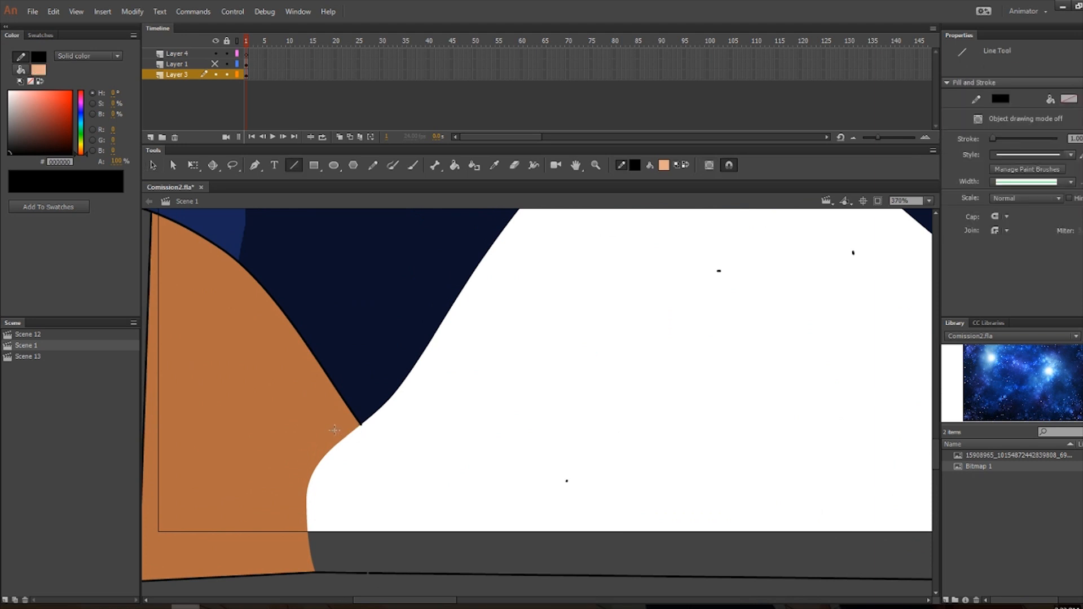
{"action": "scroll", "coordinate": [366, 501], "scroll_direction": "down", "scroll_amount": 2}
{"action": "key", "text": "v"}
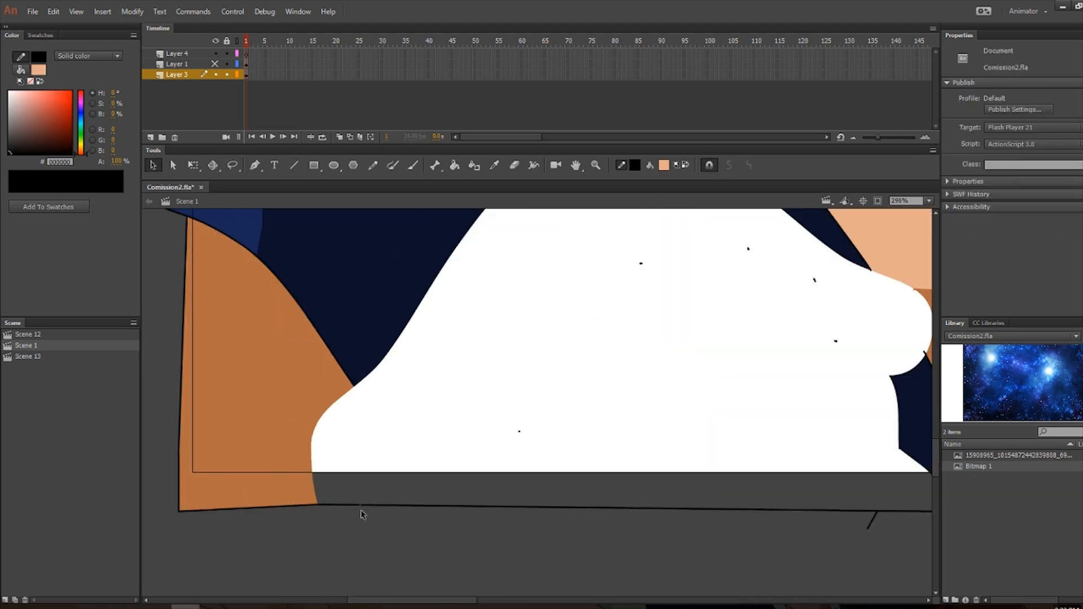
{"action": "scroll", "coordinate": [364, 502], "scroll_direction": "down", "scroll_amount": 5}
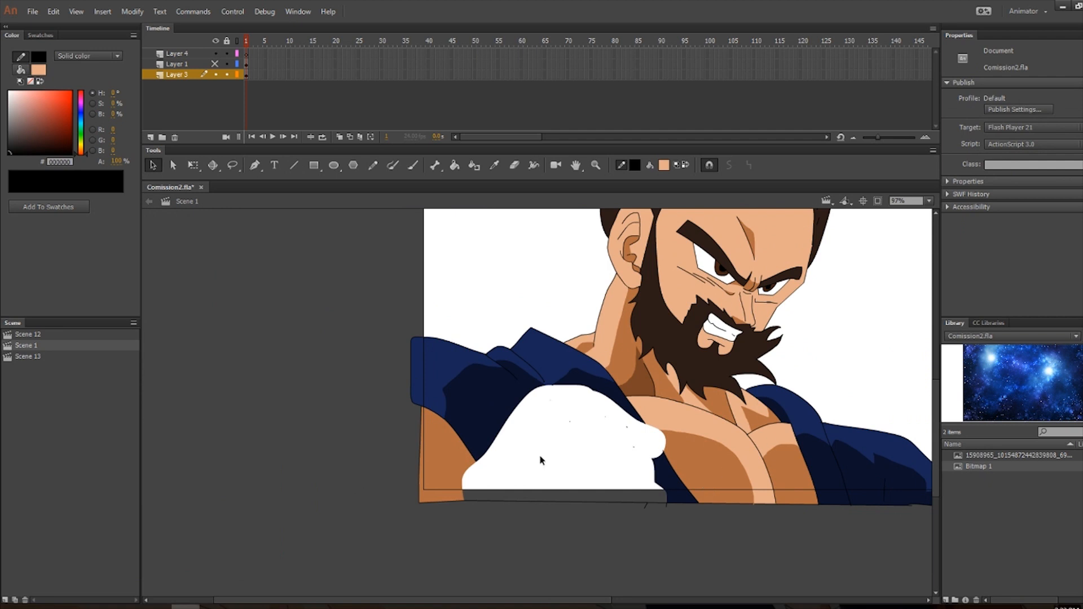
{"action": "scroll", "coordinate": [526, 431], "scroll_direction": "up", "scroll_amount": 2}
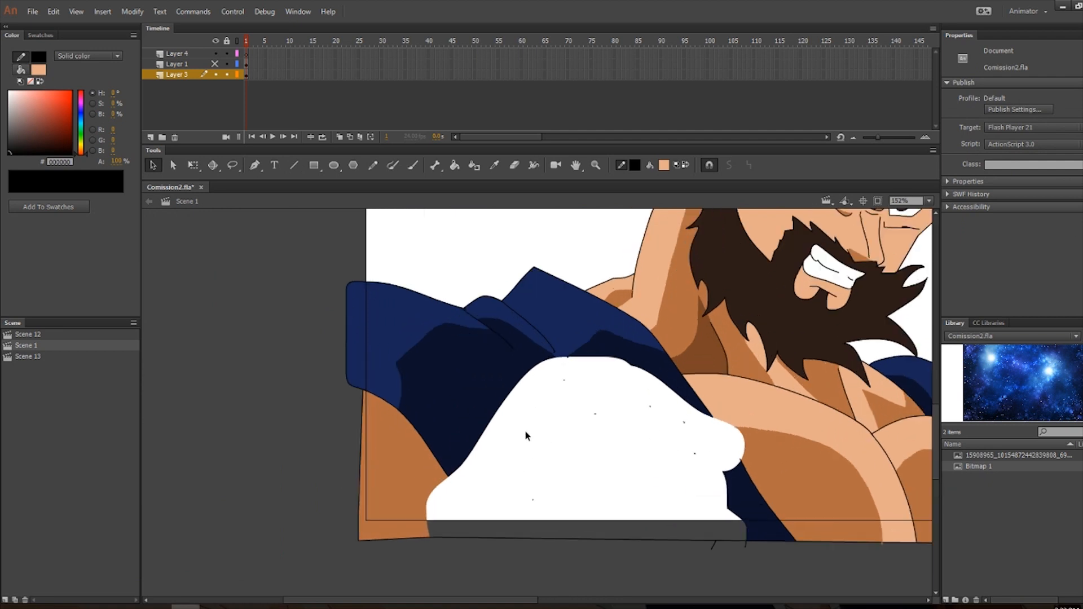
{"action": "left_click", "coordinate": [457, 538]}
{"action": "left_click", "coordinate": [630, 550]}
{"action": "key", "text": "n"}
{"action": "left_click_drag", "start_coordinate": [449, 476], "coordinate": [471, 537]}
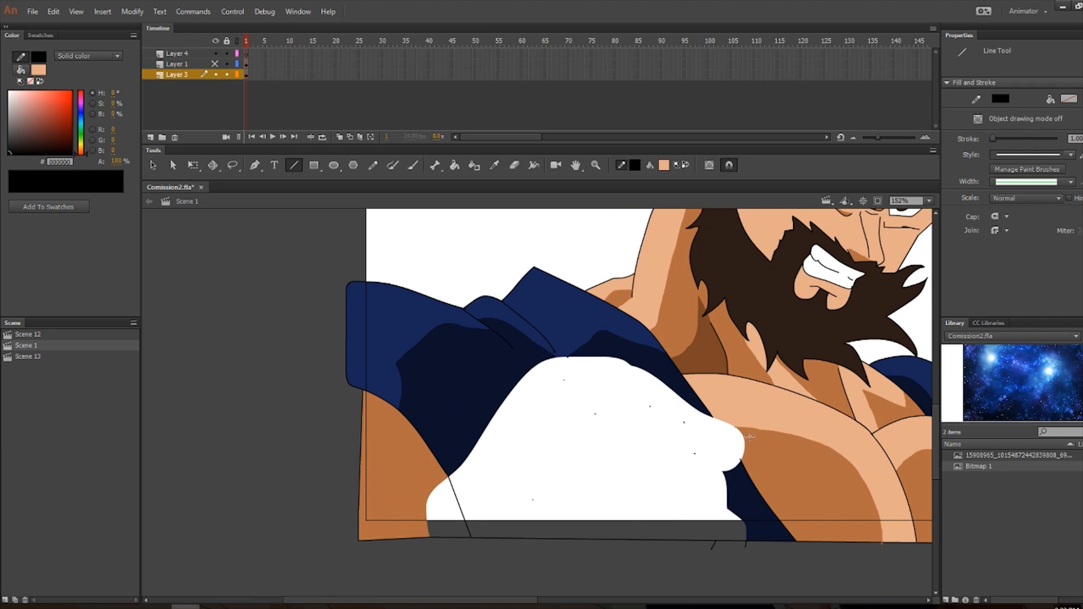
{"action": "mouse_move", "coordinate": [713, 417]}
{"action": "left_mouse_down"}
{"action": "mouse_move", "coordinate": [744, 465]}
{"action": "mouse_move", "coordinate": [695, 457]}
{"action": "mouse_move", "coordinate": [648, 403]}
{"action": "mouse_move", "coordinate": [575, 404]}
{"action": "mouse_move", "coordinate": [561, 382]}
{"action": "left_mouse_up"}
{"action": "key", "text": "e"}
{"action": "scroll", "coordinate": [561, 450], "scroll_direction": "up", "scroll_amount": 1}
Fill the large fist gap with the robe's dark navy shadow color 0B112A, using the Close Small Gaps option.
{"action": "key", "text": "i"}
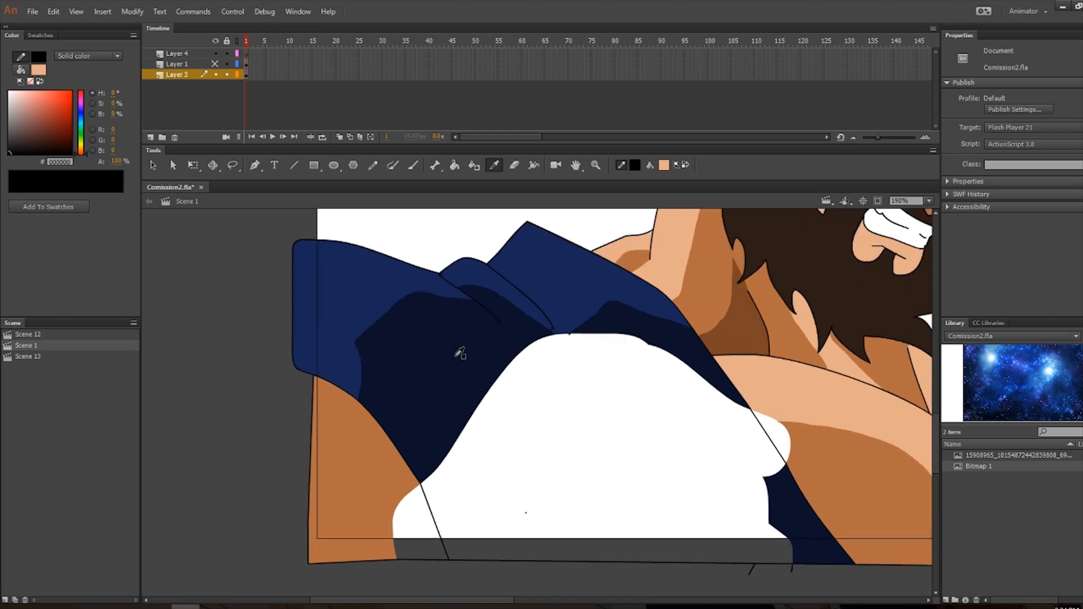
{"action": "left_click", "coordinate": [459, 363]}
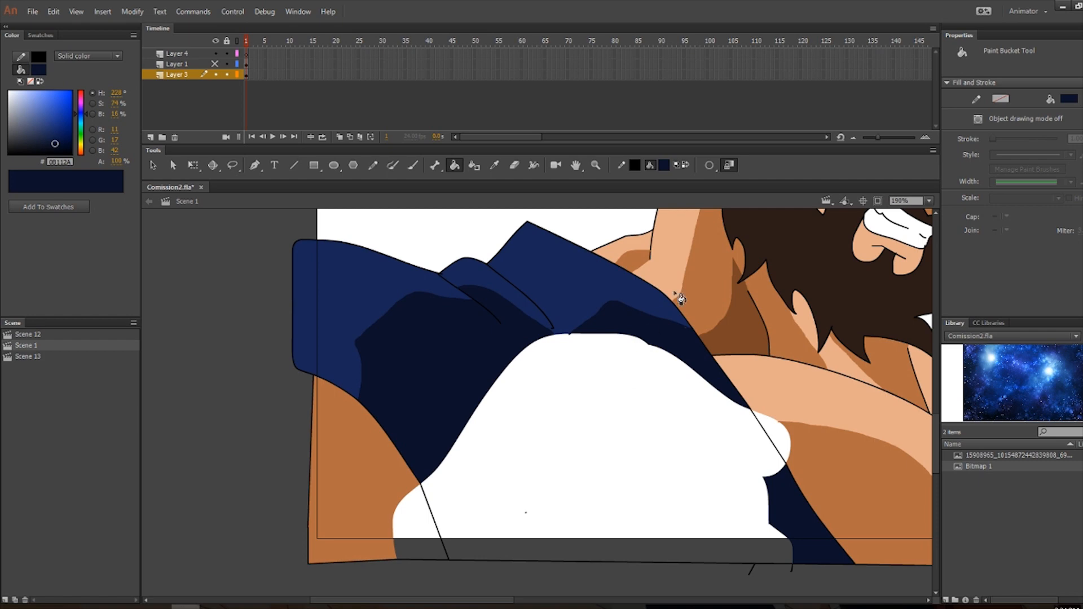
{"action": "left_click", "coordinate": [704, 165]}
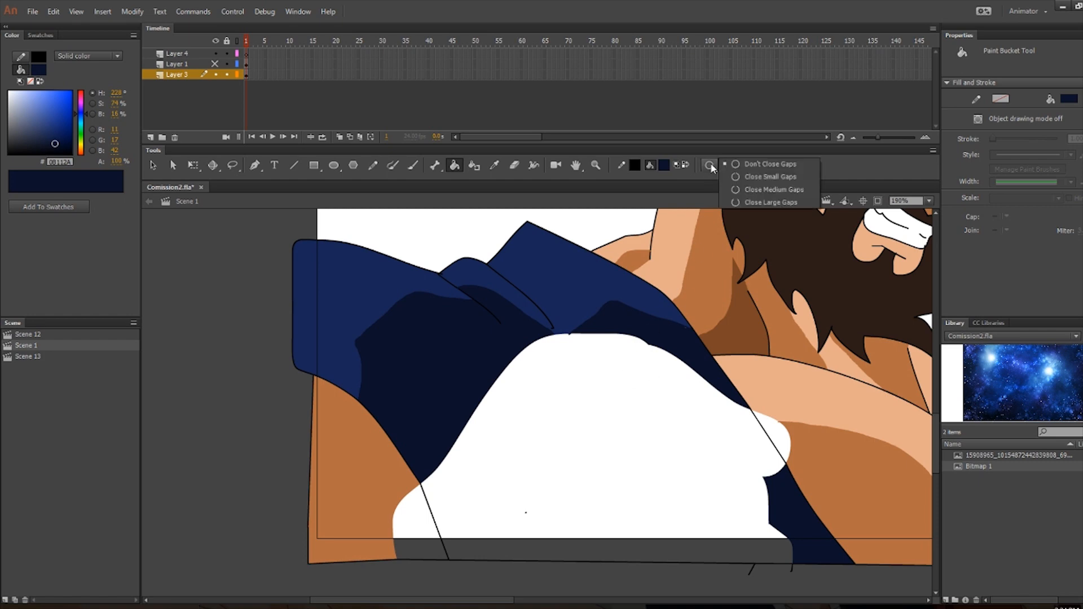
{"action": "left_click", "coordinate": [744, 177]}
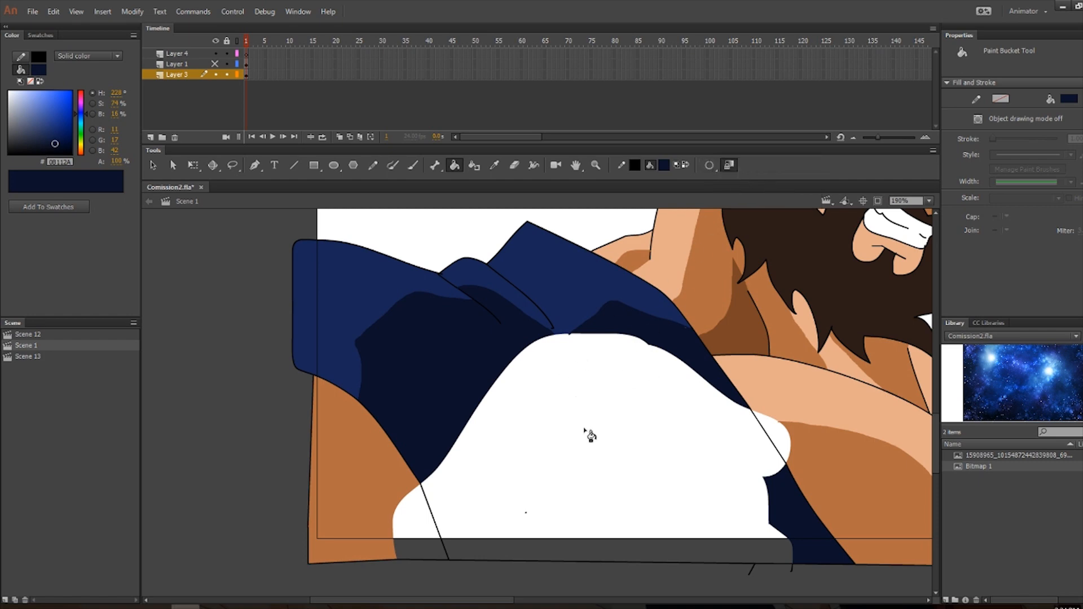
{"action": "left_click", "coordinate": [587, 433]}
{"action": "scroll", "coordinate": [614, 431], "scroll_direction": "down", "scroll_amount": 2}
{"action": "scroll", "coordinate": [478, 489], "scroll_direction": "up", "scroll_amount": 3}
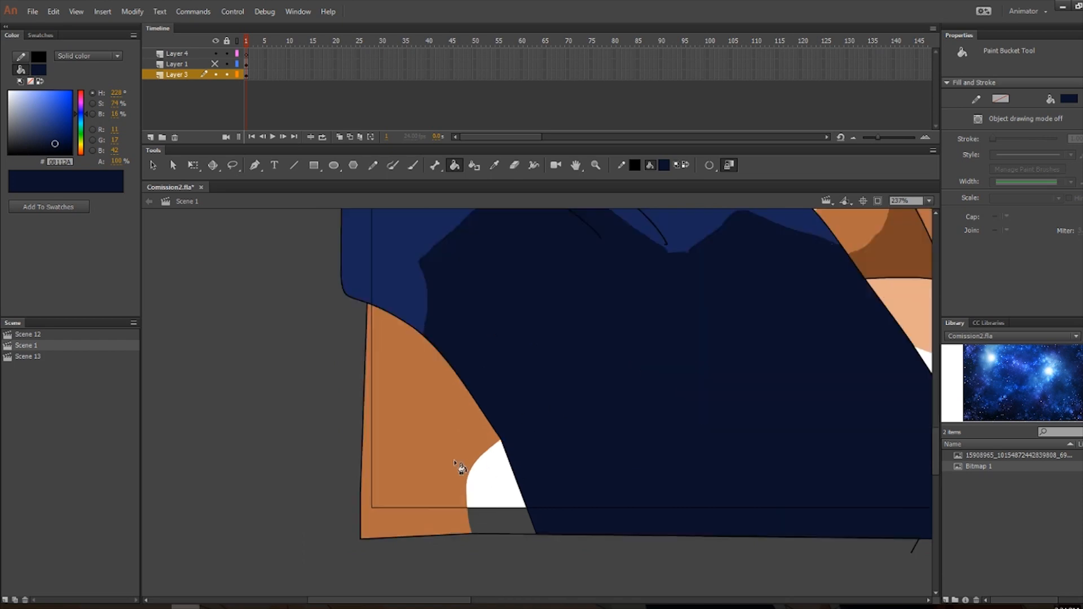
Sample the arm's brown skin shadow color and fill the remaining white areas on the arm and the chest with it.
{"action": "key", "text": "i"}
{"action": "left_click", "coordinate": [462, 457]}
{"action": "left_click", "coordinate": [496, 480]}
{"action": "scroll", "coordinate": [607, 446], "scroll_direction": "down", "scroll_amount": 2}
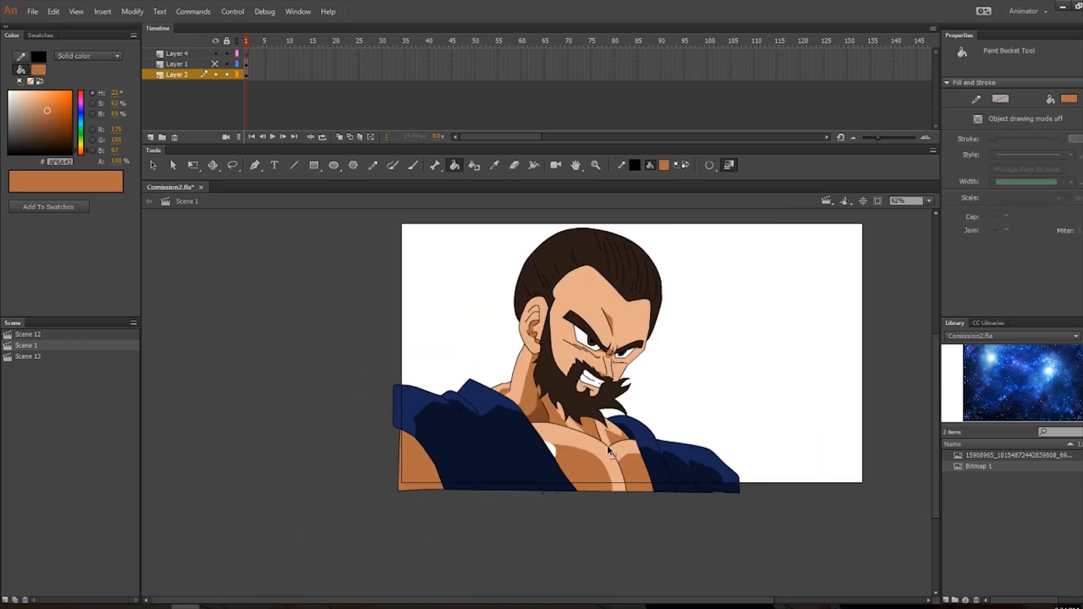
{"action": "scroll", "coordinate": [417, 446], "scroll_direction": "up", "scroll_amount": 1}
{"action": "scroll", "coordinate": [747, 453], "scroll_direction": "up", "scroll_amount": 2}
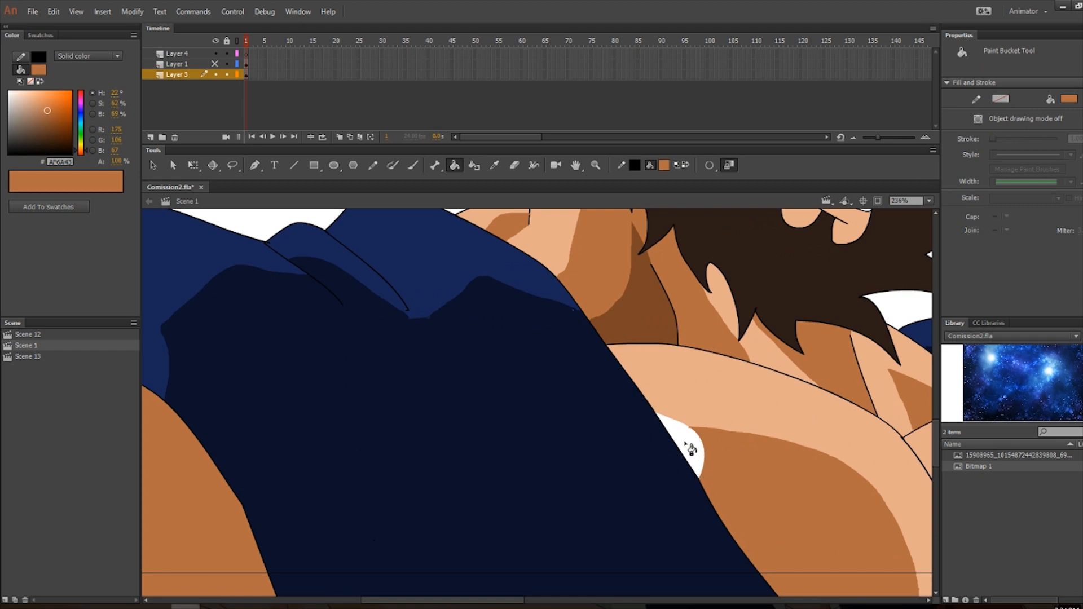
{"action": "left_click", "coordinate": [688, 448]}
Show Layer 1 again to check the fists over the repaired body on Layer 3.
{"action": "scroll", "coordinate": [694, 488], "scroll_direction": "down", "scroll_amount": 6}
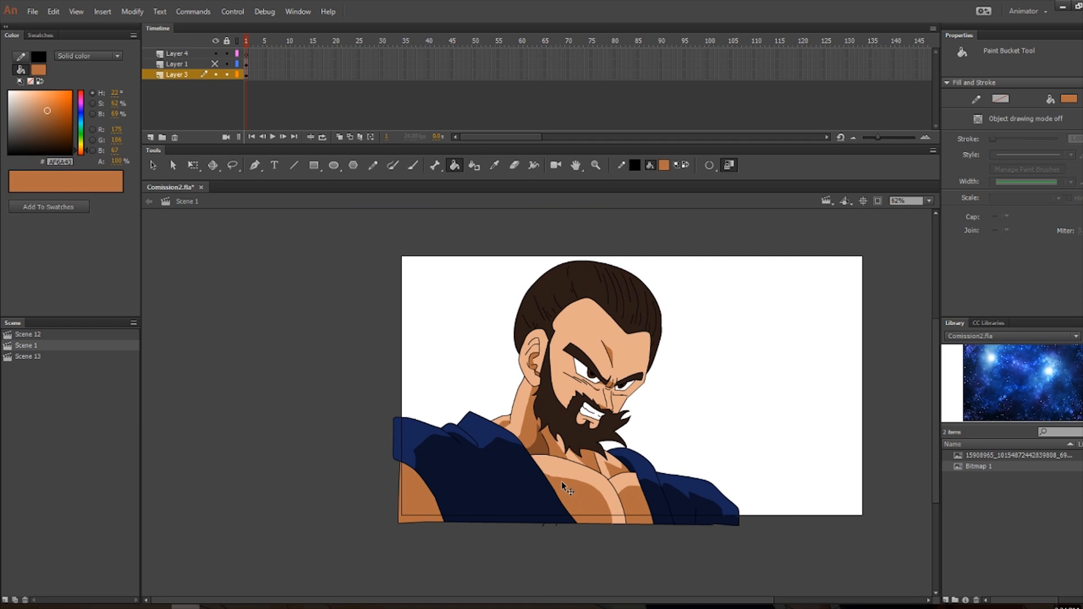
{"action": "scroll", "coordinate": [549, 477], "scroll_direction": "down", "scroll_amount": 1}
{"action": "scroll", "coordinate": [520, 470], "scroll_direction": "up", "scroll_amount": 1}
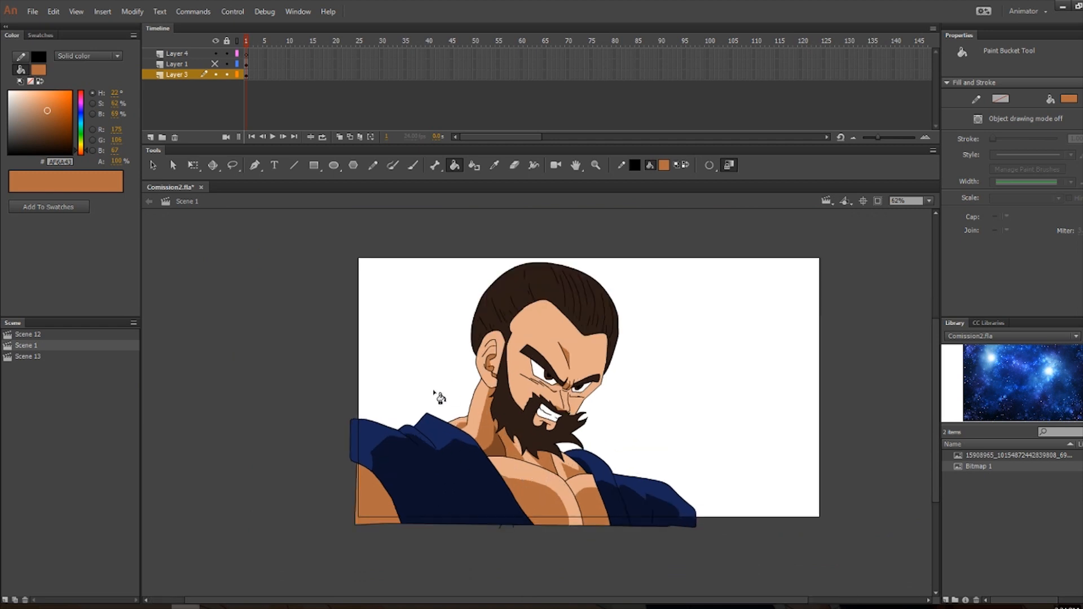
{"action": "left_click", "coordinate": [214, 64]}
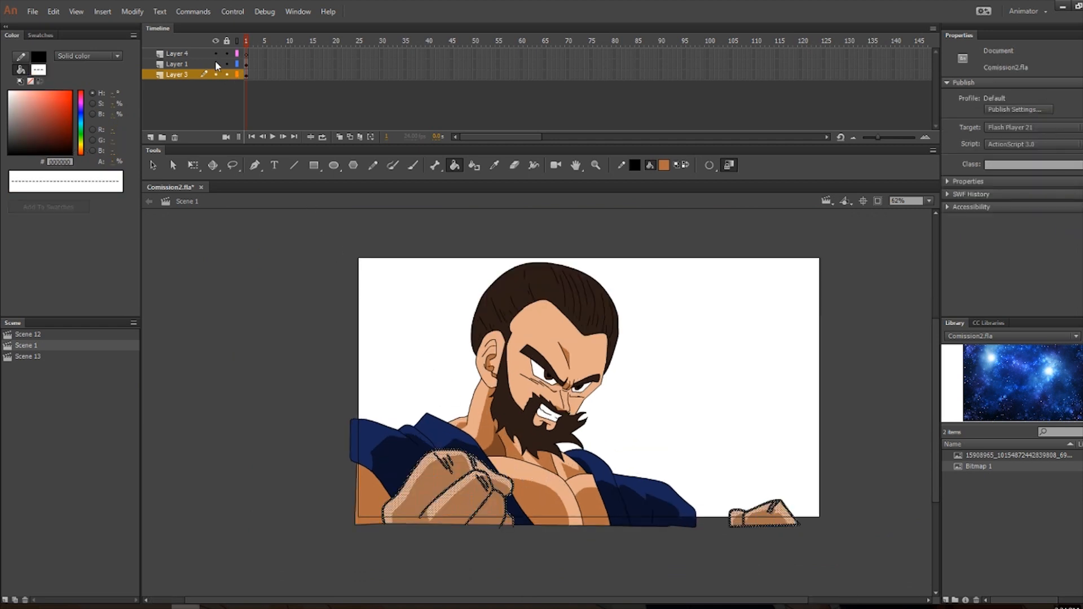
{"action": "left_click", "coordinate": [209, 75]}
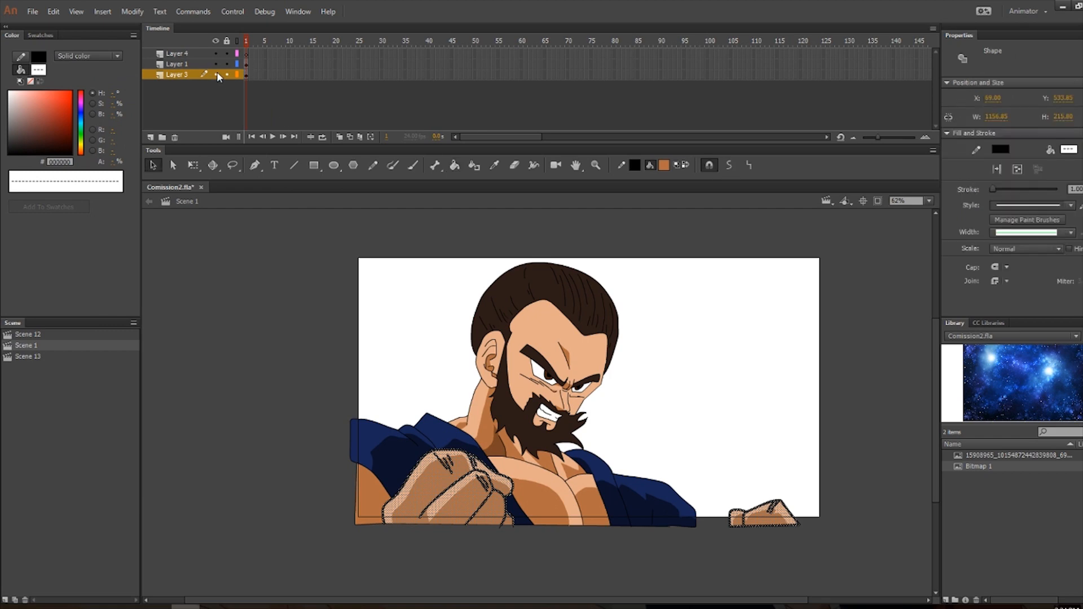
Extend the body drawing on Layer 3 to frame 37.
{"action": "left_click", "coordinate": [247, 75]}
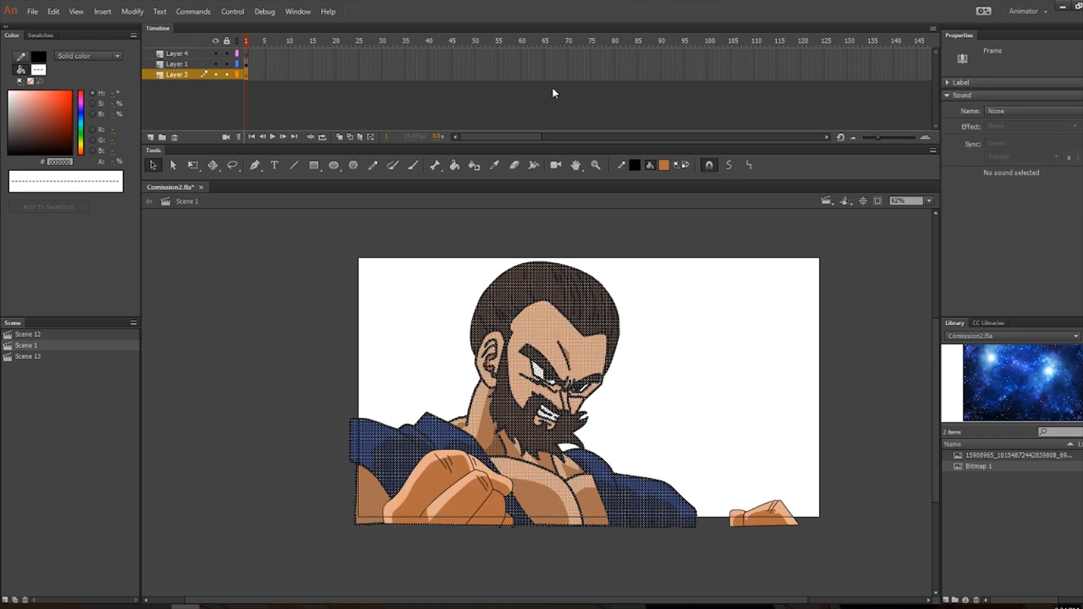
{"action": "left_click", "coordinate": [415, 77]}
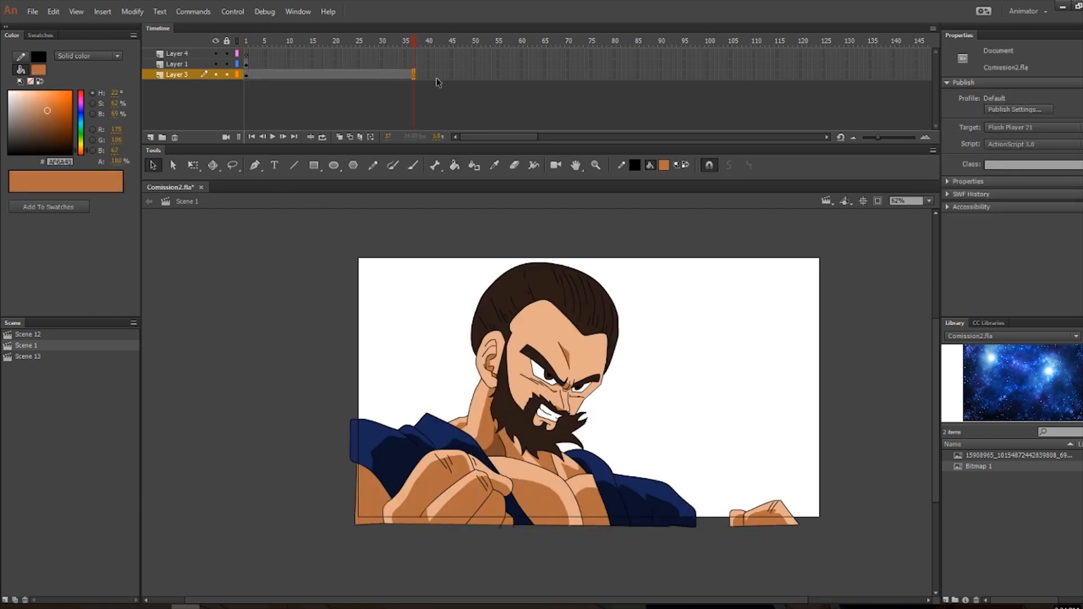
{"action": "left_click", "coordinate": [247, 76], "text": "shift"}
Clear the fists from frame 1 of Layer 1 and paste them in place in a keyframe at frame 9.
{"action": "left_click", "coordinate": [247, 65]}
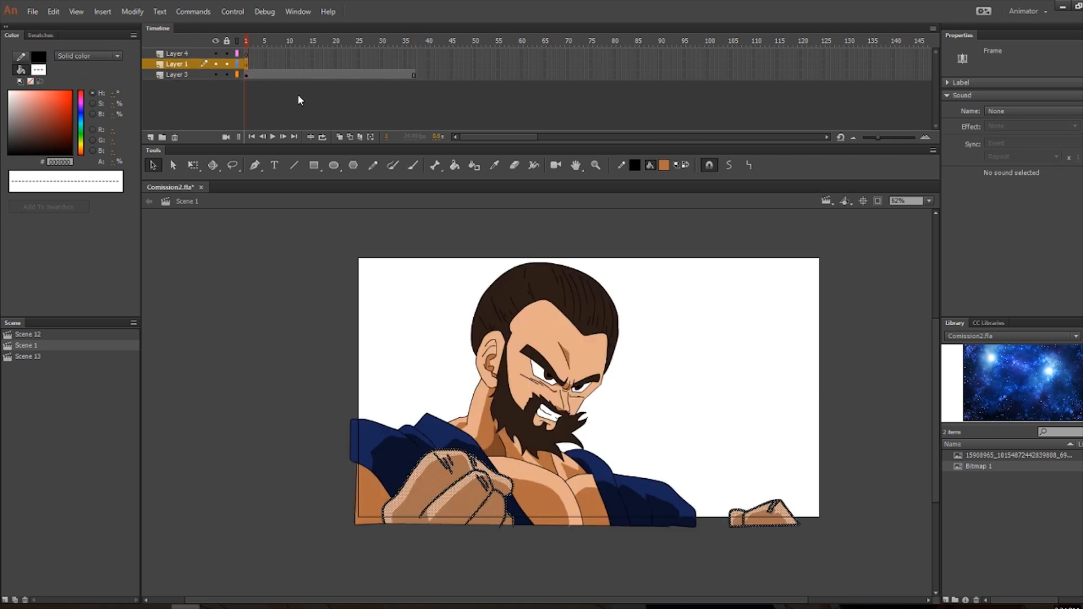
{"action": "key", "text": "Delete"}
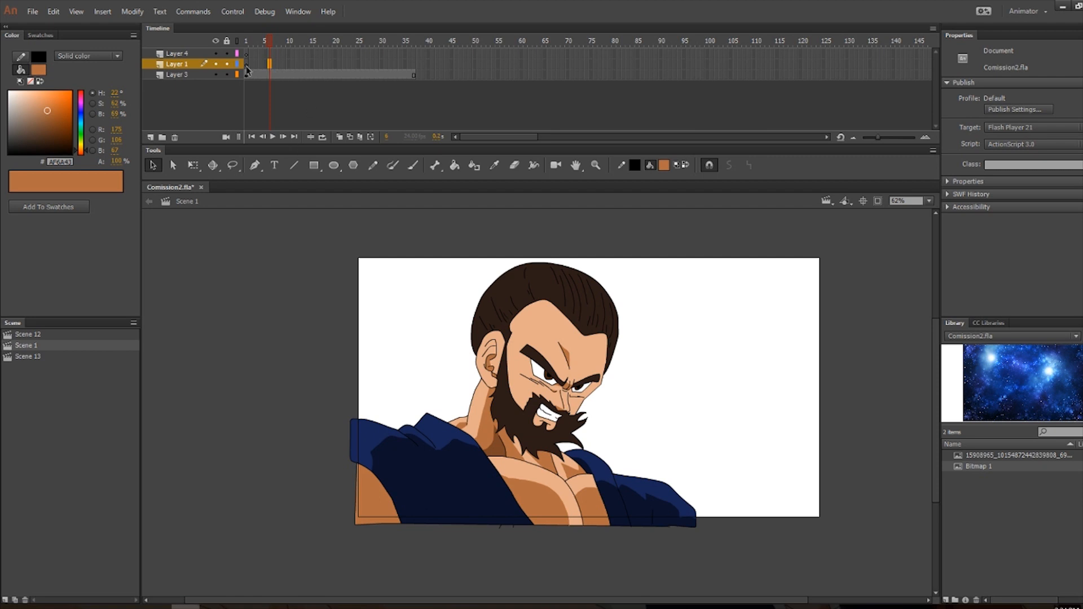
{"action": "left_click", "coordinate": [246, 65]}
{"action": "right_click", "coordinate": [255, 260]}
{"action": "left_click", "coordinate": [304, 306]}
{"action": "left_click", "coordinate": [223, 247]}
{"action": "left_click", "coordinate": [283, 64]}
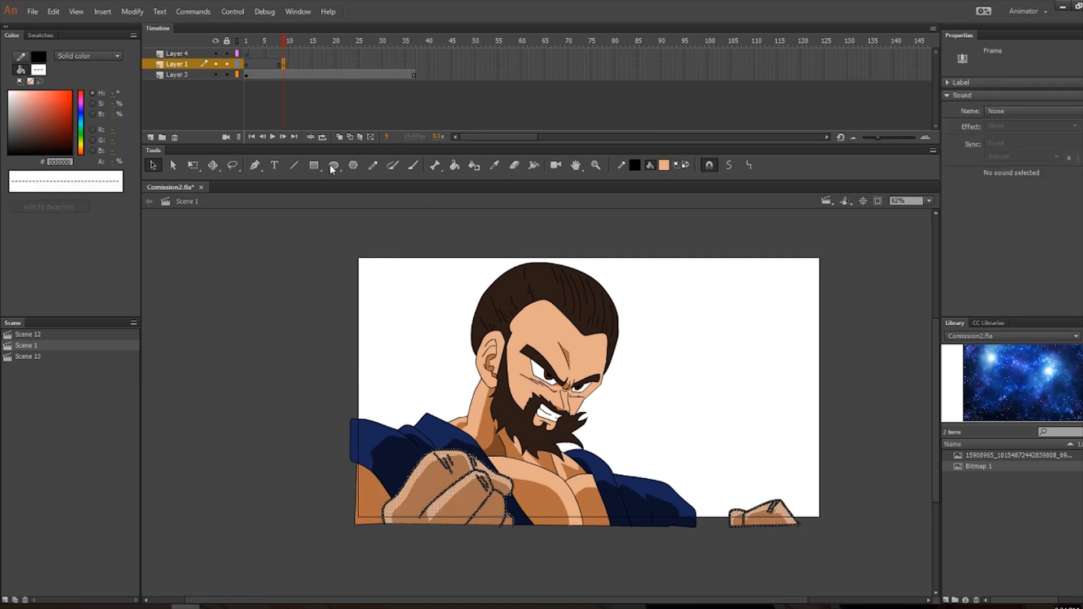
Test the scene from its start to check the fists' entrance timing, and close the preview.
{"action": "left_click", "coordinate": [250, 64]}
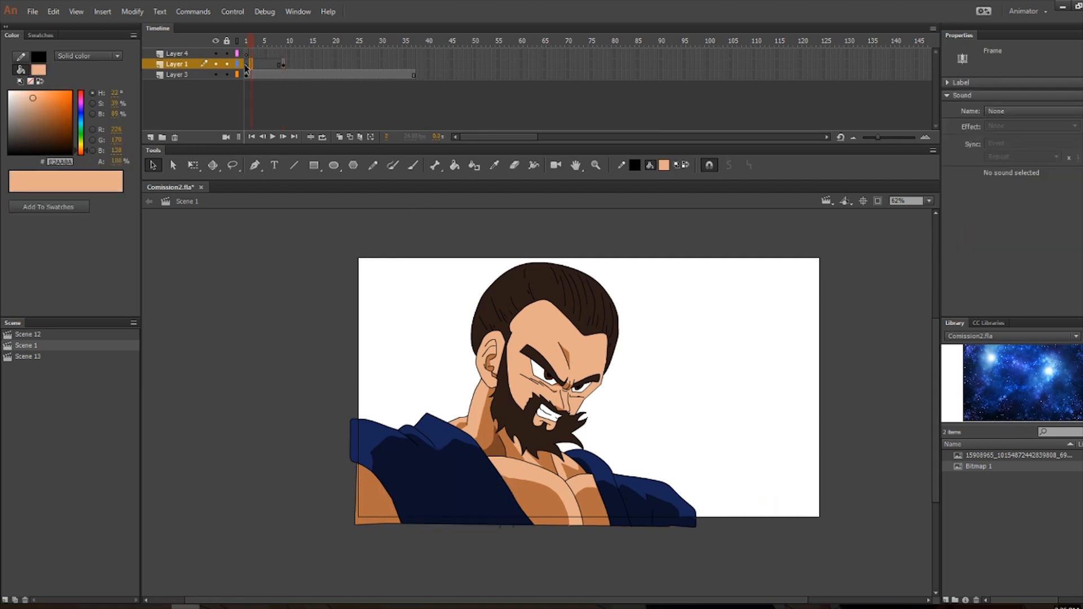
{"action": "left_click", "coordinate": [233, 12]}
{"action": "left_click", "coordinate": [269, 122]}
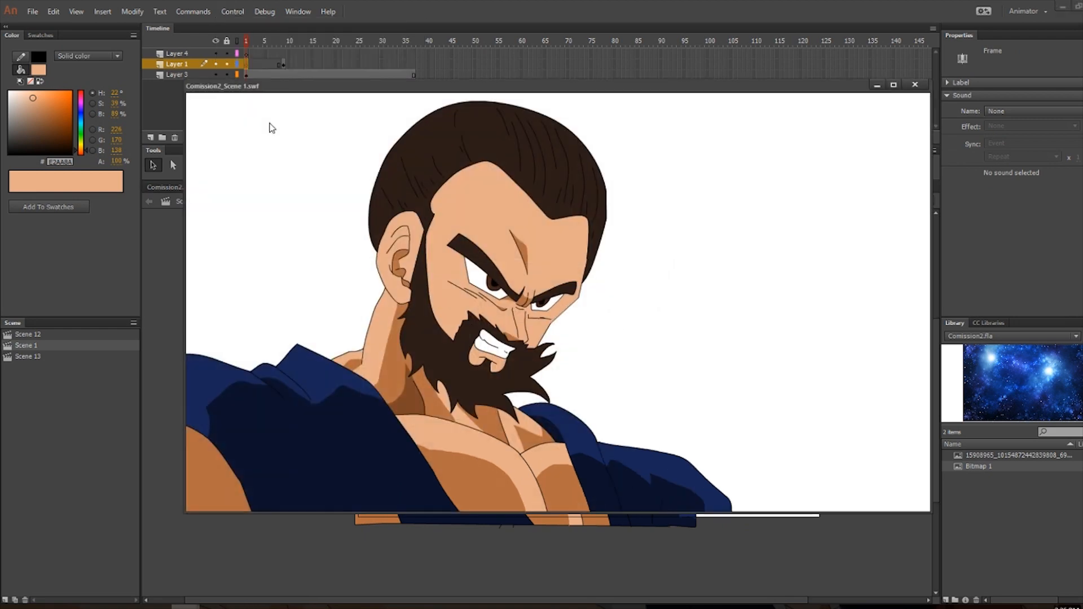
{"action": "left_click", "coordinate": [915, 85]}
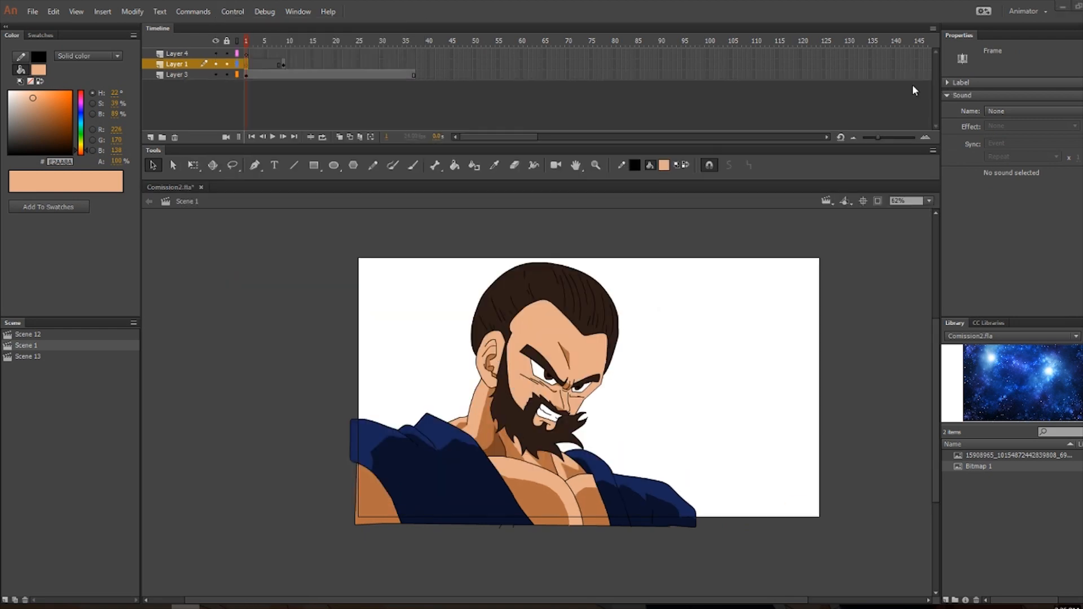
Retime Layer 1 with a blank keyframe at frame 8 and the fists' keyframe at frame 15.
{"action": "left_click", "coordinate": [283, 63]}
{"action": "left_click", "coordinate": [278, 64]}
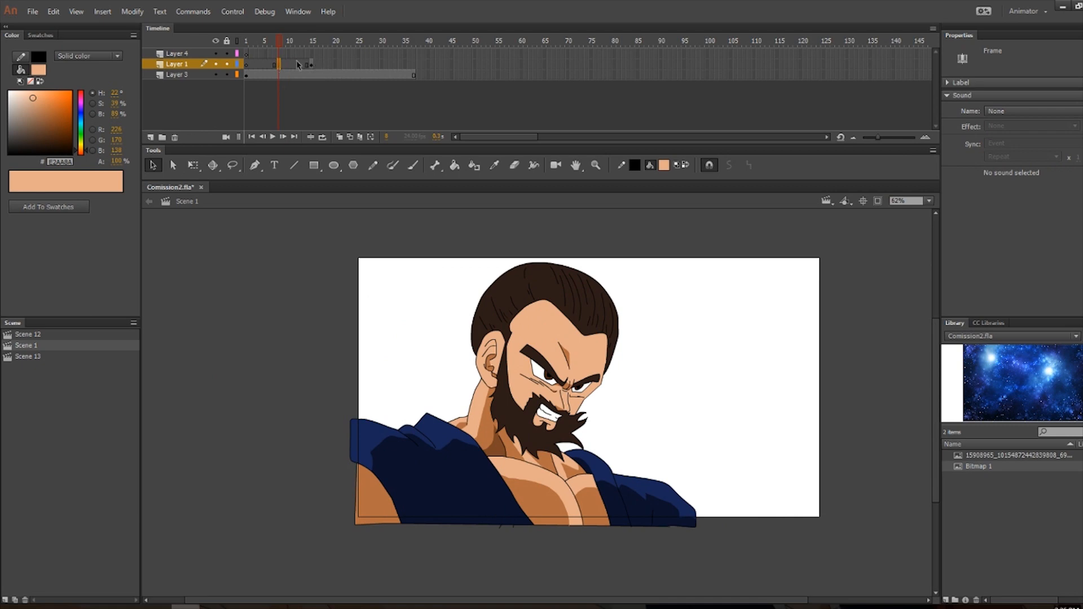
{"action": "left_click", "coordinate": [310, 64]}
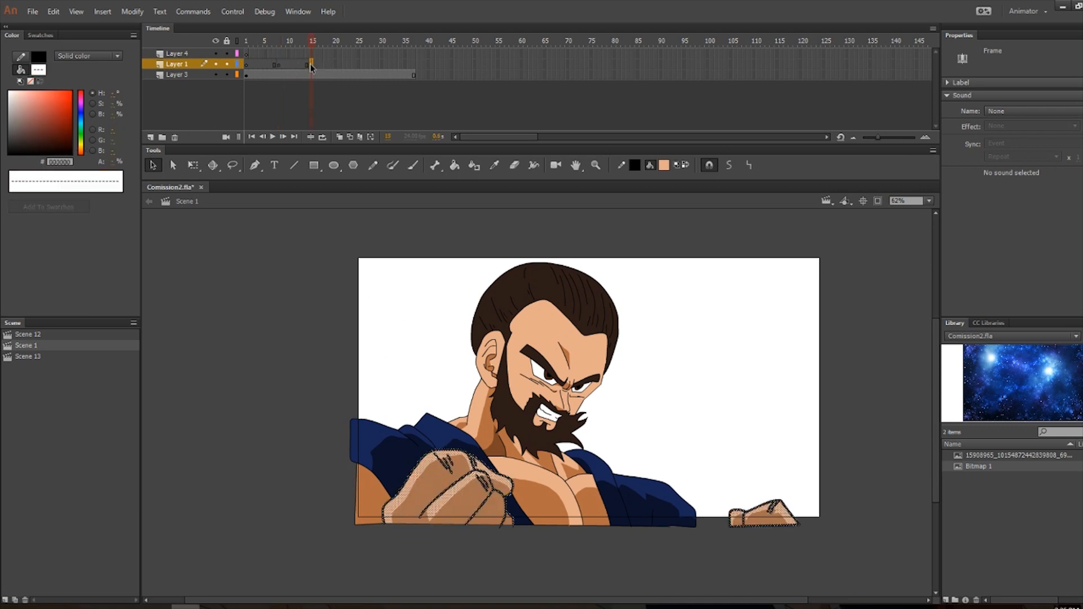
Paste the fists in place at frame 8 of Layer 1 and lower them below the stage to about Y 679.20.
{"action": "left_click", "coordinate": [279, 63]}
{"action": "right_click", "coordinate": [259, 253]}
{"action": "left_click", "coordinate": [294, 299]}
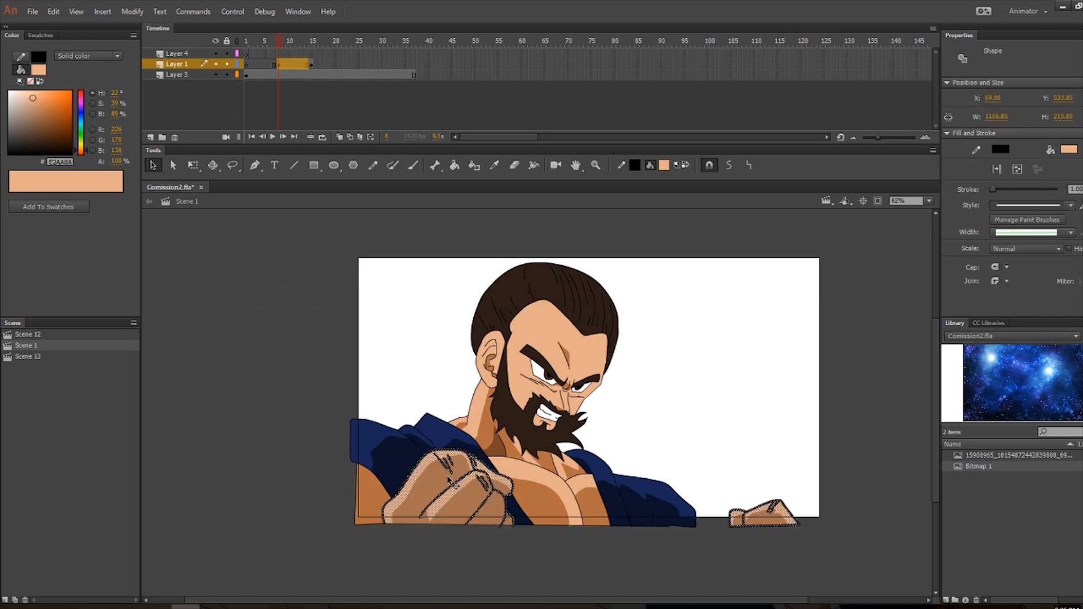
{"action": "left_click_drag", "start_coordinate": [450, 479], "coordinate": [457, 534]}
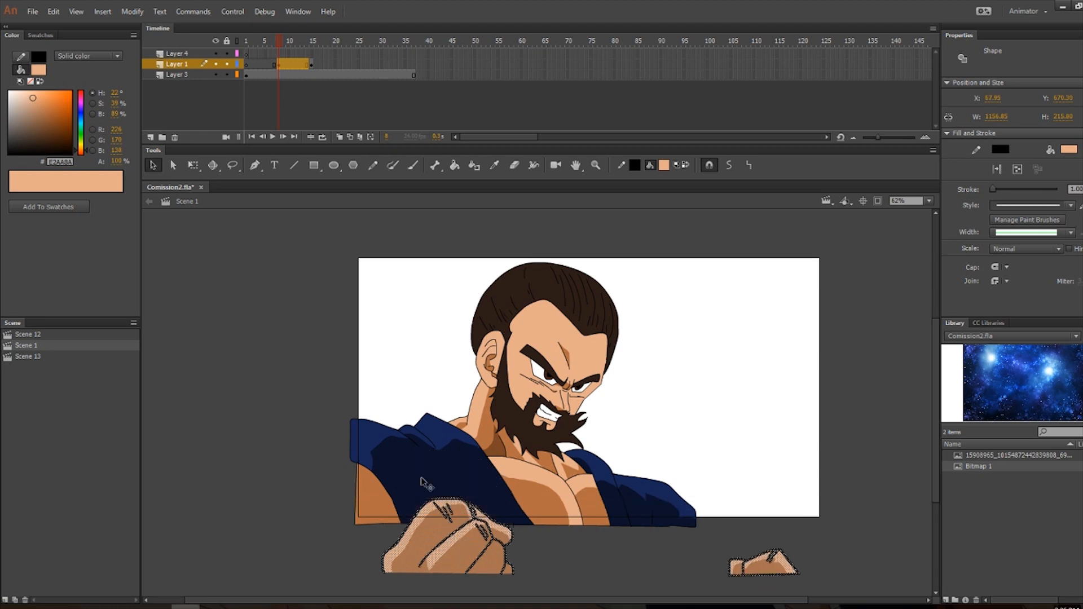
Add a keyframe at frame 10 of Layer 1, paste the lowered fists in place and raise them to about Y 584.60.
{"action": "left_click", "coordinate": [288, 64]}
{"action": "left_click", "coordinate": [284, 63]}
{"action": "left_click", "coordinate": [289, 64]}
{"action": "right_click", "coordinate": [274, 319]}
{"action": "left_click", "coordinate": [314, 365]}
{"action": "left_click_drag", "start_coordinate": [454, 556], "coordinate": [450, 526]}
Add a keyframe at frame 12 of Layer 1, paste the fists in place and raise them to about Y 515.90.
{"action": "left_click", "coordinate": [298, 64]}
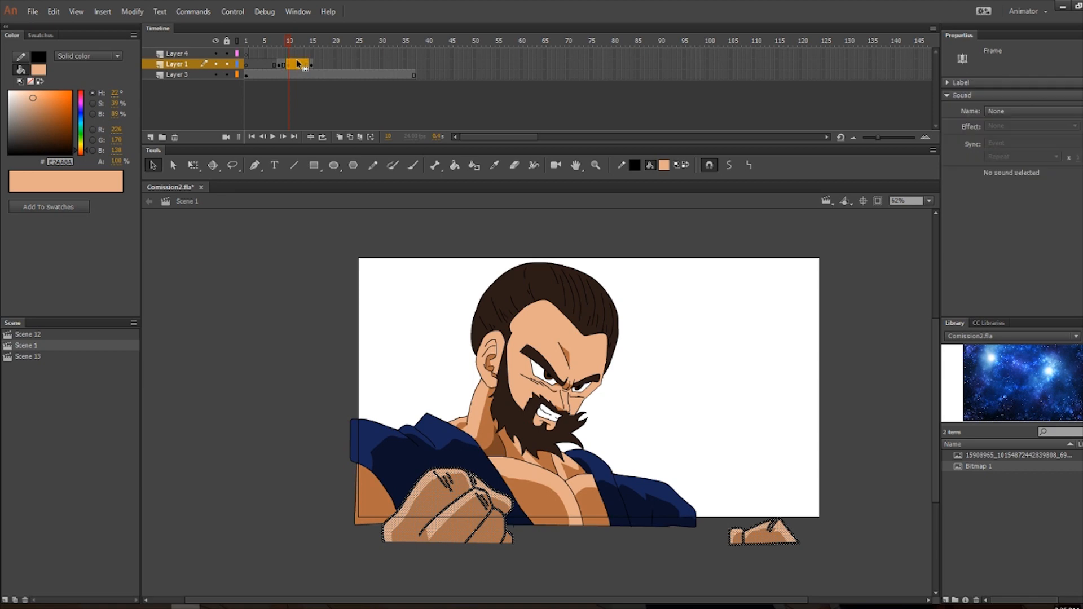
{"action": "right_click", "coordinate": [270, 314]}
{"action": "left_click", "coordinate": [366, 360]}
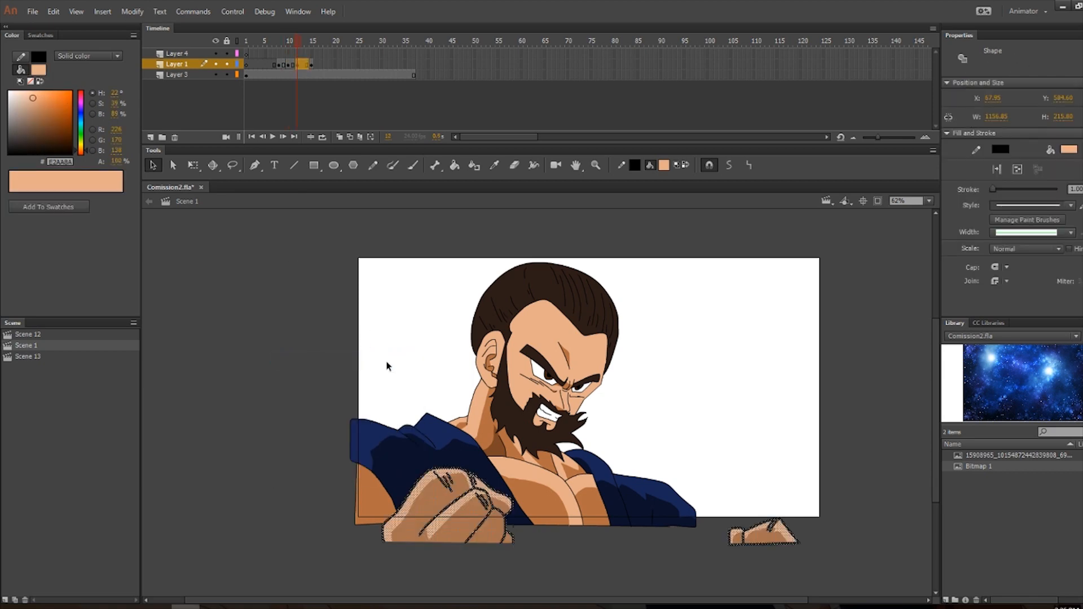
{"action": "left_click_drag", "start_coordinate": [488, 531], "coordinate": [486, 502]}
{"action": "left_click", "coordinate": [260, 377]}
Remove the old fist keyframe at frame 15 and extend the frame 12 pose on Layer 1 to frame 37.
{"action": "left_click", "coordinate": [309, 63]}
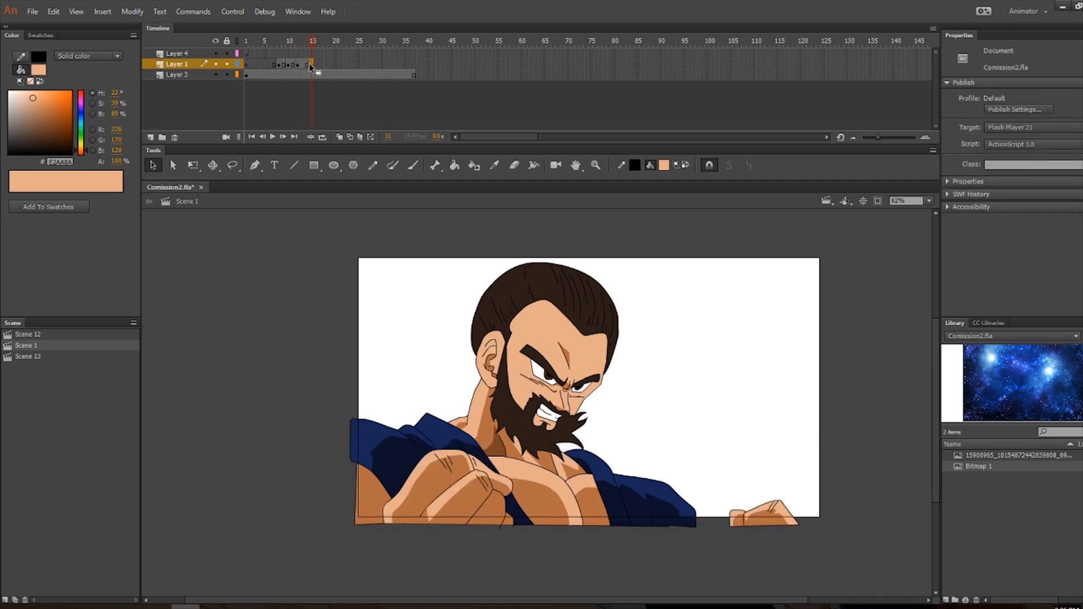
{"action": "right_click", "coordinate": [309, 63]}
{"action": "left_click", "coordinate": [350, 141]}
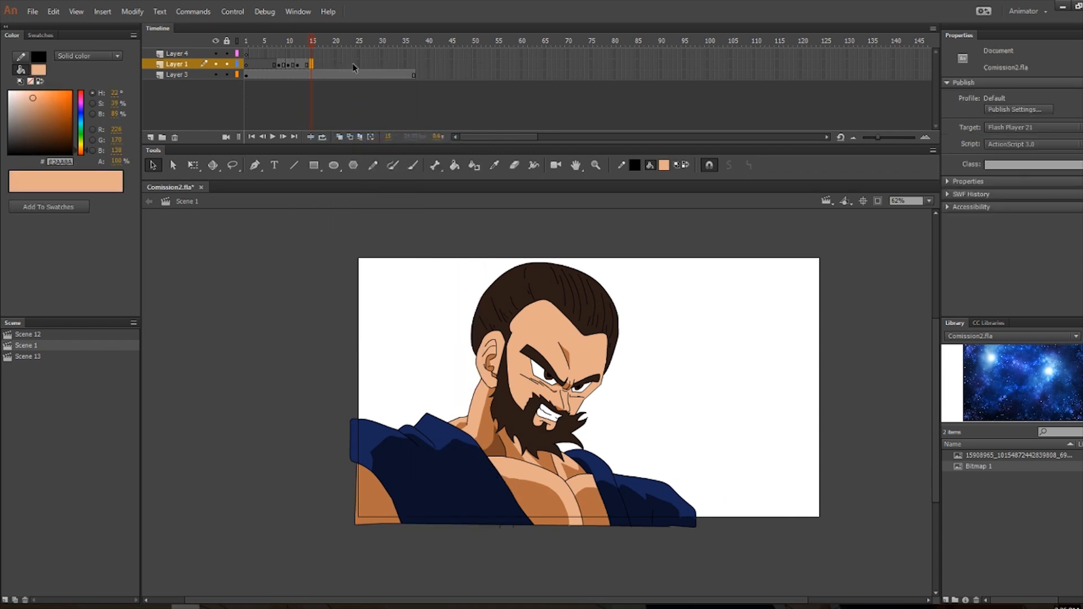
{"action": "left_click", "coordinate": [413, 66]}
{"action": "key", "text": "F5"}
Test the scene and step through the Layer 1 keyframes to check the fists' rising motion.
{"action": "left_click", "coordinate": [246, 11]}
{"action": "left_click", "coordinate": [262, 129]}
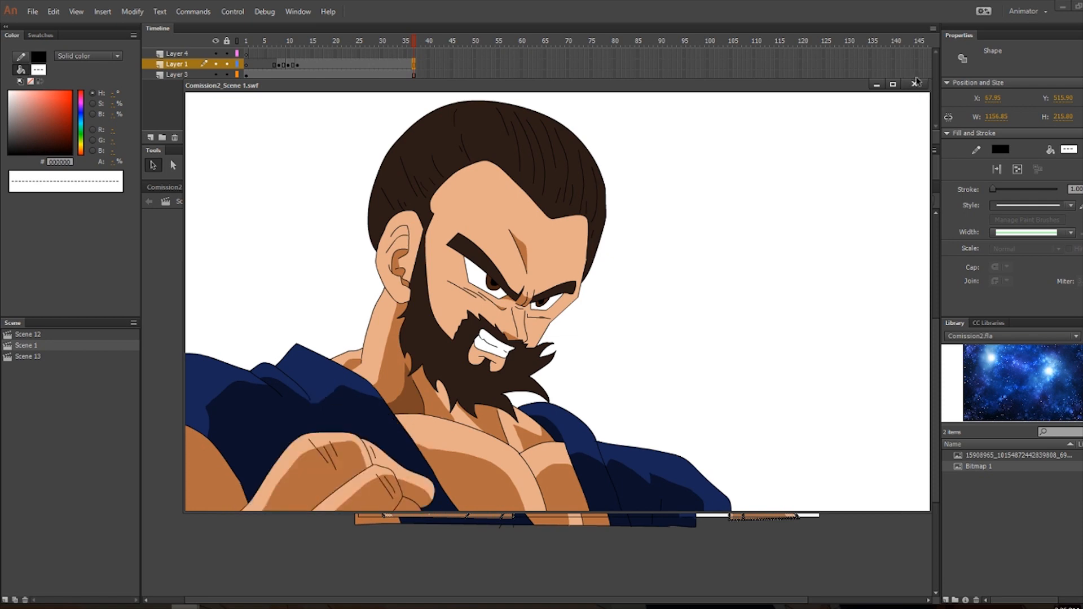
{"action": "left_click", "coordinate": [916, 84]}
{"action": "left_click", "coordinate": [353, 110]}
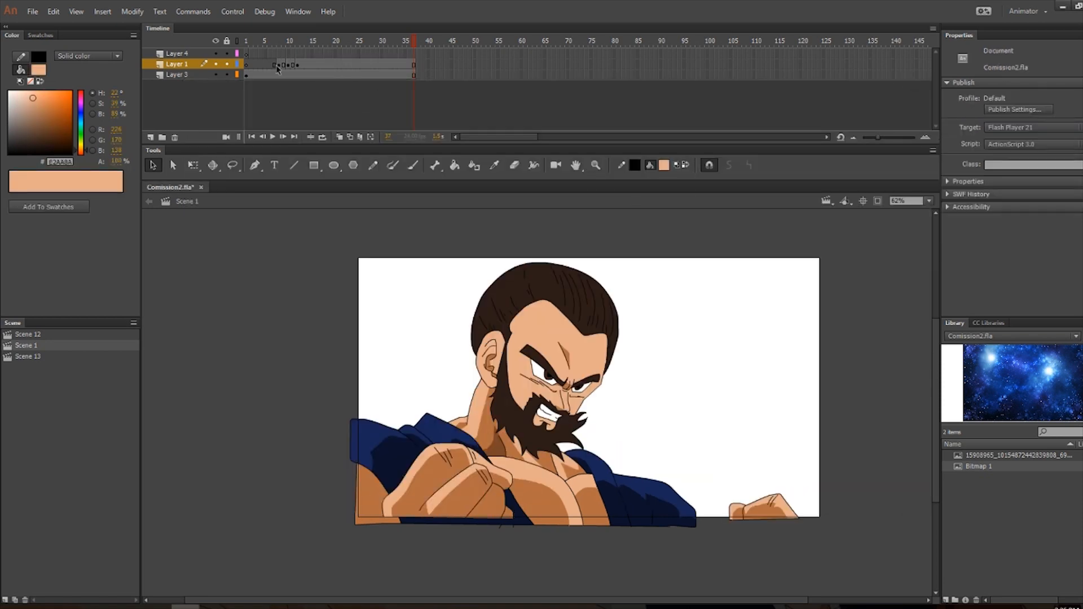
{"action": "left_click", "coordinate": [279, 63]}
{"action": "left_click", "coordinate": [292, 63]}
{"action": "left_click", "coordinate": [320, 63]}
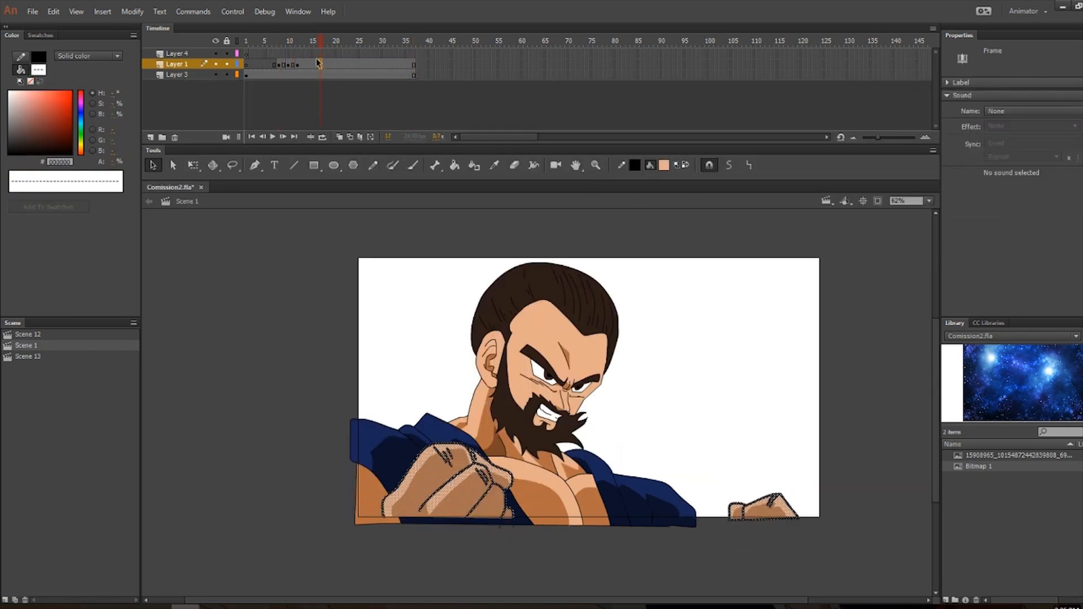
Shorten the first two fist poses on Layer 1 to one frame each and test the faster motion.
{"action": "right_click", "coordinate": [283, 64]}
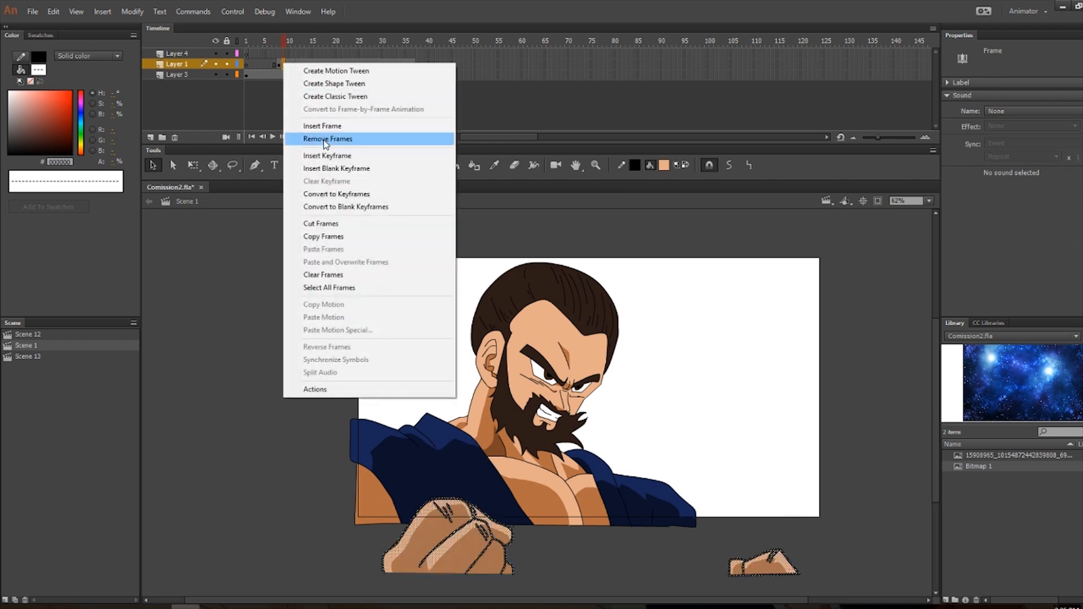
{"action": "left_click", "coordinate": [324, 141]}
{"action": "right_click", "coordinate": [289, 64]}
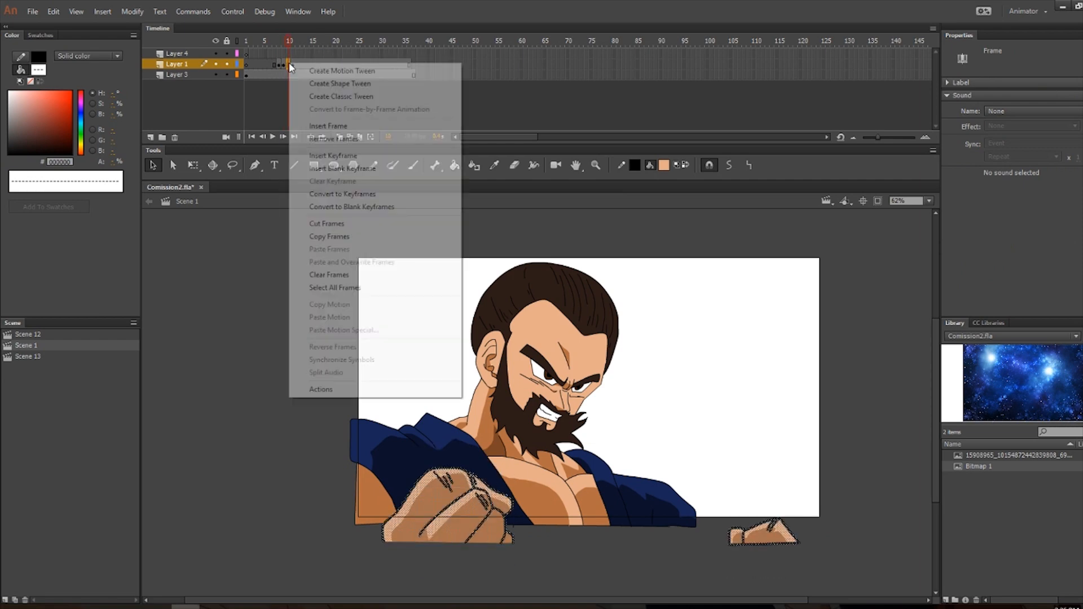
{"action": "left_click", "coordinate": [342, 137]}
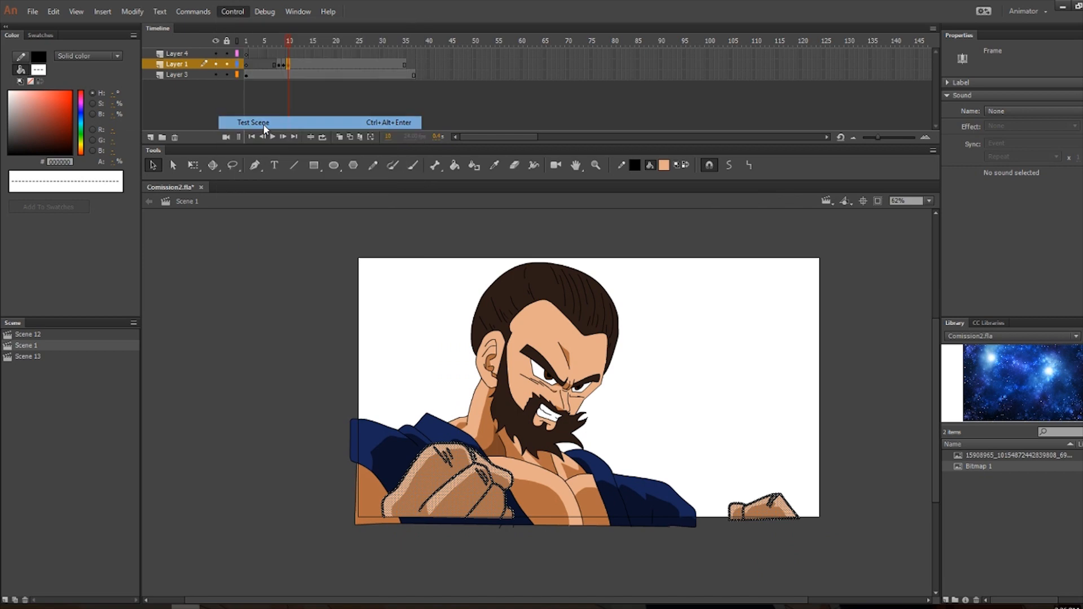
{"action": "left_click", "coordinate": [263, 123]}
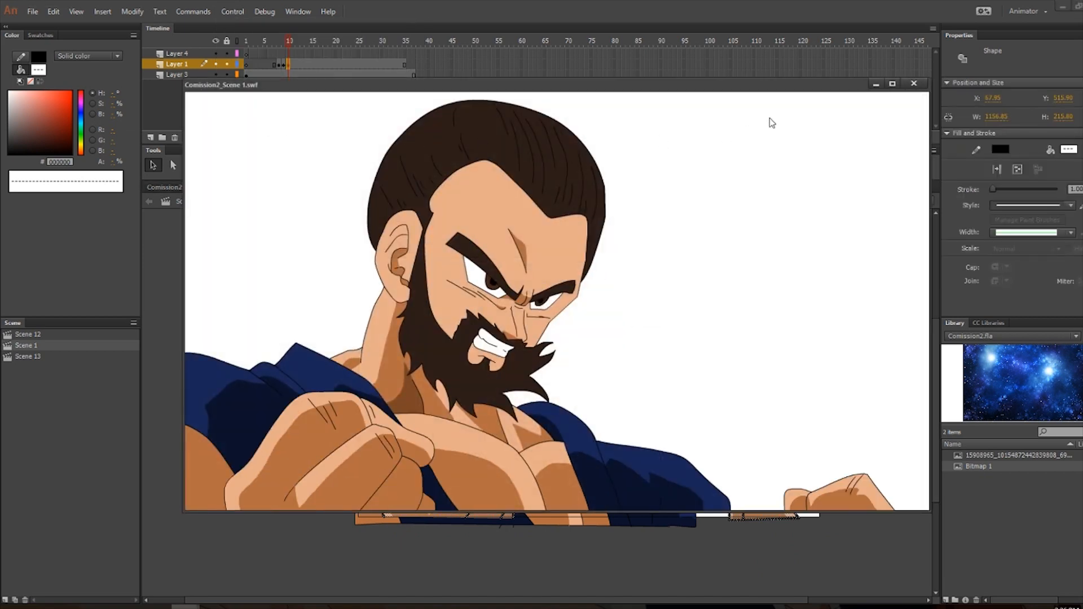
{"action": "left_click", "coordinate": [914, 84]}
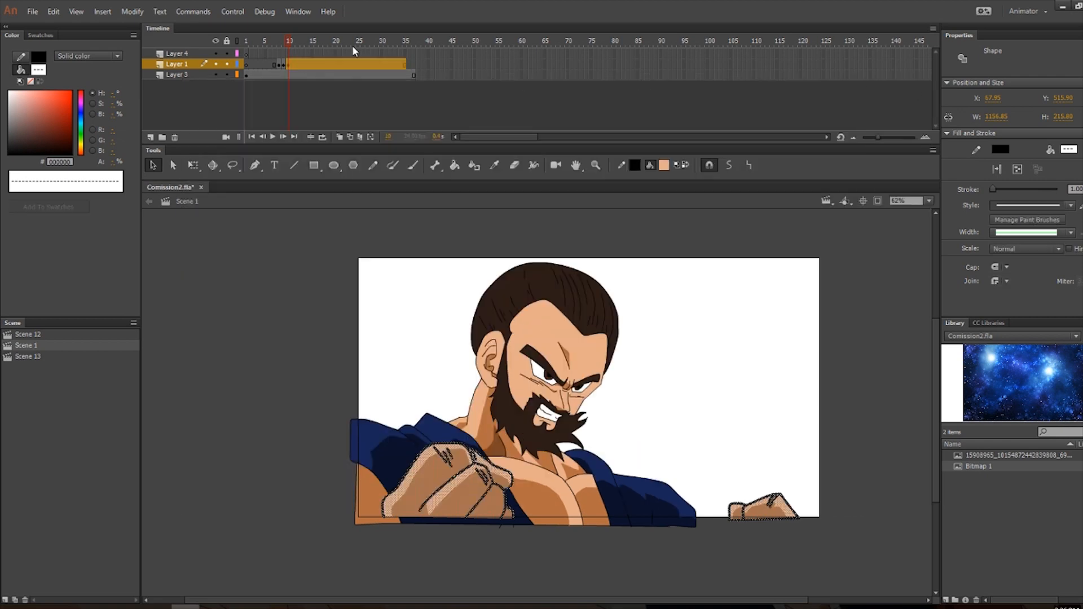
Restore the first two fist poses to two frames each, with keyframes at frames 8, 10 and 12.
{"action": "left_click", "coordinate": [279, 64]}
{"action": "key", "text": "F5"}
{"action": "left_click", "coordinate": [288, 65]}
{"action": "key", "text": "F5"}
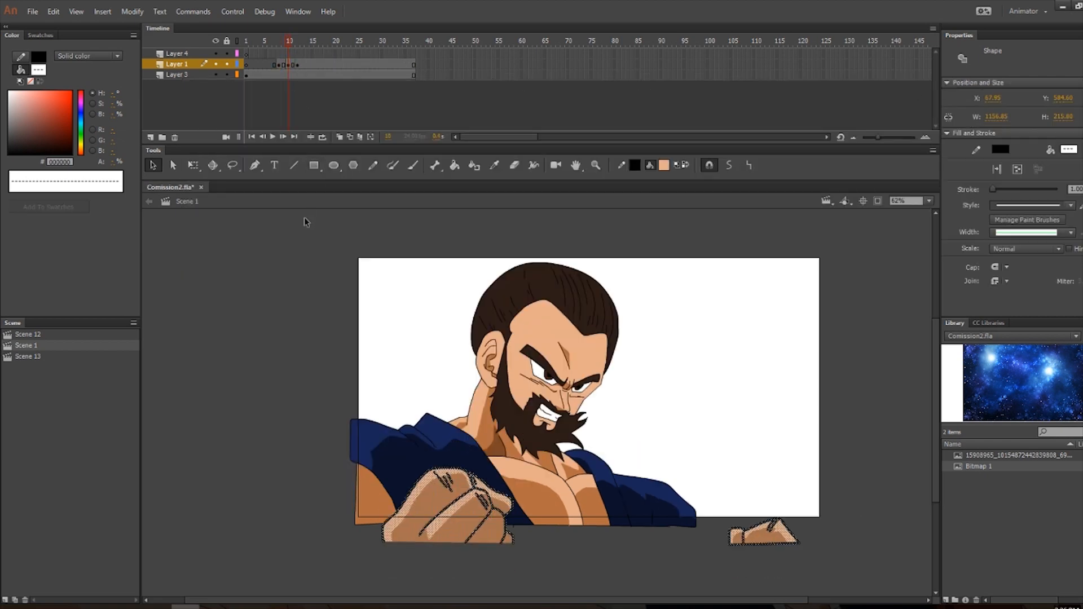
{"action": "left_click", "coordinate": [305, 220]}
Insert a one-frame blank keyframe at frame 25 of Layer 1, with the raised fists' pose continuing from frame 26.
{"action": "left_click", "coordinate": [335, 65]}
{"action": "left_click", "coordinate": [336, 65]}
{"action": "left_click", "coordinate": [358, 64]}
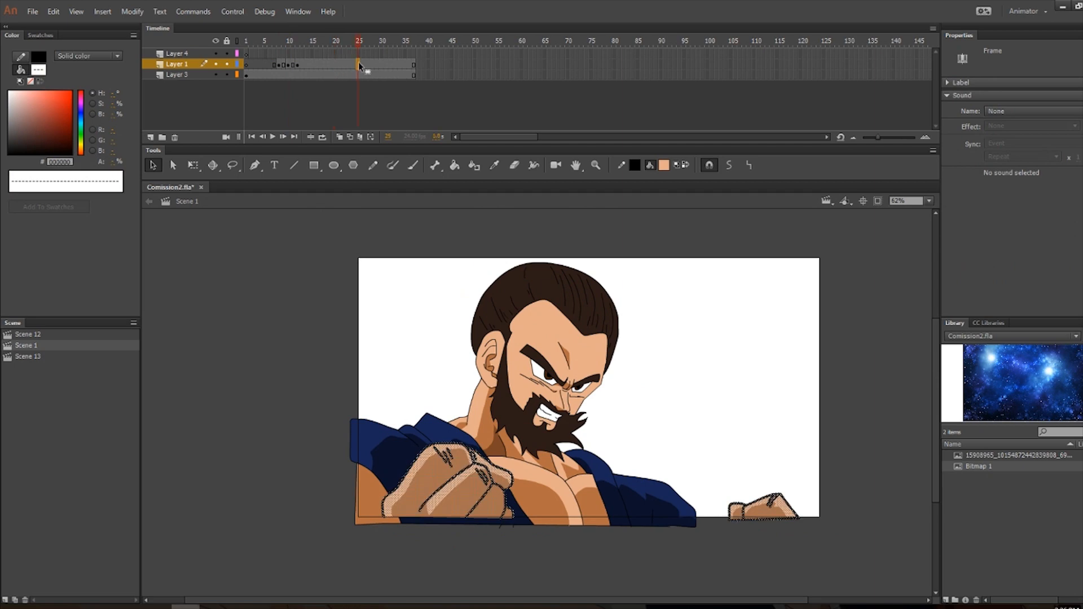
{"action": "key", "text": "F7"}
{"action": "left_click", "coordinate": [339, 65]}
{"action": "left_click", "coordinate": [362, 65]}
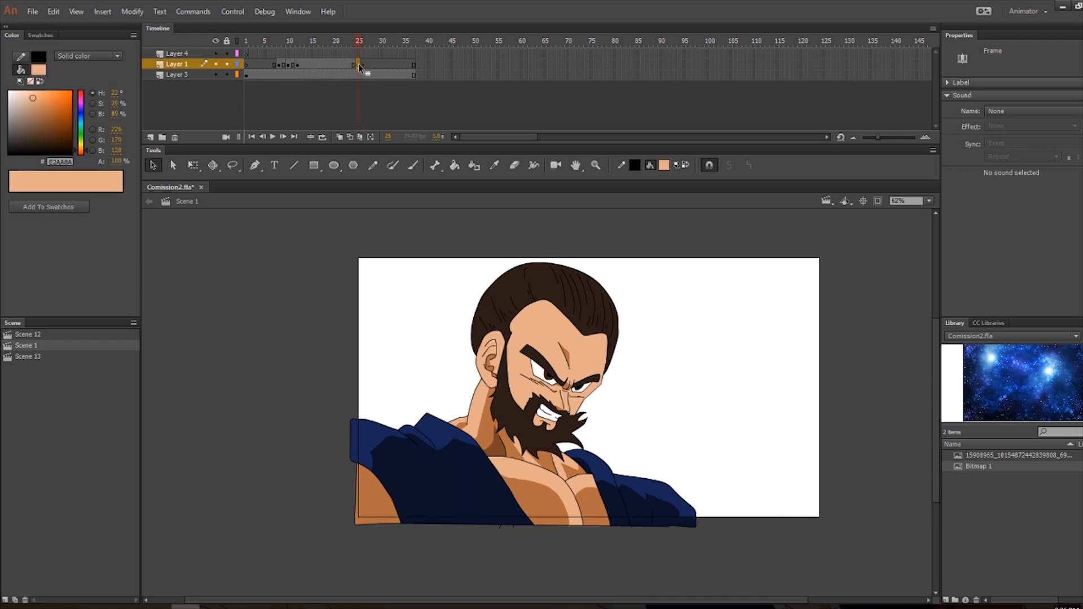
Paste the fists in place in the blank keyframe at frame 25 of Layer 1.
{"action": "right_click", "coordinate": [289, 305]}
{"action": "left_click", "coordinate": [354, 350]}
{"action": "left_click", "coordinate": [347, 53]}
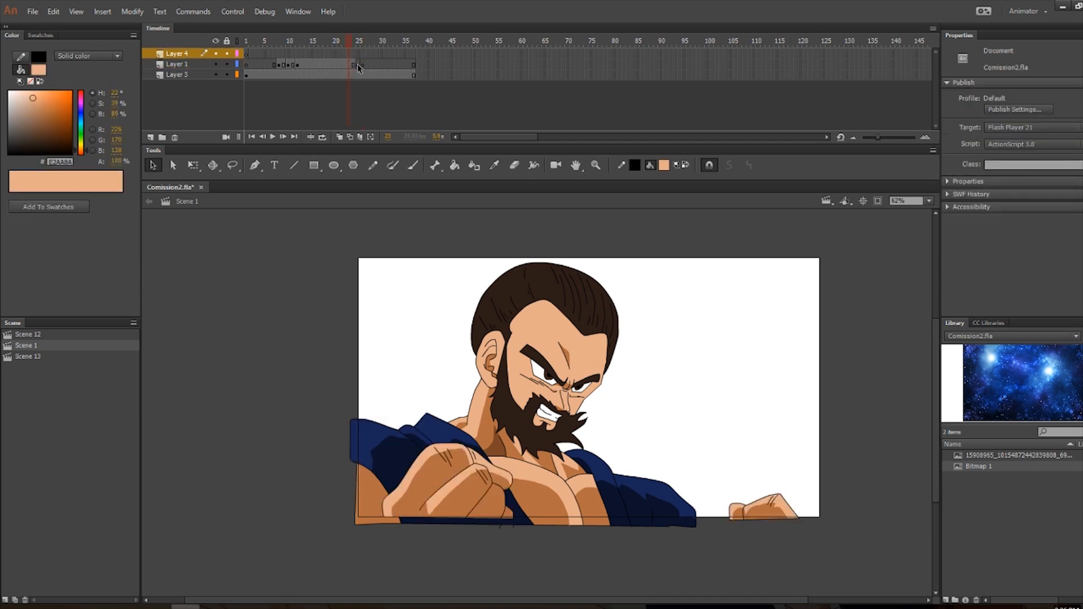
{"action": "left_click", "coordinate": [357, 63]}
{"action": "right_click", "coordinate": [276, 259]}
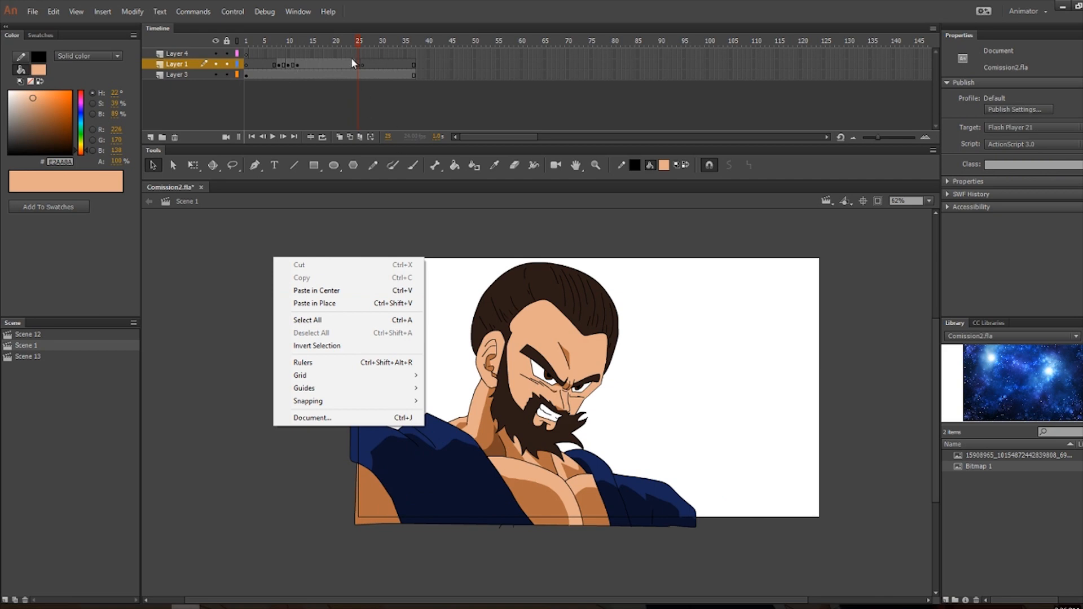
{"action": "right_click", "coordinate": [291, 302]}
{"action": "left_click", "coordinate": [316, 346]}
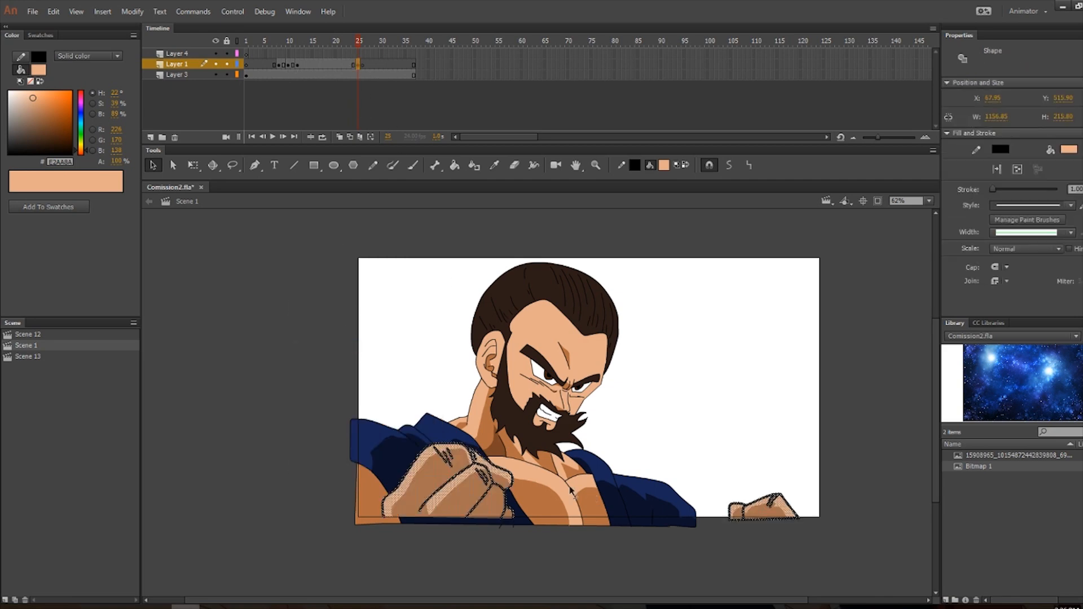
Lower both fists at frame 25 to about Y 571.20, and raise only the small fist slightly.
{"action": "left_click_drag", "start_coordinate": [476, 489], "coordinate": [489, 537]}
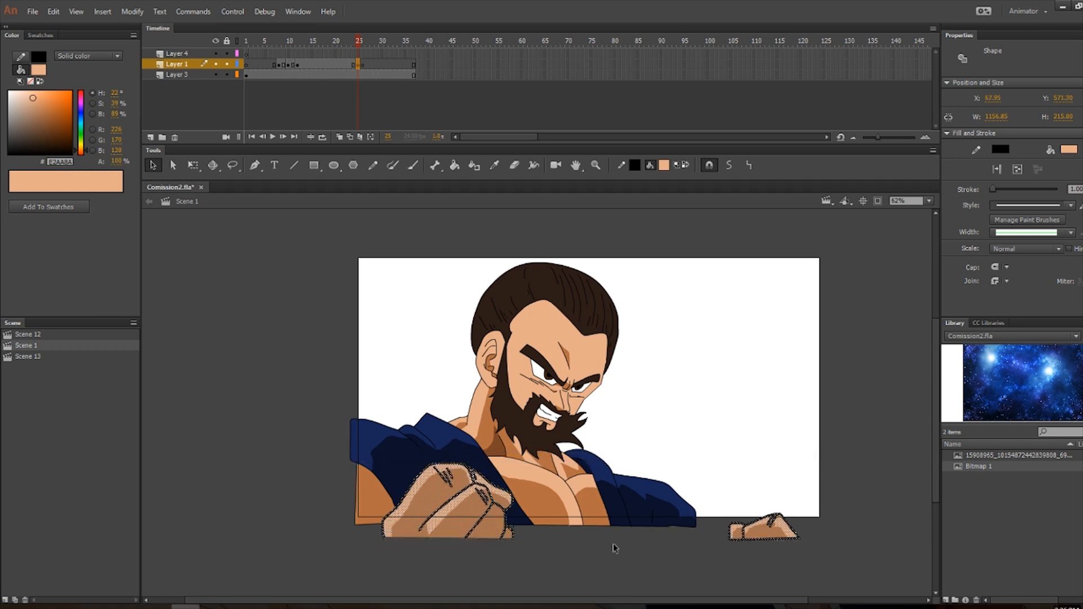
{"action": "left_click", "coordinate": [851, 569]}
{"action": "left_click_drag", "start_coordinate": [851, 568], "coordinate": [714, 494]}
{"action": "left_click_drag", "start_coordinate": [759, 536], "coordinate": [755, 525]}
{"action": "left_click", "coordinate": [744, 569]}
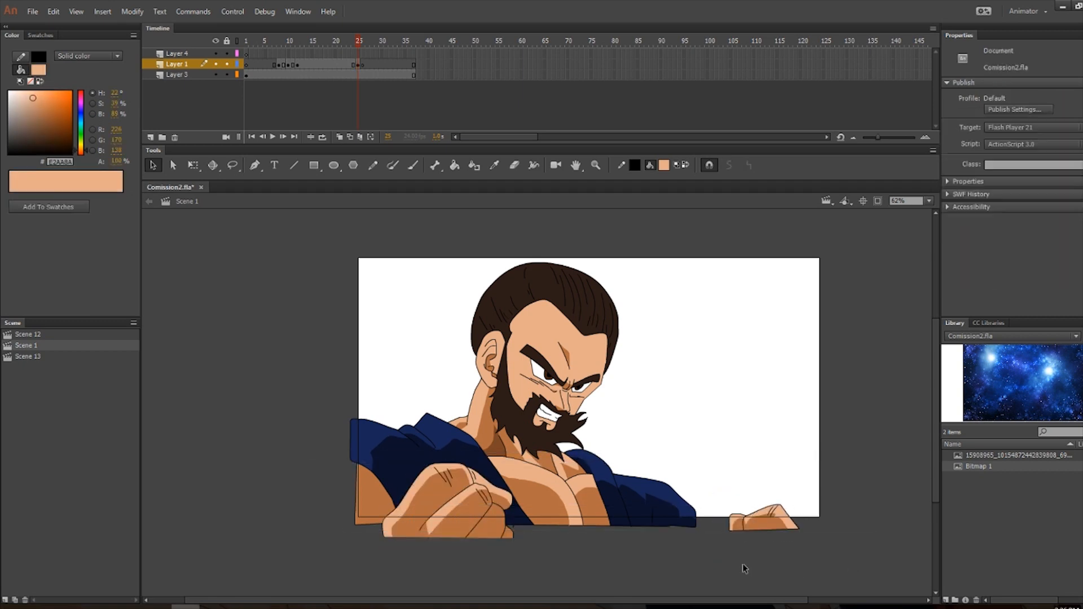
Convert both fists at frame 25 of Layer 1 into a movie clip symbol.
{"action": "left_click", "coordinate": [356, 65]}
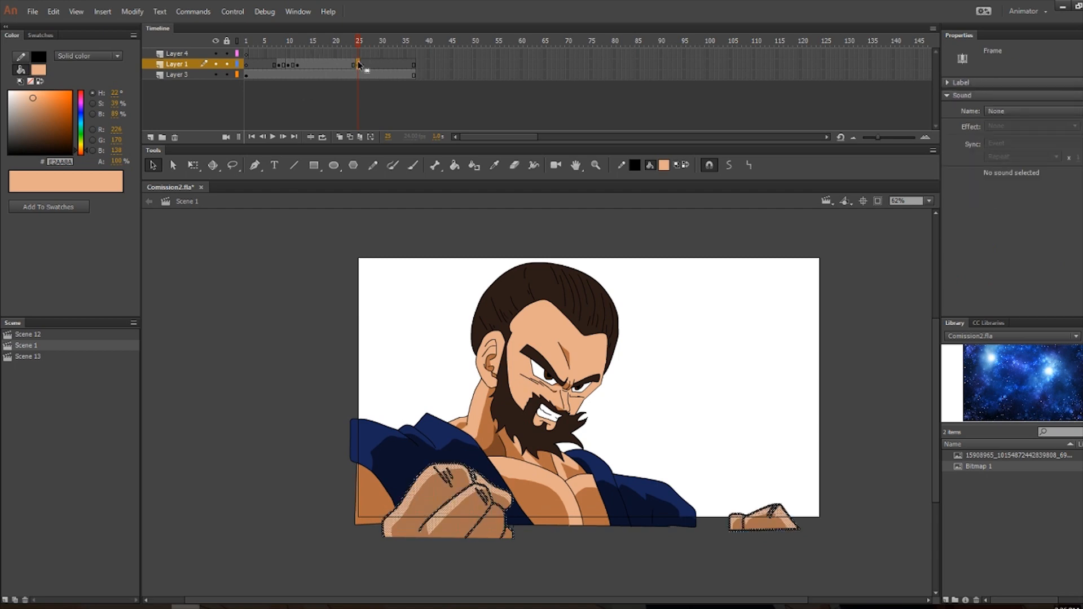
{"action": "right_click", "coordinate": [455, 513]}
{"action": "left_click", "coordinate": [476, 492]}
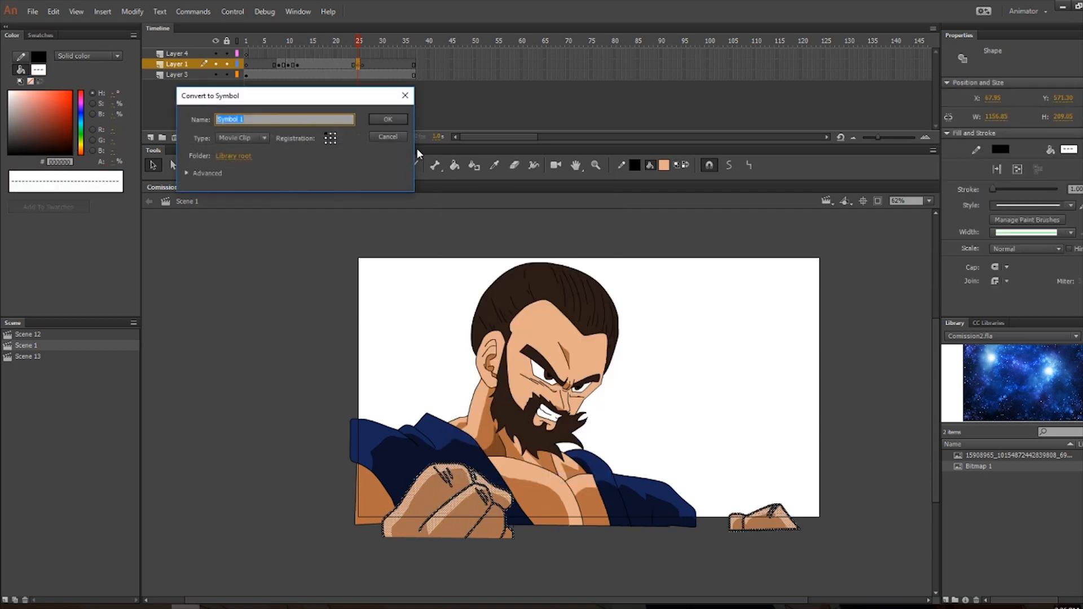
{"action": "left_click", "coordinate": [387, 119]}
{"action": "left_click", "coordinate": [952, 241]}
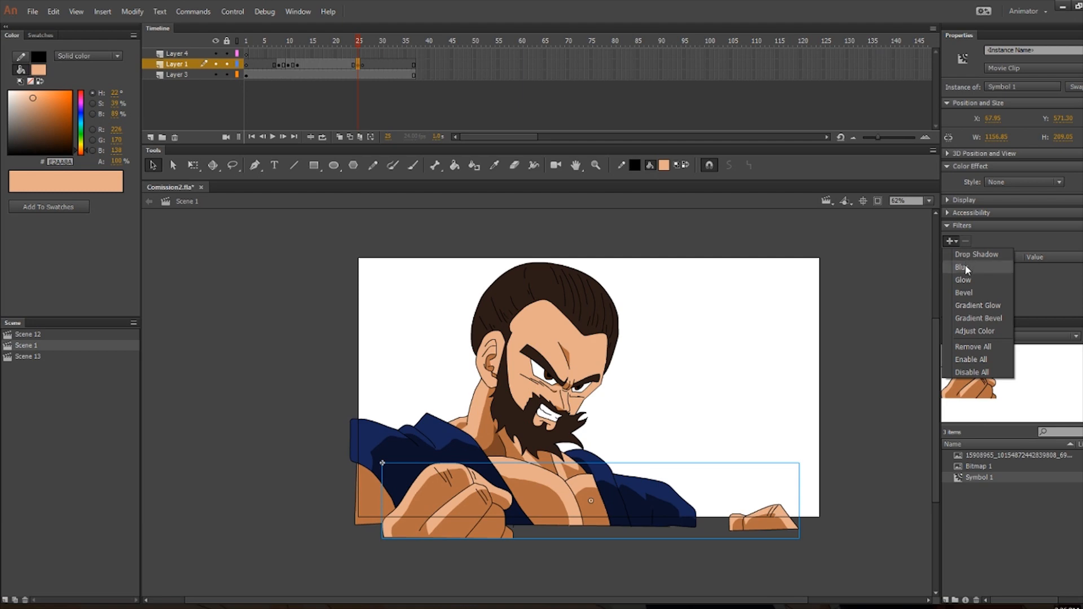
{"action": "left_click", "coordinate": [462, 513]}
{"action": "right_click", "coordinate": [459, 507]}
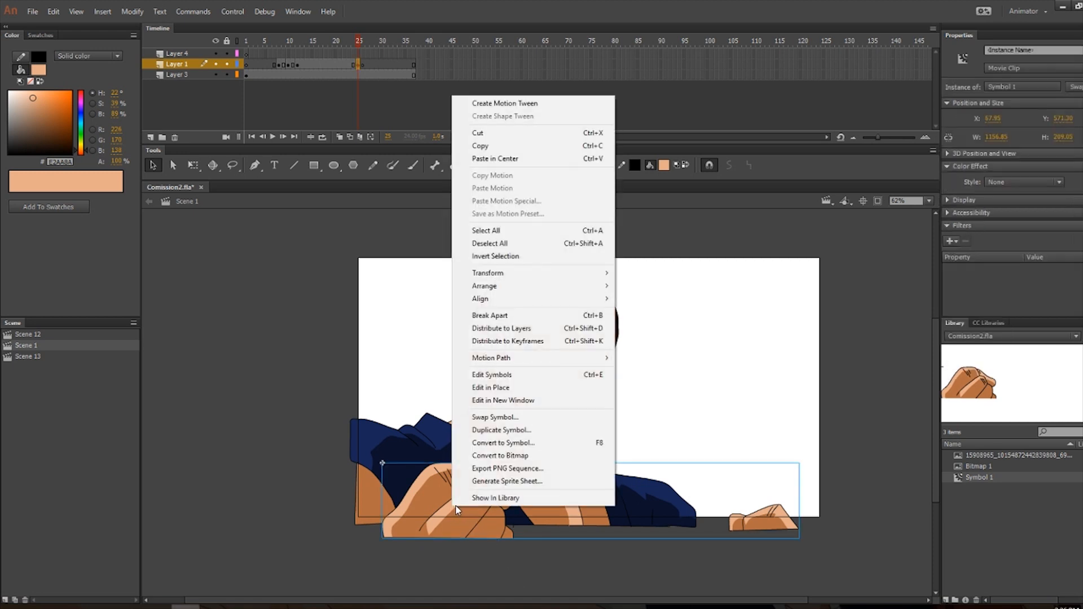
{"action": "left_click", "coordinate": [742, 393]}
Add a Blur filter to the fists symbol at frame 25 with High quality and 6 px blur in X and Y.
{"action": "left_click", "coordinate": [472, 495]}
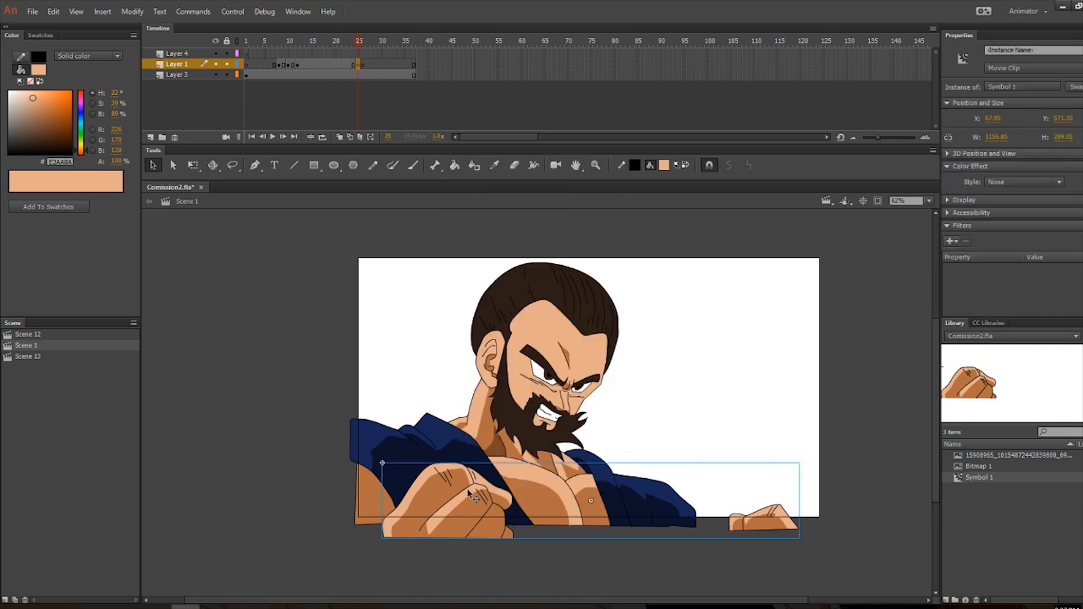
{"action": "left_click", "coordinate": [957, 241]}
{"action": "left_click", "coordinate": [973, 267]}
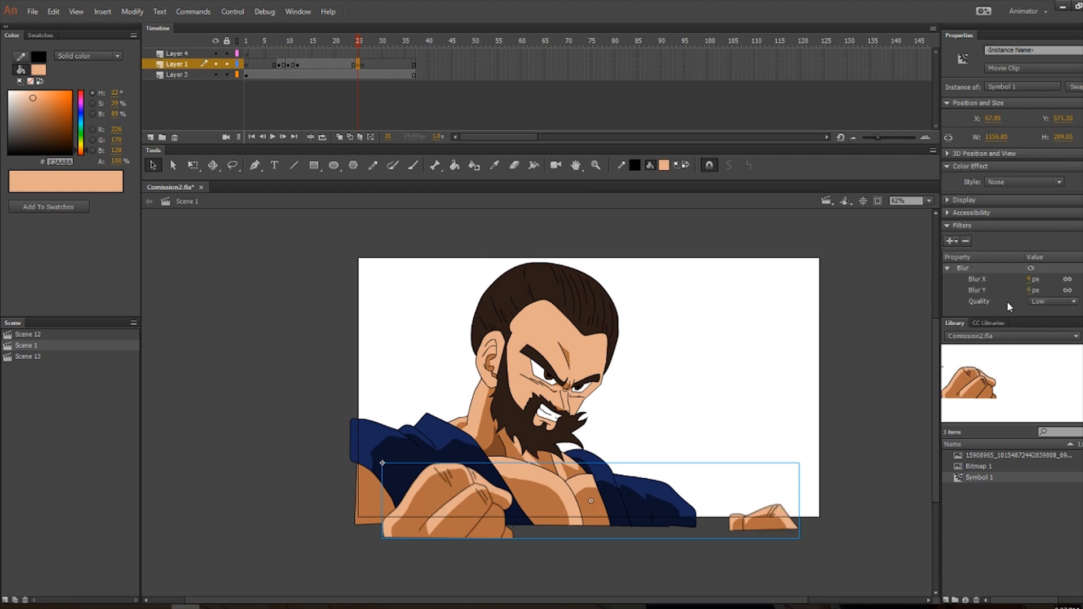
{"action": "left_click", "coordinate": [1065, 302]}
{"action": "left_click", "coordinate": [1053, 337]}
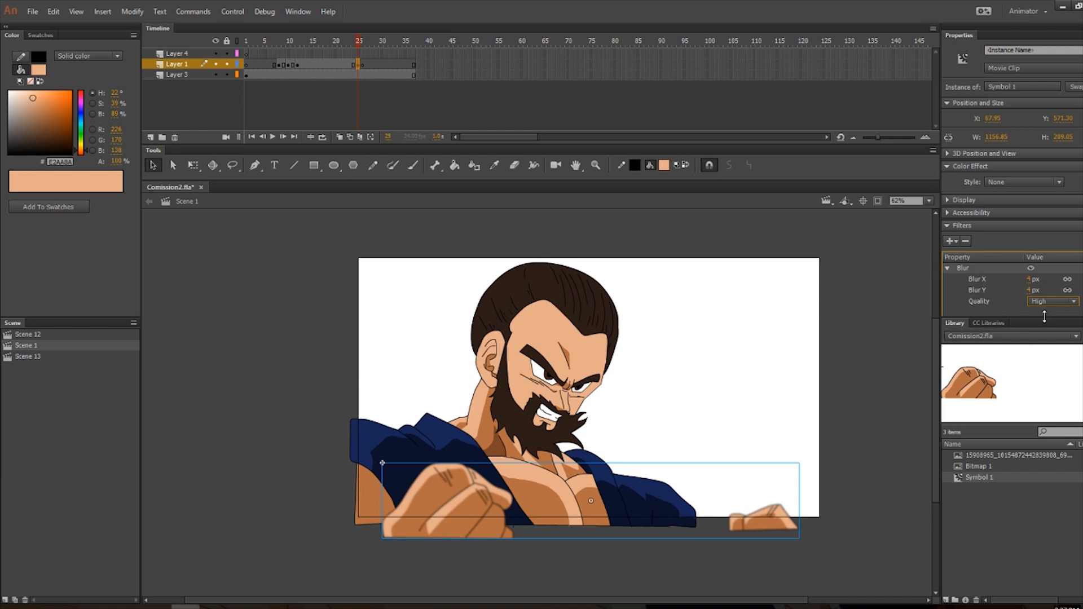
{"action": "left_click", "coordinate": [1029, 278]}
{"action": "type", "text": "6"}
{"action": "key", "text": "Return"}
{"action": "left_click", "coordinate": [821, 347]}
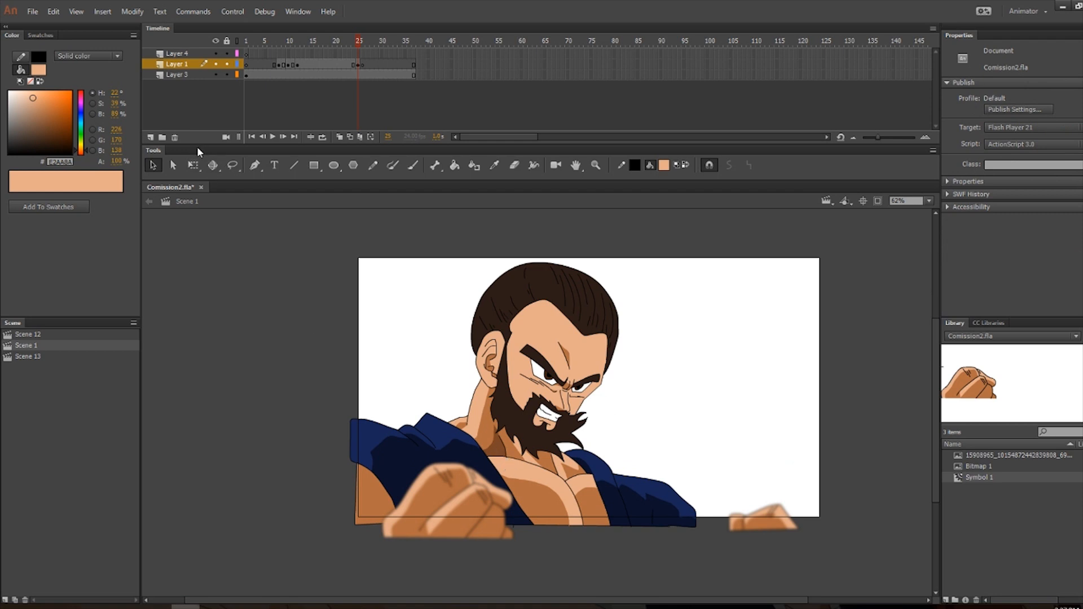
Lower the blurred fists at frame 25 to about Y 638.80 and check the neighbouring frames.
{"action": "left_click", "coordinate": [358, 66]}
{"action": "left_click_drag", "start_coordinate": [458, 479], "coordinate": [459, 504]}
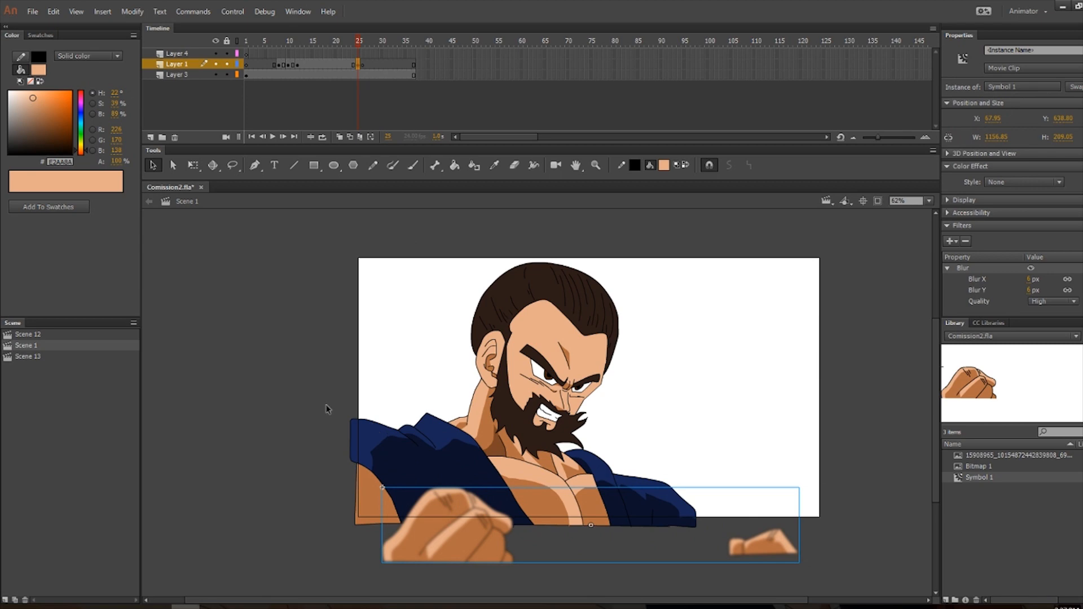
{"action": "left_click", "coordinate": [283, 393]}
{"action": "key", "text": "comma"}
{"action": "key", "text": "period"}
{"action": "key", "text": "period"}
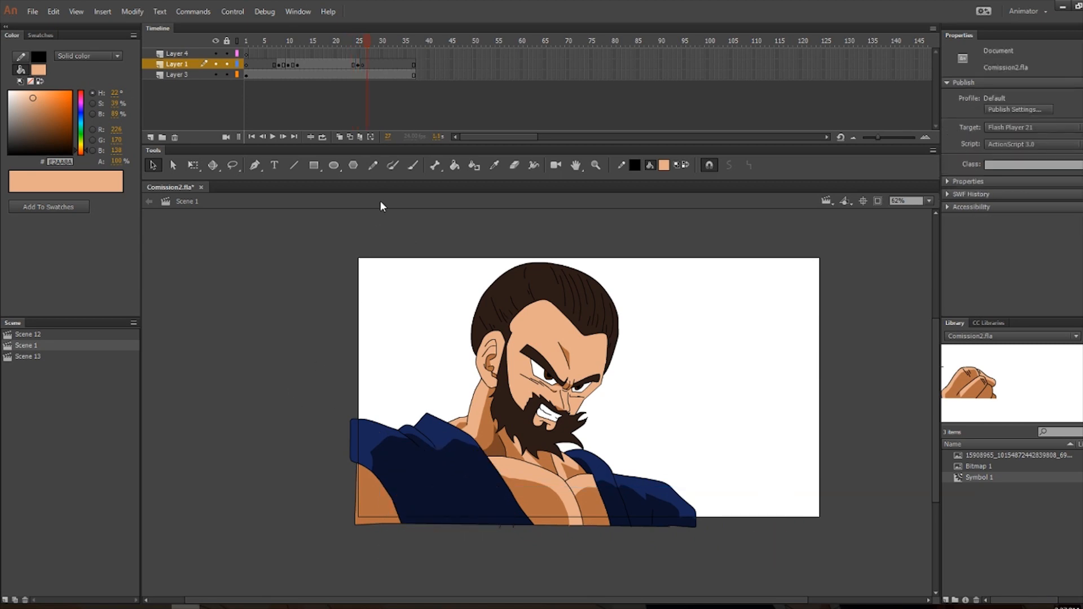
Test the scene to preview the fists' motion, and close the preview.
{"action": "left_click", "coordinate": [233, 11]}
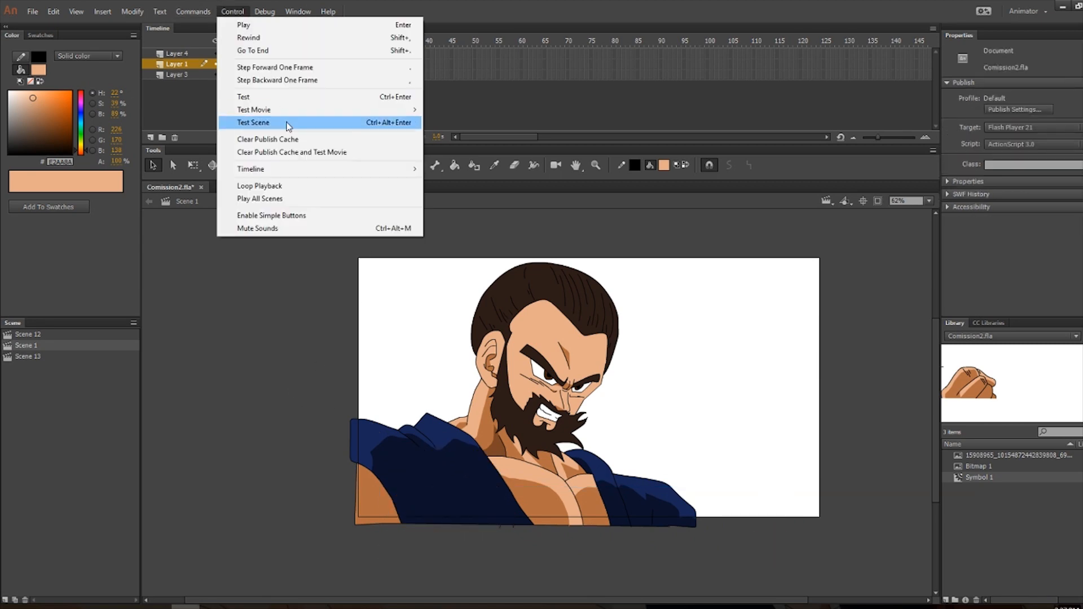
{"action": "left_click", "coordinate": [289, 124]}
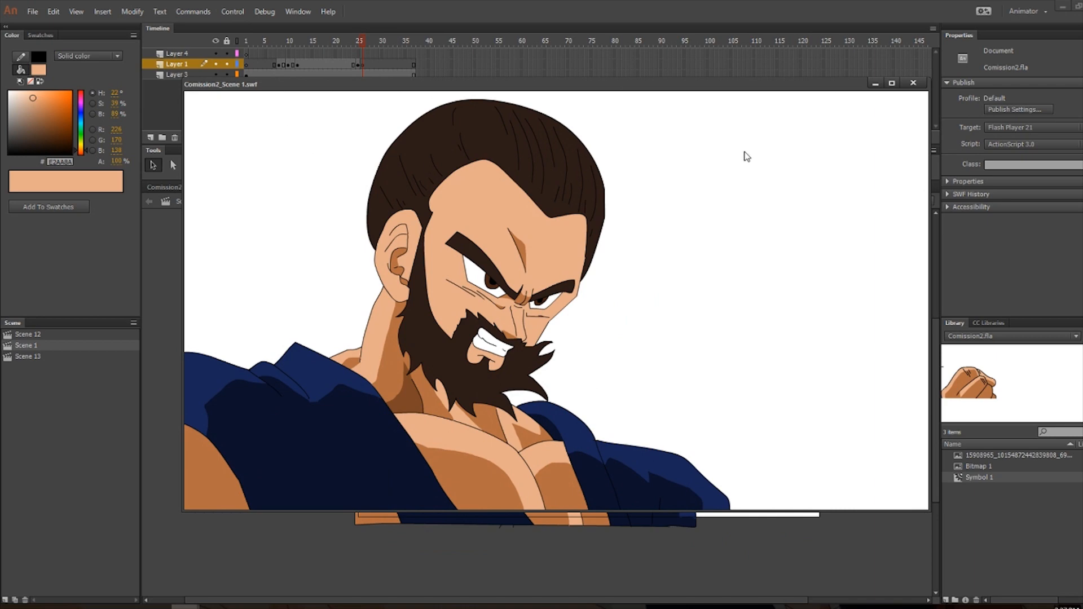
{"action": "left_click", "coordinate": [913, 83]}
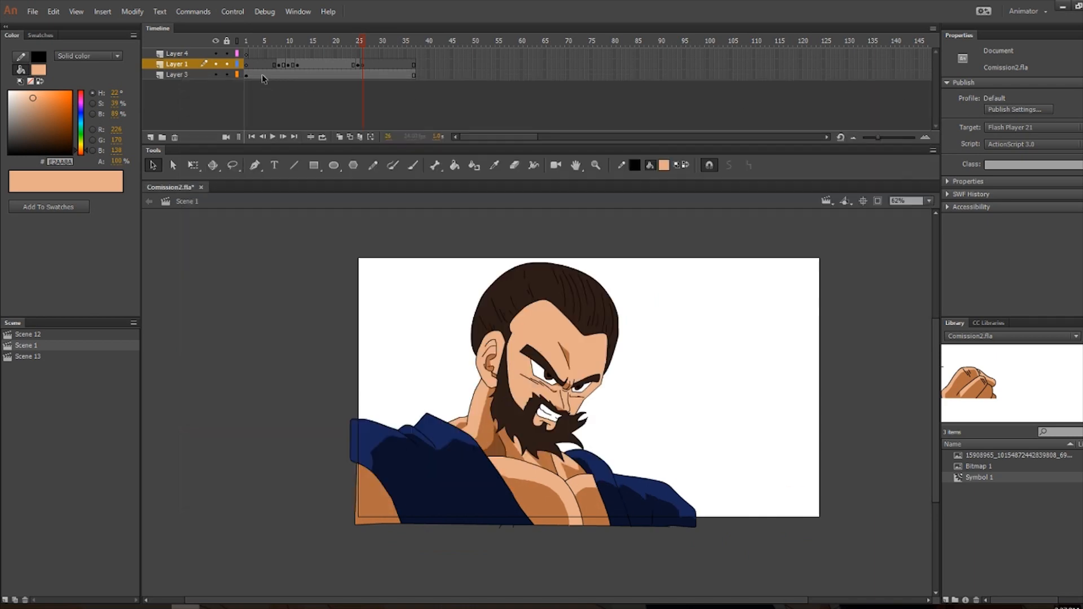
Extend the blurred fists' frame 25 on Layer 1 by one frame and preview the scene.
{"action": "left_click", "coordinate": [358, 65]}
{"action": "key", "text": "F5"}
{"action": "left_click", "coordinate": [230, 14]}
{"action": "left_click", "coordinate": [270, 124]}
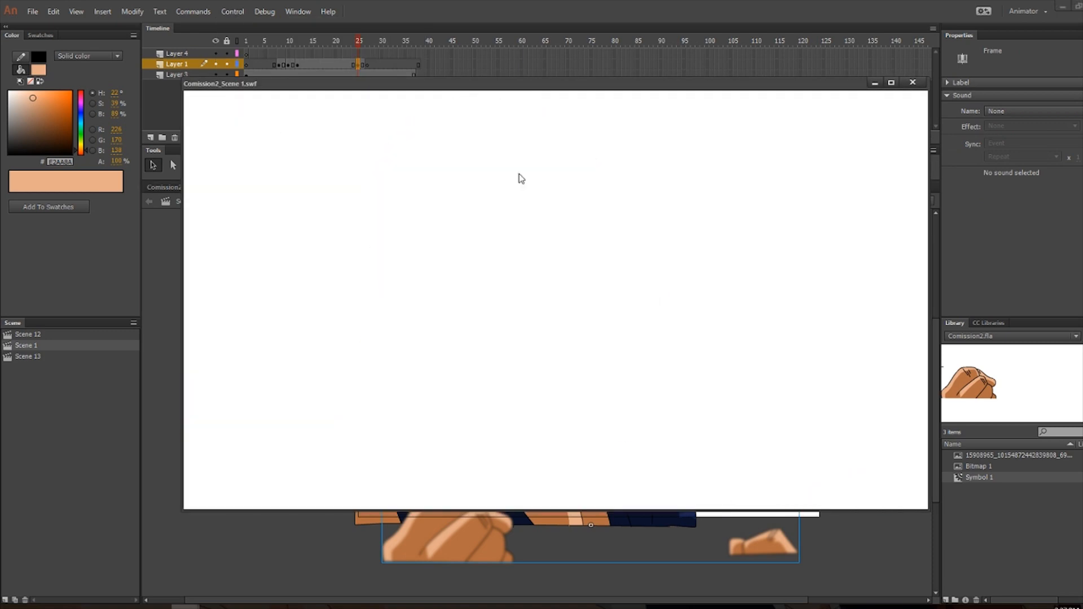
{"action": "left_click", "coordinate": [912, 82]}
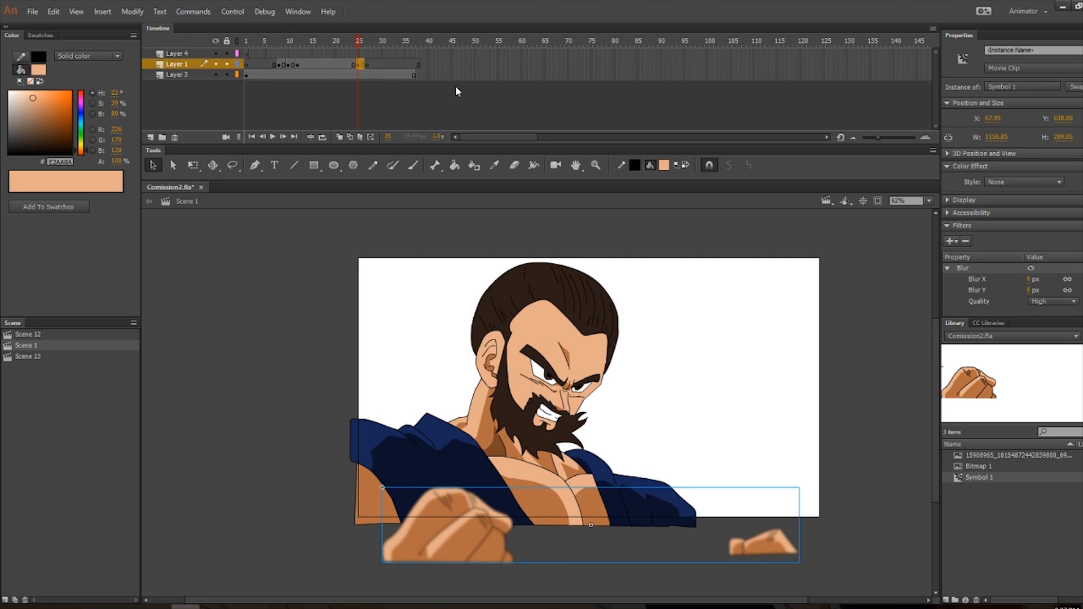
Shift the blurred fists horizontally to about X 18 and preview the scene again.
{"action": "left_click_drag", "start_coordinate": [471, 546], "coordinate": [453, 546]}
{"action": "left_click", "coordinate": [232, 12]}
{"action": "left_click", "coordinate": [265, 119]}
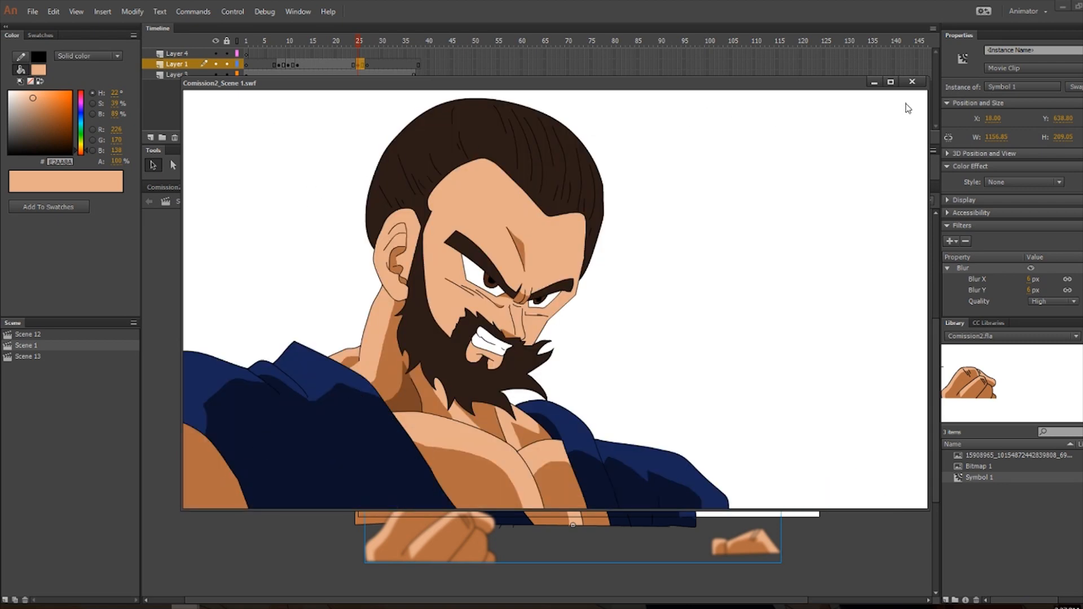
{"action": "left_click", "coordinate": [912, 82]}
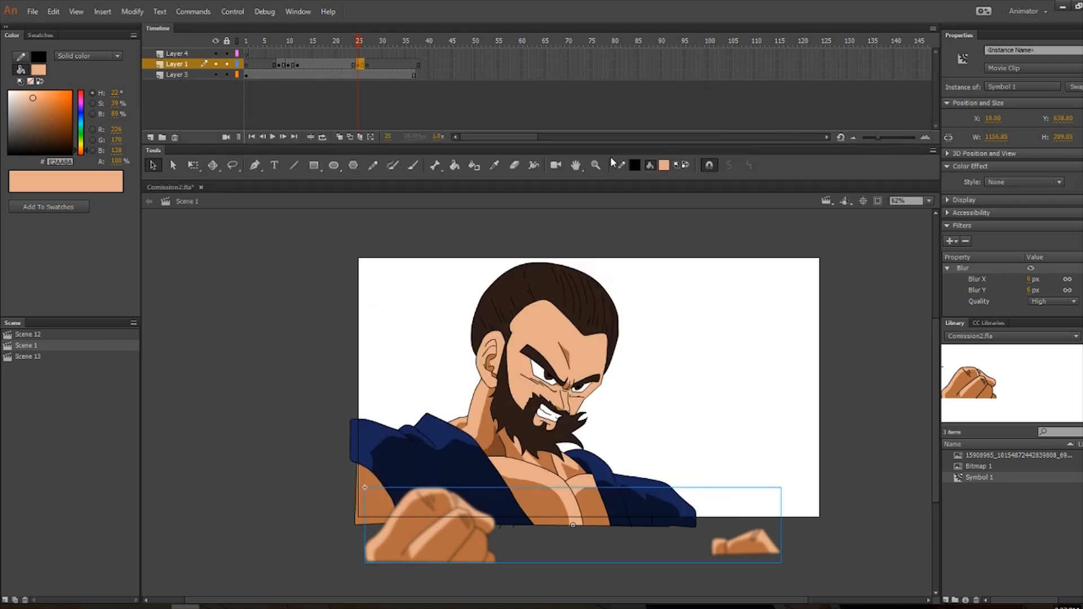
Insert a blank keyframe at frame 28 of Layer 1.
{"action": "left_click", "coordinate": [364, 64]}
{"action": "left_click", "coordinate": [368, 65]}
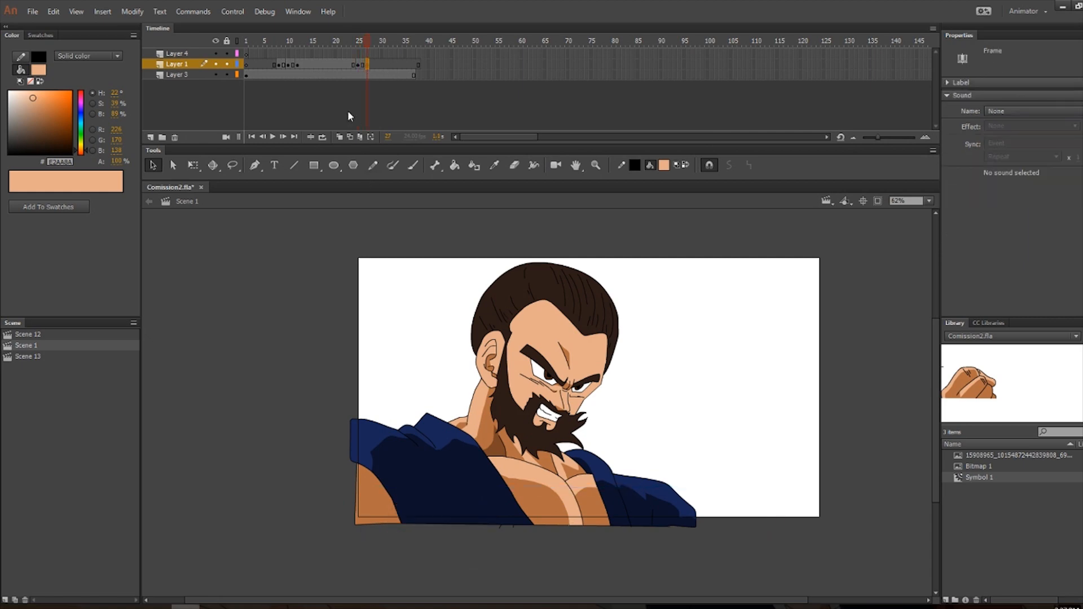
{"action": "left_click", "coordinate": [365, 76]}
{"action": "left_click", "coordinate": [366, 75]}
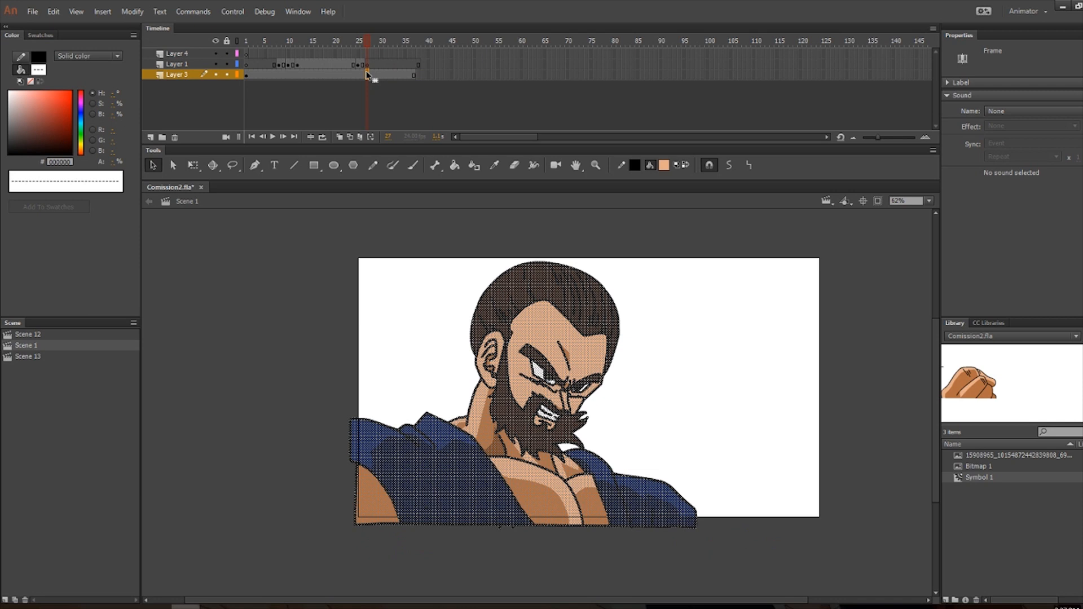
{"action": "left_click", "coordinate": [329, 225]}
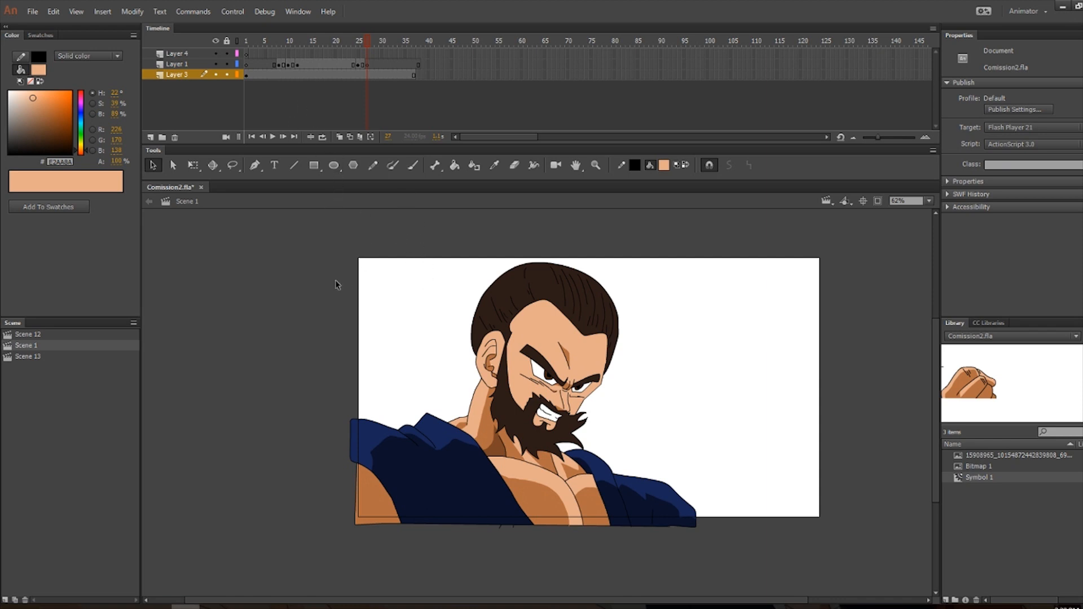
{"action": "left_click", "coordinate": [371, 65]}
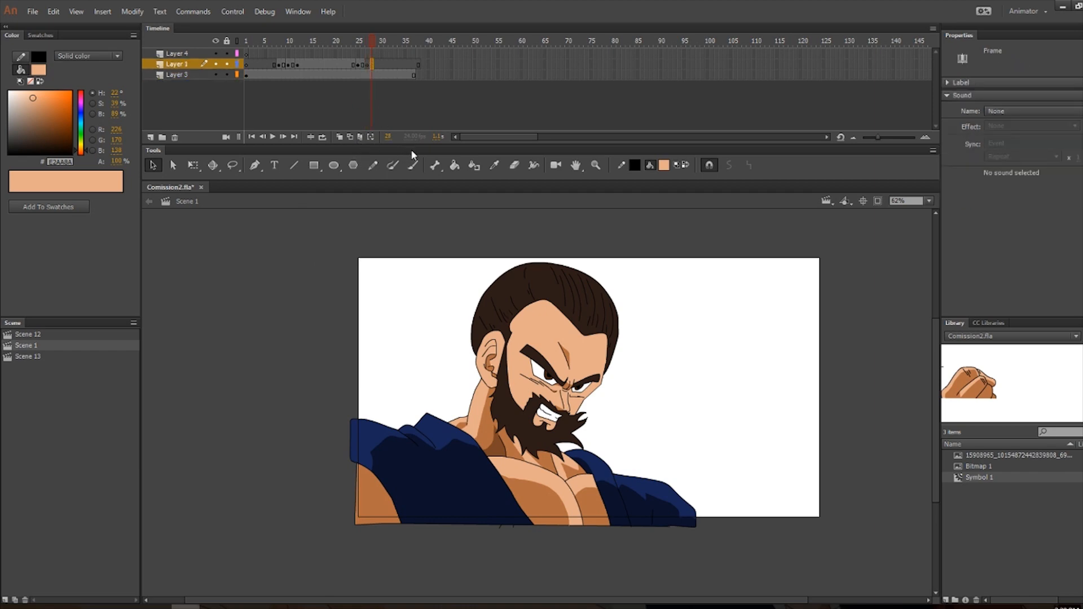
Insert a blank keyframe at frame 27 of Layer 4 and cover the whole stage with a white (FFFFFF) rectangle.
{"action": "left_click", "coordinate": [367, 54]}
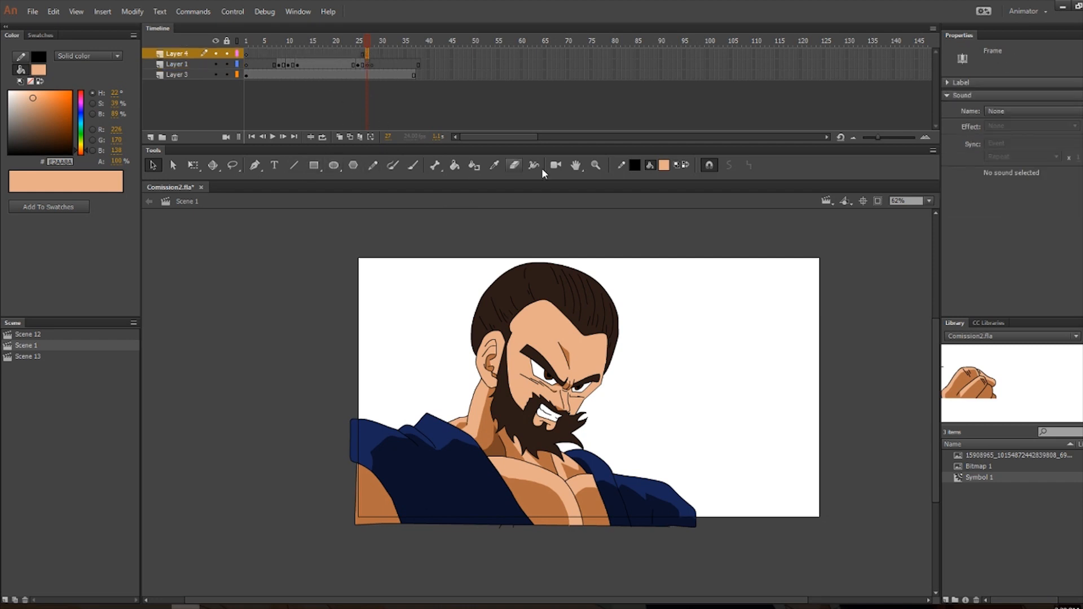
{"action": "left_click", "coordinate": [668, 163]}
{"action": "left_click", "coordinate": [677, 237]}
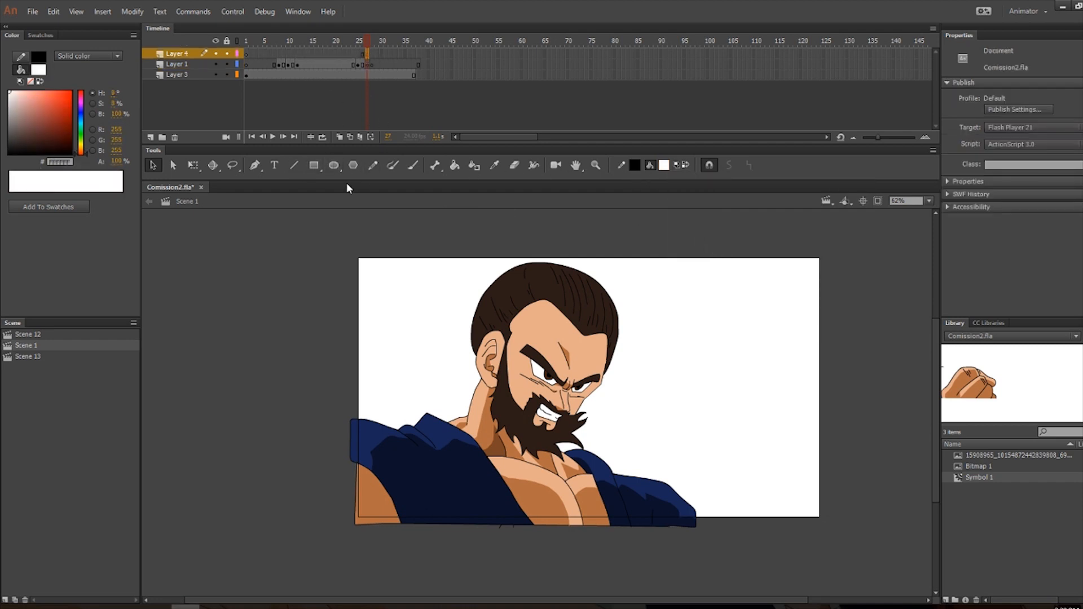
{"action": "left_click", "coordinate": [311, 169]}
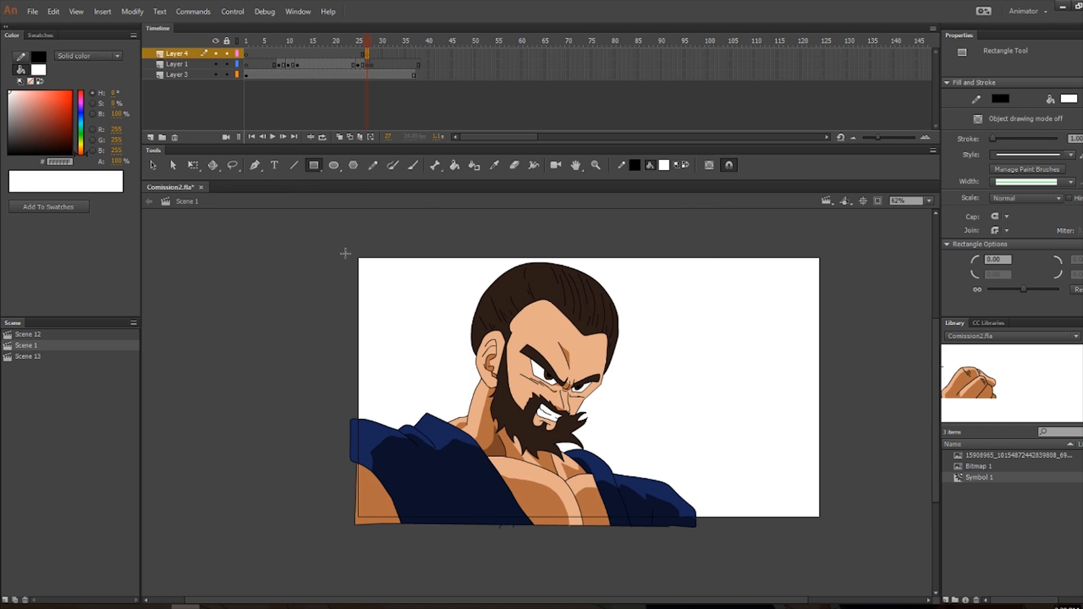
{"action": "left_click_drag", "start_coordinate": [345, 253], "coordinate": [837, 530]}
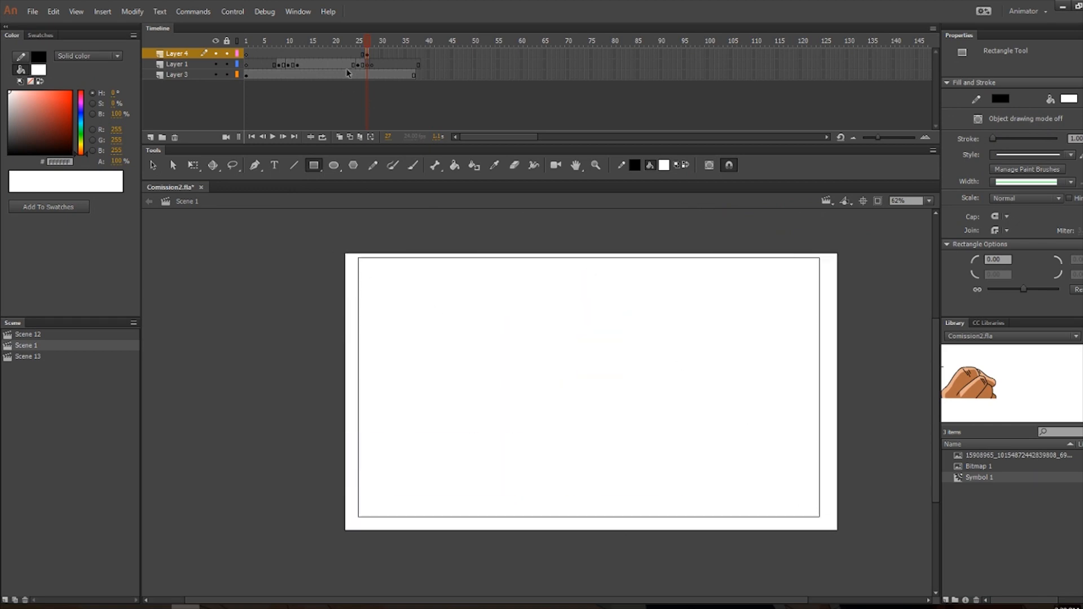
Compare the white rectangle frame on Layer 4 with the fist and body frames around frames 21 to 28.
{"action": "left_click", "coordinate": [371, 55]}
{"action": "left_click", "coordinate": [367, 55]}
{"action": "left_click", "coordinate": [356, 55]}
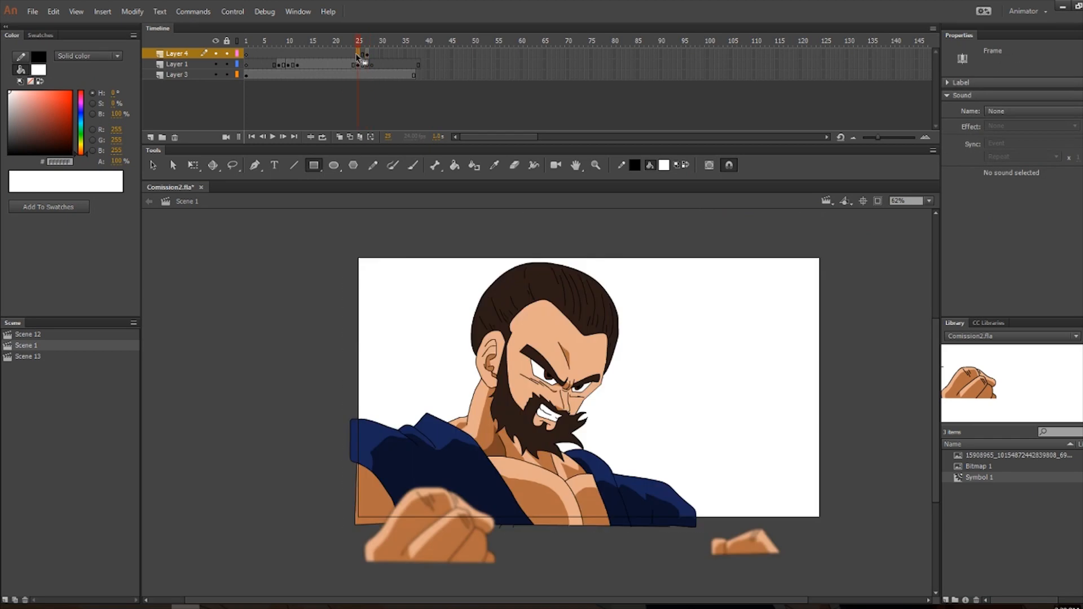
{"action": "left_click", "coordinate": [367, 54]}
{"action": "left_click", "coordinate": [371, 54]}
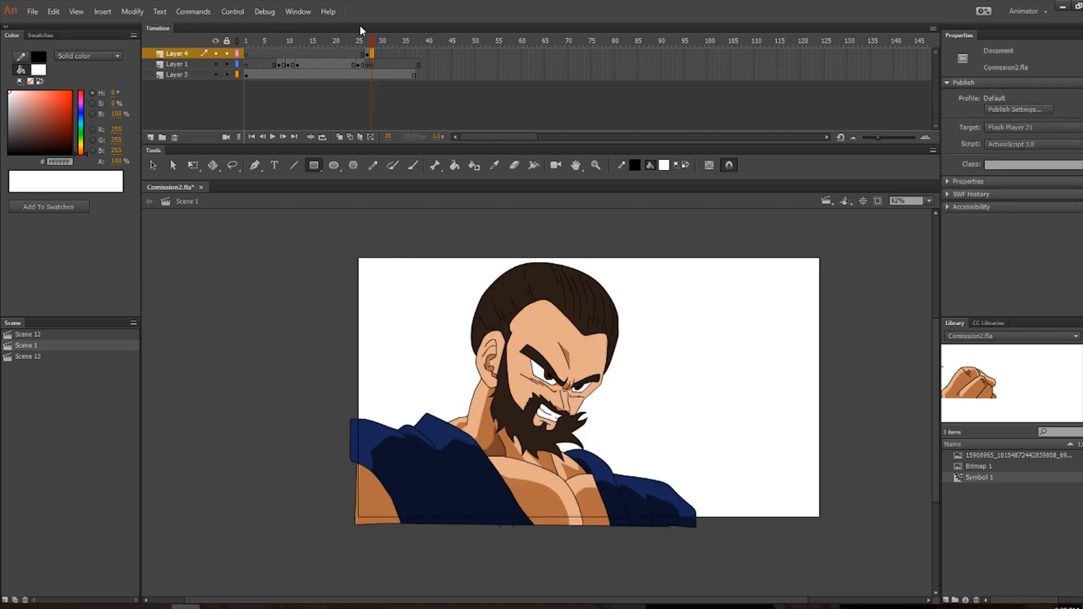
{"action": "left_click", "coordinate": [357, 64]}
{"action": "left_click", "coordinate": [352, 64]}
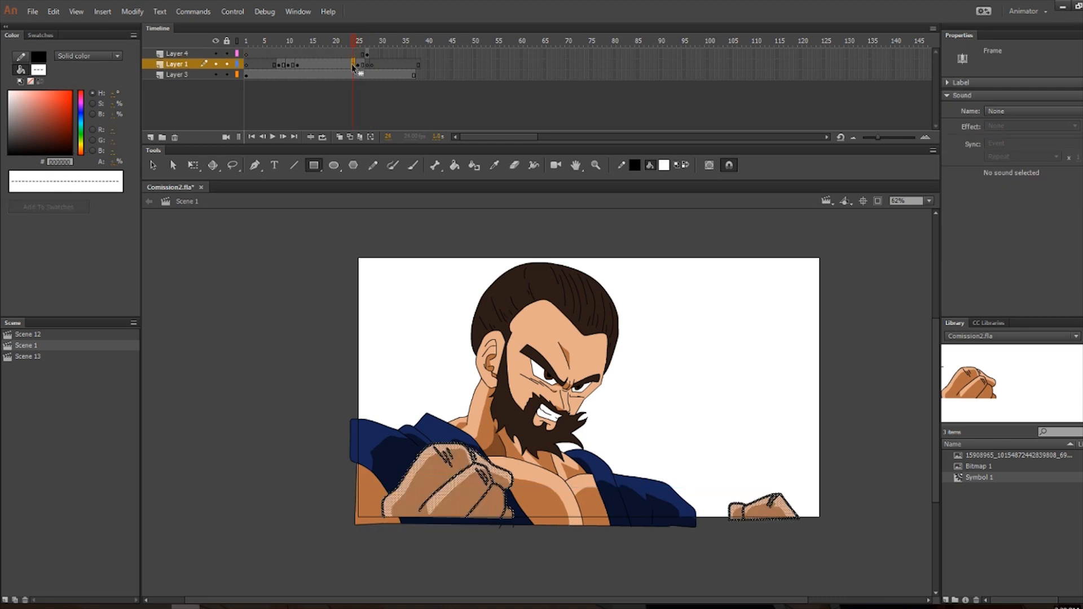
{"action": "key", "text": "v"}
{"action": "left_click", "coordinate": [354, 89]}
{"action": "left_click", "coordinate": [338, 65]}
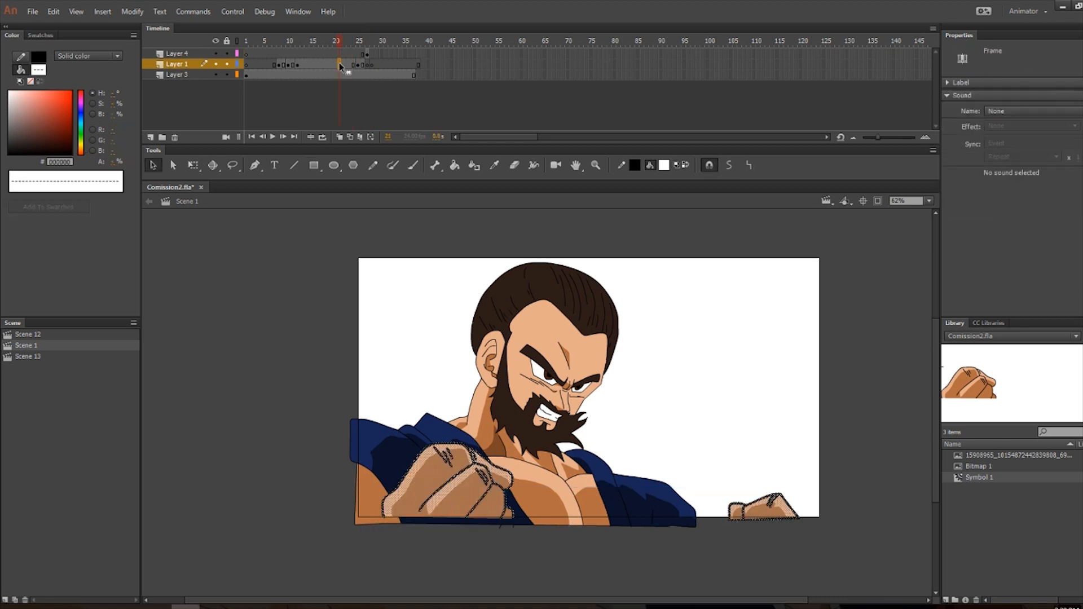
{"action": "left_click", "coordinate": [347, 75]}
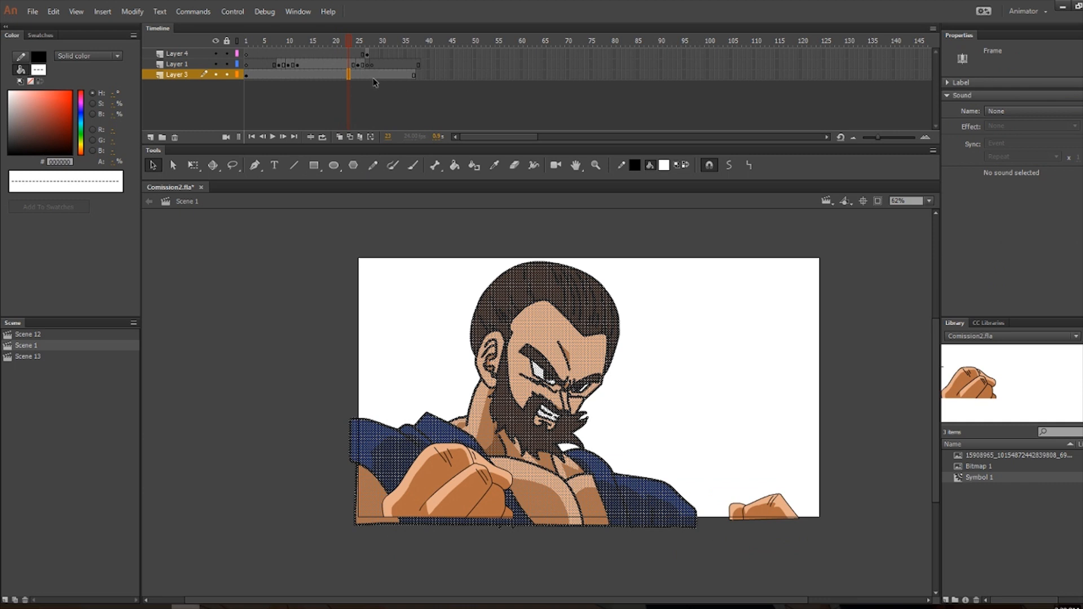
Insert a blank keyframe at frame 28 of Layer 4 and cover the whole stage with a black (000000) rectangle.
{"action": "left_click", "coordinate": [372, 54]}
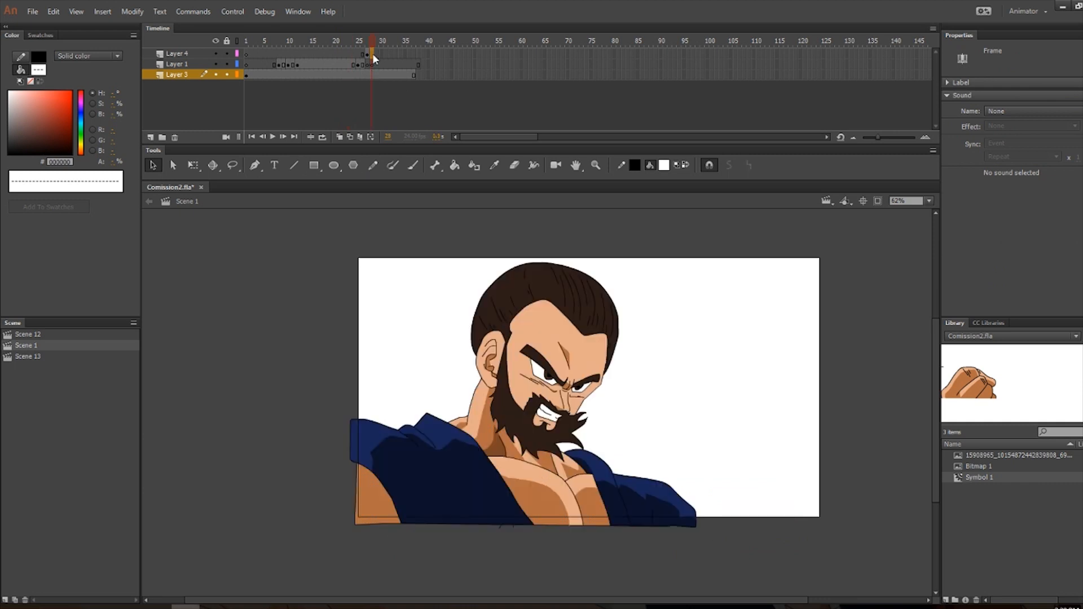
{"action": "left_click", "coordinate": [373, 121]}
{"action": "left_click", "coordinate": [372, 65]}
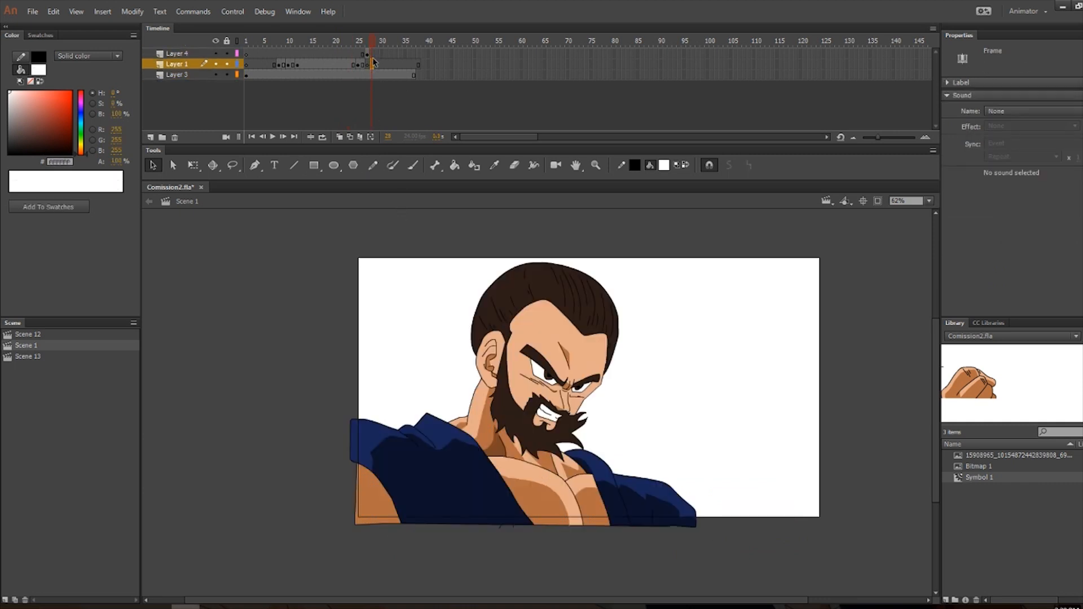
{"action": "left_click", "coordinate": [371, 54]}
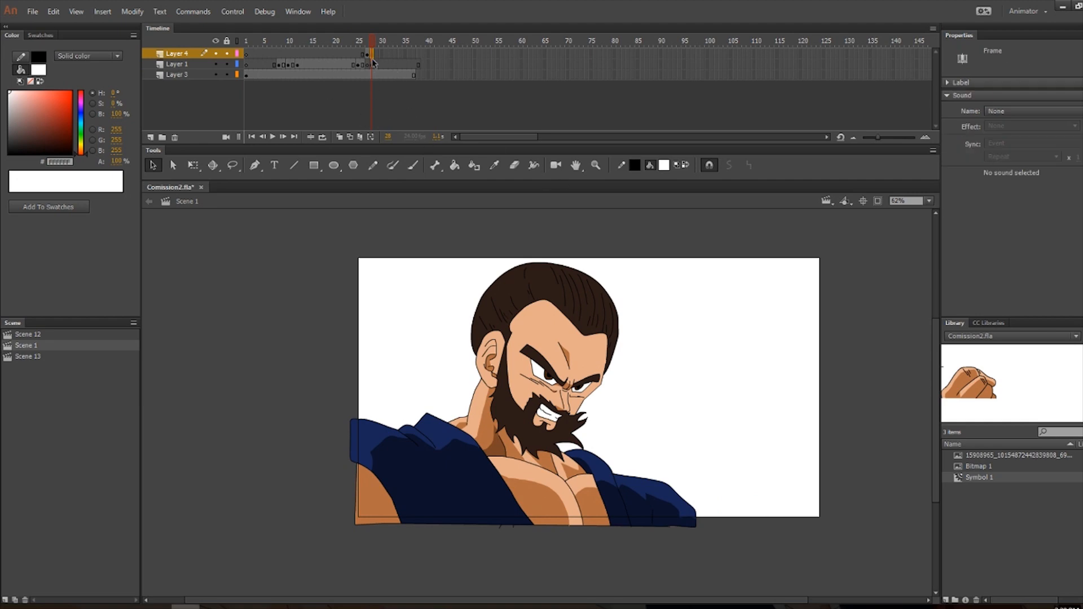
{"action": "left_click", "coordinate": [369, 55]}
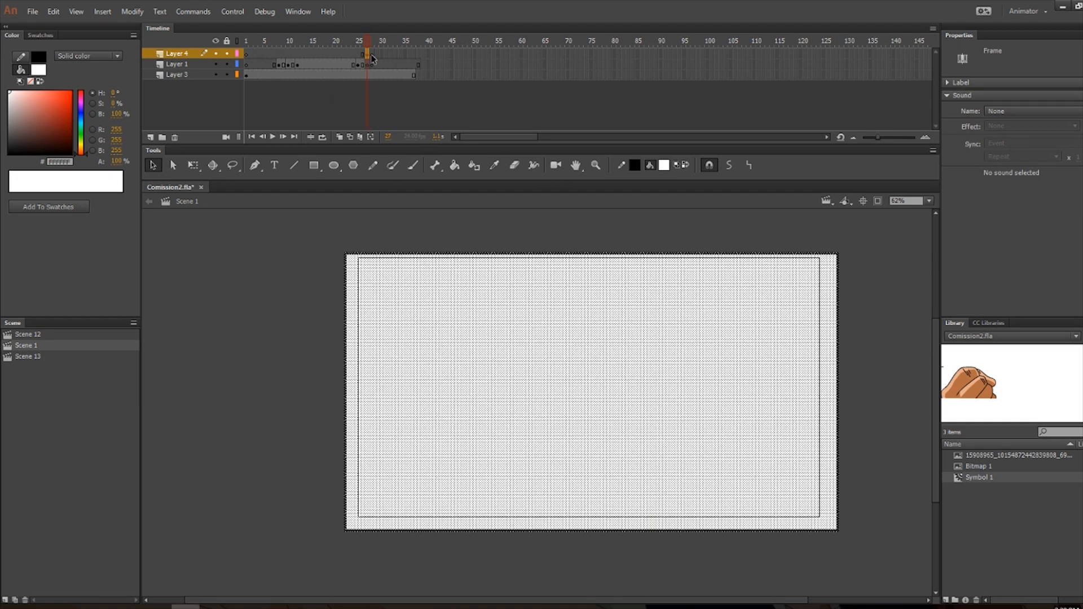
{"action": "left_click", "coordinate": [371, 56]}
{"action": "left_click", "coordinate": [314, 165]}
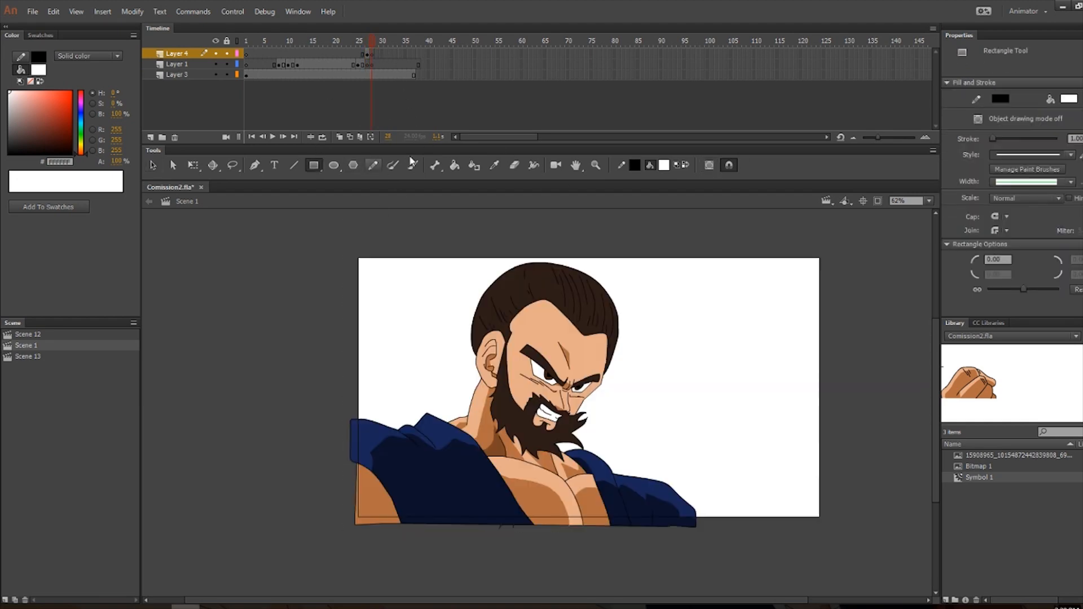
{"action": "left_click", "coordinate": [664, 165]}
{"action": "left_click", "coordinate": [700, 220]}
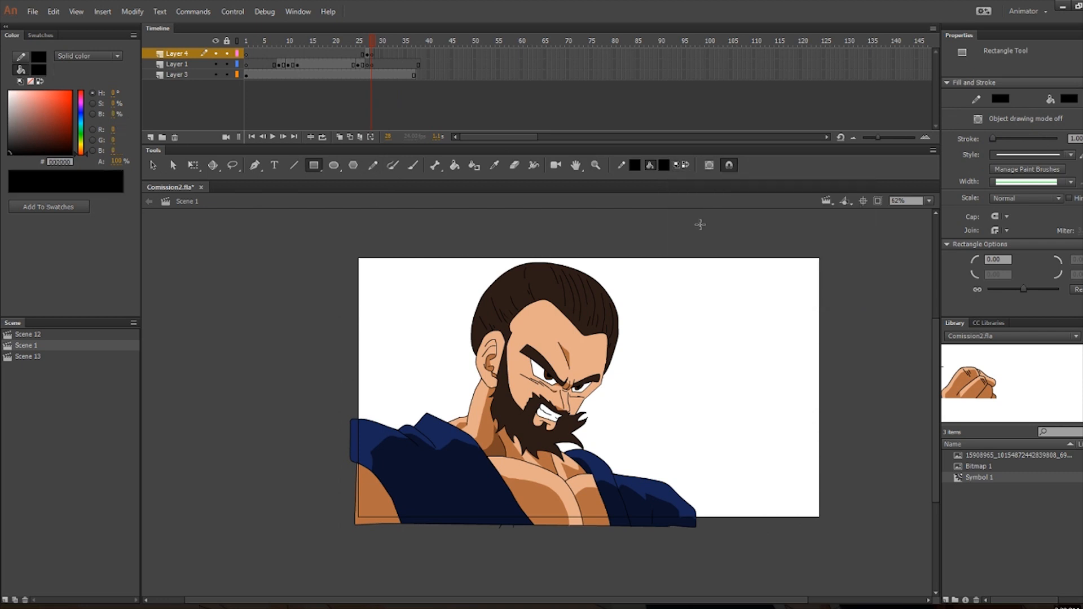
{"action": "mouse_move", "coordinate": [350, 252]}
{"action": "left_mouse_down"}
{"action": "mouse_move", "coordinate": [461, 346]}
{"action": "mouse_move", "coordinate": [830, 542]}
{"action": "mouse_move", "coordinate": [830, 528]}
{"action": "left_mouse_up"}
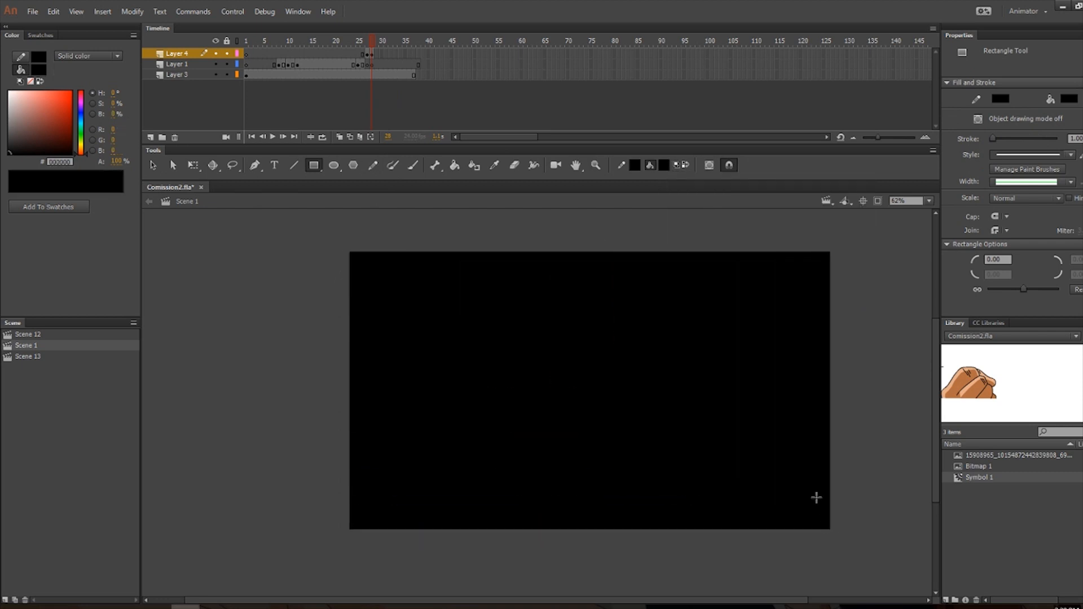
Paste a copy of the Layer 3 character in place over the black rectangle on Layer 4 and fill it white (FFFFFF).
{"action": "key", "text": "."}
{"action": "left_click", "coordinate": [363, 74]}
{"action": "key", "text": "v"}
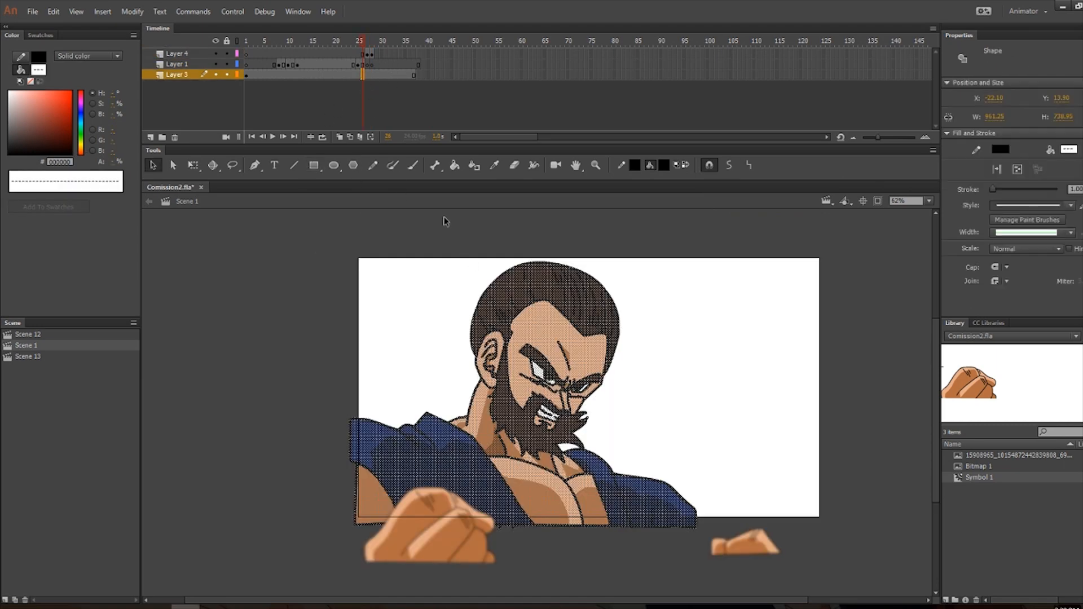
{"action": "left_click", "coordinate": [372, 54]}
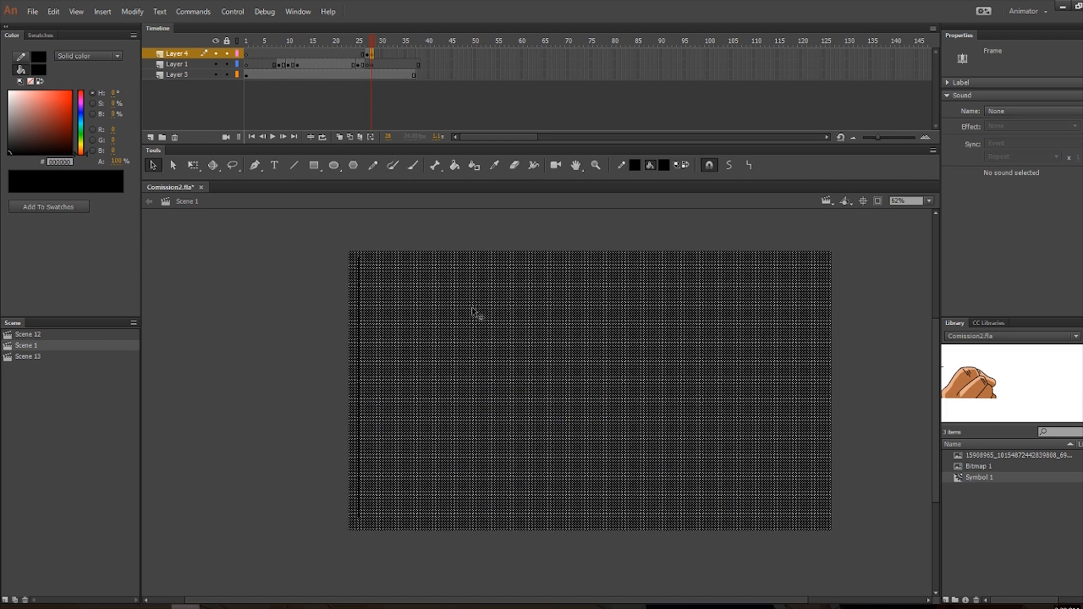
{"action": "right_click", "coordinate": [225, 263]}
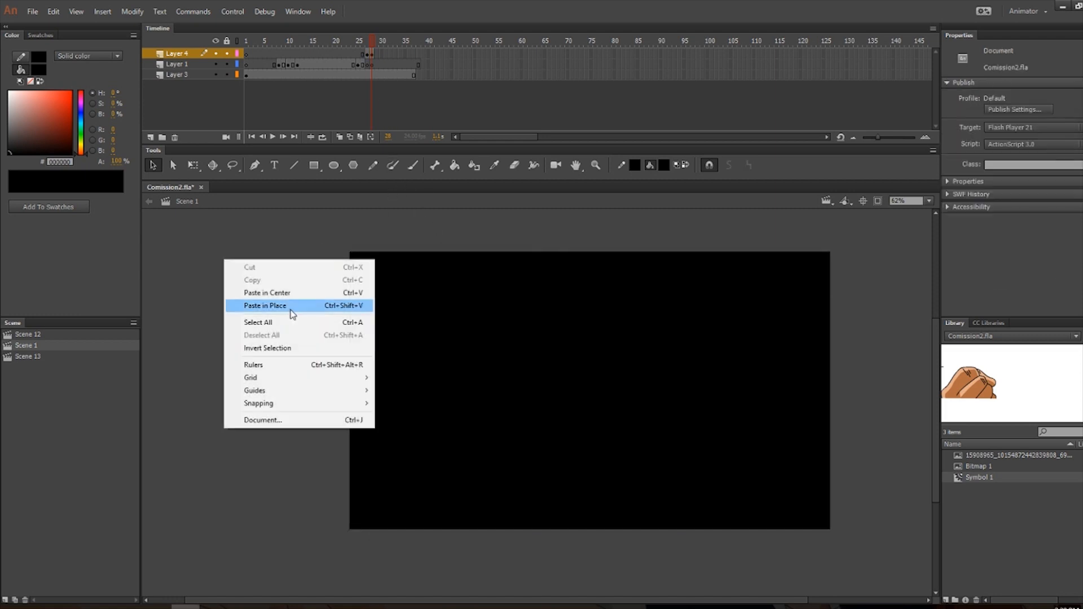
{"action": "left_click", "coordinate": [290, 309]}
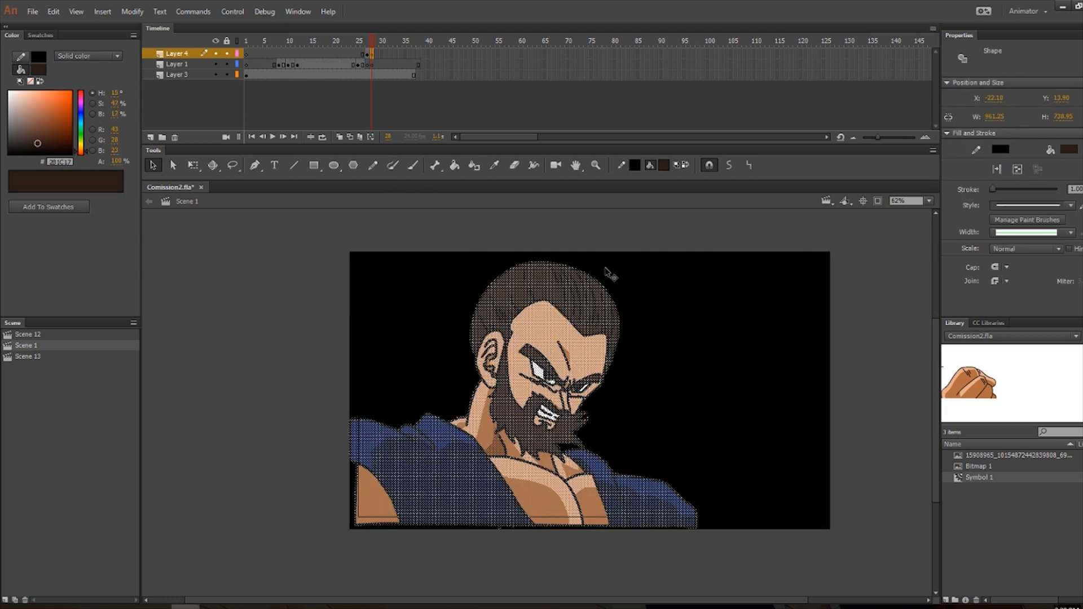
{"action": "left_click", "coordinate": [665, 166]}
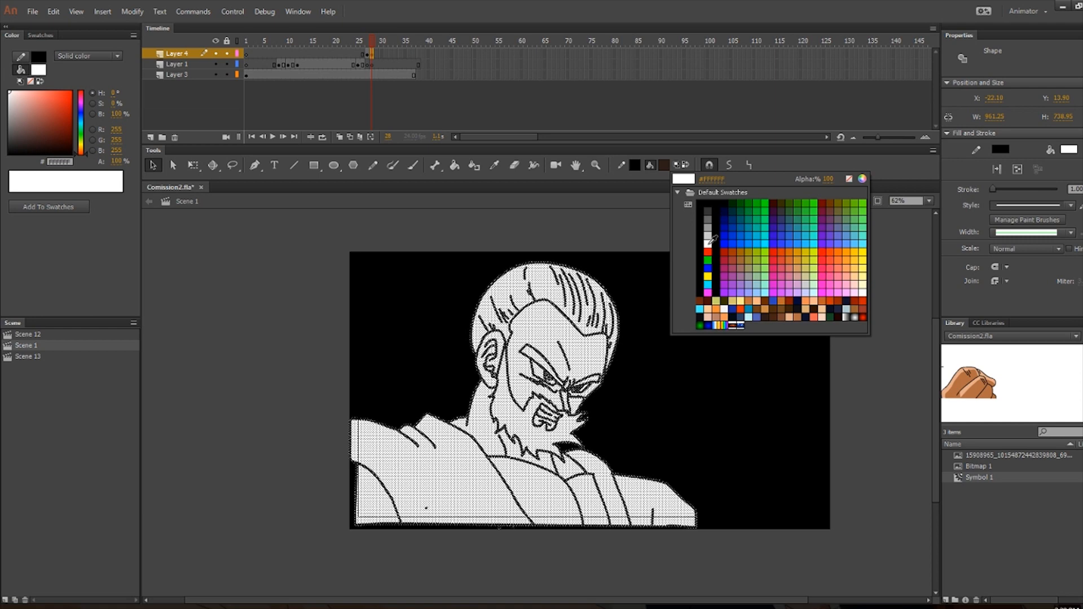
{"action": "left_click", "coordinate": [709, 243]}
Draw two widening ray outlines with a white stroke, running from the beard and shoulder past the right side of the stage.
{"action": "key", "text": "n"}
{"action": "scroll", "coordinate": [576, 393], "scroll_direction": "up", "scroll_amount": 1}
{"action": "left_click_drag", "start_coordinate": [753, 284], "coordinate": [852, 244]}
{"action": "key", "text": "ctrl+z"}
{"action": "left_click", "coordinate": [635, 163]}
{"action": "left_click", "coordinate": [679, 242]}
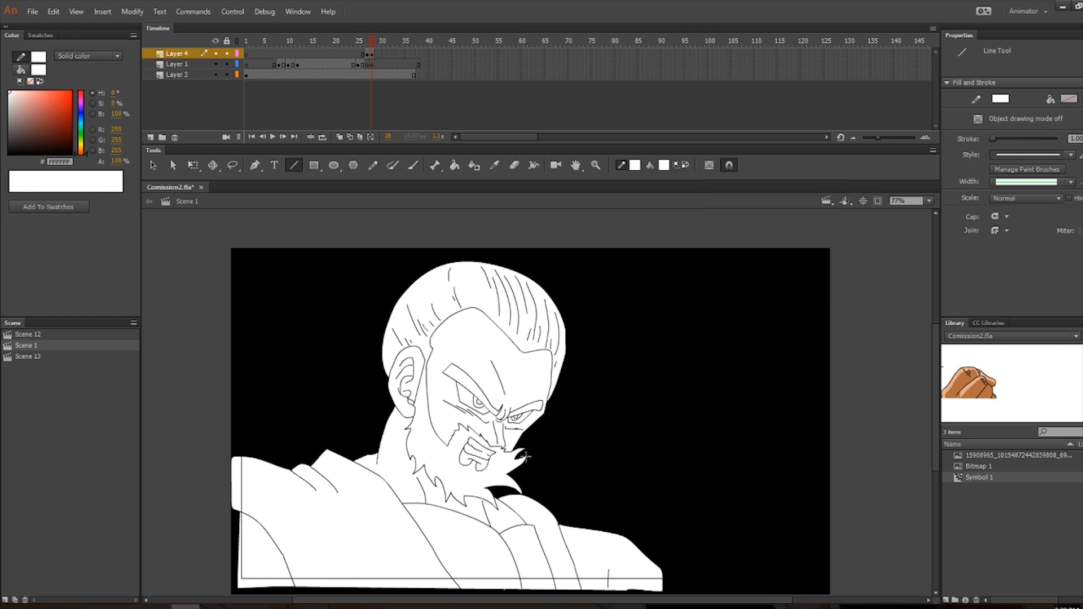
{"action": "left_click_drag", "start_coordinate": [524, 493], "coordinate": [769, 215]}
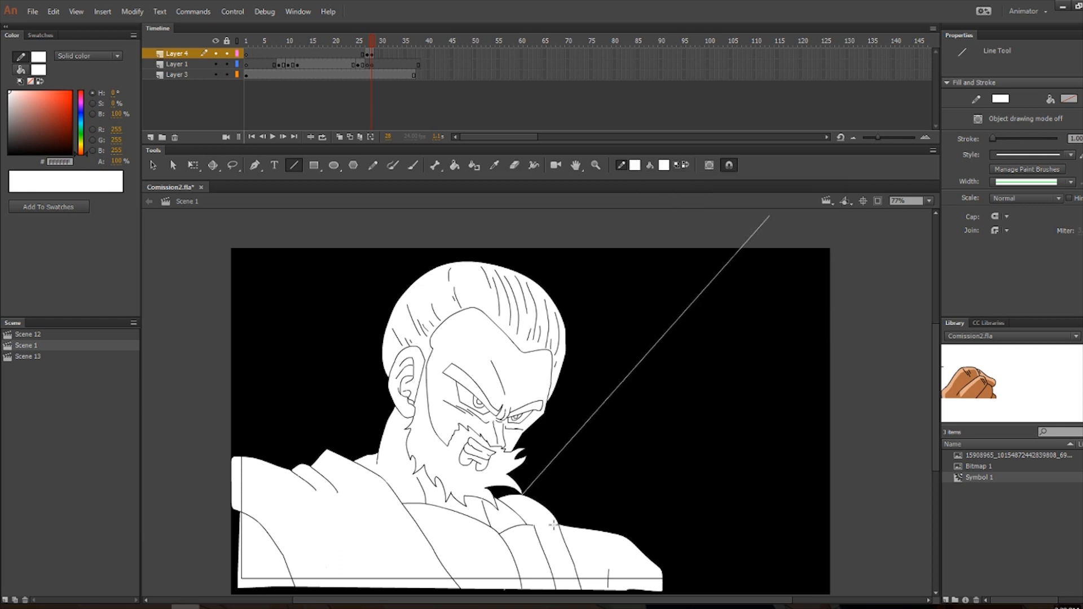
{"action": "left_click_drag", "start_coordinate": [558, 523], "coordinate": [767, 219]}
{"action": "scroll", "coordinate": [668, 436], "scroll_direction": "down", "scroll_amount": 3}
{"action": "mouse_move", "coordinate": [641, 436]}
{"action": "left_mouse_down"}
{"action": "mouse_move", "coordinate": [918, 315]}
{"action": "mouse_move", "coordinate": [897, 431]}
{"action": "mouse_move", "coordinate": [918, 434]}
{"action": "left_mouse_up"}
{"action": "left_click_drag", "start_coordinate": [918, 434], "coordinate": [656, 450]}
Outline two more white rays fanning upward behind the character's left shoulder and head, past the top edge of the stage.
{"action": "scroll", "coordinate": [657, 451], "scroll_direction": "down", "scroll_amount": 2}
{"action": "left_click_drag", "start_coordinate": [463, 383], "coordinate": [343, 243]}
{"action": "left_click_drag", "start_coordinate": [413, 343], "coordinate": [433, 384]}
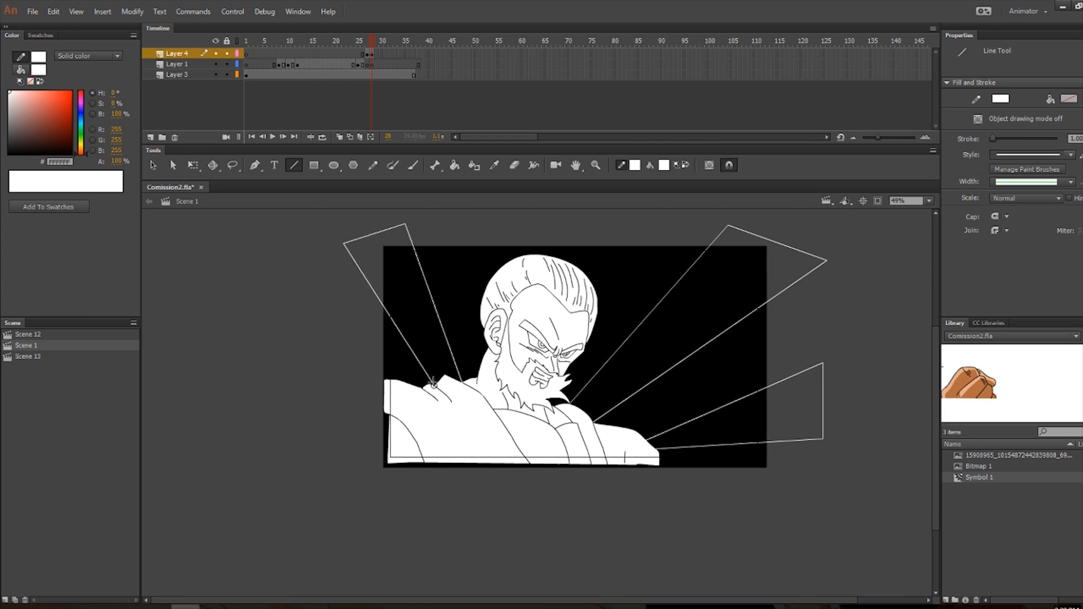
{"action": "mouse_move", "coordinate": [481, 356]}
{"action": "left_mouse_down"}
{"action": "mouse_move", "coordinate": [455, 224]}
{"action": "mouse_move", "coordinate": [456, 213]}
{"action": "mouse_move", "coordinate": [475, 213]}
{"action": "left_mouse_up"}
{"action": "left_click_drag", "start_coordinate": [475, 212], "coordinate": [486, 299]}
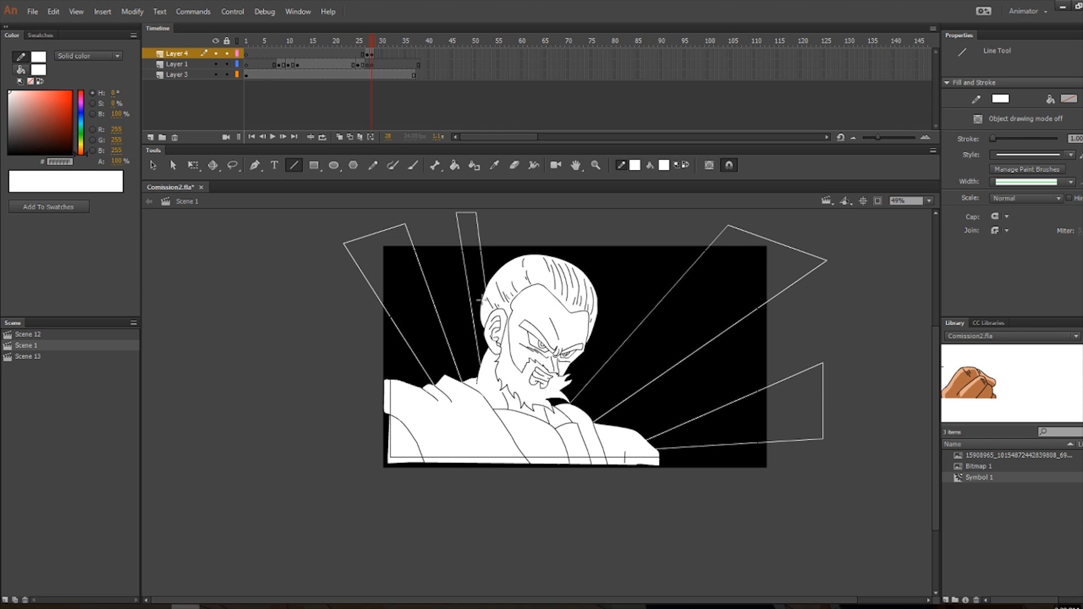
Fill all four ray outlines around the character with white using the Paint Bucket.
{"action": "key", "text": "k"}
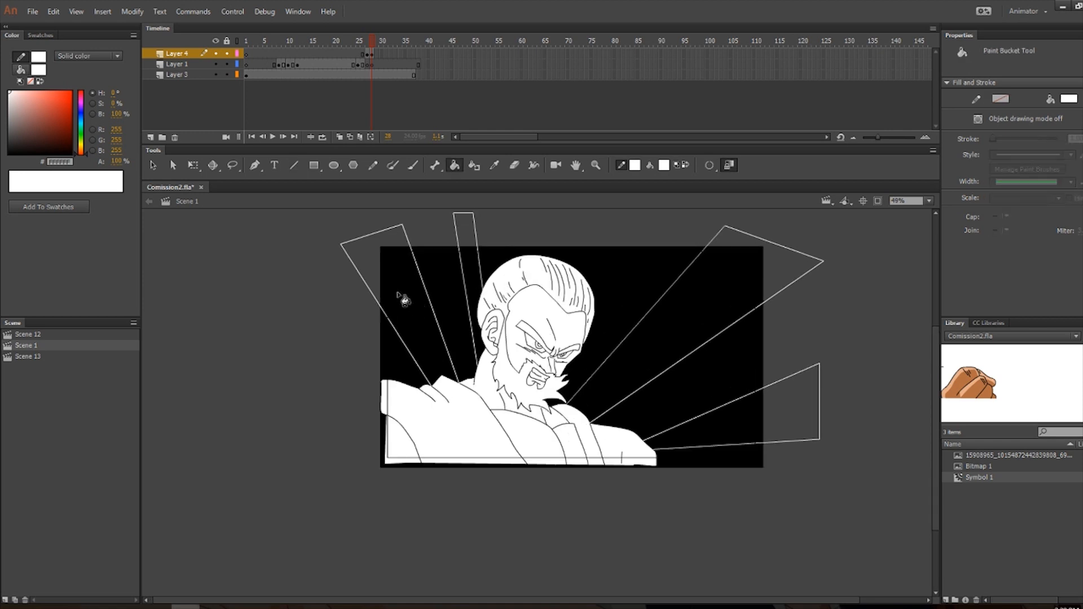
{"action": "left_click", "coordinate": [405, 297]}
{"action": "left_click", "coordinate": [481, 286]}
{"action": "left_click", "coordinate": [667, 330]}
{"action": "left_click", "coordinate": [750, 419]}
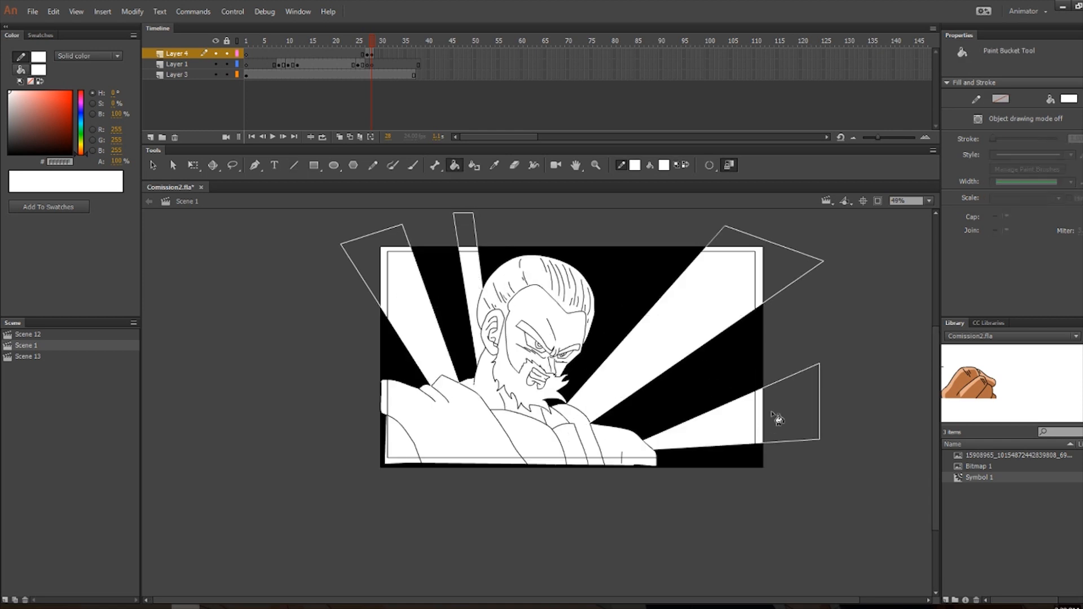
{"action": "key", "text": "v"}
{"action": "left_click_drag", "start_coordinate": [536, 425], "coordinate": [527, 427]}
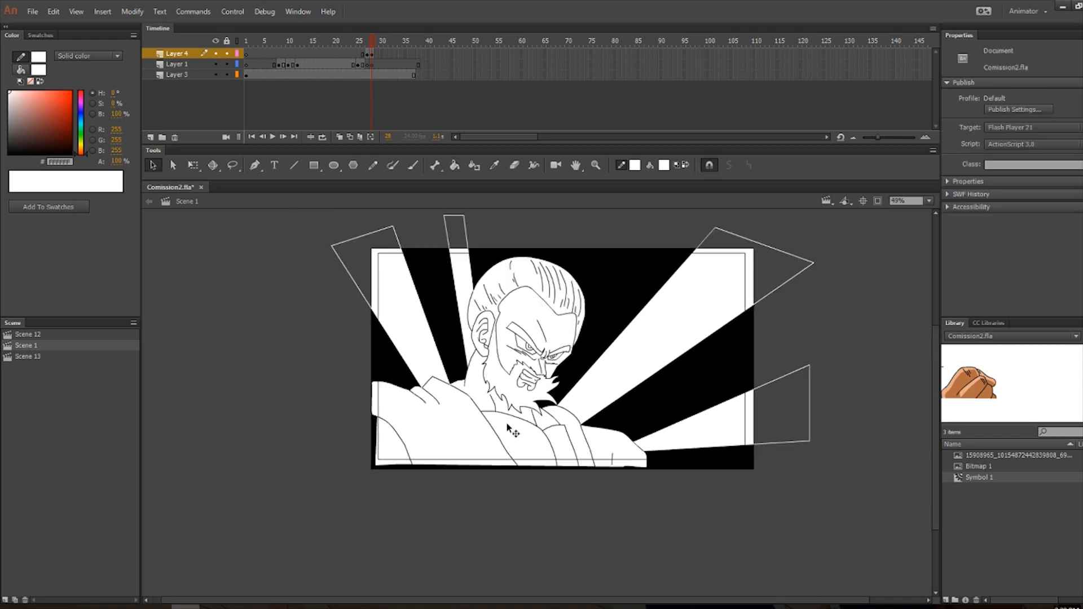
Insert a blank keyframe at frame 29 of Layer 4, hide Layer 3 and paste its character artwork in place.
{"action": "left_click", "coordinate": [361, 77]}
{"action": "left_click", "coordinate": [333, 265]}
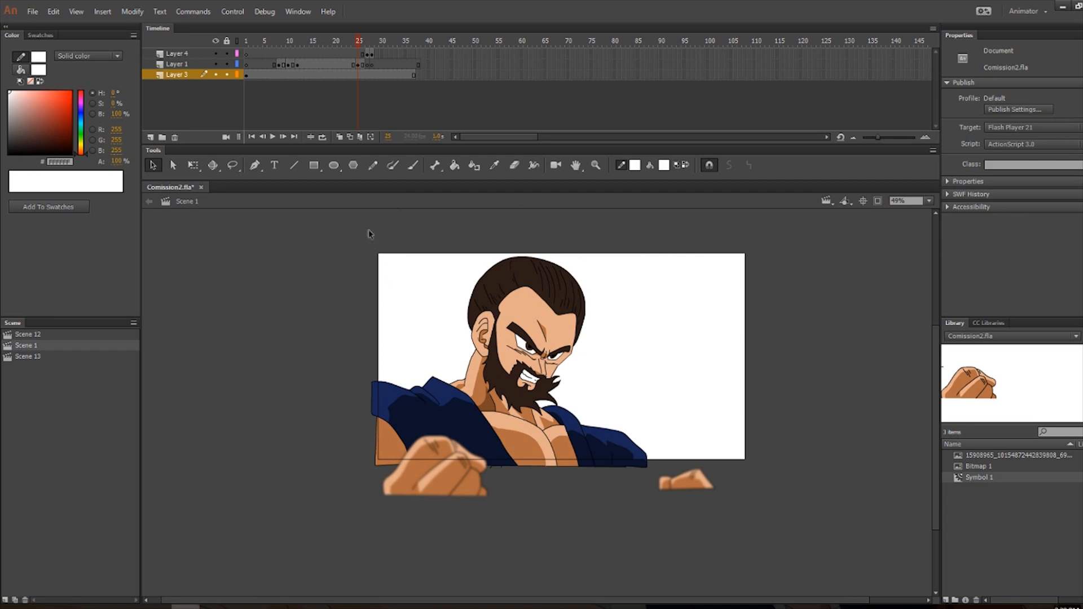
{"action": "left_click", "coordinate": [362, 75]}
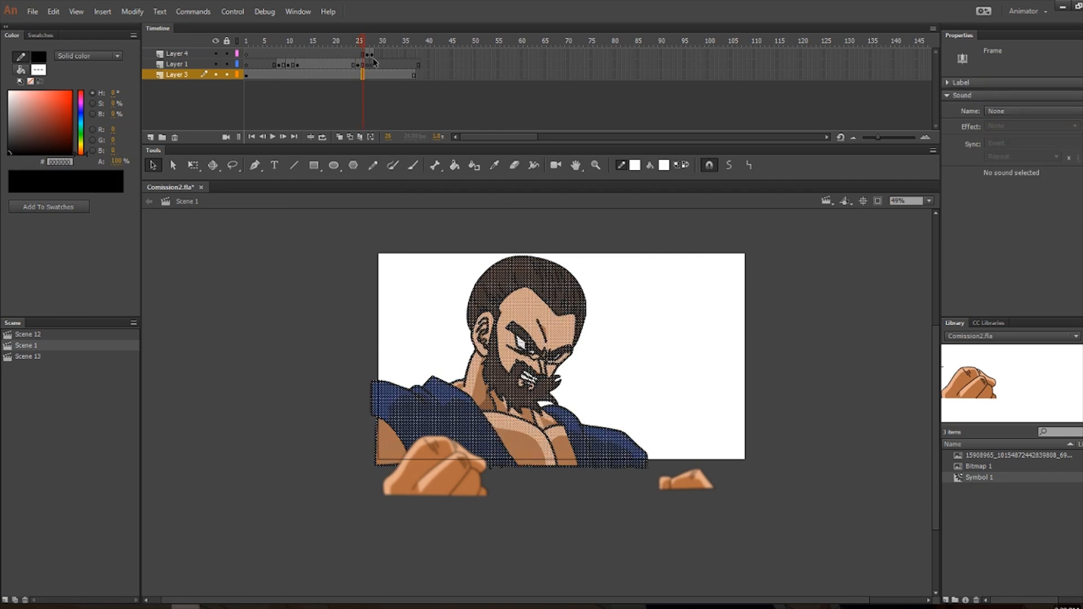
{"action": "left_click", "coordinate": [373, 53]}
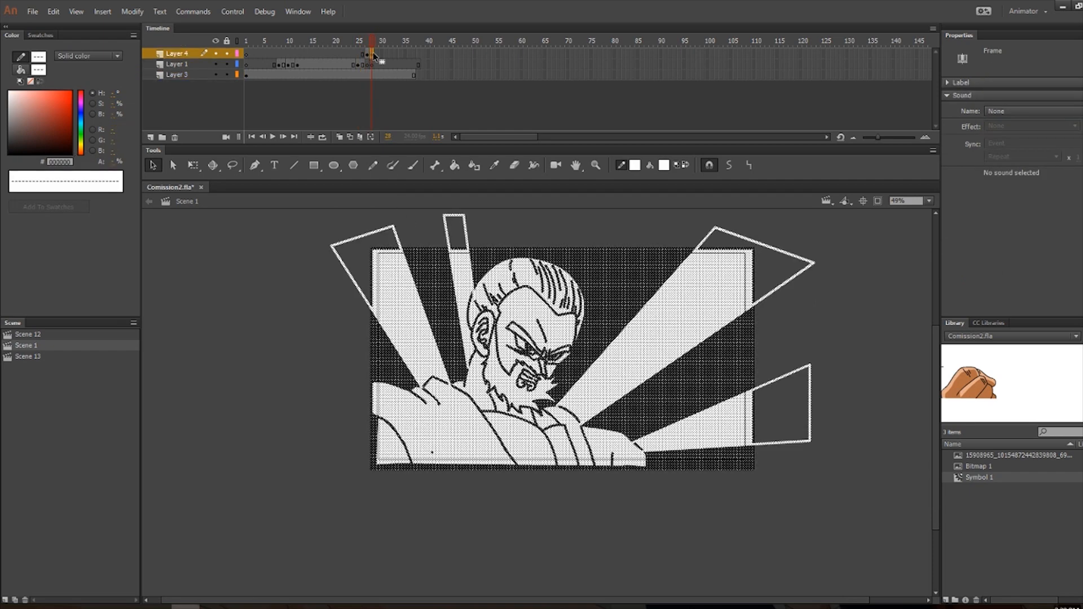
{"action": "left_click", "coordinate": [377, 54]}
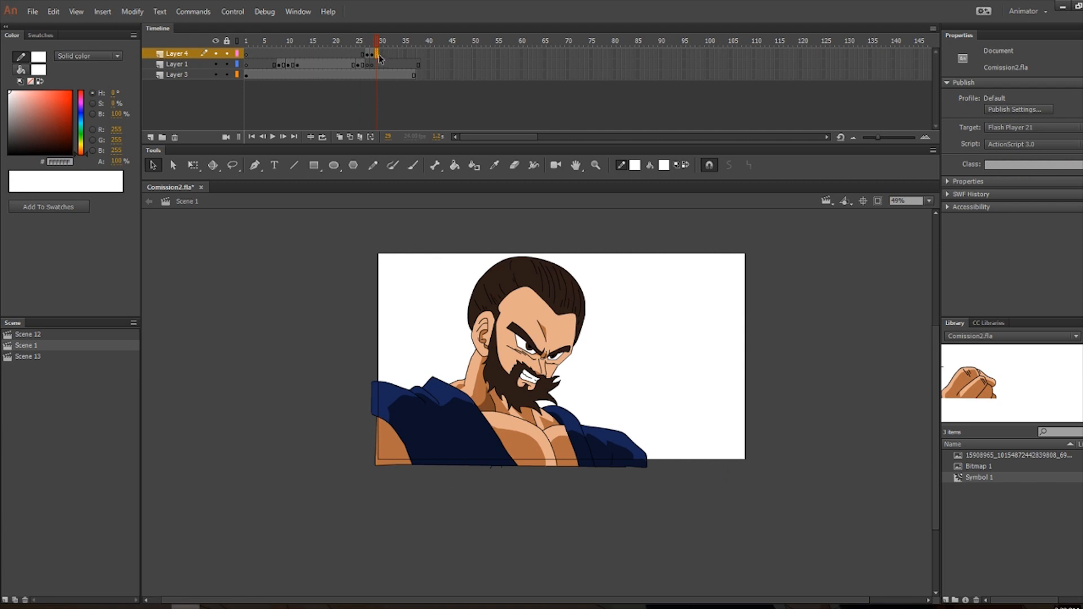
{"action": "key", "text": "F7"}
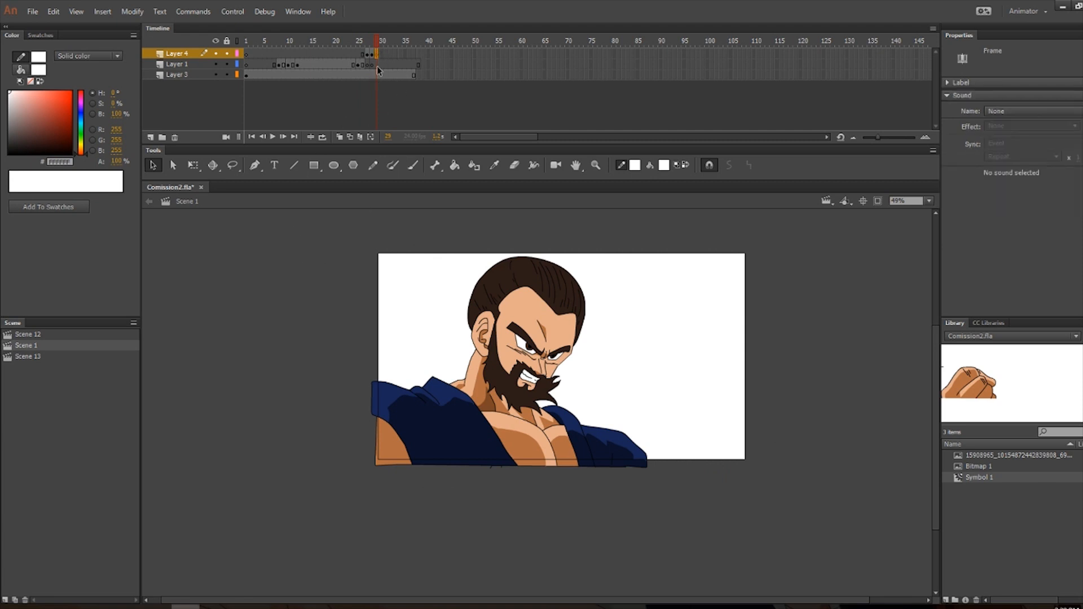
{"action": "left_click", "coordinate": [215, 74]}
{"action": "right_click", "coordinate": [276, 270]}
{"action": "left_click", "coordinate": [339, 314]}
{"action": "left_click", "coordinate": [276, 260]}
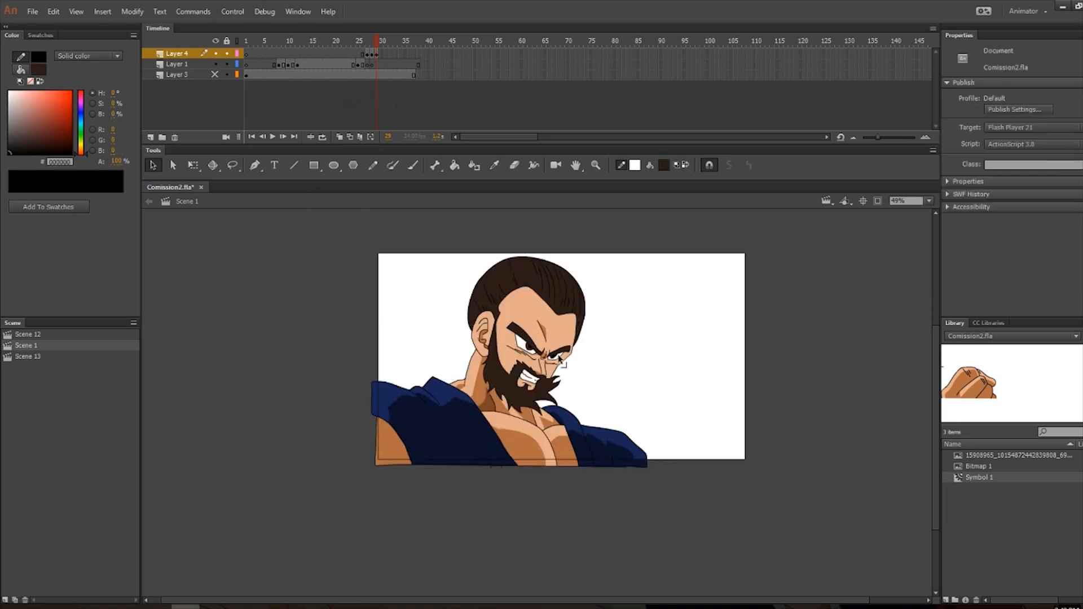
Fill the character's neck shadow, chest shading and the dark part of the right-hand robe with black (000000).
{"action": "scroll", "coordinate": [542, 362], "scroll_direction": "up", "scroll_amount": 2}
{"action": "scroll", "coordinate": [536, 360], "scroll_direction": "down", "scroll_amount": 1}
{"action": "scroll", "coordinate": [503, 318], "scroll_direction": "up", "scroll_amount": 2}
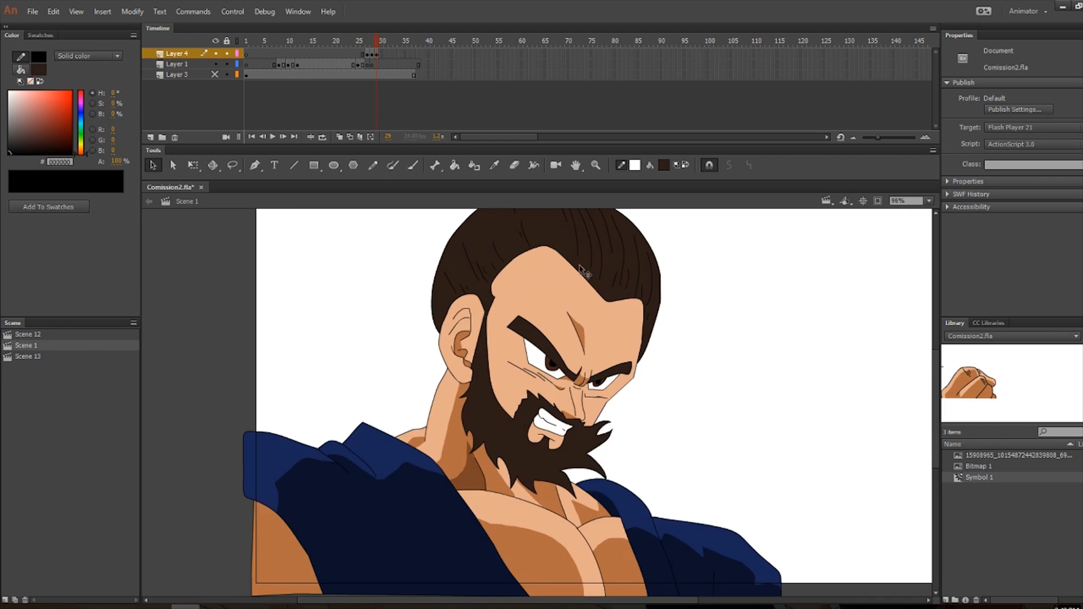
{"action": "scroll", "coordinate": [581, 270], "scroll_direction": "down", "scroll_amount": 1}
{"action": "key", "text": "k"}
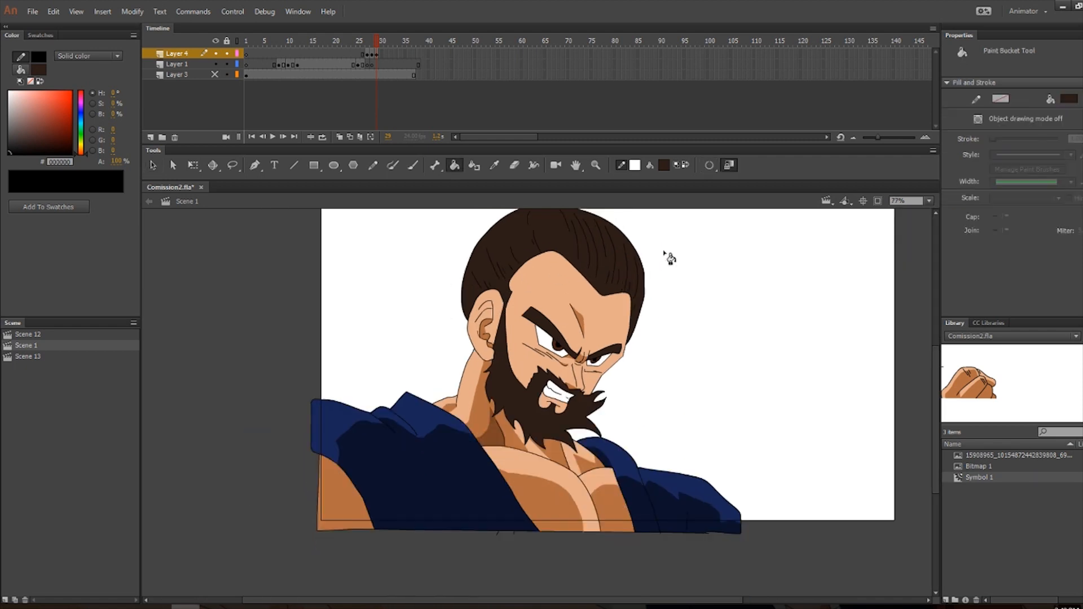
{"action": "left_click", "coordinate": [663, 165]}
{"action": "left_click", "coordinate": [700, 236]}
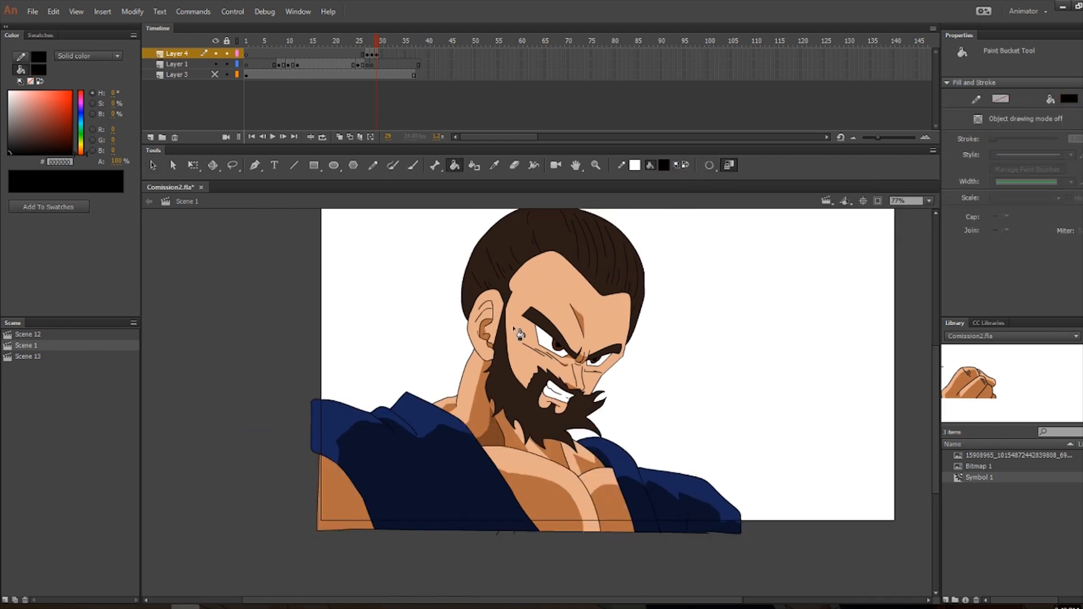
{"action": "left_click", "coordinate": [490, 432]}
{"action": "left_click", "coordinate": [541, 494]}
{"action": "left_click", "coordinate": [557, 464]}
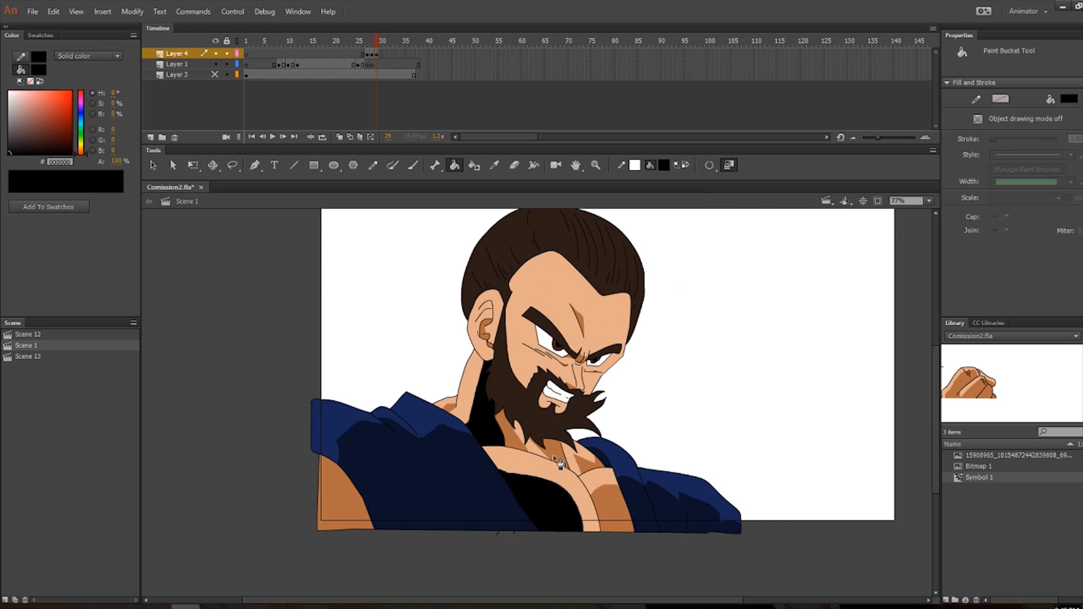
{"action": "left_click", "coordinate": [545, 454]}
{"action": "left_click", "coordinate": [612, 508]}
{"action": "left_click", "coordinate": [642, 507]}
{"action": "left_click", "coordinate": [646, 512]}
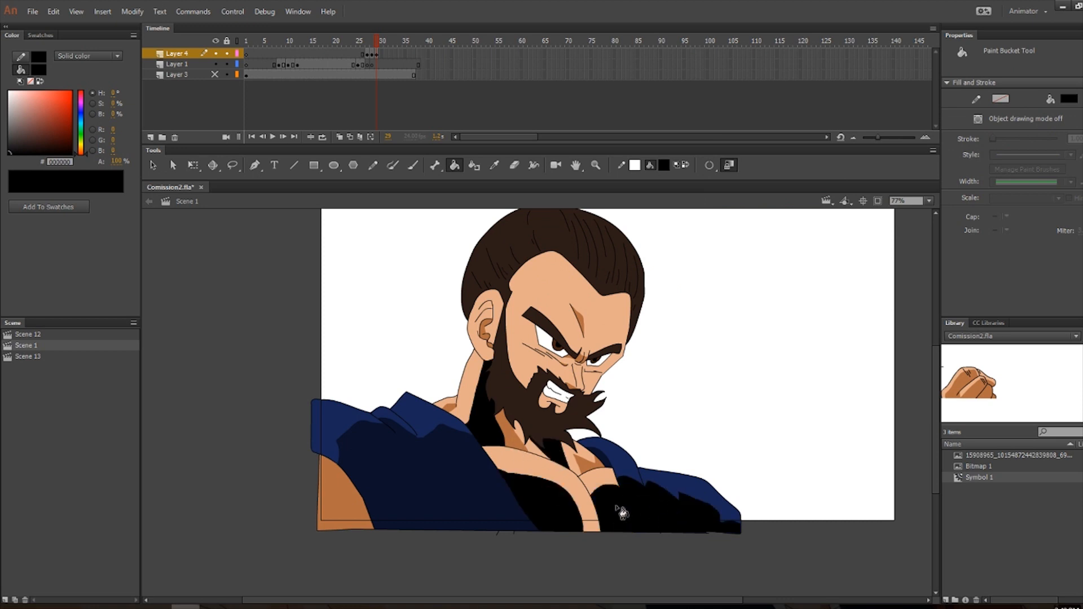
Fill the dark part of the left-hand robe, the bare arm and the remaining shadows beneath the beard with black.
{"action": "left_click", "coordinate": [454, 498]}
{"action": "left_click", "coordinate": [353, 507]}
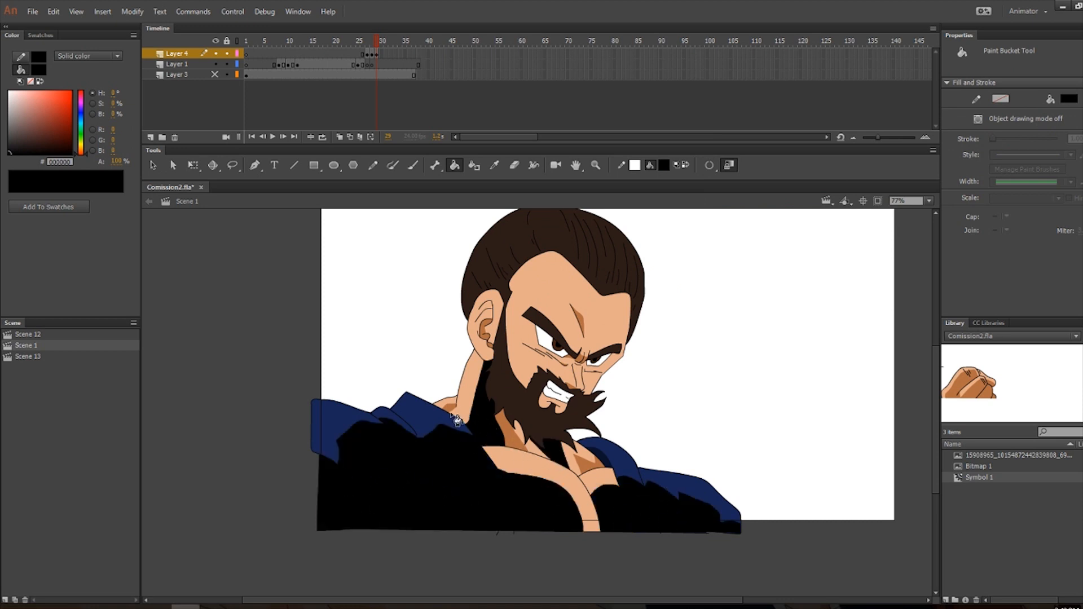
{"action": "left_click", "coordinate": [522, 451]}
{"action": "left_click", "coordinate": [577, 464]}
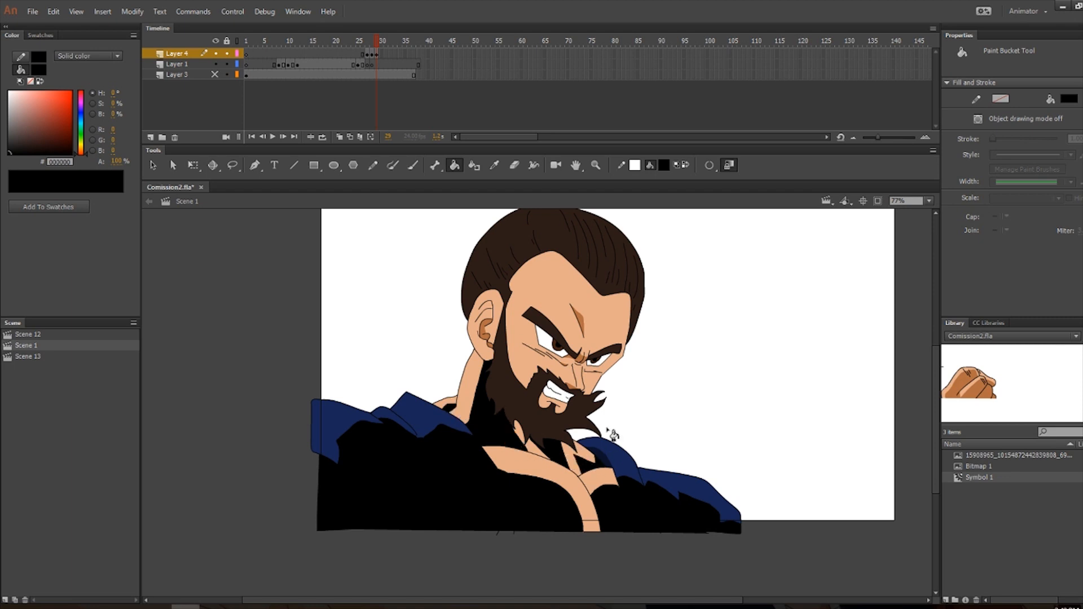
Fill the character's hair, beard, both eyebrows and the forehead crease with black.
{"action": "left_click", "coordinate": [498, 399]}
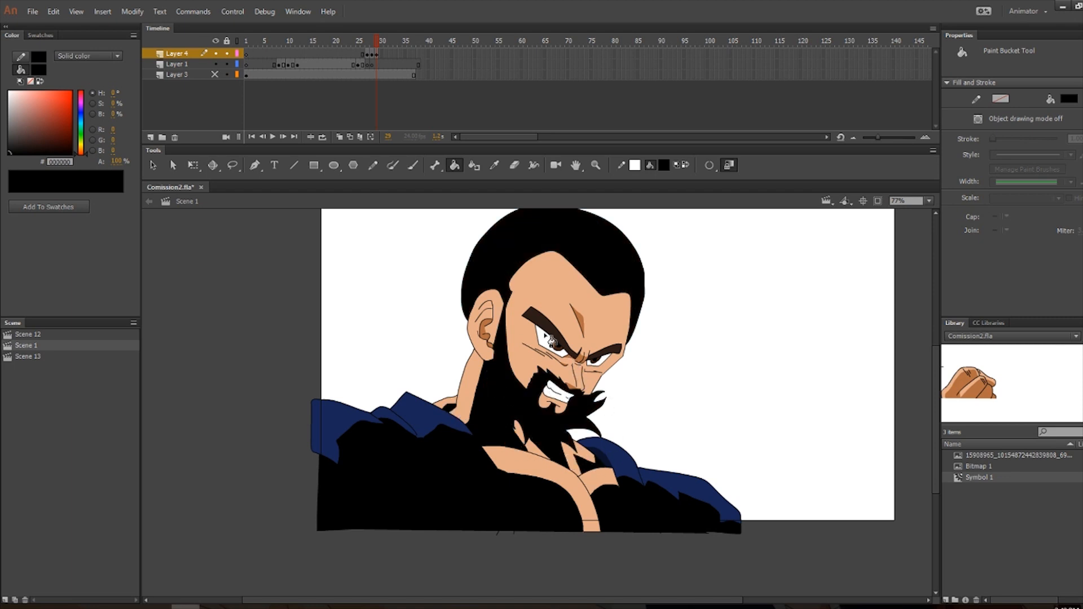
{"action": "scroll", "coordinate": [564, 343], "scroll_direction": "up", "scroll_amount": 2}
{"action": "left_click", "coordinate": [565, 341]}
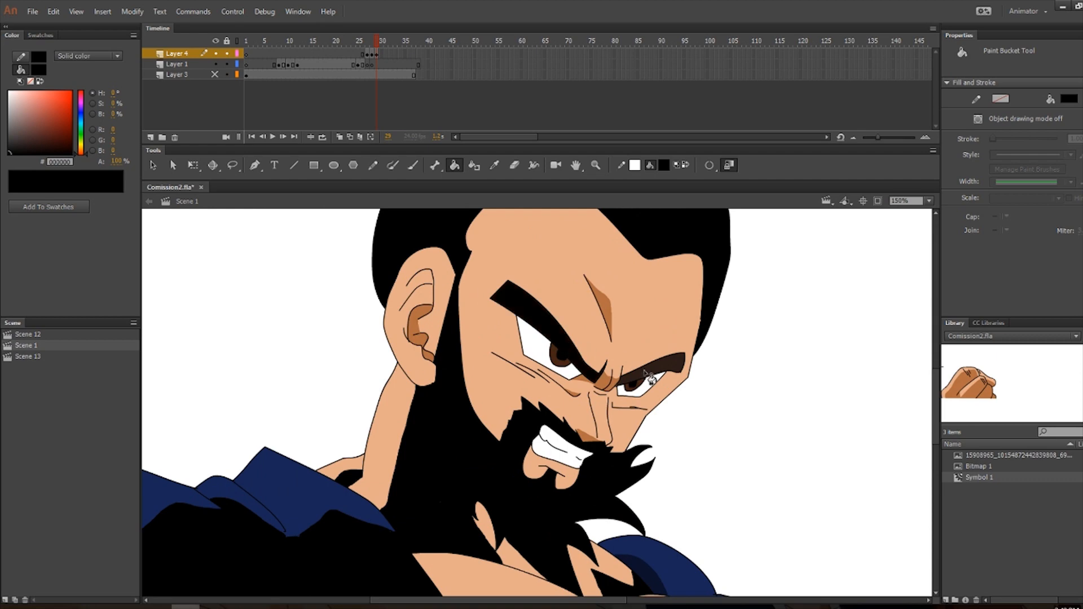
{"action": "left_click", "coordinate": [655, 380]}
{"action": "scroll", "coordinate": [642, 348], "scroll_direction": "down", "scroll_amount": 2}
{"action": "left_click", "coordinate": [631, 333]}
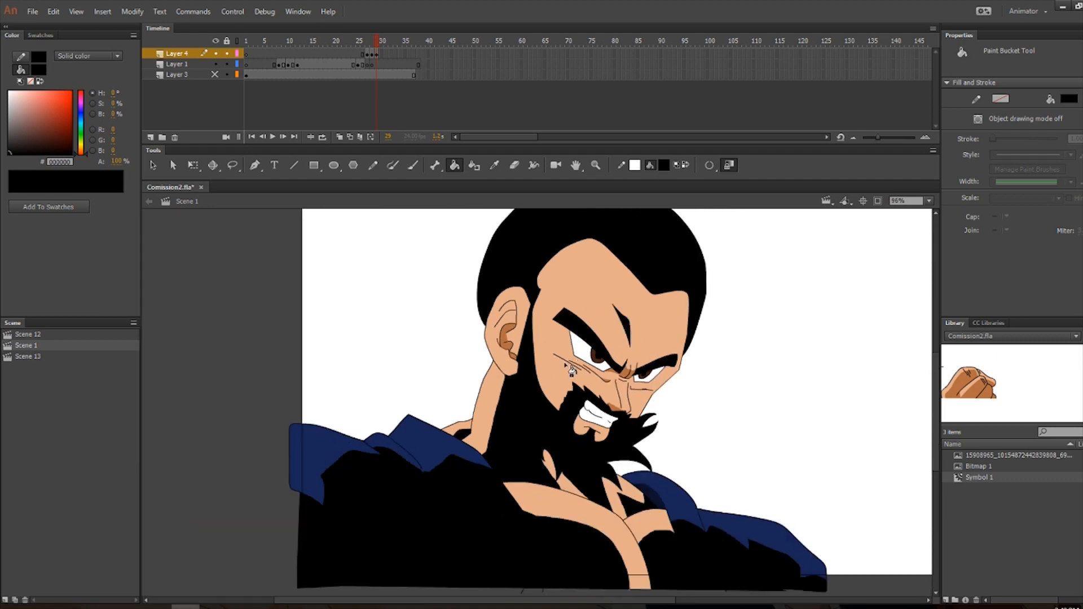
Fill the remaining brown shadows in the ear, around the eyes and nose, and beneath the mouth with black.
{"action": "left_click", "coordinate": [509, 338]}
{"action": "scroll", "coordinate": [649, 377], "scroll_direction": "up", "scroll_amount": 2}
{"action": "left_click", "coordinate": [608, 382]}
{"action": "left_click", "coordinate": [612, 421]}
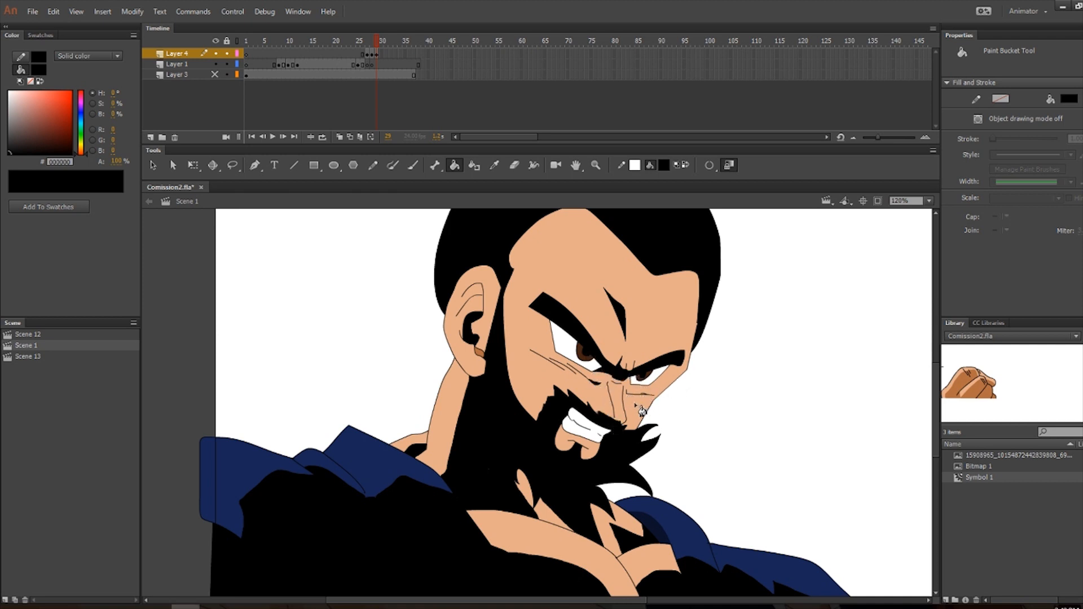
{"action": "scroll", "coordinate": [488, 355], "scroll_direction": "down", "scroll_amount": 1}
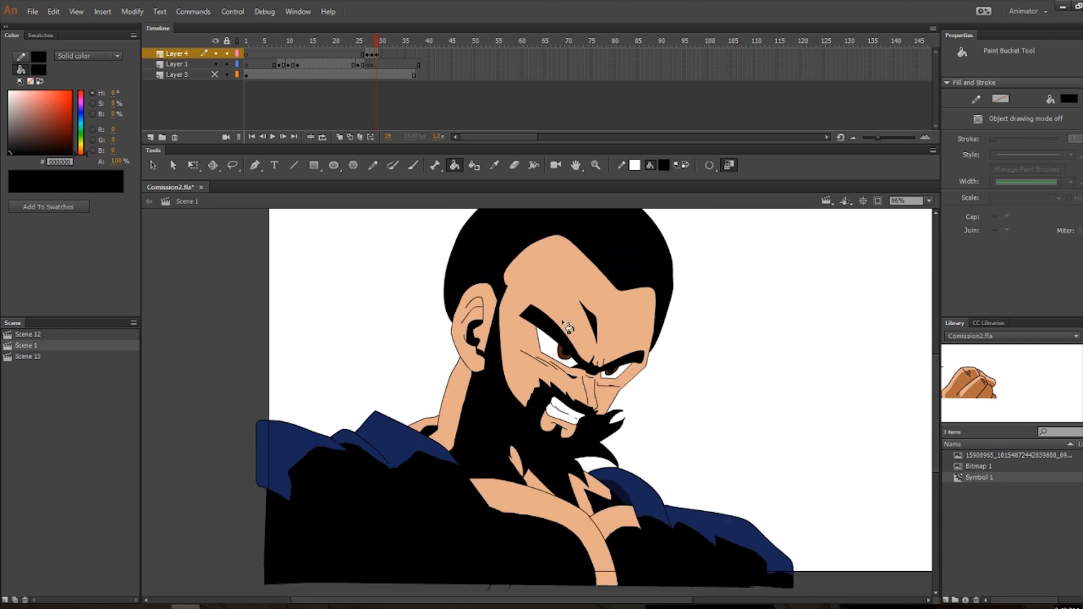
Sample white (FFFFFF) and fill the skin areas of the chest, front of the neck, mouth and face with it.
{"action": "left_click", "coordinate": [653, 370], "text": "alt"}
{"action": "left_click", "coordinate": [571, 510]}
{"action": "left_click", "coordinate": [592, 510]}
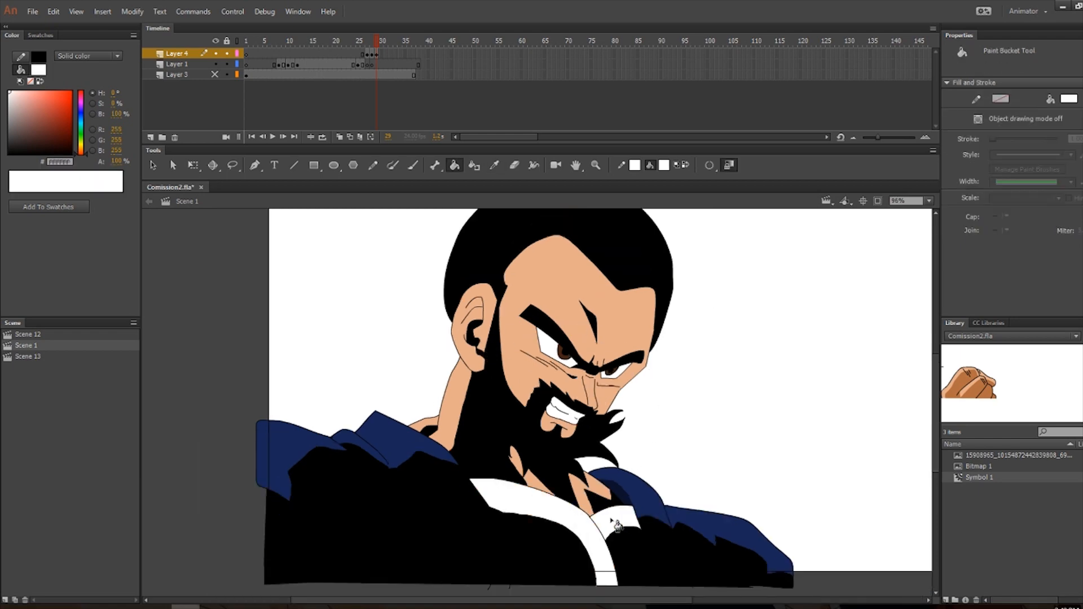
{"action": "left_click", "coordinate": [585, 502]}
{"action": "left_click", "coordinate": [542, 487]}
{"action": "left_click", "coordinate": [515, 459]}
{"action": "left_click", "coordinate": [569, 430]}
{"action": "left_click", "coordinate": [584, 403]}
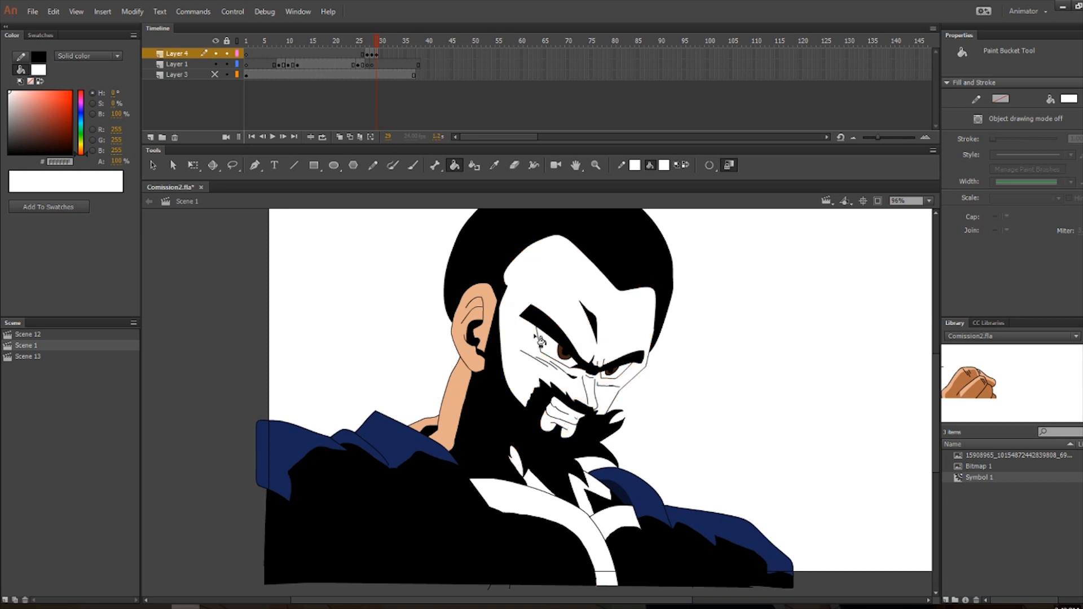
Fill the ear, side of the neck, shoulder skin and the blue areas of both robe sides with white.
{"action": "left_click", "coordinate": [488, 340]}
{"action": "left_click", "coordinate": [460, 397]}
{"action": "left_click", "coordinate": [424, 428]}
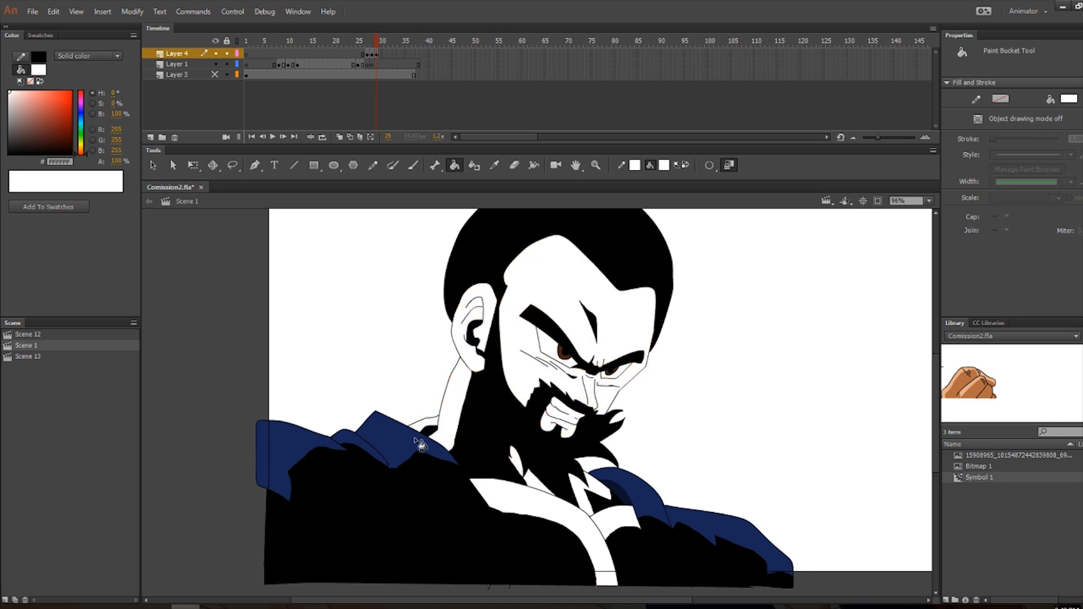
{"action": "left_click", "coordinate": [407, 435]}
{"action": "left_click", "coordinate": [316, 441]}
{"action": "left_click", "coordinate": [354, 441]}
{"action": "left_click", "coordinate": [635, 497]}
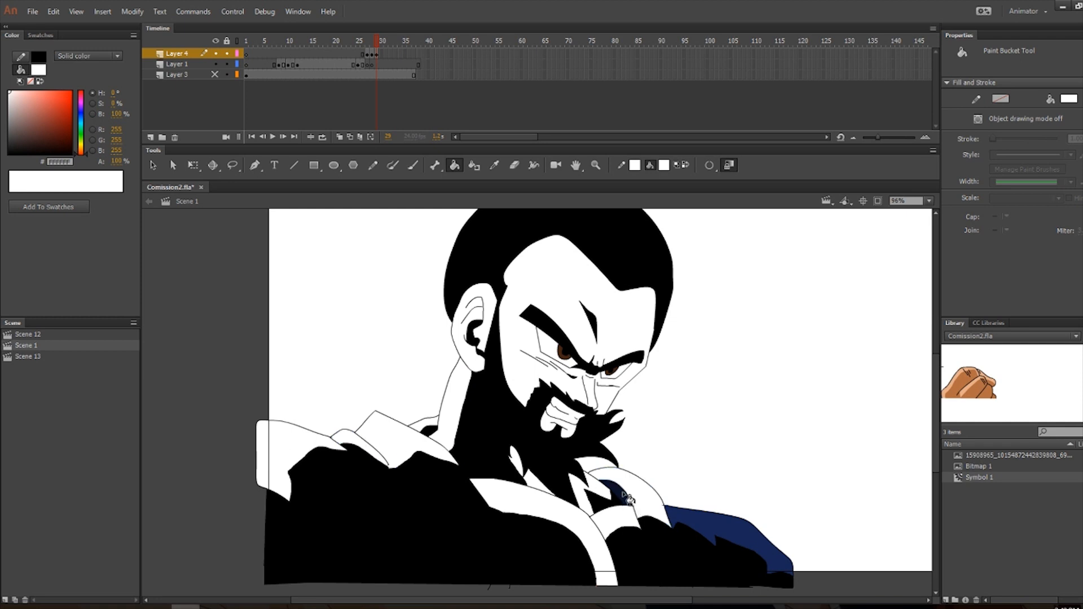
{"action": "left_click", "coordinate": [687, 524]}
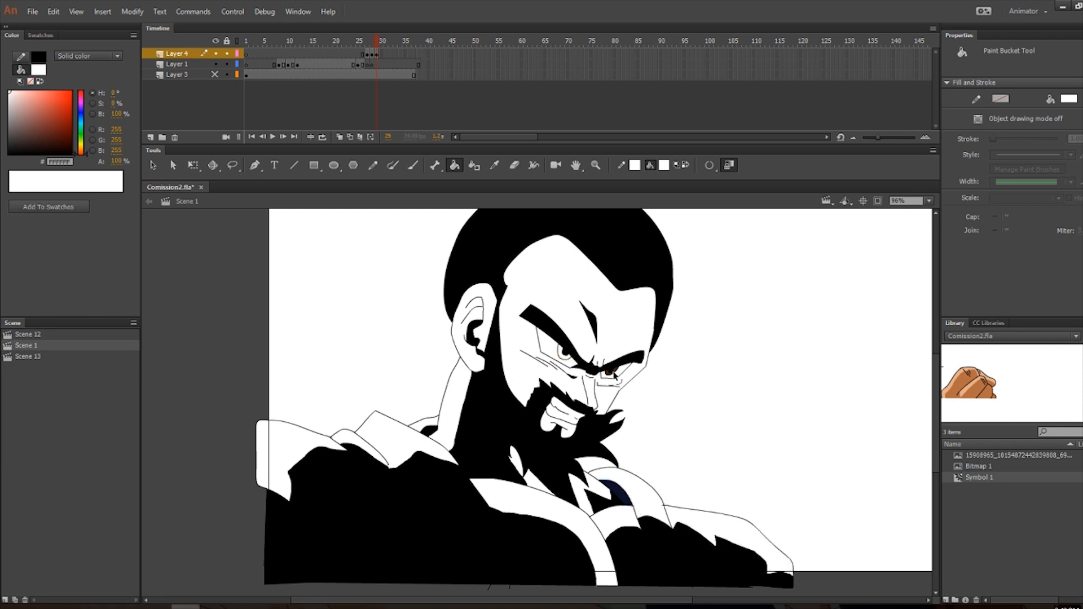
Sample black and fill the leftover dark blue patch inside the right-hand collar with it.
{"action": "scroll", "coordinate": [615, 374], "scroll_direction": "up", "scroll_amount": 2}
{"action": "scroll", "coordinate": [620, 372], "scroll_direction": "down", "scroll_amount": 4}
{"action": "scroll", "coordinate": [568, 356], "scroll_direction": "up", "scroll_amount": 2}
{"action": "key", "text": "v"}
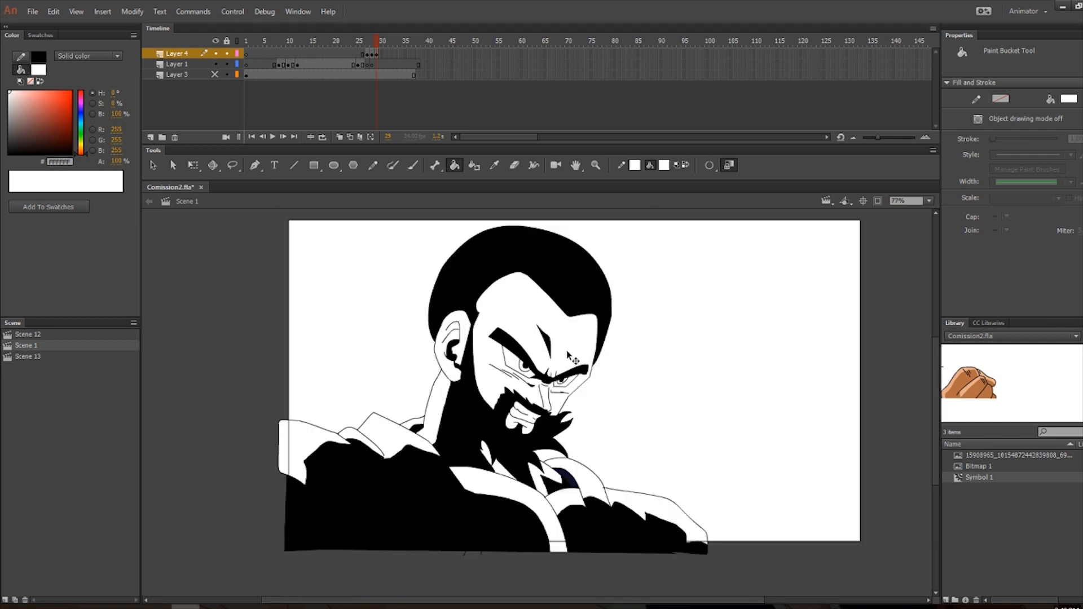
{"action": "scroll", "coordinate": [580, 479], "scroll_direction": "up", "scroll_amount": 3}
{"action": "key", "text": "i"}
{"action": "key", "text": "u"}
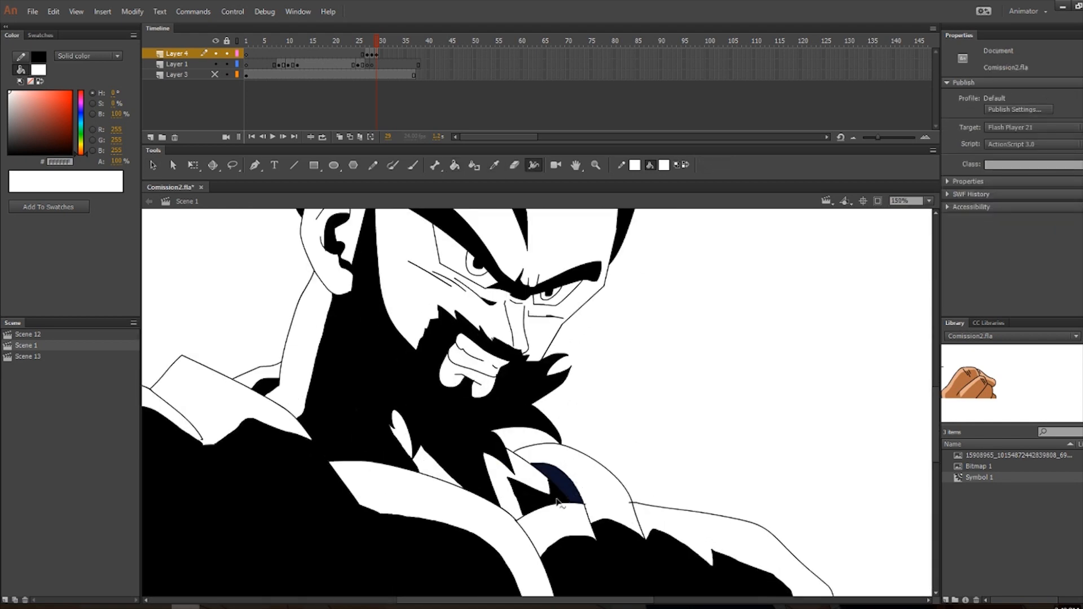
{"action": "key", "text": "i"}
{"action": "left_click", "coordinate": [557, 503]}
{"action": "left_click", "coordinate": [563, 491]}
{"action": "scroll", "coordinate": [581, 496], "scroll_direction": "down", "scroll_amount": 3}
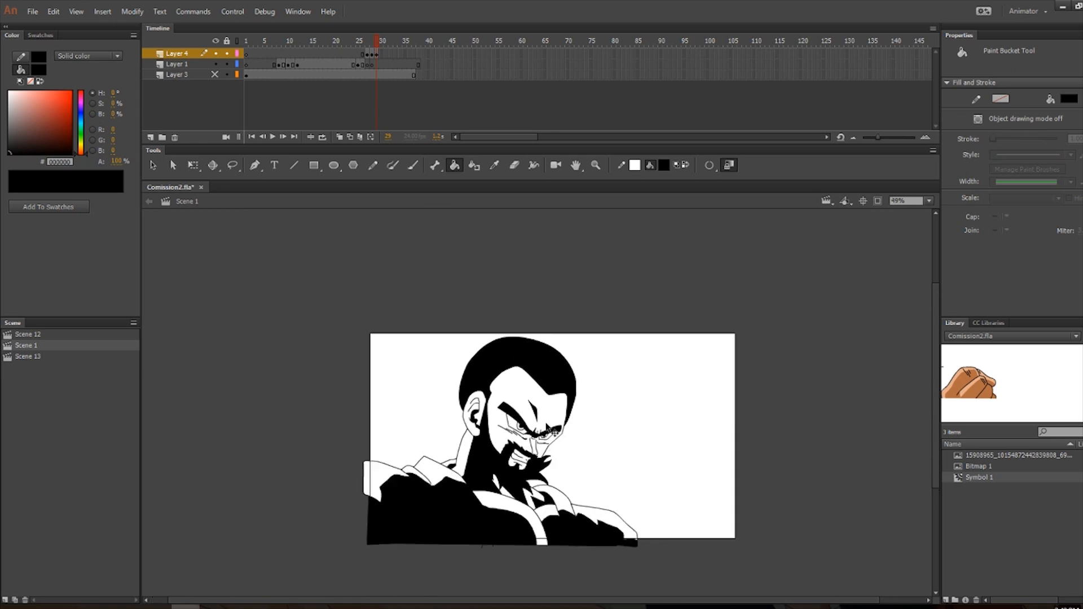
Select the white fills of the face, mouth, neck, left-hand collar and shoulder, and ear together.
{"action": "key", "text": "v"}
{"action": "left_click", "coordinate": [554, 432]}
{"action": "scroll", "coordinate": [553, 432], "scroll_direction": "up", "scroll_amount": 2}
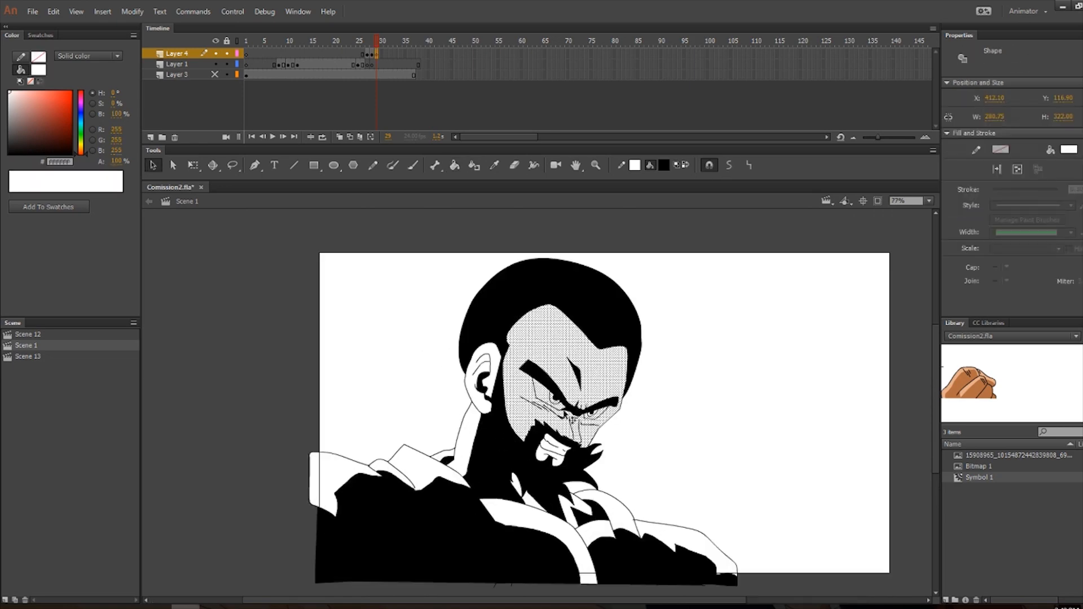
{"action": "scroll", "coordinate": [569, 415], "scroll_direction": "up", "scroll_amount": 6}
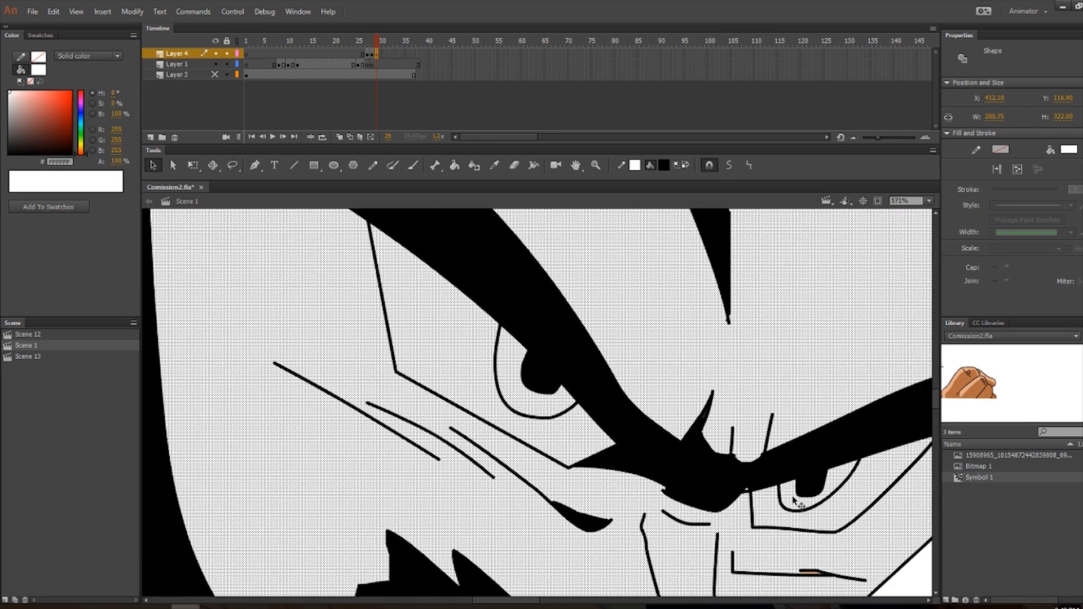
{"action": "scroll", "coordinate": [795, 499], "scroll_direction": "down", "scroll_amount": 3}
{"action": "left_click", "coordinate": [717, 496], "text": "shift"}
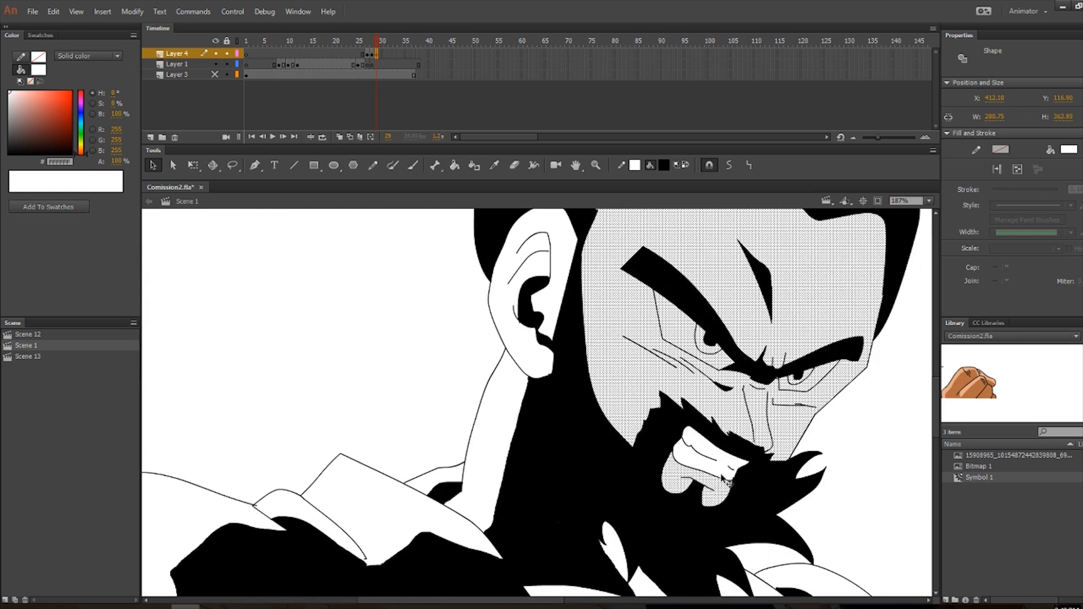
{"action": "left_click", "coordinate": [724, 478], "text": "shift"}
{"action": "left_click", "coordinate": [484, 435], "text": "shift"}
{"action": "left_click", "coordinate": [427, 483], "text": "shift"}
{"action": "left_click", "coordinate": [338, 512], "text": "shift"}
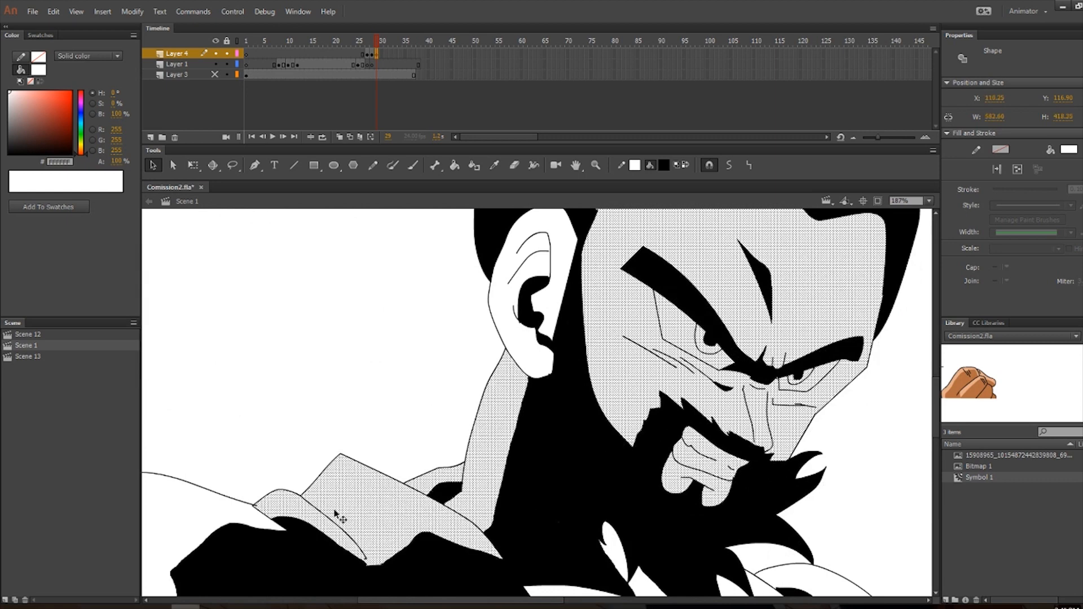
{"action": "left_click", "coordinate": [193, 513], "text": "shift"}
{"action": "left_click", "coordinate": [529, 343], "text": "shift"}
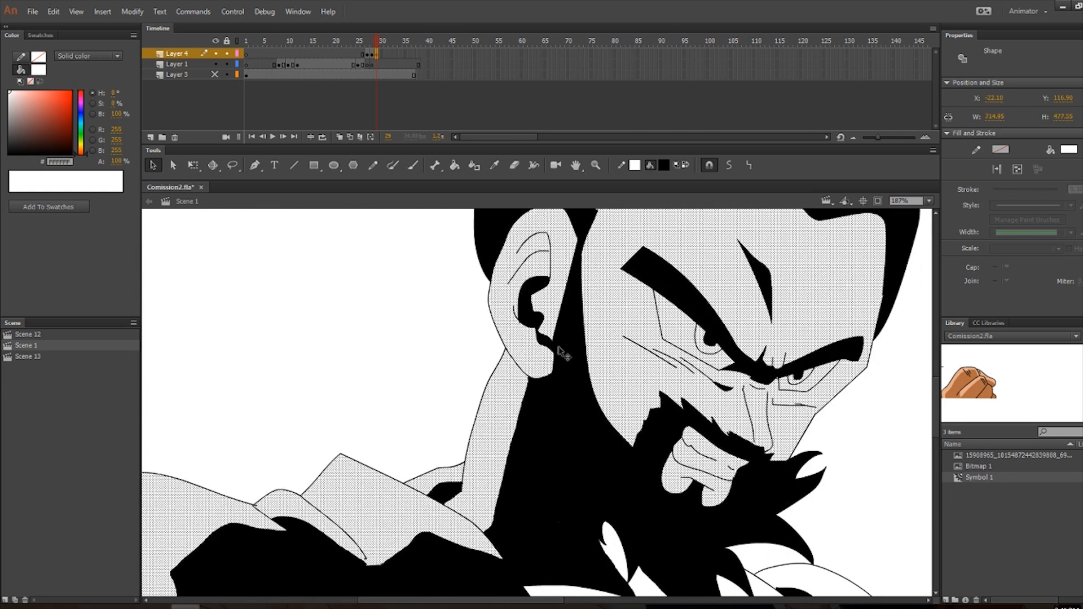
Add the white fills of the chest and right-hand robe to the selection and convert everything selected to a Movie Clip symbol.
{"action": "scroll", "coordinate": [564, 355], "scroll_direction": "down", "scroll_amount": 3}
{"action": "left_click", "coordinate": [603, 506], "text": "shift"}
{"action": "left_click", "coordinate": [630, 448], "text": "shift"}
{"action": "left_click", "coordinate": [754, 501], "text": "shift"}
{"action": "left_click", "coordinate": [824, 561], "text": "shift"}
{"action": "left_click", "coordinate": [873, 514], "text": "shift"}
{"action": "scroll", "coordinate": [869, 508], "scroll_direction": "down", "scroll_amount": 2}
{"action": "left_click", "coordinate": [916, 533], "text": "shift"}
{"action": "scroll", "coordinate": [850, 521], "scroll_direction": "down", "scroll_amount": 3}
{"action": "scroll", "coordinate": [567, 535], "scroll_direction": "up", "scroll_amount": 2}
{"action": "scroll", "coordinate": [450, 527], "scroll_direction": "up", "scroll_amount": 2}
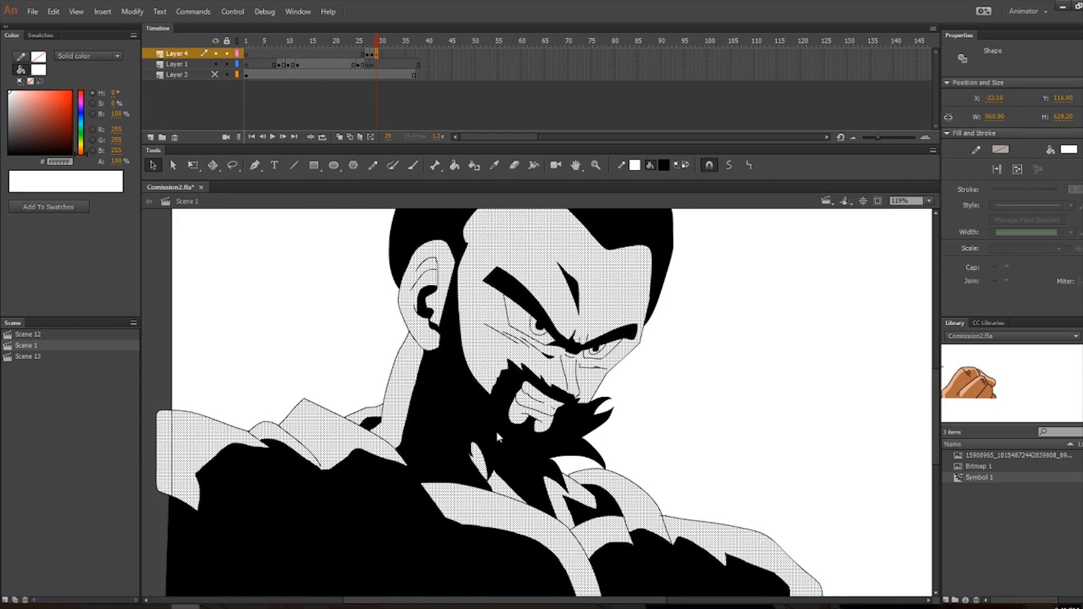
{"action": "right_click", "coordinate": [620, 271]}
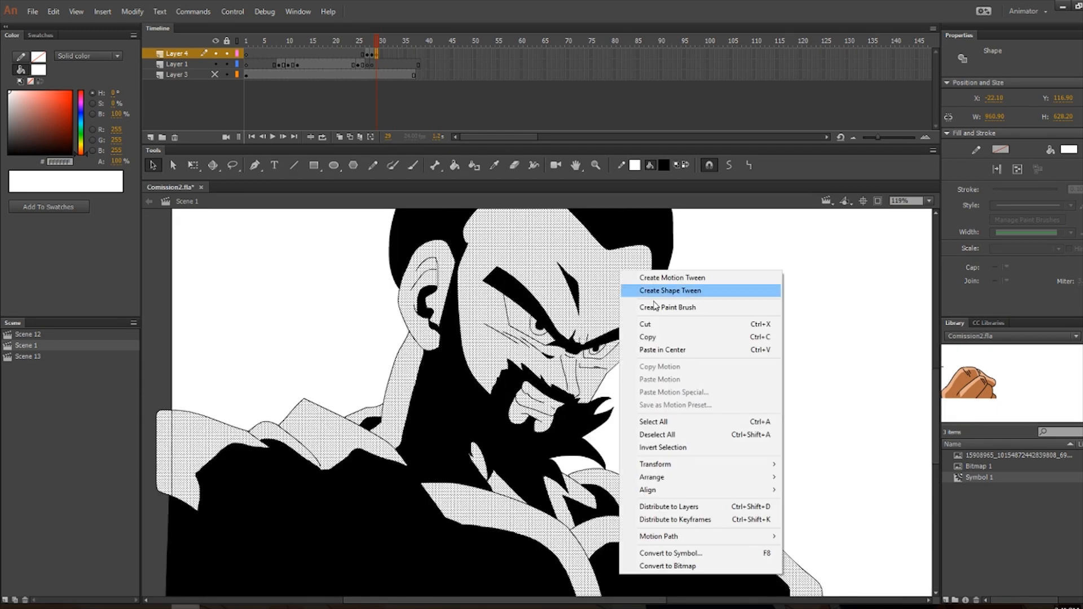
{"action": "left_click", "coordinate": [682, 553]}
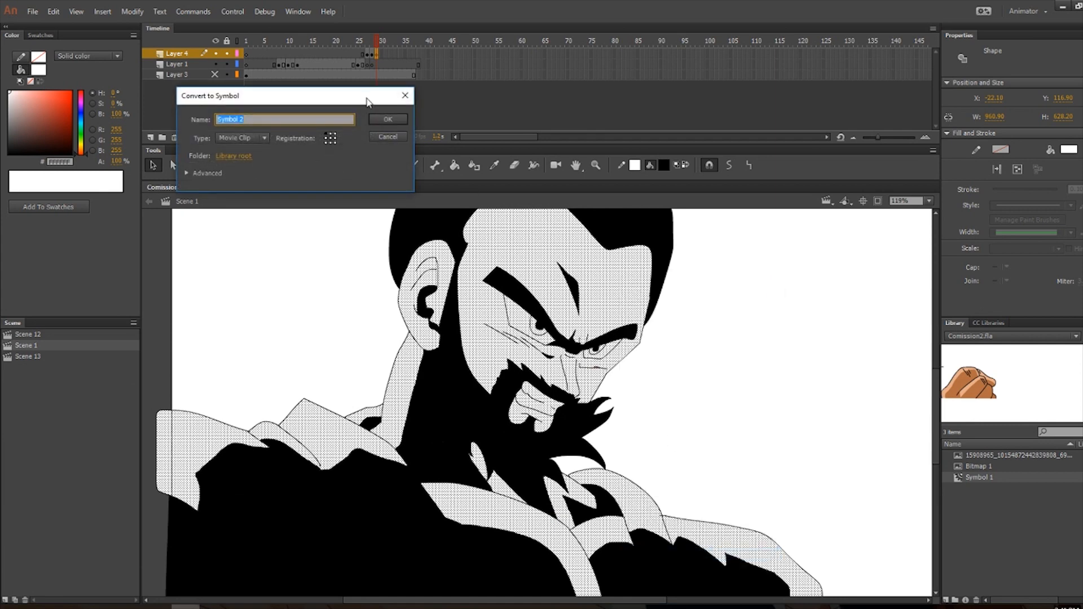
{"action": "left_click", "coordinate": [385, 119]}
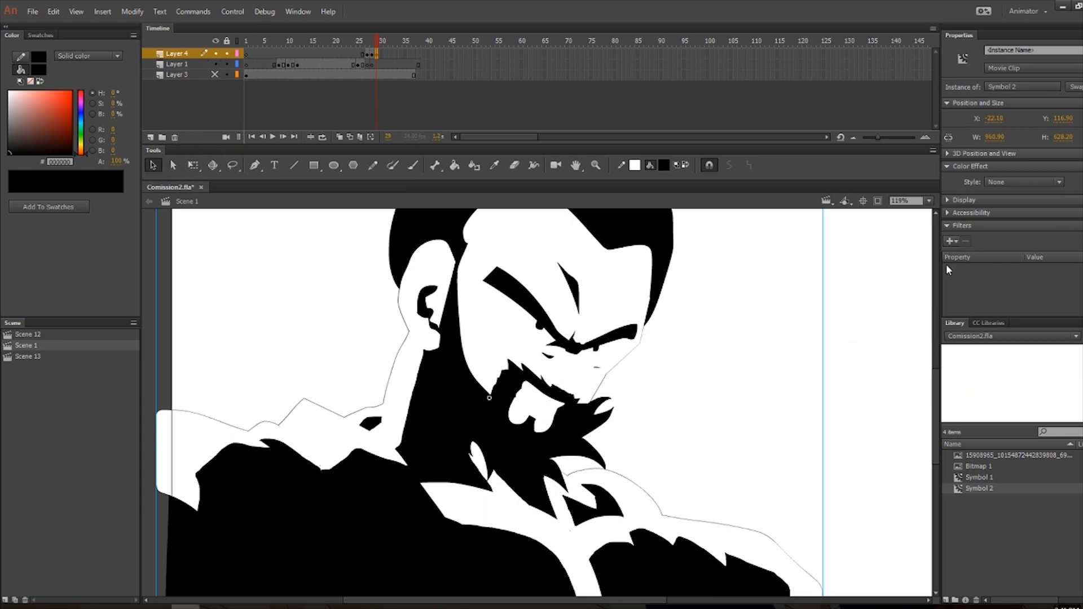
Add a Glow filter to the symbol with a pale yellow colour, High quality, about 23 px blur and 165% strength.
{"action": "left_click", "coordinate": [952, 241]}
{"action": "left_click", "coordinate": [965, 280]}
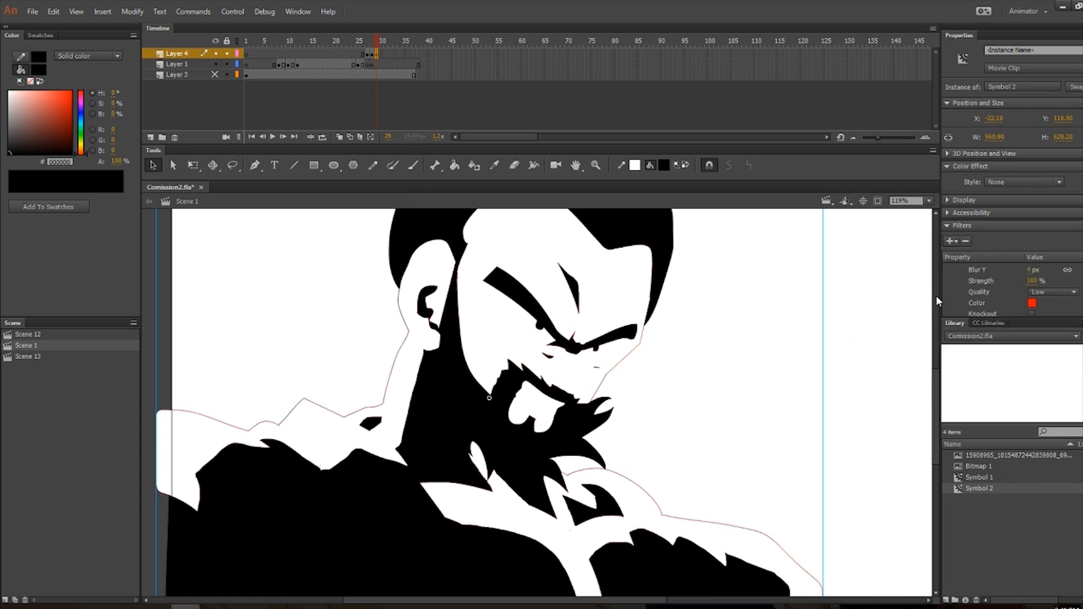
{"action": "scroll", "coordinate": [709, 404], "scroll_direction": "down", "scroll_amount": 2}
{"action": "scroll", "coordinate": [774, 317], "scroll_direction": "up", "scroll_amount": 1}
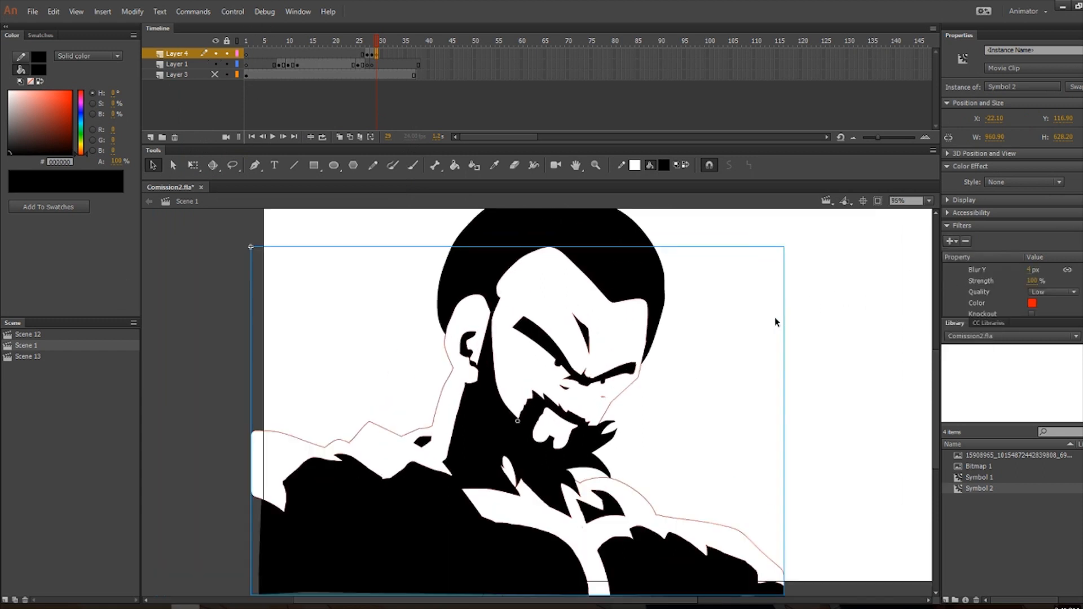
{"action": "left_click_drag", "start_coordinate": [1041, 317], "coordinate": [1041, 422]}
{"action": "left_click", "coordinate": [1031, 323]}
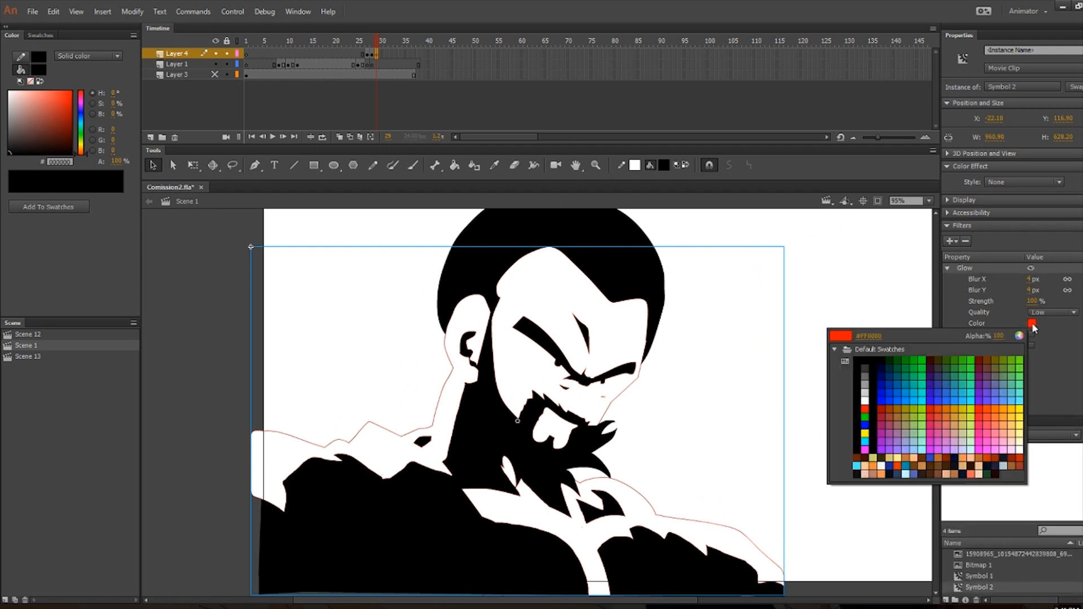
{"action": "left_click", "coordinate": [1018, 441]}
{"action": "left_click", "coordinate": [1064, 312]}
{"action": "left_click", "coordinate": [1054, 350]}
{"action": "mouse_move", "coordinate": [1032, 301]}
{"action": "left_mouse_down"}
{"action": "mouse_move", "coordinate": [1055, 302]}
{"action": "mouse_move", "coordinate": [1053, 291]}
{"action": "mouse_move", "coordinate": [1007, 302]}
{"action": "mouse_move", "coordinate": [1036, 290]}
{"action": "left_mouse_up"}
{"action": "left_click", "coordinate": [885, 363]}
{"action": "scroll", "coordinate": [878, 364], "scroll_direction": "down", "scroll_amount": 2}
{"action": "left_click", "coordinate": [550, 450]}
{"action": "left_click_drag", "start_coordinate": [536, 484], "coordinate": [565, 479]}
{"action": "left_click", "coordinate": [727, 398]}
{"action": "left_click_drag", "start_coordinate": [264, 224], "coordinate": [906, 564]}
{"action": "left_click_drag", "start_coordinate": [593, 486], "coordinate": [668, 475]}
{"action": "key", "text": "ctrl+z"}
{"action": "left_click", "coordinate": [713, 463]}
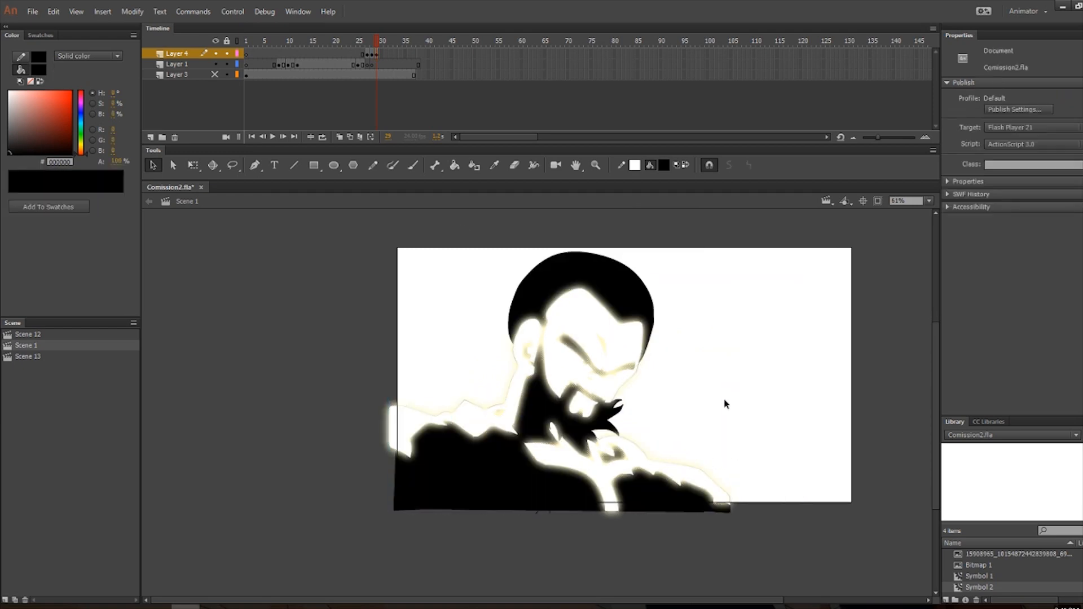
Draw a black rectangle covering the whole stage on frame 29 of Layer 1, behind the glowing character.
{"action": "left_click", "coordinate": [378, 64]}
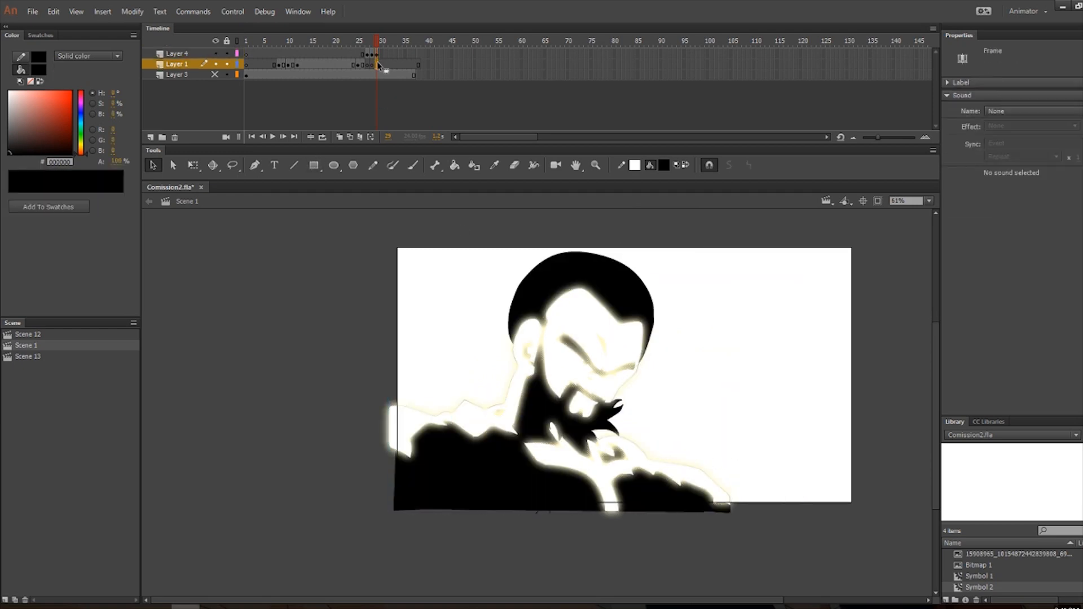
{"action": "left_click", "coordinate": [319, 166]}
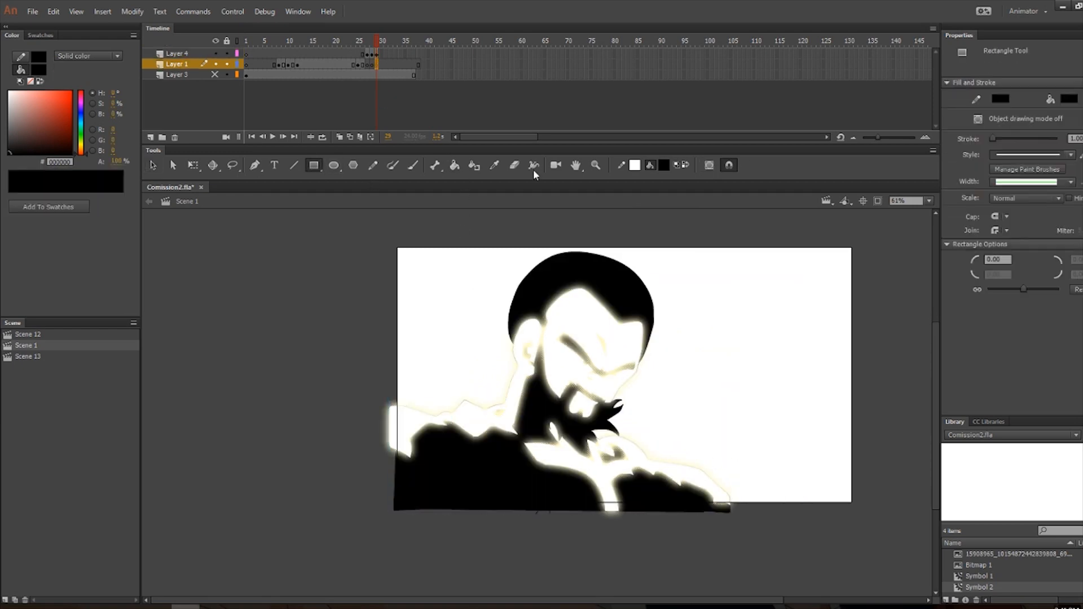
{"action": "left_click_drag", "start_coordinate": [375, 237], "coordinate": [889, 516]}
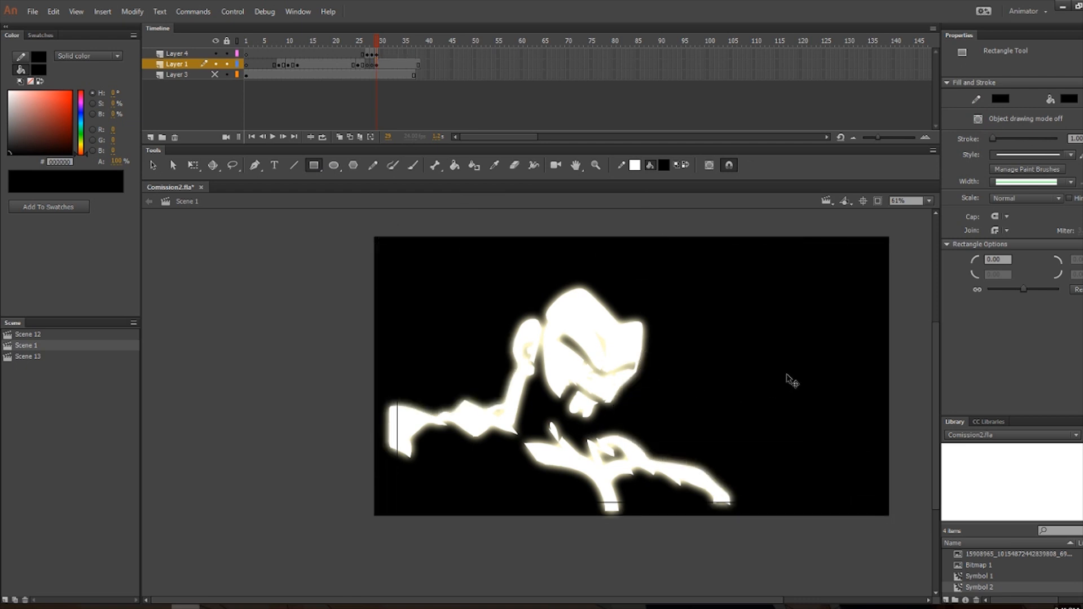
{"action": "scroll", "coordinate": [788, 380], "scroll_direction": "up", "scroll_amount": 3}
{"action": "scroll", "coordinate": [489, 400], "scroll_direction": "down", "scroll_amount": 3}
{"action": "key", "text": "v"}
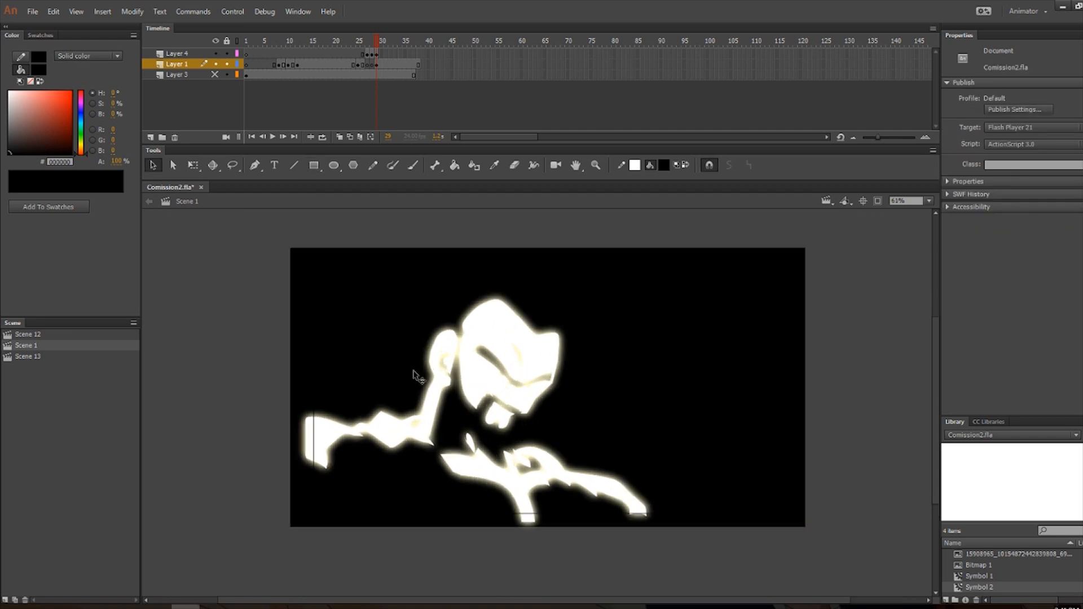
{"action": "scroll", "coordinate": [415, 375], "scroll_direction": "up", "scroll_amount": 1}
Check Layer 4's impact frames, then add a second Glow filter in orange-red to the character symbol at frame 29.
{"action": "left_click", "coordinate": [368, 54]}
{"action": "left_click", "coordinate": [373, 54]}
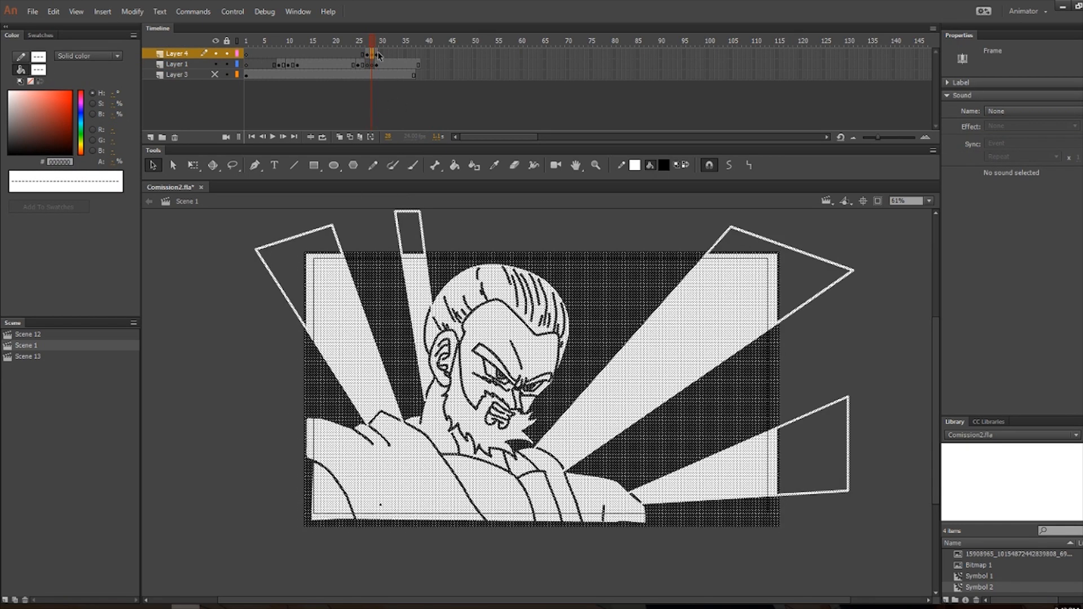
{"action": "left_click", "coordinate": [377, 54]}
{"action": "left_click", "coordinate": [232, 269]}
{"action": "left_click", "coordinate": [503, 336]}
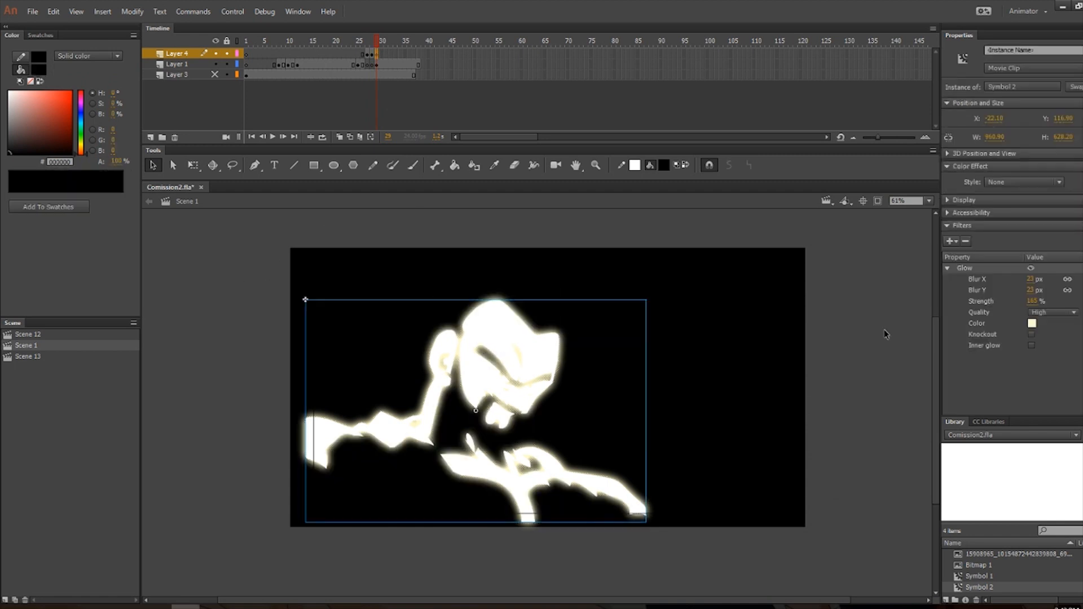
{"action": "left_click", "coordinate": [960, 242]}
{"action": "left_click", "coordinate": [964, 276]}
{"action": "left_click", "coordinate": [1031, 389]}
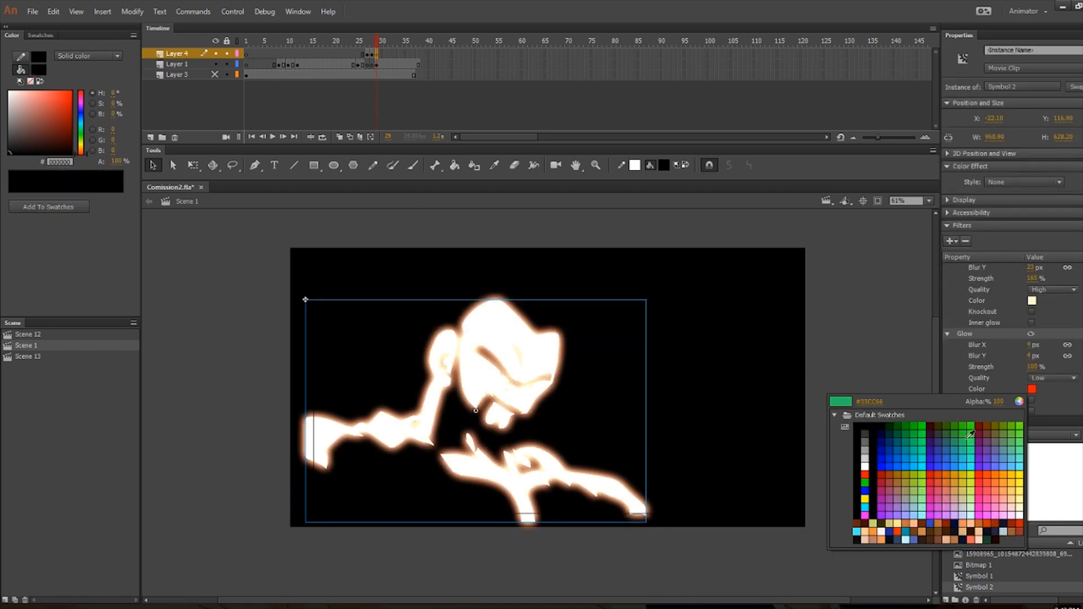
{"action": "left_click", "coordinate": [994, 472]}
Set the orange-red glow to High quality, 18 px blur and 202% strength.
{"action": "left_click", "coordinate": [1053, 378]}
{"action": "left_click", "coordinate": [1049, 416]}
{"action": "left_click", "coordinate": [1032, 367]}
{"action": "mouse_move", "coordinate": [1037, 366]}
{"action": "left_mouse_down"}
{"action": "mouse_move", "coordinate": [1067, 372]}
{"action": "mouse_move", "coordinate": [1034, 356]}
{"action": "left_mouse_up"}
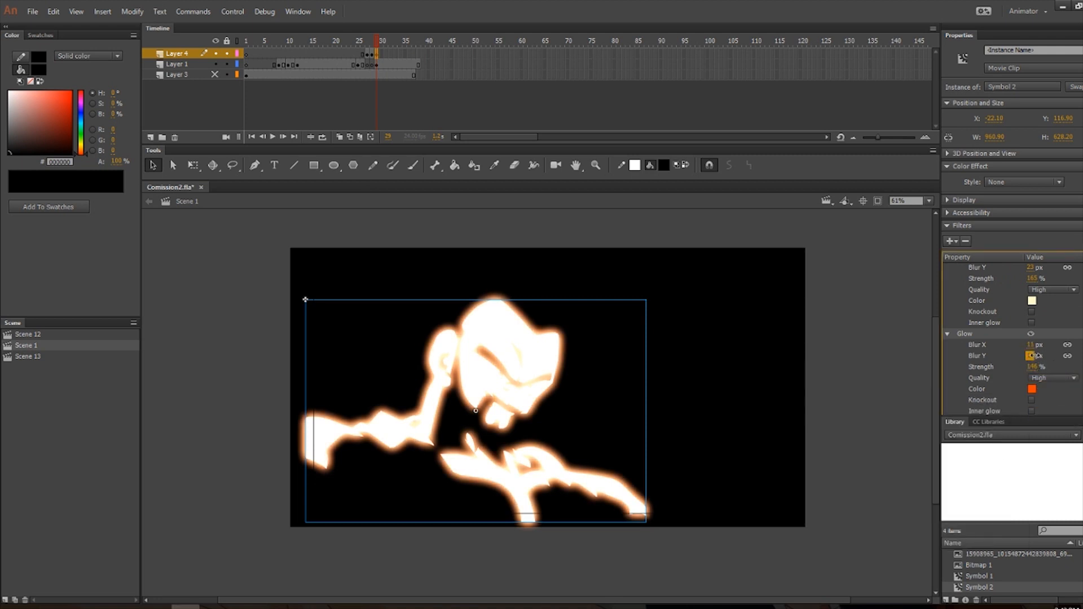
{"action": "left_click_drag", "start_coordinate": [1034, 368], "coordinate": [1073, 370]}
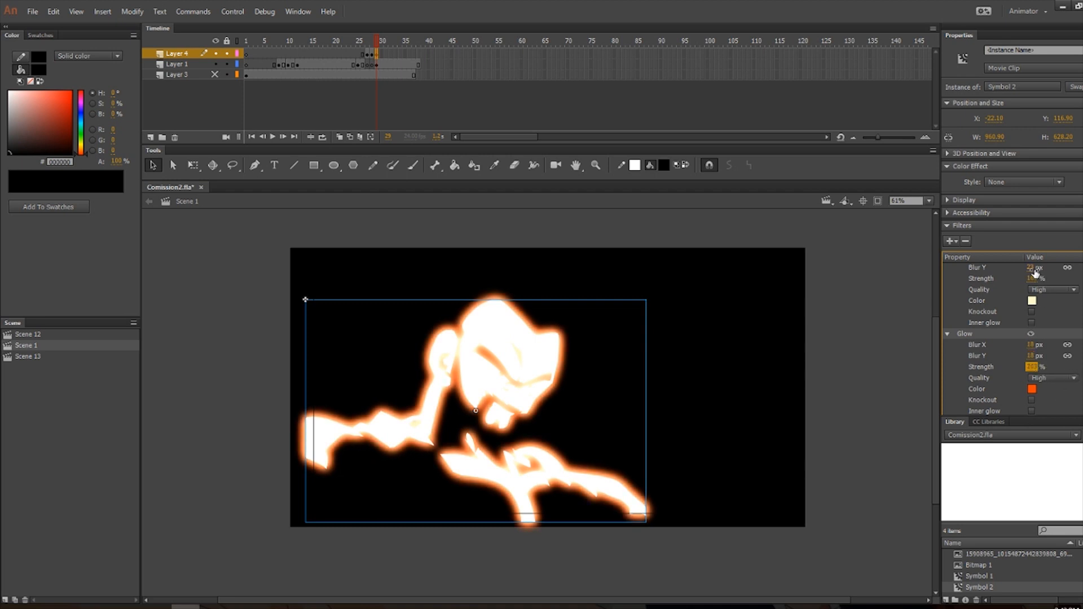
Change the first glow's colour to a stronger yellow, fine-tune its blur, and select frame 29 of Layer 1.
{"action": "left_click", "coordinate": [1032, 301]}
{"action": "left_click", "coordinate": [1019, 411]}
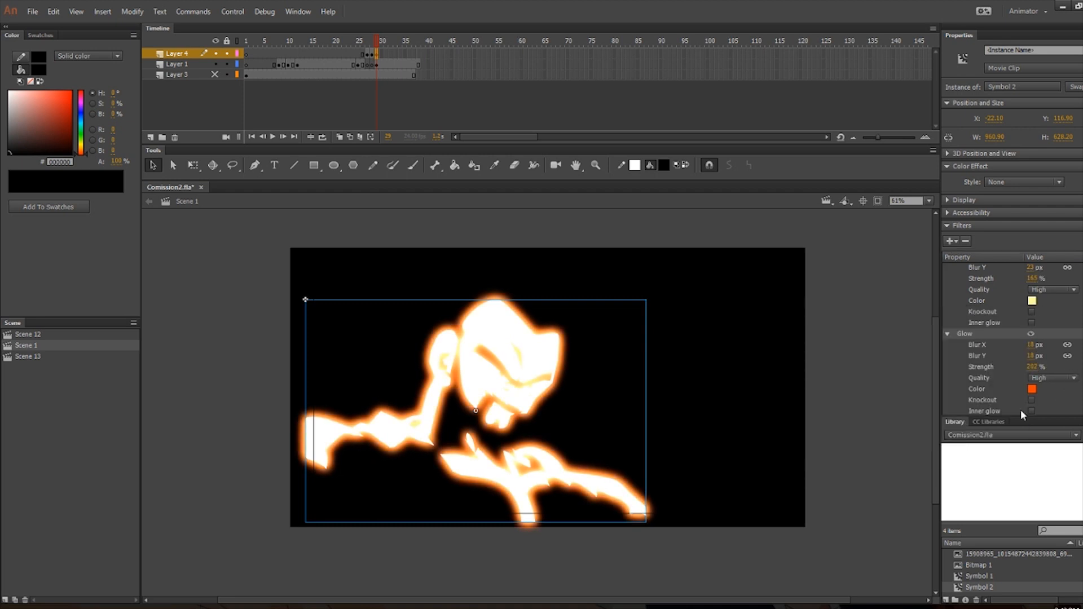
{"action": "left_click_drag", "start_coordinate": [1039, 273], "coordinate": [1044, 277]}
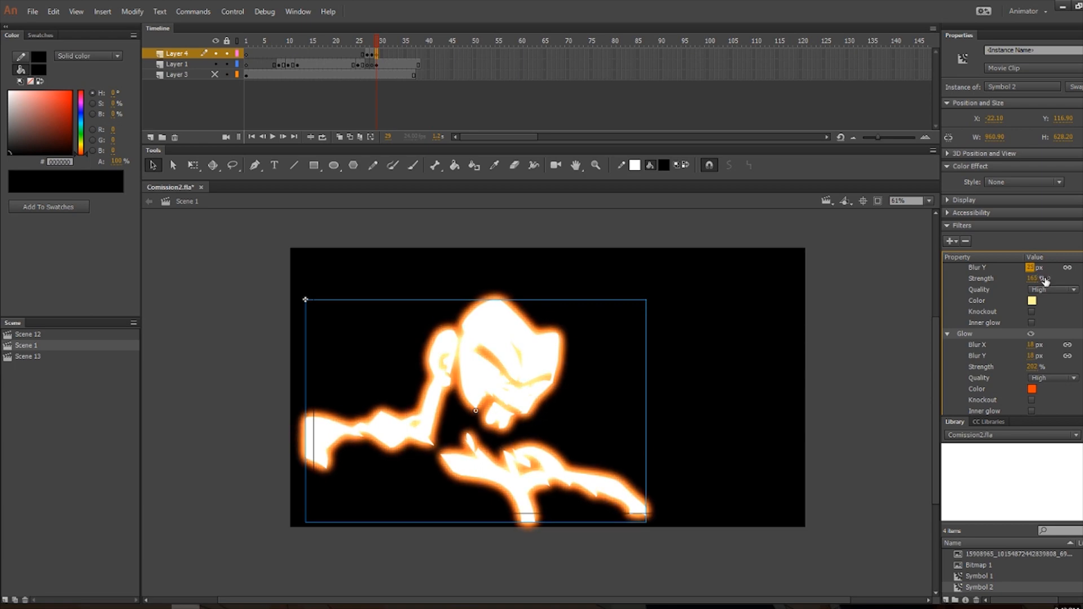
{"action": "left_click", "coordinate": [474, 111]}
{"action": "left_click", "coordinate": [376, 65]}
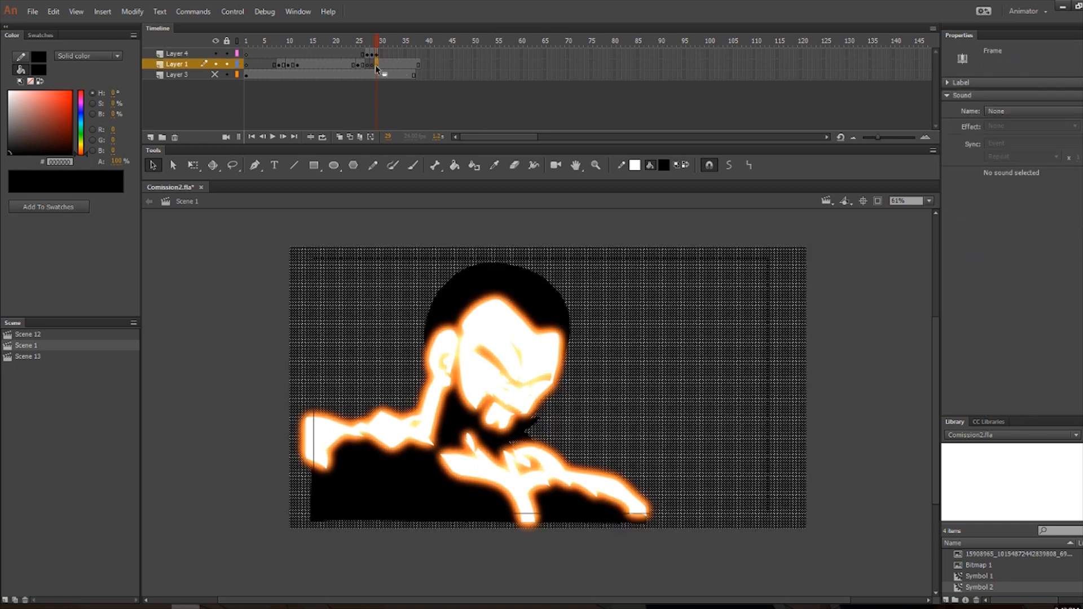
Set the stroke to white and draw a thin ray outline from the character's chest past the stage's upper-right corner on Layer 1.
{"action": "key", "text": "n"}
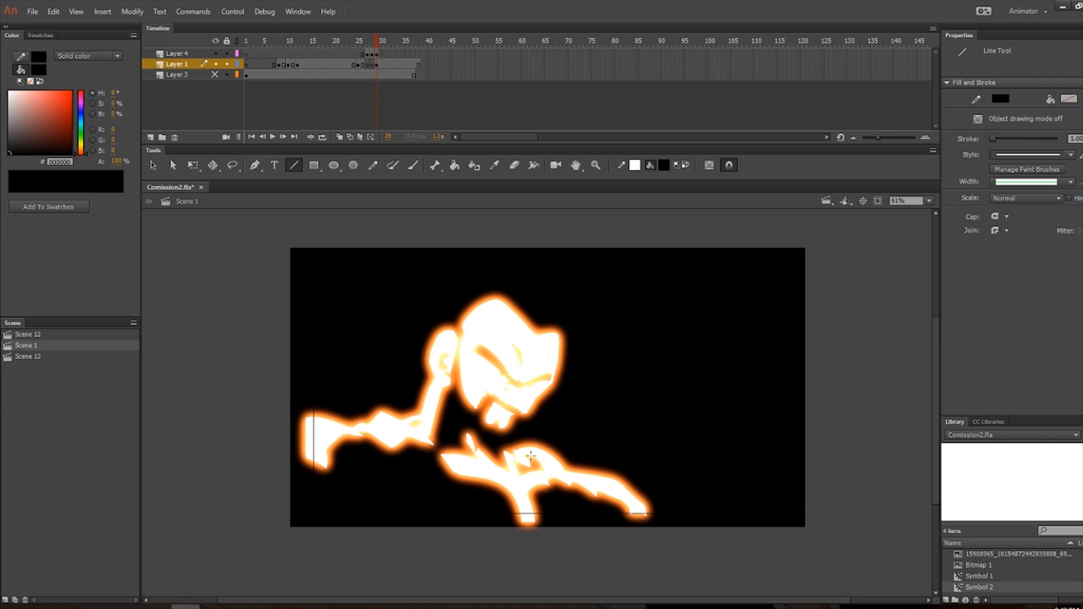
{"action": "left_click", "coordinate": [634, 165]}
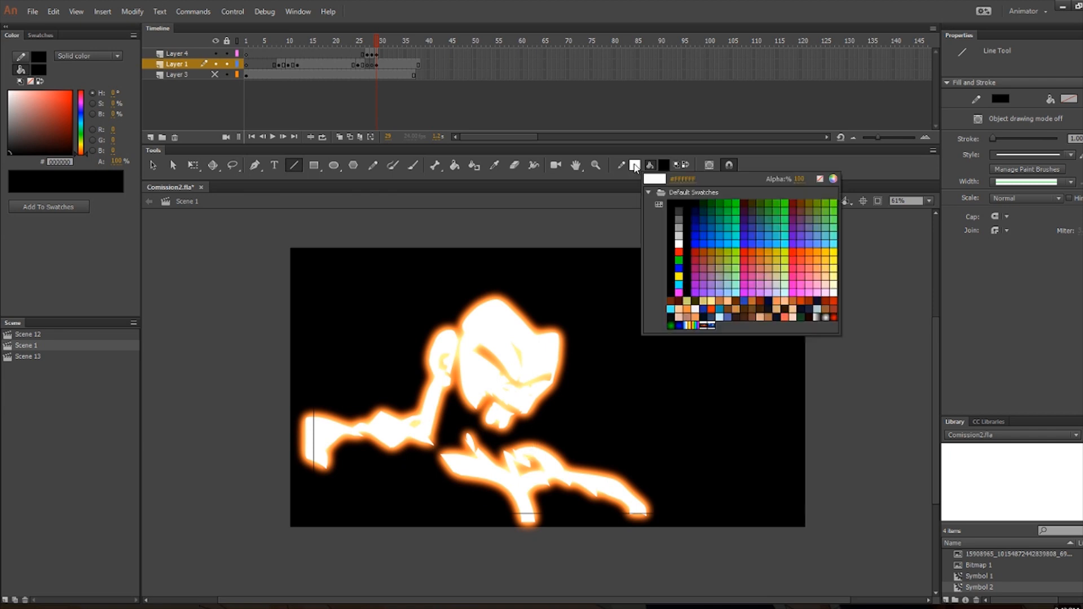
{"action": "left_click", "coordinate": [673, 243]}
{"action": "key", "text": "m"}
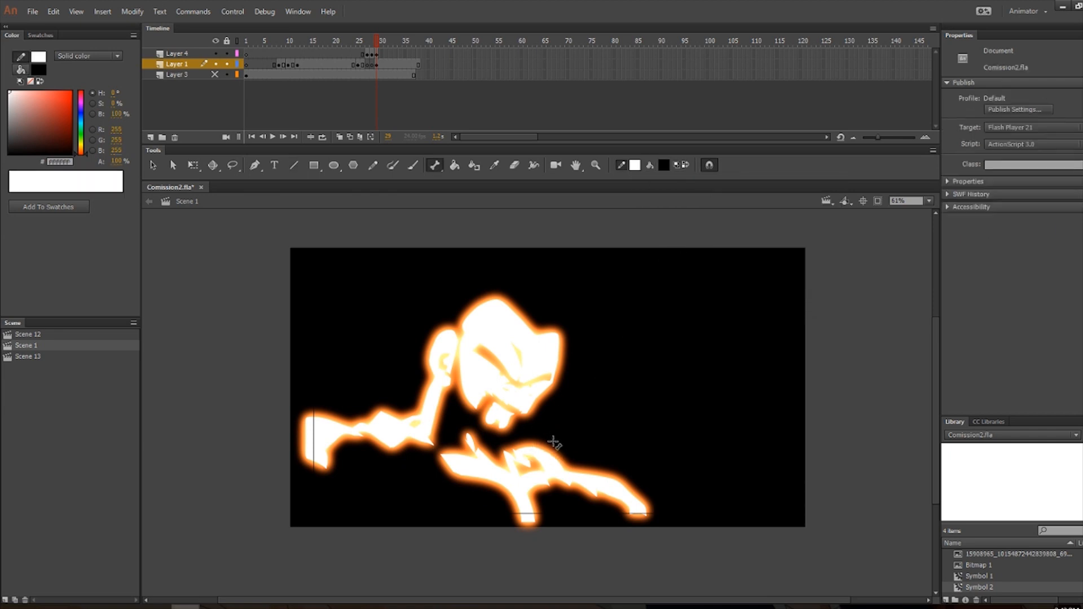
{"action": "key", "text": "n"}
{"action": "mouse_move", "coordinate": [533, 448]}
{"action": "left_mouse_down"}
{"action": "mouse_move", "coordinate": [679, 290]}
{"action": "mouse_move", "coordinate": [769, 239]}
{"action": "mouse_move", "coordinate": [741, 233]}
{"action": "mouse_move", "coordinate": [794, 234]}
{"action": "mouse_move", "coordinate": [653, 411]}
{"action": "mouse_move", "coordinate": [536, 434]}
{"action": "mouse_move", "coordinate": [544, 452]}
{"action": "left_mouse_up"}
{"action": "left_click_drag", "start_coordinate": [542, 449], "coordinate": [537, 447]}
{"action": "left_click_drag", "start_coordinate": [437, 525], "coordinate": [529, 519]}
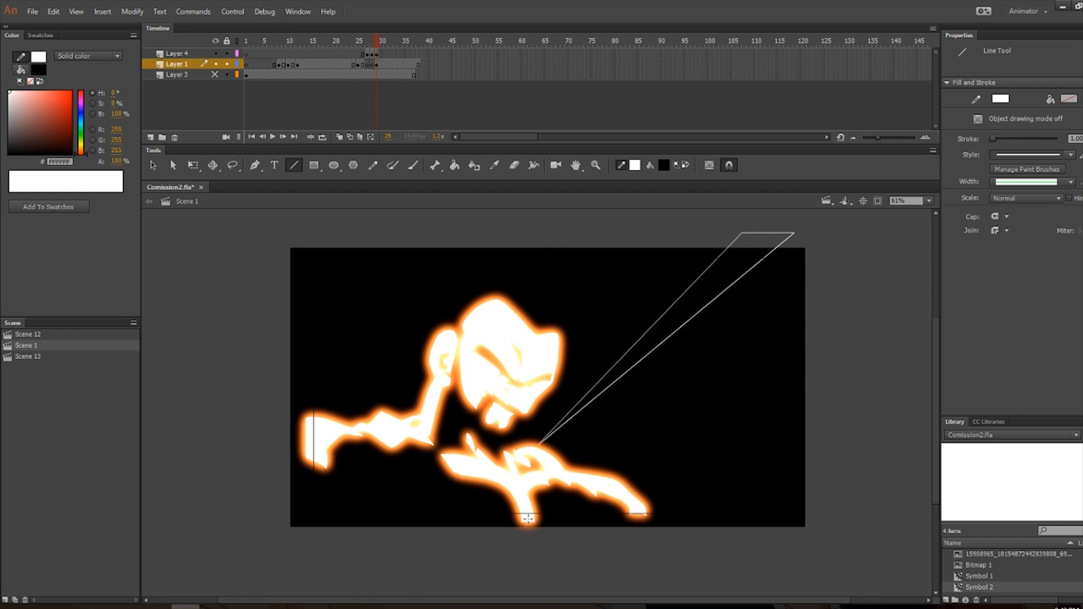
Draw two more white ray outlines, one from the chest past the stage's right edge and one from the head toward the upper left.
{"action": "mouse_move", "coordinate": [565, 462]}
{"action": "left_mouse_down"}
{"action": "mouse_move", "coordinate": [798, 380]}
{"action": "mouse_move", "coordinate": [863, 322]}
{"action": "mouse_move", "coordinate": [868, 374]}
{"action": "mouse_move", "coordinate": [846, 388]}
{"action": "mouse_move", "coordinate": [546, 453]}
{"action": "mouse_move", "coordinate": [563, 469]}
{"action": "mouse_move", "coordinate": [493, 241]}
{"action": "mouse_move", "coordinate": [387, 247]}
{"action": "mouse_move", "coordinate": [389, 233]}
{"action": "left_mouse_up"}
{"action": "left_click_drag", "start_coordinate": [389, 233], "coordinate": [330, 232]}
{"action": "left_click_drag", "start_coordinate": [330, 233], "coordinate": [428, 379]}
{"action": "left_click_drag", "start_coordinate": [468, 439], "coordinate": [502, 423]}
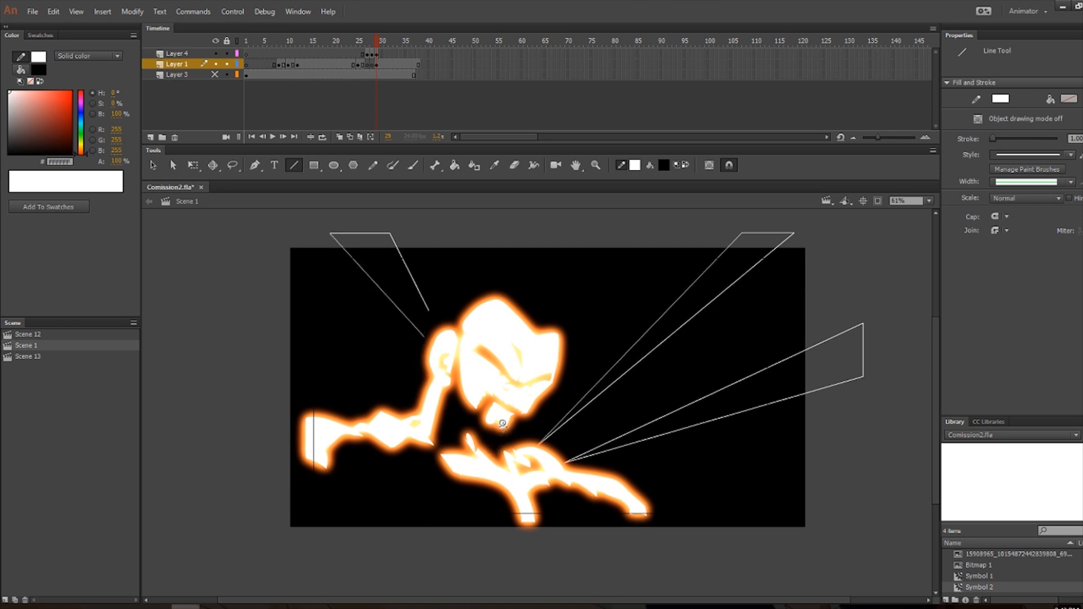
Draw ray outlines from behind the neck past the stage's left edge and from beside the head past the top edge.
{"action": "mouse_move", "coordinate": [423, 388]}
{"action": "left_mouse_down"}
{"action": "mouse_move", "coordinate": [285, 278]}
{"action": "mouse_move", "coordinate": [240, 264]}
{"action": "left_mouse_up"}
{"action": "left_click_drag", "start_coordinate": [239, 264], "coordinate": [240, 344]}
{"action": "mouse_move", "coordinate": [240, 344]}
{"action": "left_mouse_down"}
{"action": "mouse_move", "coordinate": [433, 418]}
{"action": "mouse_move", "coordinate": [433, 404]}
{"action": "left_mouse_up"}
{"action": "mouse_move", "coordinate": [576, 301]}
{"action": "left_mouse_down"}
{"action": "mouse_move", "coordinate": [615, 224]}
{"action": "mouse_move", "coordinate": [601, 218]}
{"action": "left_mouse_up"}
{"action": "mouse_move", "coordinate": [601, 218]}
{"action": "left_mouse_down"}
{"action": "mouse_move", "coordinate": [650, 218]}
{"action": "mouse_move", "coordinate": [568, 309]}
{"action": "left_mouse_up"}
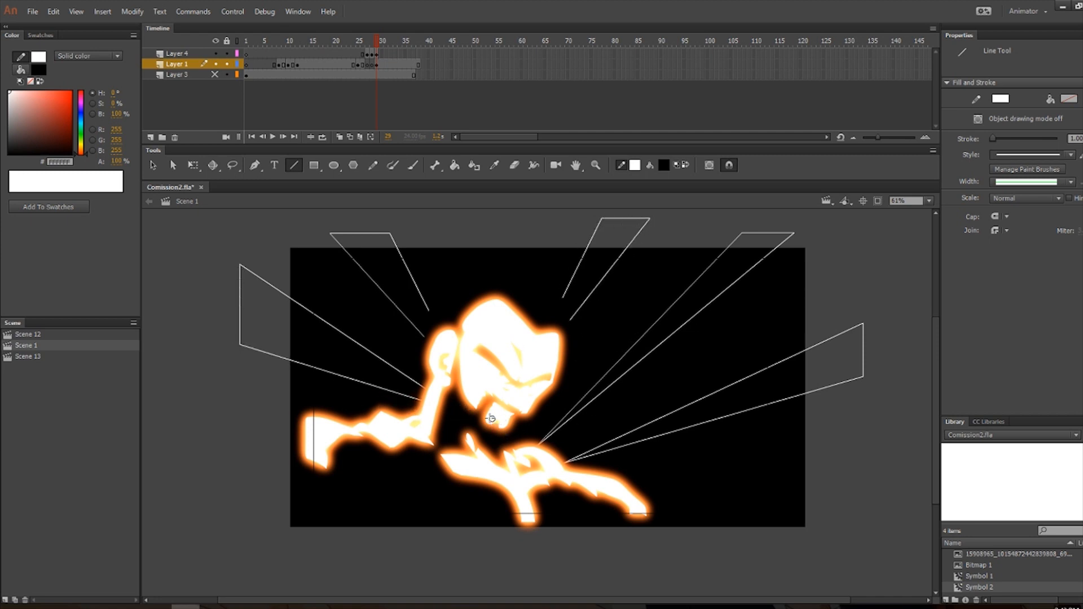
{"action": "mouse_move", "coordinate": [497, 390]}
{"action": "left_mouse_down"}
{"action": "mouse_move", "coordinate": [497, 366]}
{"action": "mouse_move", "coordinate": [516, 383]}
{"action": "left_mouse_up"}
Fill all five ray outlines with white using the Paint Bucket.
{"action": "key", "text": "k"}
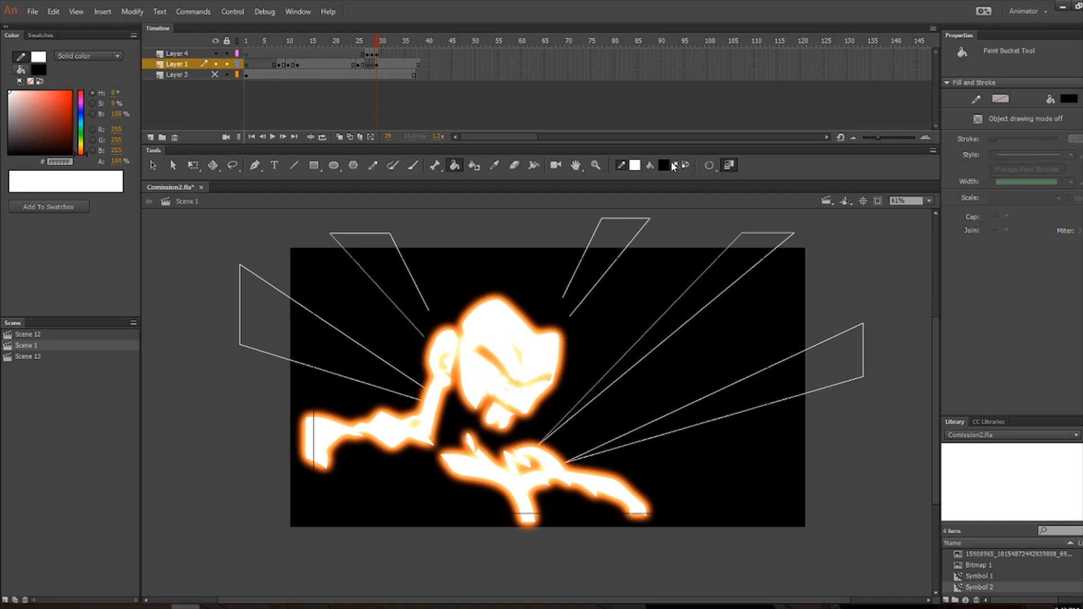
{"action": "left_click", "coordinate": [663, 165]}
{"action": "left_click", "coordinate": [707, 244]}
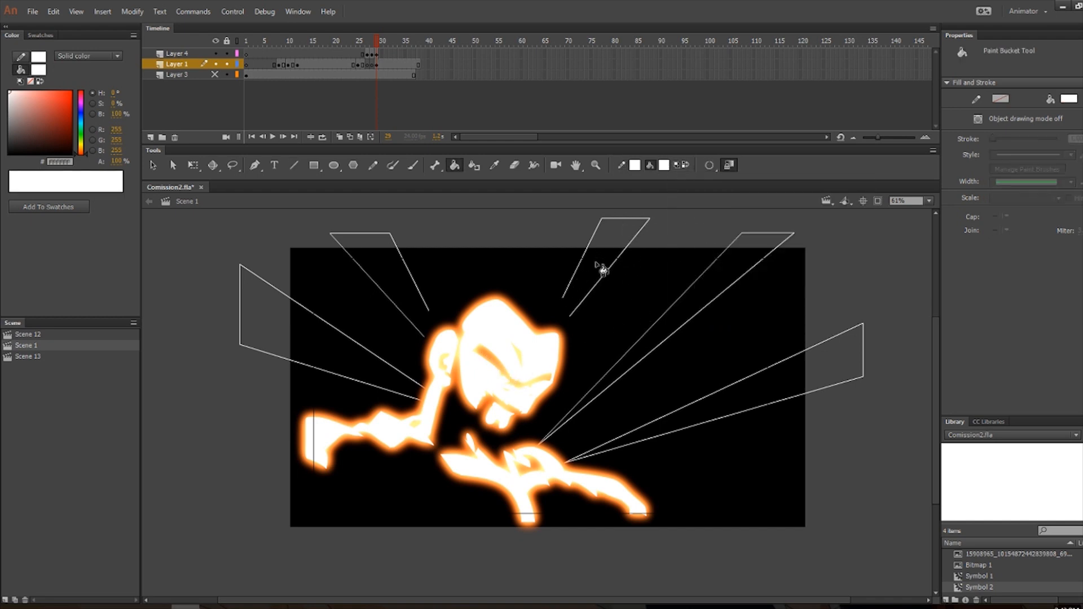
{"action": "left_click", "coordinate": [596, 267]}
{"action": "left_click", "coordinate": [702, 308]}
{"action": "left_click", "coordinate": [754, 394]}
{"action": "left_click", "coordinate": [403, 309]}
{"action": "left_click", "coordinate": [342, 357]}
Select the five white ray fills together and convert them to a movie clip symbol.
{"action": "key", "text": "ctrl+minus"}
{"action": "key", "text": "ctrl+equal"}
{"action": "key", "text": "v"}
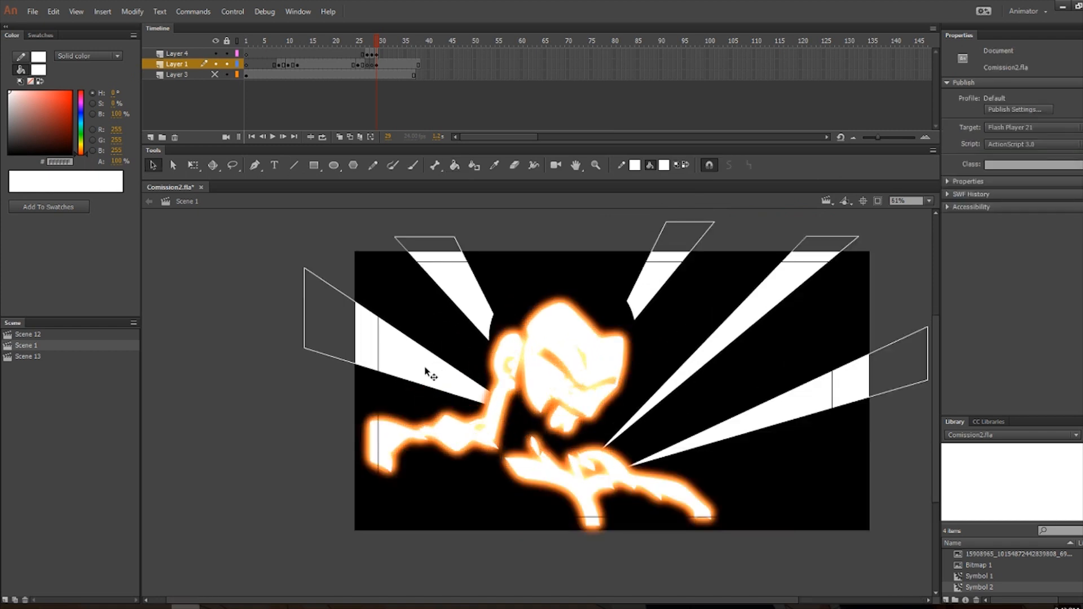
{"action": "scroll", "coordinate": [509, 360], "scroll_direction": "up", "scroll_amount": 2}
{"action": "left_click", "coordinate": [407, 379]}
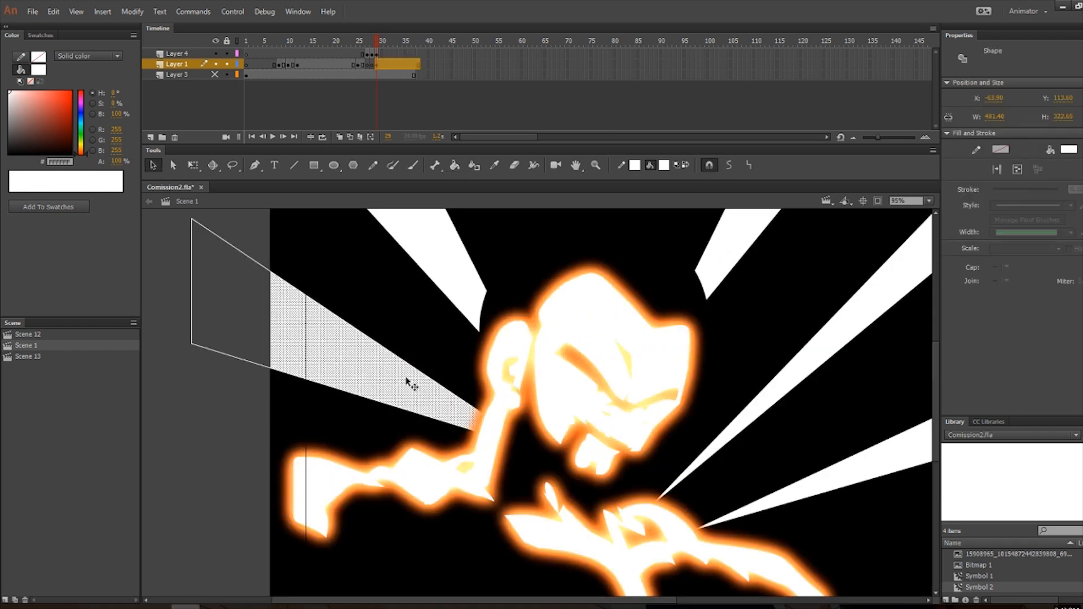
{"action": "scroll", "coordinate": [449, 286], "scroll_direction": "down", "scroll_amount": 1}
{"action": "scroll", "coordinate": [449, 289], "scroll_direction": "down", "scroll_amount": 2}
{"action": "left_click", "coordinate": [452, 272], "text": "shift"}
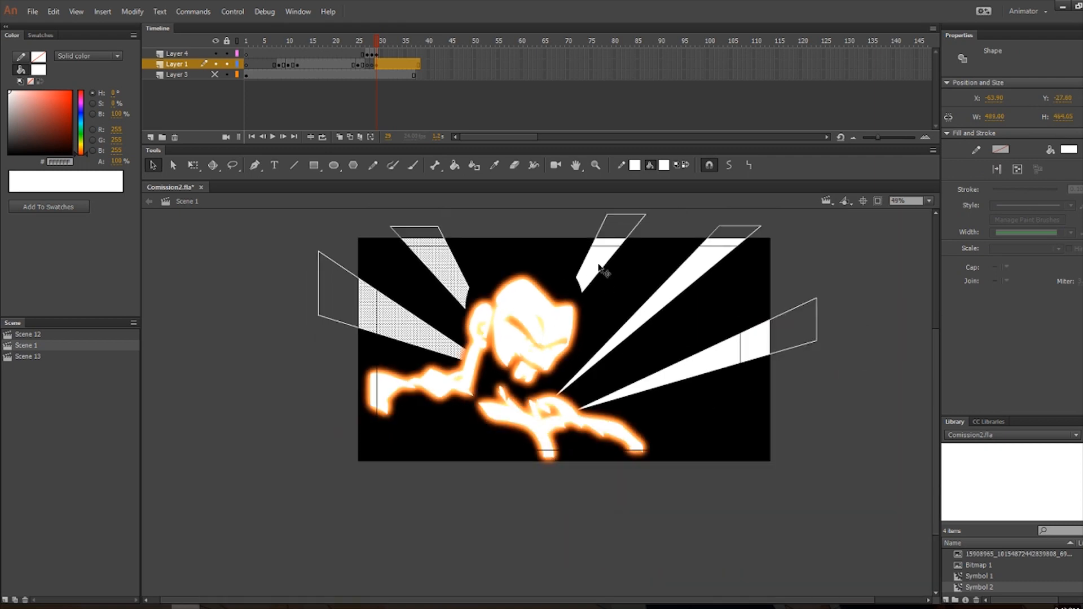
{"action": "left_click", "coordinate": [605, 271], "text": "shift"}
{"action": "left_click", "coordinate": [680, 293], "text": "shift"}
{"action": "left_click", "coordinate": [712, 355], "text": "shift"}
{"action": "right_click", "coordinate": [713, 356]}
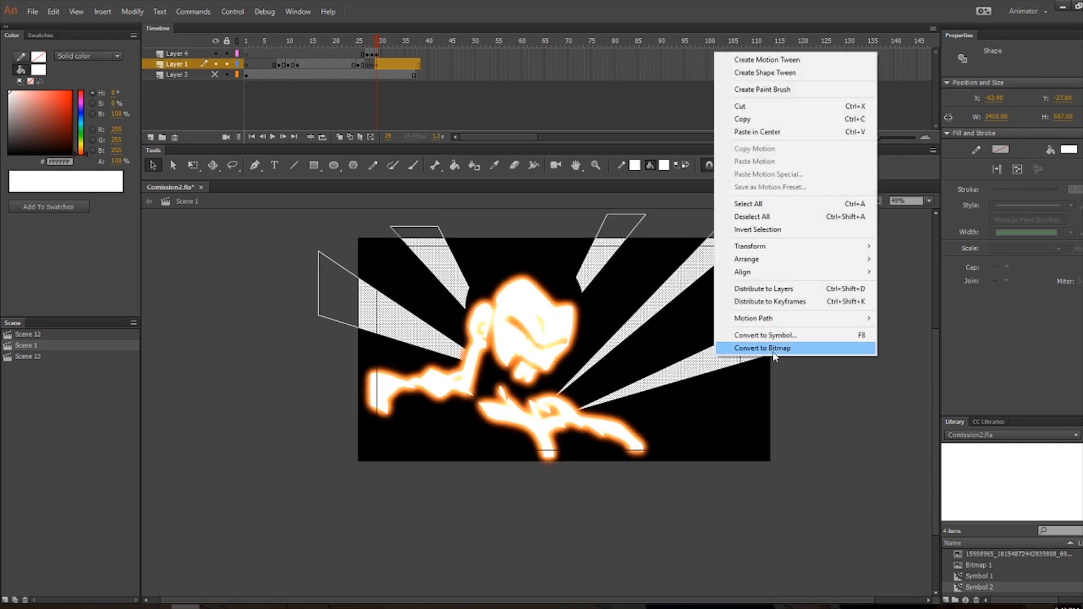
{"action": "left_click", "coordinate": [774, 337]}
{"action": "left_click", "coordinate": [389, 119]}
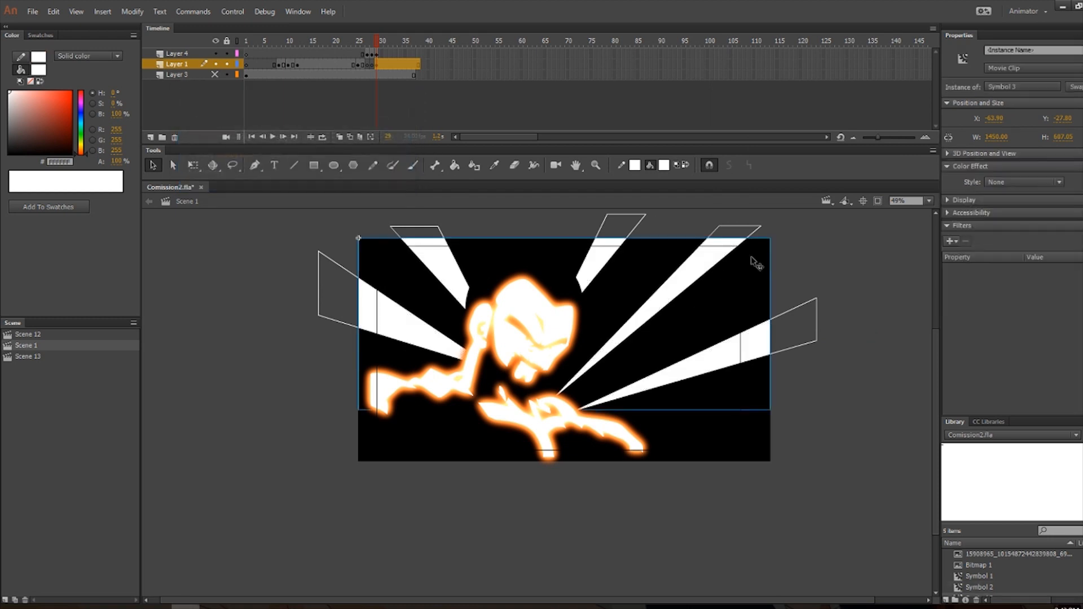
Add a pale yellow Glow filter at High quality to the rays symbol and increase its blur and strength.
{"action": "left_click", "coordinate": [950, 242]}
{"action": "left_click", "coordinate": [970, 277]}
{"action": "left_click", "coordinate": [1037, 323]}
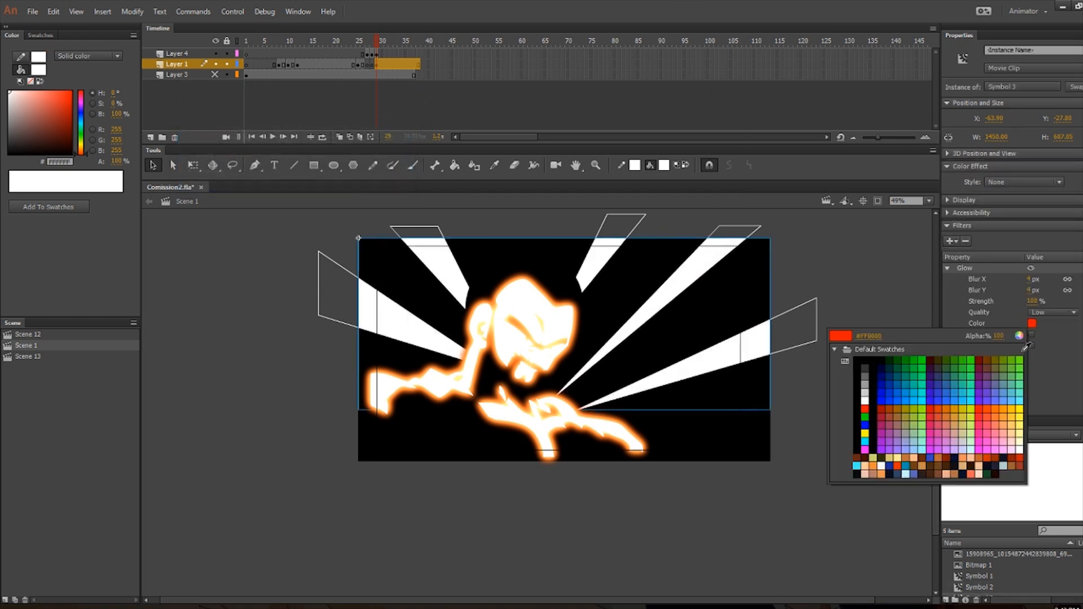
{"action": "left_click", "coordinate": [1025, 432]}
{"action": "left_click", "coordinate": [1054, 313]}
{"action": "left_click", "coordinate": [1054, 349]}
{"action": "left_click_drag", "start_coordinate": [1032, 301], "coordinate": [1051, 290]}
{"action": "left_click", "coordinate": [898, 430]}
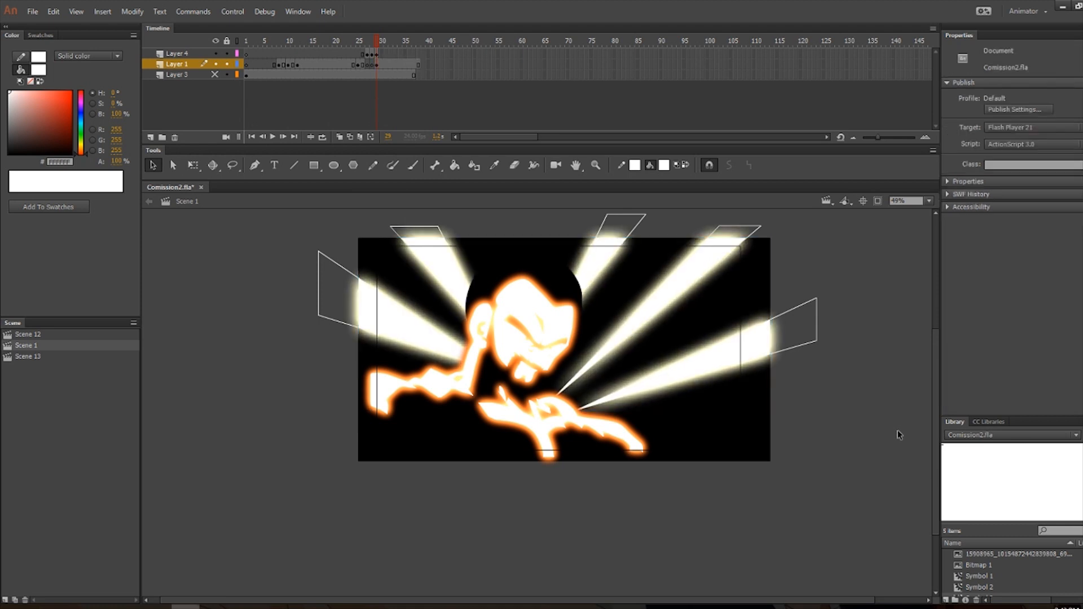
{"action": "scroll", "coordinate": [558, 300], "scroll_direction": "up", "scroll_amount": 1}
{"action": "scroll", "coordinate": [558, 300], "scroll_direction": "up", "scroll_amount": 2}
{"action": "scroll", "coordinate": [572, 293], "scroll_direction": "down", "scroll_amount": 2}
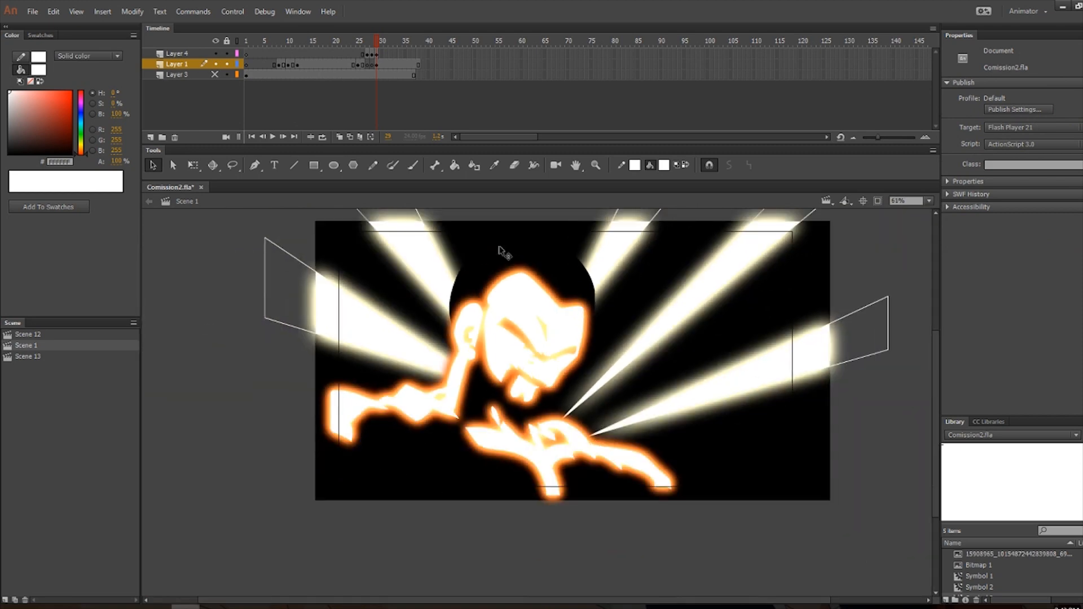
Copy the white flash rectangle from frame 27 of Layer 4 and paste it in place on frame 31.
{"action": "left_click", "coordinate": [377, 53]}
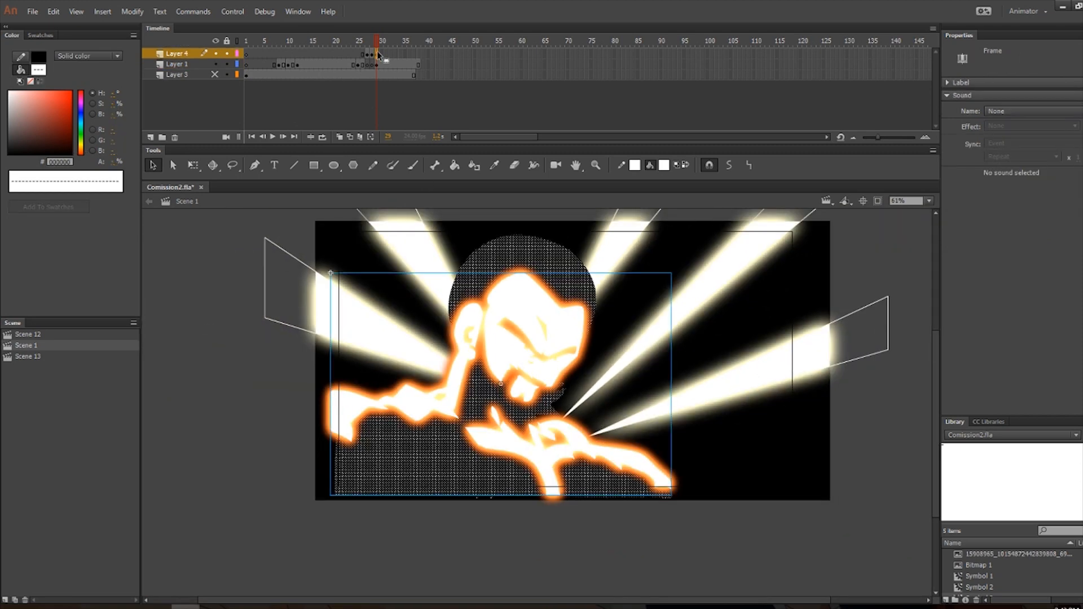
{"action": "left_click", "coordinate": [372, 55]}
{"action": "left_click", "coordinate": [363, 55]}
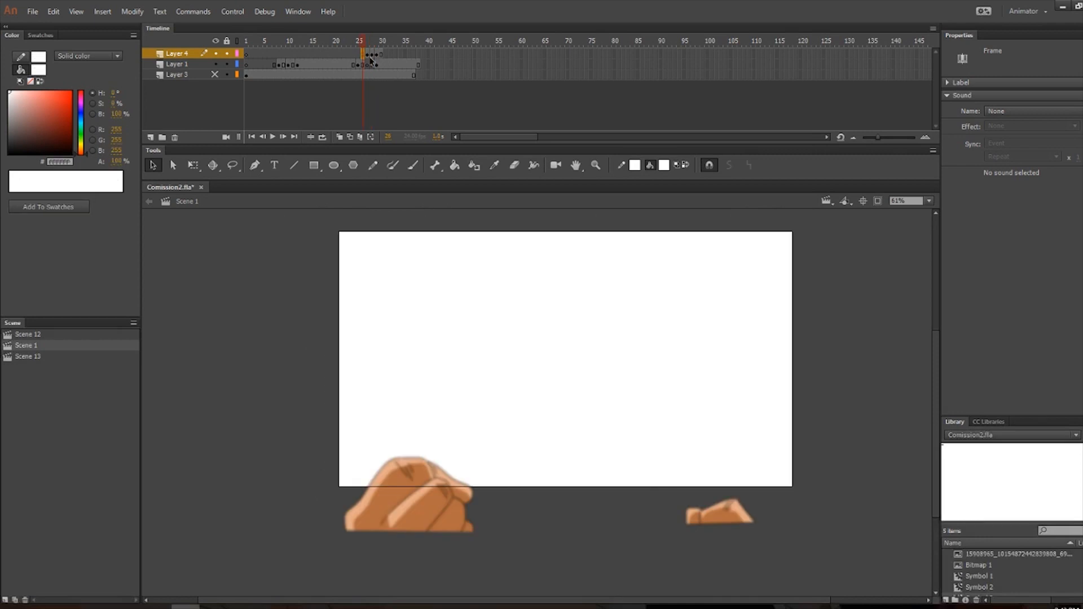
{"action": "left_click", "coordinate": [367, 54]}
{"action": "left_click", "coordinate": [387, 55]}
{"action": "right_click", "coordinate": [158, 249]}
{"action": "left_click", "coordinate": [198, 294]}
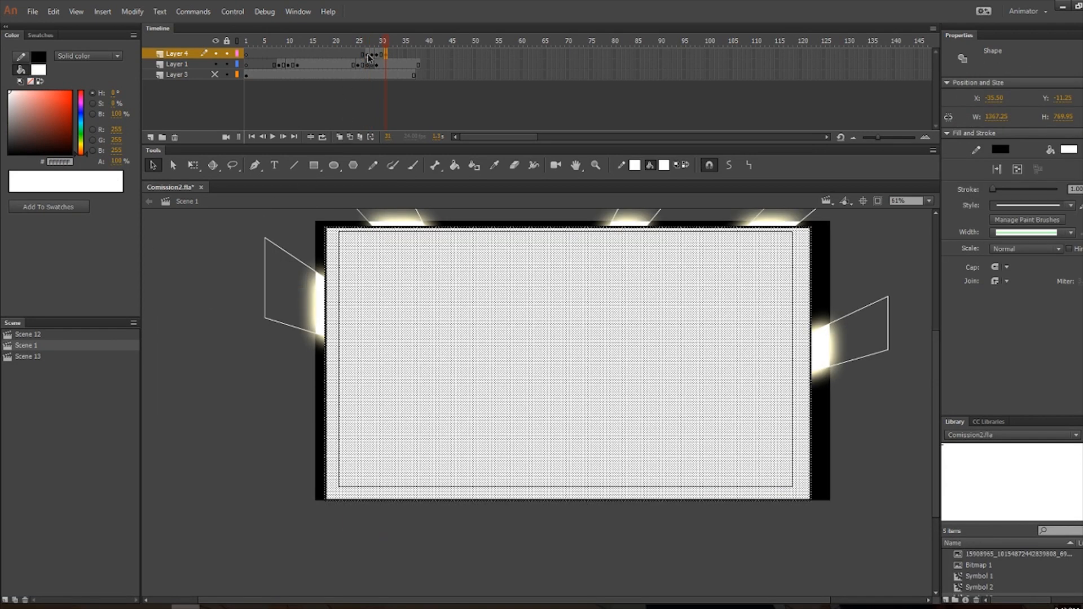
Insert a blank keyframe at frame 32 of Layer 1 to end the black background and rays.
{"action": "left_click", "coordinate": [388, 53]}
{"action": "left_click", "coordinate": [386, 64]}
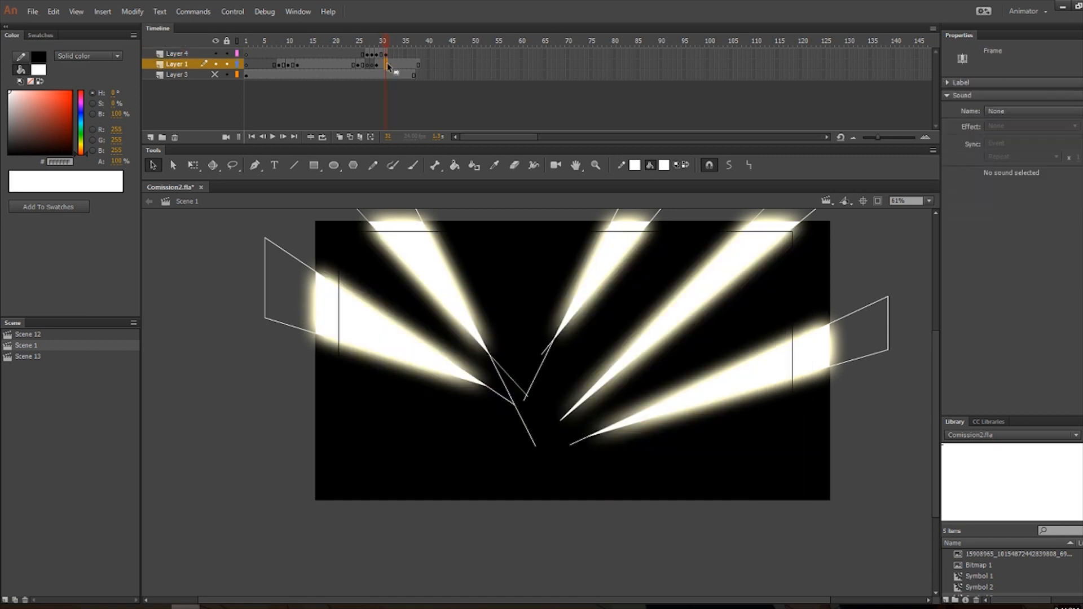
{"action": "left_click", "coordinate": [390, 64]}
{"action": "key", "text": "F7"}
{"action": "left_click", "coordinate": [381, 65]}
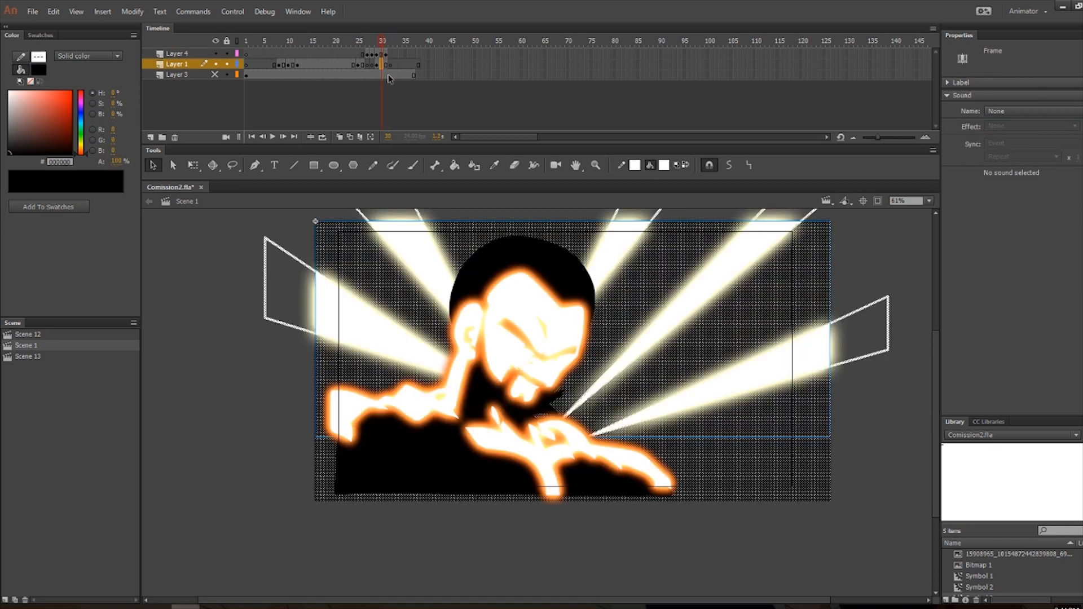
Make Layer 3 visible and check the character with the fists around frame 23.
{"action": "left_click", "coordinate": [389, 75]}
{"action": "left_click", "coordinate": [215, 75]}
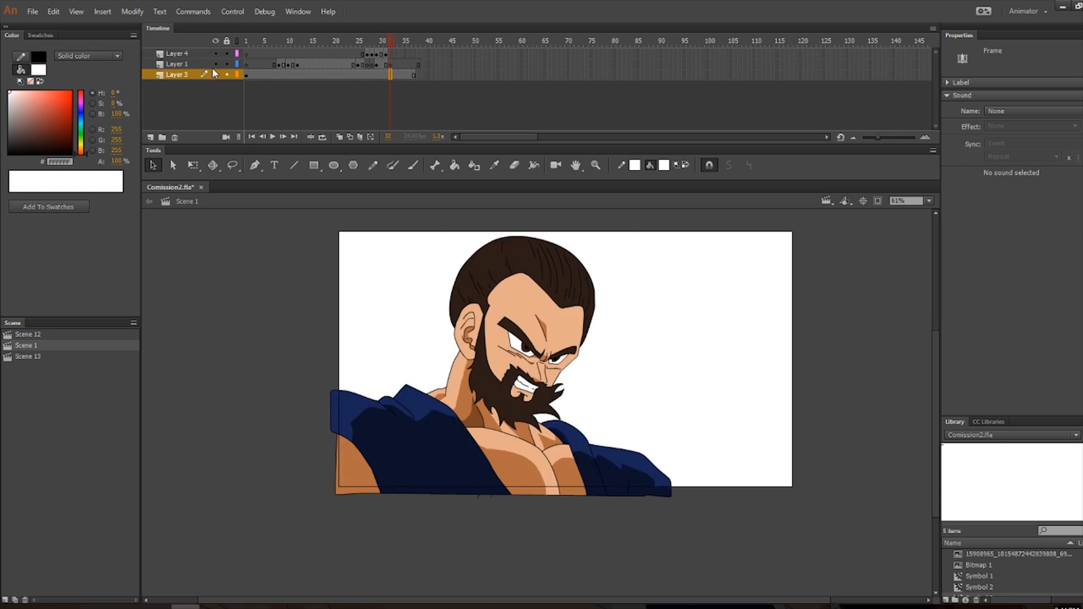
{"action": "left_click", "coordinate": [348, 77]}
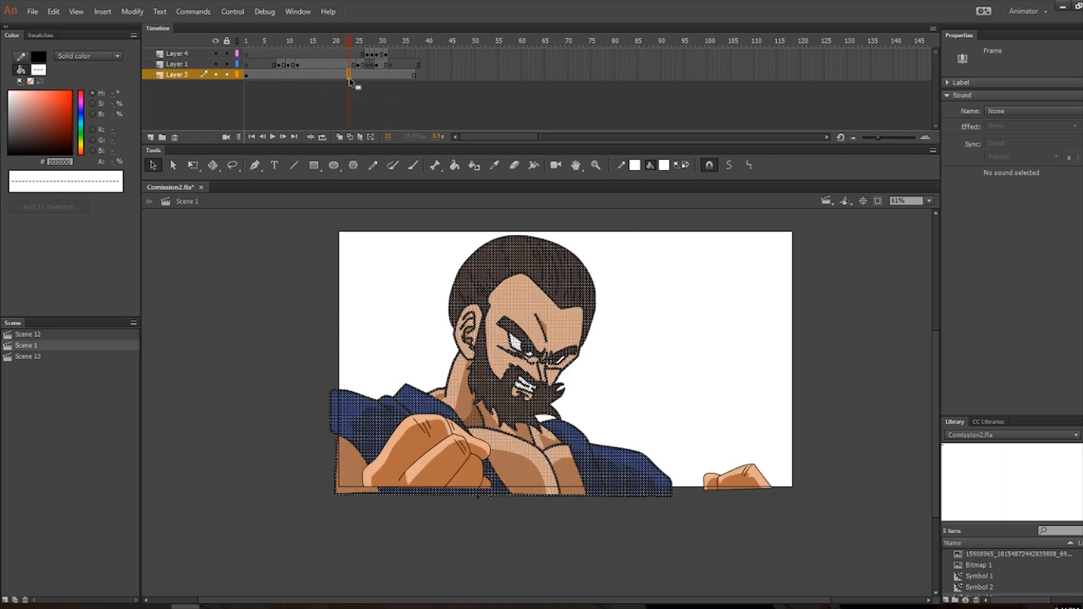
Give Layer 3 its own keyframe at frame 32 with the character artwork pasted in place.
{"action": "left_click", "coordinate": [390, 75]}
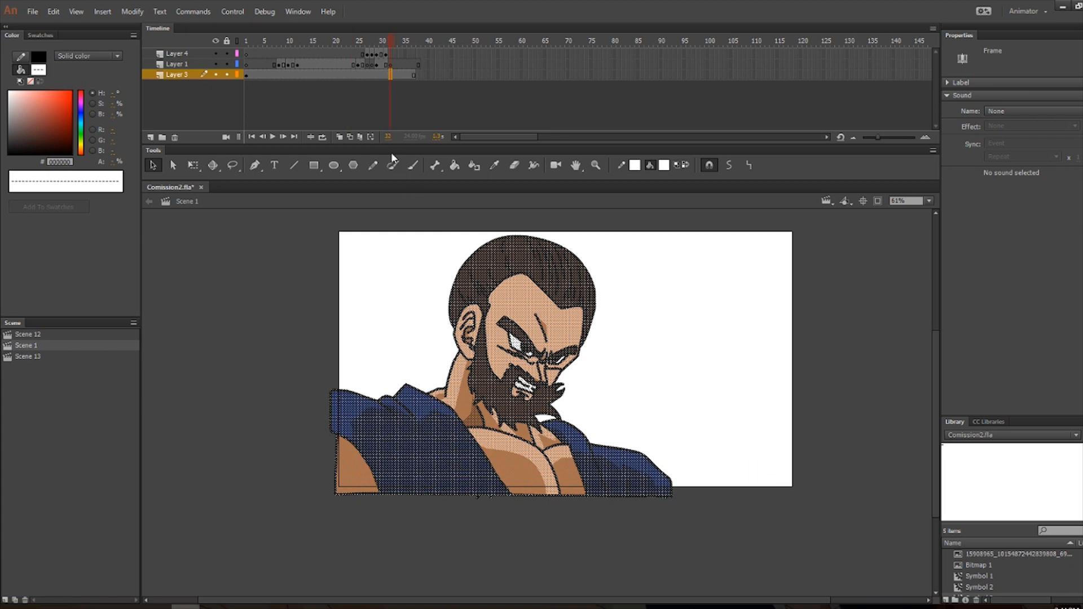
{"action": "key", "text": "ctrl+x"}
{"action": "right_click", "coordinate": [203, 236]}
{"action": "left_click", "coordinate": [244, 282]}
{"action": "left_click", "coordinate": [235, 235]}
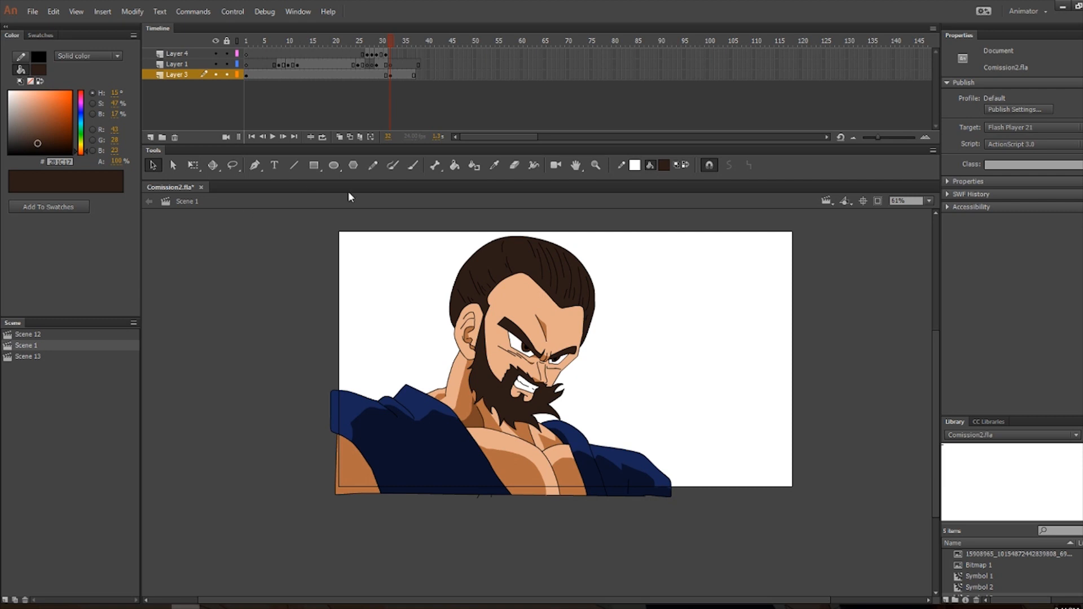
Delete the character's head down to the mouth from Layer 3 at frame 32, using two marquee selections.
{"action": "scroll", "coordinate": [536, 261], "scroll_direction": "up", "scroll_amount": 3}
{"action": "scroll", "coordinate": [515, 254], "scroll_direction": "down", "scroll_amount": 3}
{"action": "scroll", "coordinate": [411, 254], "scroll_direction": "up", "scroll_amount": 2}
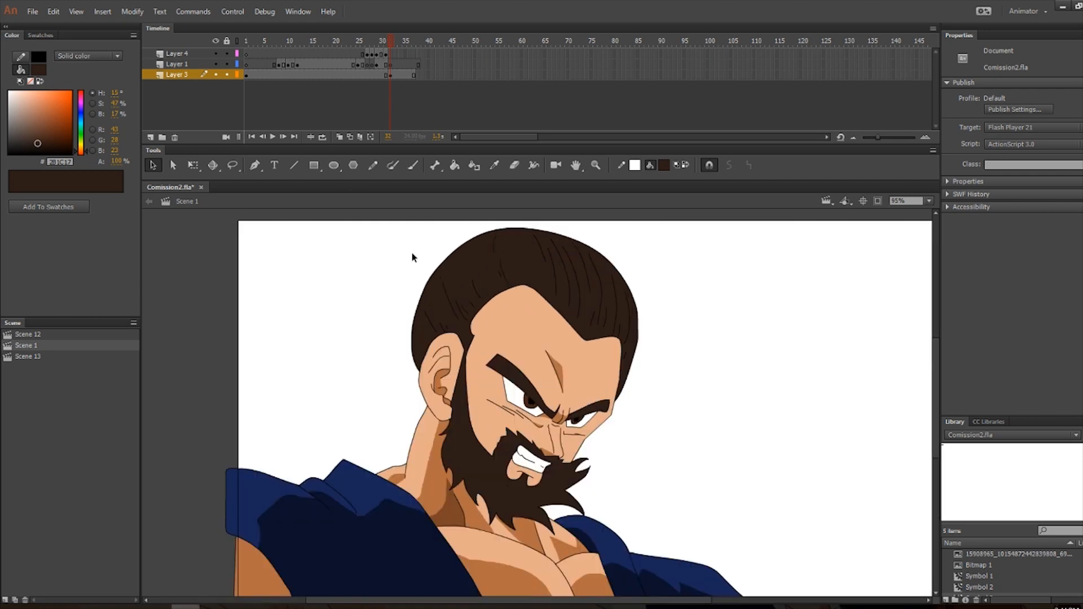
{"action": "scroll", "coordinate": [436, 274], "scroll_direction": "down", "scroll_amount": 2}
{"action": "scroll", "coordinate": [436, 274], "scroll_direction": "up", "scroll_amount": 3}
{"action": "scroll", "coordinate": [426, 454], "scroll_direction": "up", "scroll_amount": 2}
{"action": "left_click_drag", "start_coordinate": [336, 286], "coordinate": [789, 512]}
{"action": "scroll", "coordinate": [732, 495], "scroll_direction": "down", "scroll_amount": 3}
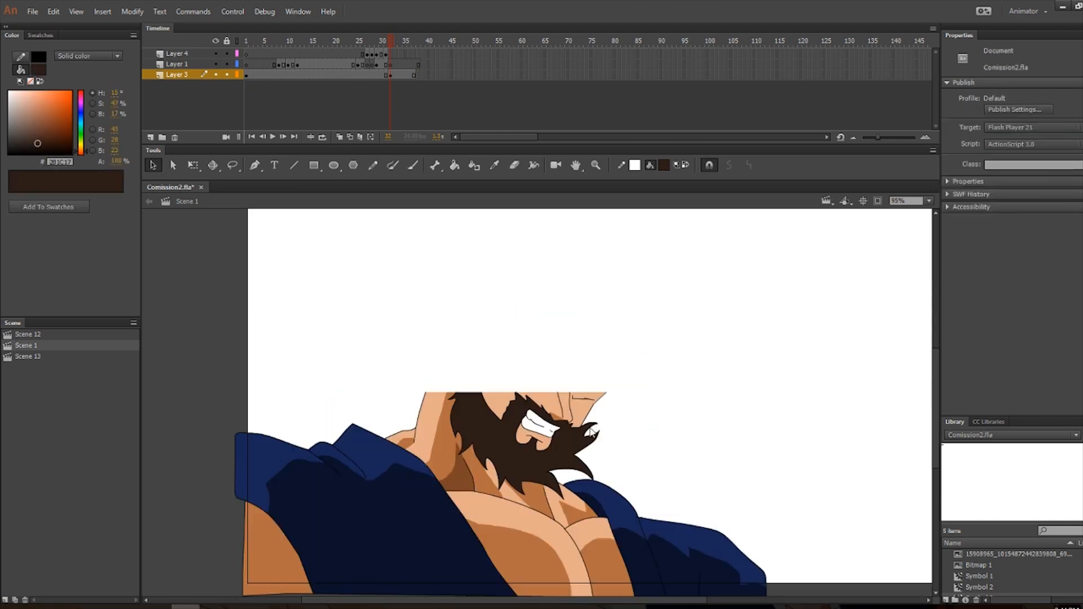
{"action": "scroll", "coordinate": [521, 423], "scroll_direction": "up", "scroll_amount": 2}
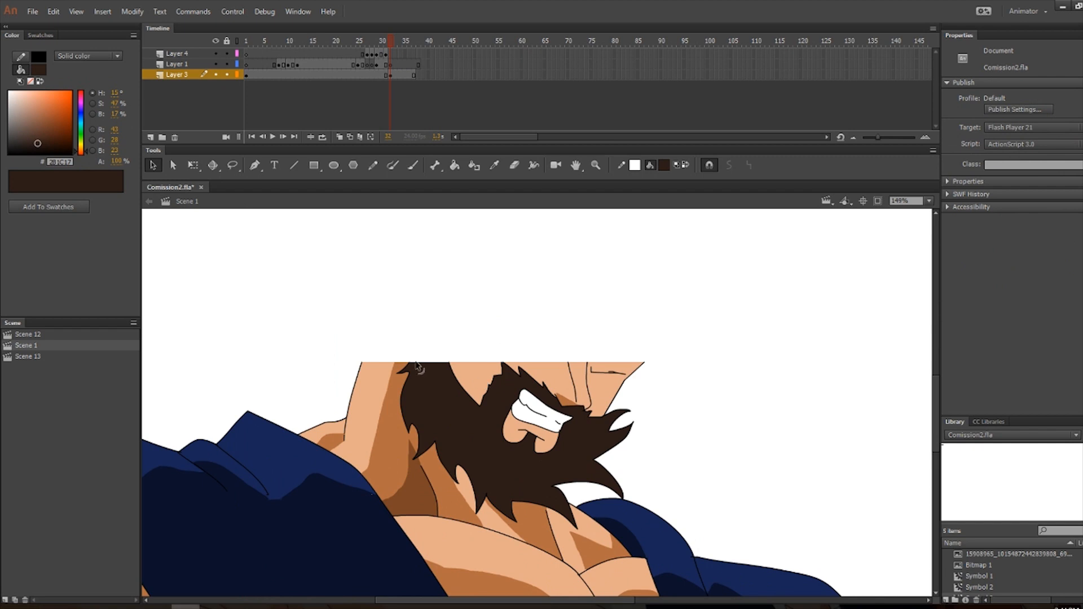
{"action": "left_click_drag", "start_coordinate": [297, 326], "coordinate": [668, 421]}
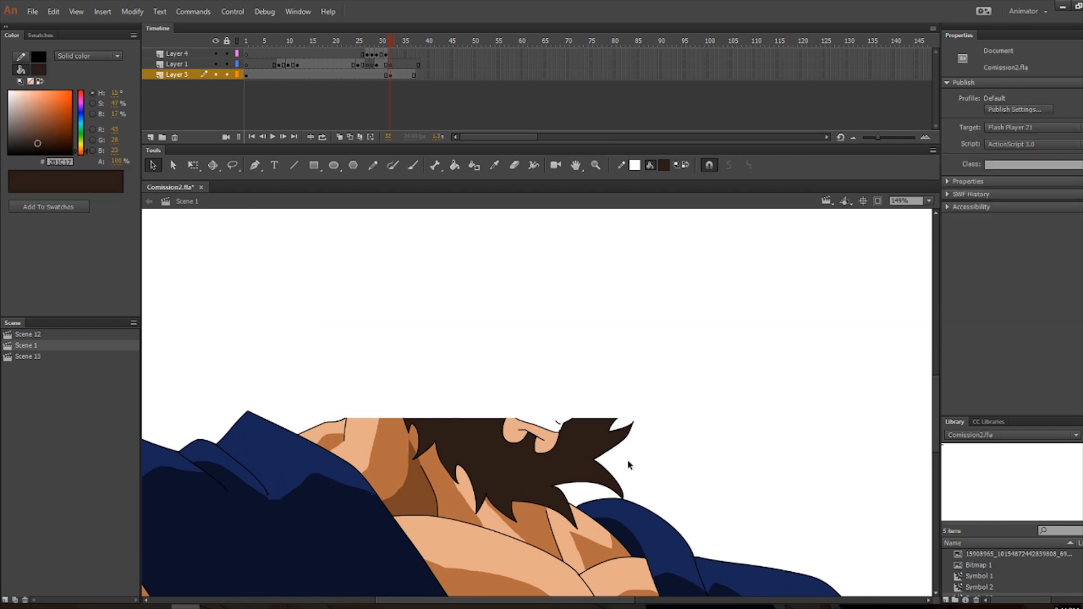
Delete the remaining beard fill and the mouth pieces inside it.
{"action": "left_click", "coordinate": [434, 441]}
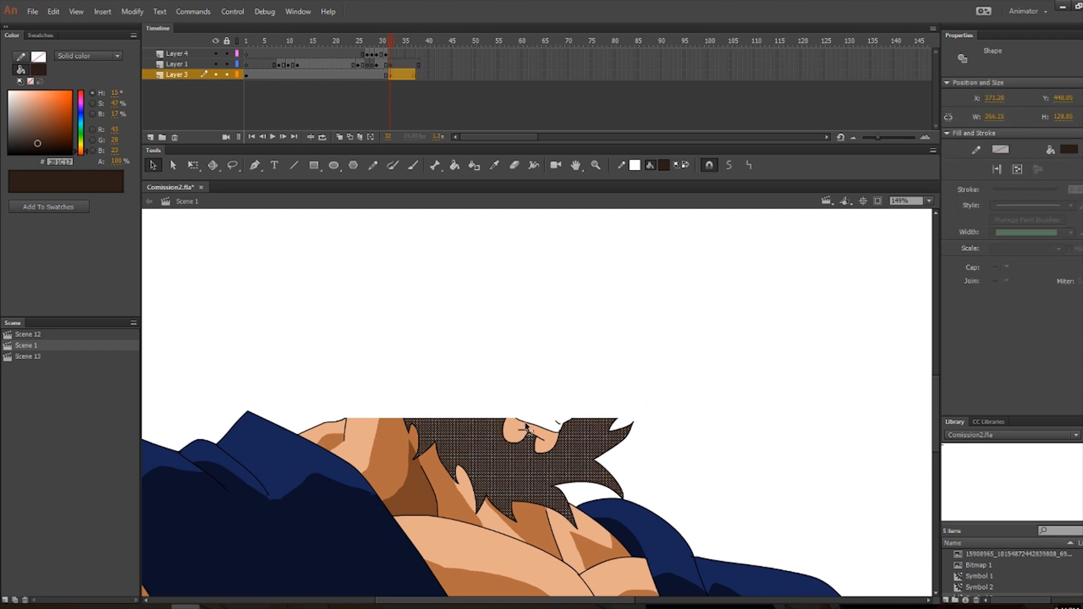
{"action": "key", "text": "Delete"}
{"action": "left_click_drag", "start_coordinate": [497, 384], "coordinate": [557, 440]}
{"action": "key", "text": "Delete"}
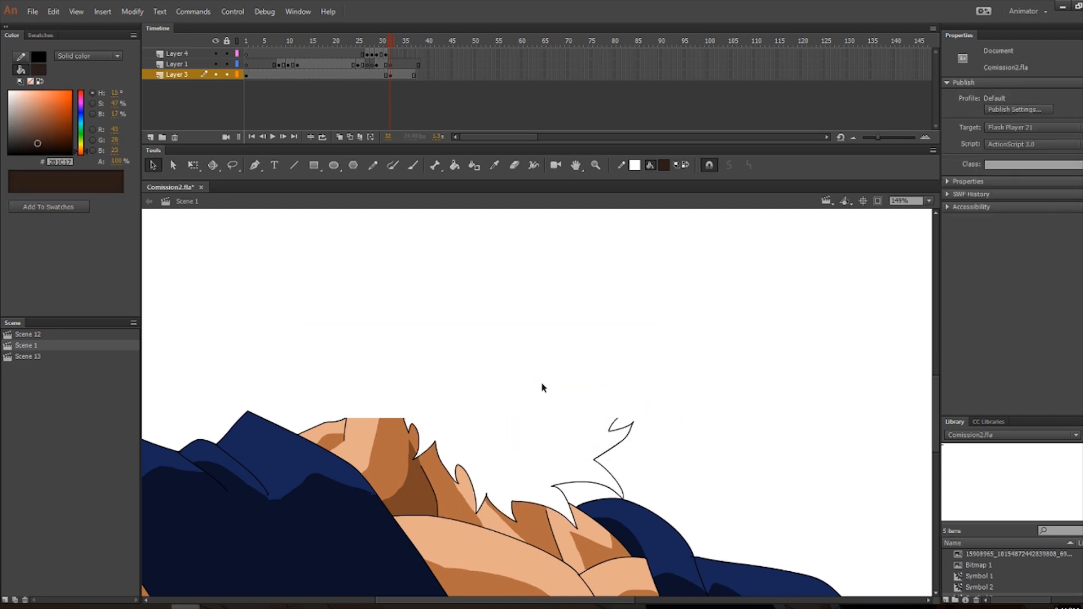
Delete the leftover beard outline segments, piece by piece, along the neck, chest and collar.
{"action": "left_click_drag", "start_coordinate": [550, 392], "coordinate": [702, 479]}
{"action": "key", "text": "Delete"}
{"action": "left_click", "coordinate": [596, 484]}
{"action": "key", "text": "Delete"}
{"action": "left_click", "coordinate": [622, 491]}
{"action": "key", "text": "Delete"}
{"action": "left_click", "coordinate": [622, 496]}
{"action": "key", "text": "Delete"}
{"action": "left_click", "coordinate": [557, 494]}
{"action": "key", "text": "Delete"}
{"action": "left_click", "coordinate": [575, 522]}
{"action": "key", "text": "Delete"}
{"action": "left_click", "coordinate": [547, 506]}
{"action": "key", "text": "Delete"}
{"action": "left_click", "coordinate": [512, 510]}
{"action": "key", "text": "Delete"}
{"action": "left_click", "coordinate": [506, 515]}
{"action": "key", "text": "Delete"}
{"action": "left_click", "coordinate": [486, 499]}
{"action": "key", "text": "Delete"}
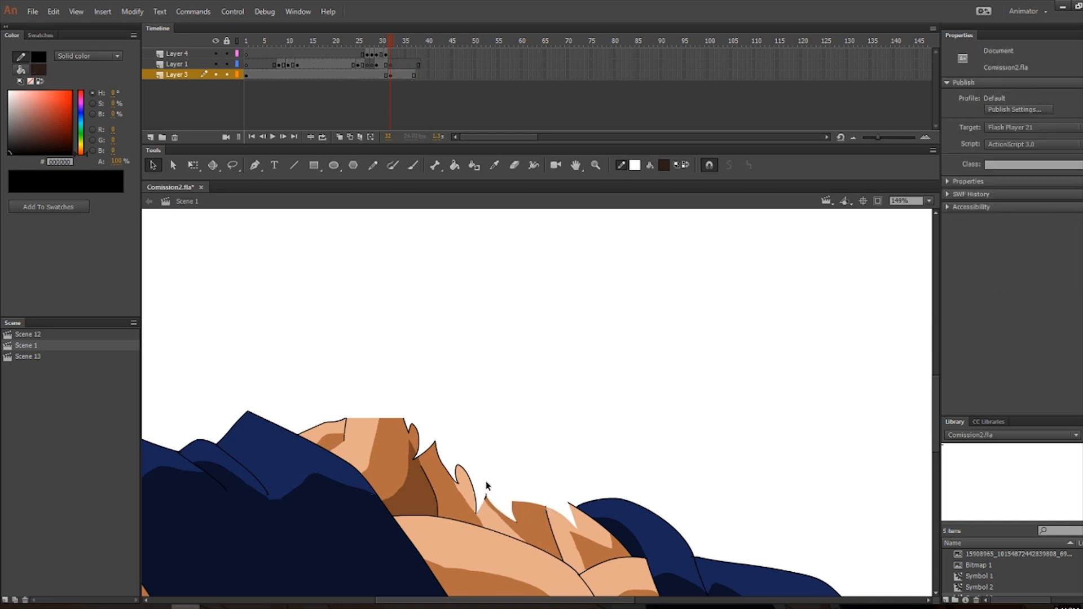
{"action": "left_click", "coordinate": [488, 501]}
{"action": "key", "text": "Delete"}
{"action": "left_click", "coordinate": [488, 498]}
{"action": "key", "text": "Delete"}
{"action": "left_click", "coordinate": [472, 499]}
{"action": "key", "text": "Delete"}
{"action": "left_click", "coordinate": [457, 475]}
{"action": "key", "text": "Delete"}
{"action": "left_click", "coordinate": [437, 451]}
{"action": "key", "text": "Delete"}
{"action": "left_click", "coordinate": [460, 479]}
{"action": "key", "text": "Delete"}
{"action": "scroll", "coordinate": [462, 460], "scroll_direction": "down", "scroll_amount": 2}
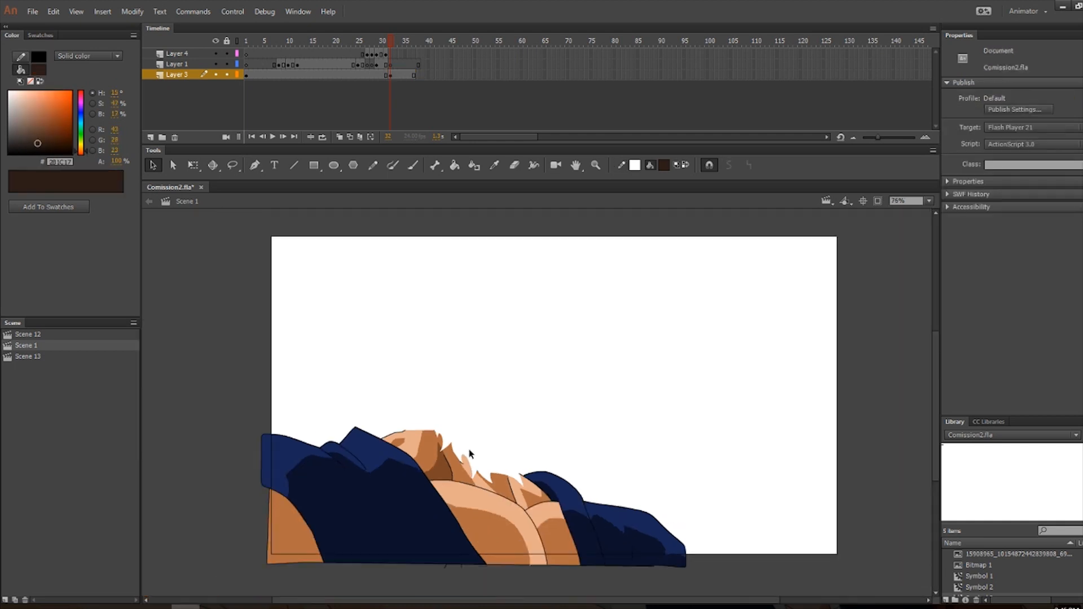
{"action": "scroll", "coordinate": [464, 449], "scroll_direction": "down", "scroll_amount": 2}
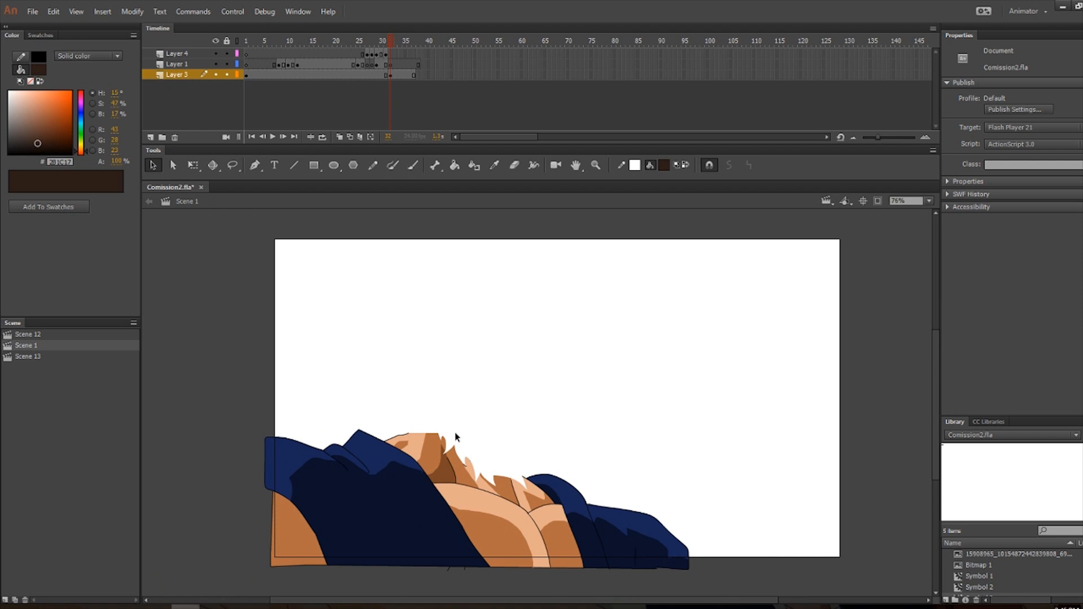
{"action": "scroll", "coordinate": [439, 377], "scroll_direction": "down", "scroll_amount": 1}
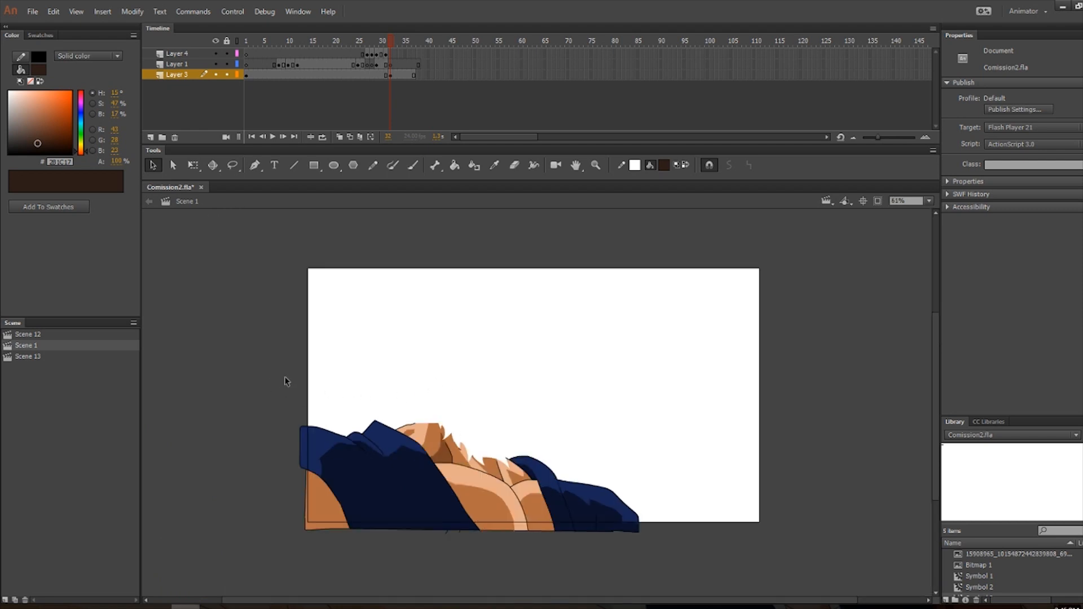
Nudge the headless torso artwork upward on Layer 3 at frame 32 and rotate it slightly counter-clockwise.
{"action": "left_click_drag", "start_coordinate": [254, 389], "coordinate": [657, 580]}
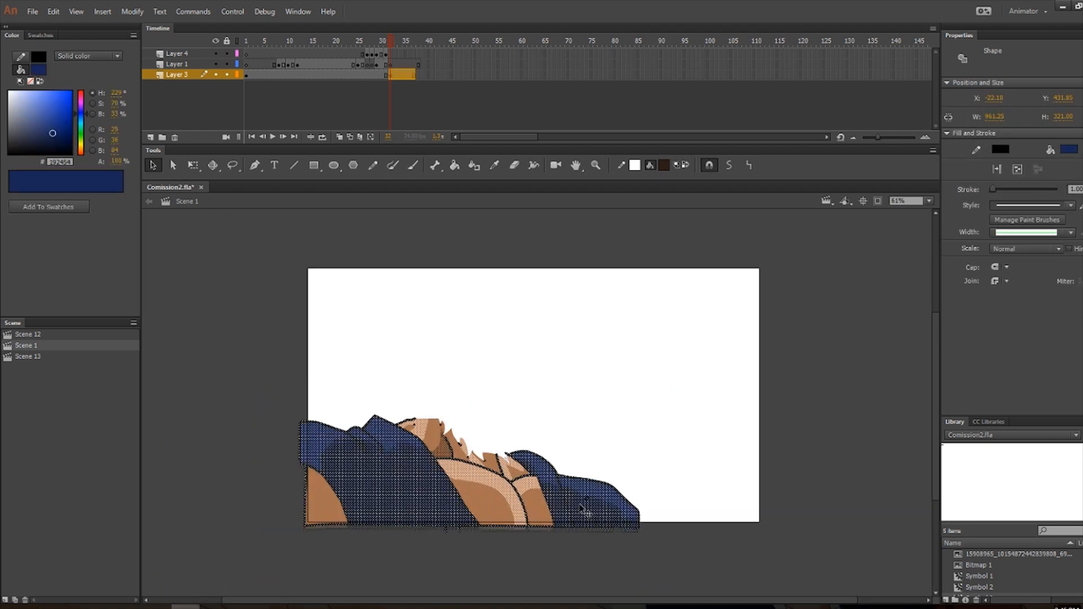
{"action": "left_click", "coordinate": [607, 447]}
{"action": "scroll", "coordinate": [491, 387], "scroll_direction": "down", "scroll_amount": 1}
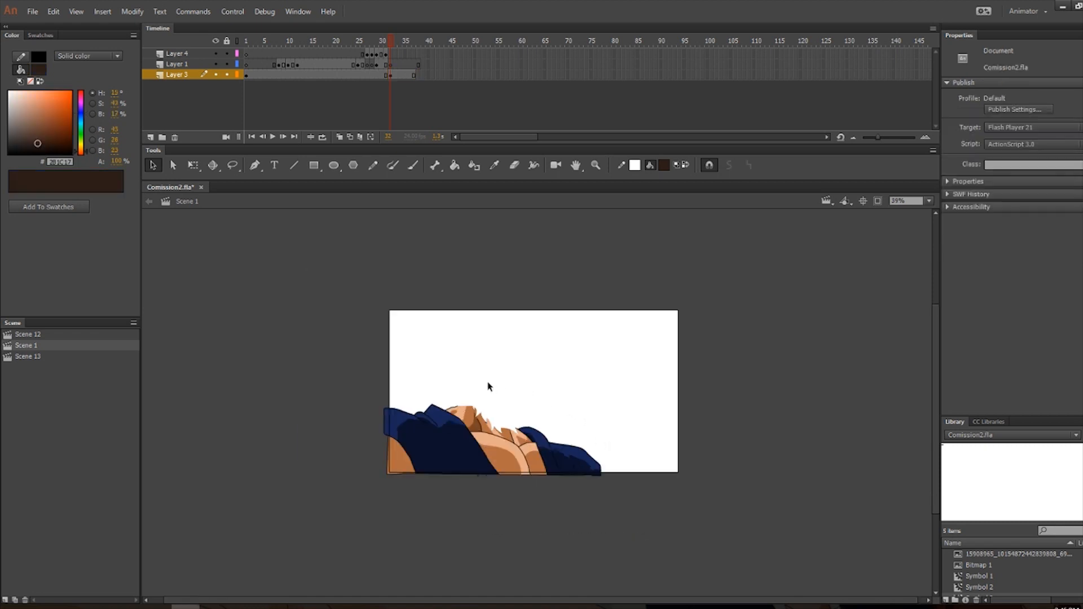
{"action": "scroll", "coordinate": [482, 389], "scroll_direction": "up", "scroll_amount": 1}
{"action": "left_click_drag", "start_coordinate": [279, 385], "coordinate": [809, 596]}
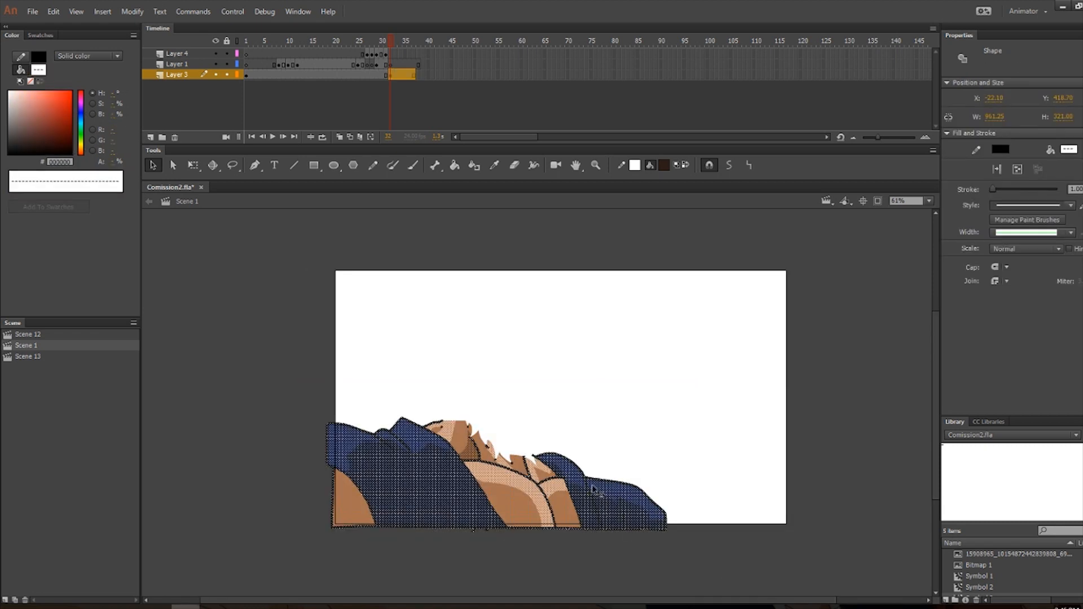
{"action": "scroll", "coordinate": [591, 484], "scroll_direction": "up", "scroll_amount": 2}
{"action": "key", "text": "q"}
{"action": "left_click_drag", "start_coordinate": [717, 380], "coordinate": [718, 375]}
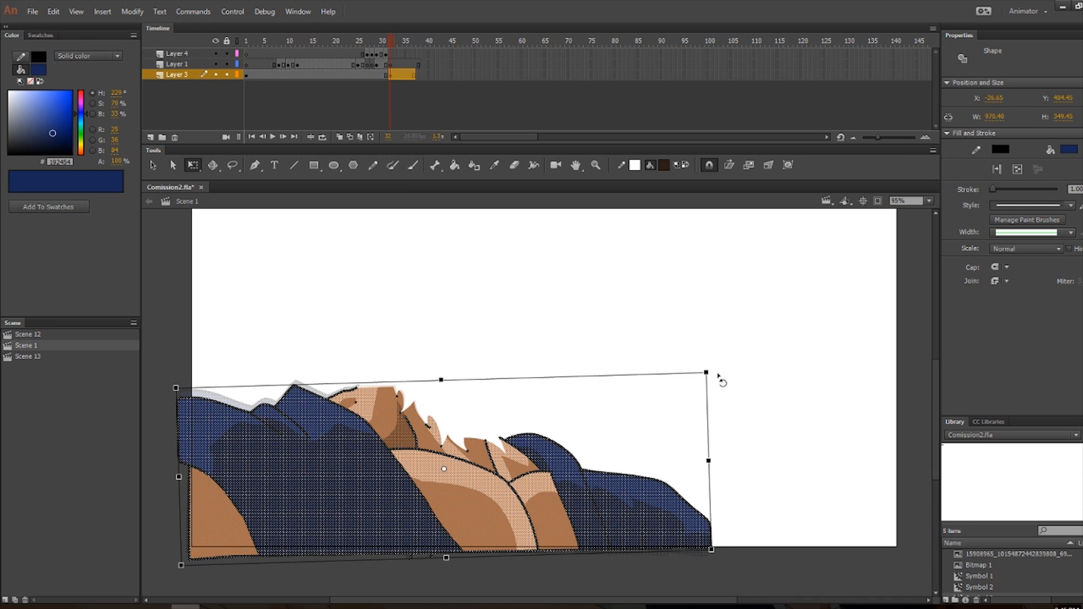
{"action": "left_click", "coordinate": [810, 364]}
{"action": "scroll", "coordinate": [745, 397], "scroll_direction": "down", "scroll_amount": 4}
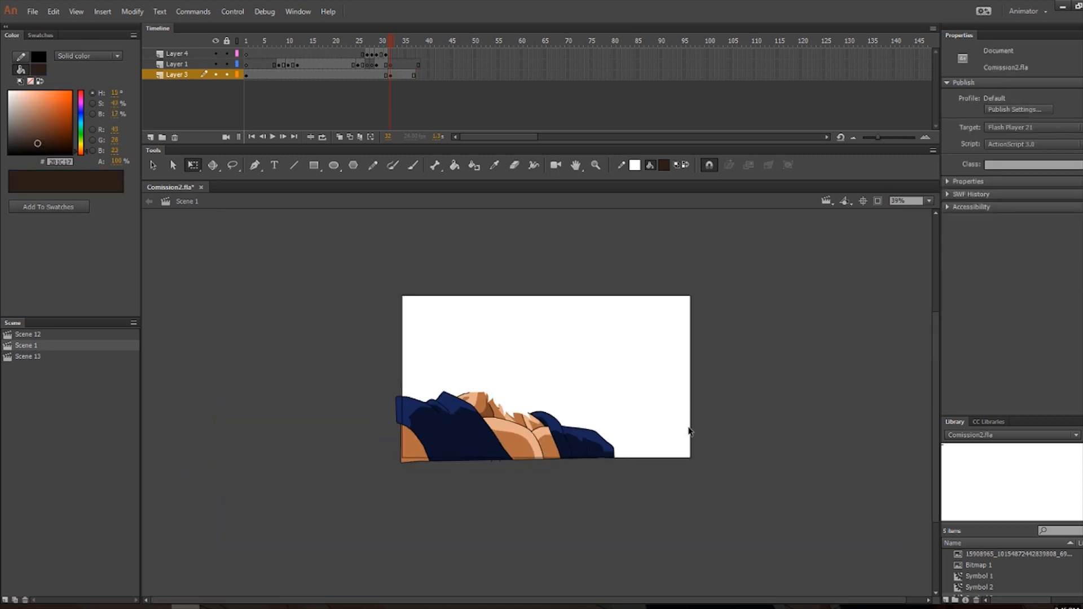
{"action": "scroll", "coordinate": [577, 336], "scroll_direction": "up", "scroll_amount": 1}
{"action": "scroll", "coordinate": [536, 352], "scroll_direction": "up", "scroll_amount": 2}
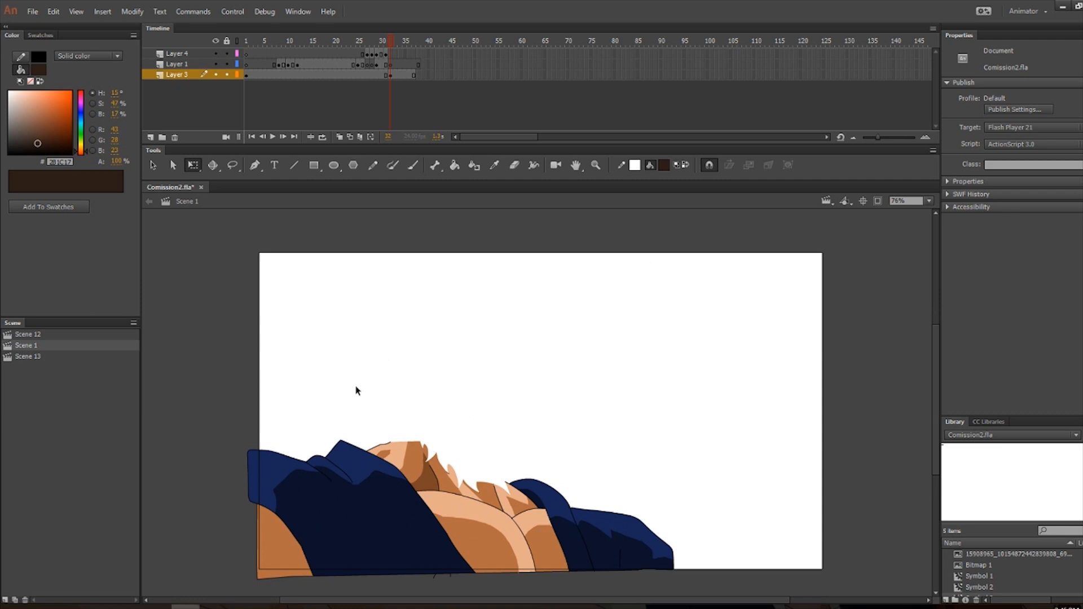
{"action": "scroll", "coordinate": [473, 455], "scroll_direction": "up", "scroll_amount": 1}
{"action": "scroll", "coordinate": [505, 458], "scroll_direction": "down", "scroll_amount": 2}
{"action": "scroll", "coordinate": [463, 451], "scroll_direction": "up", "scroll_amount": 3}
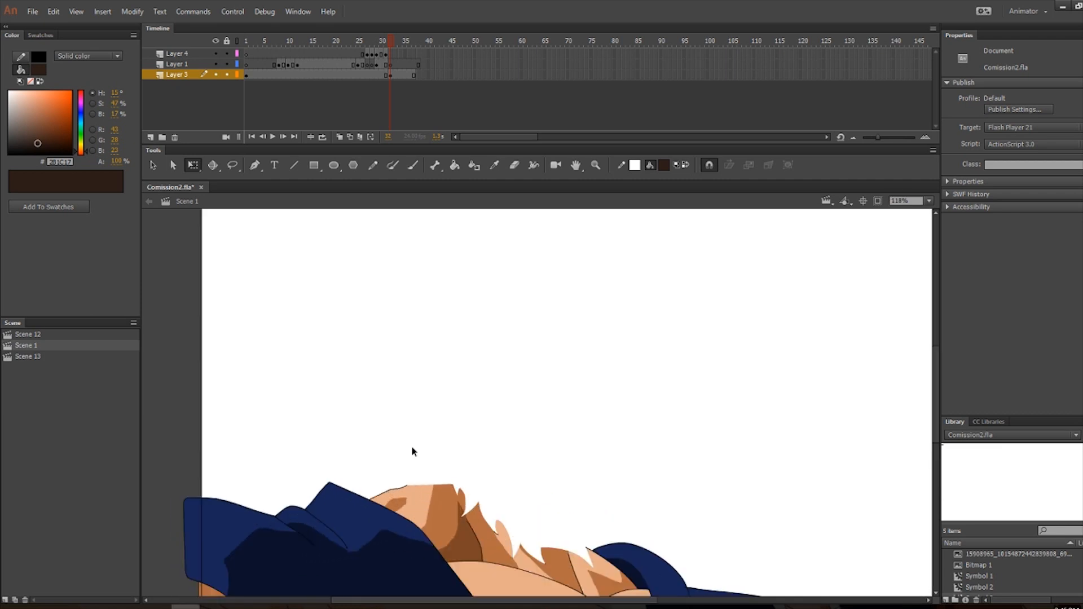
{"action": "scroll", "coordinate": [478, 454], "scroll_direction": "down", "scroll_amount": 1}
{"action": "scroll", "coordinate": [493, 424], "scroll_direction": "up", "scroll_amount": 1}
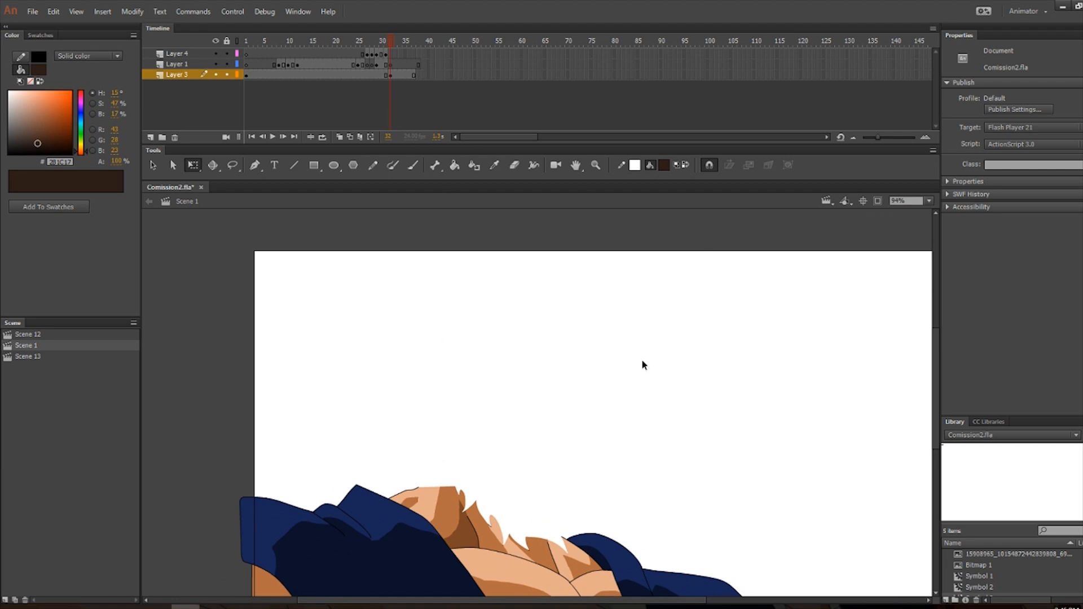
{"action": "scroll", "coordinate": [632, 362], "scroll_direction": "down", "scroll_amount": 3}
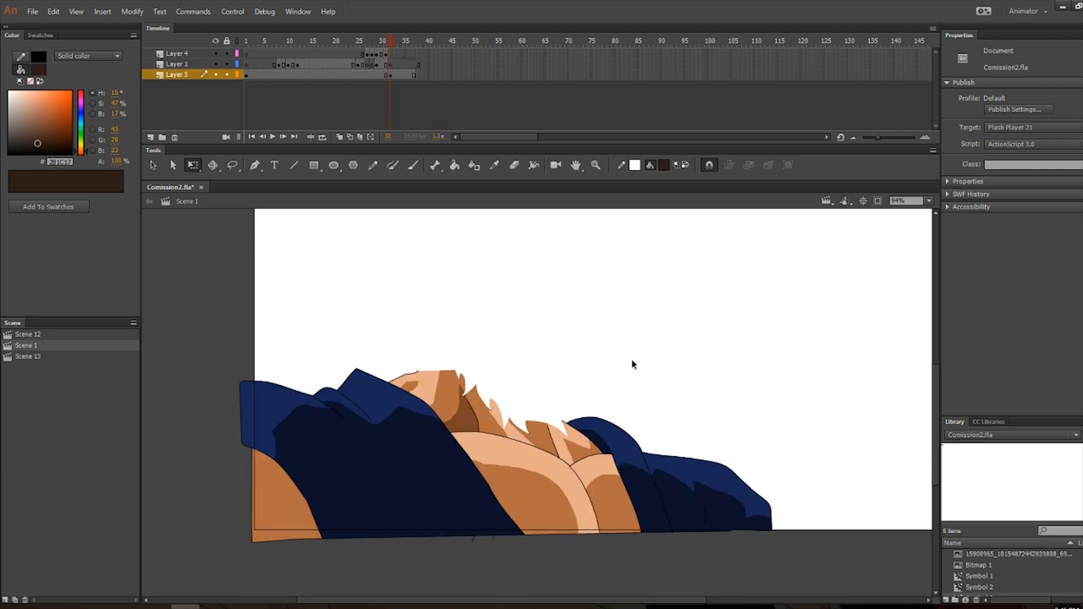
{"action": "scroll", "coordinate": [532, 325], "scroll_direction": "up", "scroll_amount": 3}
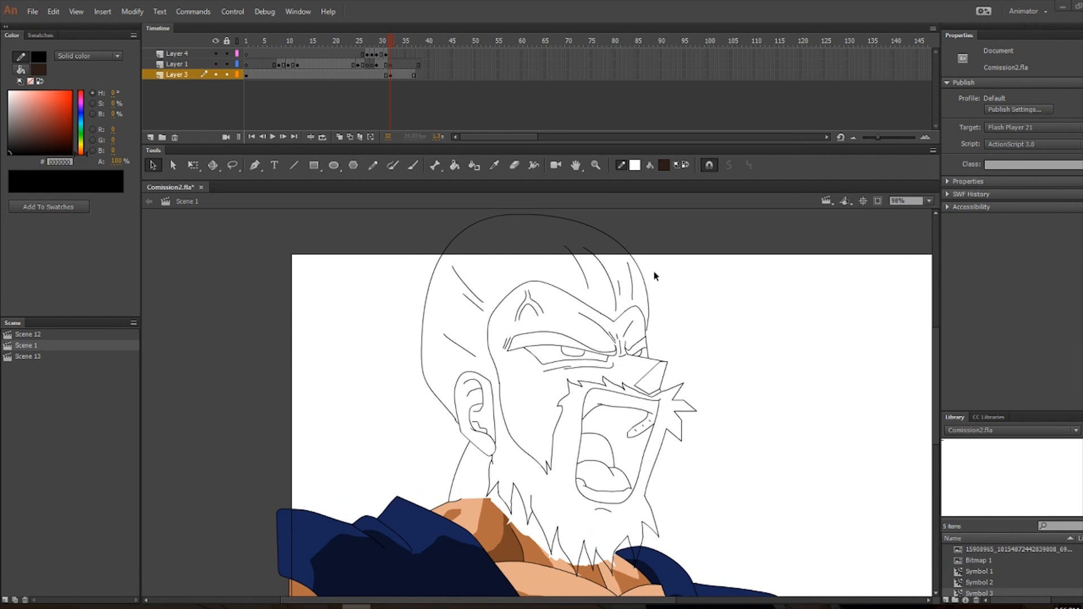
Copy the character artwork from frame 12 of Layer 3 and paste it in place in its own keyframe at frame 39.
{"action": "left_click", "coordinate": [297, 74]}
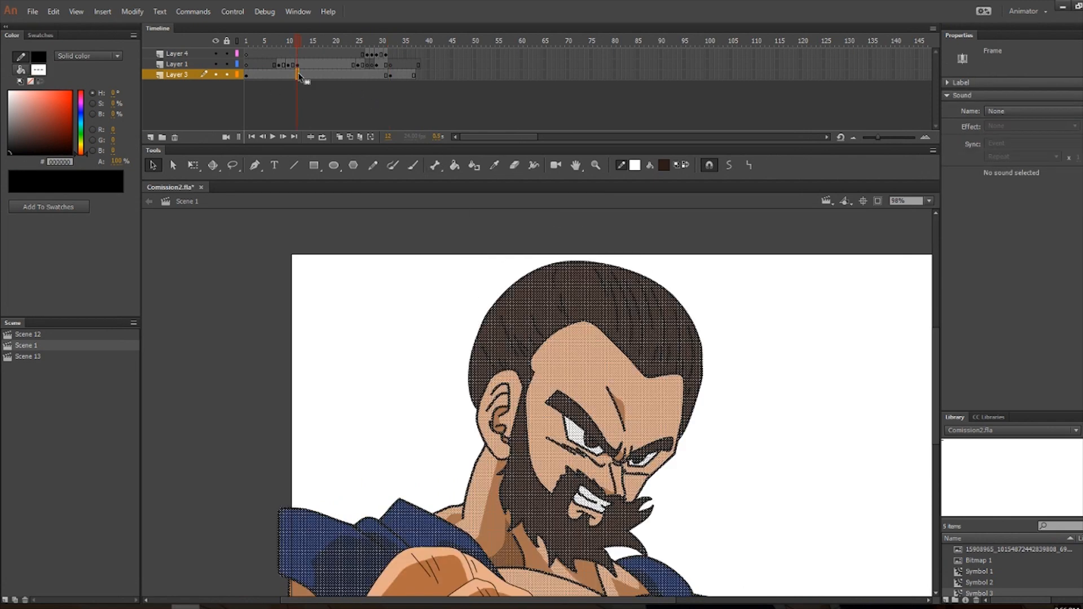
{"action": "left_click", "coordinate": [422, 76]}
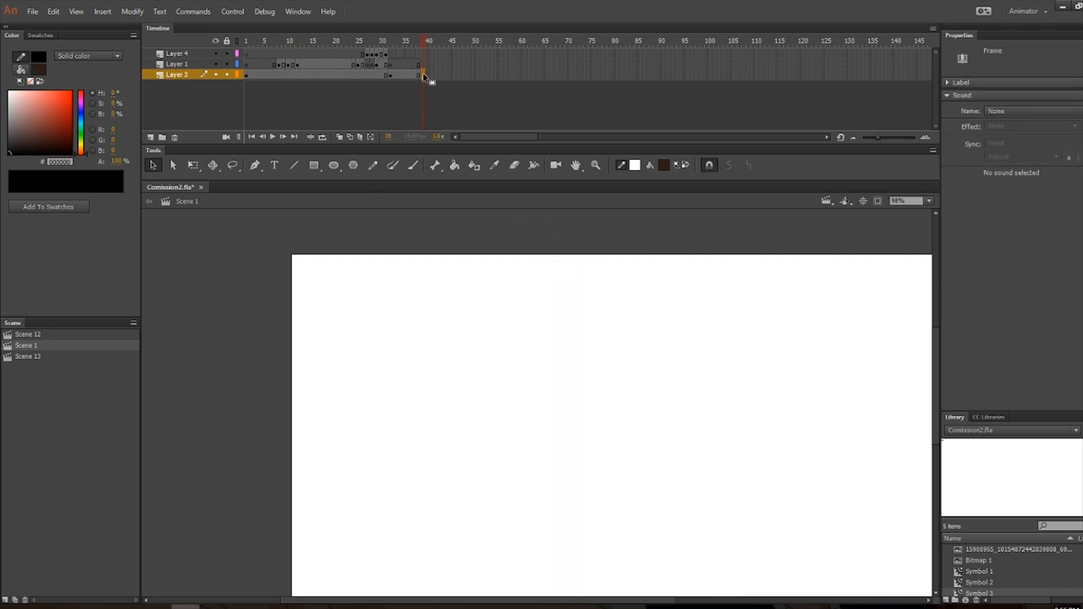
{"action": "right_click", "coordinate": [392, 250]}
{"action": "left_click", "coordinate": [419, 297]}
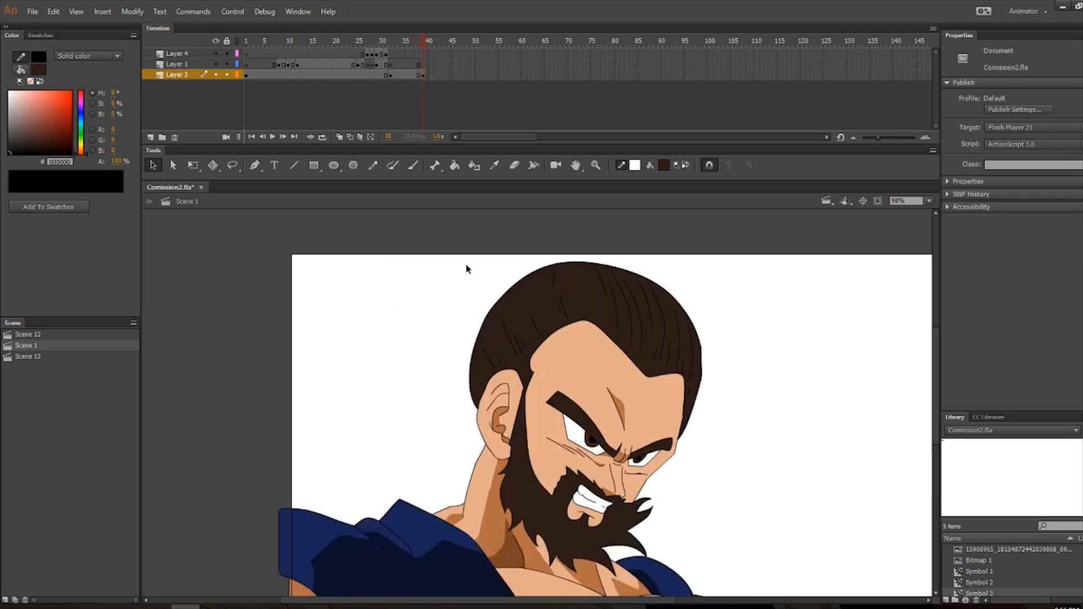
Flip between frames 38 and 39 to compare the shouting head drawing with the original character pose.
{"action": "key", "text": "comma"}
{"action": "key", "text": "period"}
{"action": "key", "text": "comma"}
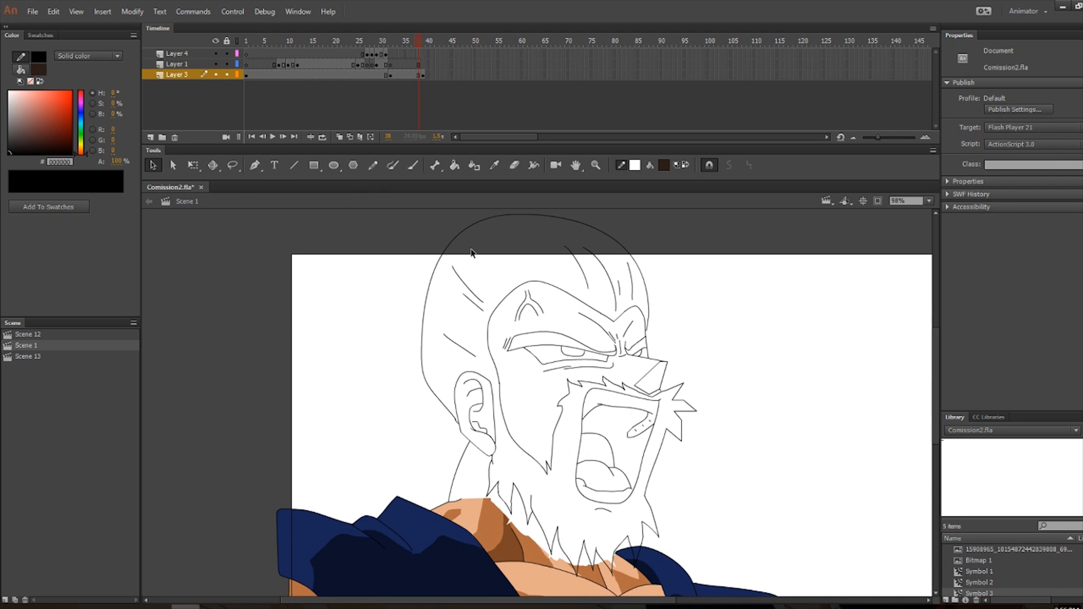
{"action": "key", "text": "comma"}
{"action": "scroll", "coordinate": [641, 347], "scroll_direction": "down", "scroll_amount": 3}
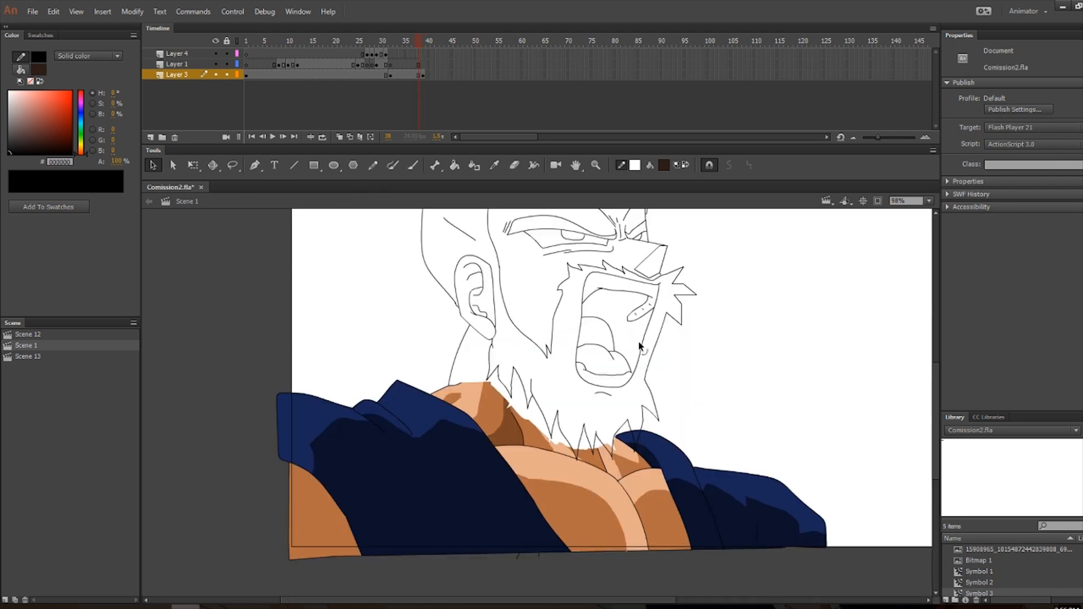
{"action": "scroll", "coordinate": [827, 303], "scroll_direction": "down", "scroll_amount": 2}
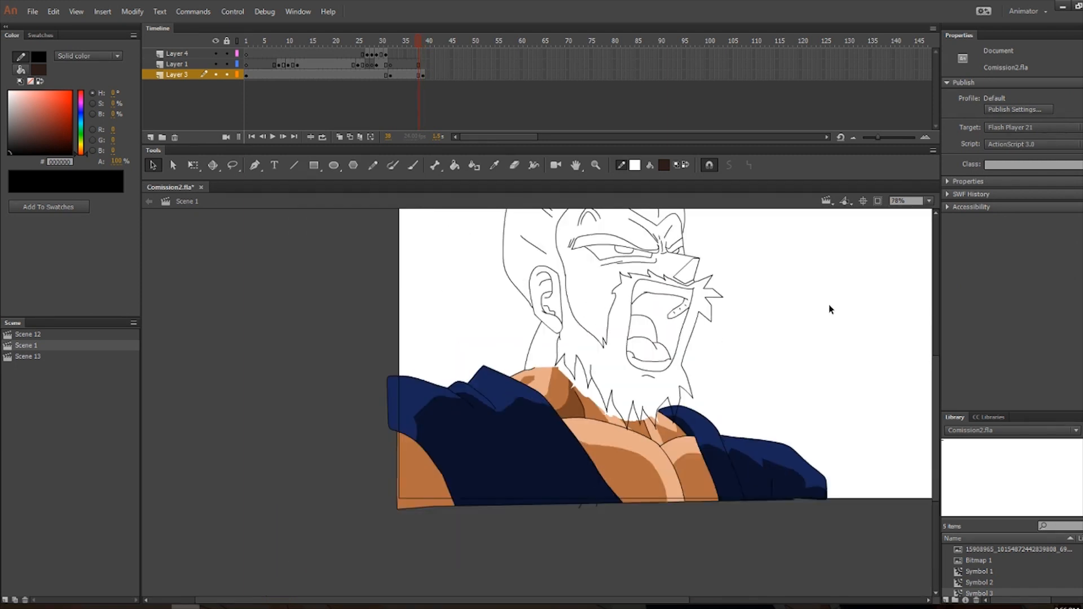
{"action": "scroll", "coordinate": [828, 304], "scroll_direction": "up", "scroll_amount": 2}
{"action": "scroll", "coordinate": [935, 354], "scroll_direction": "down", "scroll_amount": 2}
{"action": "key", "text": "comma"}
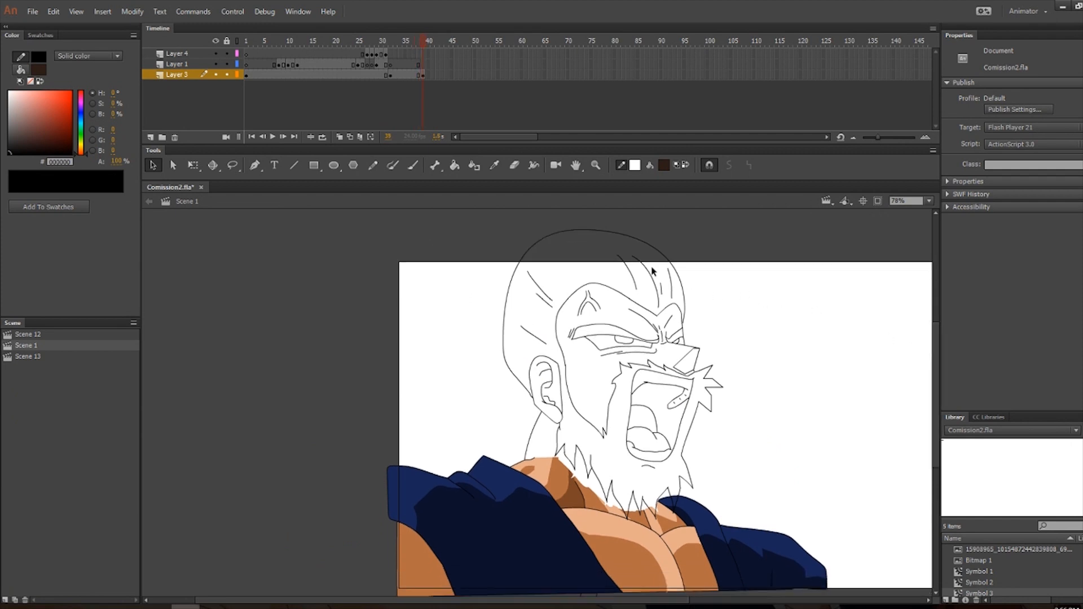
{"action": "key", "text": "comma"}
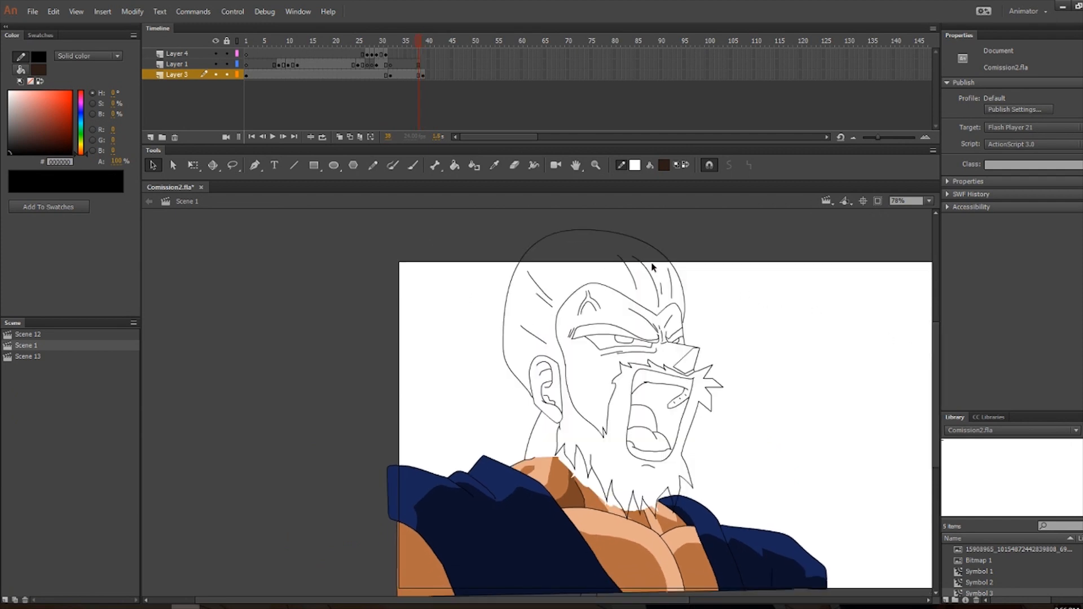
{"action": "key", "text": "period"}
{"action": "key", "text": "comma"}
{"action": "key", "text": "period"}
{"action": "key", "text": "comma"}
{"action": "key", "text": "period"}
{"action": "key", "text": "comma"}
{"action": "key", "text": "period"}
{"action": "key", "text": "comma"}
{"action": "key", "text": "period"}
{"action": "key", "text": "comma"}
Delete the neck-skin fill pieces inside the beard spike closest to the far collar at frame 38.
{"action": "scroll", "coordinate": [571, 453], "scroll_direction": "up", "scroll_amount": 1}
{"action": "scroll", "coordinate": [592, 493], "scroll_direction": "down", "scroll_amount": 2}
{"action": "scroll", "coordinate": [602, 537], "scroll_direction": "up", "scroll_amount": 5}
{"action": "left_click", "coordinate": [632, 454]}
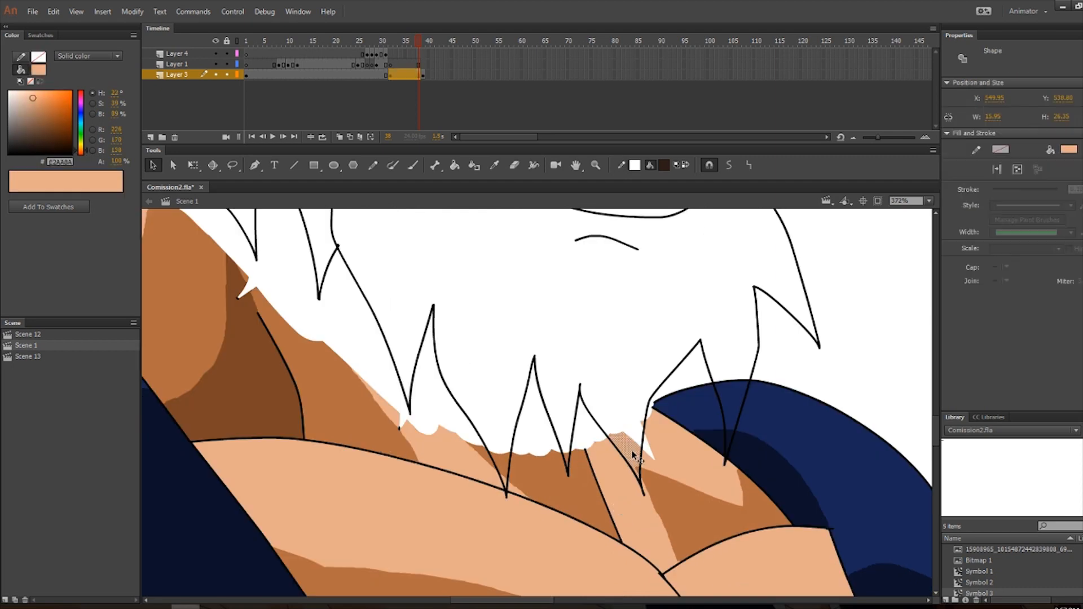
{"action": "key", "text": "Delete"}
{"action": "left_click", "coordinate": [637, 471]}
{"action": "key", "text": "Delete"}
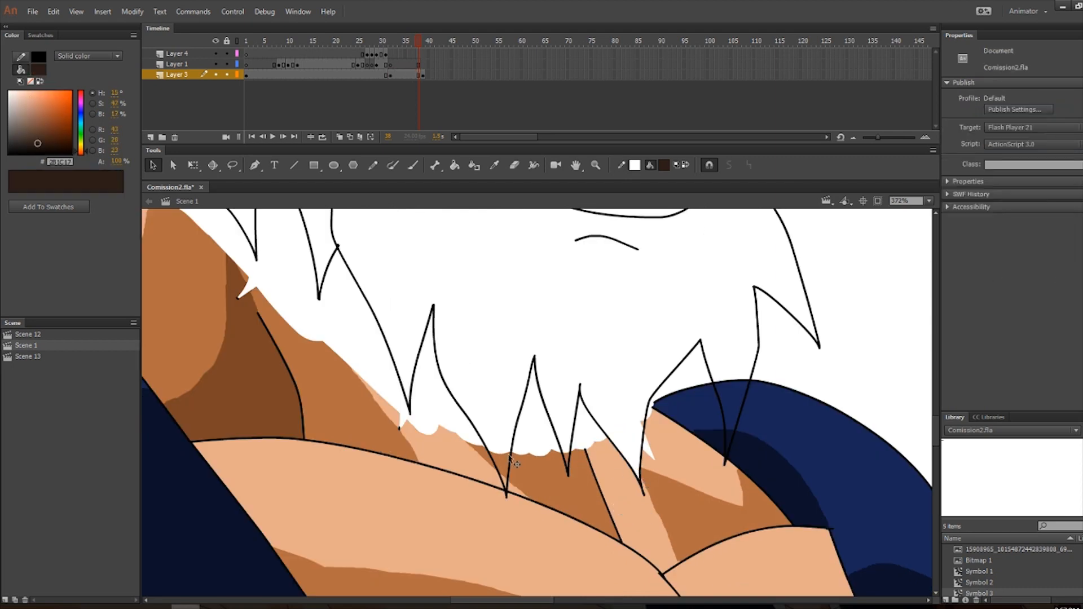
Delete the remaining skin fill pieces that lie inside the lower beard spikes over the chest.
{"action": "left_click", "coordinate": [497, 471]}
{"action": "left_click", "coordinate": [501, 464]}
{"action": "key", "text": "Delete"}
{"action": "left_click", "coordinate": [504, 482]}
{"action": "key", "text": "Delete"}
{"action": "left_click", "coordinate": [567, 457]}
{"action": "key", "text": "Delete"}
{"action": "left_click", "coordinate": [645, 424]}
{"action": "left_click", "coordinate": [648, 435]}
{"action": "key", "text": "Delete"}
Delete the stray line end where two beard outline strokes cross beside the jaw.
{"action": "scroll", "coordinate": [317, 352], "scroll_direction": "up", "scroll_amount": 3}
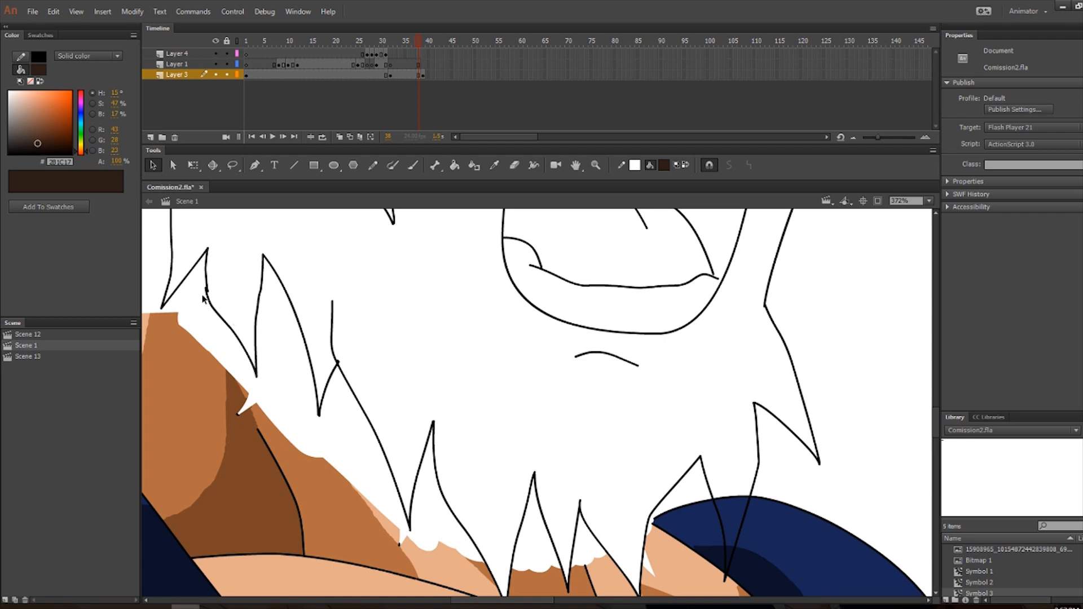
{"action": "left_click", "coordinate": [338, 362]}
{"action": "key", "text": "Delete"}
{"action": "scroll", "coordinate": [502, 360], "scroll_direction": "down", "scroll_amount": 6}
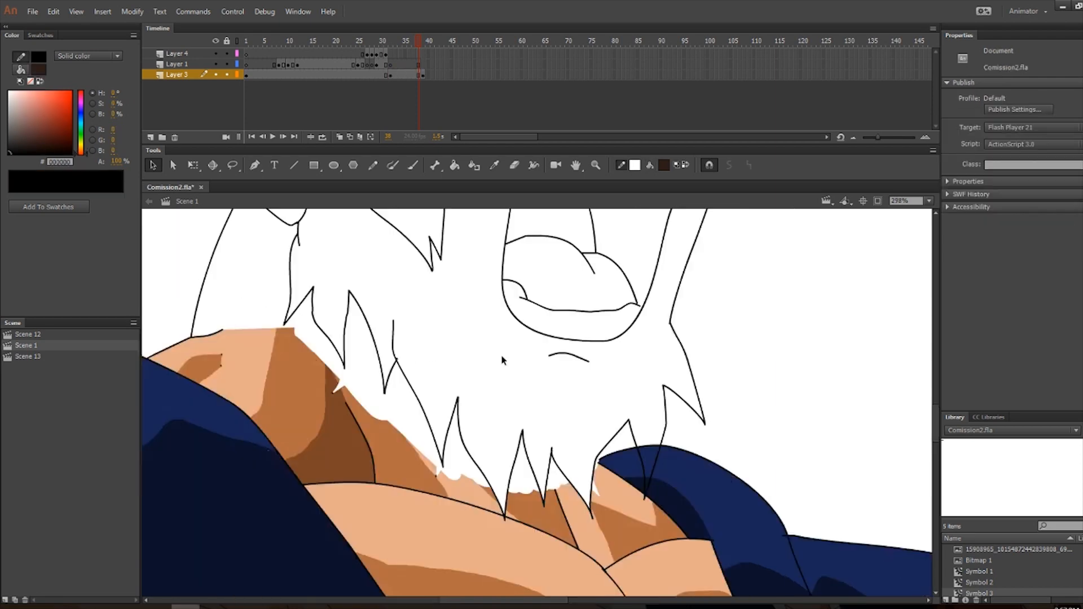
{"action": "scroll", "coordinate": [497, 341], "scroll_direction": "up", "scroll_amount": 3}
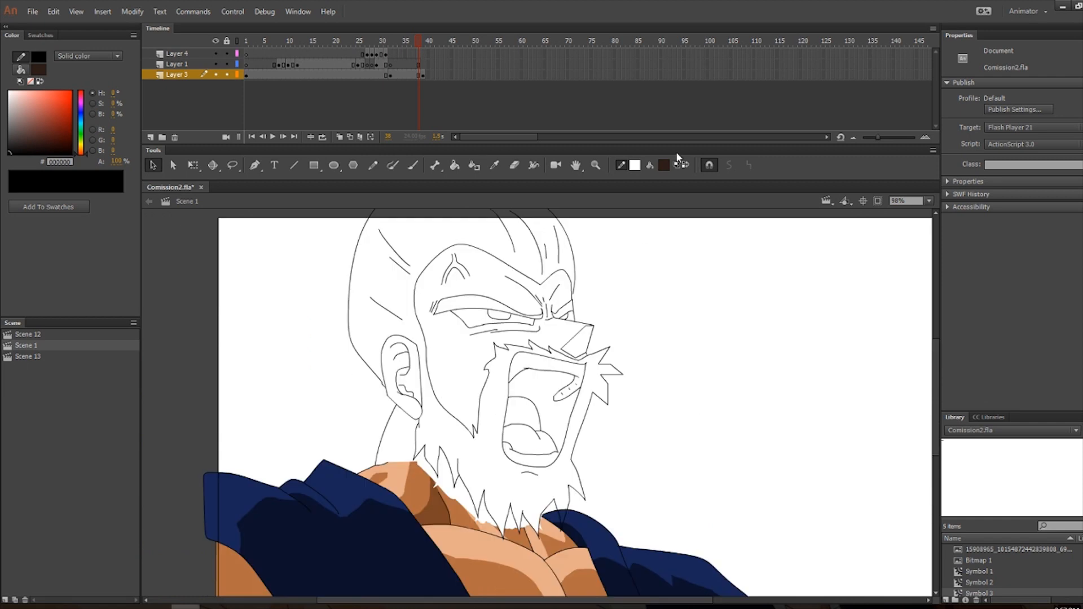
Set the fill colour to a pale blond yellow for the hair and beard.
{"action": "left_click", "coordinate": [668, 167]}
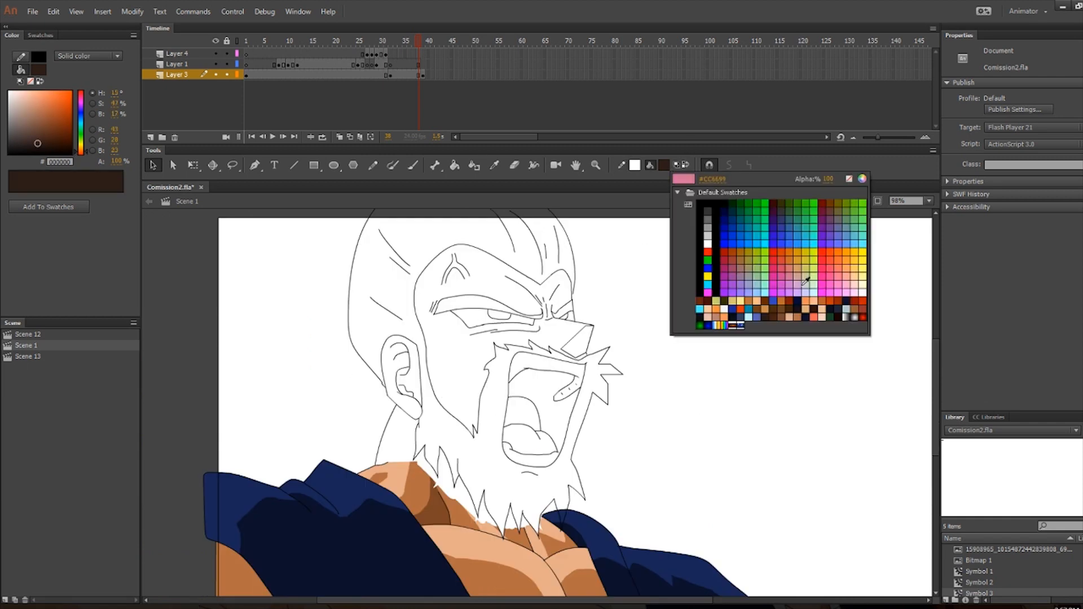
{"action": "left_click", "coordinate": [861, 273]}
{"action": "mouse_move", "coordinate": [37, 100]}
{"action": "left_mouse_down"}
{"action": "mouse_move", "coordinate": [26, 128]}
{"action": "mouse_move", "coordinate": [53, 101]}
{"action": "mouse_move", "coordinate": [33, 95]}
{"action": "left_mouse_up"}
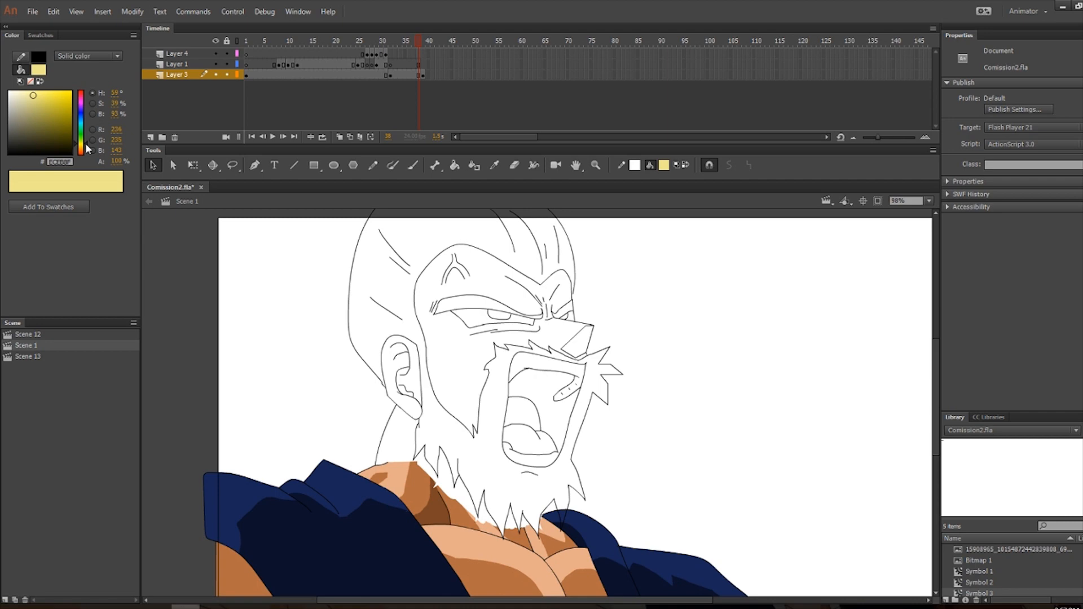
{"action": "left_click_drag", "start_coordinate": [88, 145], "coordinate": [86, 144]}
Fill the hair and beard of the shouting head with pale yellow using the Paint Bucket with gap closing enabled.
{"action": "scroll", "coordinate": [328, 285], "scroll_direction": "down", "scroll_amount": 2}
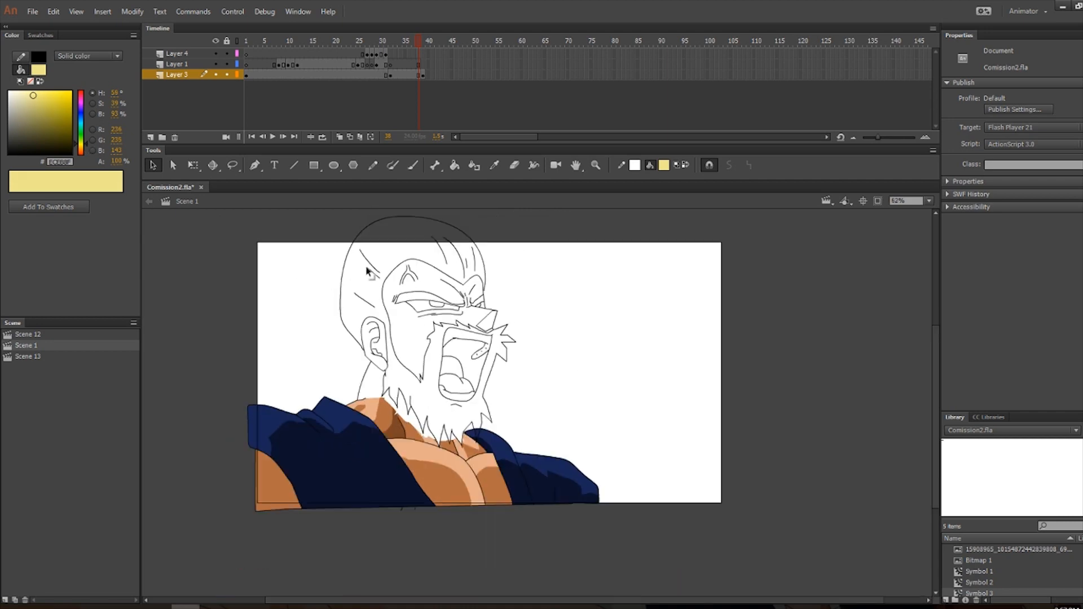
{"action": "scroll", "coordinate": [406, 264], "scroll_direction": "up", "scroll_amount": 2}
{"action": "key", "text": "k"}
{"action": "scroll", "coordinate": [373, 290], "scroll_direction": "down", "scroll_amount": 1}
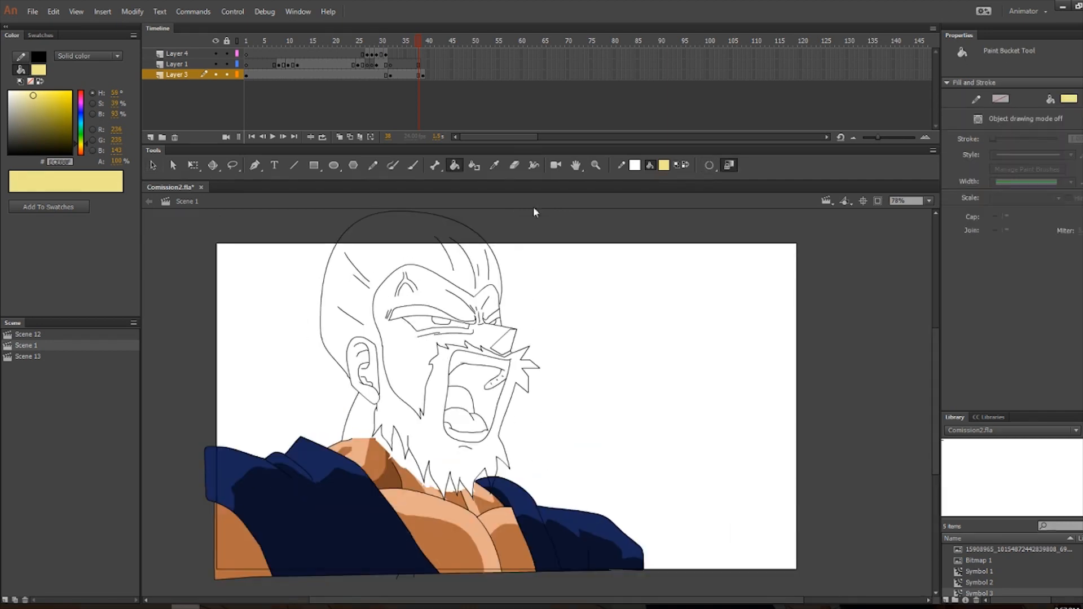
{"action": "left_click", "coordinate": [710, 170]}
{"action": "left_click", "coordinate": [761, 200]}
{"action": "left_click", "coordinate": [403, 243]}
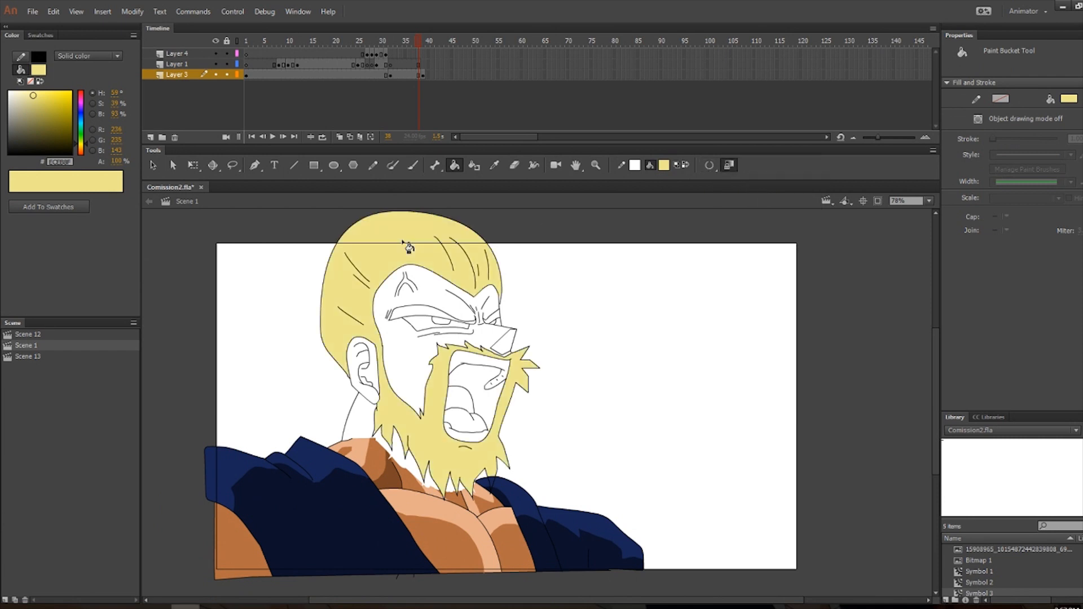
Try filling the hair with a darker mustard yellow, and undo the fill.
{"action": "scroll", "coordinate": [466, 368], "scroll_direction": "up", "scroll_amount": 1}
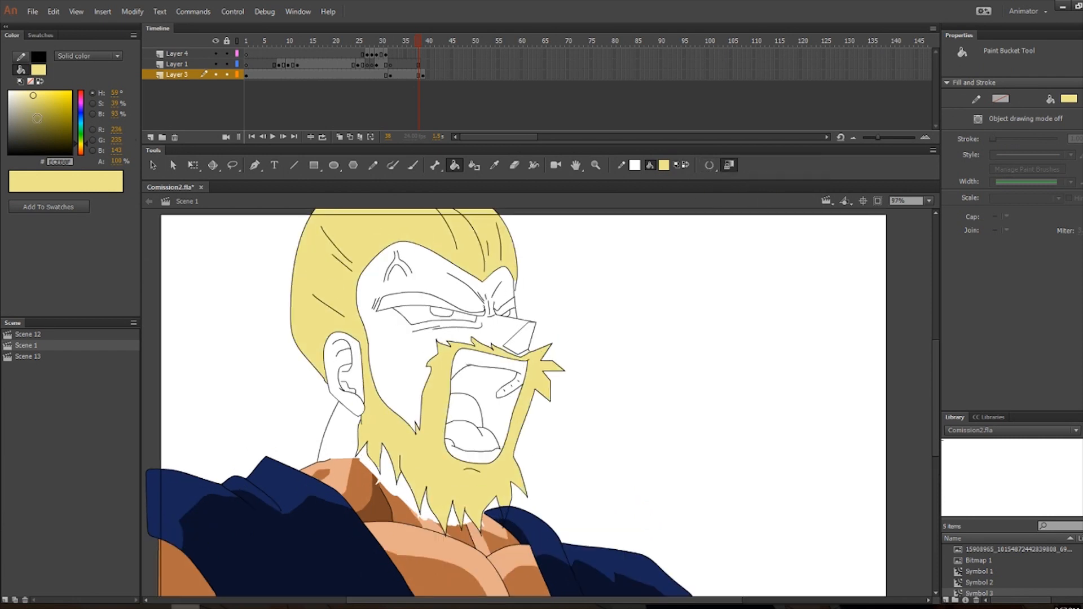
{"action": "left_click_drag", "start_coordinate": [36, 104], "coordinate": [40, 109]}
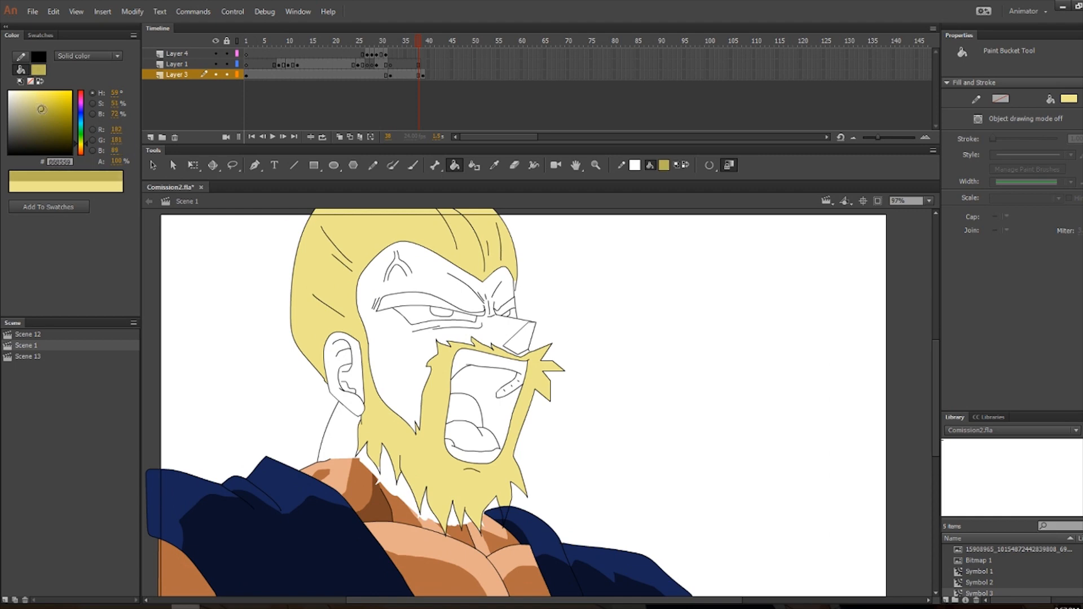
{"action": "left_click", "coordinate": [318, 273]}
{"action": "scroll", "coordinate": [324, 282], "scroll_direction": "down", "scroll_amount": 1}
{"action": "key", "text": "ctrl+z"}
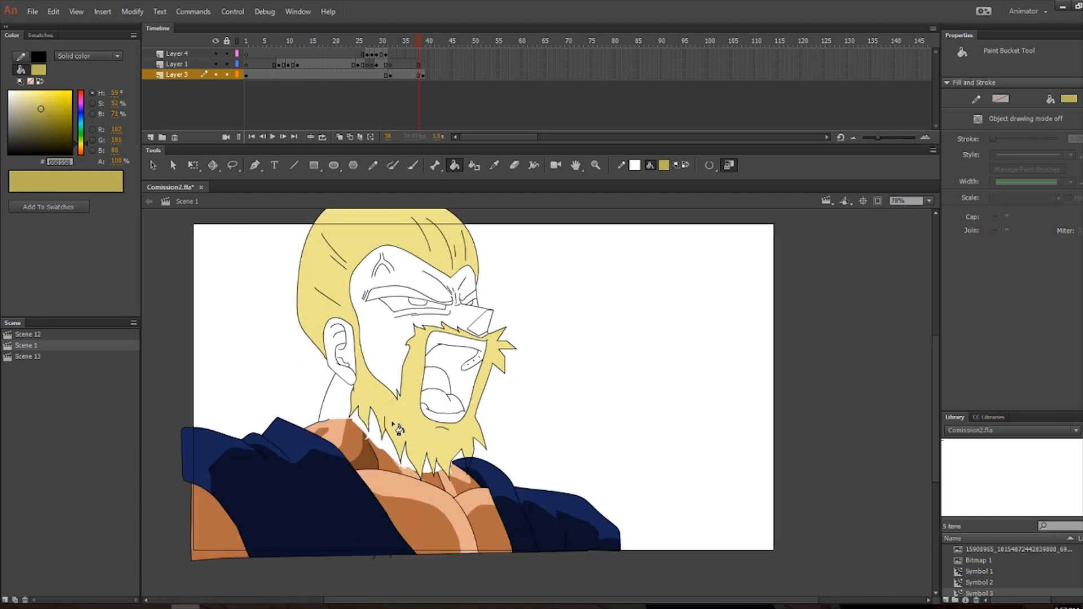
{"action": "scroll", "coordinate": [398, 426], "scroll_direction": "up", "scroll_amount": 1}
{"action": "key", "text": "b"}
{"action": "scroll", "coordinate": [361, 274], "scroll_direction": "down", "scroll_amount": 2}
{"action": "scroll", "coordinate": [340, 271], "scroll_direction": "up", "scroll_amount": 1}
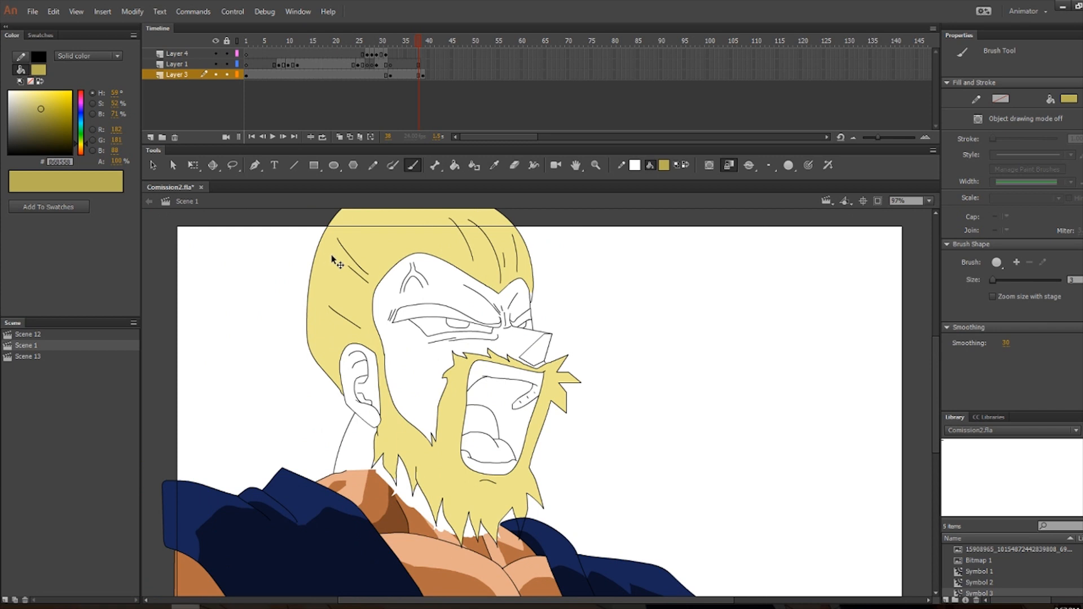
{"action": "scroll", "coordinate": [343, 265], "scroll_direction": "up", "scroll_amount": 1}
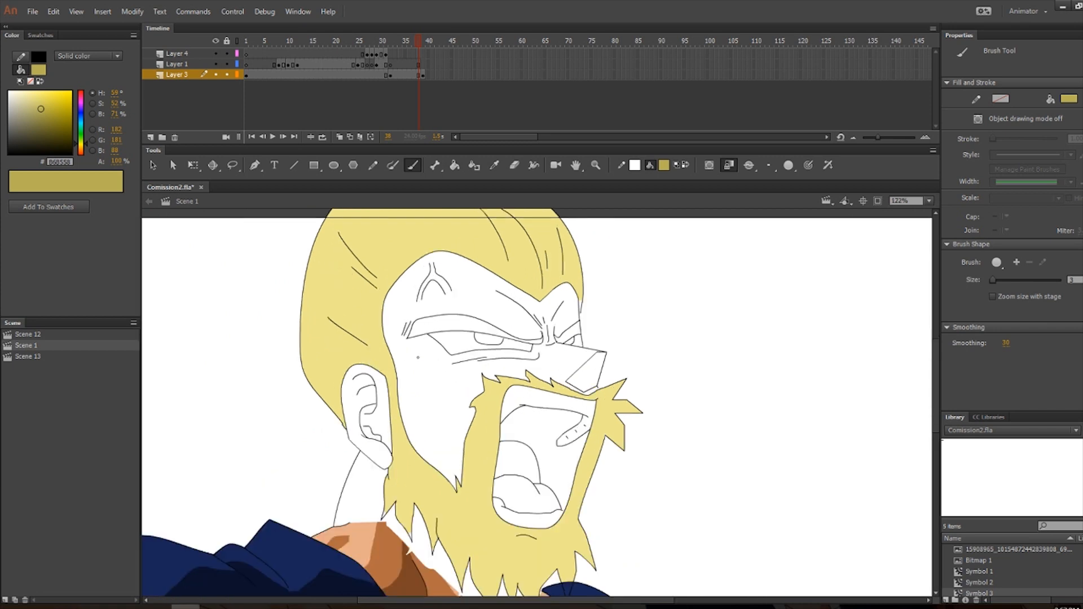
{"action": "scroll", "coordinate": [464, 339], "scroll_direction": "down", "scroll_amount": 2}
Set the fill colour to light yellow #FFFF99 and refill the hair and beard of the shouting head with it.
{"action": "key", "text": "v"}
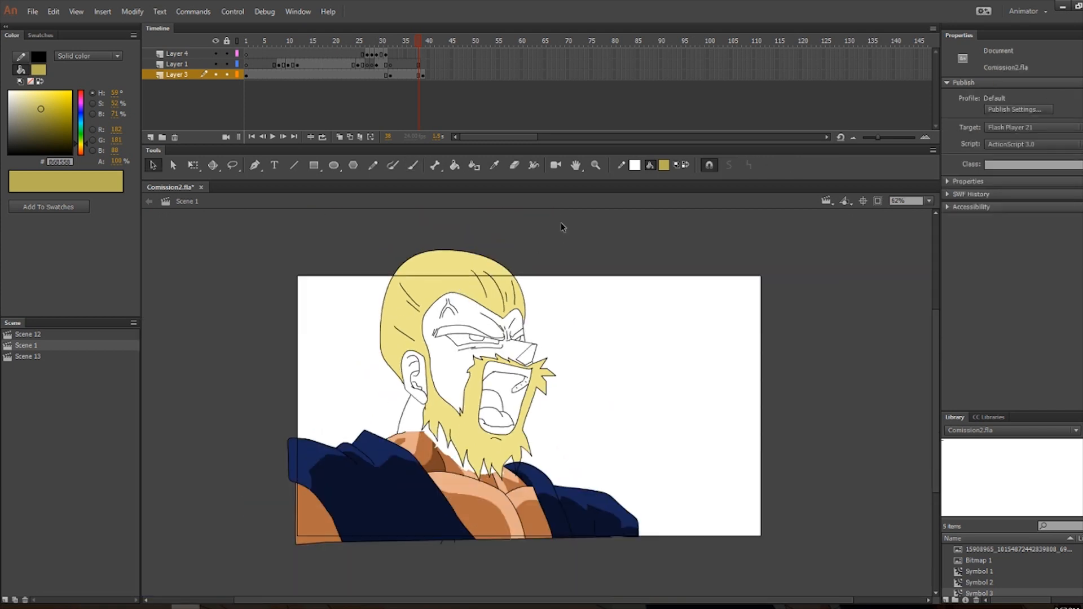
{"action": "left_click", "coordinate": [664, 165]}
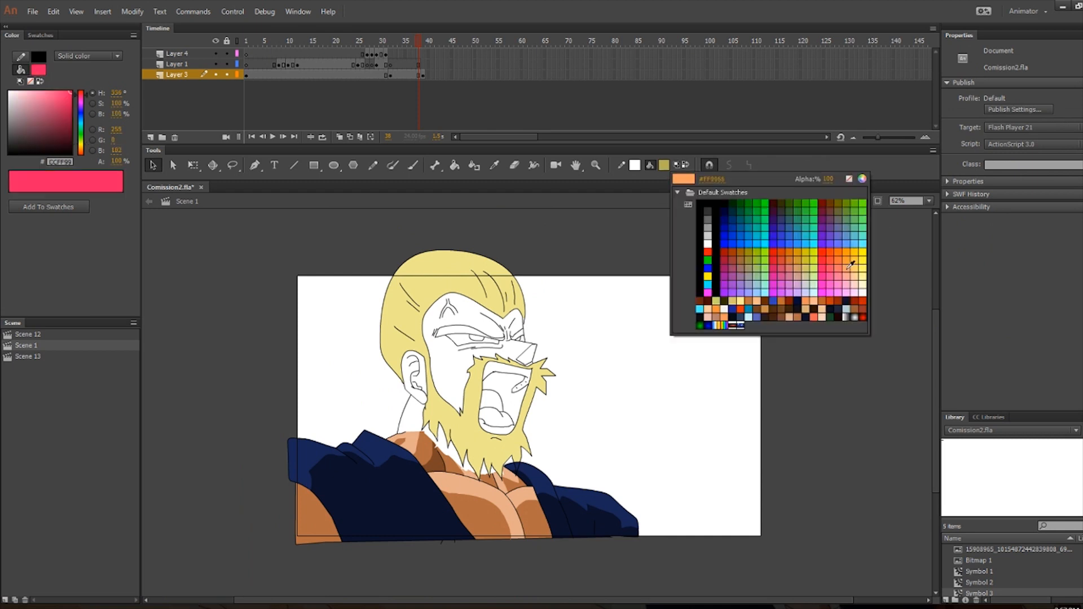
{"action": "left_click", "coordinate": [863, 276]}
{"action": "key", "text": "k"}
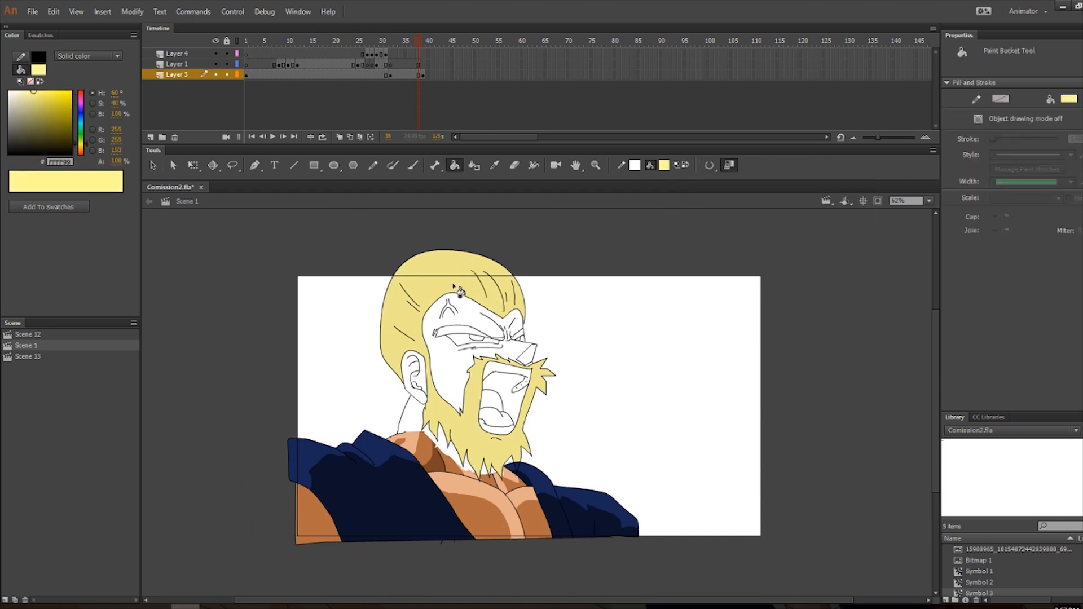
{"action": "left_click", "coordinate": [456, 289]}
Try converting the hair and beard fill to a movie clip symbol, and undo the conversion.
{"action": "key", "text": "v"}
{"action": "left_click", "coordinate": [452, 276]}
{"action": "right_click", "coordinate": [451, 276]}
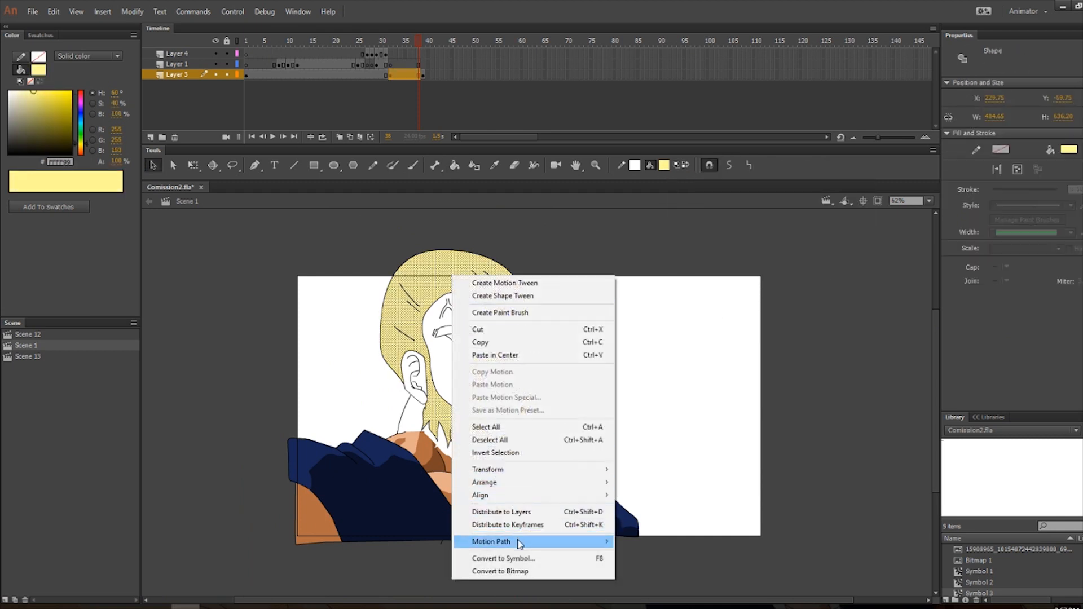
{"action": "left_click", "coordinate": [488, 556]}
{"action": "left_click", "coordinate": [387, 120]}
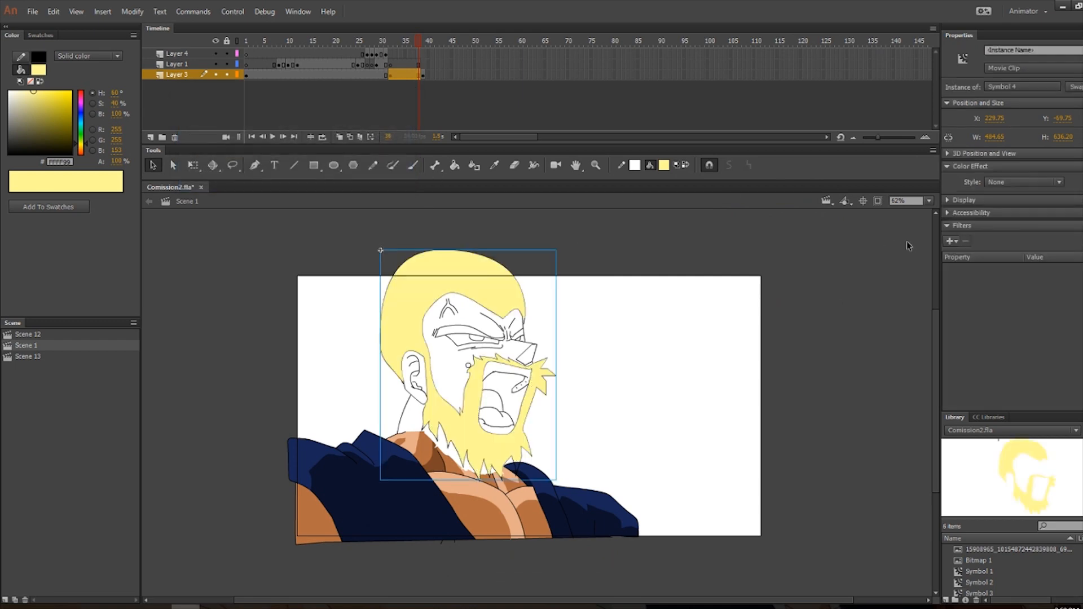
{"action": "key", "text": "ctrl+z"}
Convert the selected yellow hair and beard fill into a movie clip symbol.
{"action": "key", "text": "ctrl+equal"}
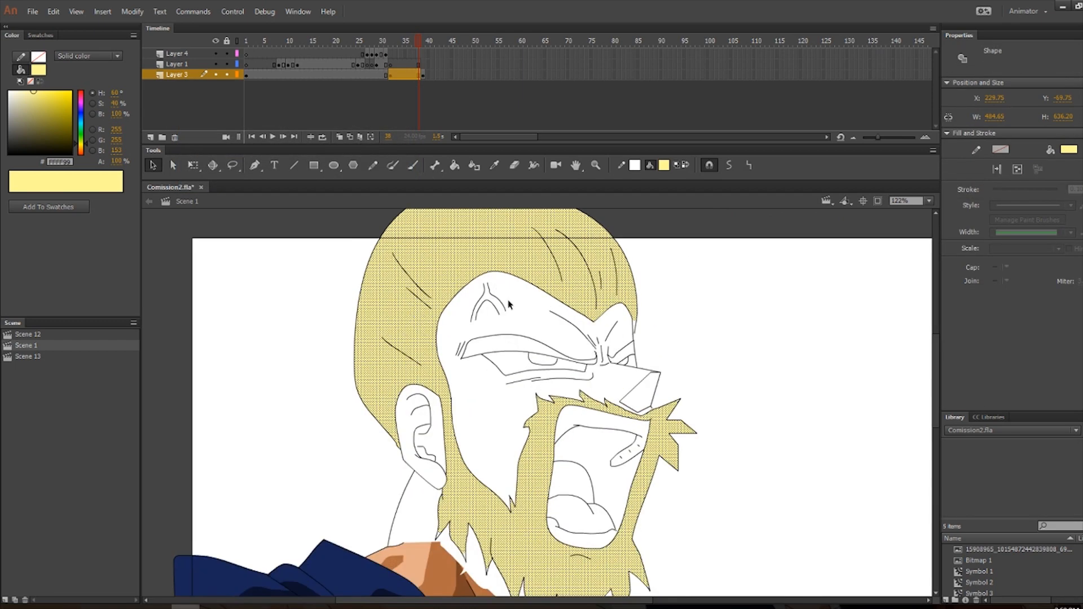
{"action": "scroll", "coordinate": [548, 307], "scroll_direction": "down", "scroll_amount": 2}
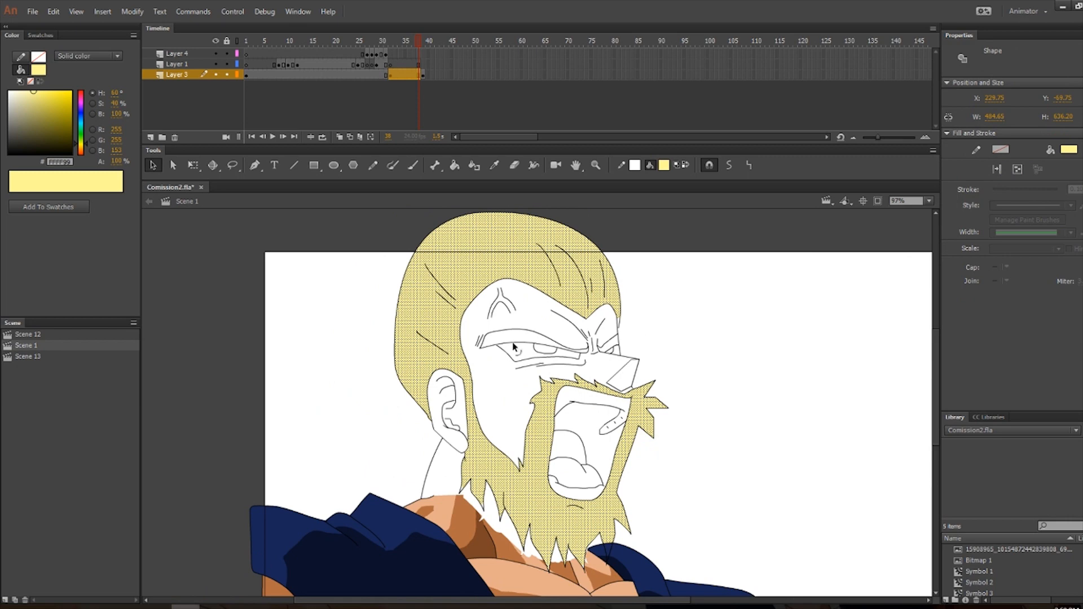
{"action": "right_click", "coordinate": [484, 256]}
{"action": "left_click", "coordinate": [559, 538]}
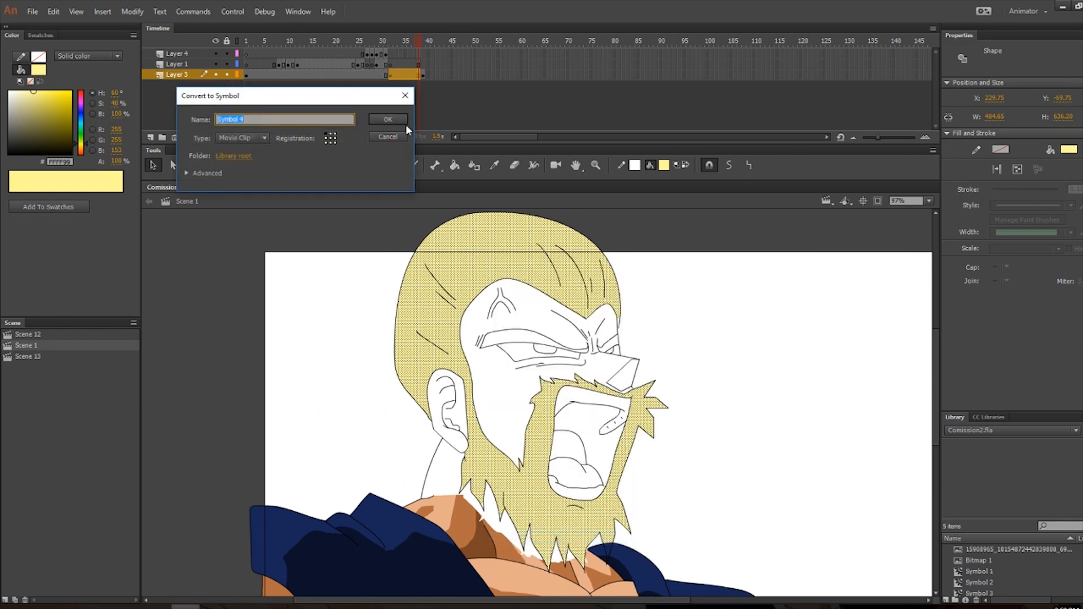
Convert the selected yellow hair and beard fill to a movie clip symbol and add a Glow filter to it.
{"action": "key", "text": "Return"}
{"action": "scroll", "coordinate": [705, 294], "scroll_direction": "down", "scroll_amount": 4}
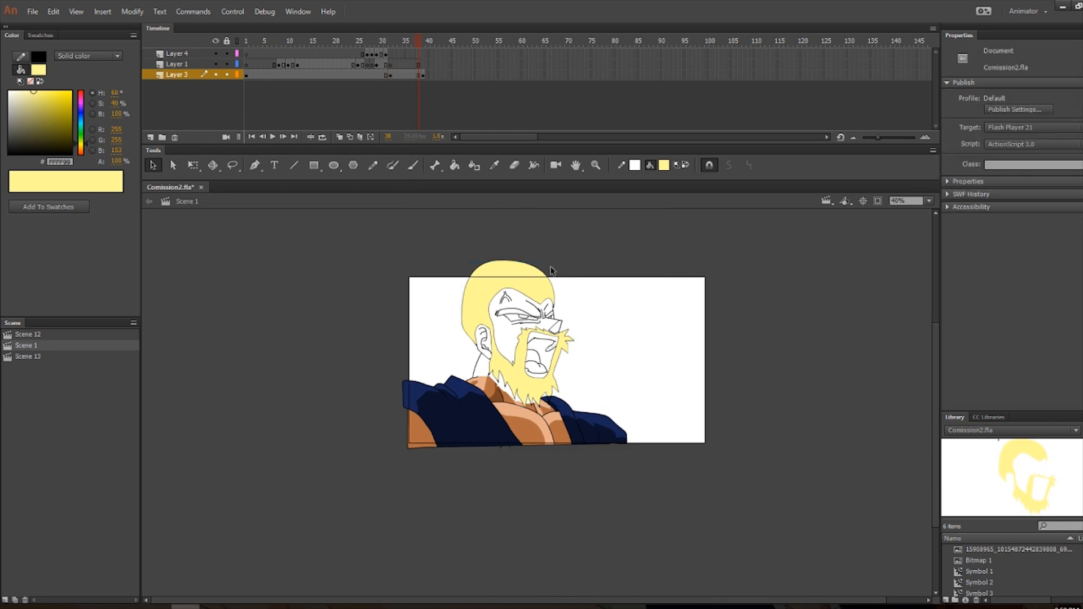
{"action": "scroll", "coordinate": [508, 285], "scroll_direction": "up", "scroll_amount": 4}
{"action": "left_click", "coordinate": [951, 241]}
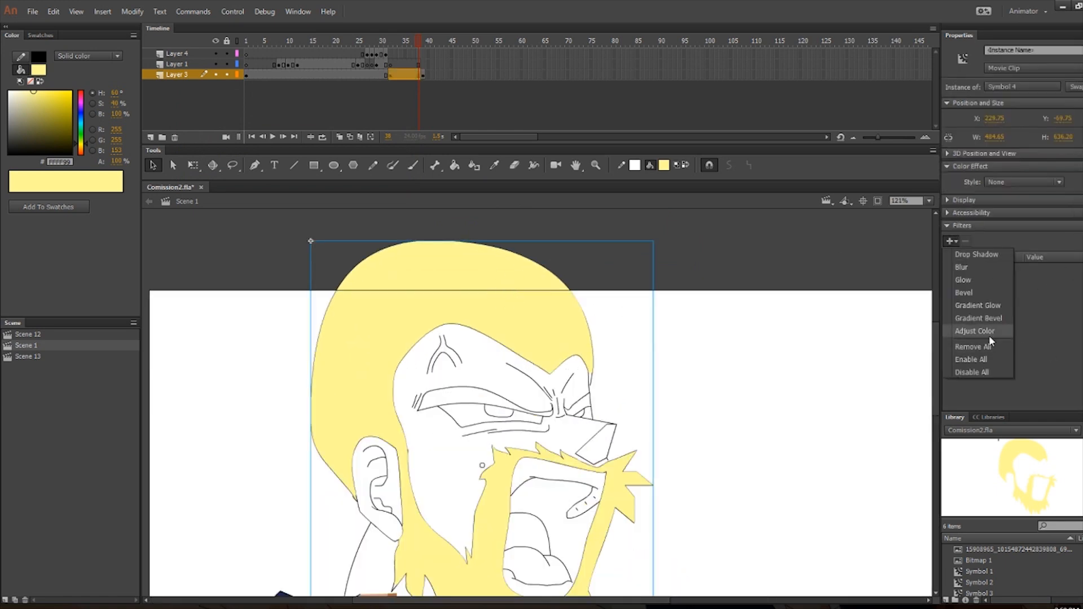
{"action": "left_click", "coordinate": [965, 280]}
Make the hair glow an inner glow in orange-yellow #FFCC33 with High quality.
{"action": "scroll", "coordinate": [770, 393], "scroll_direction": "down", "scroll_amount": 2}
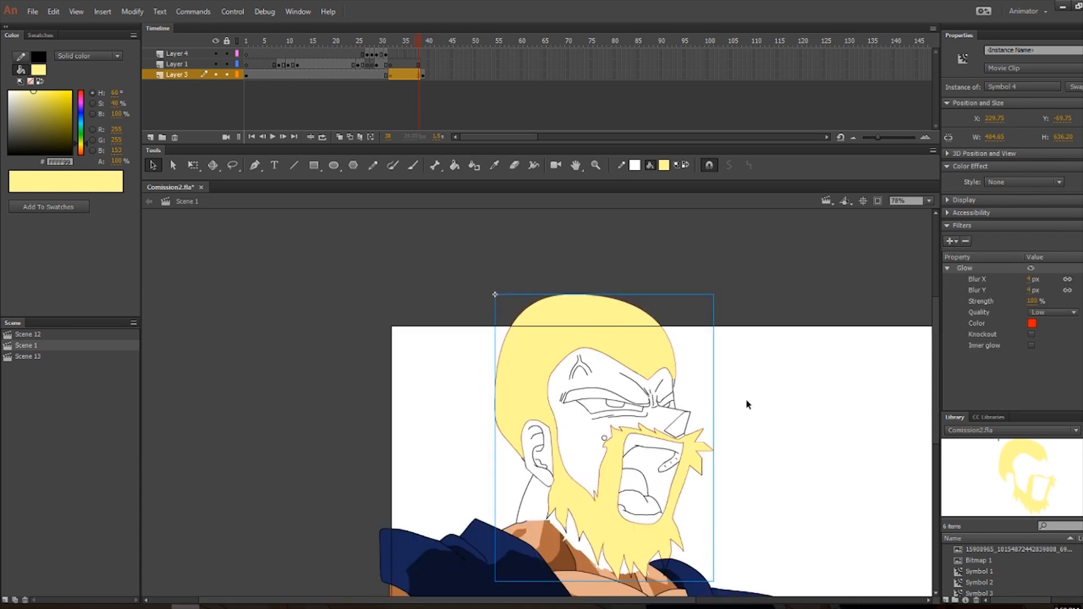
{"action": "left_click", "coordinate": [1030, 343]}
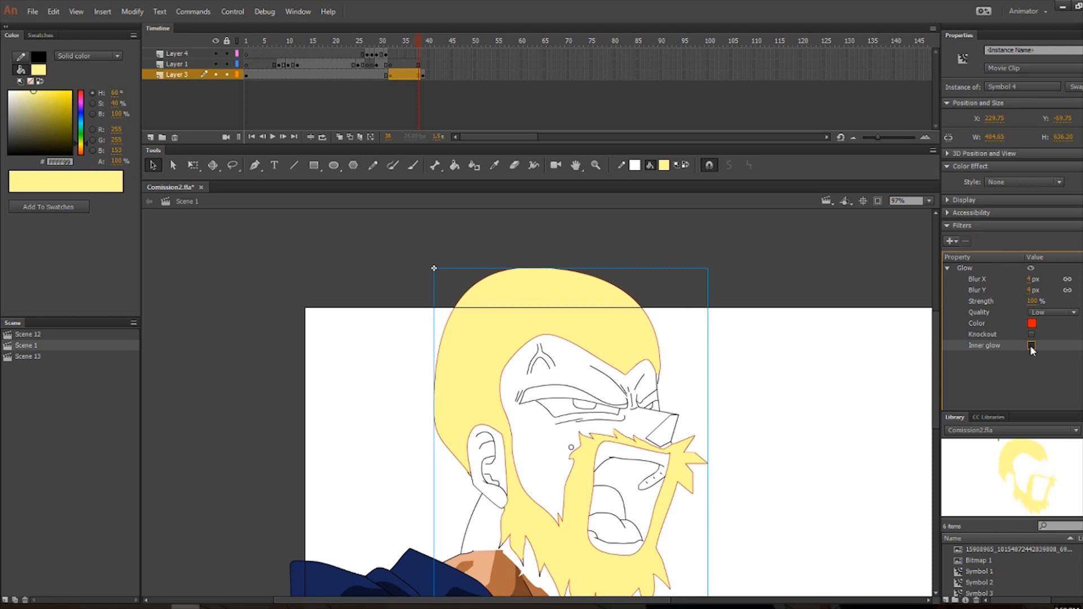
{"action": "left_click", "coordinate": [1031, 323]}
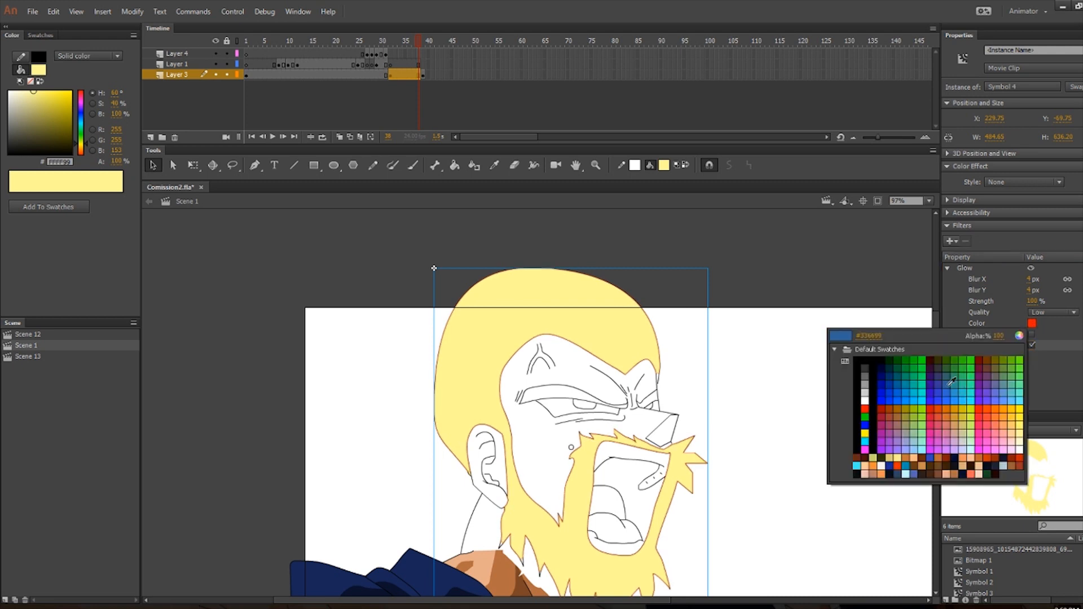
{"action": "left_click", "coordinate": [1014, 422]}
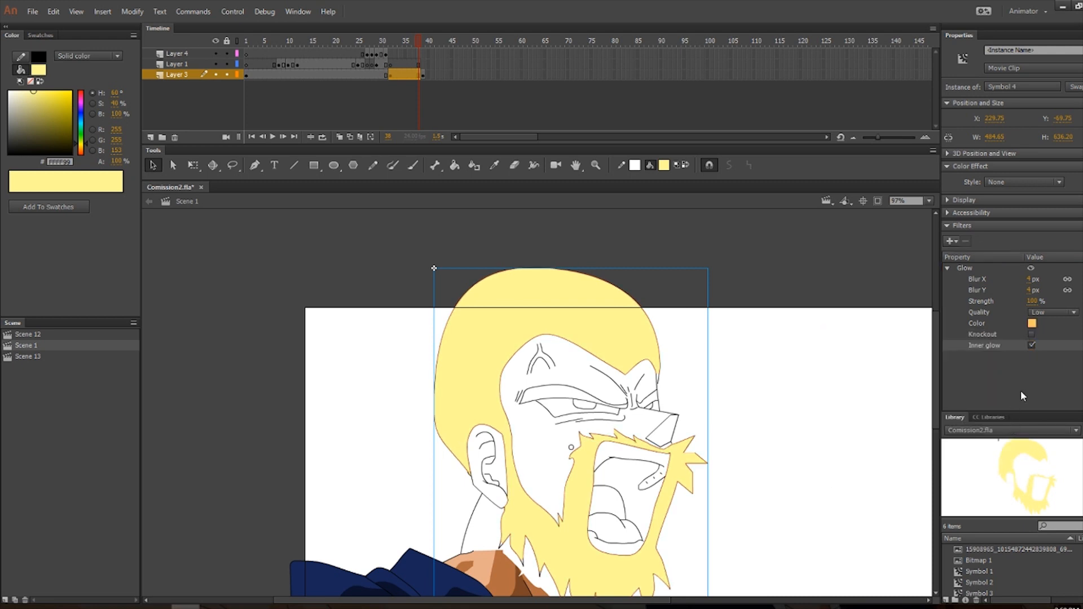
{"action": "left_click", "coordinate": [1033, 325]}
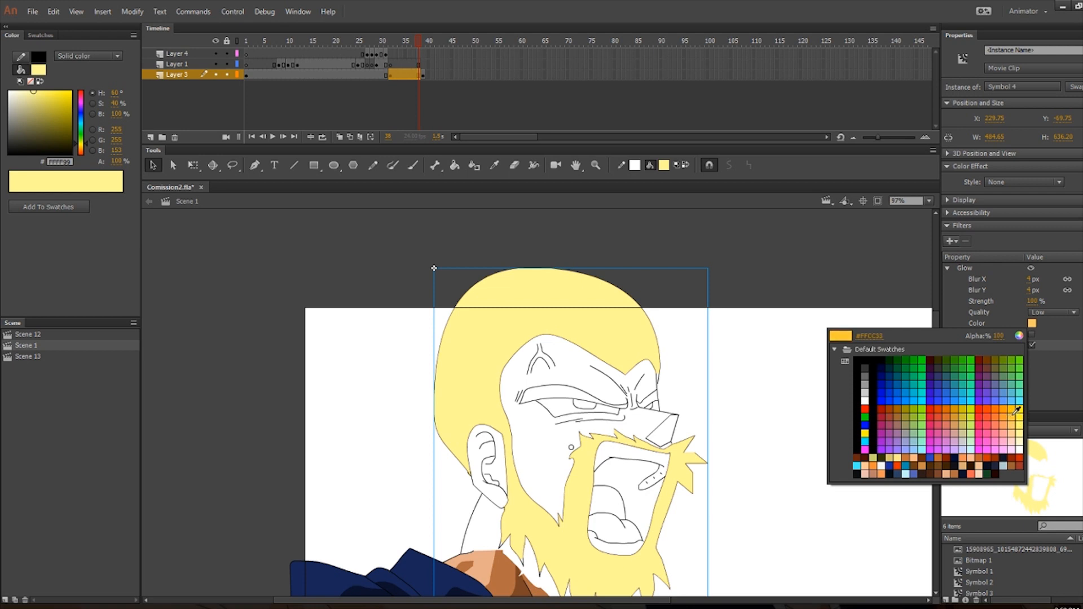
{"action": "left_click", "coordinate": [1015, 410]}
{"action": "left_click", "coordinate": [1050, 312]}
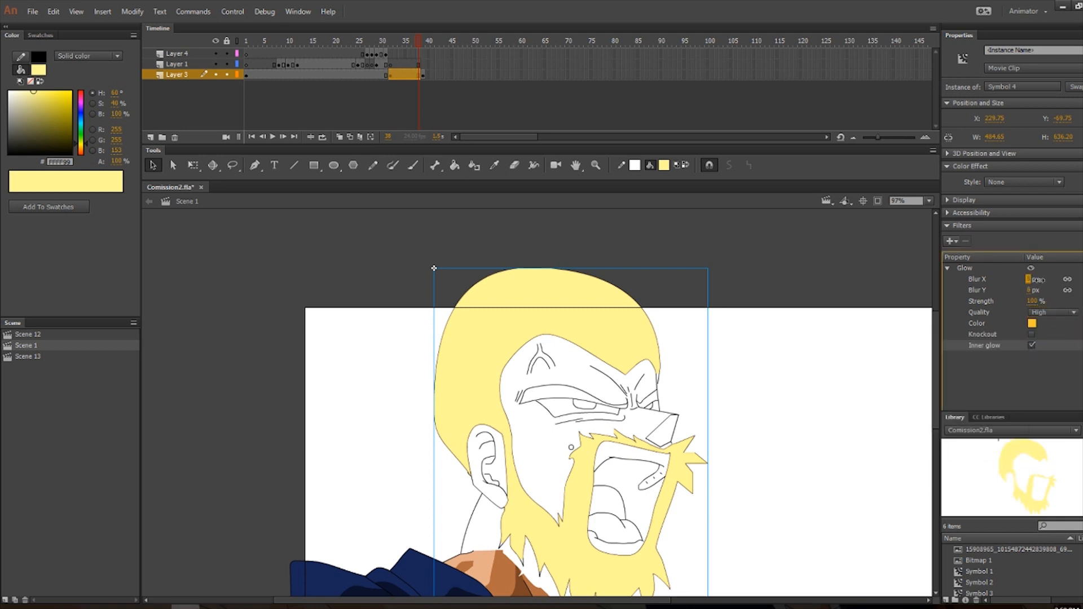
Increase the inner glow's blur to 40 px on both axes and deselect the hair symbol.
{"action": "left_click_drag", "start_coordinate": [1038, 281], "coordinate": [1053, 283]}
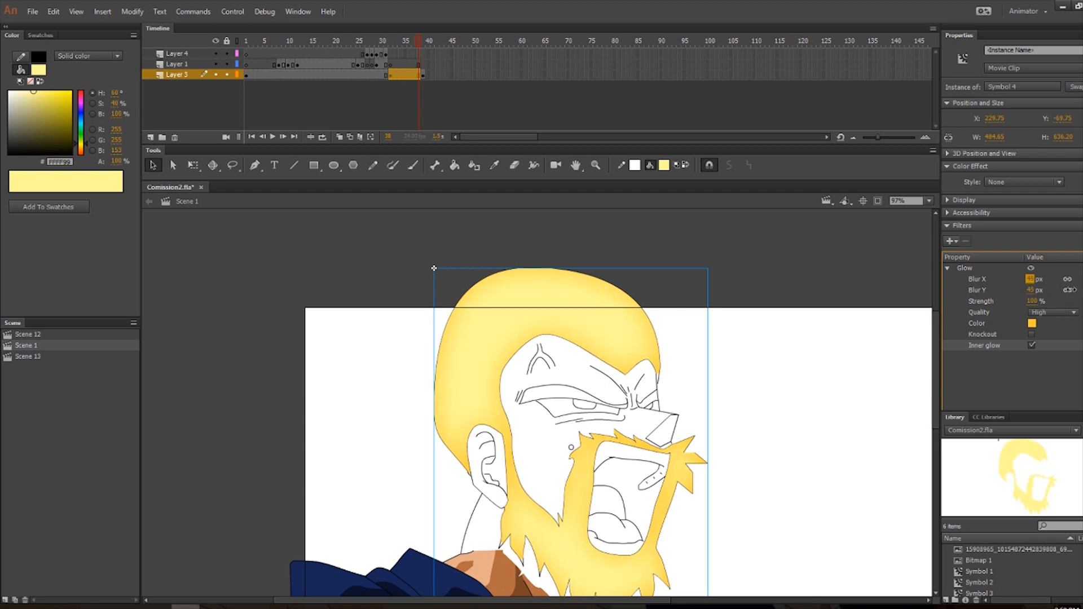
{"action": "scroll", "coordinate": [826, 393], "scroll_direction": "down", "scroll_amount": 1}
{"action": "left_click", "coordinate": [809, 427]}
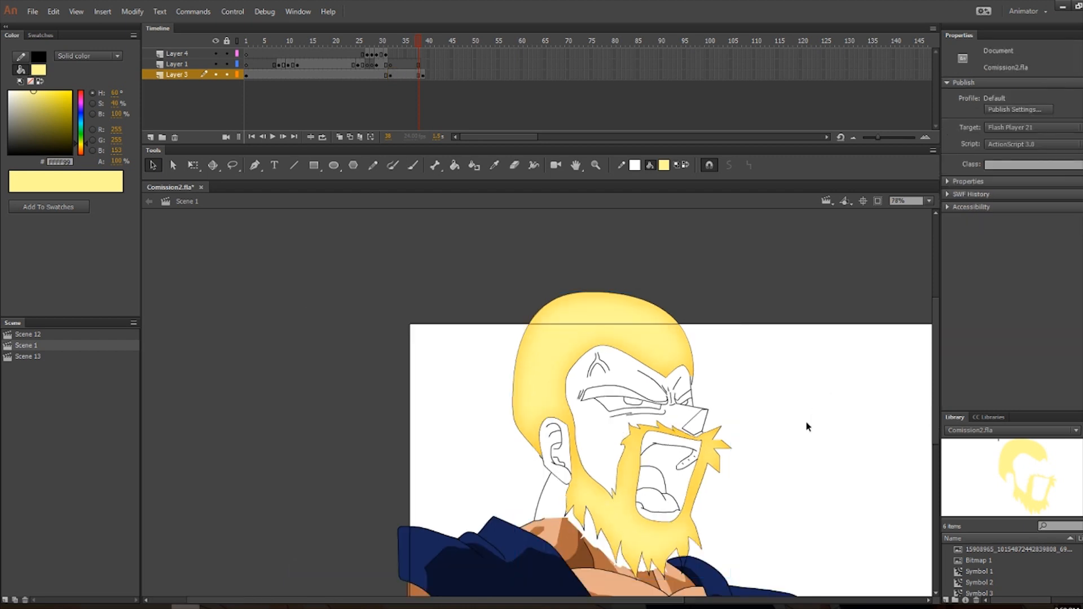
{"action": "scroll", "coordinate": [807, 428], "scroll_direction": "down", "scroll_amount": 4}
{"action": "scroll", "coordinate": [528, 436], "scroll_direction": "up", "scroll_amount": 4}
{"action": "scroll", "coordinate": [552, 414], "scroll_direction": "up", "scroll_amount": 1}
Nest the glowing hair and beard symbol inside a new movie clip symbol and add a second Glow filter.
{"action": "left_click", "coordinate": [524, 321]}
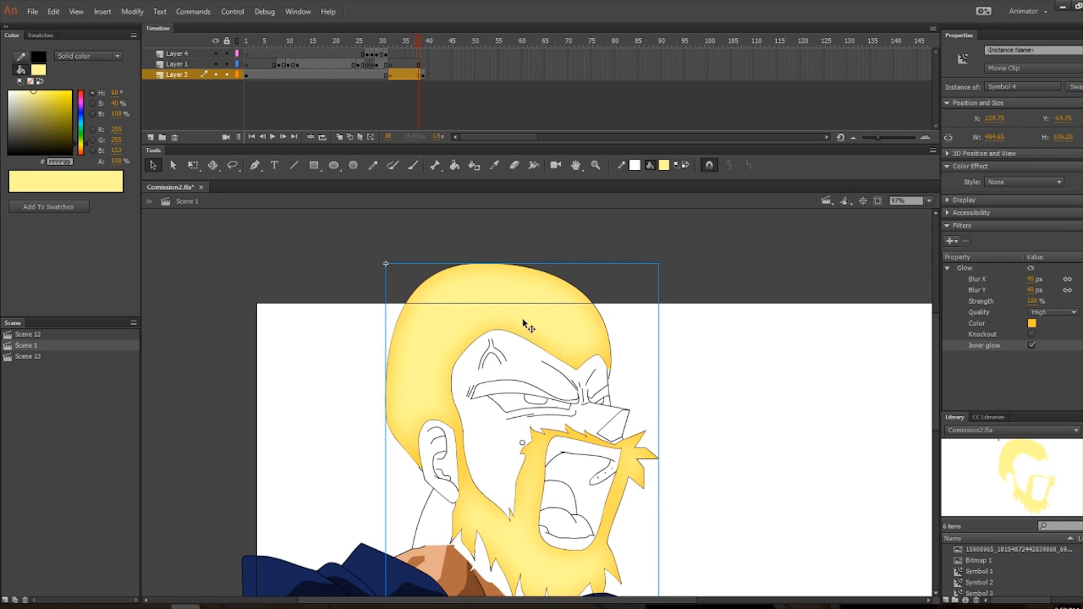
{"action": "right_click", "coordinate": [527, 306]}
{"action": "left_click", "coordinate": [578, 541]}
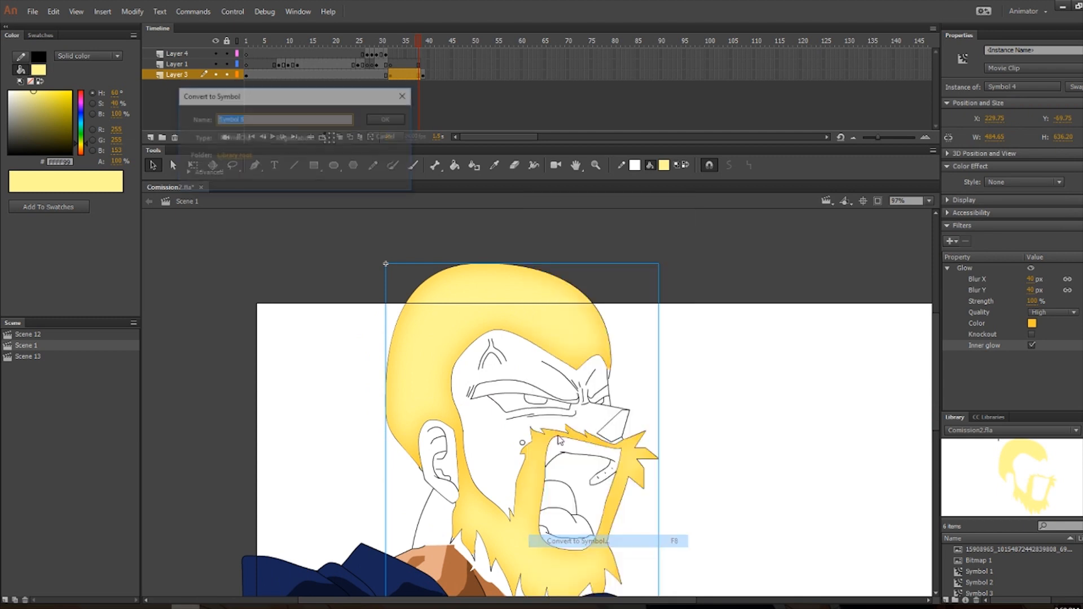
{"action": "key", "text": "Return"}
{"action": "left_click", "coordinate": [952, 240]}
{"action": "left_click", "coordinate": [972, 280]}
Set the outer glow to pale yellow with High quality, raise its strength, and increase the blur to about 29 px.
{"action": "left_click", "coordinate": [1031, 324]}
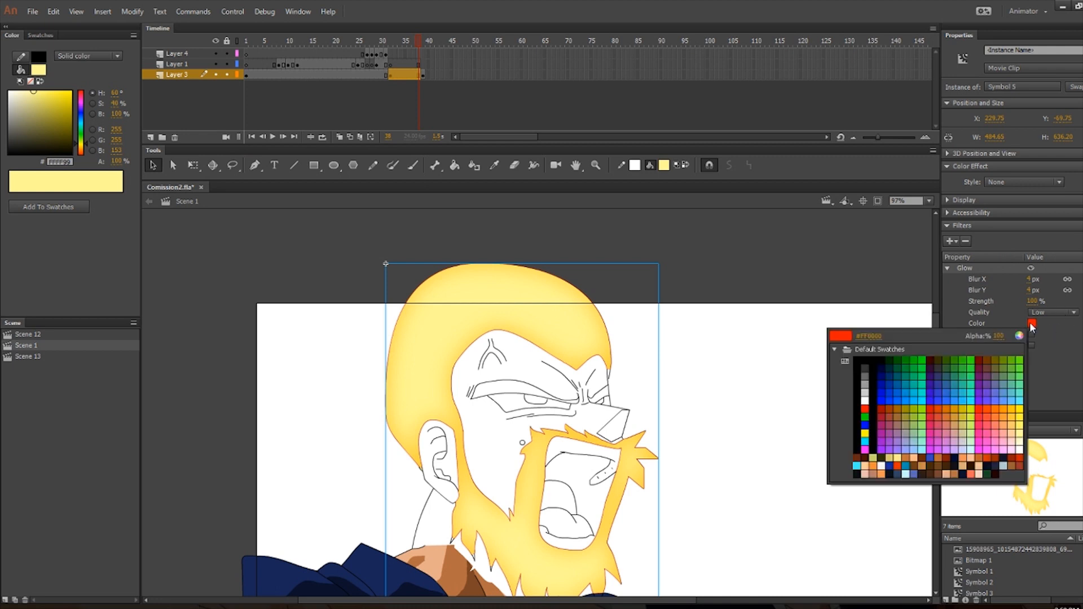
{"action": "left_click", "coordinate": [1018, 433]}
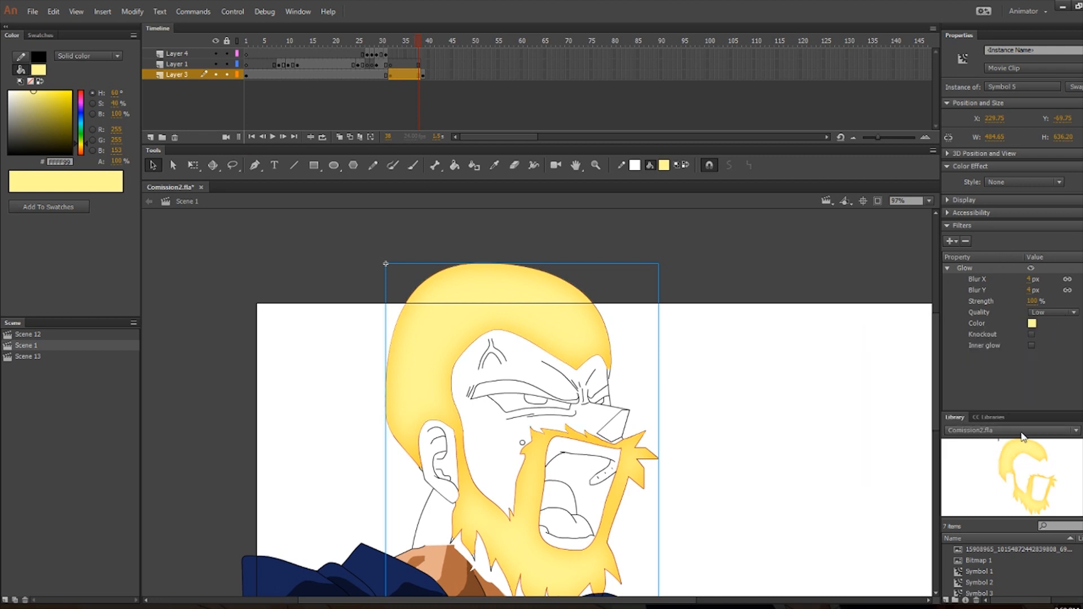
{"action": "left_click", "coordinate": [1052, 312]}
{"action": "left_click", "coordinate": [1041, 353]}
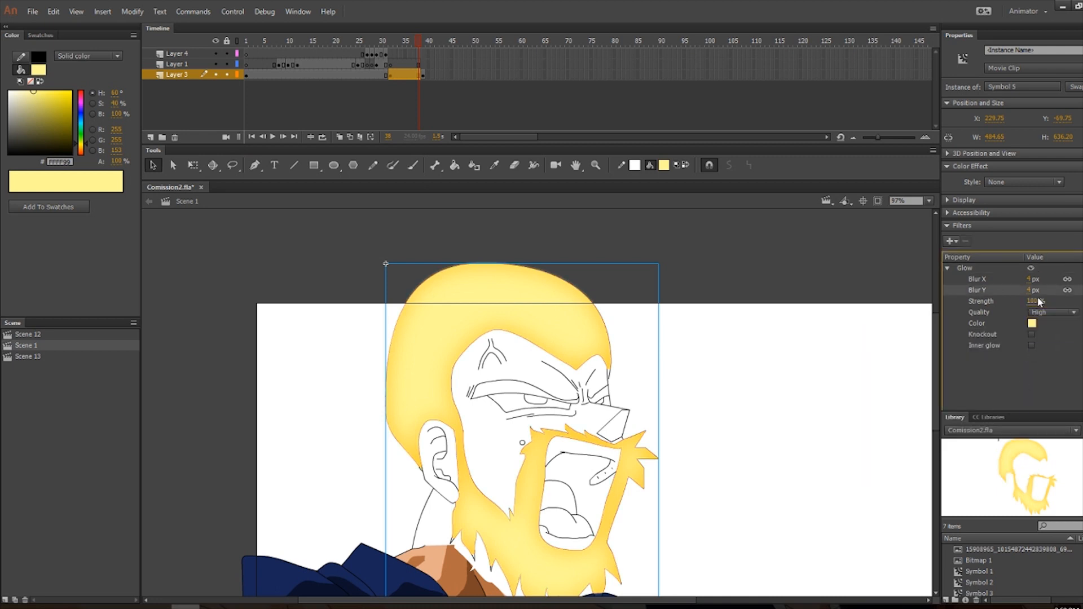
{"action": "mouse_move", "coordinate": [1035, 302]}
{"action": "left_mouse_down"}
{"action": "mouse_move", "coordinate": [1066, 313]}
{"action": "mouse_move", "coordinate": [1049, 294]}
{"action": "left_mouse_up"}
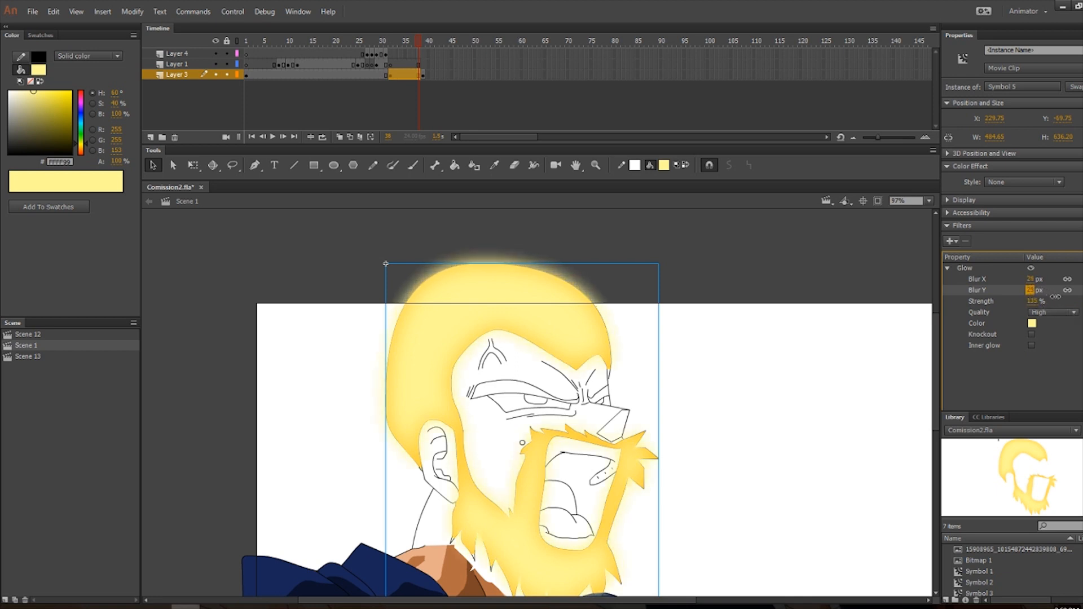
{"action": "left_click", "coordinate": [811, 401]}
{"action": "key", "text": "ctrl+minus"}
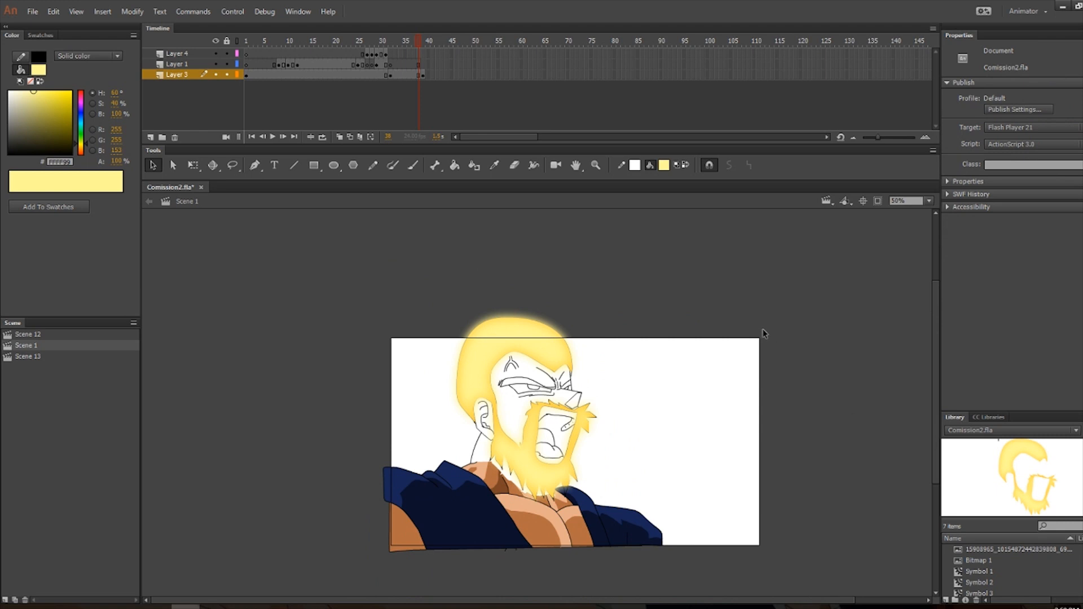
Sample the hair's yellow as the fill color with the Eyedropper.
{"action": "scroll", "coordinate": [528, 406], "scroll_direction": "up", "scroll_amount": 2}
{"action": "scroll", "coordinate": [561, 369], "scroll_direction": "up", "scroll_amount": 5}
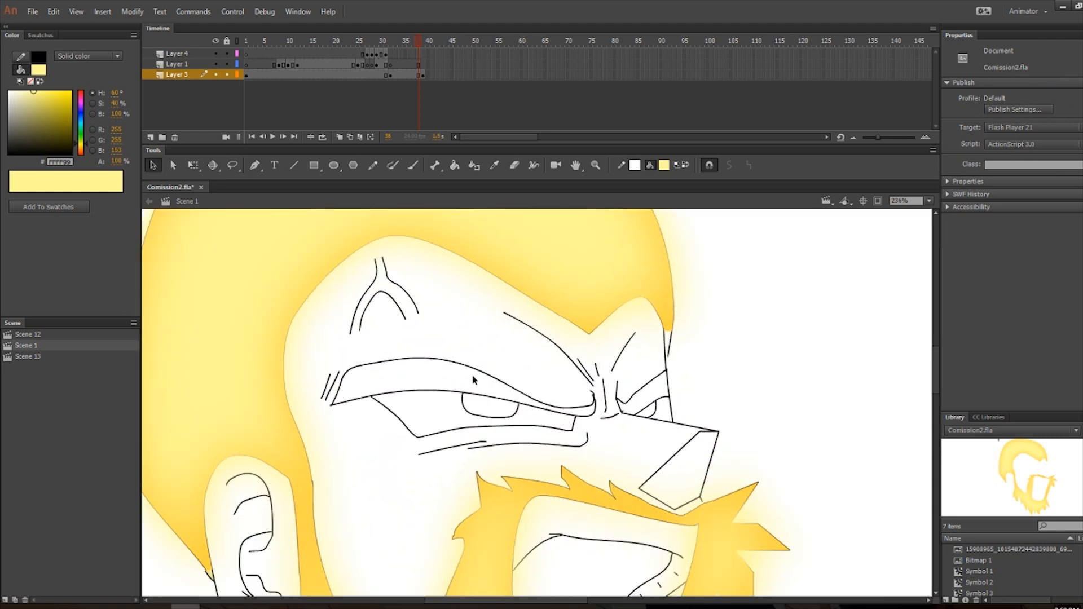
{"action": "key", "text": "i"}
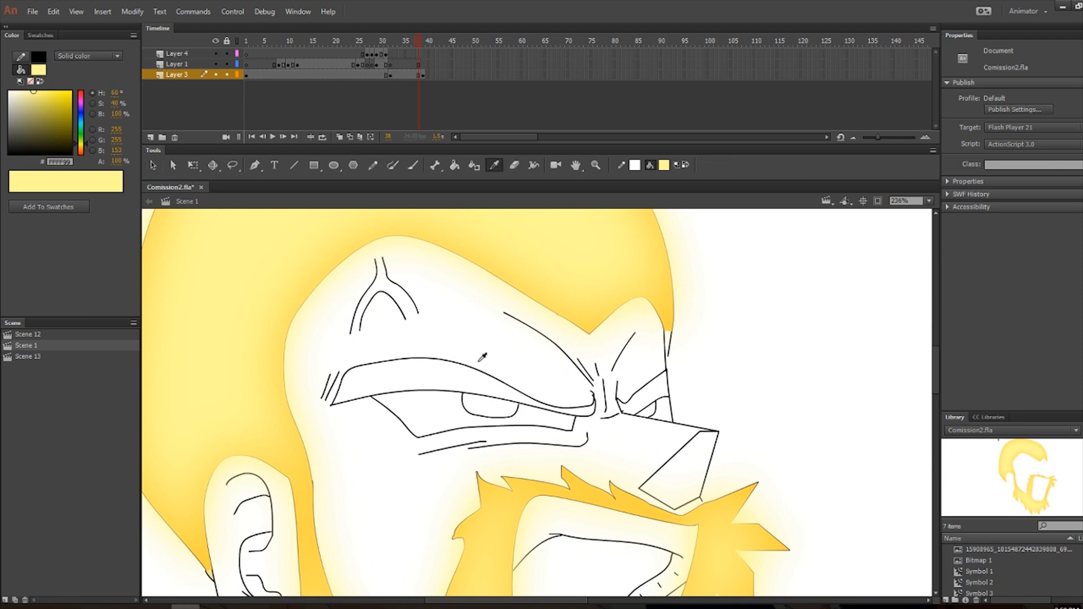
{"action": "left_click", "coordinate": [489, 363]}
{"action": "key", "text": "v"}
{"action": "left_click", "coordinate": [495, 379]}
{"action": "left_click", "coordinate": [700, 363]}
{"action": "key", "text": "i"}
{"action": "left_click", "coordinate": [580, 261]}
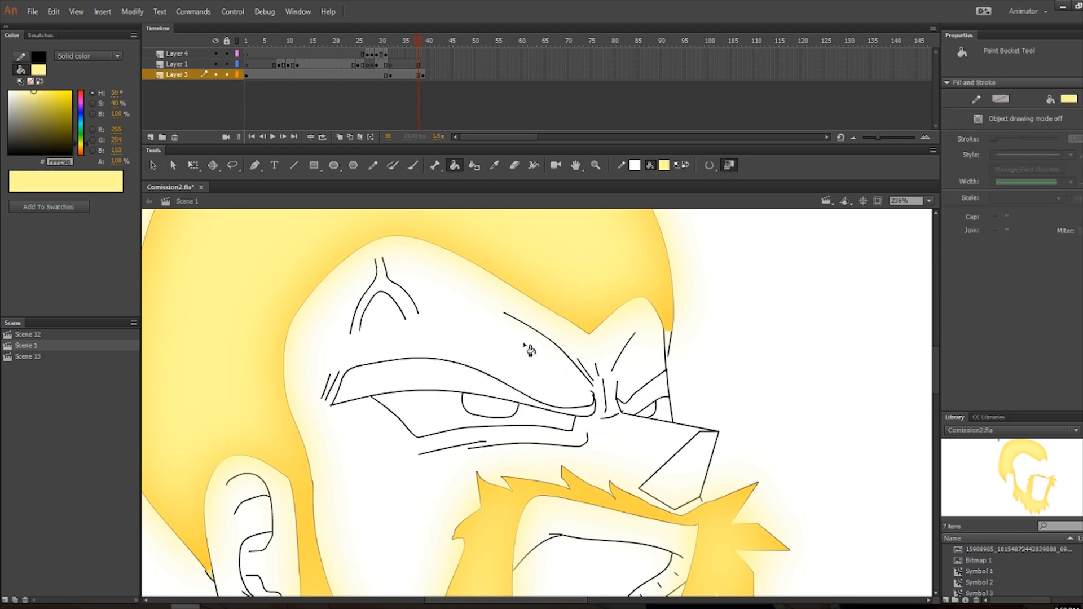
Fill both eyebrows and the small hair sliver at the far temple with the sampled yellow.
{"action": "left_click", "coordinate": [445, 388]}
{"action": "left_click", "coordinate": [637, 394]}
{"action": "left_click", "coordinate": [556, 416]}
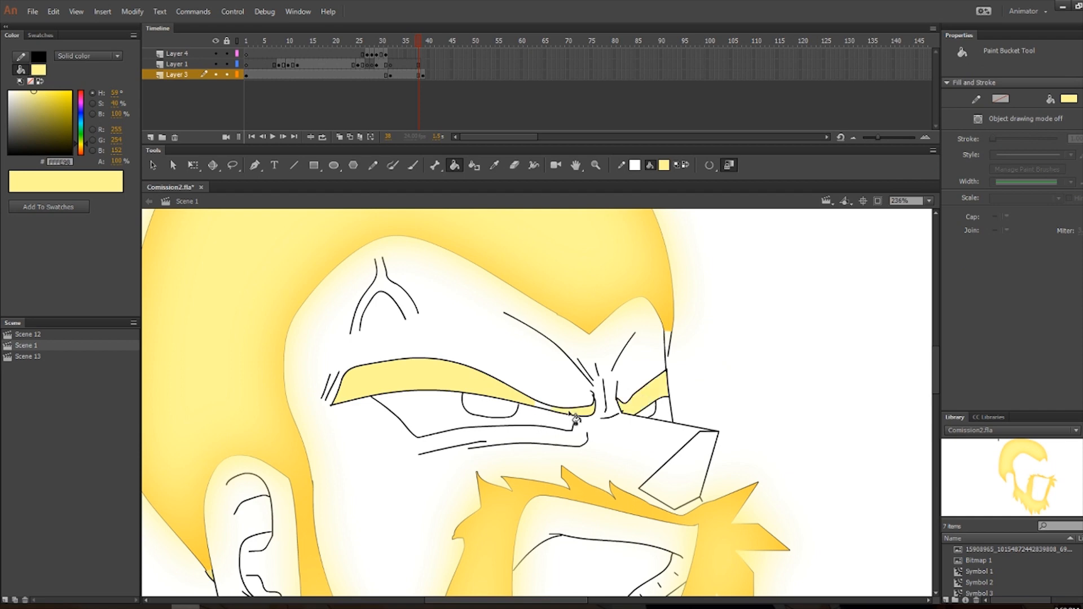
{"action": "left_click", "coordinate": [668, 349]}
{"action": "scroll", "coordinate": [668, 350], "scroll_direction": "up", "scroll_amount": 2}
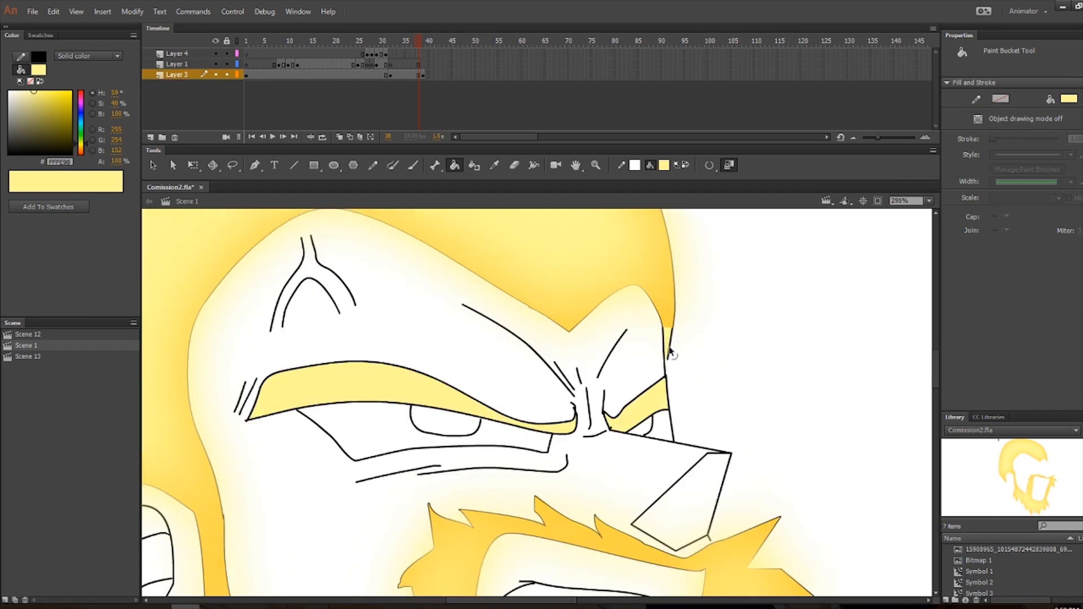
{"action": "key", "text": "v"}
{"action": "scroll", "coordinate": [667, 370], "scroll_direction": "down", "scroll_amount": 3}
{"action": "key", "text": "b"}
{"action": "key", "text": "v"}
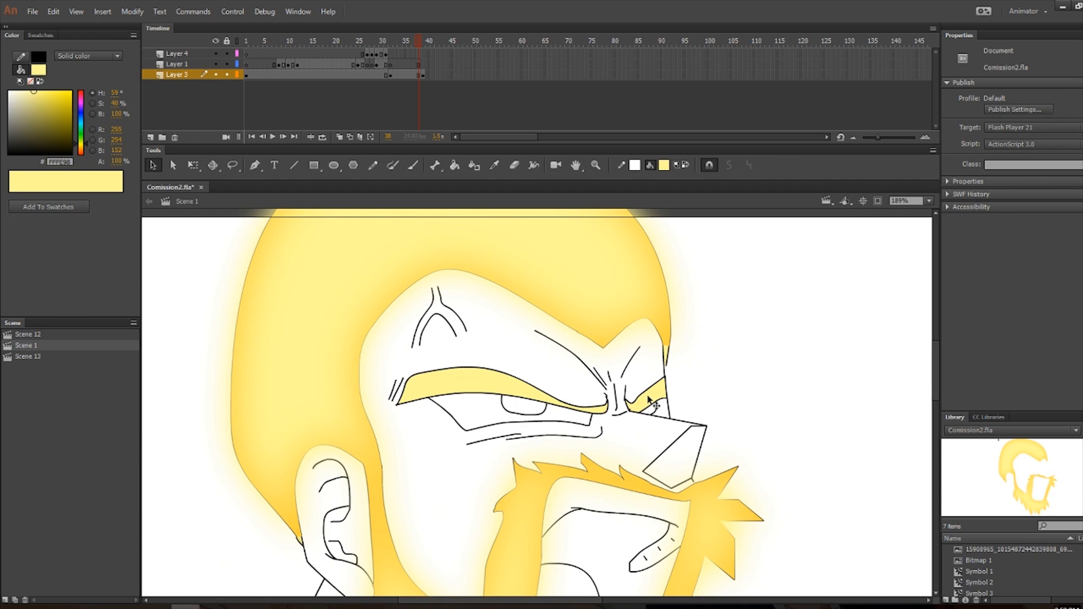
{"action": "scroll", "coordinate": [649, 401], "scroll_direction": "down", "scroll_amount": 3}
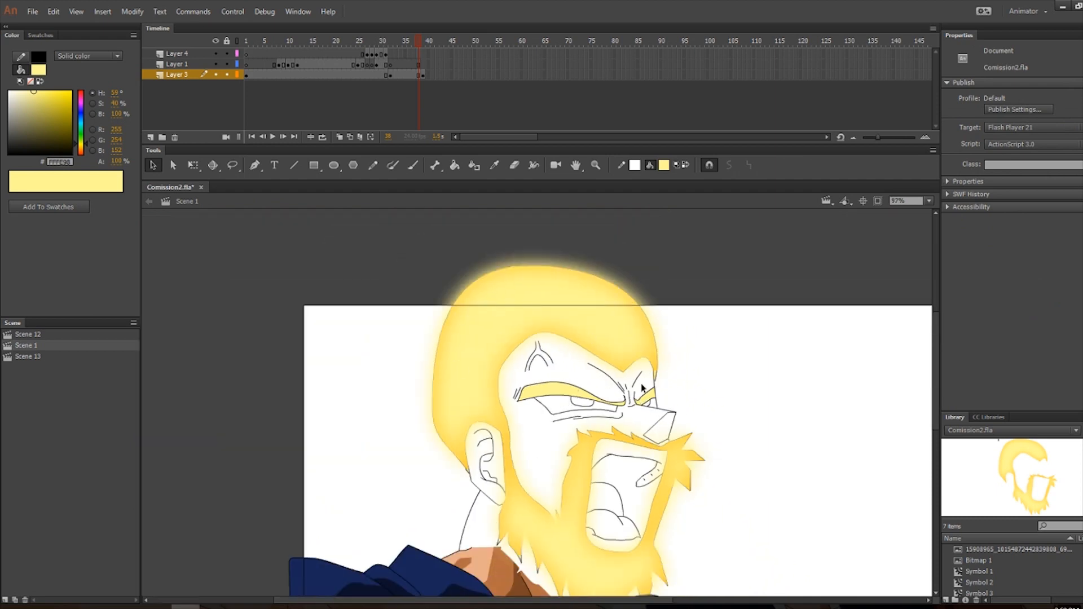
Move the yellow eyebrow and temple fills from the main scene into the innermost hair symbol by cutting and pasting them.
{"action": "scroll", "coordinate": [642, 387], "scroll_direction": "up", "scroll_amount": 3}
{"action": "scroll", "coordinate": [530, 431], "scroll_direction": "up", "scroll_amount": 2}
{"action": "left_click", "coordinate": [464, 399]}
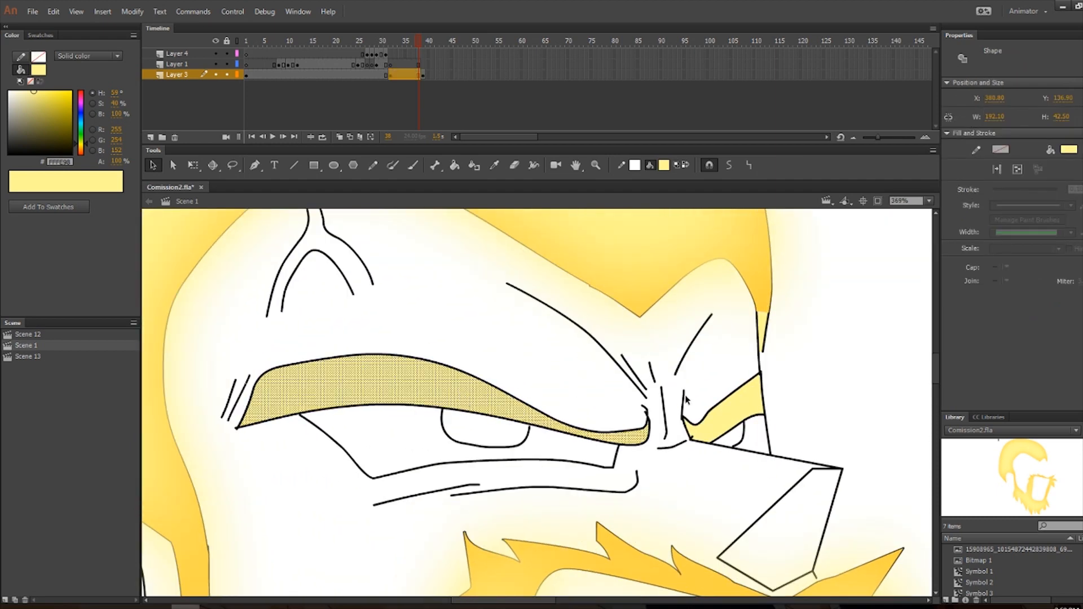
{"action": "left_click", "coordinate": [733, 409], "text": "shift"}
{"action": "scroll", "coordinate": [720, 407], "scroll_direction": "down", "scroll_amount": 3}
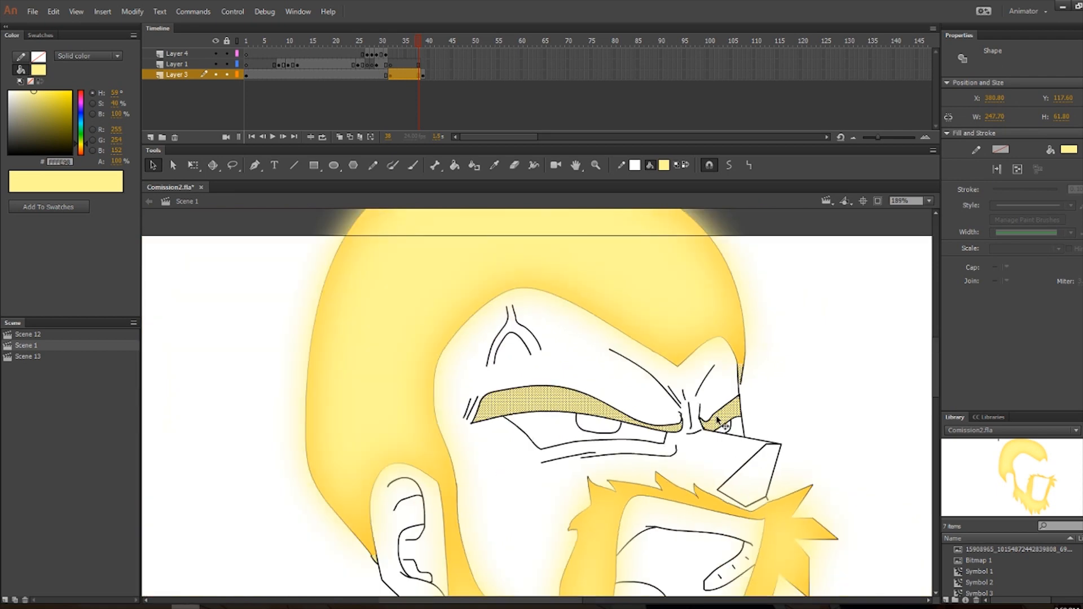
{"action": "scroll", "coordinate": [710, 389], "scroll_direction": "down", "scroll_amount": 2}
{"action": "double_click", "coordinate": [653, 316]}
{"action": "double_click", "coordinate": [651, 314]}
{"action": "left_click", "coordinate": [807, 350]}
{"action": "scroll", "coordinate": [790, 350], "scroll_direction": "up", "scroll_amount": 1}
{"action": "right_click", "coordinate": [763, 405]}
{"action": "left_click", "coordinate": [798, 450]}
Align the pasted eyebrow and temple fills with their outlines on the face and deselect them.
{"action": "scroll", "coordinate": [773, 456], "scroll_direction": "up", "scroll_amount": 2}
{"action": "left_click_drag", "start_coordinate": [777, 422], "coordinate": [585, 483]}
{"action": "scroll", "coordinate": [484, 482], "scroll_direction": "up", "scroll_amount": 2}
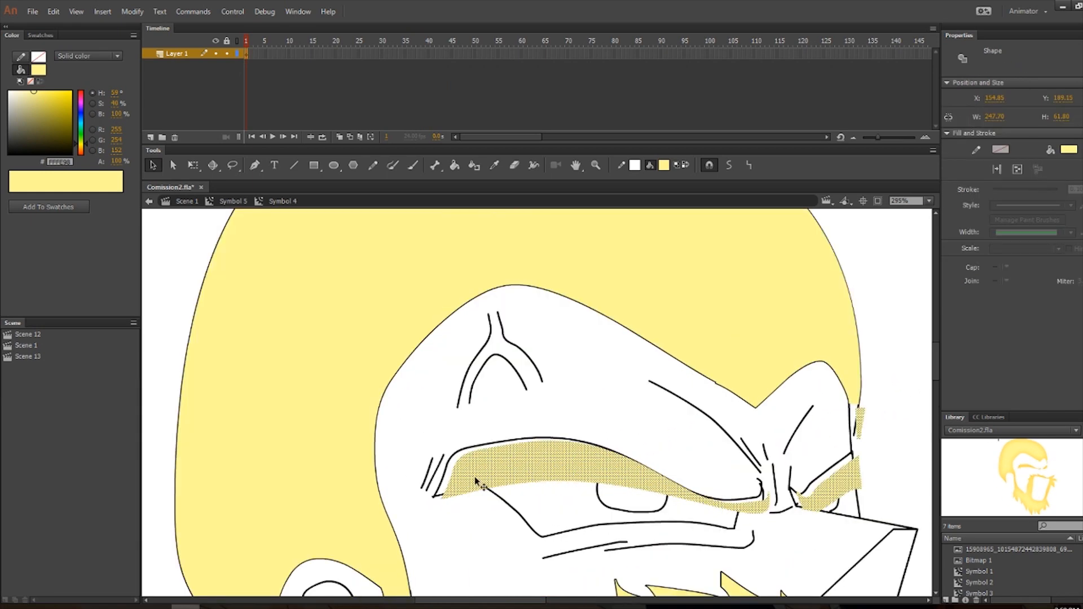
{"action": "scroll", "coordinate": [485, 482], "scroll_direction": "up", "scroll_amount": 4}
{"action": "left_click_drag", "start_coordinate": [464, 483], "coordinate": [440, 466]}
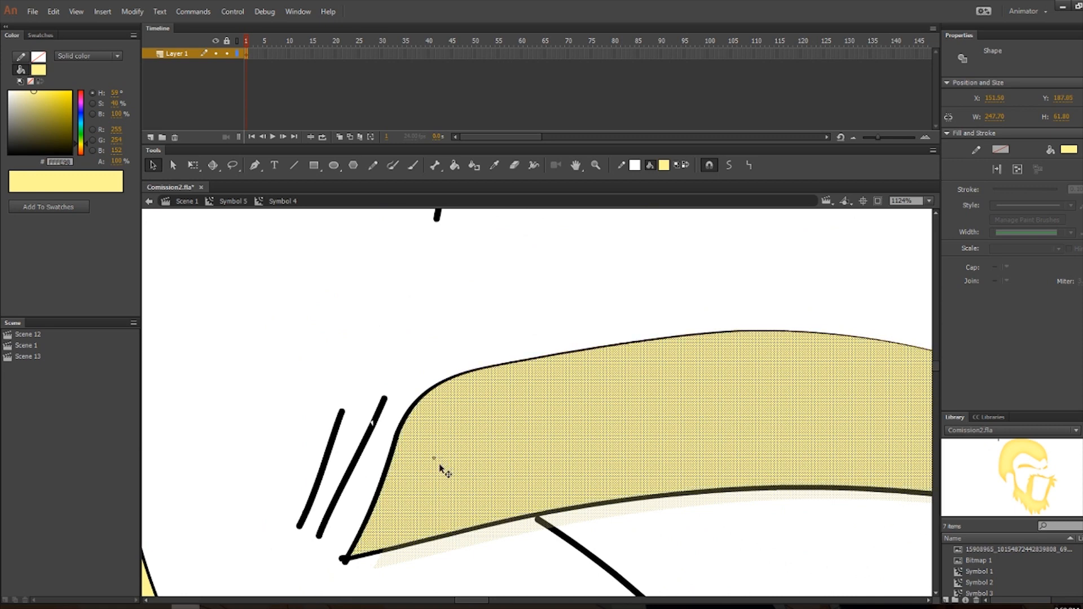
{"action": "scroll", "coordinate": [445, 466], "scroll_direction": "down", "scroll_amount": 5}
{"action": "scroll", "coordinate": [694, 500], "scroll_direction": "up", "scroll_amount": 6}
{"action": "left_click_drag", "start_coordinate": [657, 458], "coordinate": [658, 455]}
{"action": "left_click_drag", "start_coordinate": [735, 471], "coordinate": [599, 428]}
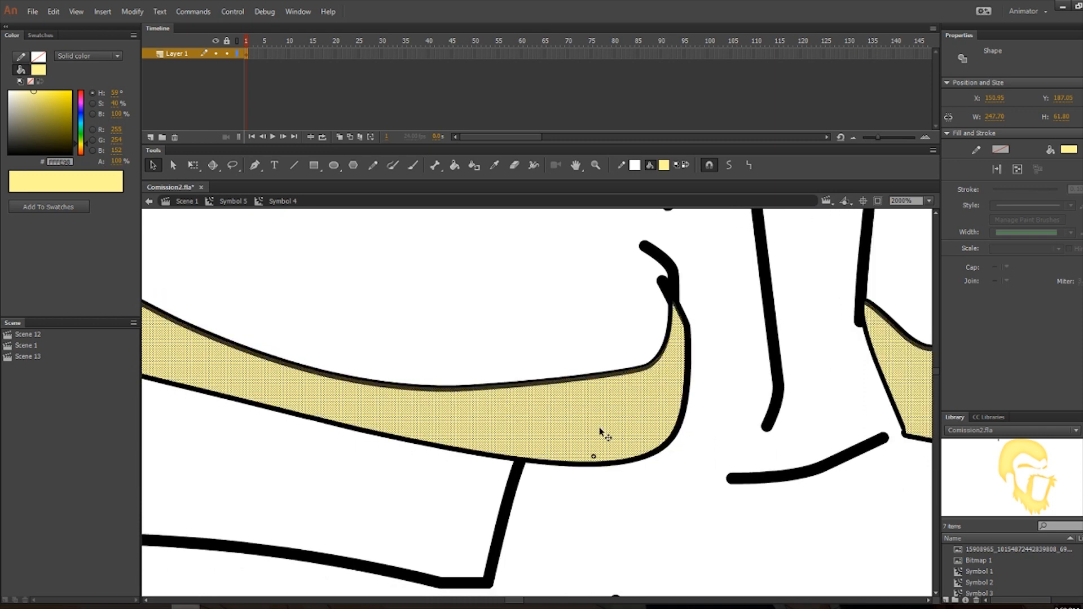
{"action": "scroll", "coordinate": [600, 432], "scroll_direction": "down", "scroll_amount": 5}
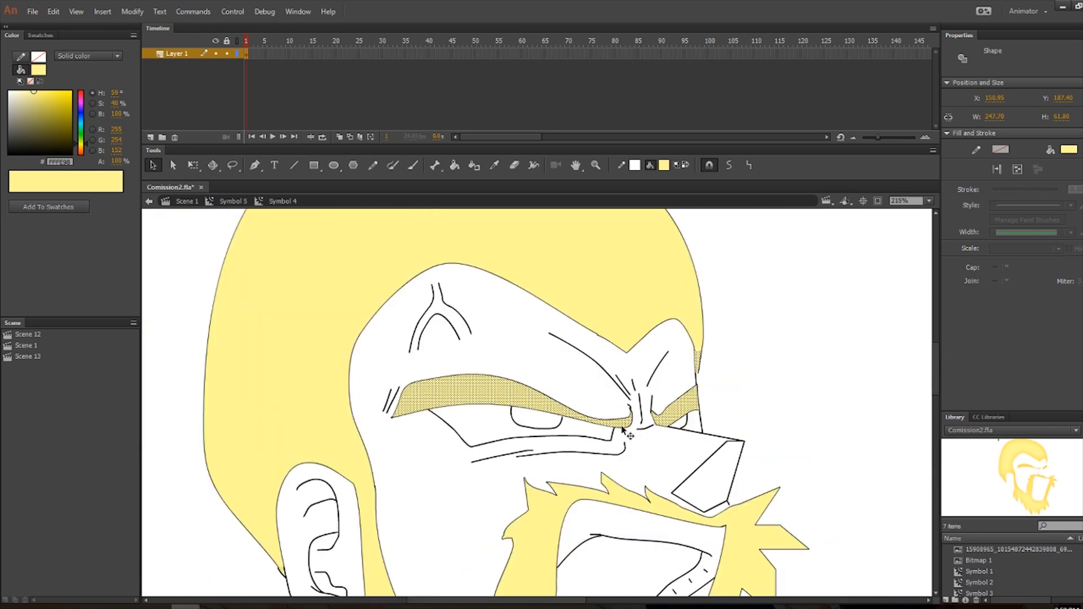
{"action": "left_click", "coordinate": [764, 379]}
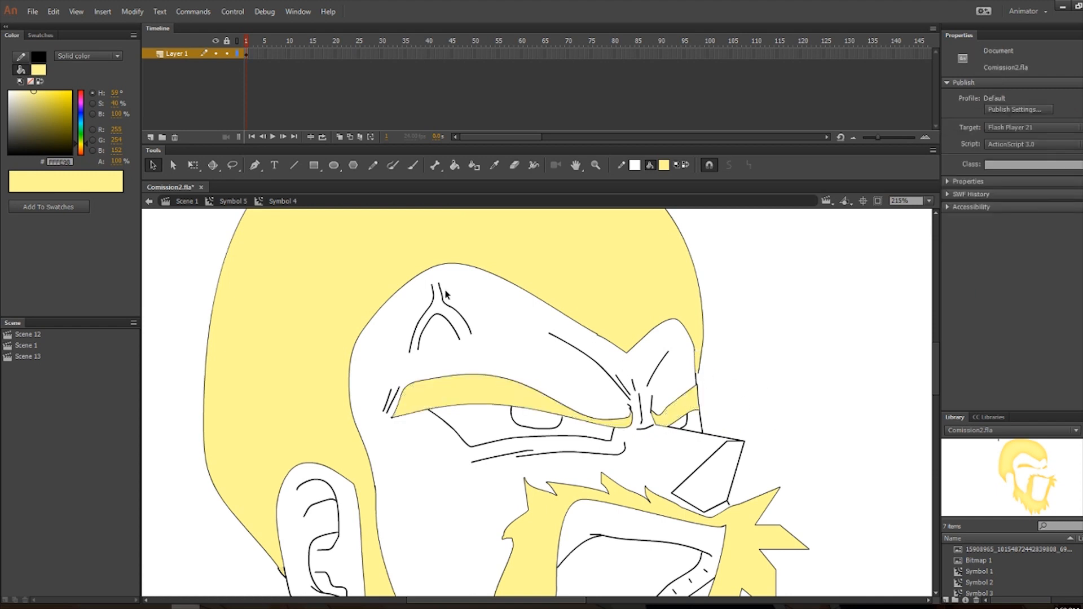
Leave the nested symbol for Scene 1 and deselect the hair symbol.
{"action": "left_click", "coordinate": [185, 201]}
{"action": "scroll", "coordinate": [497, 365], "scroll_direction": "down", "scroll_amount": 4}
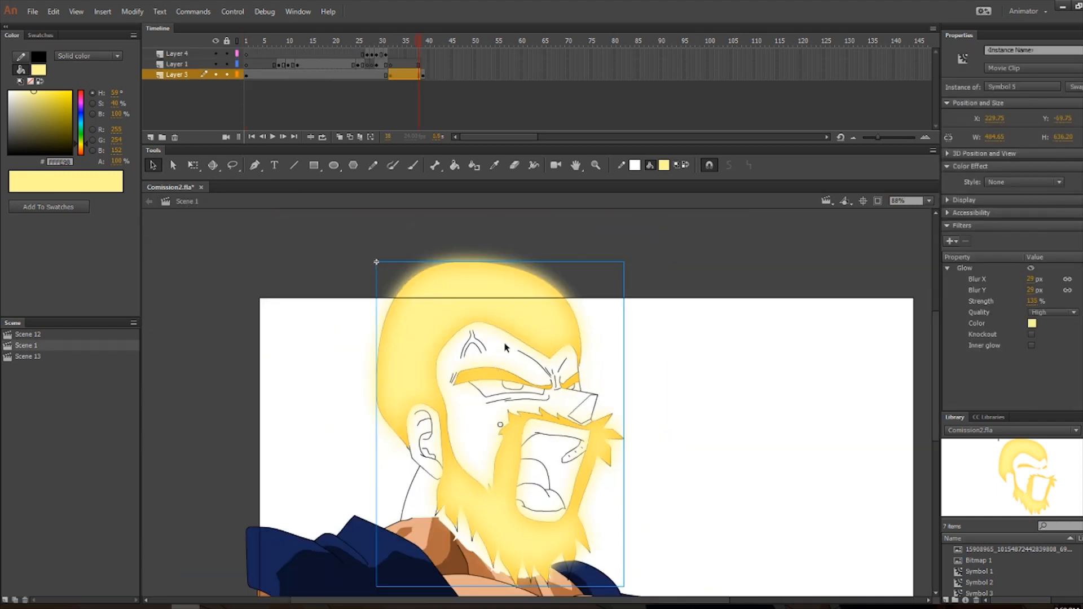
{"action": "left_click", "coordinate": [610, 364]}
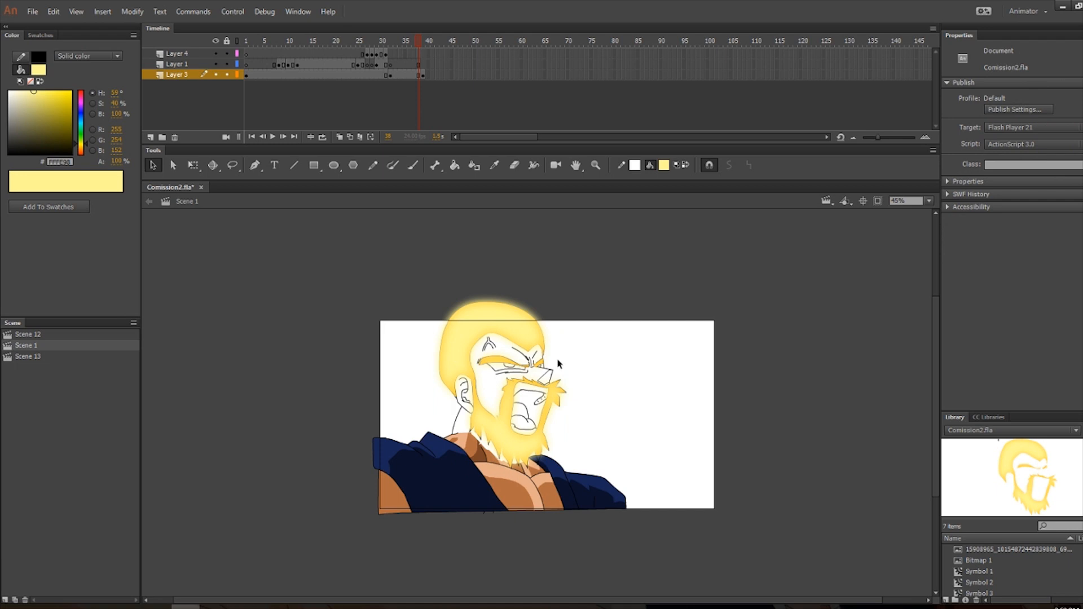
{"action": "scroll", "coordinate": [494, 394], "scroll_direction": "up", "scroll_amount": 3}
{"action": "scroll", "coordinate": [493, 393], "scroll_direction": "down", "scroll_amount": 2}
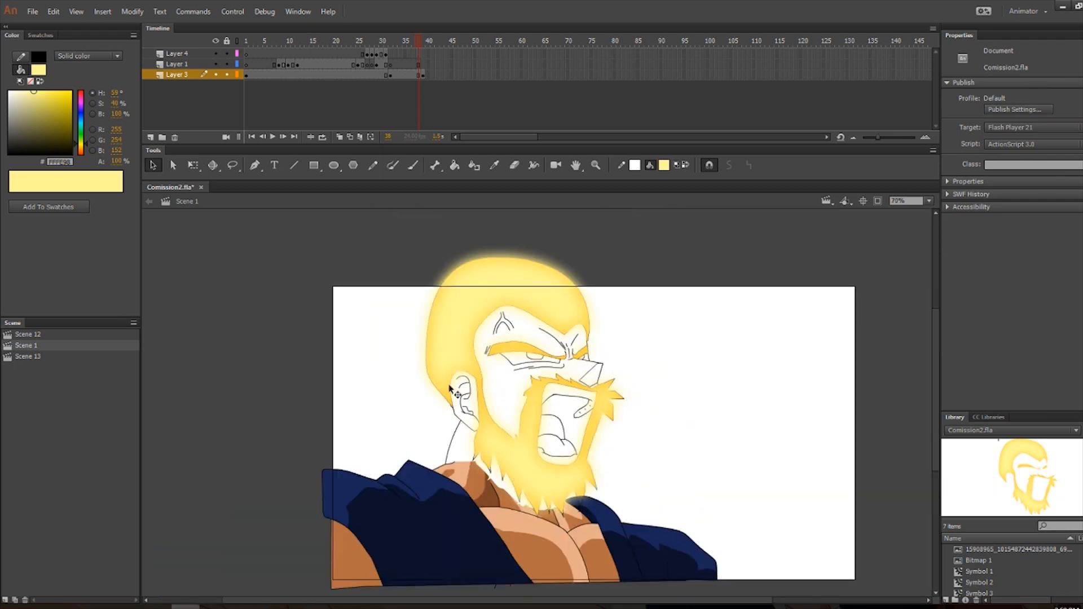
{"action": "scroll", "coordinate": [510, 454], "scroll_direction": "up", "scroll_amount": 2}
{"action": "scroll", "coordinate": [518, 395], "scroll_direction": "down", "scroll_amount": 2}
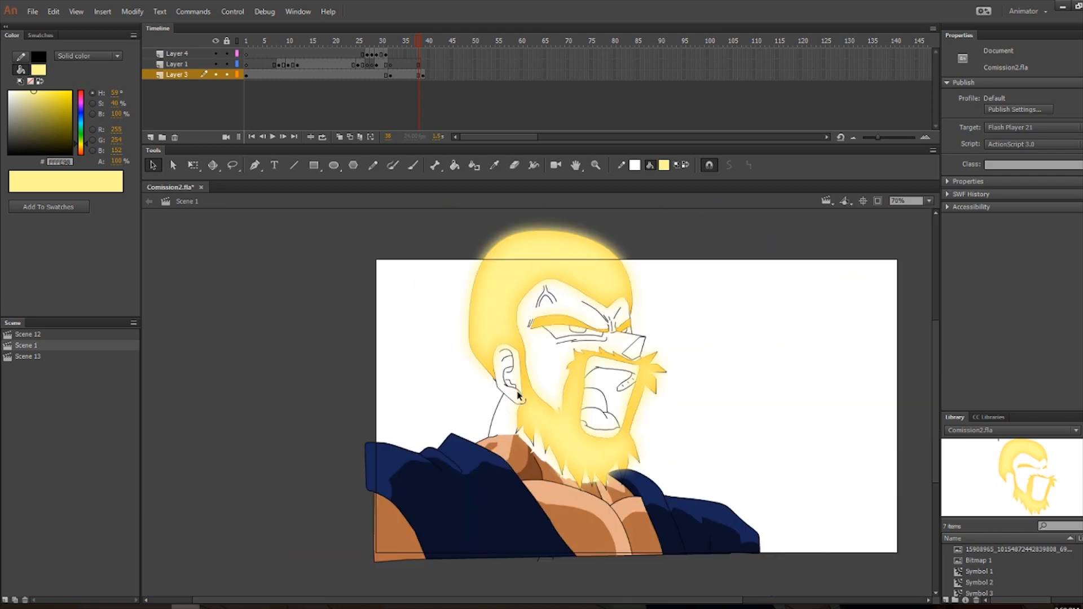
Delete the glowing hair symbol at frame 38 and hide Layer 1 at frame 32.
{"action": "left_click", "coordinate": [519, 269]}
{"action": "key", "text": "Delete"}
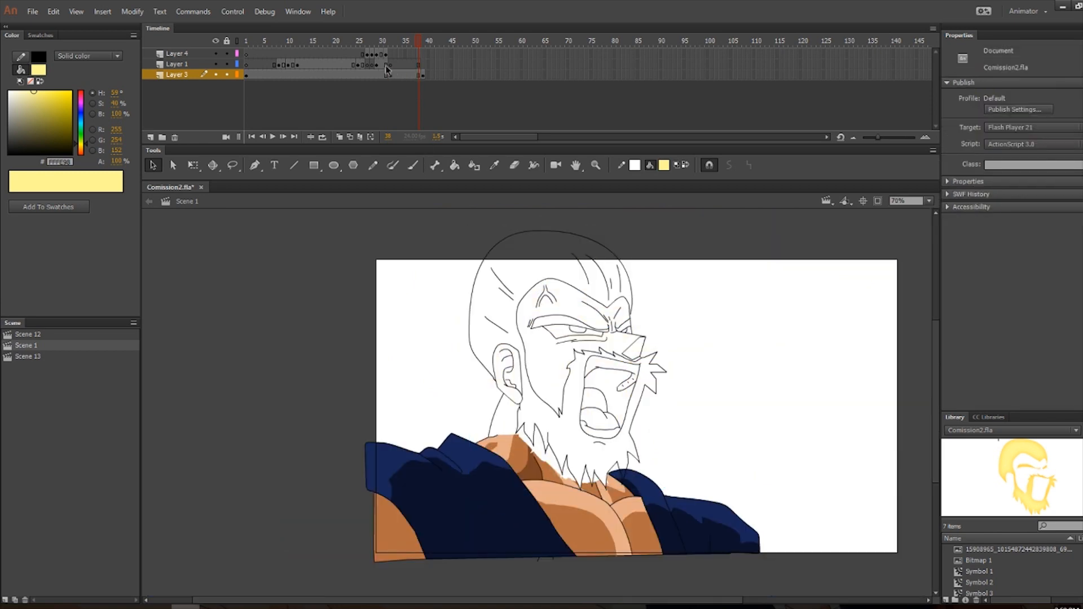
{"action": "left_click", "coordinate": [389, 67]}
{"action": "right_click", "coordinate": [371, 224]}
{"action": "left_click", "coordinate": [414, 269]}
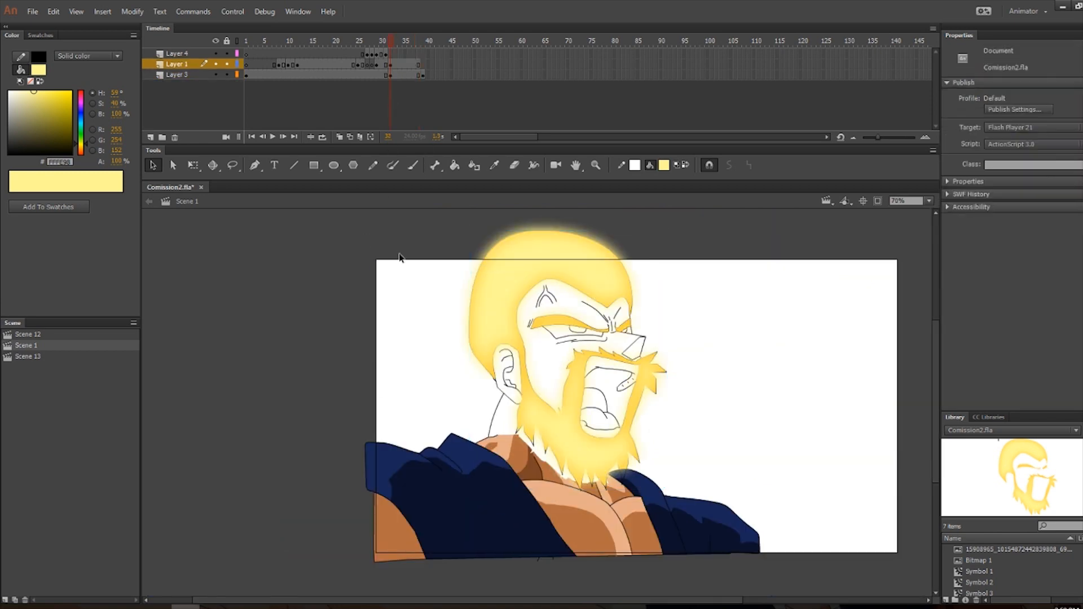
{"action": "left_click", "coordinate": [215, 64]}
On Layer 3 at frame 32, erase the black dots at the end of the small neck shadow and refill the gap with light skin tone.
{"action": "scroll", "coordinate": [321, 313], "scroll_direction": "up", "scroll_amount": 3}
{"action": "scroll", "coordinate": [570, 470], "scroll_direction": "up", "scroll_amount": 10}
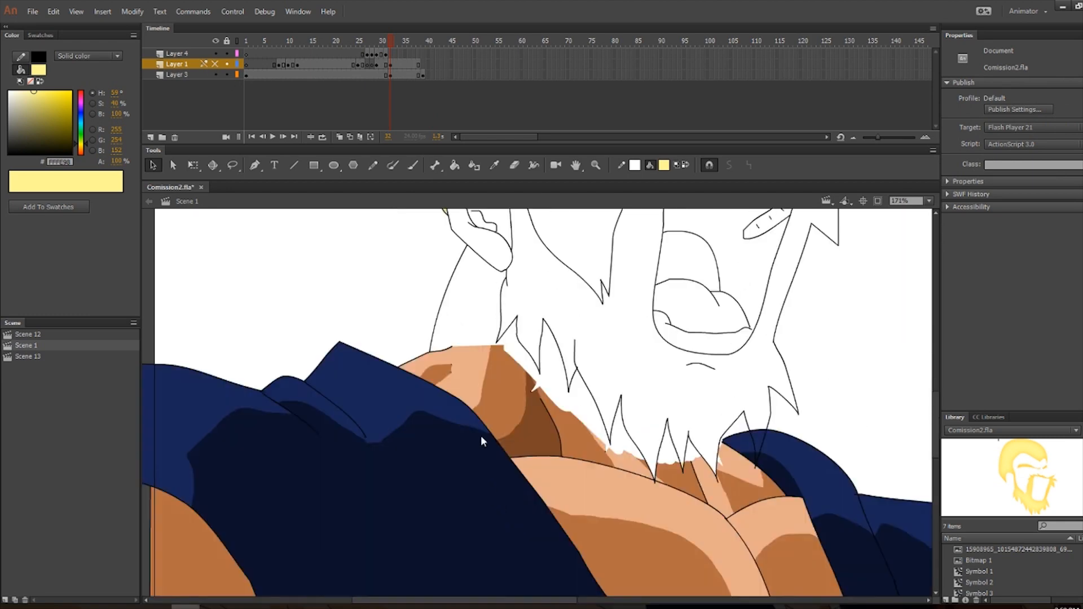
{"action": "key", "text": "e"}
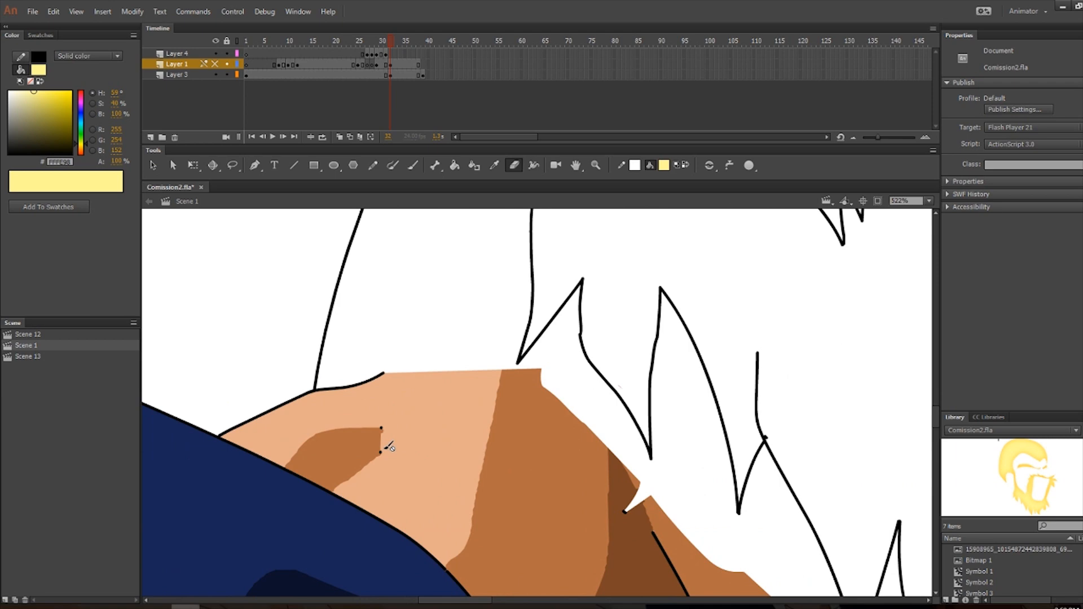
{"action": "left_click", "coordinate": [390, 75]}
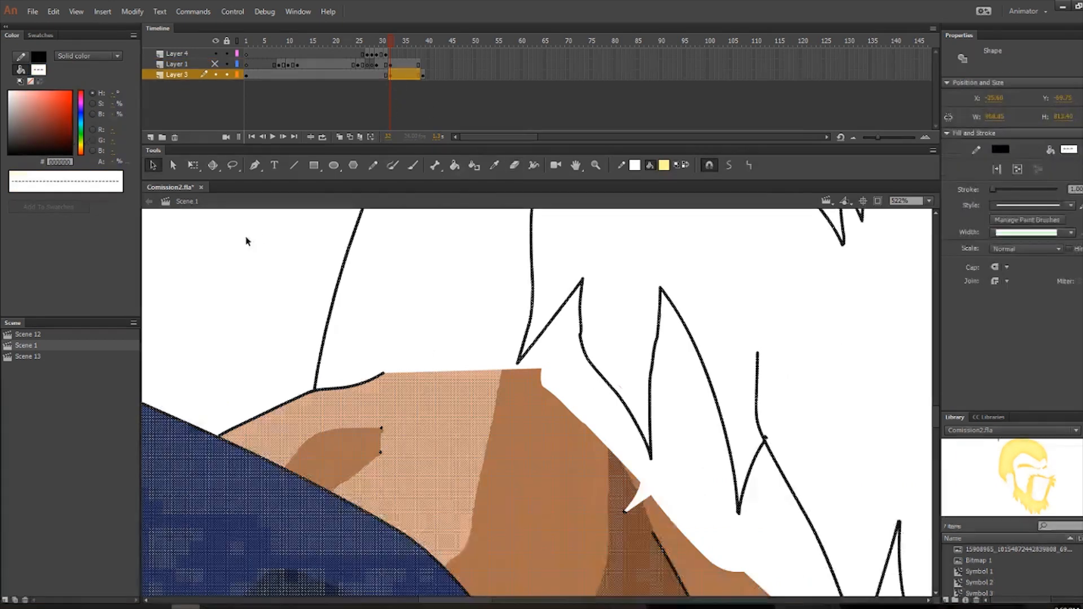
{"action": "left_click_drag", "start_coordinate": [384, 453], "coordinate": [386, 427]}
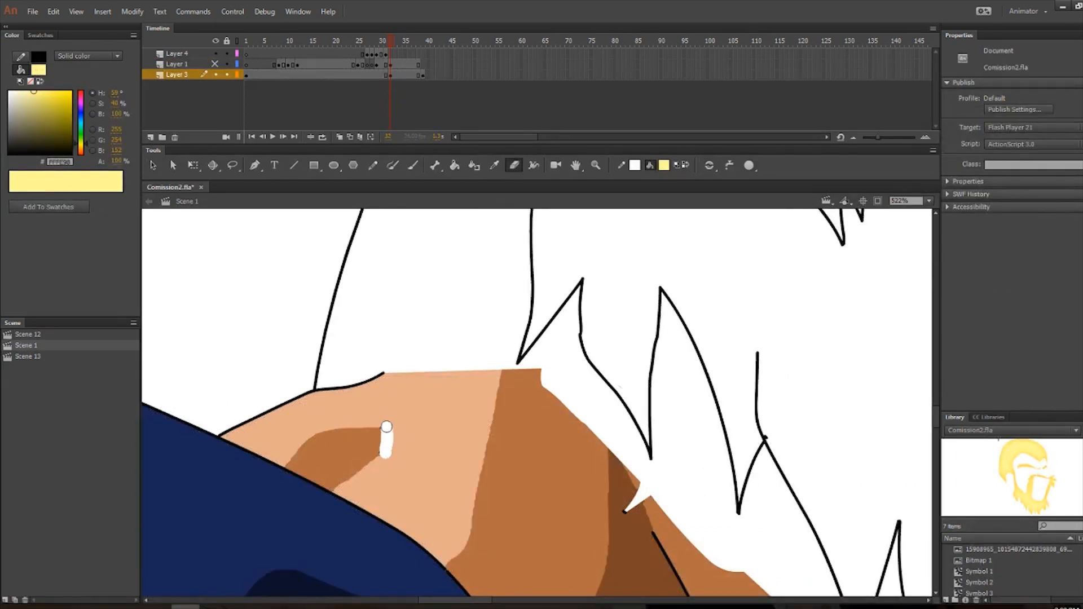
{"action": "key", "text": "i"}
{"action": "left_click", "coordinate": [395, 448]}
{"action": "left_click", "coordinate": [395, 449]}
Brush a light skin boundary line from the neck's shade edge up to the beard and fill the unpainted neck below the ear.
{"action": "scroll", "coordinate": [430, 406], "scroll_direction": "up", "scroll_amount": 3}
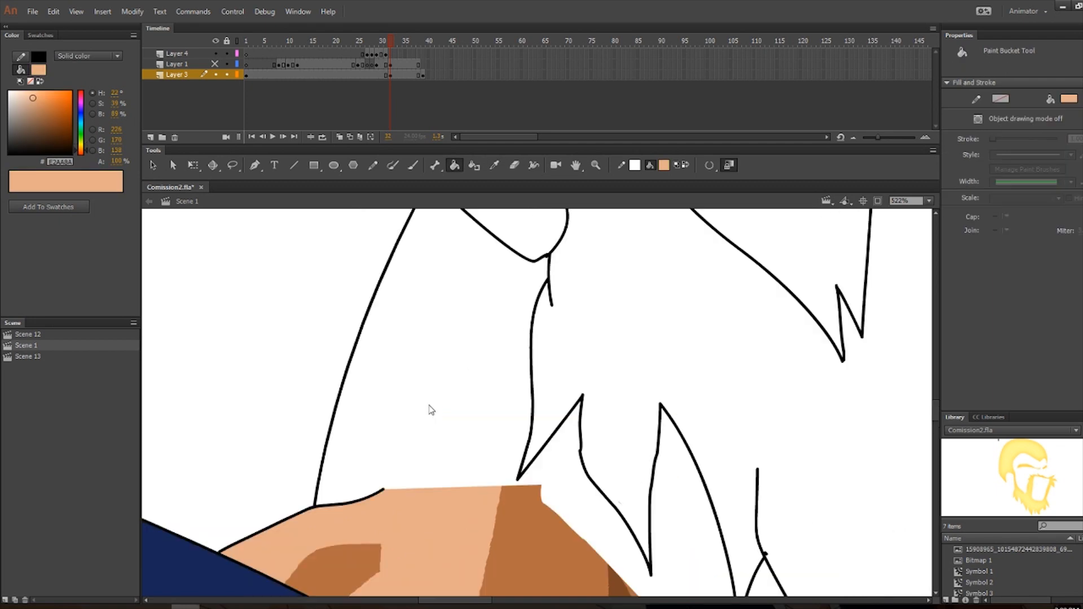
{"action": "key", "text": "b"}
{"action": "left_click_drag", "start_coordinate": [502, 484], "coordinate": [512, 445]}
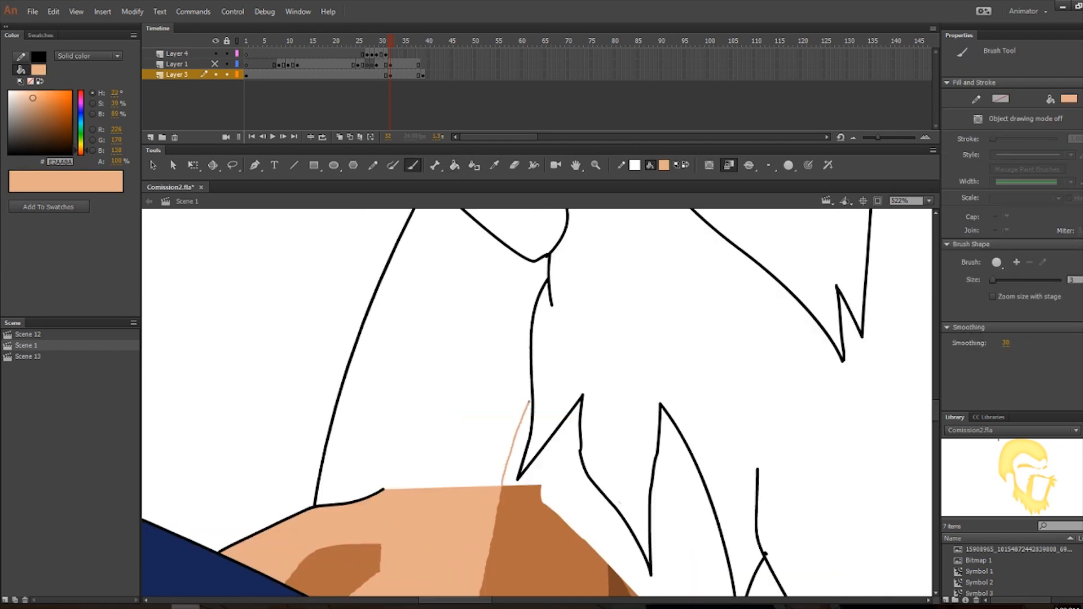
{"action": "left_click_drag", "start_coordinate": [528, 402], "coordinate": [531, 397]}
{"action": "scroll", "coordinate": [480, 381], "scroll_direction": "down", "scroll_amount": 2}
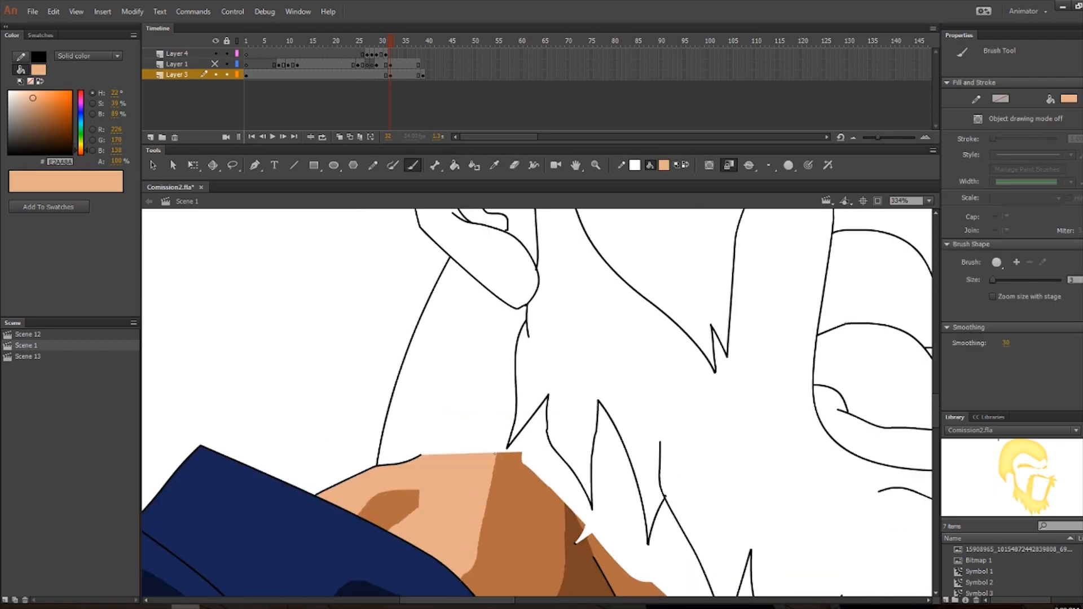
{"action": "left_click_drag", "start_coordinate": [496, 448], "coordinate": [509, 370]}
{"action": "key", "text": "k"}
{"action": "left_click", "coordinate": [496, 374]}
{"action": "scroll", "coordinate": [496, 374], "scroll_direction": "down", "scroll_amount": 2}
{"action": "scroll", "coordinate": [500, 422], "scroll_direction": "up", "scroll_amount": 1}
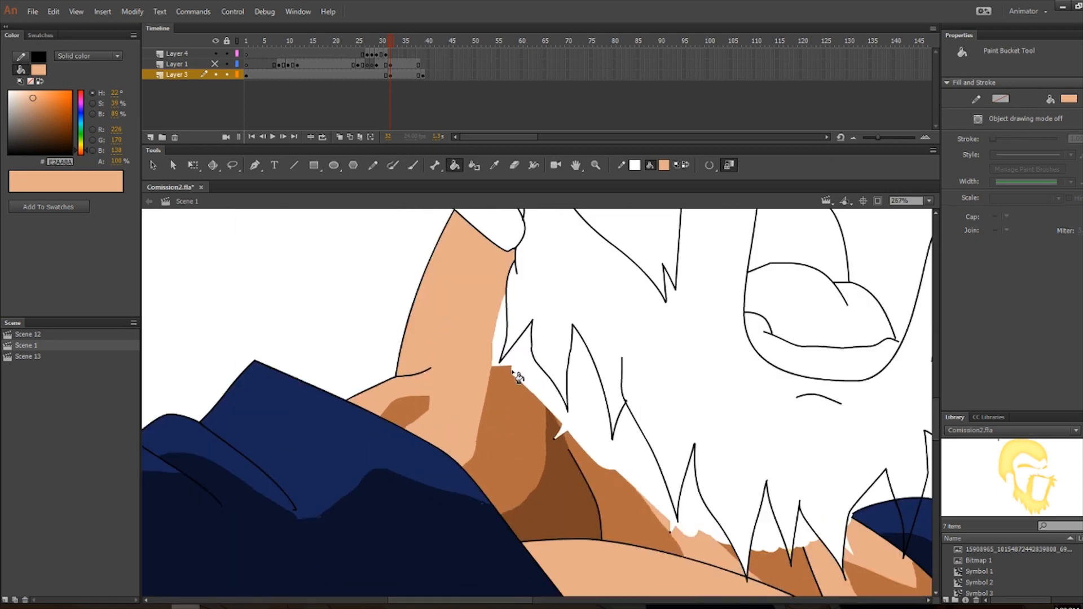
Sample the mid-brown shade, brush a line from the dark neck shadow up to the beard, and fill the enclosed gap.
{"action": "key", "text": "i"}
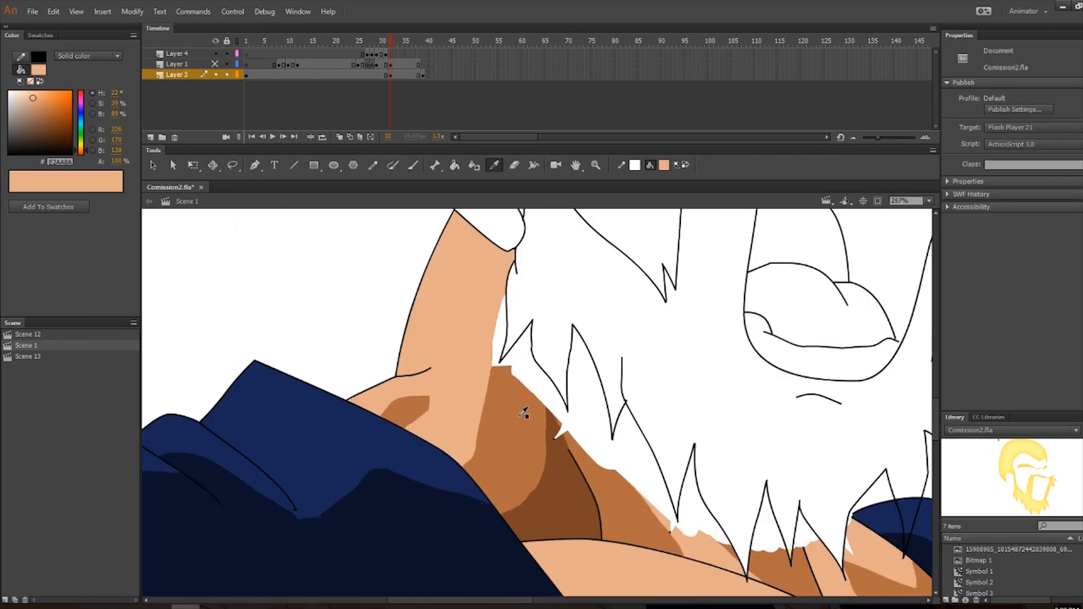
{"action": "left_click", "coordinate": [523, 414]}
{"action": "scroll", "coordinate": [553, 409], "scroll_direction": "up", "scroll_amount": 2}
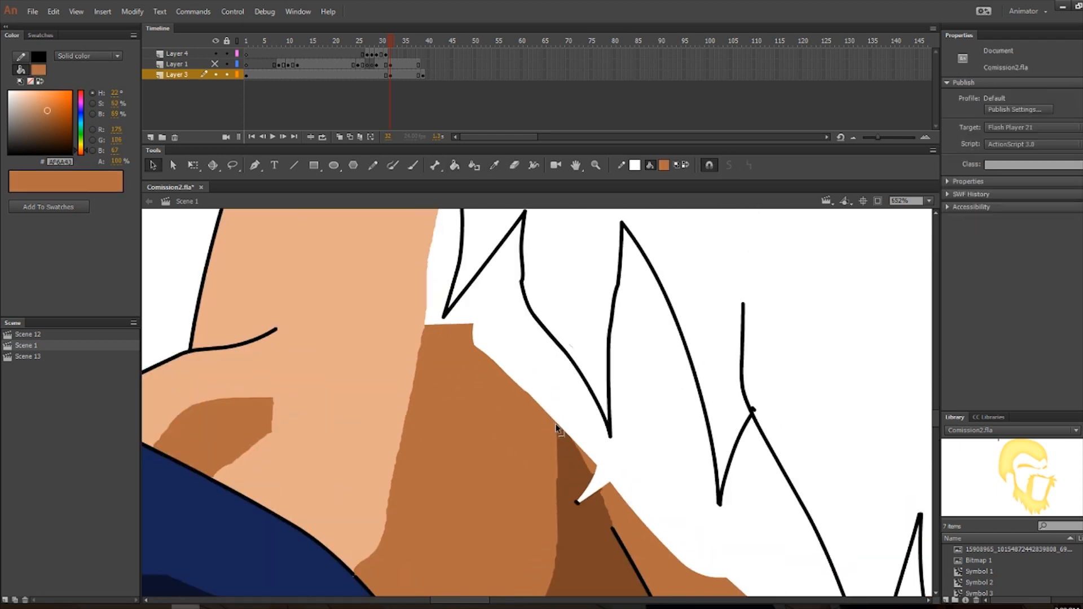
{"action": "key", "text": "b"}
{"action": "left_click_drag", "start_coordinate": [556, 423], "coordinate": [561, 365]}
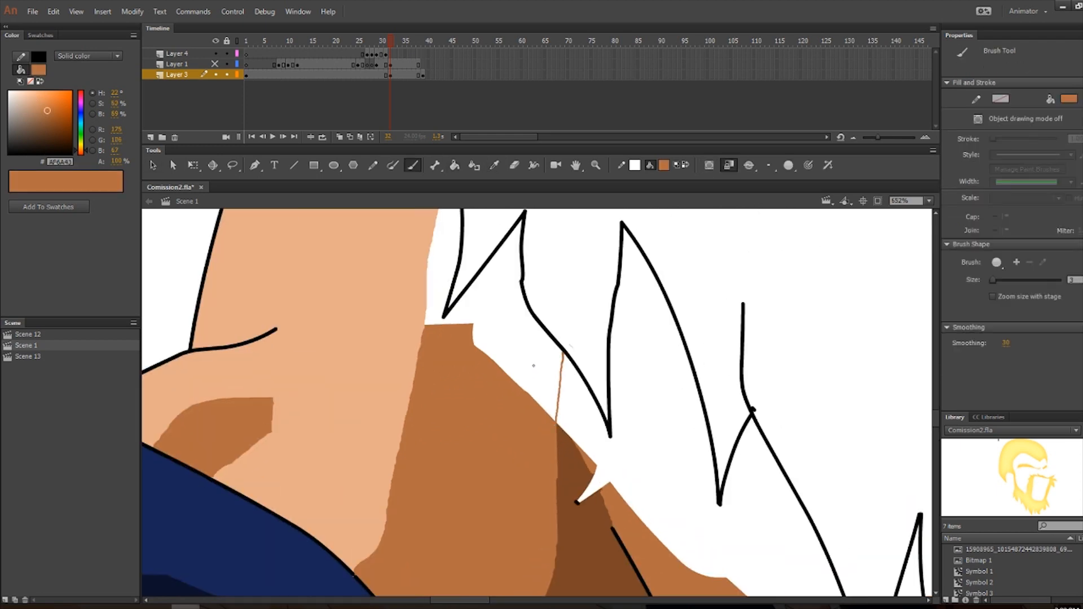
{"action": "key", "text": "k"}
{"action": "left_click", "coordinate": [534, 359]}
{"action": "scroll", "coordinate": [468, 310], "scroll_direction": "down", "scroll_amount": 1}
{"action": "scroll", "coordinate": [497, 312], "scroll_direction": "down", "scroll_amount": 1}
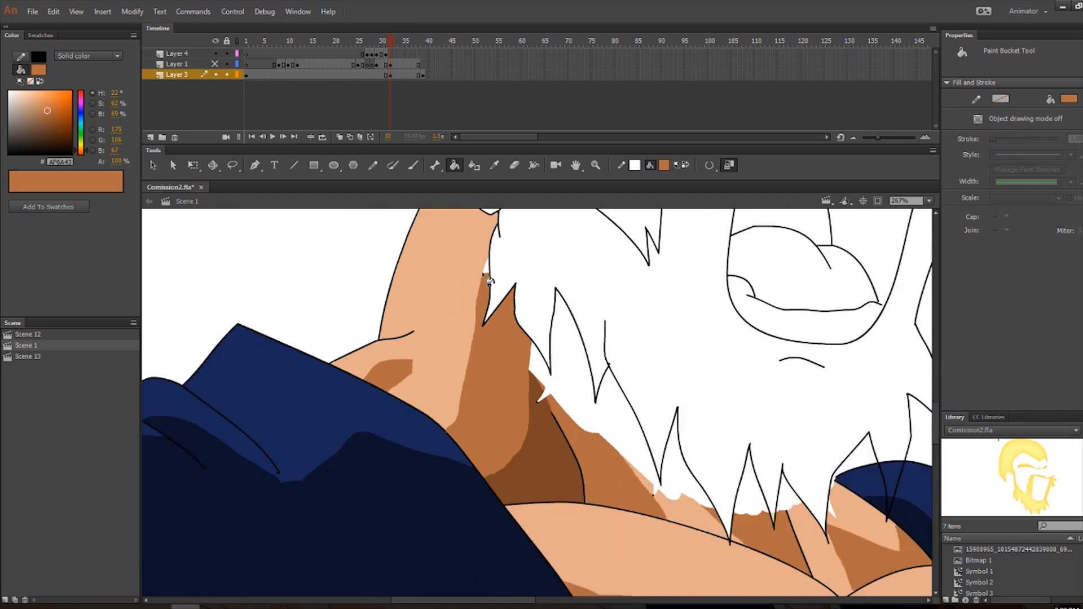
Erase the black dot in the dark neck shadow and fill the erased spot and adjoining notch with the sampled dark brown.
{"action": "scroll", "coordinate": [553, 419], "scroll_direction": "up", "scroll_amount": 2}
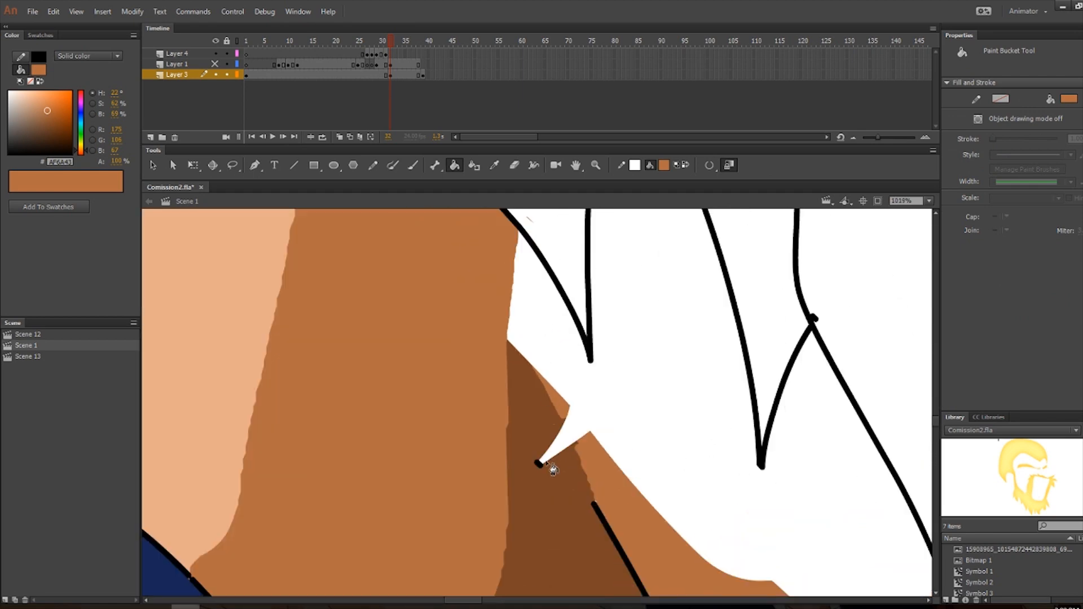
{"action": "key", "text": "e"}
{"action": "left_click_drag", "start_coordinate": [533, 462], "coordinate": [543, 476]}
{"action": "key", "text": "u"}
{"action": "key", "text": "i"}
{"action": "left_click", "coordinate": [539, 424]}
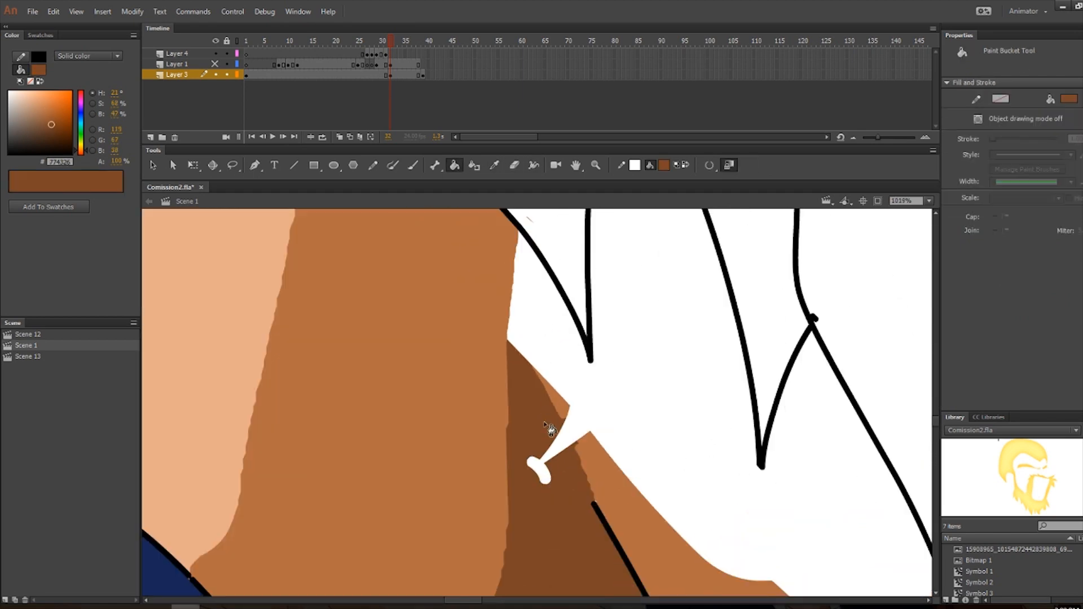
{"action": "key", "text": "b"}
{"action": "key", "text": "k"}
{"action": "left_click", "coordinate": [550, 457]}
{"action": "scroll", "coordinate": [555, 427], "scroll_direction": "down", "scroll_amount": 3}
{"action": "scroll", "coordinate": [538, 404], "scroll_direction": "up", "scroll_amount": 3}
{"action": "key", "text": "b"}
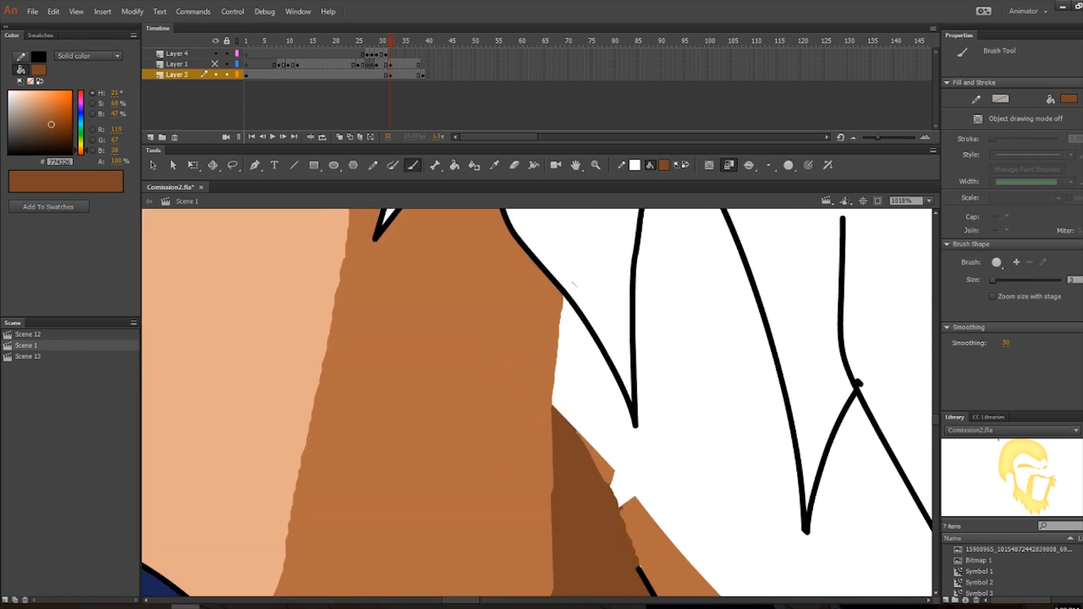
{"action": "key", "text": "k"}
{"action": "left_click", "coordinate": [564, 411]}
{"action": "scroll", "coordinate": [589, 417], "scroll_direction": "down", "scroll_amount": 6}
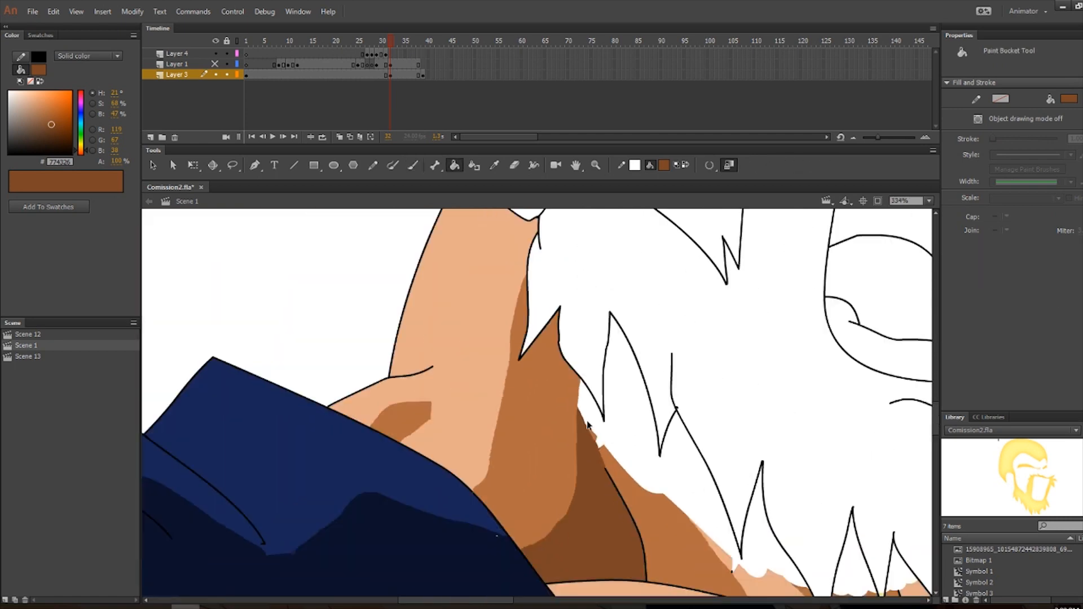
Sample the mid-brown, brush a line from the shade edge to the beard spike's tip, and fill the enclosed white gap beneath the beard.
{"action": "scroll", "coordinate": [688, 537], "scroll_direction": "up", "scroll_amount": 3}
{"action": "key", "text": "i"}
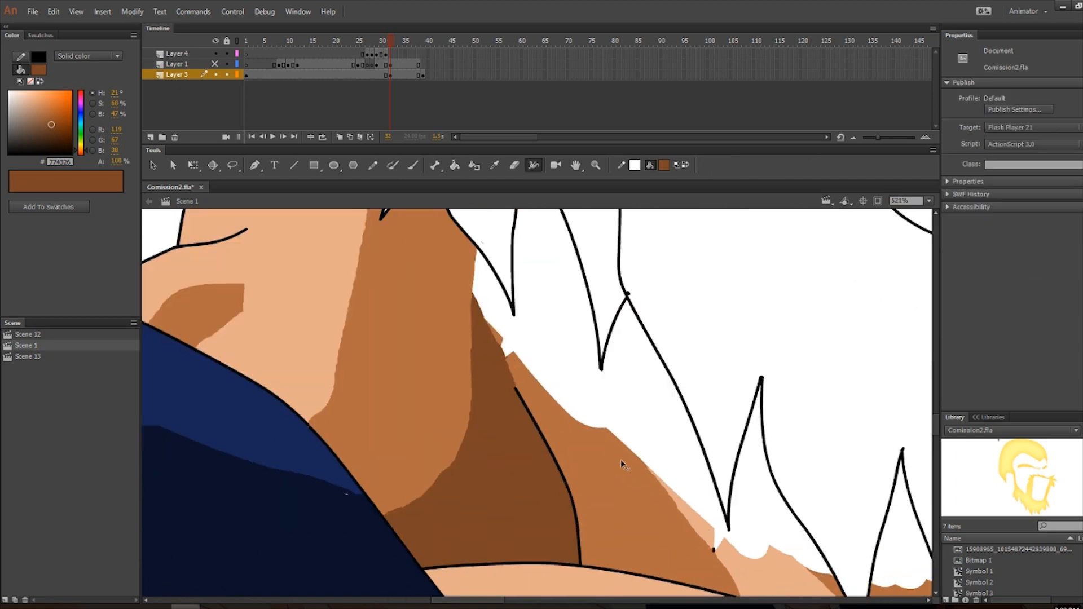
{"action": "left_click", "coordinate": [638, 466]}
{"action": "key", "text": "b"}
{"action": "left_click_drag", "start_coordinate": [645, 465], "coordinate": [620, 414]}
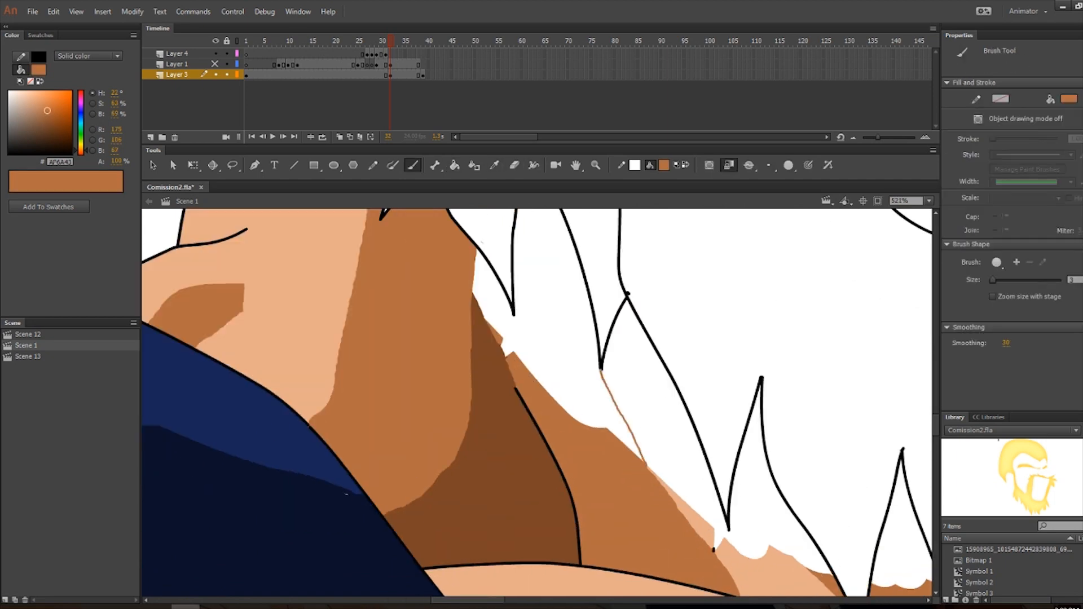
{"action": "key", "text": "k"}
{"action": "left_click", "coordinate": [569, 374]}
{"action": "scroll", "coordinate": [570, 374], "scroll_direction": "down", "scroll_amount": 1}
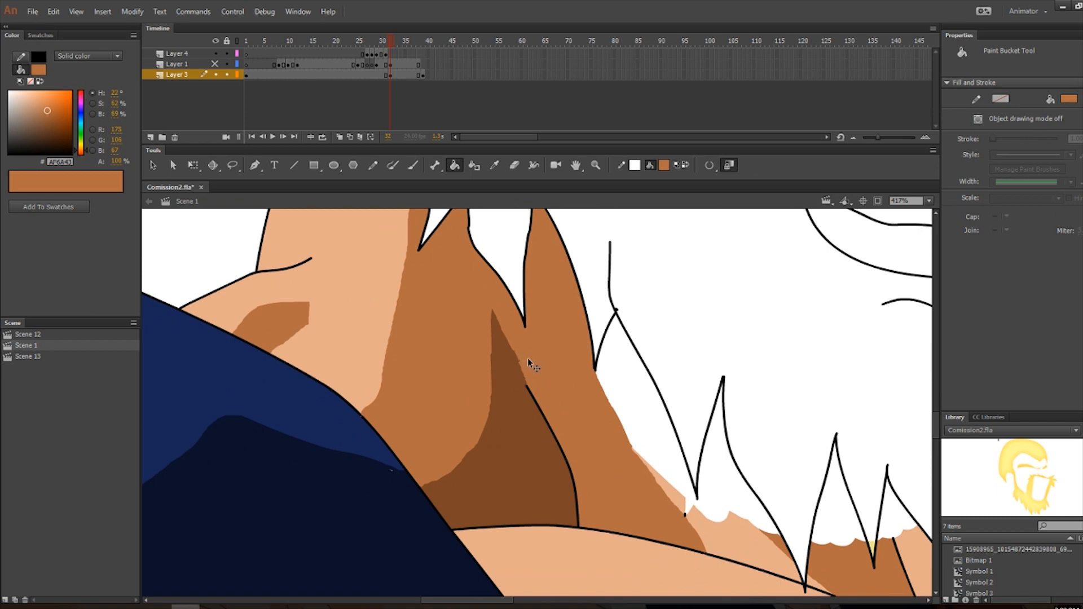
{"action": "scroll", "coordinate": [527, 365], "scroll_direction": "down", "scroll_amount": 3}
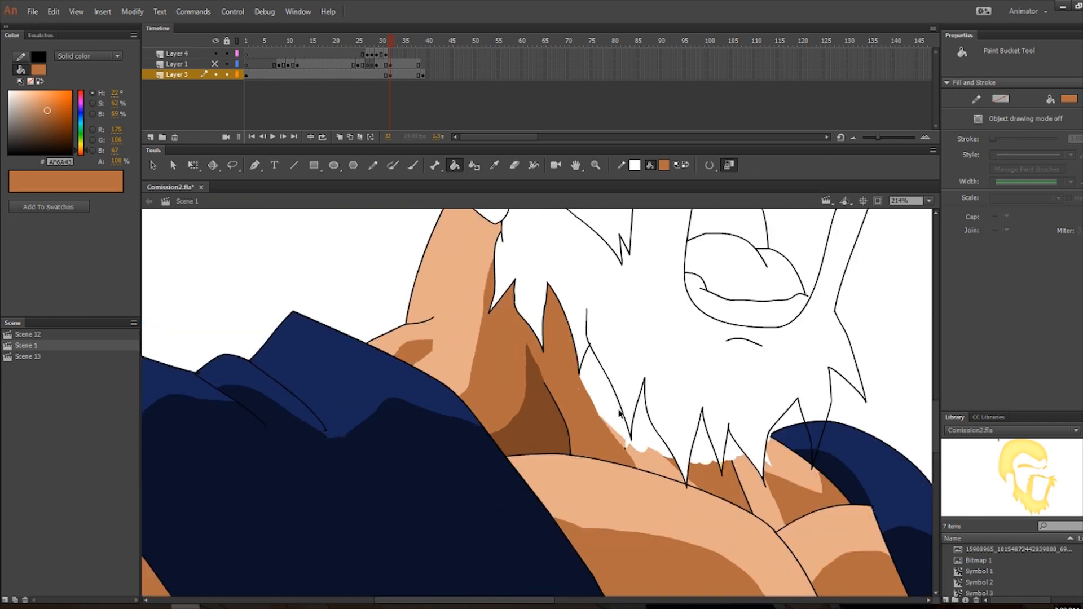
Fill the white gaps on both sides of the next beard spike with the sampled light skin tone.
{"action": "scroll", "coordinate": [599, 469], "scroll_direction": "up", "scroll_amount": 3}
{"action": "left_click", "coordinate": [665, 451], "text": "alt"}
{"action": "left_click", "coordinate": [691, 433]}
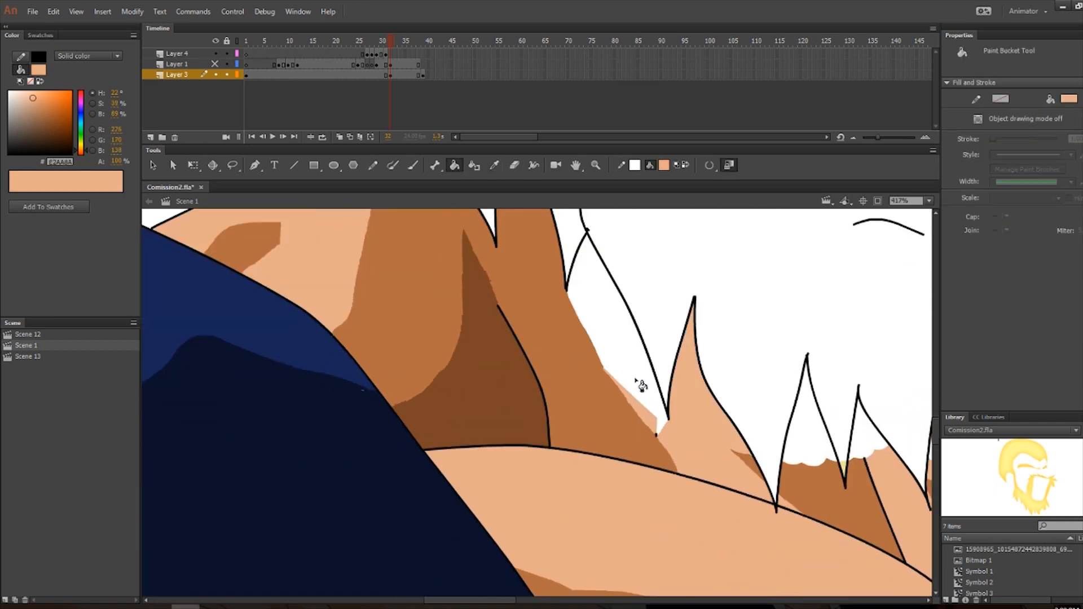
{"action": "left_click", "coordinate": [640, 382]}
{"action": "scroll", "coordinate": [640, 382], "scroll_direction": "down", "scroll_amount": 3}
{"action": "scroll", "coordinate": [640, 382], "scroll_direction": "up", "scroll_amount": 3}
Delete the stray black dot on the edge between the mid-brown shade and light skin below the beard.
{"action": "scroll", "coordinate": [684, 442], "scroll_direction": "up", "scroll_amount": 3}
{"action": "key", "text": "v"}
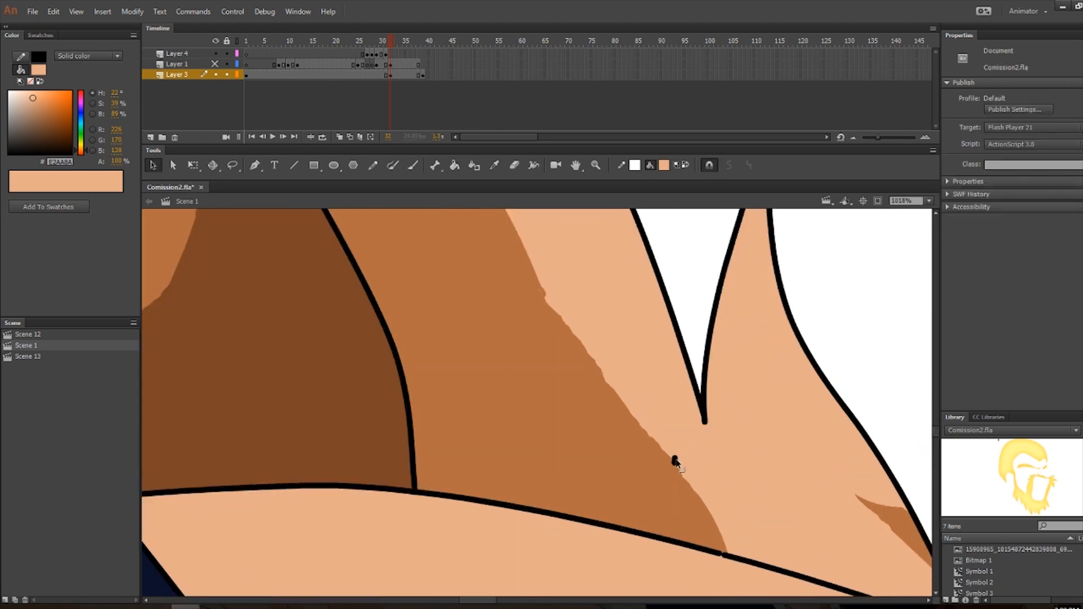
{"action": "left_click", "coordinate": [674, 459]}
{"action": "key", "text": "Delete"}
{"action": "scroll", "coordinate": [756, 467], "scroll_direction": "down", "scroll_amount": 8}
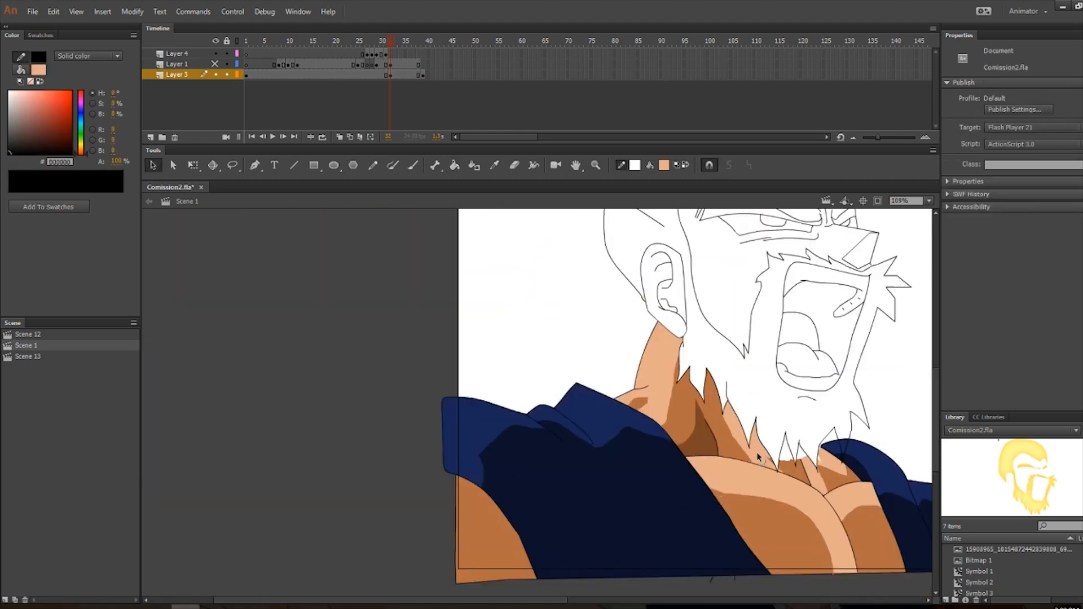
Sample the mid-brown shade and fill the white gap between the two lower beard spikes above the chest.
{"action": "scroll", "coordinate": [667, 471], "scroll_direction": "up", "scroll_amount": 8}
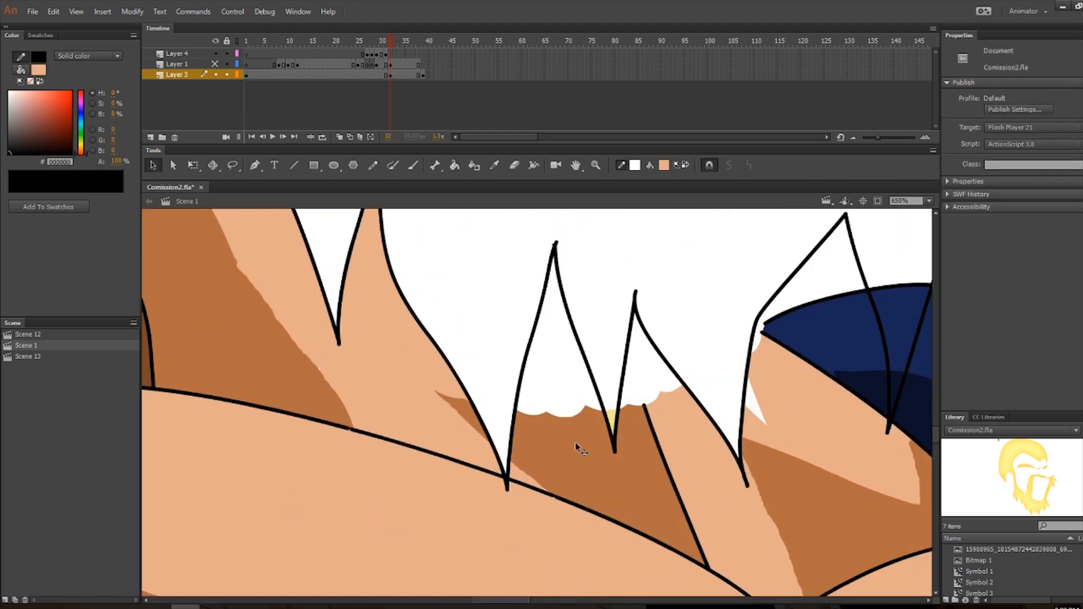
{"action": "key", "text": "o"}
{"action": "key", "text": "i"}
{"action": "left_click", "coordinate": [557, 427]}
{"action": "left_click", "coordinate": [558, 397]}
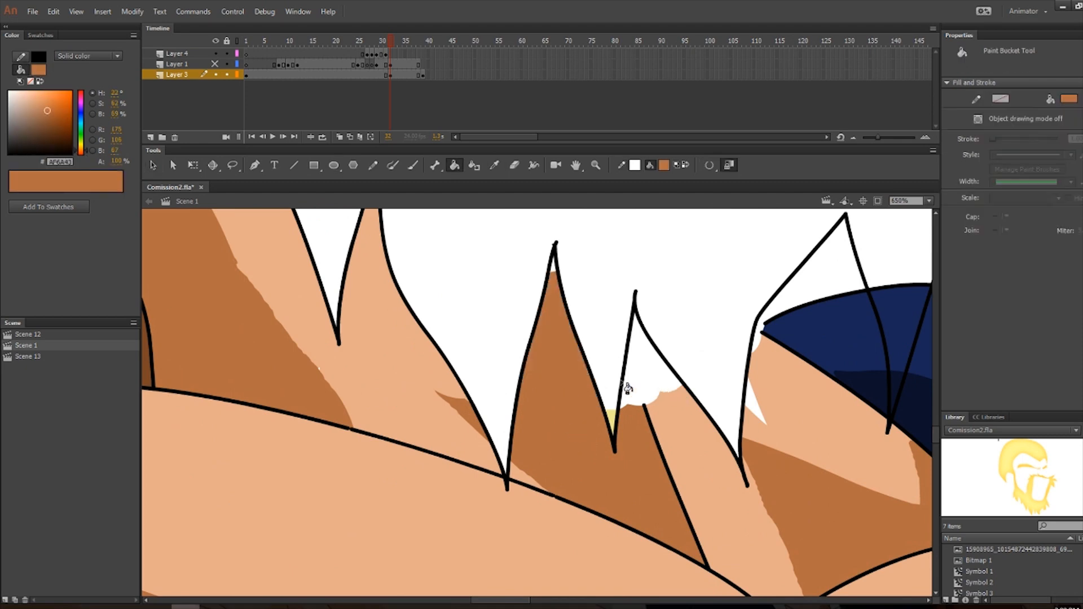
Cover the leftover yellow patch in the lower beard spike with sampled white.
{"action": "scroll", "coordinate": [643, 361], "scroll_direction": "up", "scroll_amount": 3}
{"action": "key", "text": "i"}
{"action": "left_click", "coordinate": [587, 416]}
{"action": "left_click", "coordinate": [586, 478]}
{"action": "scroll", "coordinate": [600, 463], "scroll_direction": "down", "scroll_amount": 3}
{"action": "scroll", "coordinate": [592, 426], "scroll_direction": "up", "scroll_amount": 2}
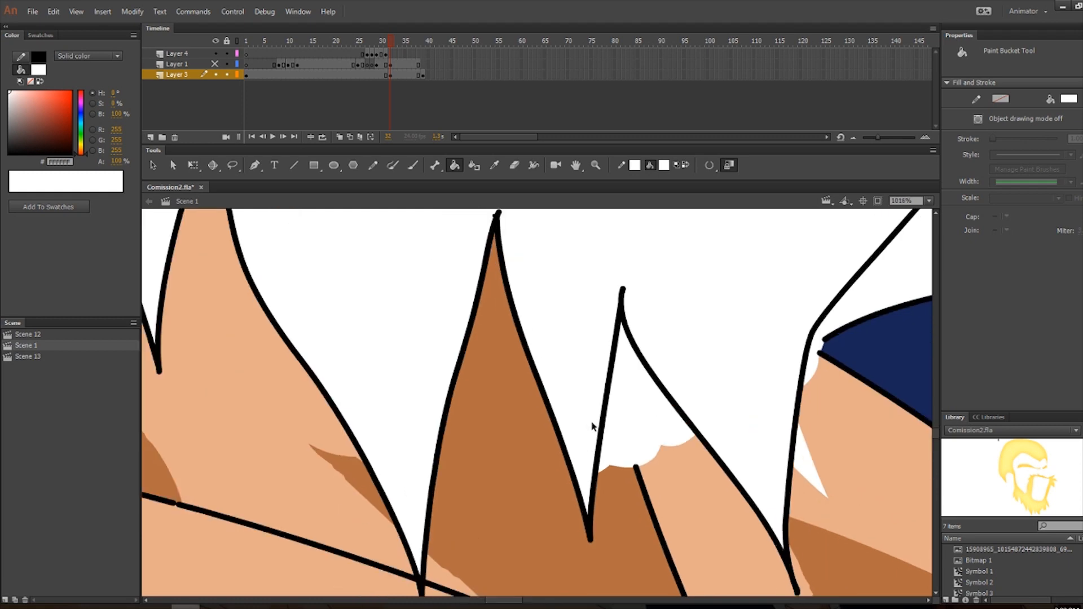
Brush a mid-brown line extending the short neck line up between the beard spikes and fill the shaded side with mid-brown.
{"action": "key", "text": "b"}
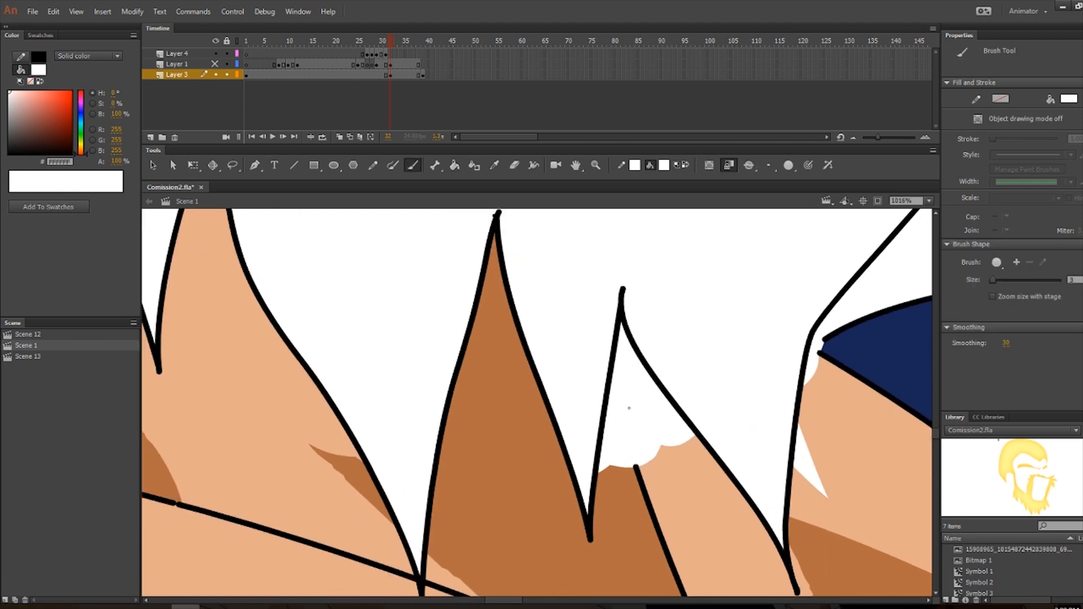
{"action": "key", "text": "i"}
{"action": "left_click", "coordinate": [635, 505]}
{"action": "key", "text": "b"}
{"action": "left_click_drag", "start_coordinate": [636, 466], "coordinate": [625, 347]}
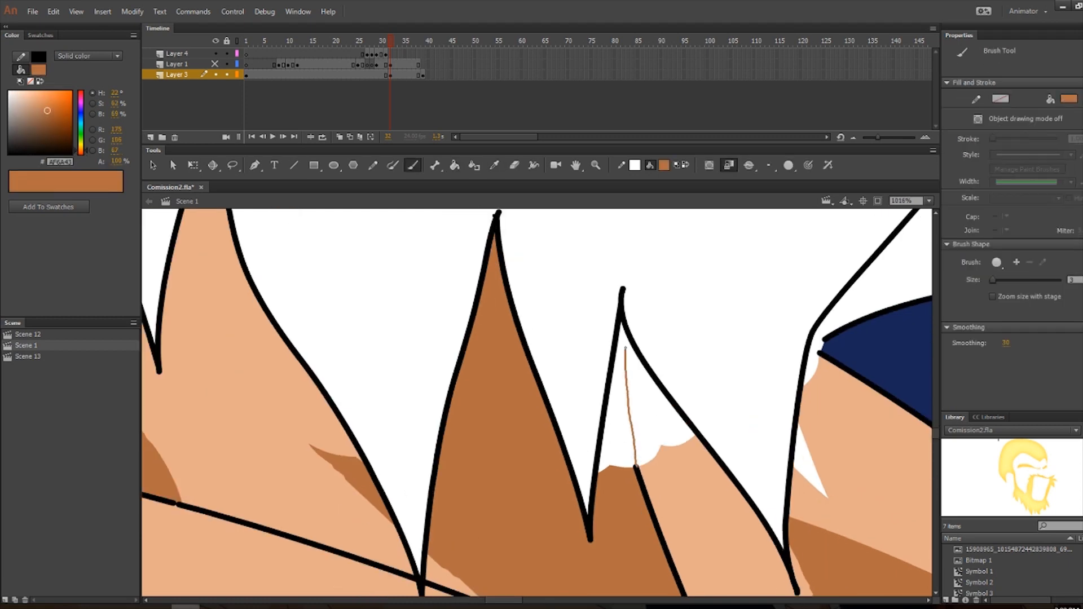
{"action": "key", "text": "l"}
{"action": "key", "text": "k"}
{"action": "left_click", "coordinate": [626, 435]}
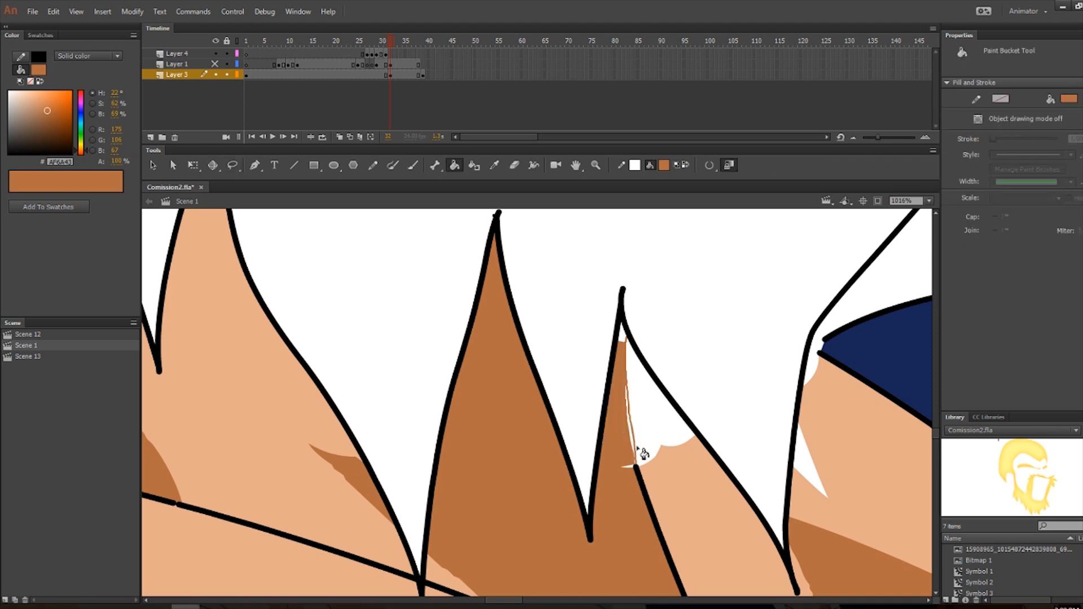
{"action": "left_click", "coordinate": [633, 442]}
{"action": "left_click", "coordinate": [623, 338]}
Sample the light skin tone and fill the remaining white area on the lit side of the brushed line.
{"action": "key", "text": "i"}
{"action": "left_click", "coordinate": [661, 420]}
{"action": "key", "text": "i"}
{"action": "left_click", "coordinate": [671, 454]}
{"action": "left_click", "coordinate": [665, 435]}
Fill the thin white slivers along the boundary between the spikes with sampled mid-brown and light skin tone.
{"action": "key", "text": "ctrl+equal"}
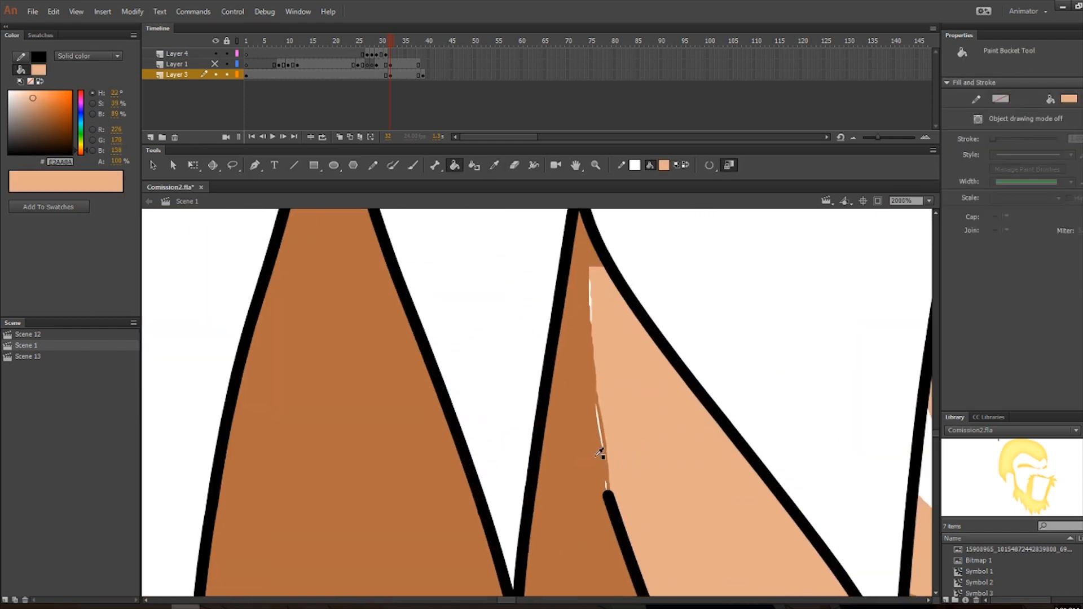
{"action": "key", "text": "i"}
{"action": "left_click", "coordinate": [595, 442]}
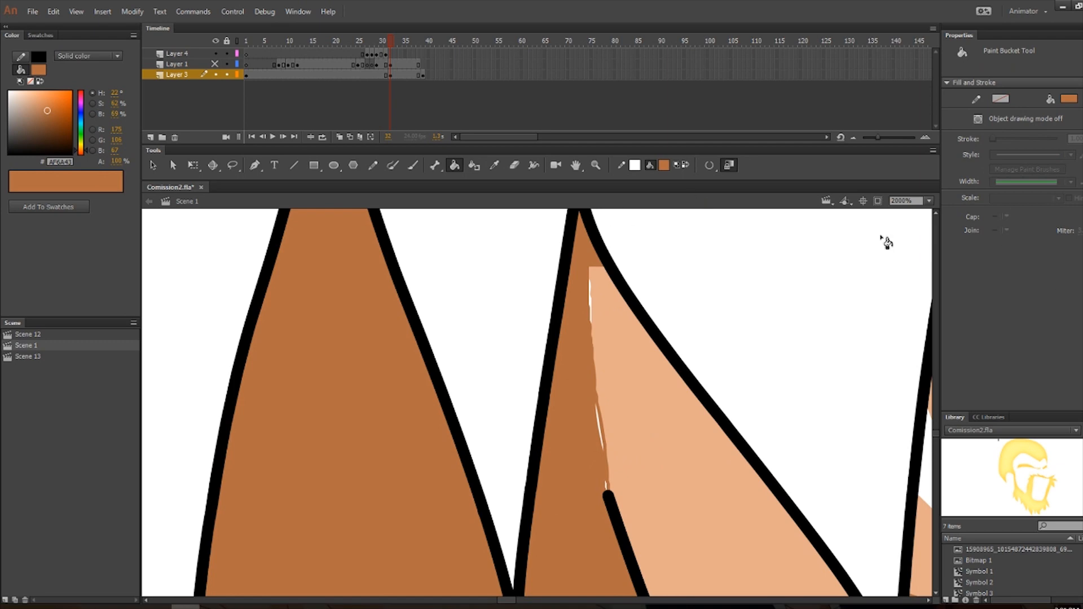
{"action": "key", "text": "b"}
{"action": "key", "text": "k"}
{"action": "left_click", "coordinate": [709, 165]}
{"action": "left_click", "coordinate": [763, 166]}
{"action": "left_click", "coordinate": [599, 429]}
{"action": "key", "text": "i"}
{"action": "left_click", "coordinate": [600, 307]}
{"action": "left_click", "coordinate": [592, 306]}
{"action": "key", "text": "i"}
{"action": "left_click", "coordinate": [597, 466]}
Sample the light skin tone from the neck beside the blue collar.
{"action": "scroll", "coordinate": [609, 495], "scroll_direction": "down", "scroll_amount": 3}
{"action": "scroll", "coordinate": [669, 494], "scroll_direction": "up", "scroll_amount": 3}
{"action": "key", "text": "i"}
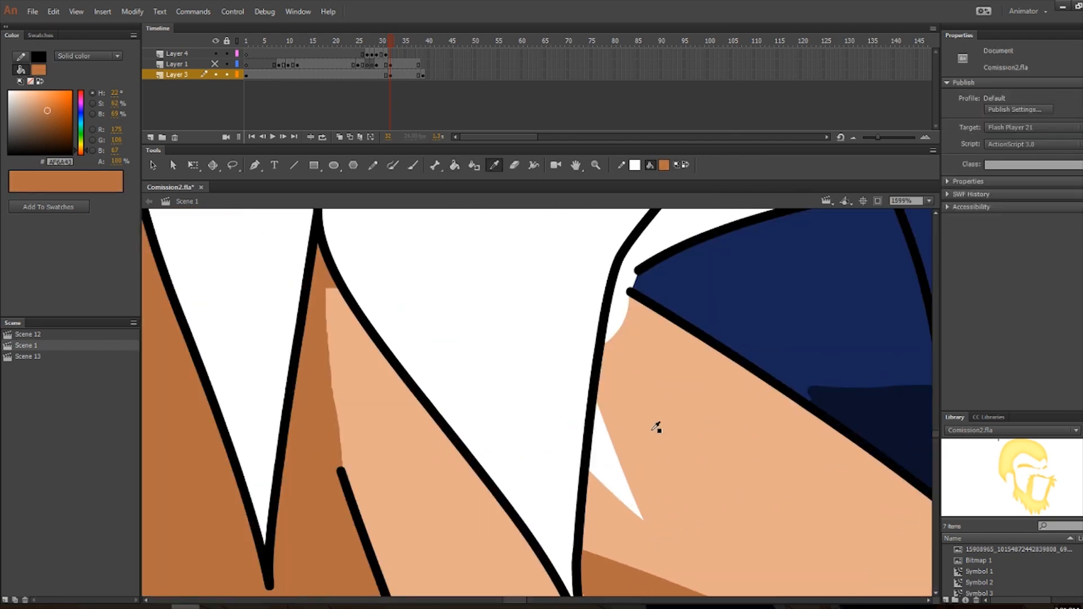
{"action": "left_click", "coordinate": [656, 427]}
{"action": "key", "text": "v"}
{"action": "left_click_drag", "start_coordinate": [628, 292], "coordinate": [614, 280]}
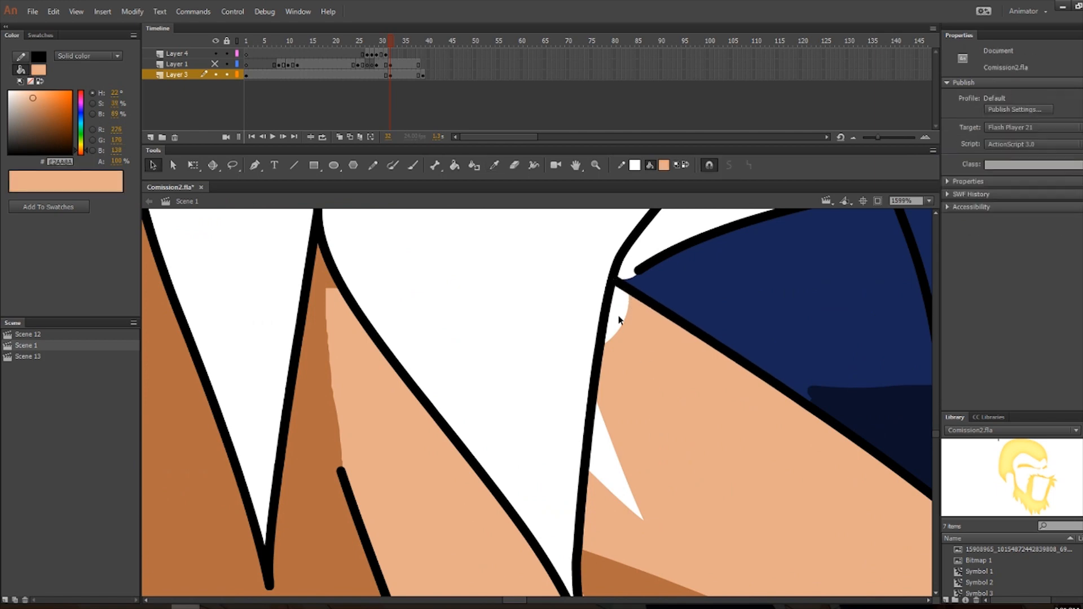
{"action": "key", "text": "k"}
{"action": "left_click", "coordinate": [618, 319]}
{"action": "key", "text": "ctrl+z"}
{"action": "key", "text": "ctrl+z"}
{"action": "scroll", "coordinate": [651, 365], "scroll_direction": "down", "scroll_amount": 4}
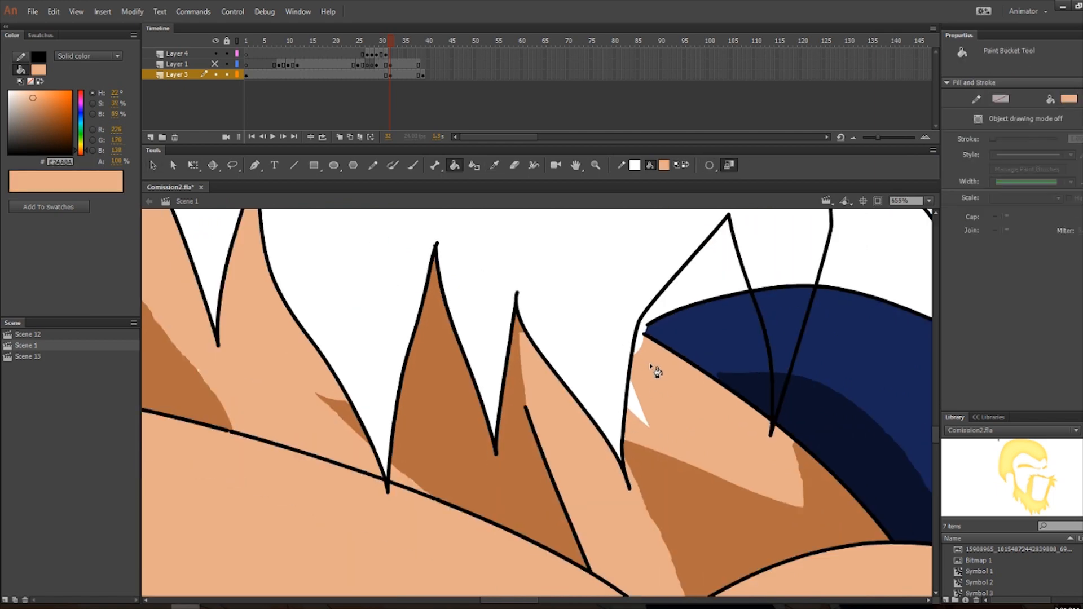
Snap the loose end of the collar line to the beard outline and fill the white gap beneath it with light skin tone.
{"action": "key", "text": "v"}
{"action": "scroll", "coordinate": [638, 333], "scroll_direction": "up", "scroll_amount": 3}
{"action": "left_click_drag", "start_coordinate": [609, 394], "coordinate": [586, 383]}
{"action": "scroll", "coordinate": [587, 384], "scroll_direction": "down", "scroll_amount": 4}
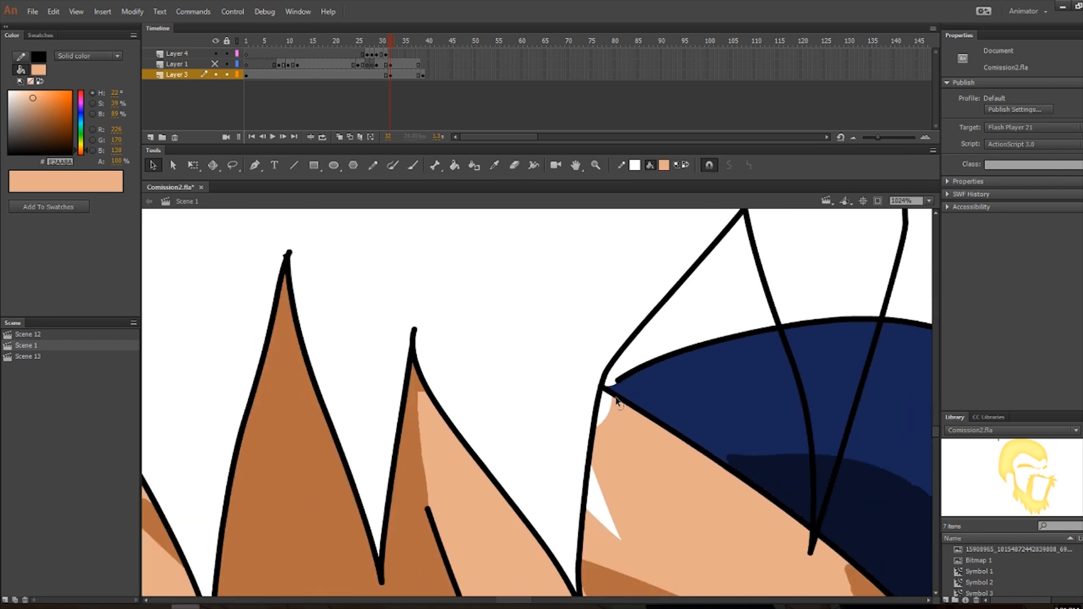
{"action": "key", "text": "k"}
{"action": "left_click", "coordinate": [609, 407]}
{"action": "scroll", "coordinate": [620, 425], "scroll_direction": "up", "scroll_amount": 4}
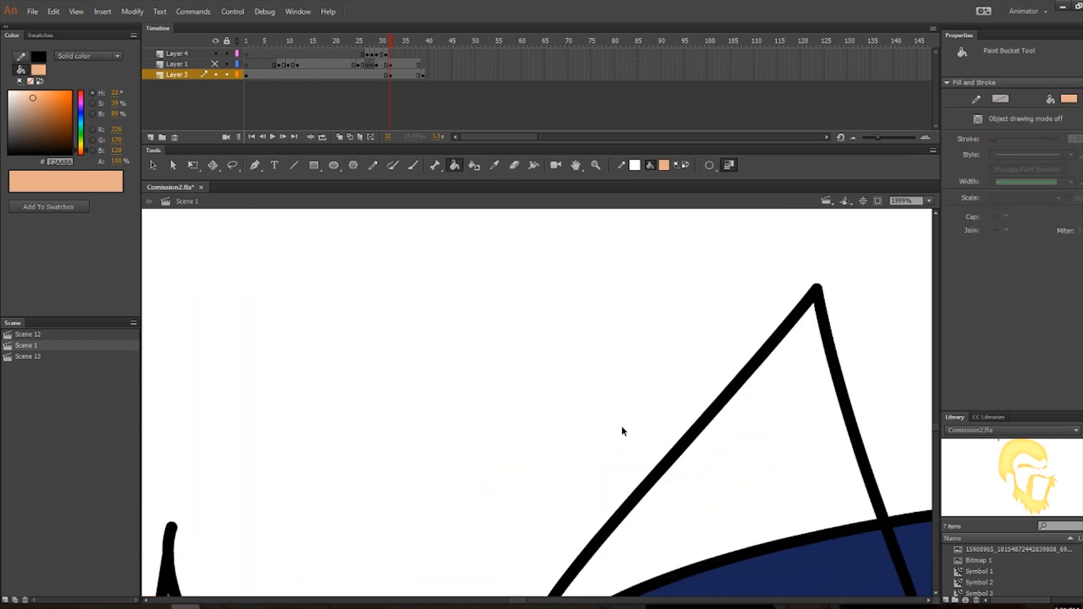
{"action": "scroll", "coordinate": [652, 512], "scroll_direction": "down", "scroll_amount": 6}
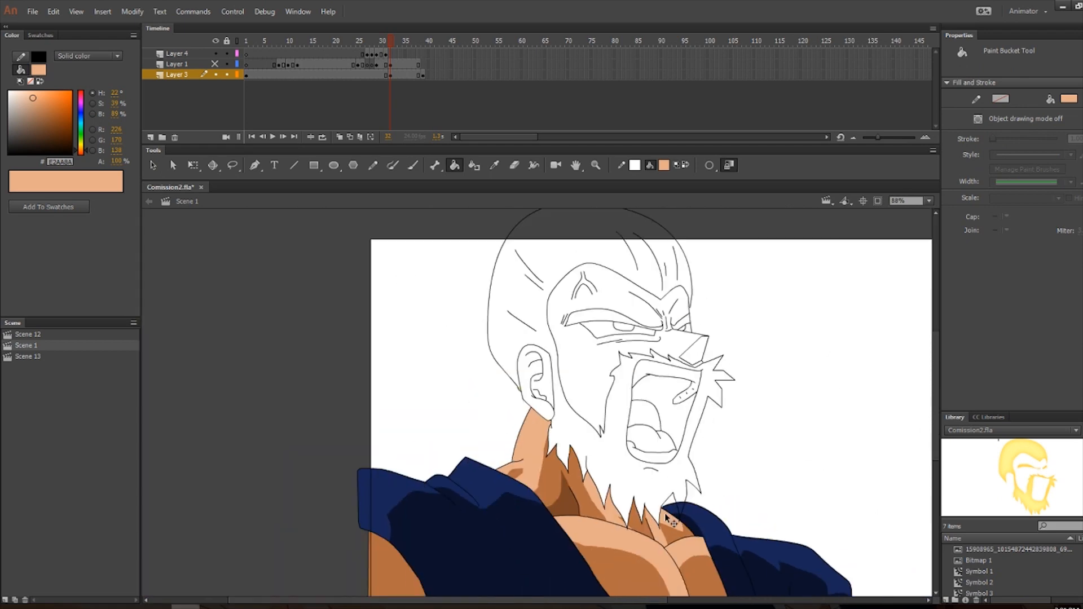
{"action": "scroll", "coordinate": [667, 518], "scroll_direction": "down", "scroll_amount": 1}
{"action": "scroll", "coordinate": [575, 517], "scroll_direction": "up", "scroll_amount": 1}
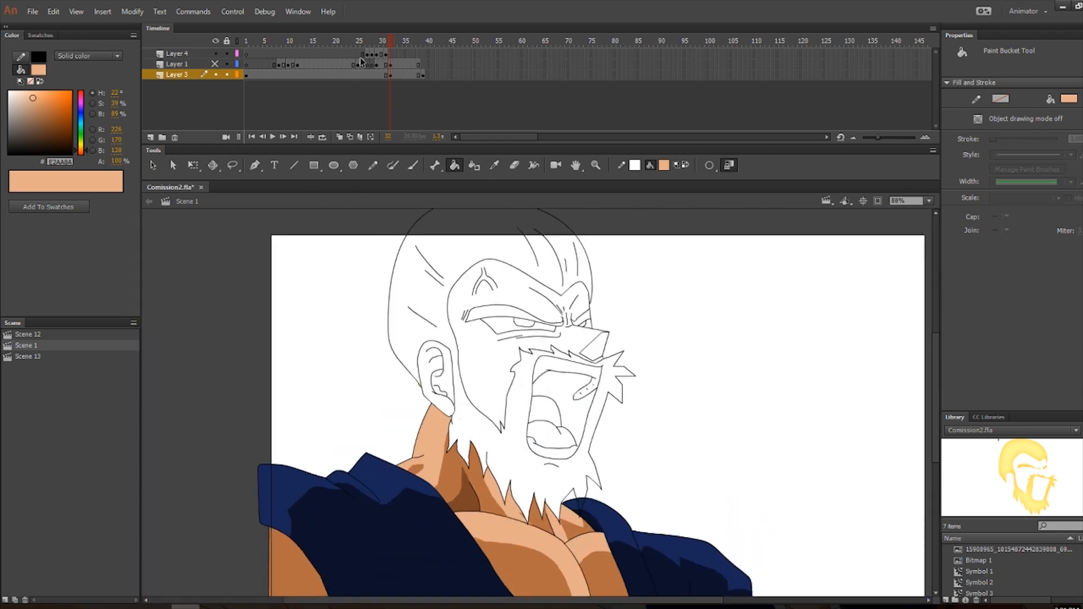
Show Layer 1 to check the glowing yellow hair against the colored neck, and hide the layer again.
{"action": "left_click", "coordinate": [215, 64]}
{"action": "key", "text": "p"}
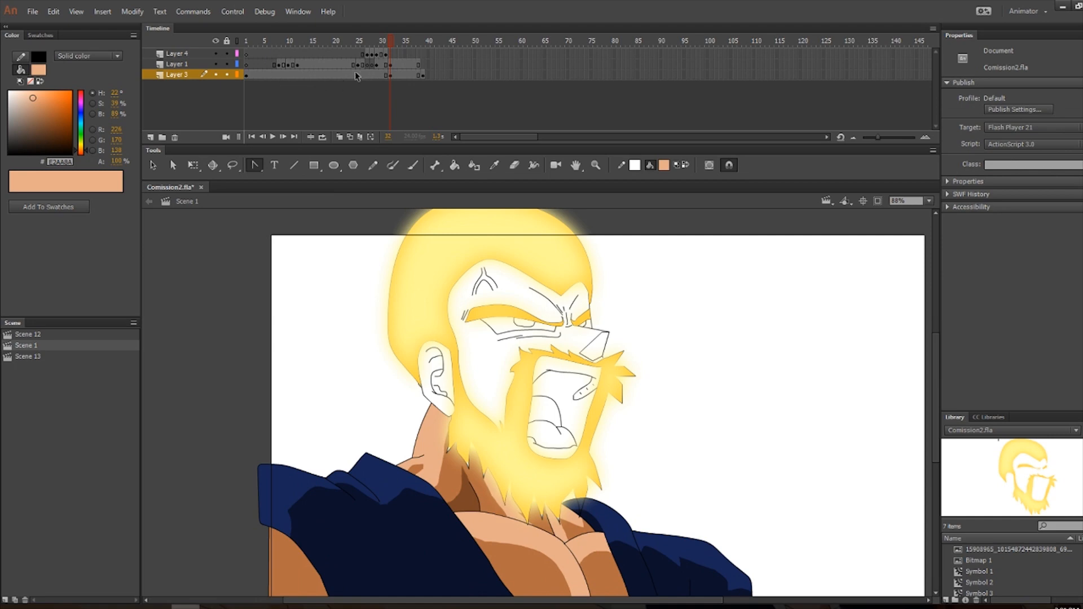
{"action": "left_click", "coordinate": [215, 64]}
{"action": "key", "text": "b"}
{"action": "scroll", "coordinate": [480, 457], "scroll_direction": "up", "scroll_amount": 1}
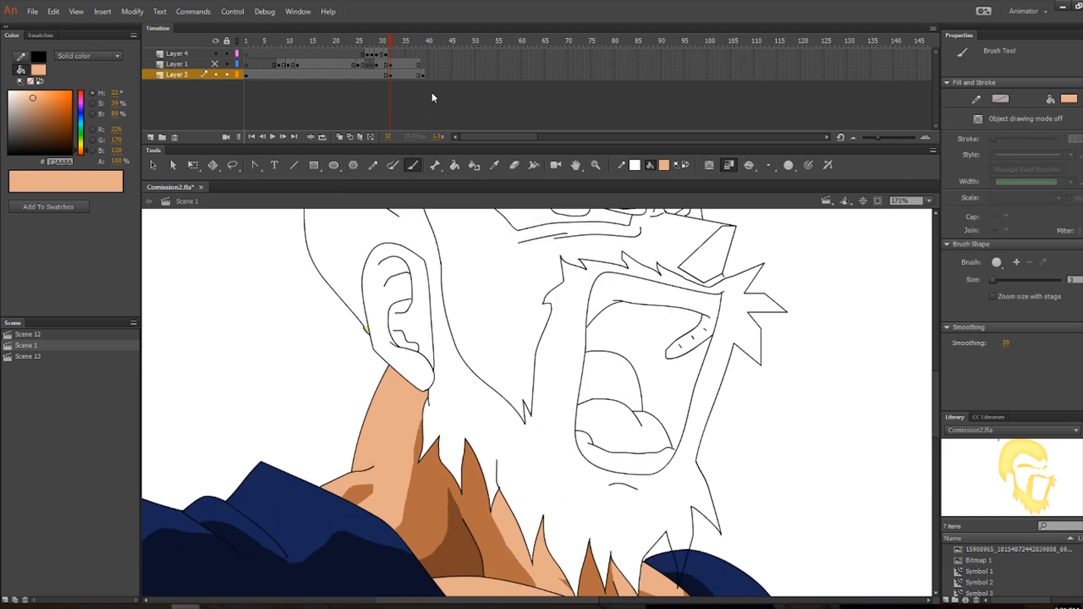
Sample the light skin tone from the colored face at frame 39 and return to the uncolored head at frame 36.
{"action": "left_click", "coordinate": [424, 75]}
{"action": "key", "text": "i"}
{"action": "left_click", "coordinate": [545, 244]}
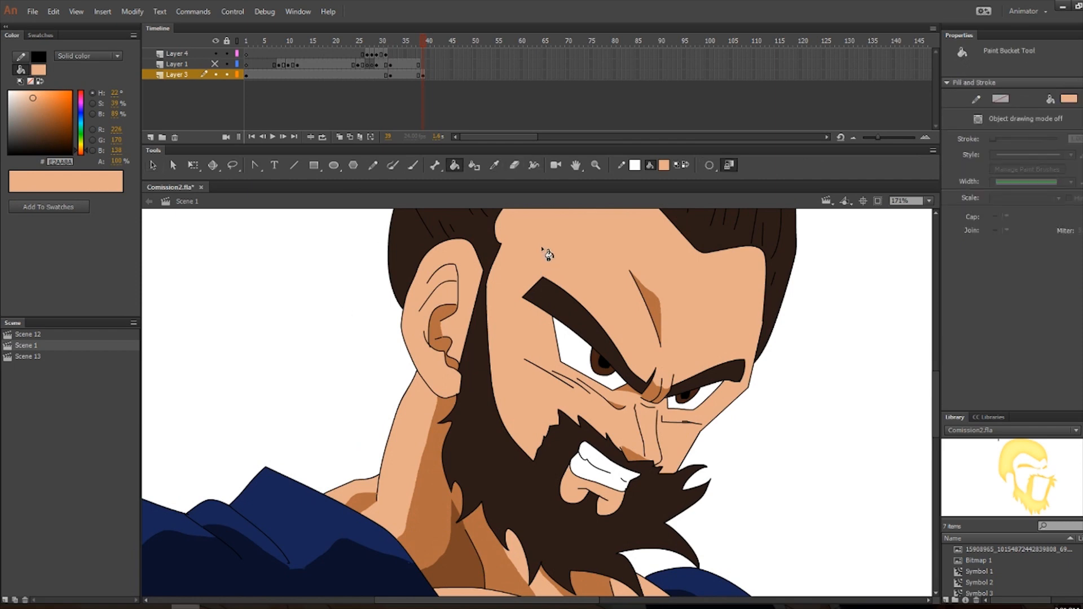
{"action": "left_click", "coordinate": [410, 76]}
{"action": "key", "text": "v"}
{"action": "left_click", "coordinate": [365, 236]}
{"action": "scroll", "coordinate": [395, 256], "scroll_direction": "up", "scroll_amount": 3}
{"action": "key", "text": "k"}
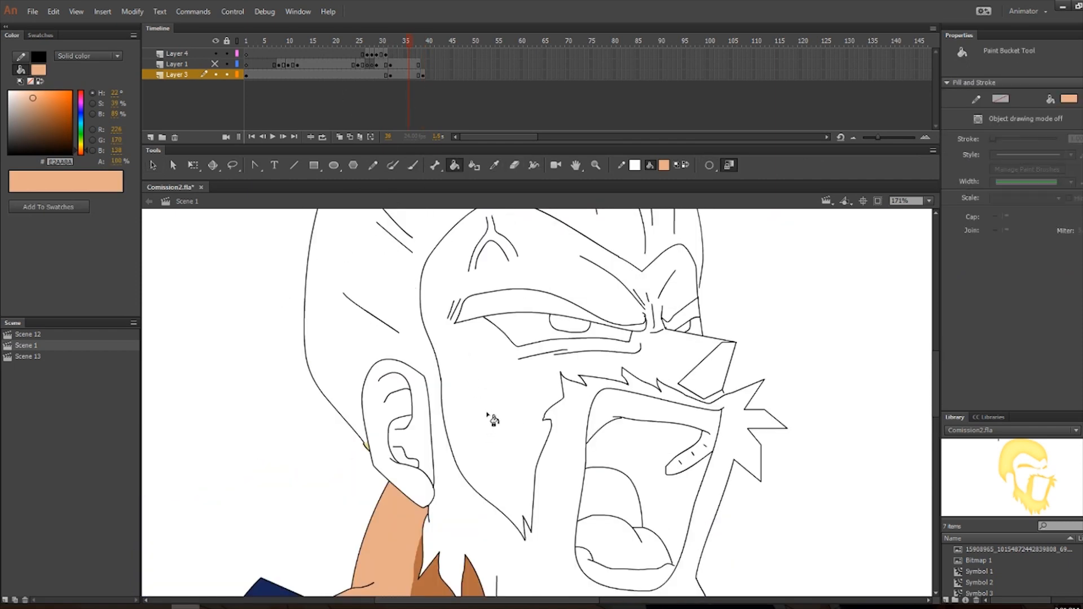
Change the Paint Bucket's gap size and fill the face, from forehead to cheek, with light skin tone.
{"action": "left_click", "coordinate": [709, 165]}
{"action": "left_click", "coordinate": [729, 177]}
{"action": "left_click", "coordinate": [698, 381]}
{"action": "key", "text": "ctrl+z"}
{"action": "left_click", "coordinate": [710, 167]}
{"action": "left_click", "coordinate": [768, 189]}
{"action": "left_click", "coordinate": [590, 312]}
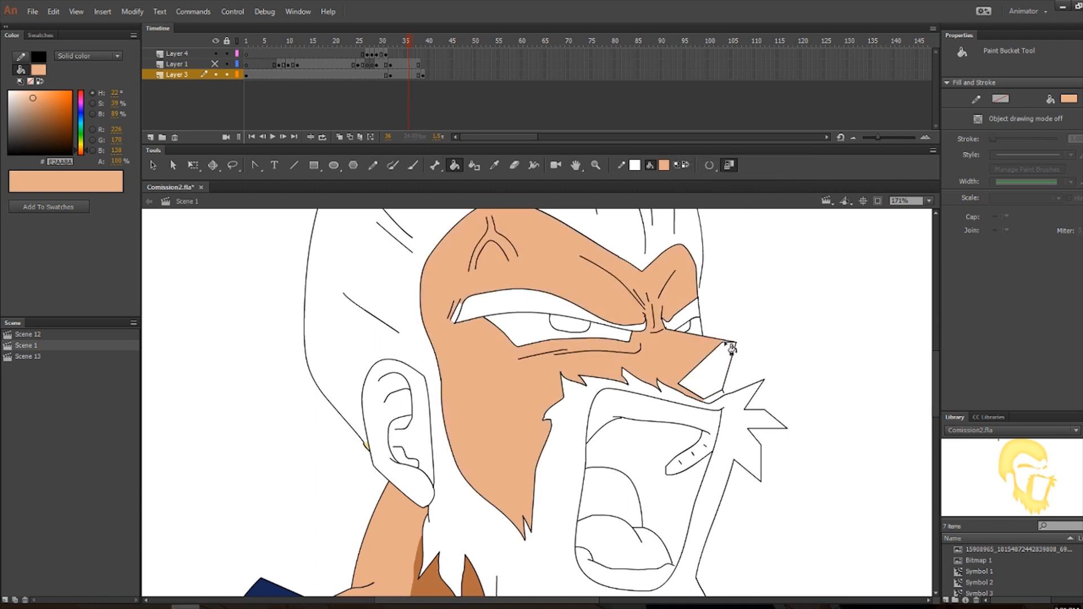
Fill the small strip between the nose and mustache and the whole ear with light skin tone.
{"action": "key", "text": "v"}
{"action": "scroll", "coordinate": [720, 402], "scroll_direction": "up", "scroll_amount": 3}
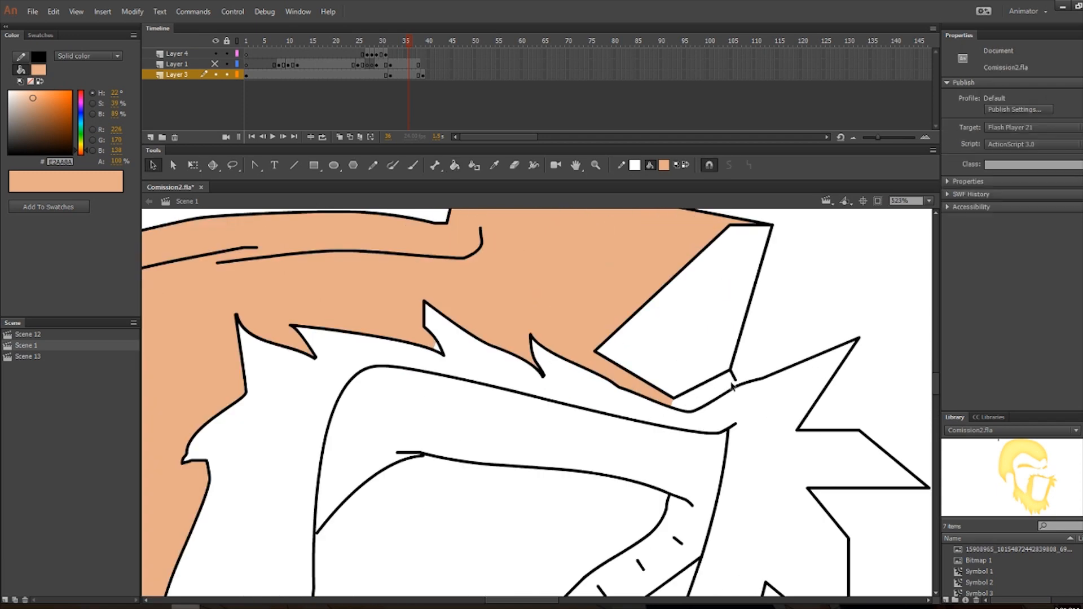
{"action": "key", "text": "k"}
{"action": "left_click", "coordinate": [727, 391]}
{"action": "scroll", "coordinate": [705, 395], "scroll_direction": "down", "scroll_amount": 5}
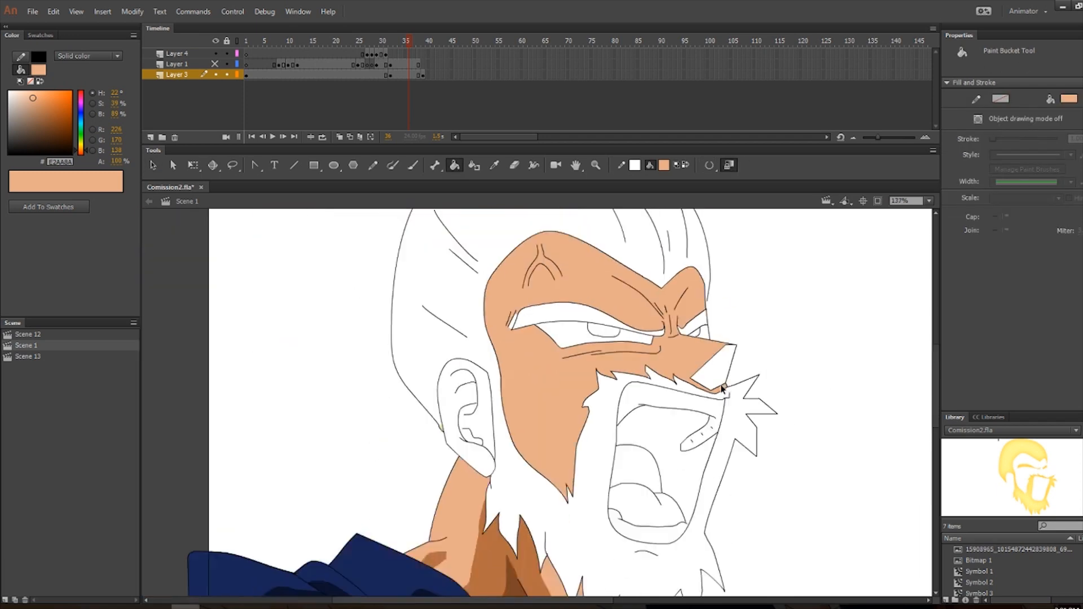
{"action": "left_click", "coordinate": [557, 403]}
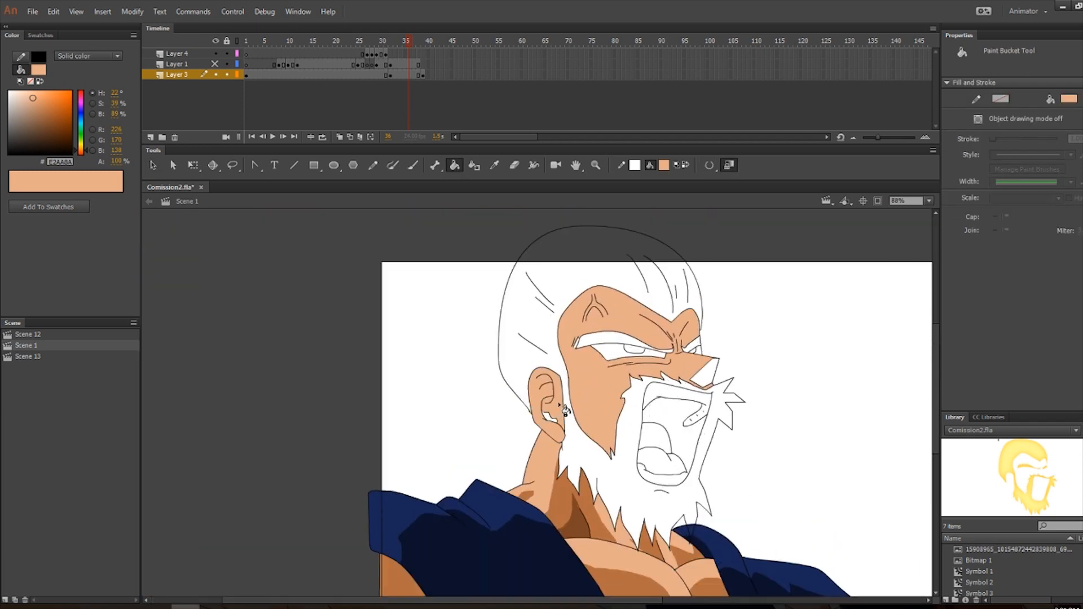
Sample the mid-brown shadow tone from the neck and fill the lower hollow of the ear with it.
{"action": "scroll", "coordinate": [554, 417], "scroll_direction": "up", "scroll_amount": 1}
{"action": "key", "text": "i"}
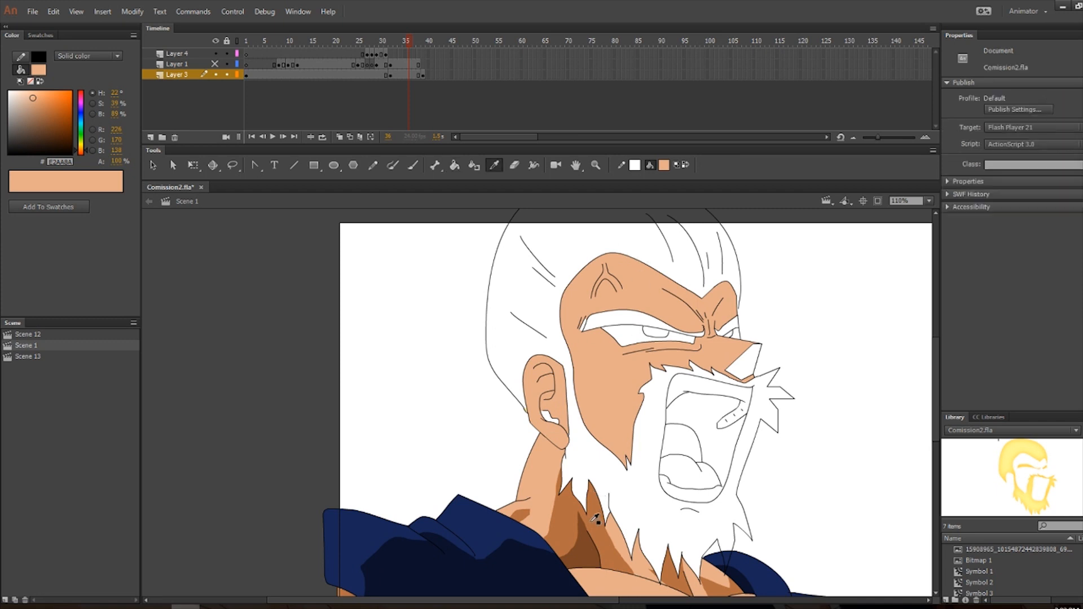
{"action": "left_click", "coordinate": [575, 516]}
{"action": "left_click", "coordinate": [550, 422]}
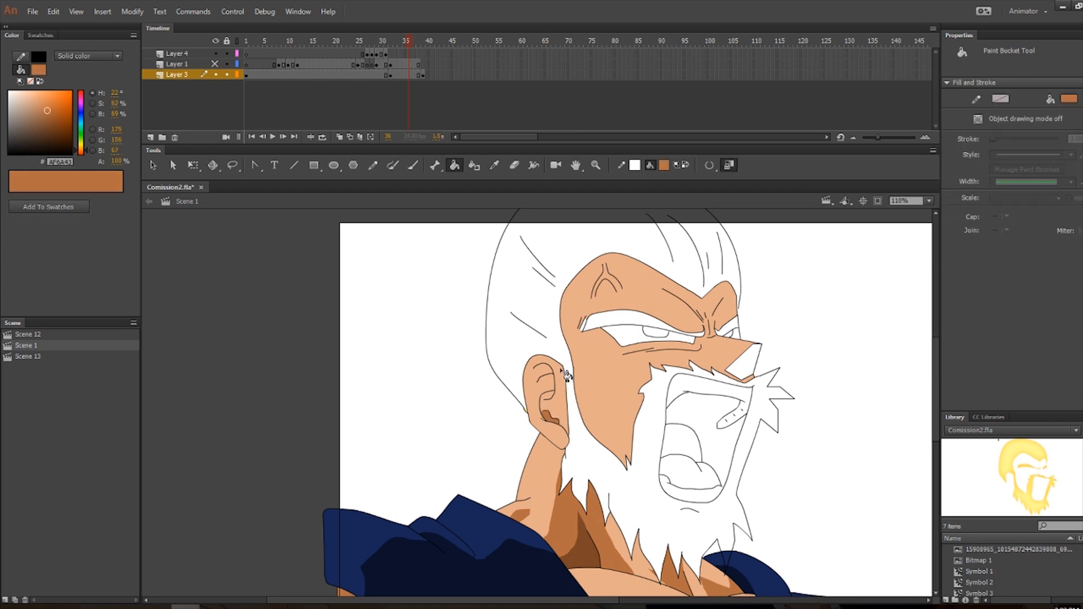
At frame 38, brush a mid-brown curve joining the two inner ear folds and fill the enclosed hollow with mid-brown.
{"action": "key", "text": "period"}
{"action": "key", "text": "period"}
{"action": "key", "text": "comma"}
{"action": "scroll", "coordinate": [550, 422], "scroll_direction": "up", "scroll_amount": 6}
{"action": "scroll", "coordinate": [550, 360], "scroll_direction": "up", "scroll_amount": 5}
{"action": "key", "text": "b"}
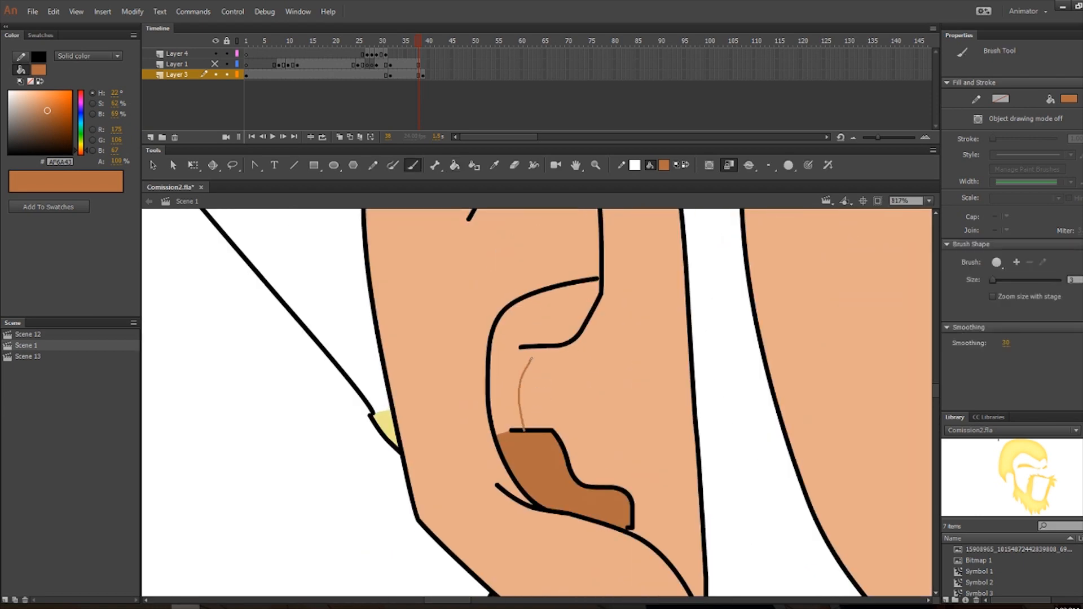
{"action": "key", "text": "k"}
{"action": "left_click", "coordinate": [521, 368]}
{"action": "scroll", "coordinate": [546, 347], "scroll_direction": "down", "scroll_amount": 4}
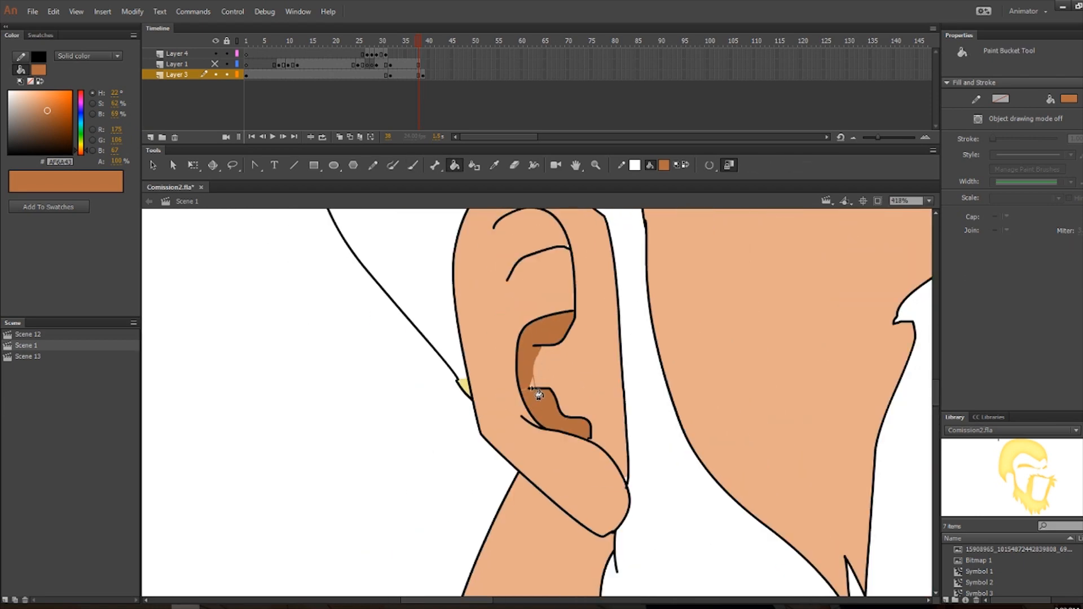
Fill the underside of the nose with mid-brown.
{"action": "scroll", "coordinate": [529, 389], "scroll_direction": "up", "scroll_amount": 2}
{"action": "scroll", "coordinate": [529, 390], "scroll_direction": "up", "scroll_amount": 3}
{"action": "scroll", "coordinate": [517, 394], "scroll_direction": "down", "scroll_amount": 12}
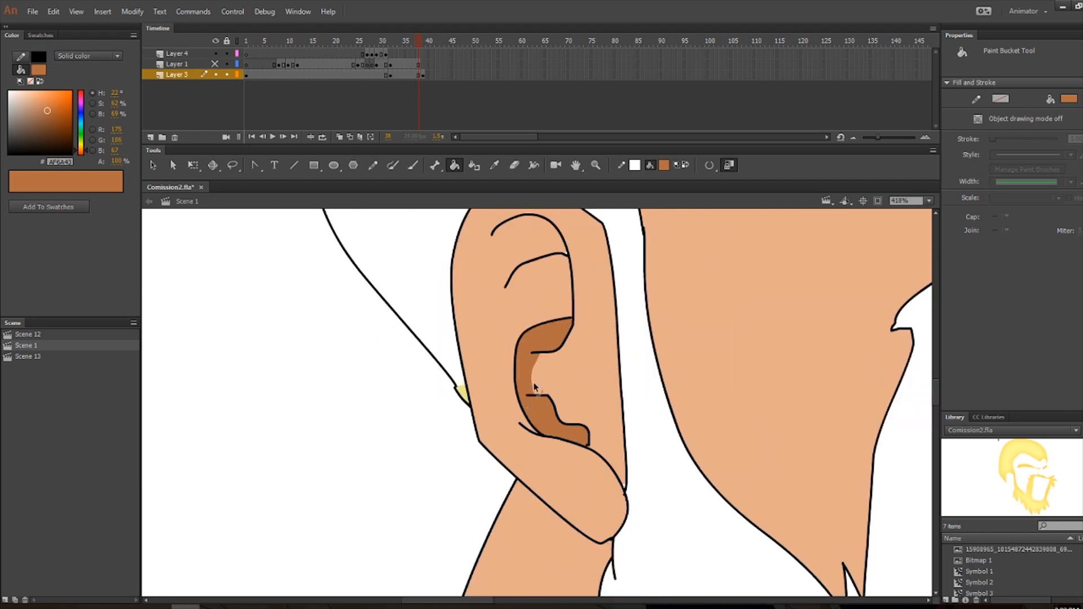
{"action": "scroll", "coordinate": [567, 368], "scroll_direction": "up", "scroll_amount": 4}
{"action": "left_click", "coordinate": [741, 351]}
{"action": "scroll", "coordinate": [739, 354], "scroll_direction": "down", "scroll_amount": 4}
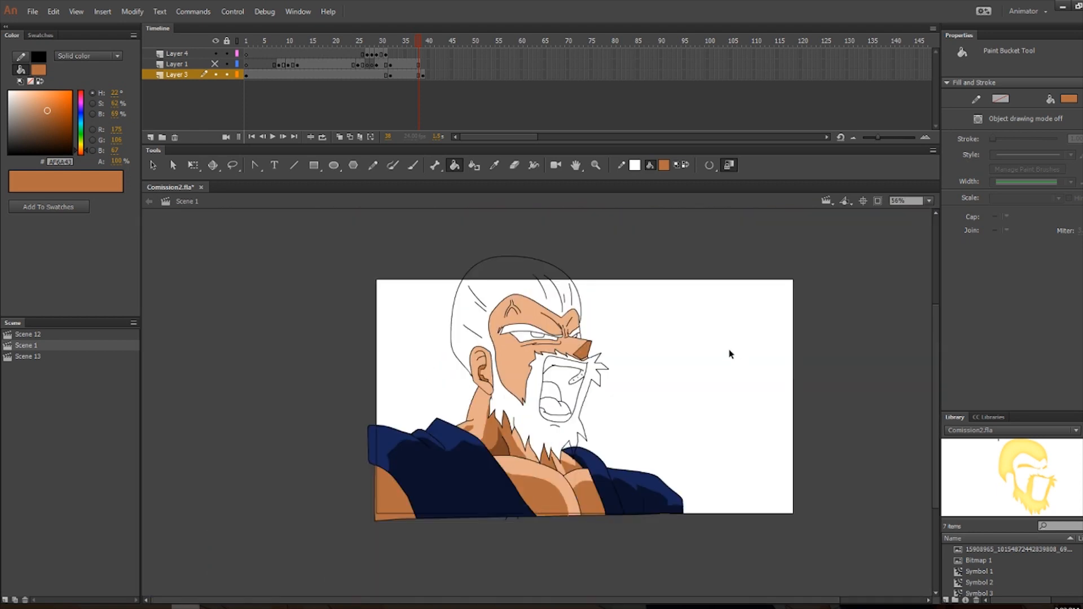
Brush mid-brown shadow boundaries between the eyes at frame 38 and fill the enclosed nose bridge area with mid-brown.
{"action": "scroll", "coordinate": [592, 342], "scroll_direction": "up", "scroll_amount": 2}
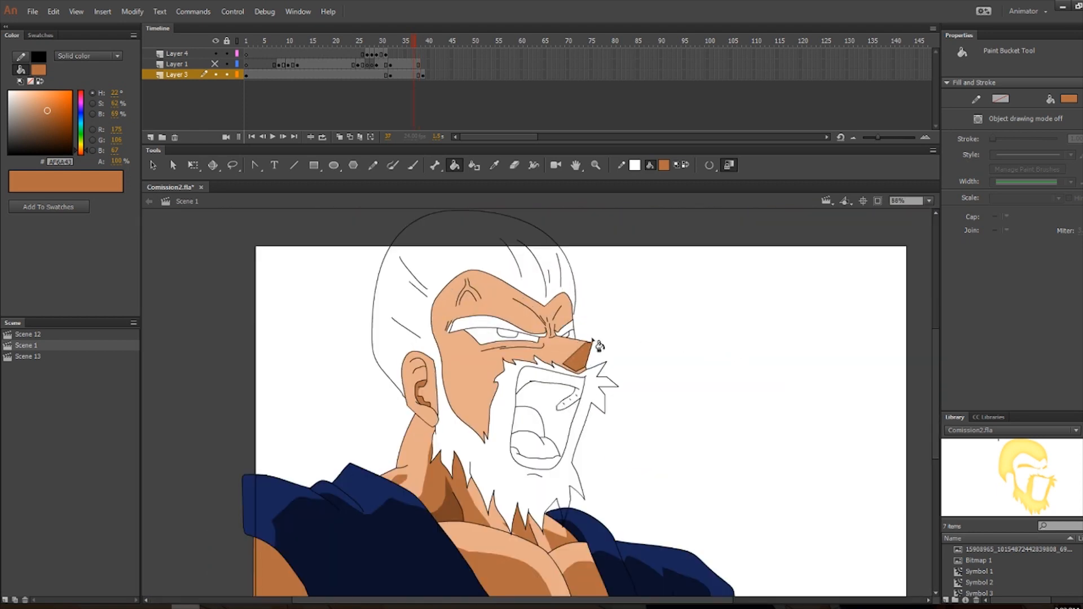
{"action": "key", "text": "period"}
{"action": "key", "text": "period"}
{"action": "key", "text": "comma"}
{"action": "key", "text": "period"}
{"action": "key", "text": "comma"}
{"action": "scroll", "coordinate": [582, 335], "scroll_direction": "up", "scroll_amount": 5}
{"action": "left_click", "coordinate": [709, 165]}
{"action": "left_click", "coordinate": [774, 186]}
{"action": "key", "text": "b"}
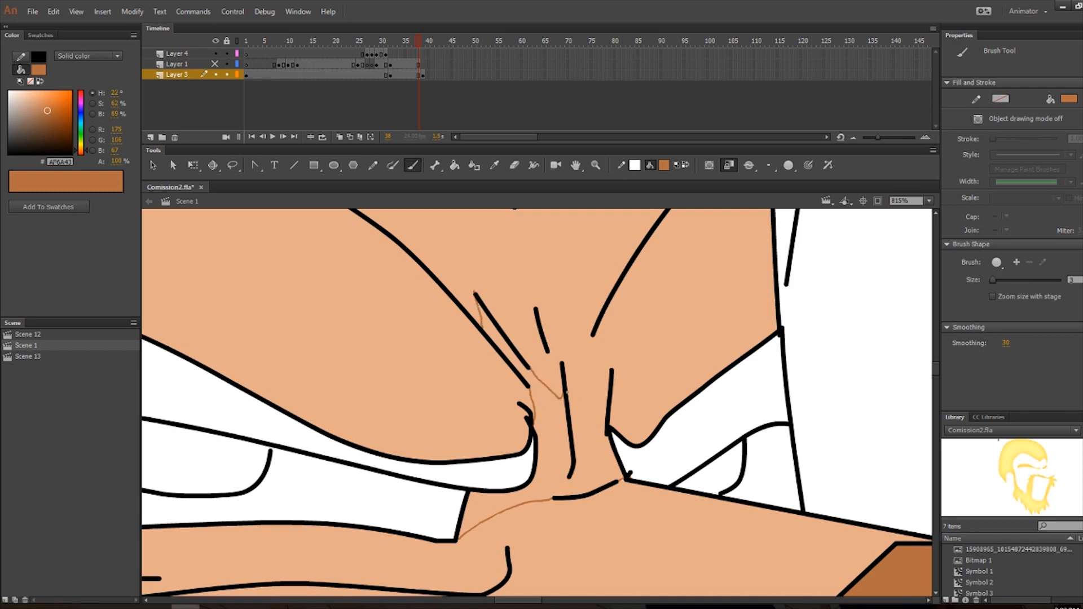
{"action": "key", "text": "k"}
{"action": "left_click", "coordinate": [580, 417]}
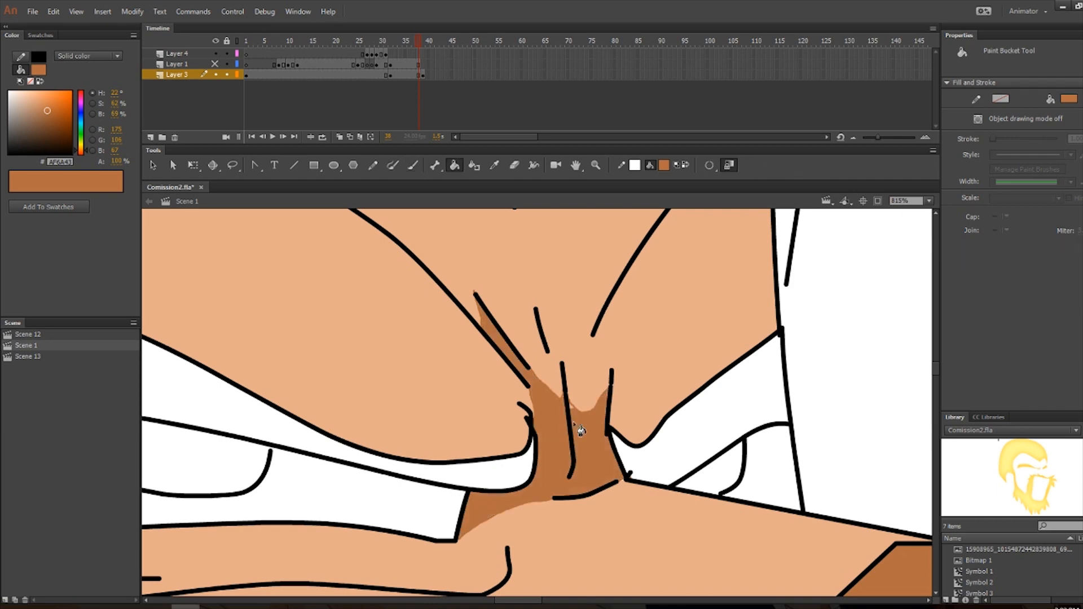
Brush a mid-brown shadow outline around the slanted brow crease above the far eye and fill it with mid-brown.
{"action": "scroll", "coordinate": [572, 395], "scroll_direction": "down", "scroll_amount": 2}
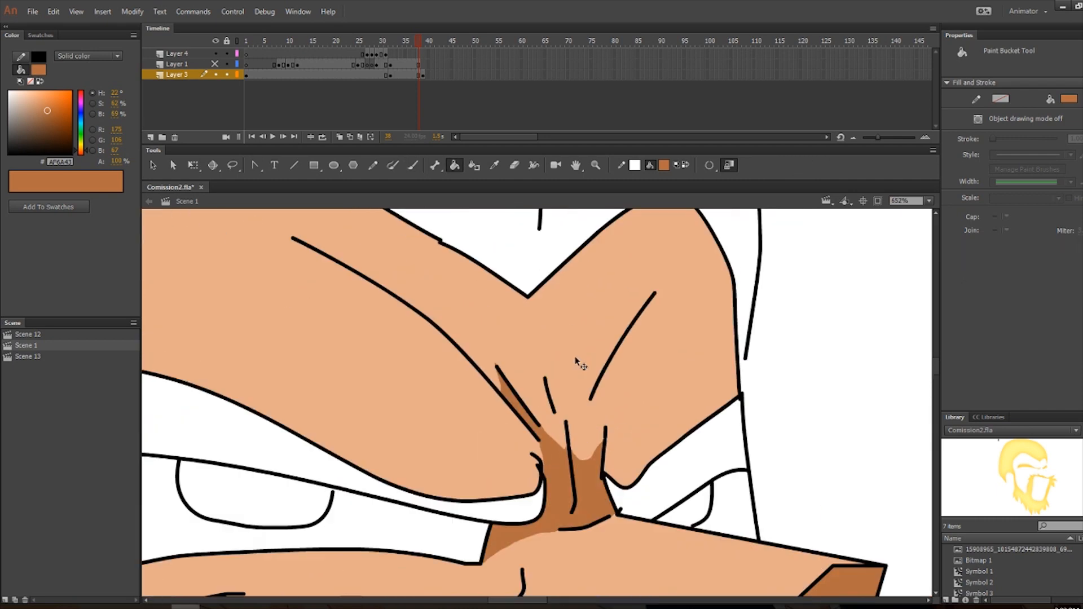
{"action": "key", "text": "b"}
{"action": "left_click_drag", "start_coordinate": [581, 385], "coordinate": [636, 310]}
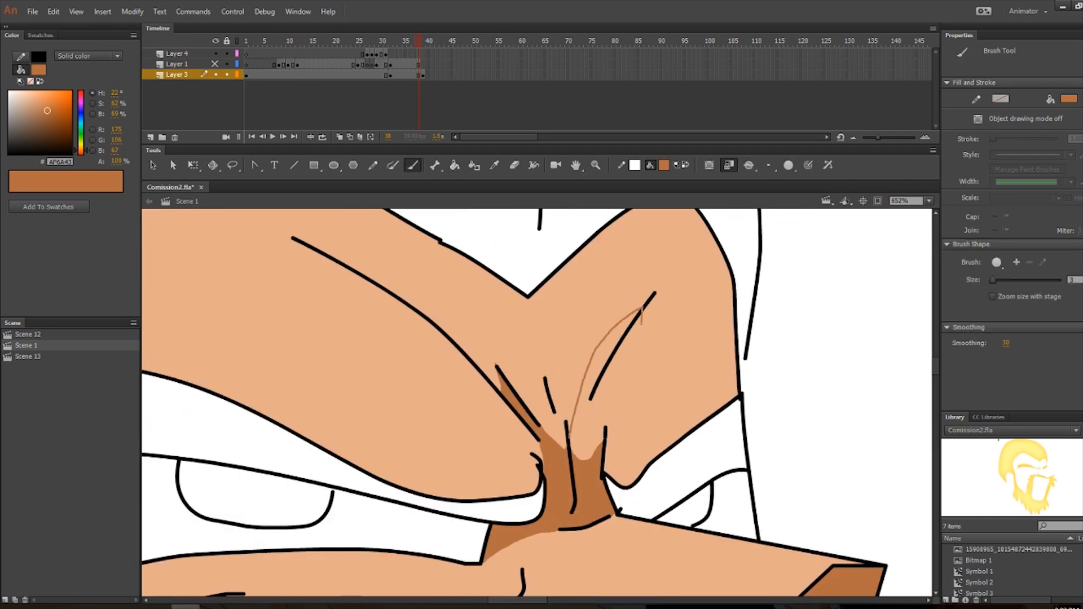
{"action": "key", "text": "k"}
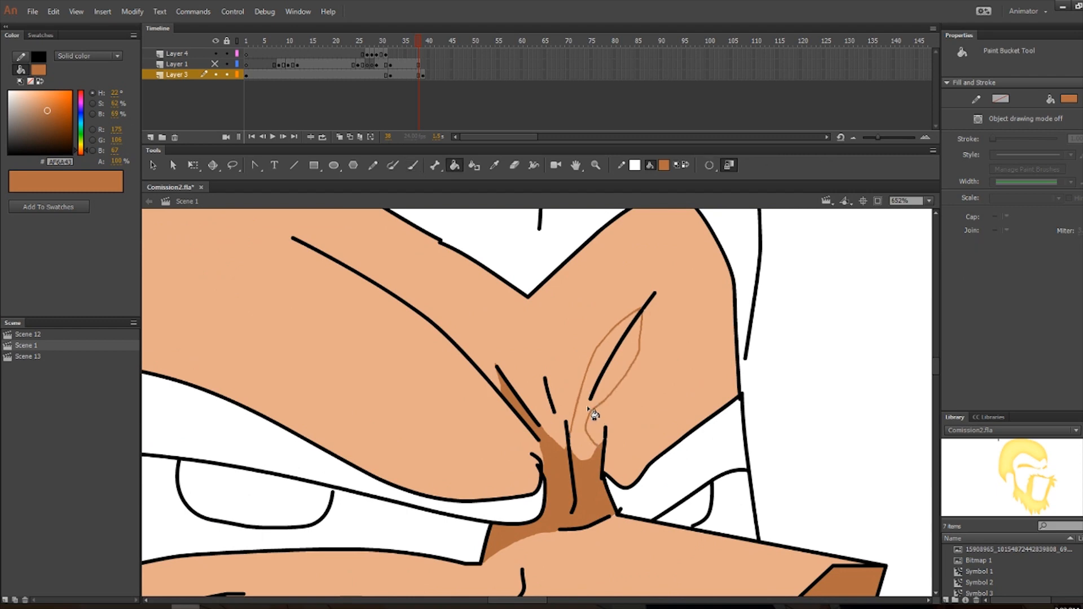
{"action": "left_click", "coordinate": [588, 415]}
{"action": "scroll", "coordinate": [647, 326], "scroll_direction": "down", "scroll_amount": 10}
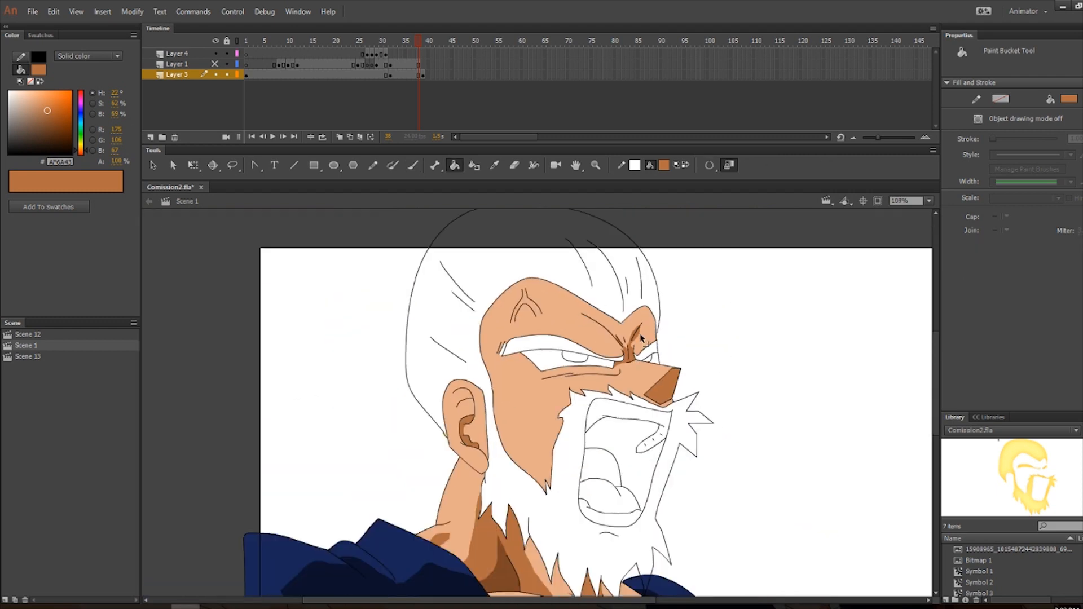
Brush a mid-brown line across the inner end of the crease under the near eye and fill the enclosed sliver with mid-brown.
{"action": "scroll", "coordinate": [658, 384], "scroll_direction": "up", "scroll_amount": 10}
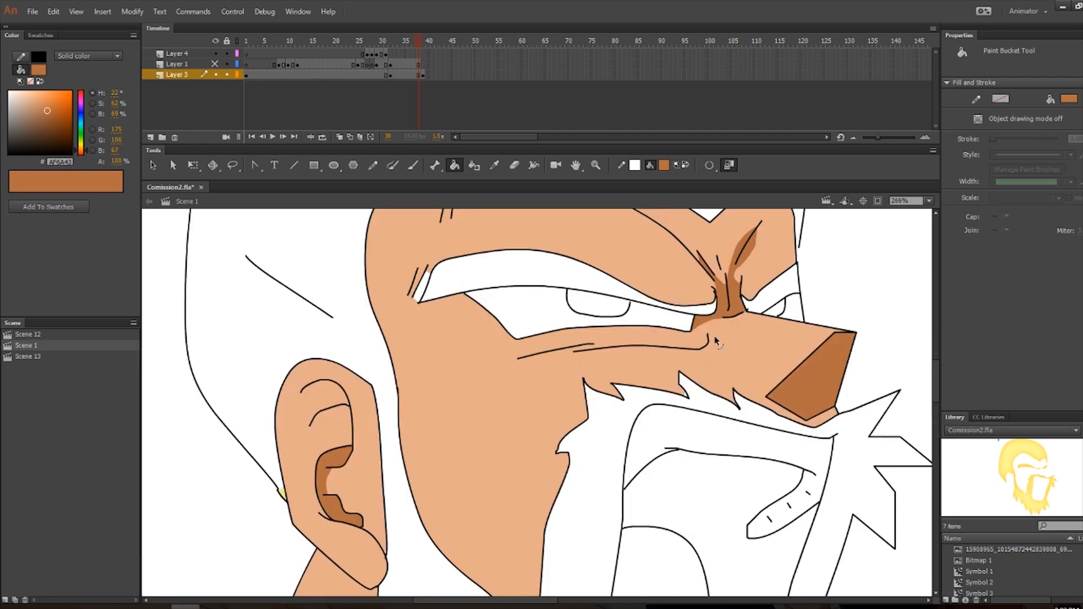
{"action": "key", "text": "b"}
{"action": "left_click_drag", "start_coordinate": [719, 332], "coordinate": [573, 365]}
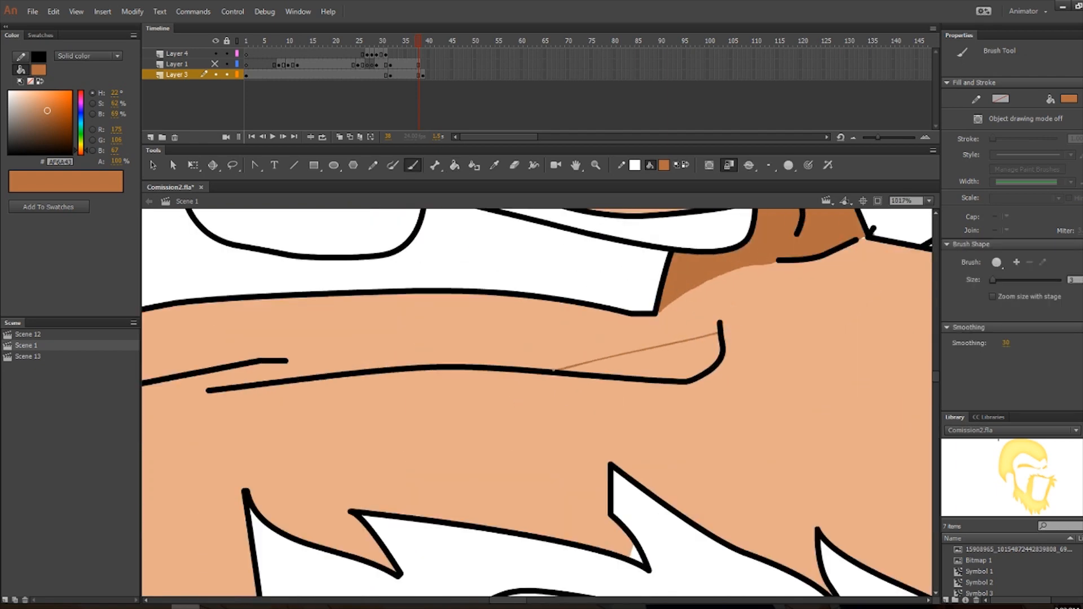
{"action": "key", "text": "k"}
{"action": "left_click", "coordinate": [679, 356]}
{"action": "scroll", "coordinate": [686, 360], "scroll_direction": "down", "scroll_amount": 10}
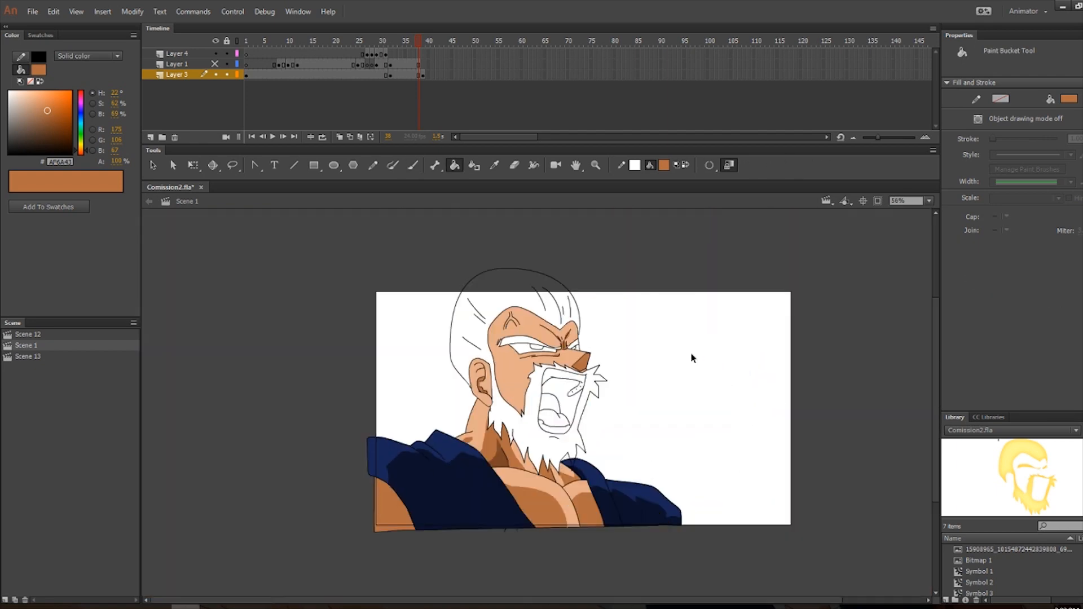
Set the fill color to green #00FF99 and fill the irises of both eyes.
{"action": "scroll", "coordinate": [524, 337], "scroll_direction": "up", "scroll_amount": 5}
{"action": "left_click", "coordinate": [650, 164]}
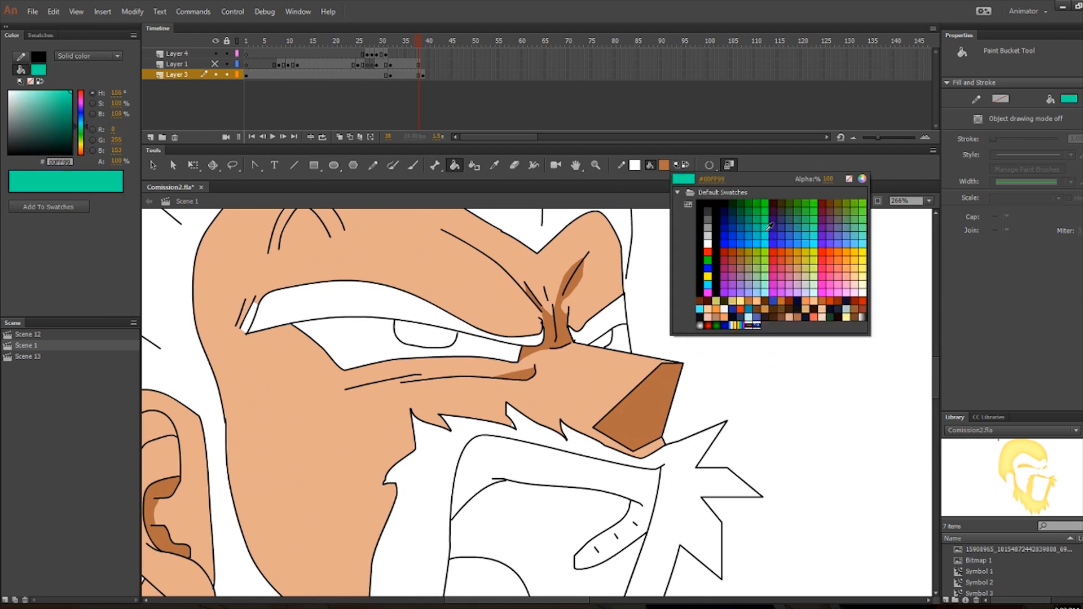
{"action": "left_click", "coordinate": [769, 222]}
{"action": "left_click", "coordinate": [435, 332]}
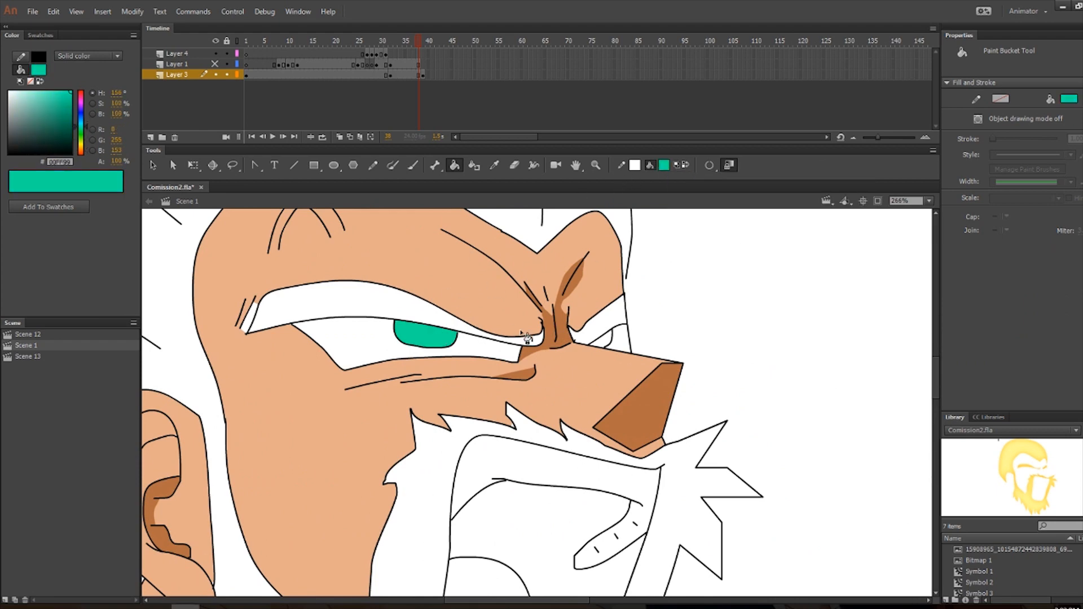
{"action": "left_click", "coordinate": [606, 339]}
Sample white from the stage and then the skin color beside the near eye as the fill color.
{"action": "scroll", "coordinate": [641, 333], "scroll_direction": "down", "scroll_amount": 3}
{"action": "key", "text": "i"}
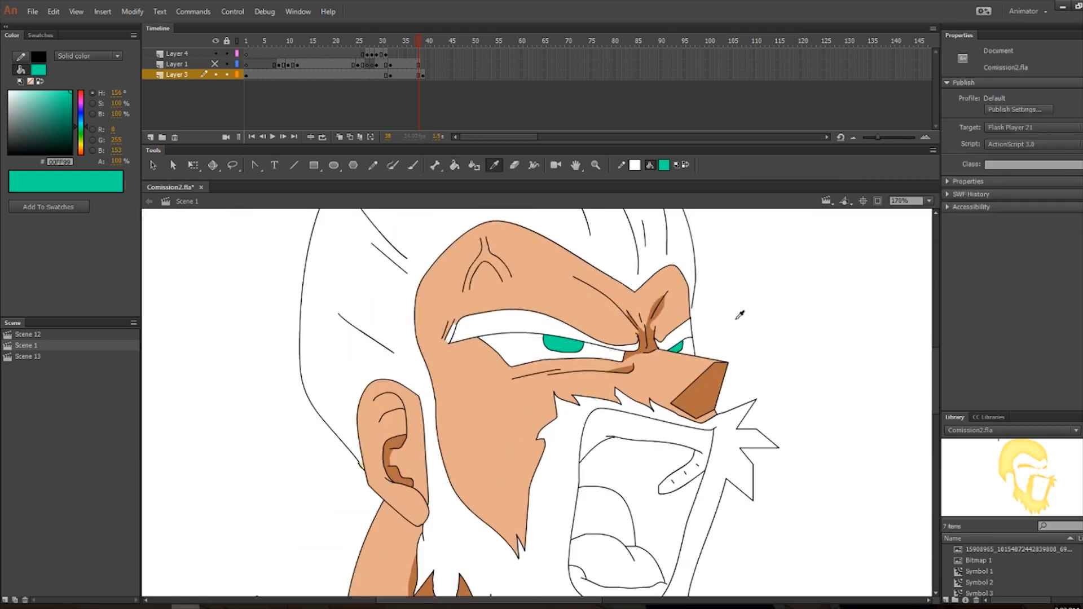
{"action": "left_click", "coordinate": [736, 314]}
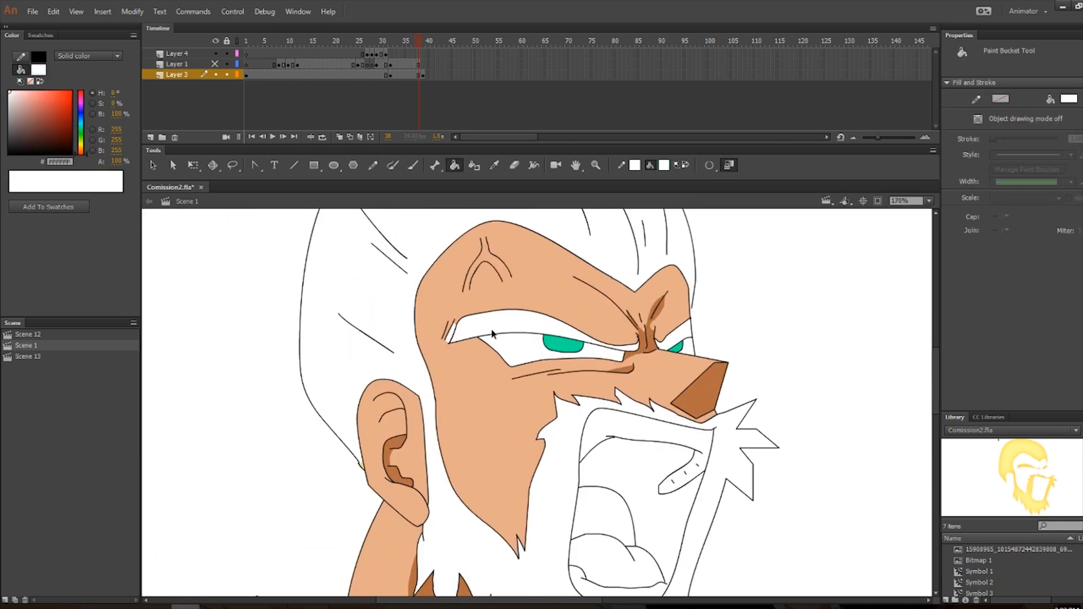
{"action": "scroll", "coordinate": [491, 333], "scroll_direction": "up", "scroll_amount": 3}
{"action": "key", "text": "i"}
{"action": "left_click", "coordinate": [452, 365]}
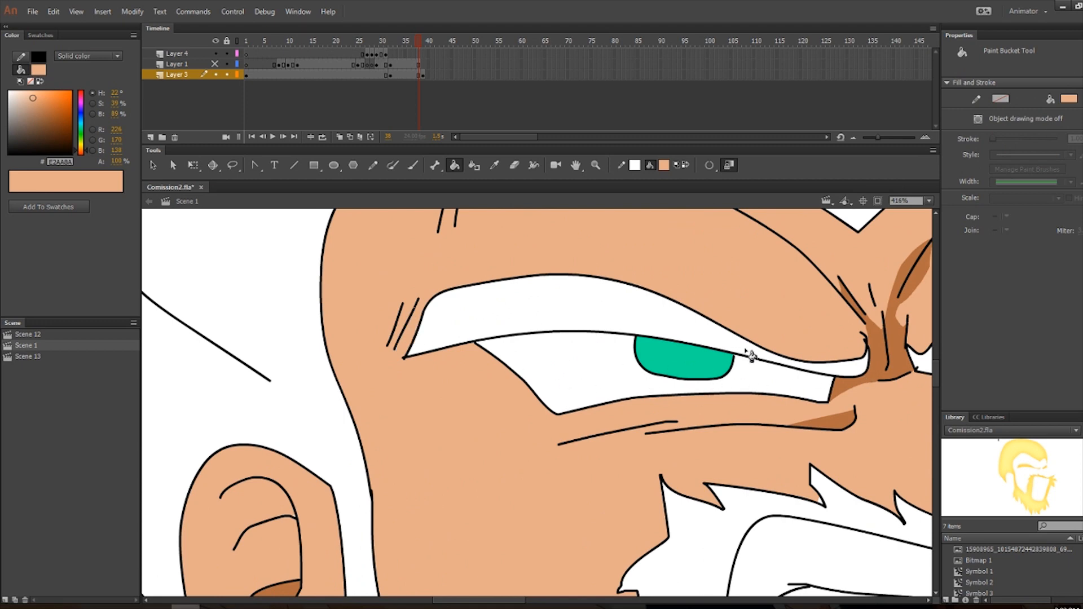
Set the fill color to reddish brown #9A5050 and fill the tongue.
{"action": "scroll", "coordinate": [750, 355], "scroll_direction": "down", "scroll_amount": 5}
{"action": "key", "text": "v"}
{"action": "scroll", "coordinate": [572, 411], "scroll_direction": "up", "scroll_amount": 2}
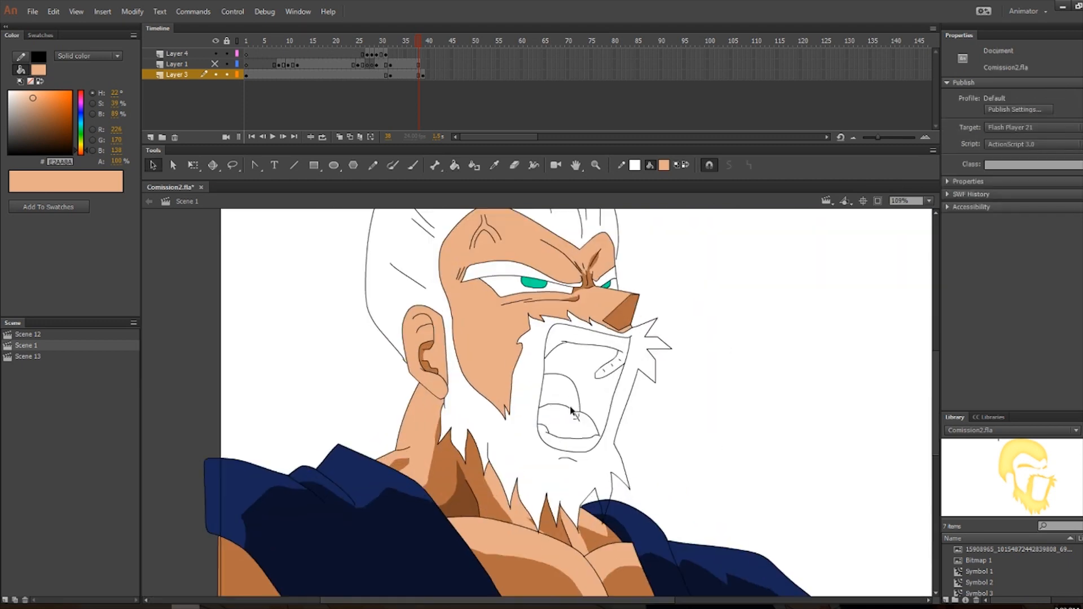
{"action": "scroll", "coordinate": [573, 411], "scroll_direction": "up", "scroll_amount": 2}
{"action": "left_click", "coordinate": [43, 127]}
{"action": "left_click_drag", "start_coordinate": [82, 129], "coordinate": [87, 81]}
{"action": "left_click_drag", "start_coordinate": [48, 132], "coordinate": [38, 116]}
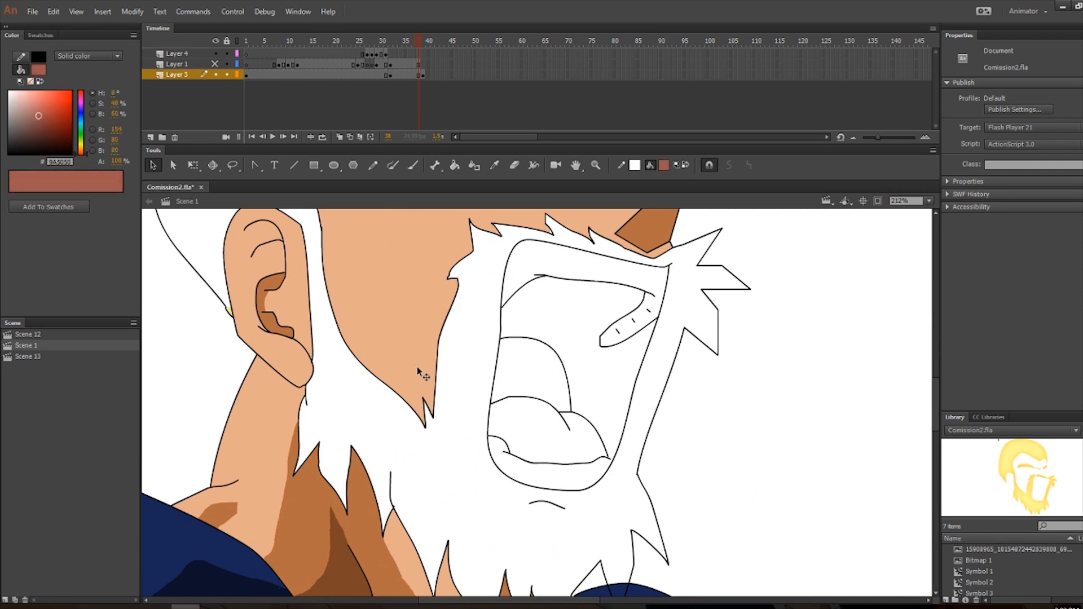
{"action": "scroll", "coordinate": [491, 406], "scroll_direction": "up", "scroll_amount": 1}
{"action": "key", "text": "k"}
{"action": "left_click", "coordinate": [561, 439]}
{"action": "scroll", "coordinate": [507, 361], "scroll_direction": "down", "scroll_amount": 2}
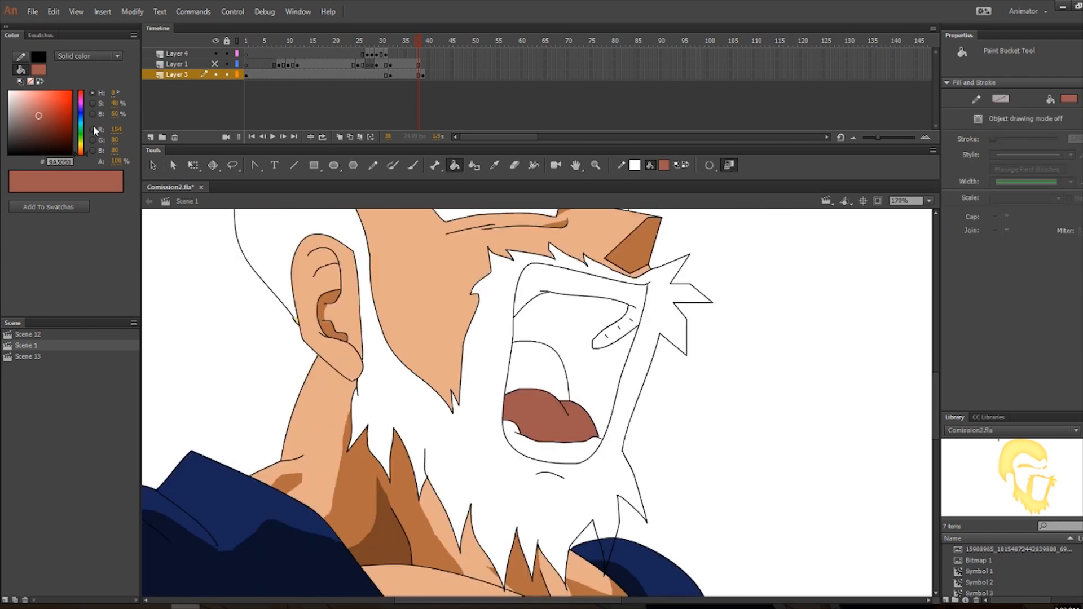
Set the fill color to pink #CD7878, brush a curved highlight boundary across the tongue and fill the area below it.
{"action": "left_click_drag", "start_coordinate": [40, 116], "coordinate": [35, 103]}
{"action": "scroll", "coordinate": [523, 467], "scroll_direction": "up", "scroll_amount": 3}
{"action": "key", "text": "b"}
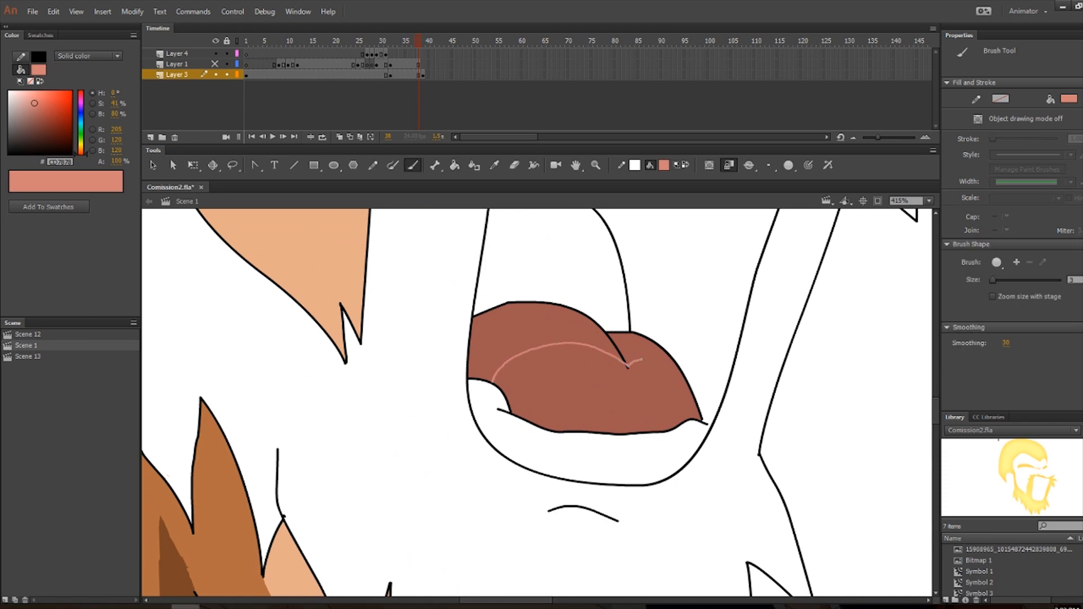
{"action": "key", "text": "k"}
{"action": "left_click", "coordinate": [649, 410]}
Set the fill color to black and fill the throat opening behind the tongue.
{"action": "scroll", "coordinate": [647, 411], "scroll_direction": "down", "scroll_amount": 3}
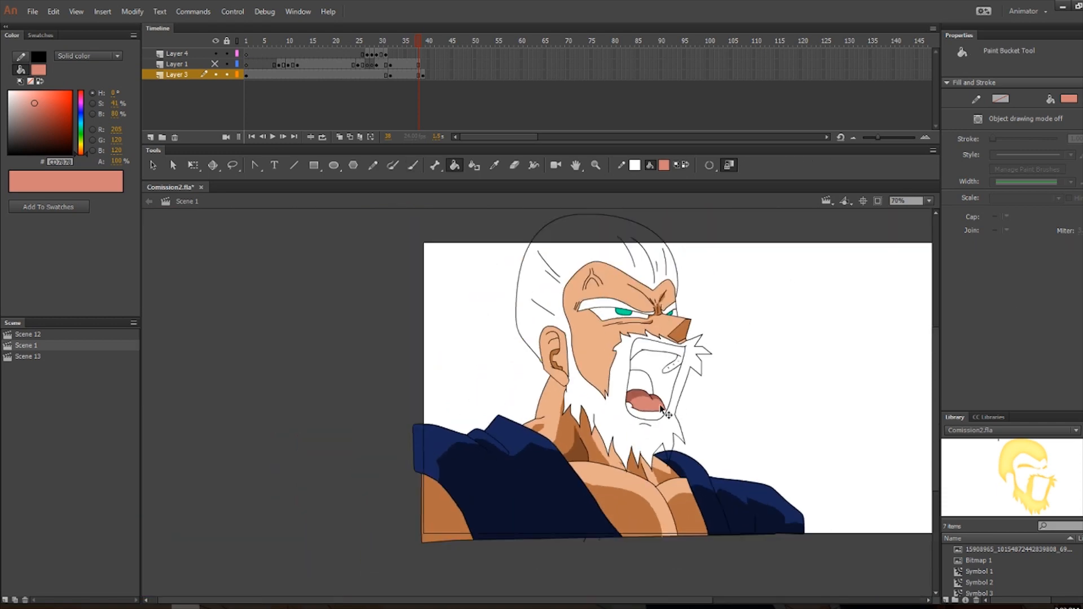
{"action": "left_click_drag", "start_coordinate": [69, 146], "coordinate": [96, 195]}
{"action": "left_click", "coordinate": [647, 400]}
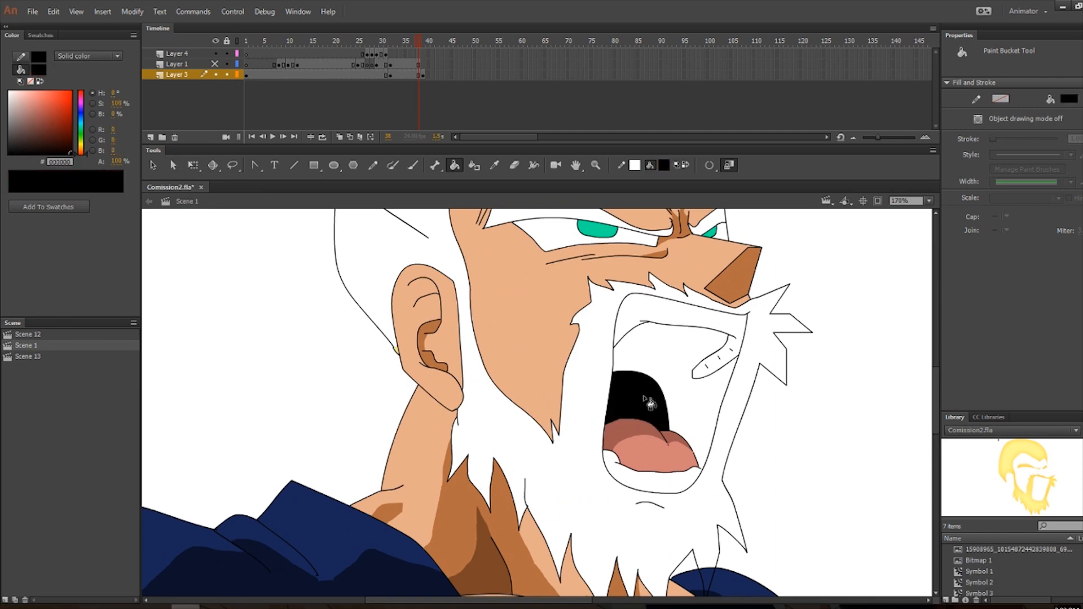
Set the fill color to very dark red #190000 and try to fill the rest of the mouth interior.
{"action": "scroll", "coordinate": [666, 389], "scroll_direction": "down", "scroll_amount": 2}
{"action": "left_click_drag", "start_coordinate": [46, 122], "coordinate": [69, 144]}
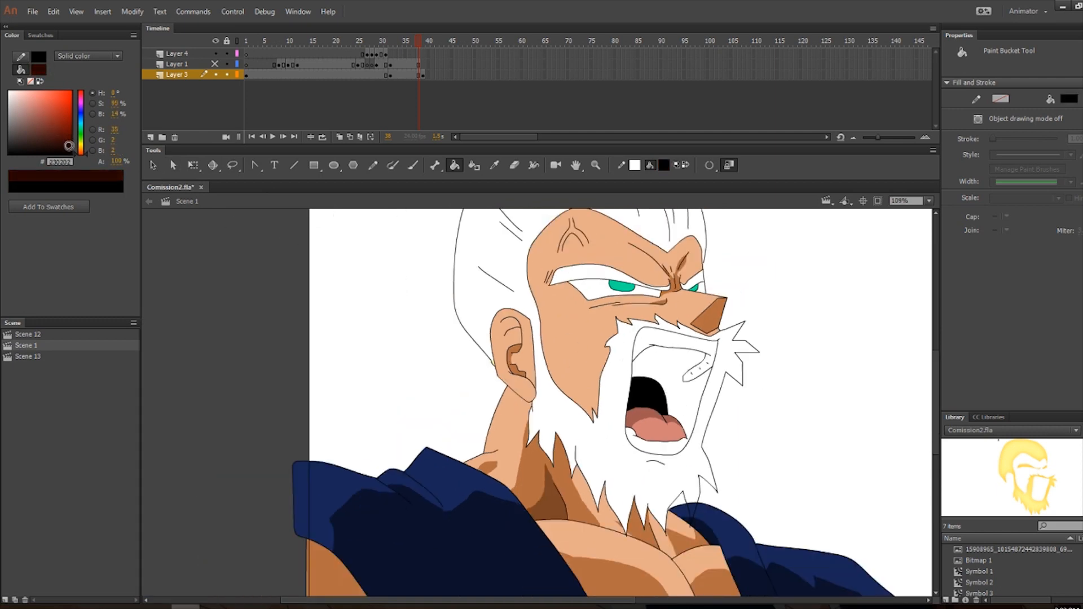
{"action": "left_click_drag", "start_coordinate": [70, 148], "coordinate": [71, 148]}
{"action": "left_click", "coordinate": [675, 390]}
{"action": "scroll", "coordinate": [689, 398], "scroll_direction": "down", "scroll_amount": 2}
{"action": "scroll", "coordinate": [688, 401], "scroll_direction": "up", "scroll_amount": 3}
{"action": "key", "text": "ctrl+z"}
Join the lower teeth line to the mouth outline beside the tongue and fill the remaining mouth interior with #190000.
{"action": "scroll", "coordinate": [687, 455], "scroll_direction": "up", "scroll_amount": 3}
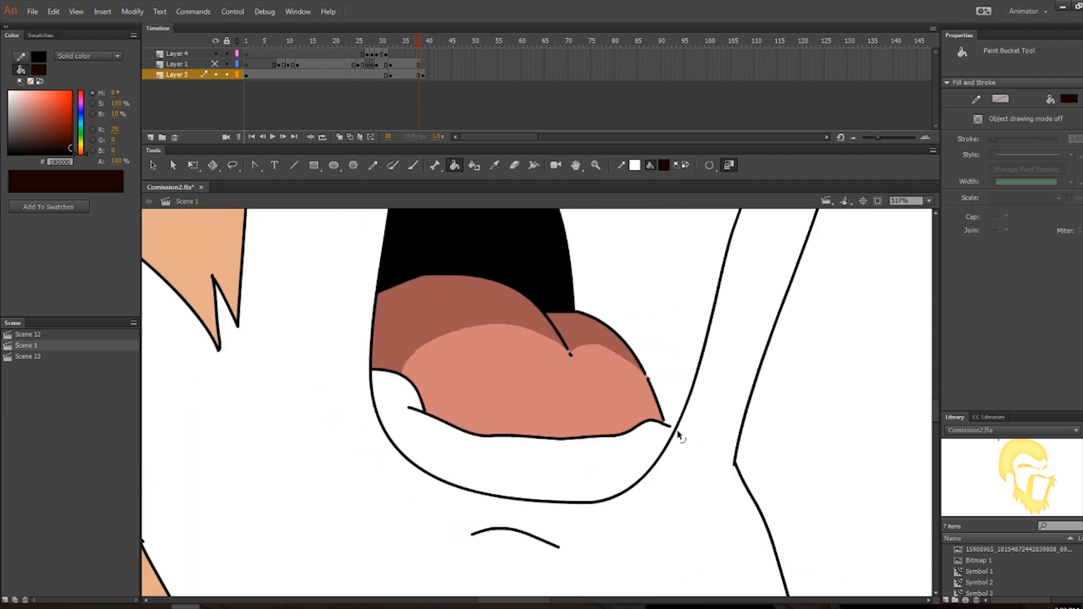
{"action": "key", "text": "v"}
{"action": "scroll", "coordinate": [674, 435], "scroll_direction": "down", "scroll_amount": 1}
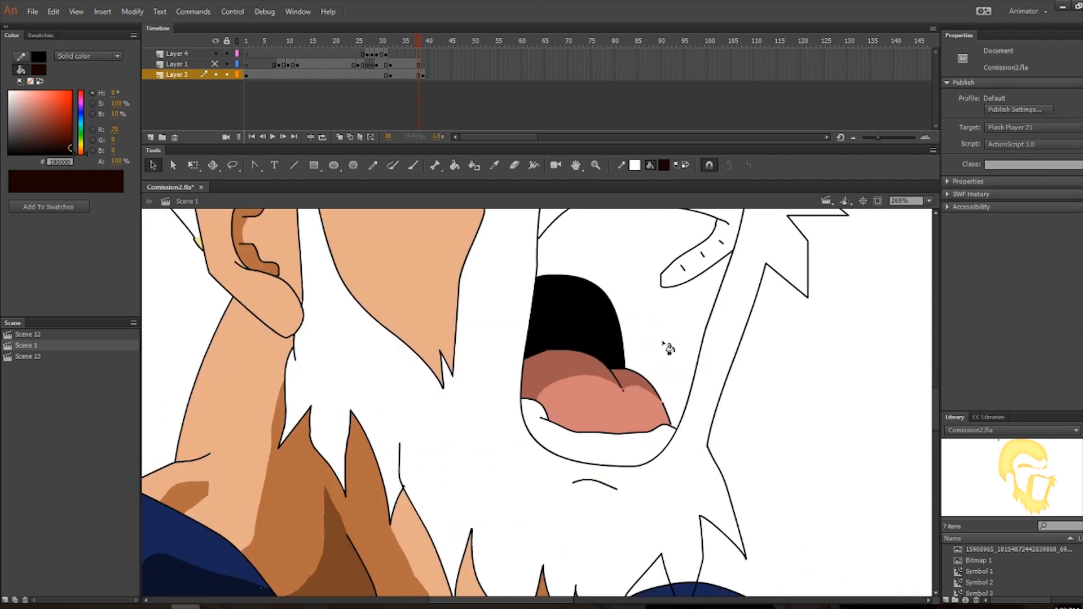
{"action": "key", "text": "k"}
{"action": "left_click", "coordinate": [665, 345]}
{"action": "scroll", "coordinate": [670, 339], "scroll_direction": "down", "scroll_amount": 2}
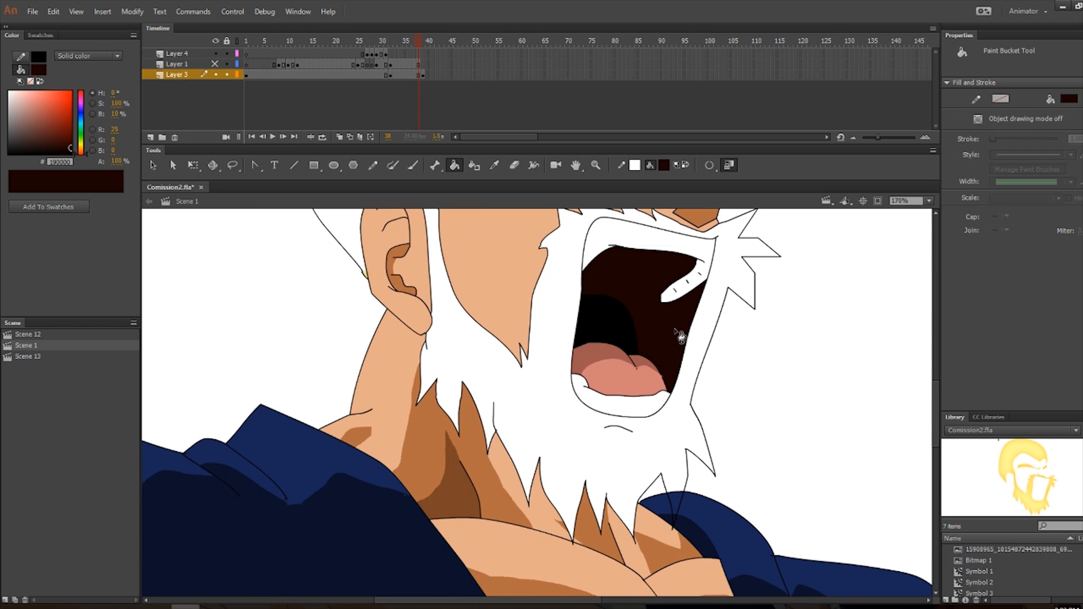
Close the small gap in the black outline along the tongue's outer edge next to the dark mouth interior.
{"action": "scroll", "coordinate": [681, 337], "scroll_direction": "down", "scroll_amount": 1}
{"action": "scroll", "coordinate": [685, 347], "scroll_direction": "up", "scroll_amount": 5}
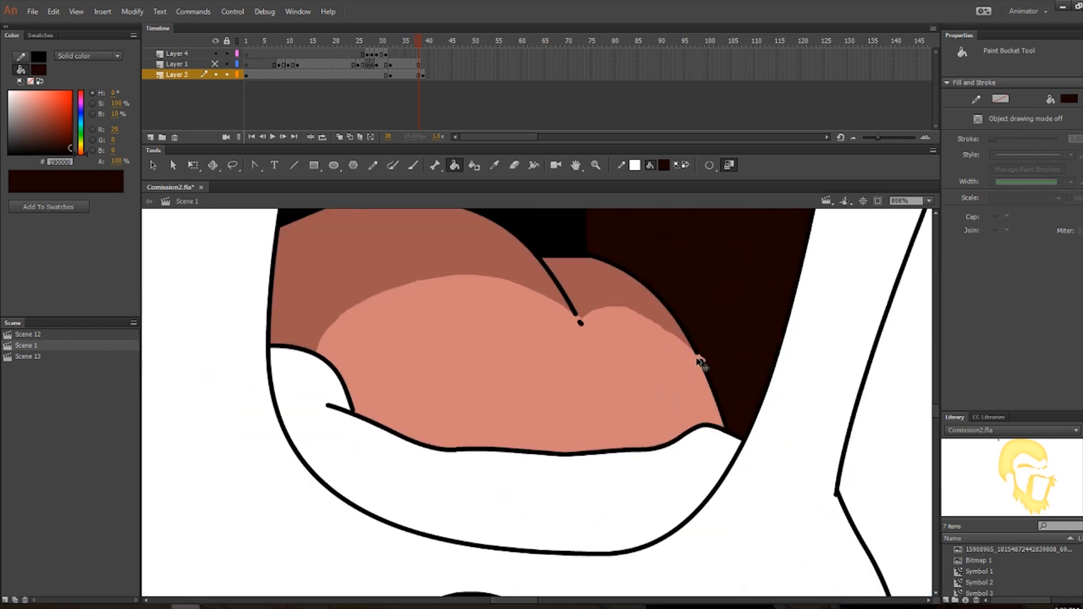
{"action": "key", "text": "v"}
{"action": "key", "text": "k"}
{"action": "scroll", "coordinate": [708, 364], "scroll_direction": "down", "scroll_amount": 5}
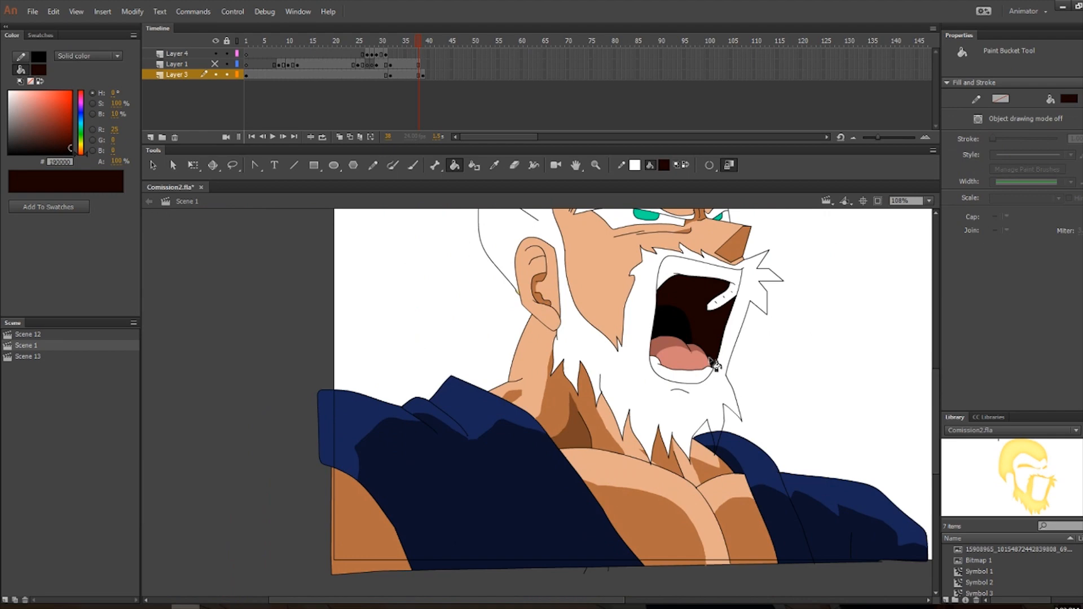
Sample white from the stage as the fill color.
{"action": "scroll", "coordinate": [743, 341], "scroll_direction": "up", "scroll_amount": 2}
{"action": "key", "text": "i"}
{"action": "left_click", "coordinate": [759, 445]}
{"action": "key", "text": "i"}
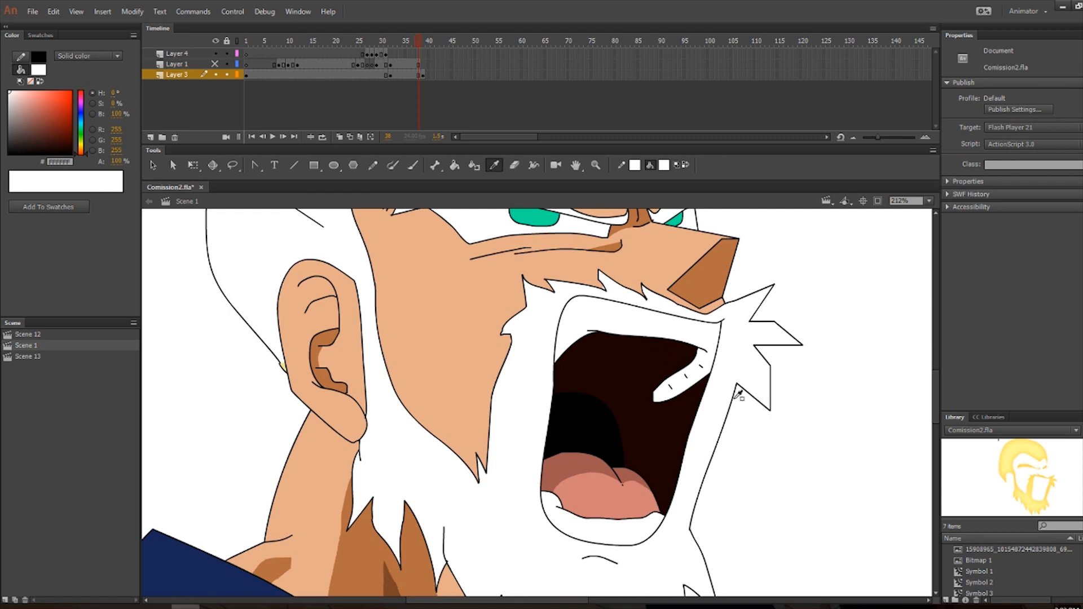
{"action": "left_click", "coordinate": [846, 400]}
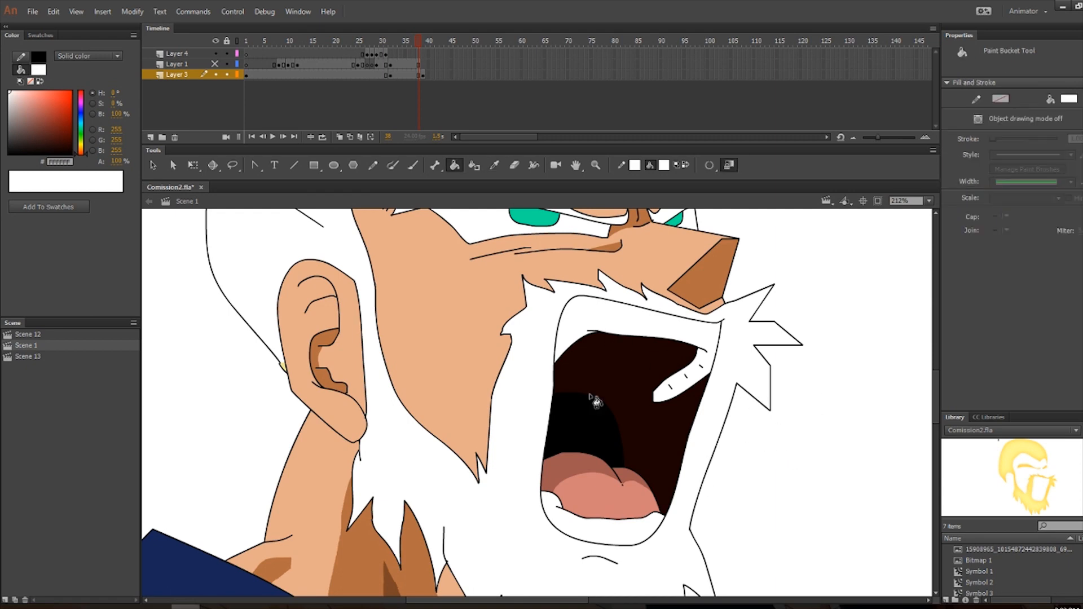
{"action": "scroll", "coordinate": [601, 525], "scroll_direction": "down", "scroll_amount": 2}
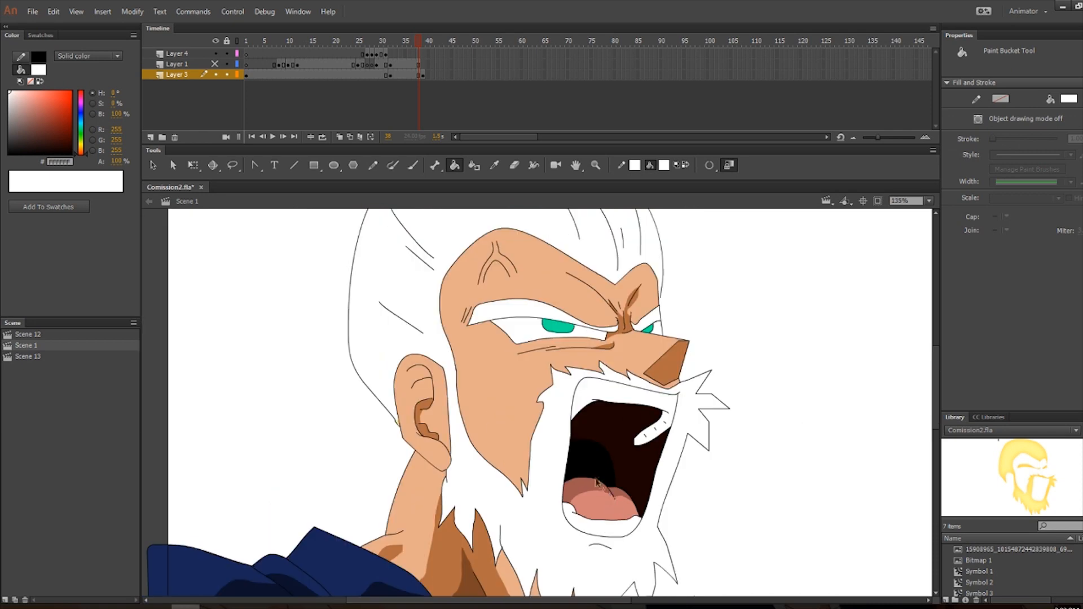
Set the fill color to light gray #CCCCCC, brush a closing line at the end of the far tooth strip and fill the strip.
{"action": "scroll", "coordinate": [598, 481], "scroll_direction": "up", "scroll_amount": 3}
{"action": "left_click", "coordinate": [664, 165]}
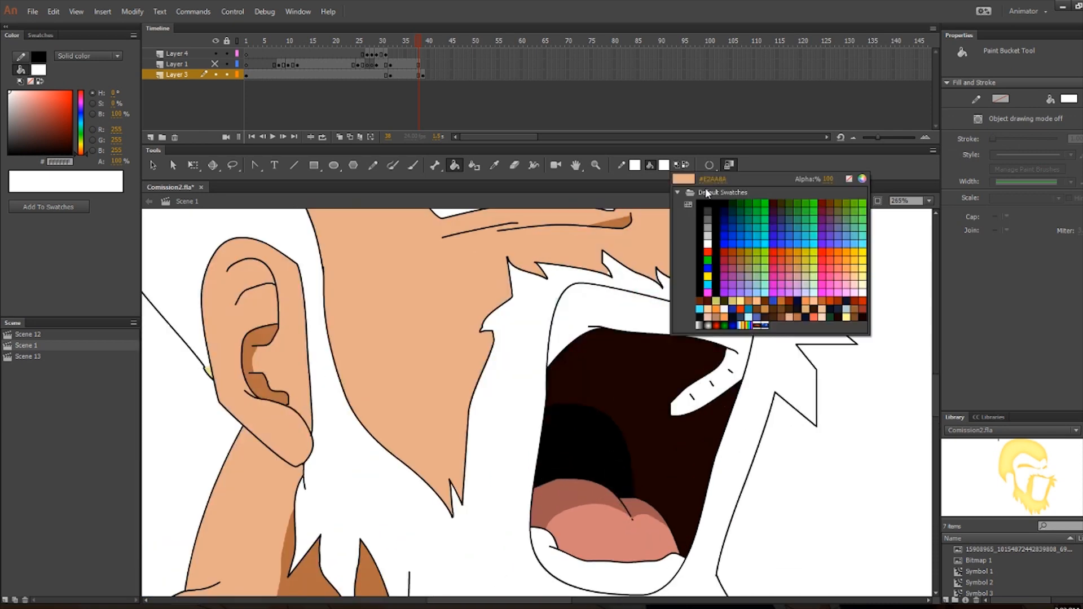
{"action": "left_click", "coordinate": [707, 236]}
{"action": "scroll", "coordinate": [734, 376], "scroll_direction": "up", "scroll_amount": 4}
{"action": "key", "text": "b"}
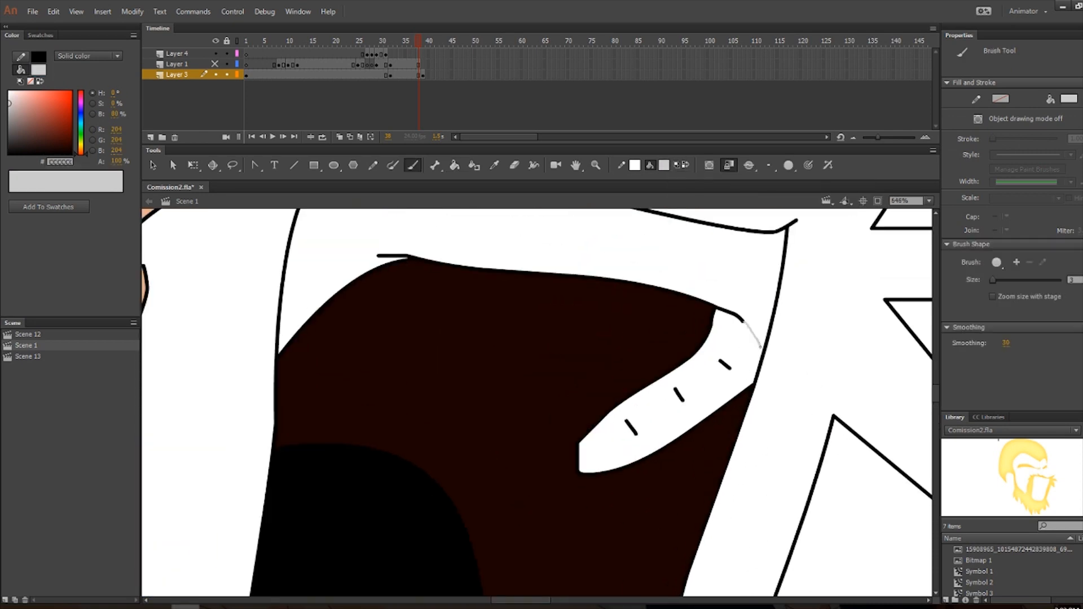
{"action": "key", "text": "k"}
{"action": "left_click", "coordinate": [745, 356]}
{"action": "scroll", "coordinate": [746, 356], "scroll_direction": "down", "scroll_amount": 4}
Brush a light gray shadow boundary on the upper teeth at the near corner of the mouth and fill the enclosed area.
{"action": "scroll", "coordinate": [619, 335], "scroll_direction": "up", "scroll_amount": 3}
{"action": "scroll", "coordinate": [663, 329], "scroll_direction": "up", "scroll_amount": 3}
{"action": "key", "text": "b"}
{"action": "mouse_move", "coordinate": [757, 294]}
{"action": "left_mouse_down"}
{"action": "mouse_move", "coordinate": [658, 336]}
{"action": "mouse_move", "coordinate": [654, 277]}
{"action": "left_mouse_up"}
{"action": "key", "text": "k"}
{"action": "left_click", "coordinate": [684, 345]}
{"action": "scroll", "coordinate": [754, 333], "scroll_direction": "down", "scroll_amount": 6}
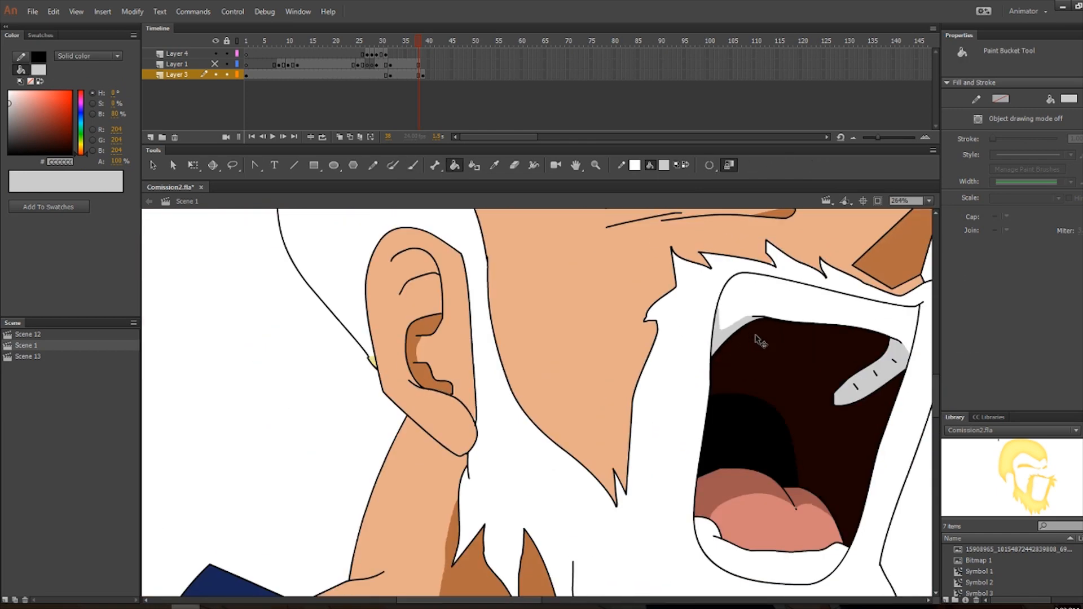
Brush and fill a light gray shadow on the lower teeth at the near mouth corner, and draw a short black curve inside it.
{"action": "scroll", "coordinate": [794, 525], "scroll_direction": "up", "scroll_amount": 5}
{"action": "key", "text": "b"}
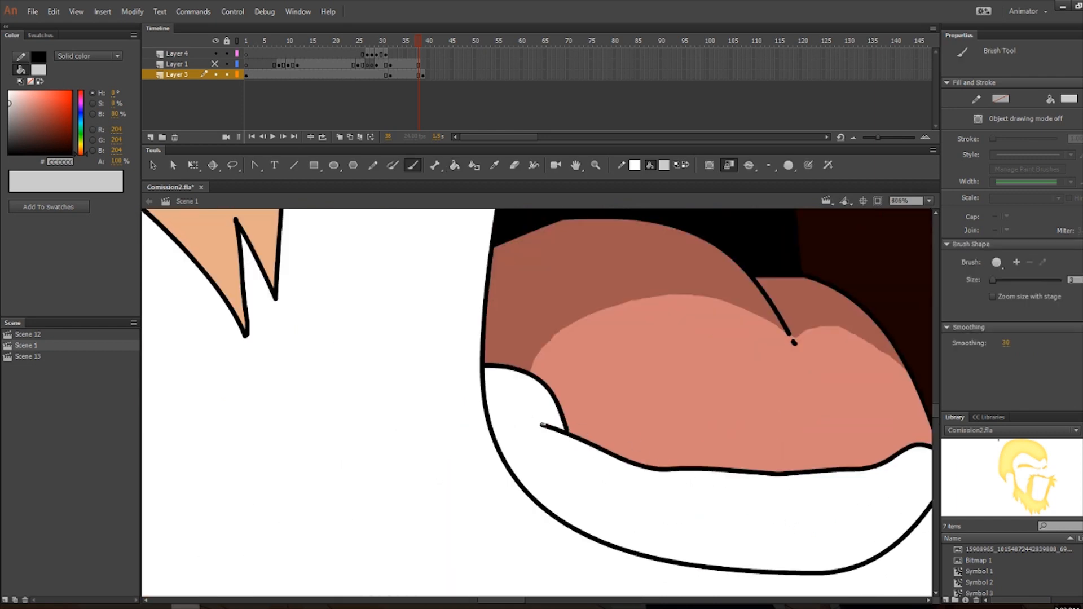
{"action": "key", "text": "k"}
{"action": "left_click", "coordinate": [530, 416]}
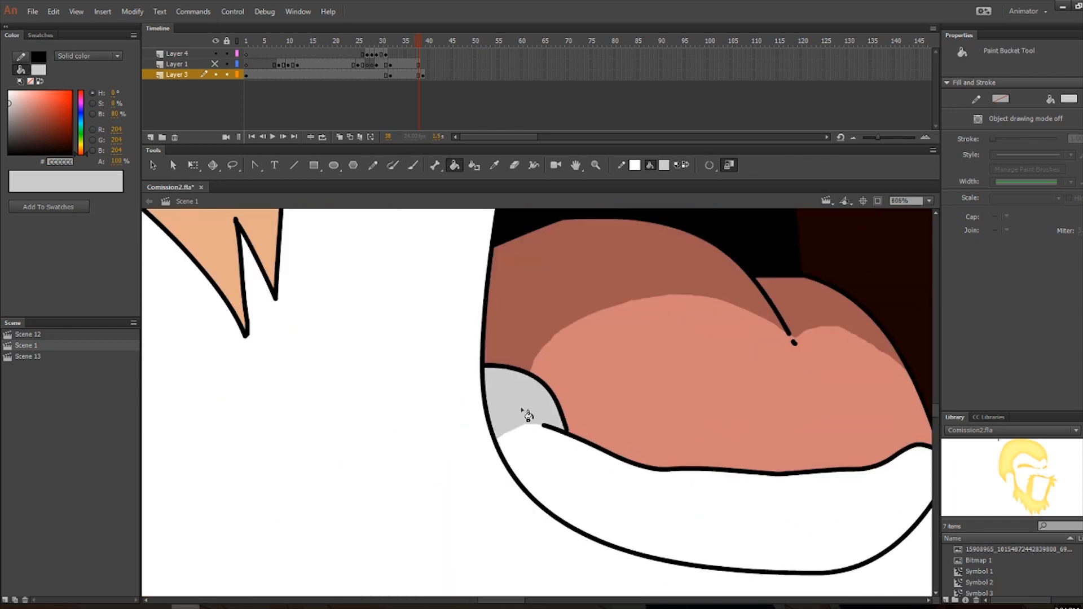
{"action": "key", "text": "y"}
{"action": "scroll", "coordinate": [697, 395], "scroll_direction": "down", "scroll_amount": 8}
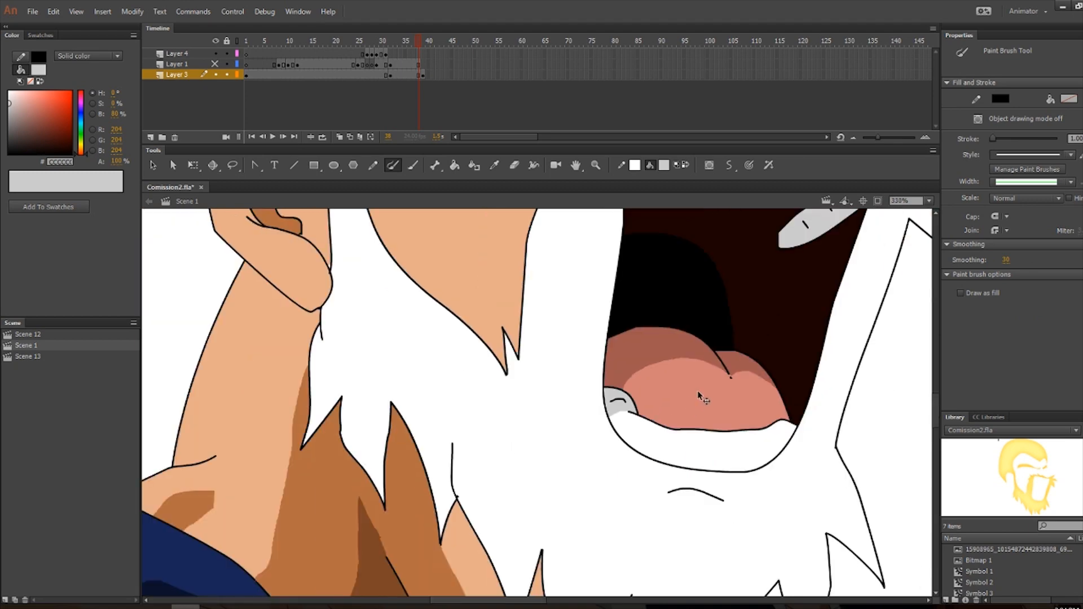
{"action": "scroll", "coordinate": [734, 298], "scroll_direction": "up", "scroll_amount": 2}
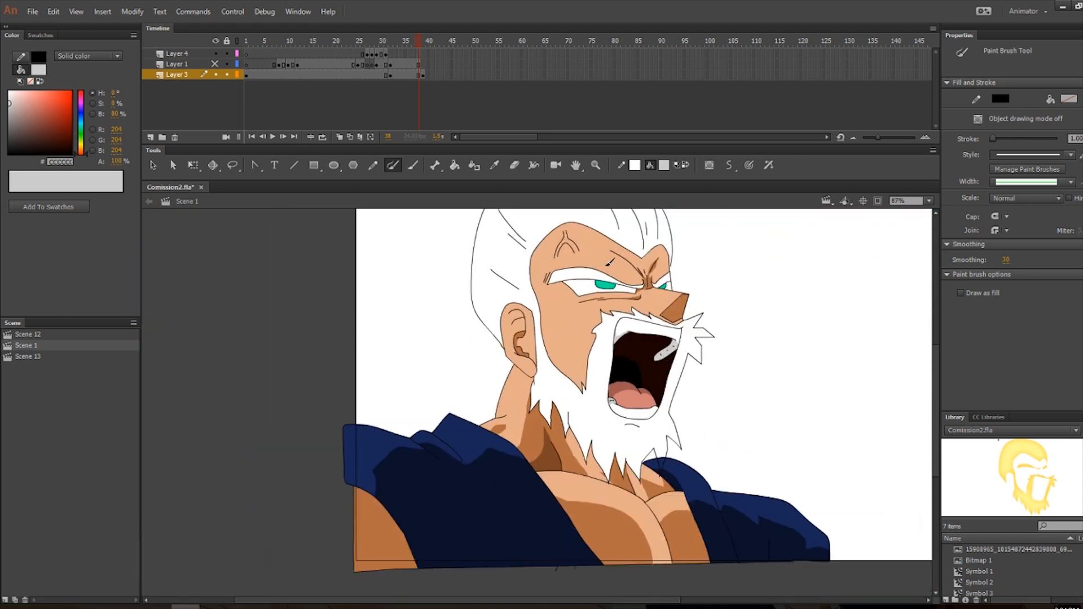
Show Layer 1 so the glowing yellow hair and beard overlay the colored face.
{"action": "key", "text": "v"}
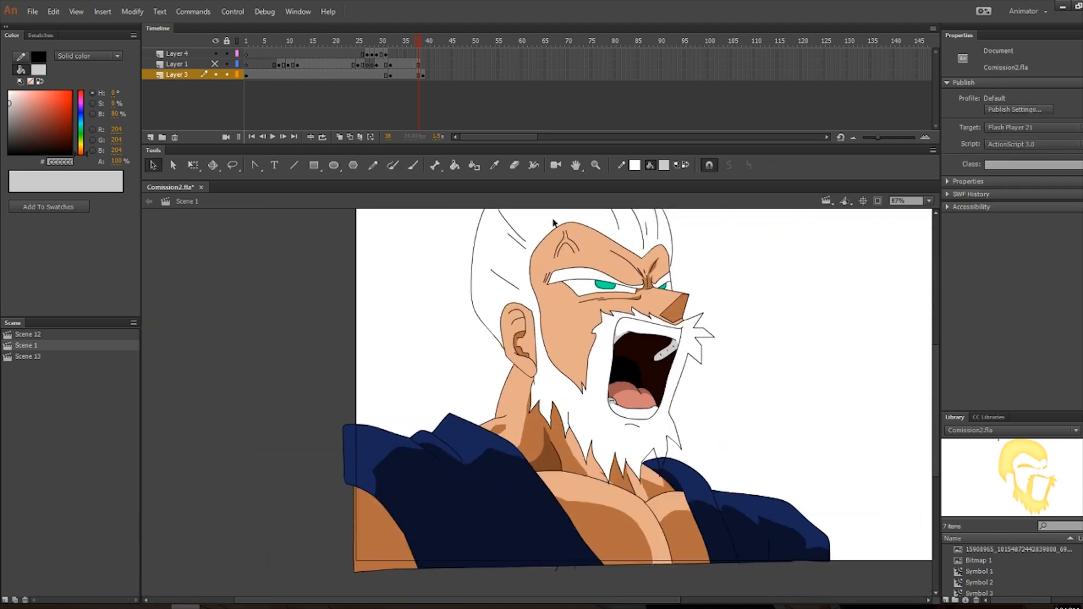
{"action": "left_click", "coordinate": [215, 64]}
{"action": "scroll", "coordinate": [302, 281], "scroll_direction": "down", "scroll_amount": 2}
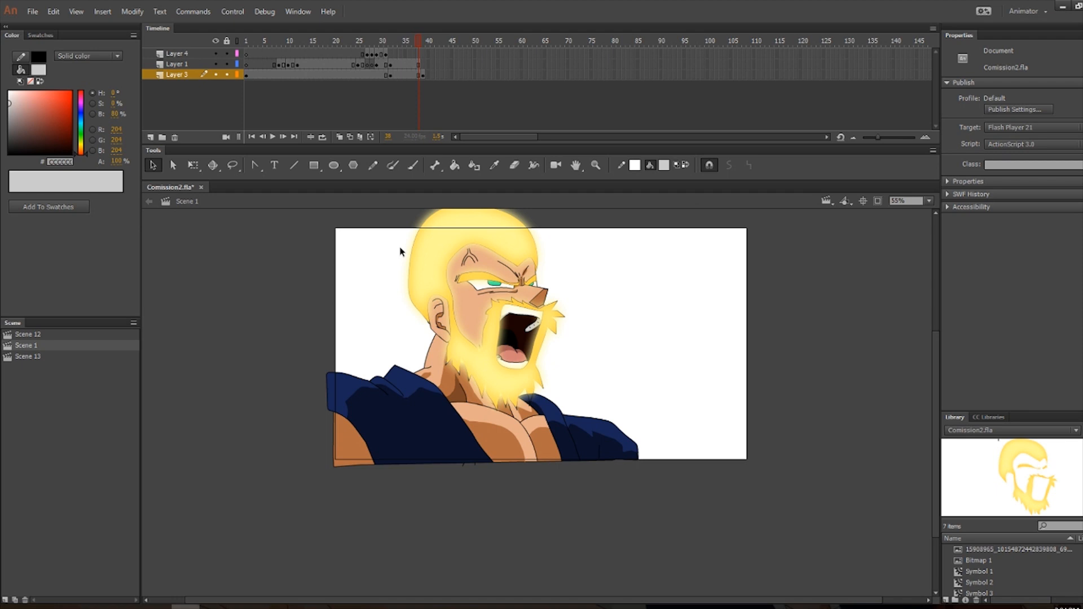
{"action": "scroll", "coordinate": [400, 251], "scroll_direction": "up", "scroll_amount": 3}
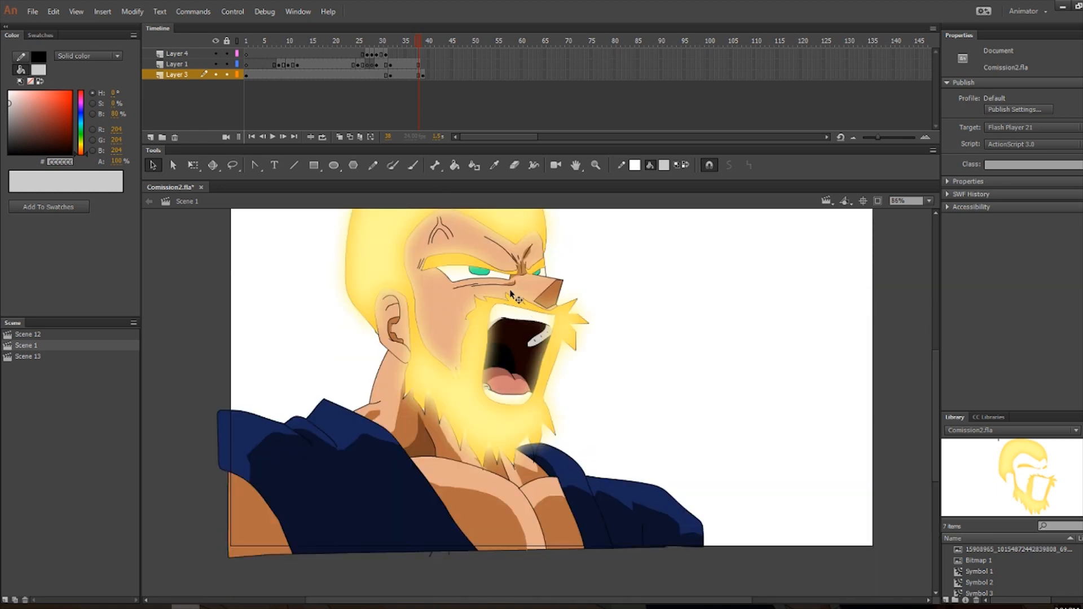
Delete the old brown-haired character artwork from Layer 3 at frame 39.
{"action": "scroll", "coordinate": [511, 295], "scroll_direction": "down", "scroll_amount": 2}
{"action": "scroll", "coordinate": [506, 262], "scroll_direction": "up", "scroll_amount": 1}
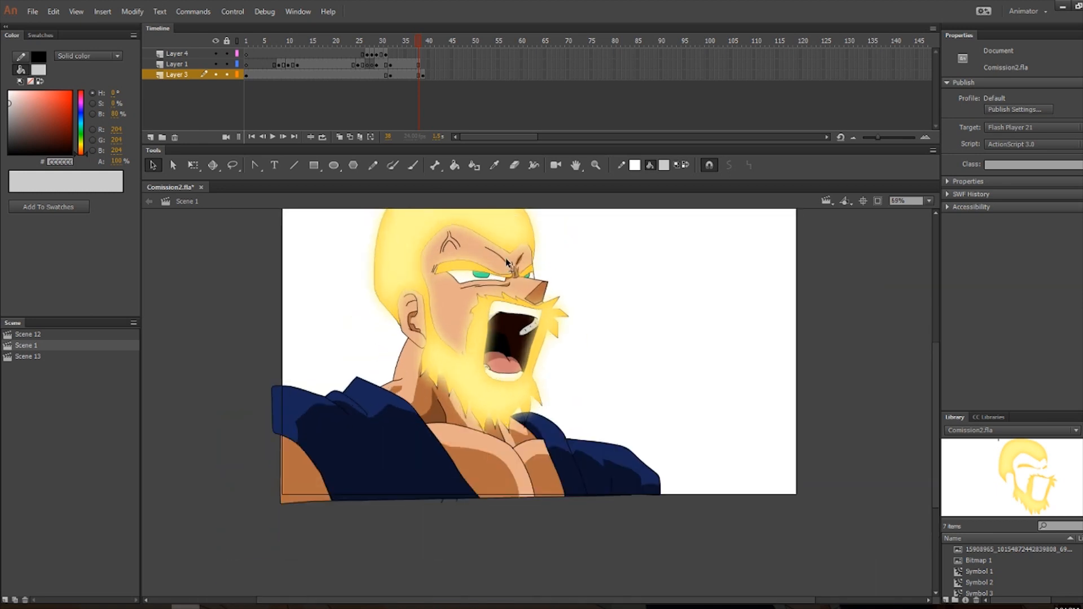
{"action": "left_click", "coordinate": [423, 74]}
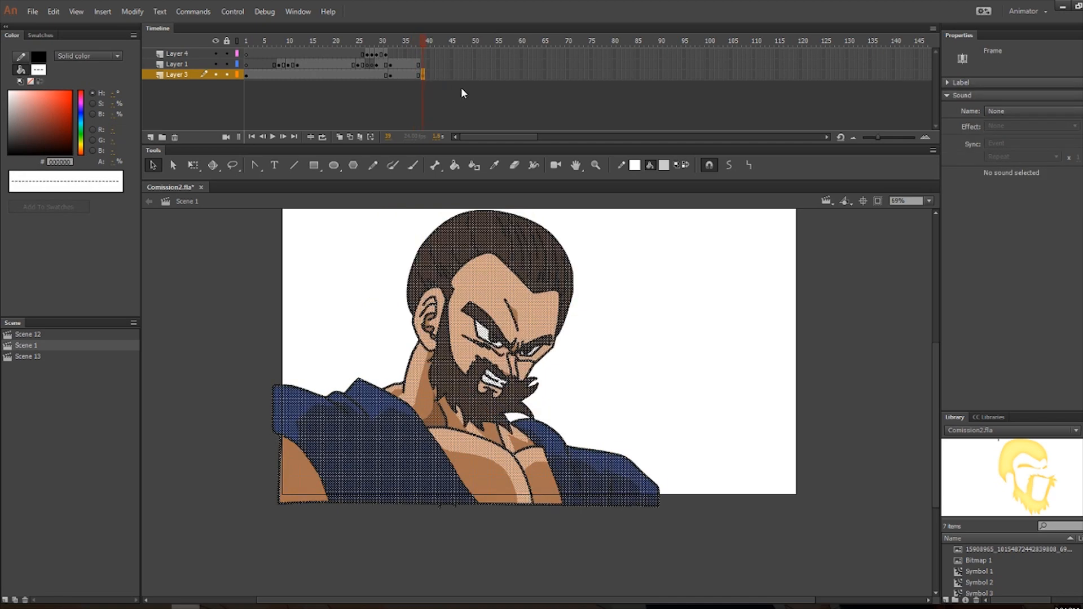
{"action": "key", "text": "Delete"}
Cut the glowing hair and beard from Layer 1 at frame 32 and paste it in place on Layer 3 at frame 35.
{"action": "left_click", "coordinate": [392, 65]}
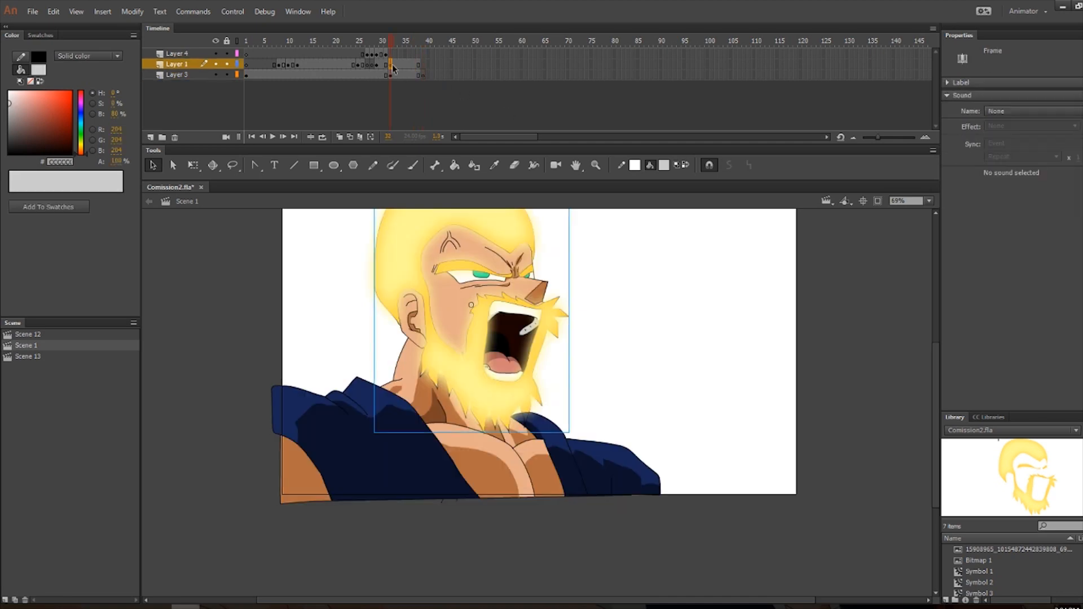
{"action": "double_click", "coordinate": [405, 74]}
{"action": "right_click", "coordinate": [285, 212]}
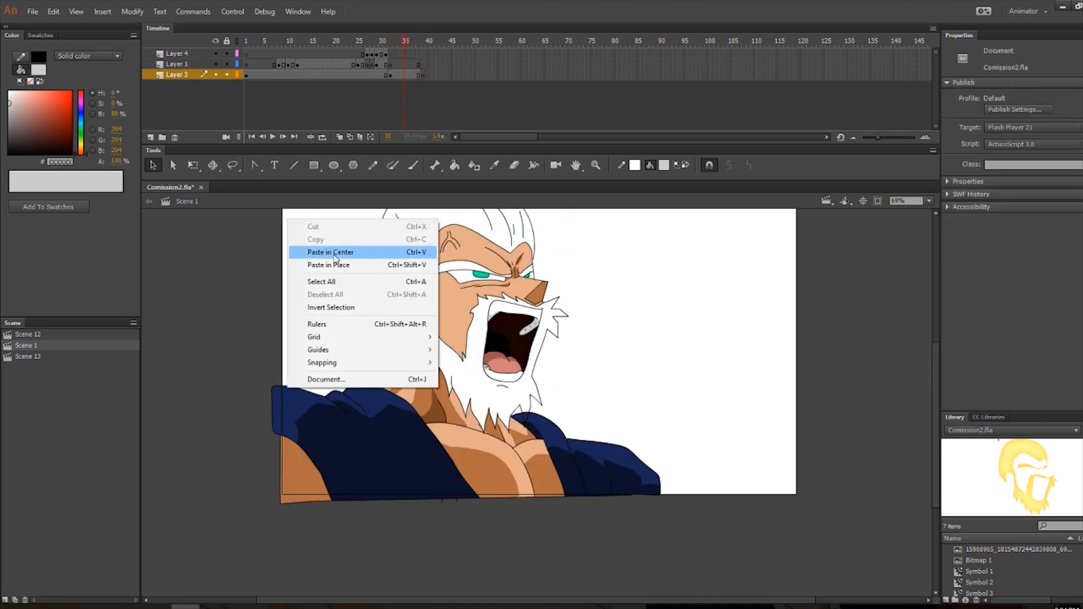
{"action": "left_click", "coordinate": [330, 265]}
{"action": "left_click", "coordinate": [261, 240]}
{"action": "scroll", "coordinate": [313, 247], "scroll_direction": "right", "scroll_amount": 2}
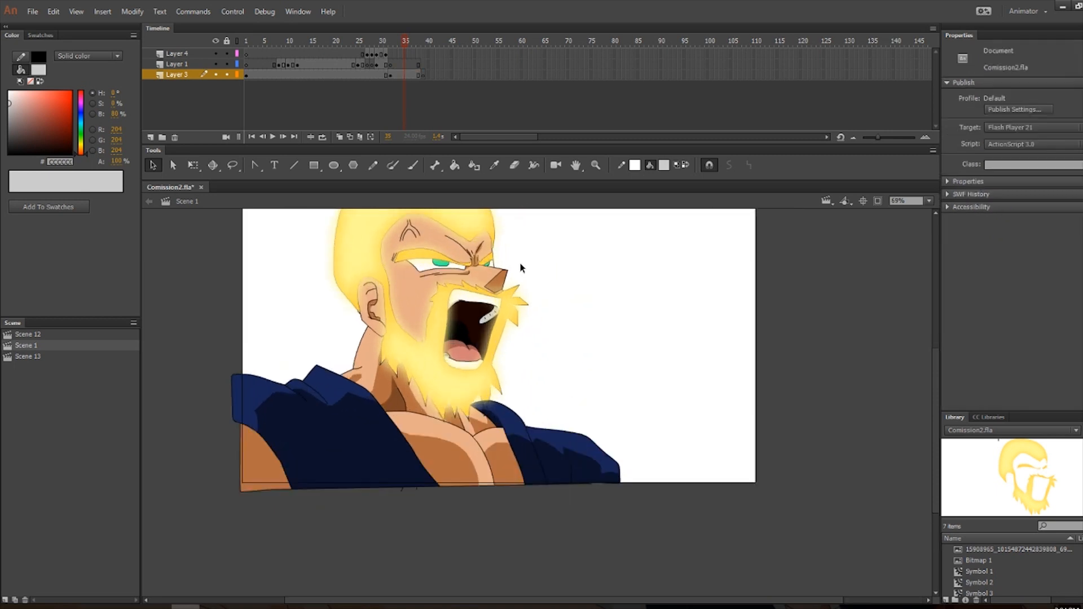
{"action": "scroll", "coordinate": [510, 284], "scroll_direction": "up", "scroll_amount": 5}
{"action": "scroll", "coordinate": [499, 367], "scroll_direction": "down", "scroll_amount": 3}
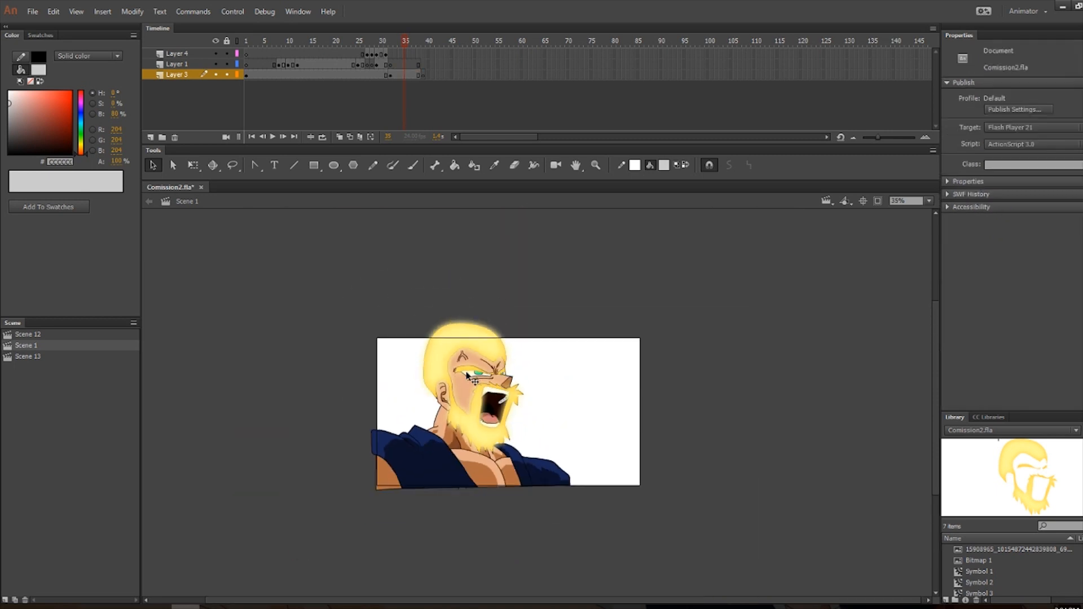
{"action": "scroll", "coordinate": [454, 354], "scroll_direction": "up", "scroll_amount": 1}
{"action": "scroll", "coordinate": [457, 356], "scroll_direction": "up", "scroll_amount": 2}
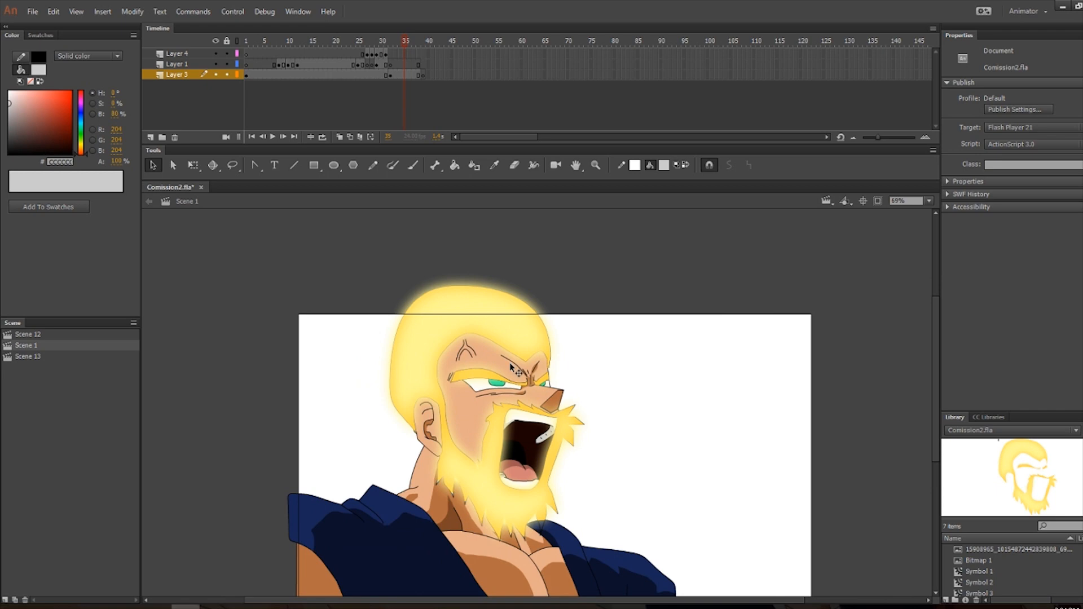
Extend the combined character artwork on Layer 3 to frame 51 and remove the surplus frame after it.
{"action": "key", "text": "Return"}
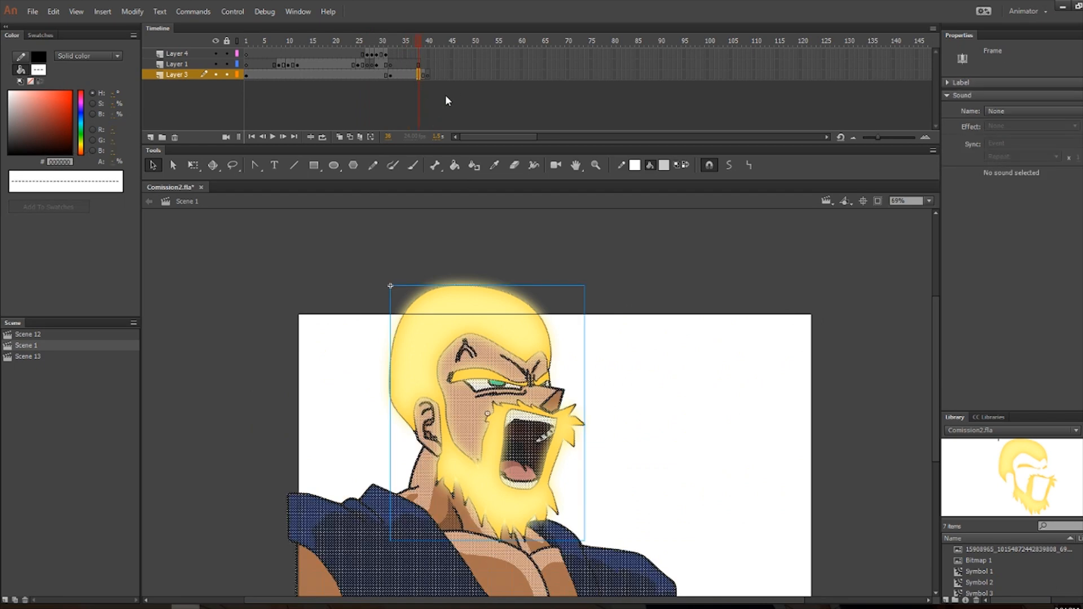
{"action": "right_click", "coordinate": [483, 75]}
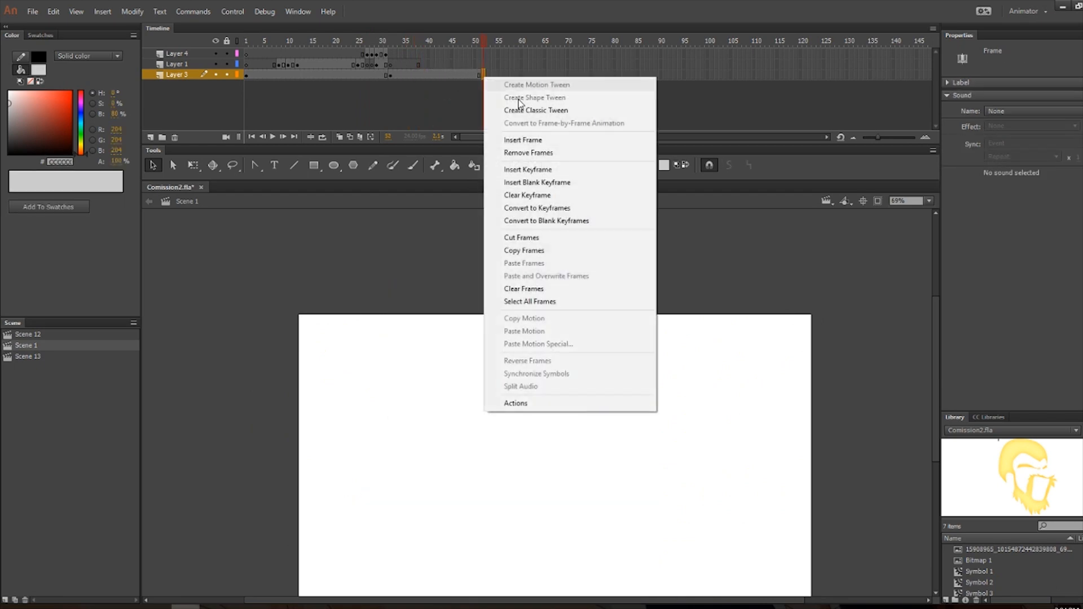
{"action": "left_click", "coordinate": [539, 154]}
Test Scene 1 to preview the yelling character artwork, and close the preview.
{"action": "left_click", "coordinate": [232, 12]}
{"action": "left_click", "coordinate": [243, 119]}
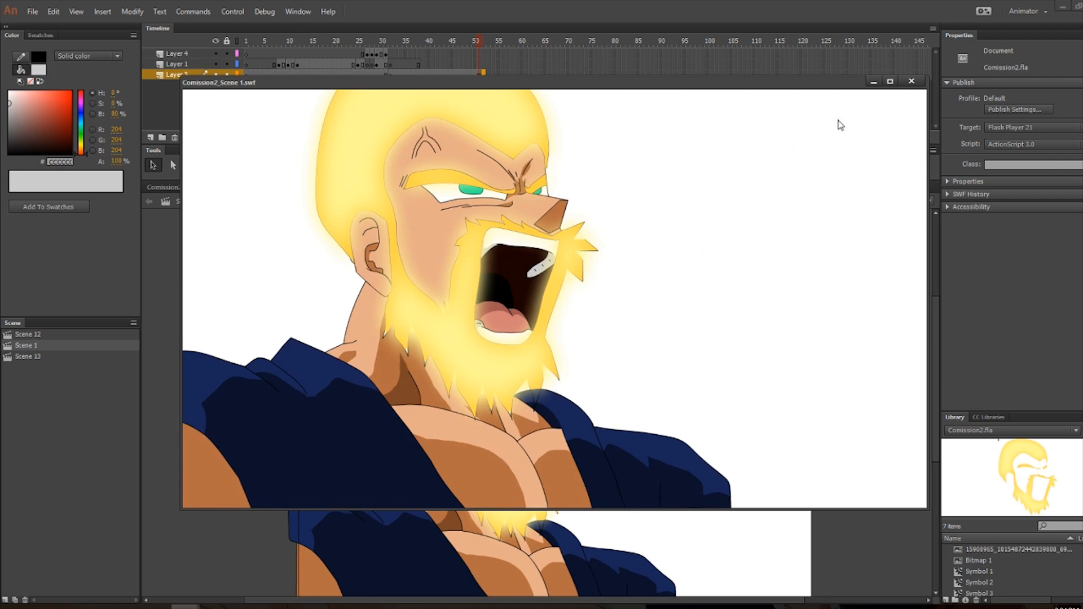
{"action": "left_click", "coordinate": [915, 83]}
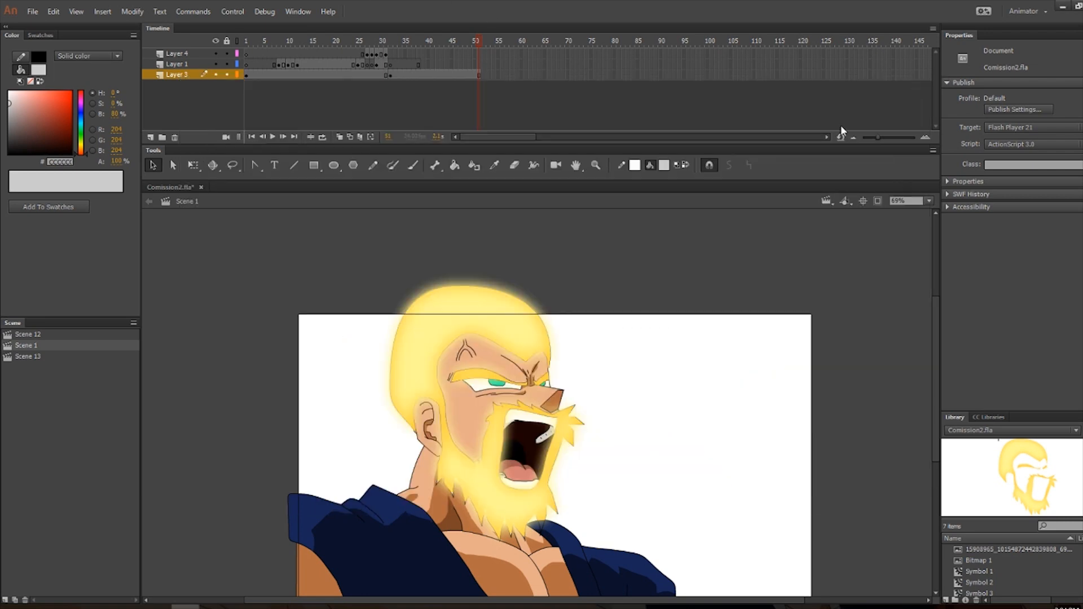
Open Anime War 1- A.fla from the My Flash Projects folder and go to Scene 28.
{"action": "left_click", "coordinate": [32, 12]}
{"action": "left_click", "coordinate": [57, 34]}
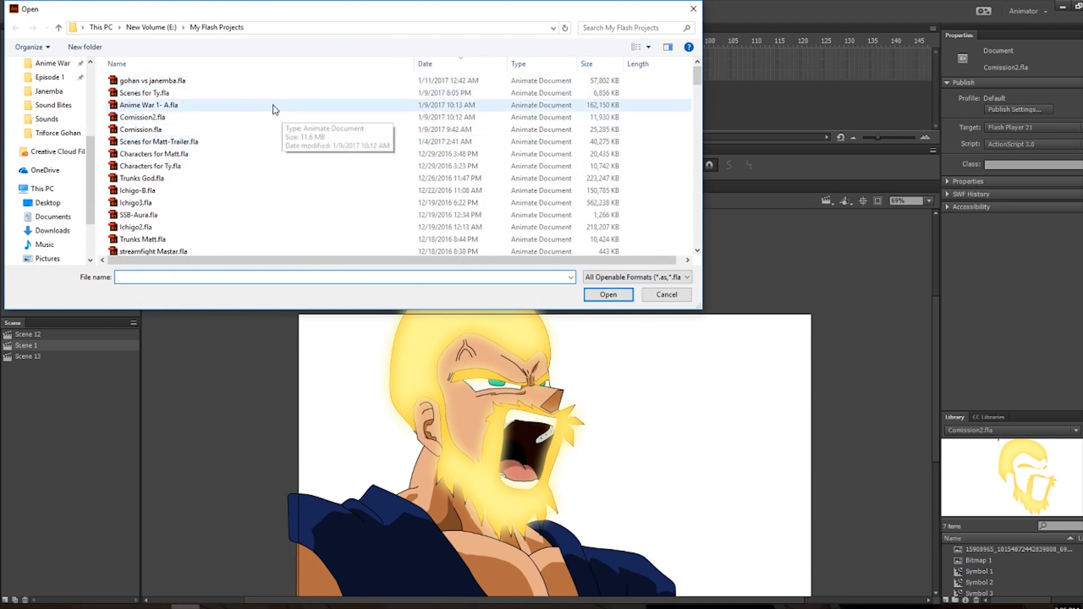
{"action": "key", "text": "Escape"}
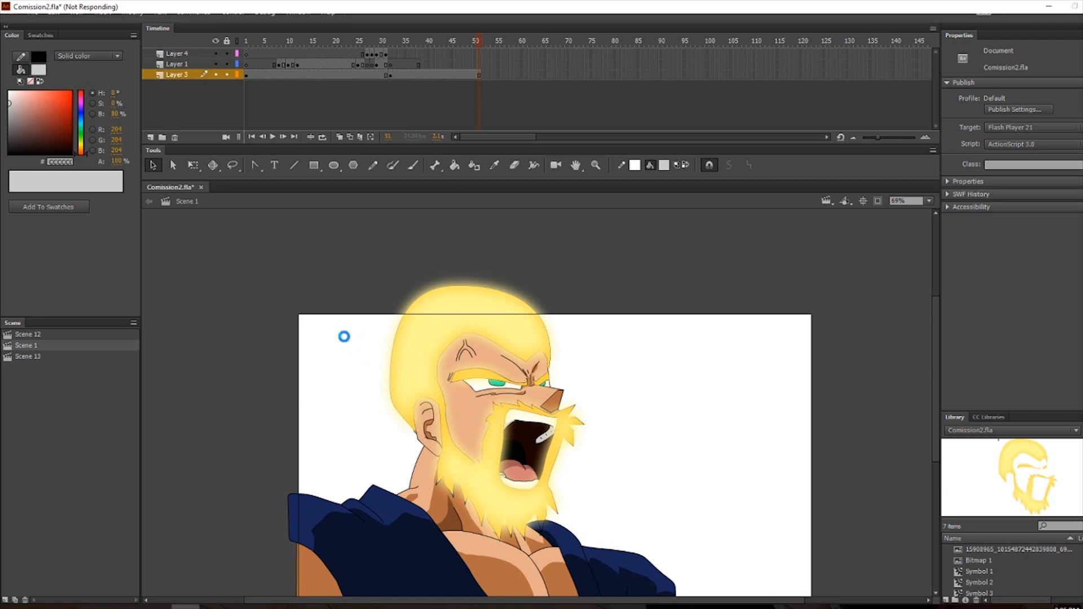
{"action": "scroll", "coordinate": [64, 471], "scroll_direction": "down", "scroll_amount": 2}
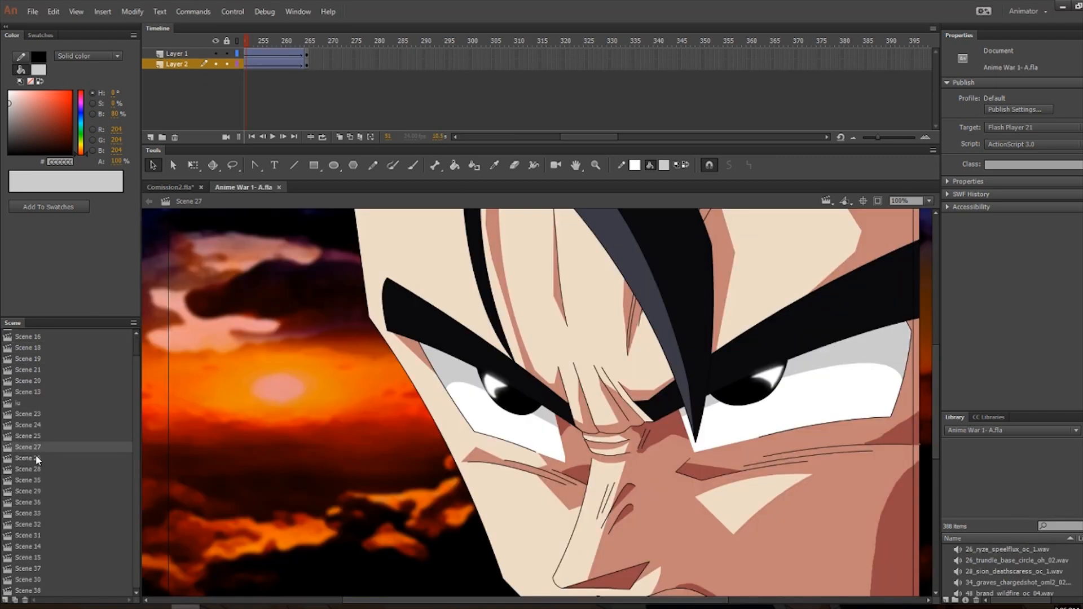
{"action": "left_click", "coordinate": [35, 458]}
{"action": "left_click", "coordinate": [42, 467]}
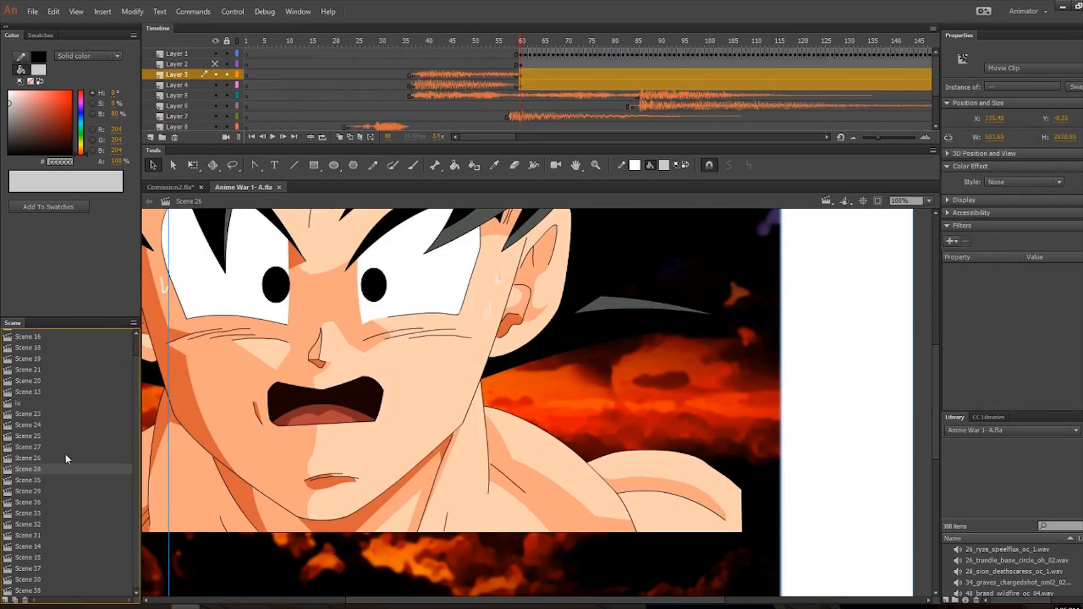
Copy the virtual camera keyframes on Layer 1 of Scene 28 from frame 60 to frame 161.
{"action": "left_click", "coordinate": [520, 56]}
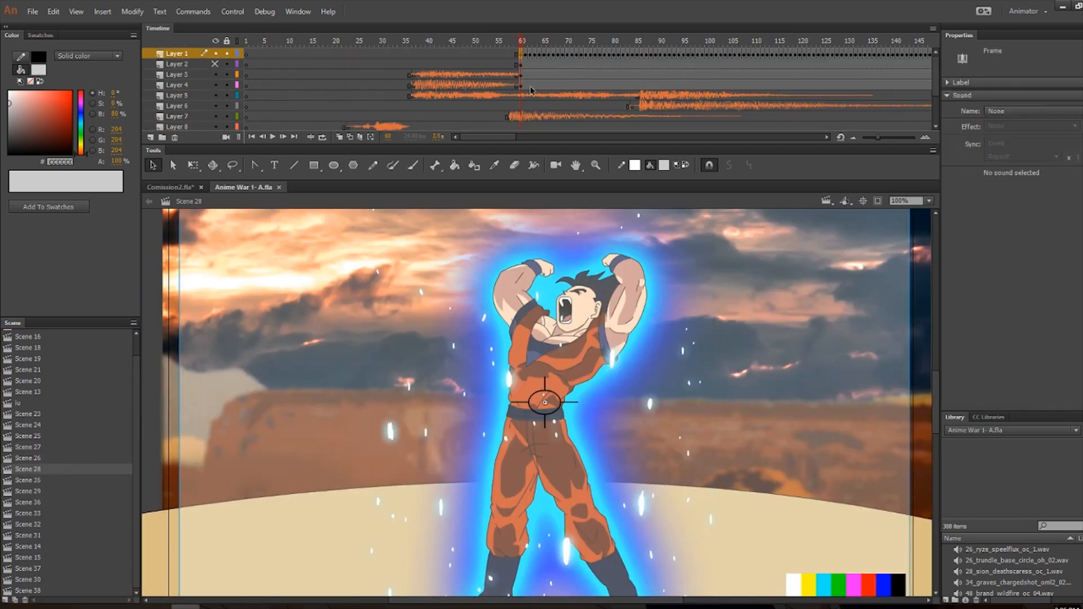
{"action": "left_click_drag", "start_coordinate": [504, 137], "coordinate": [526, 134]}
{"action": "left_click", "coordinate": [739, 53], "text": "shift"}
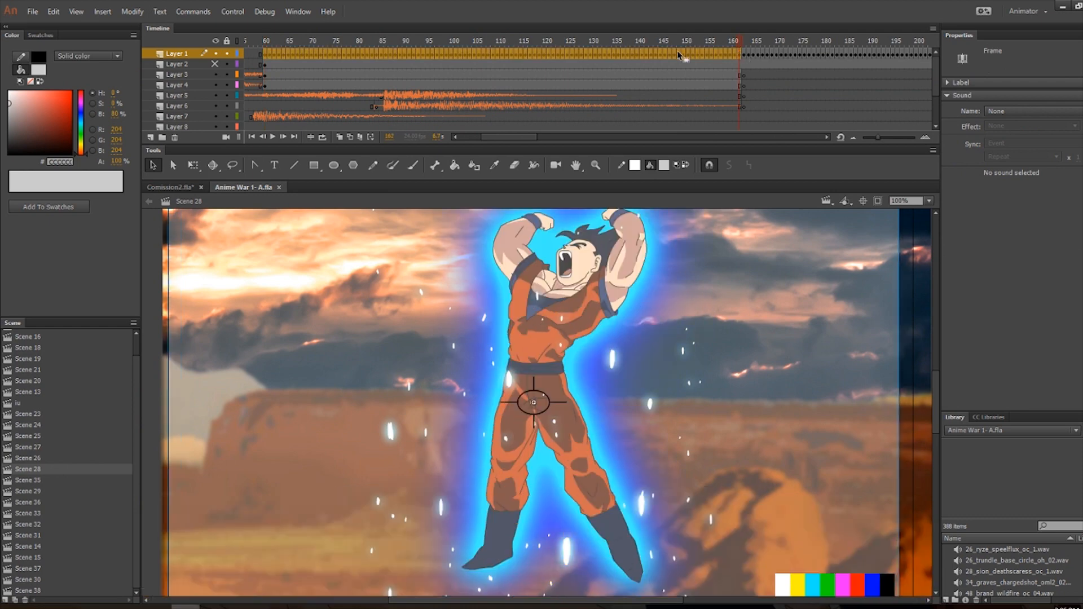
{"action": "right_click", "coordinate": [651, 52]}
{"action": "left_click", "coordinate": [705, 225]}
Paste the copied camera frames into Layer 1 of Comission2.fla starting at frame 32.
{"action": "left_click", "coordinate": [169, 186]}
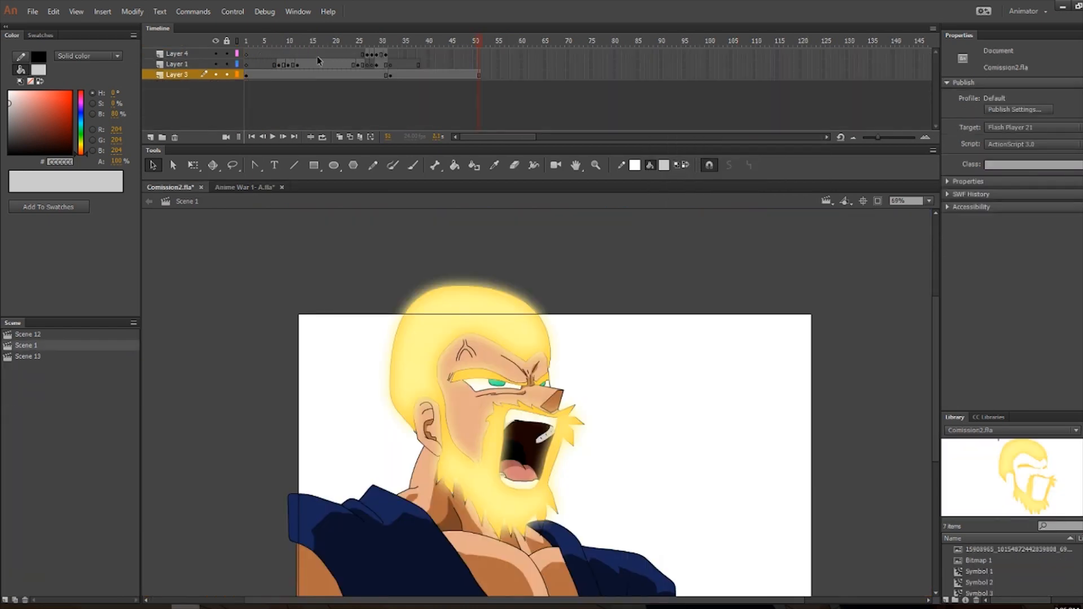
{"action": "left_click", "coordinate": [392, 63]}
{"action": "right_click", "coordinate": [391, 63]}
{"action": "left_click", "coordinate": [455, 244]}
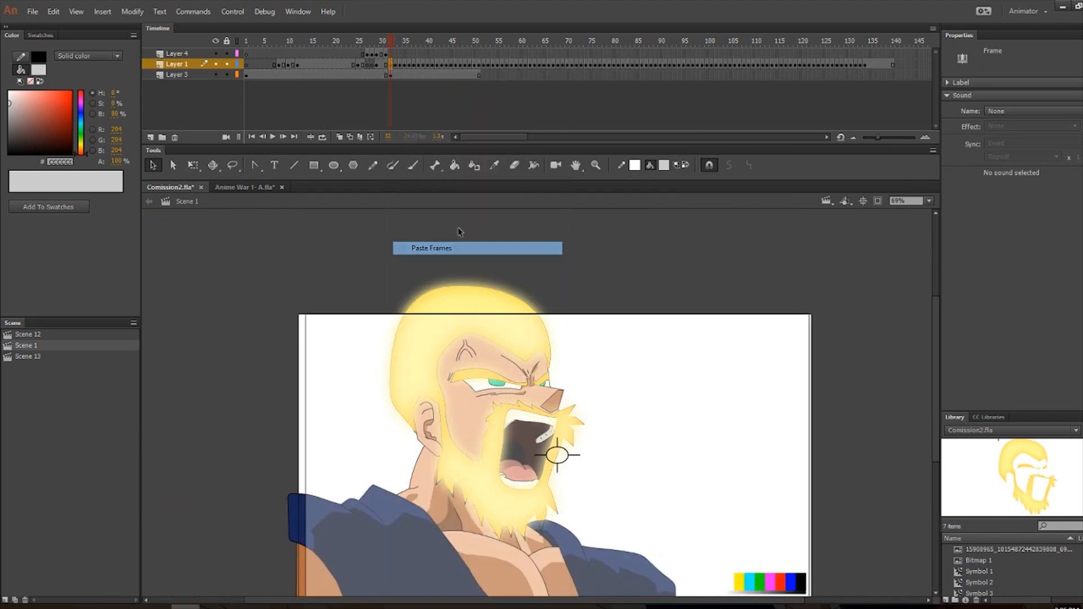
Extend Layer 3 to frame 132 and remove the surplus Layer 1 frames beyond that point.
{"action": "left_click", "coordinate": [854, 73]}
{"action": "key", "text": "F5"}
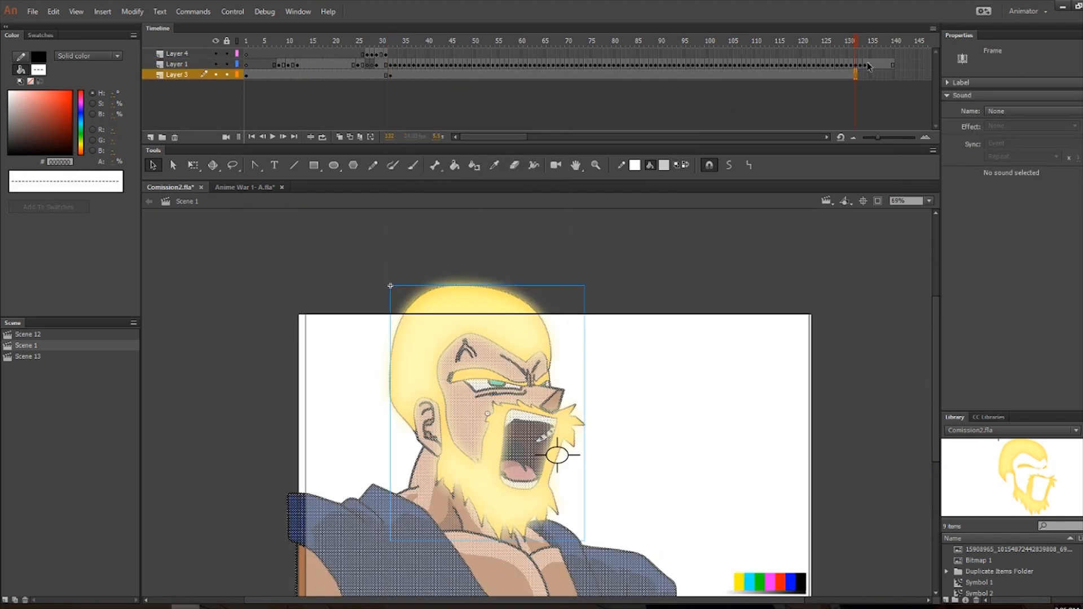
{"action": "left_click", "coordinate": [860, 64]}
{"action": "left_click", "coordinate": [893, 74], "text": "shift"}
{"action": "right_click", "coordinate": [867, 63]}
{"action": "left_click", "coordinate": [909, 140]}
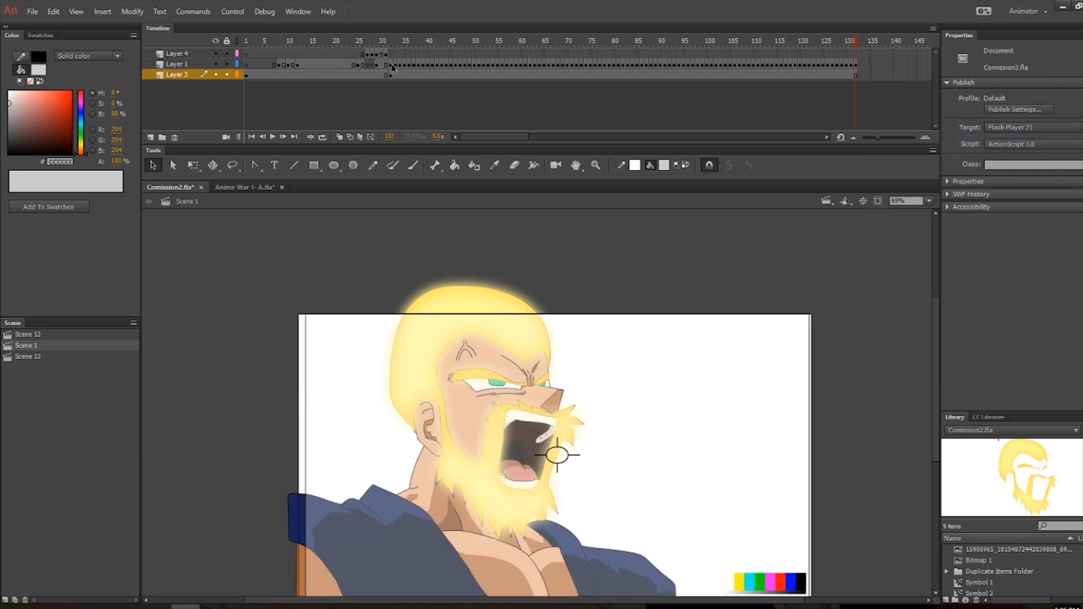
Hide Layer 3 and examine the pasted virtual camera's outline against the stage at frame 32.
{"action": "left_click", "coordinate": [390, 65]}
{"action": "left_click", "coordinate": [217, 74]}
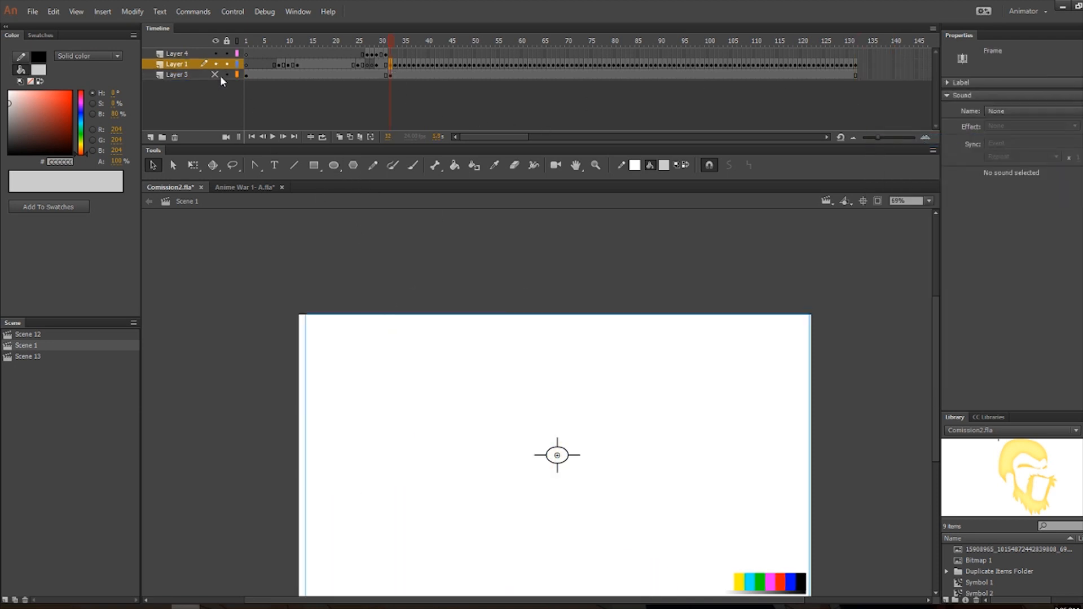
{"action": "scroll", "coordinate": [515, 273], "scroll_direction": "down", "scroll_amount": 3}
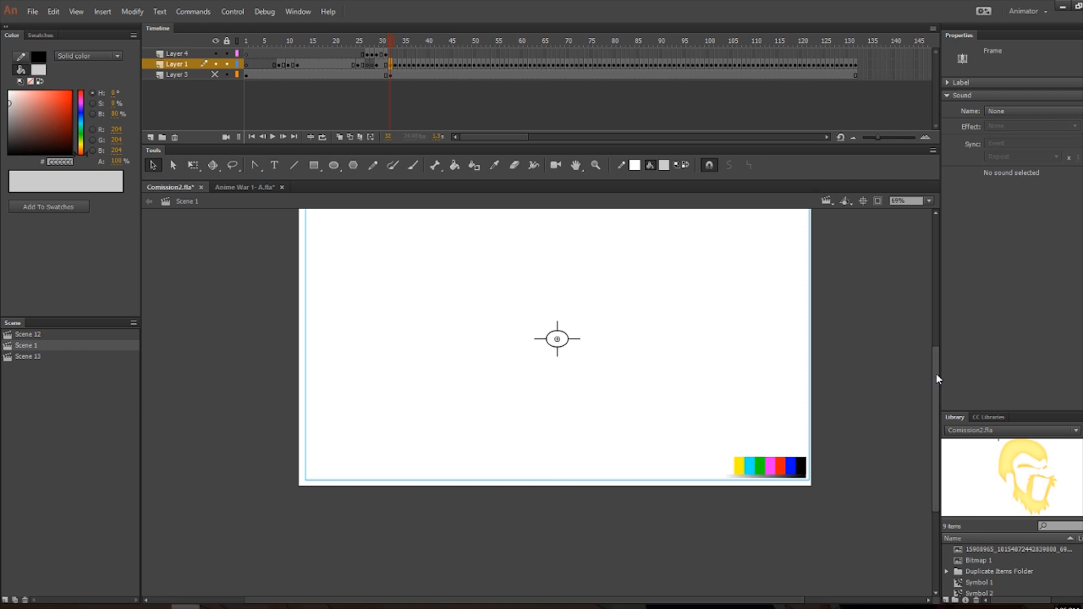
{"action": "scroll", "coordinate": [935, 376], "scroll_direction": "up", "scroll_amount": 1}
{"action": "scroll", "coordinate": [579, 330], "scroll_direction": "up", "scroll_amount": 1}
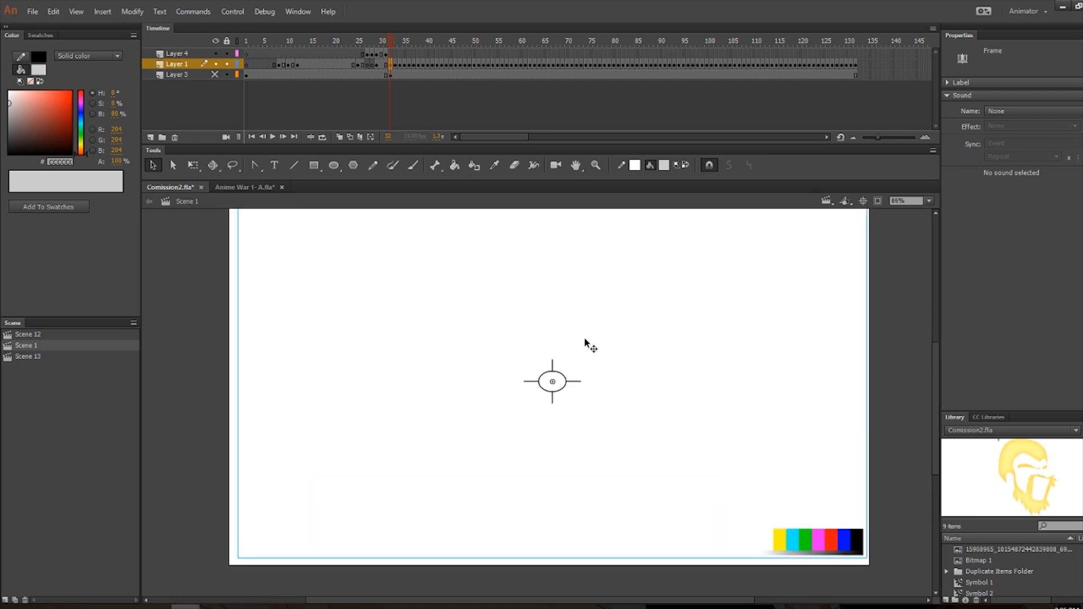
{"action": "left_click", "coordinate": [585, 340]}
{"action": "left_click", "coordinate": [896, 433]}
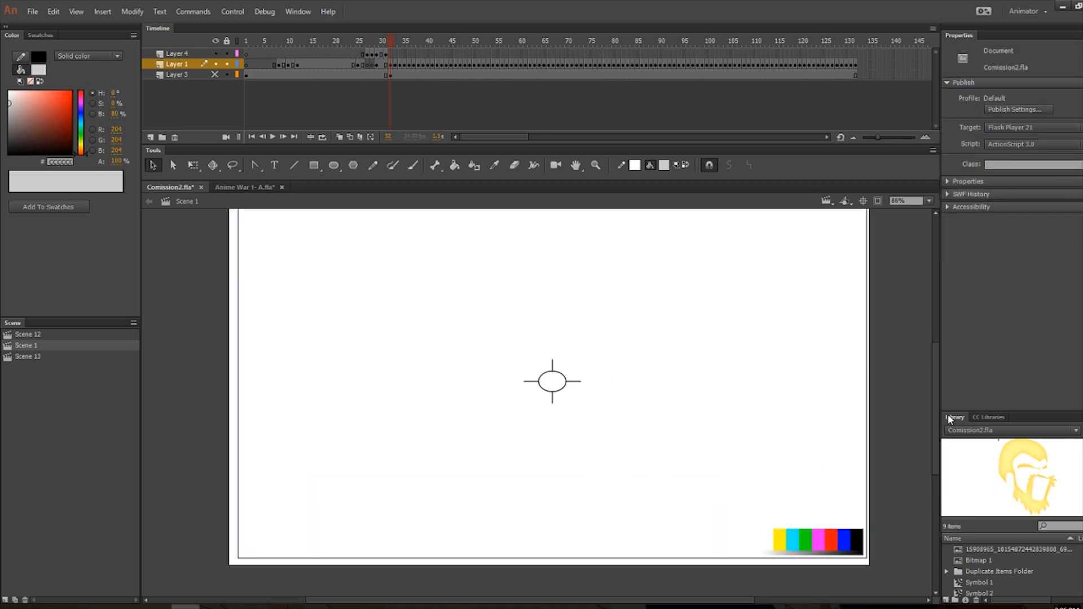
{"action": "scroll", "coordinate": [935, 405], "scroll_direction": "up", "scroll_amount": 1}
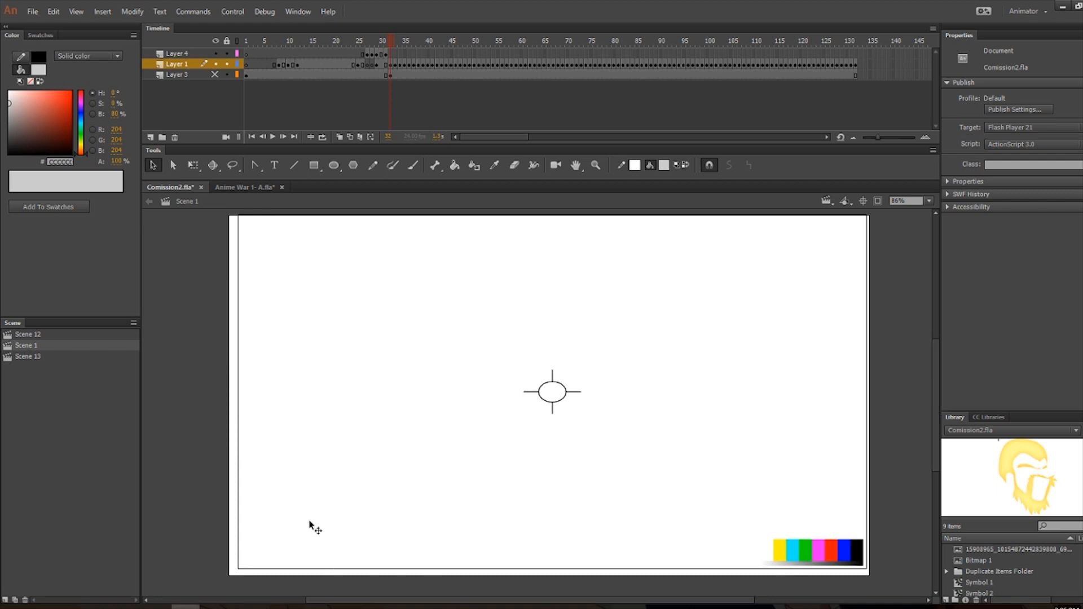
Step forward frame by frame through Layer 1 to examine how the virtual camera shakes.
{"action": "key", "text": "period"}
{"action": "key", "text": "period"}
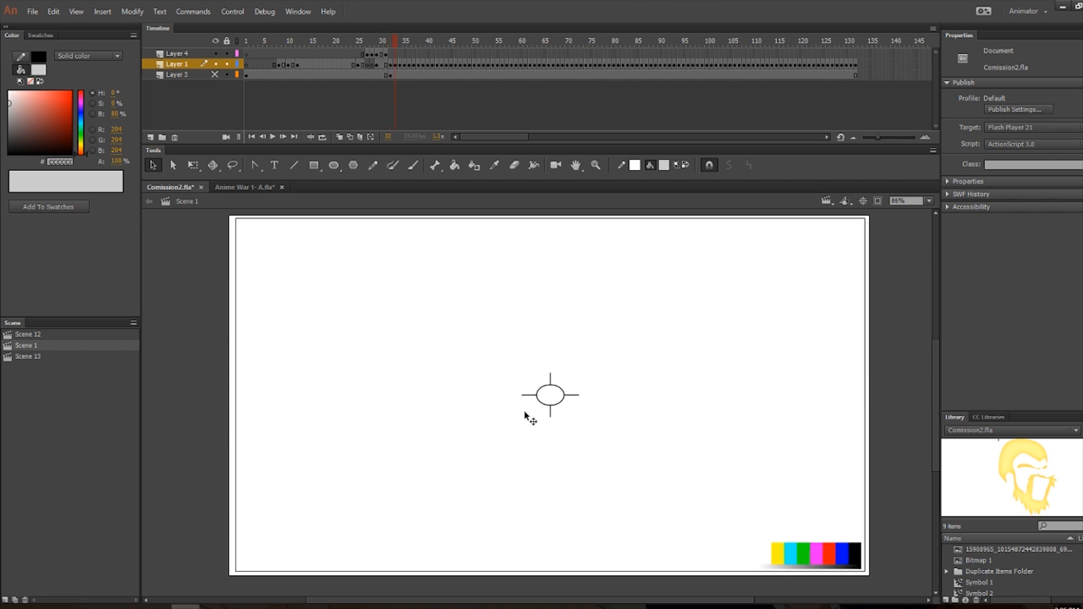
{"action": "key", "text": "period"}
{"action": "key", "text": "period"}
{"action": "key", "text": "period"}
{"action": "key", "text": "period"}
{"action": "key", "text": "period"}
{"action": "key", "text": "period"}
{"action": "key", "text": "period"}
{"action": "key", "text": "period"}
{"action": "key", "text": "period"}
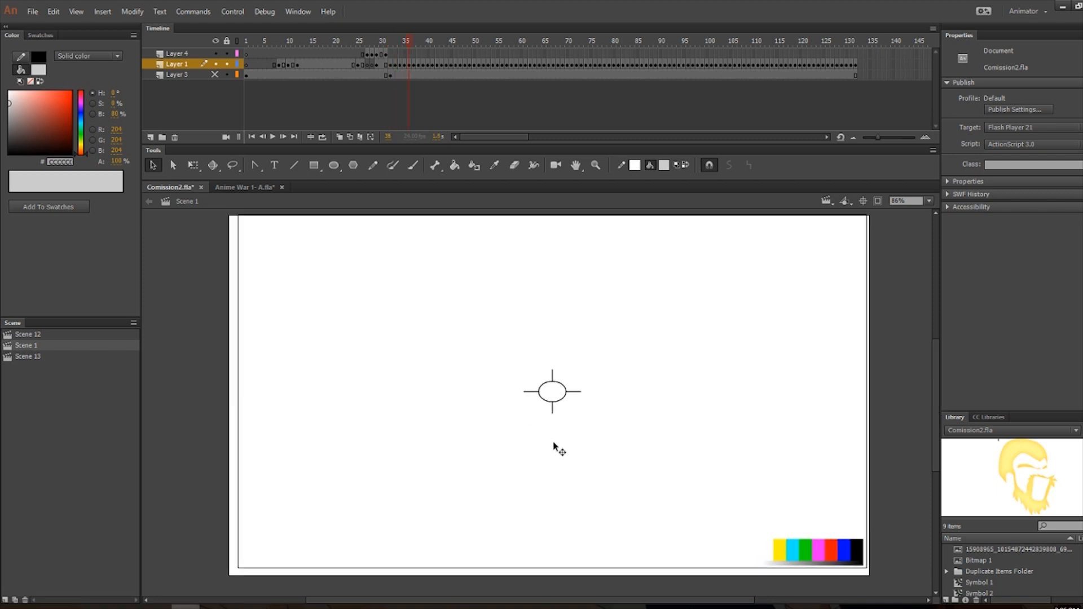
{"action": "key", "text": "period"}
{"action": "key", "text": "period"}
{"action": "key", "text": "period"}
{"action": "key", "text": "period"}
{"action": "key", "text": "period"}
{"action": "key", "text": "period"}
{"action": "key", "text": "period"}
{"action": "key", "text": "period"}
{"action": "key", "text": "period"}
{"action": "key", "text": "period"}
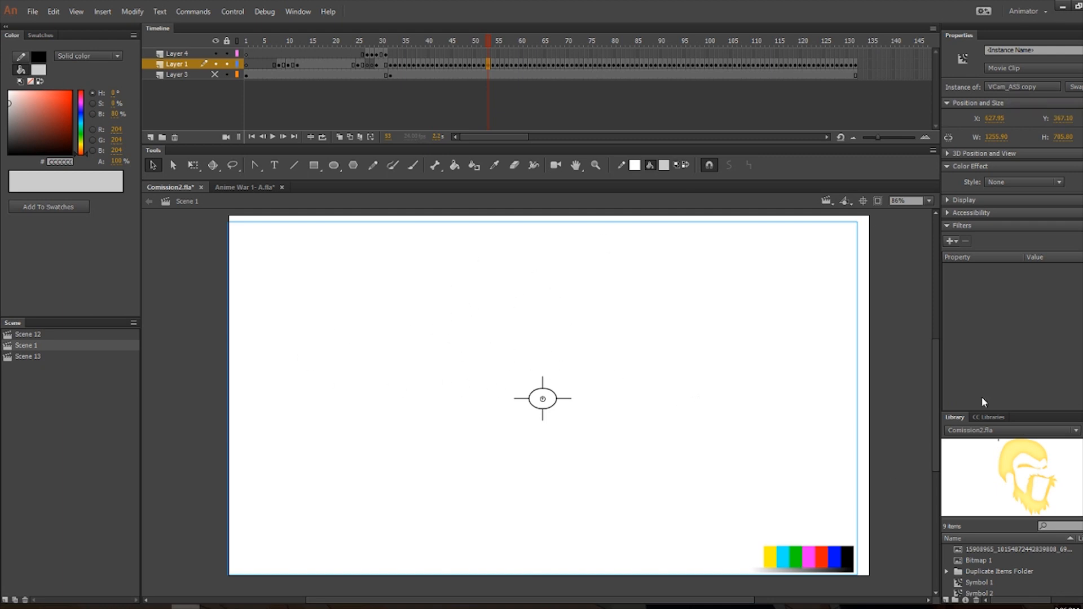
Enlarge the Library's item list and show the Layer 3 artwork again.
{"action": "left_click_drag", "start_coordinate": [1026, 411], "coordinate": [1047, 338]}
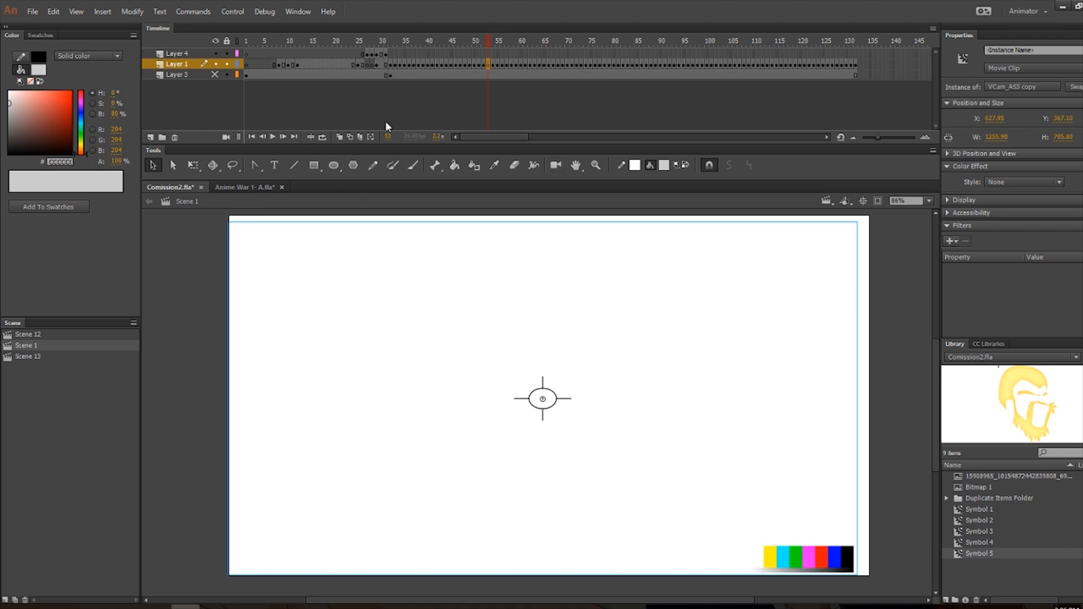
{"action": "left_click", "coordinate": [193, 265]}
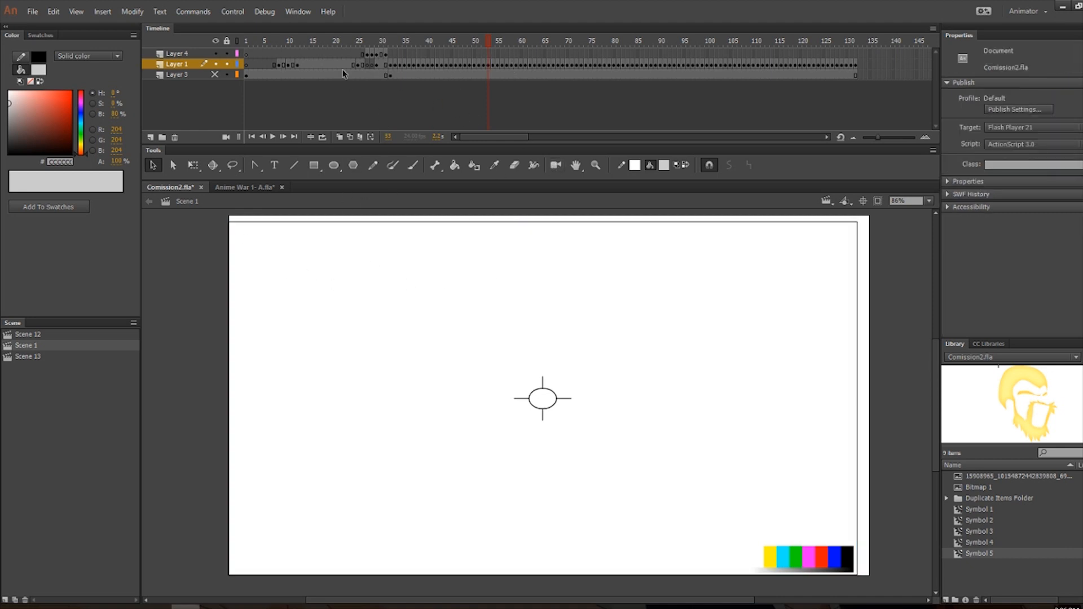
{"action": "left_click", "coordinate": [215, 74]}
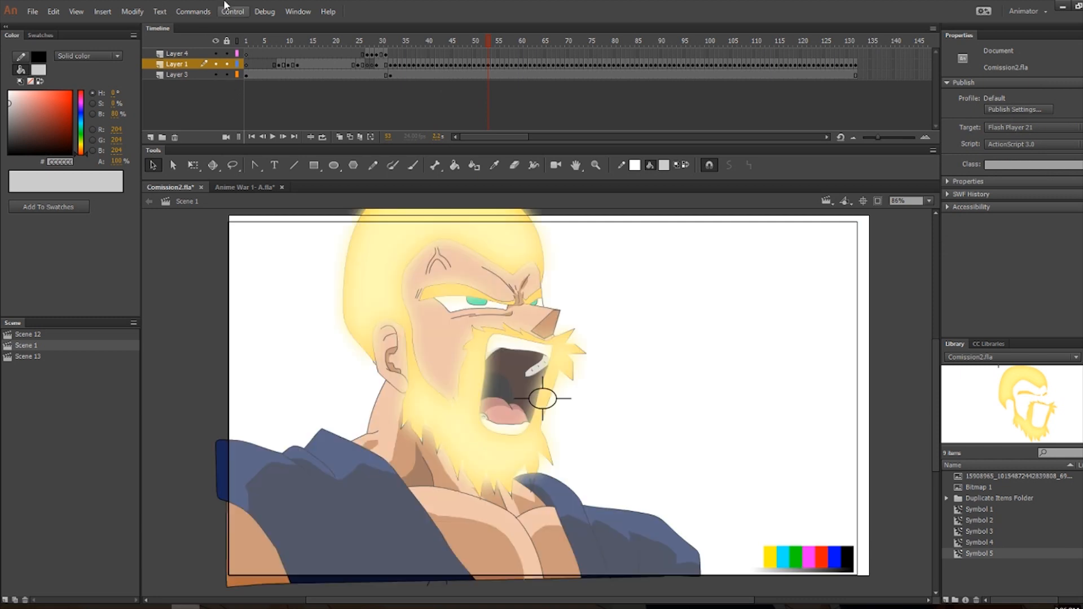
Test Scene 1 to preview the camera shake on the character, and close the preview.
{"action": "left_click", "coordinate": [233, 12]}
{"action": "left_click", "coordinate": [298, 121]}
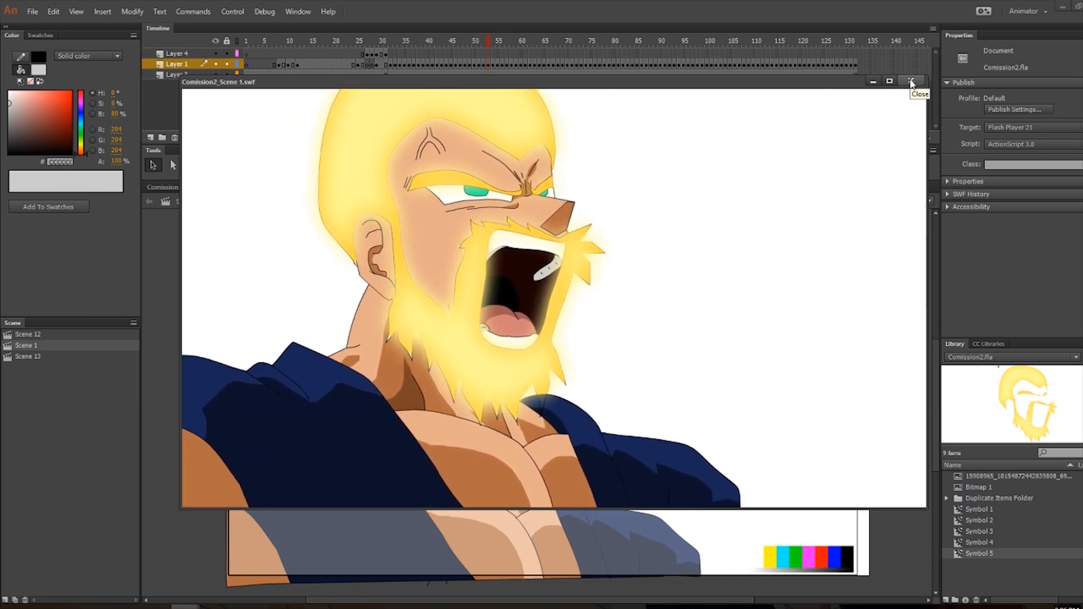
{"action": "left_click", "coordinate": [911, 82]}
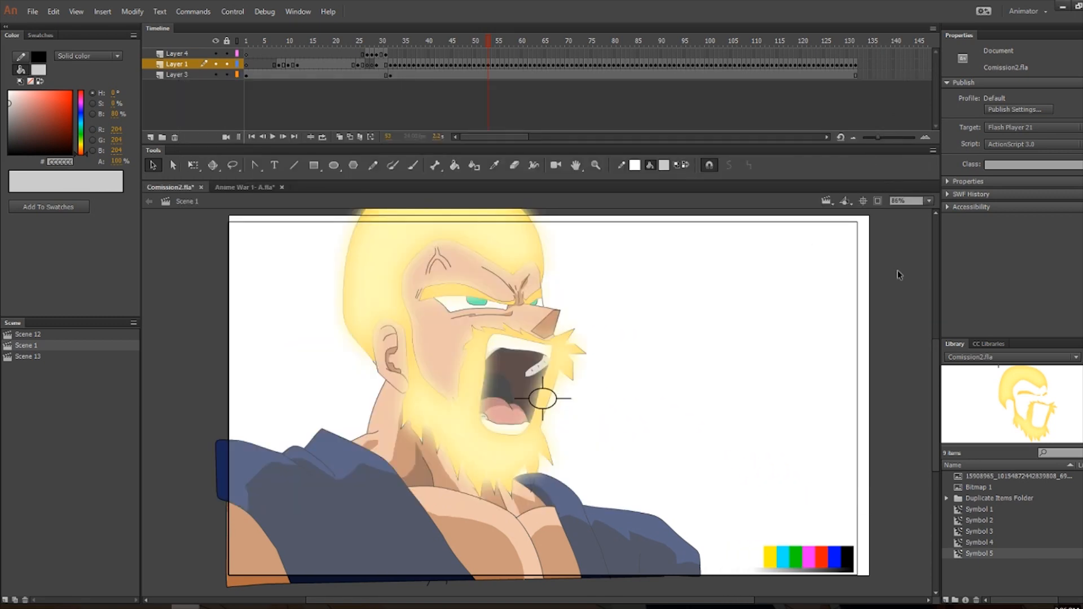
{"action": "scroll", "coordinate": [648, 286], "scroll_direction": "down", "scroll_amount": 2}
{"action": "scroll", "coordinate": [645, 282], "scroll_direction": "up", "scroll_amount": 2}
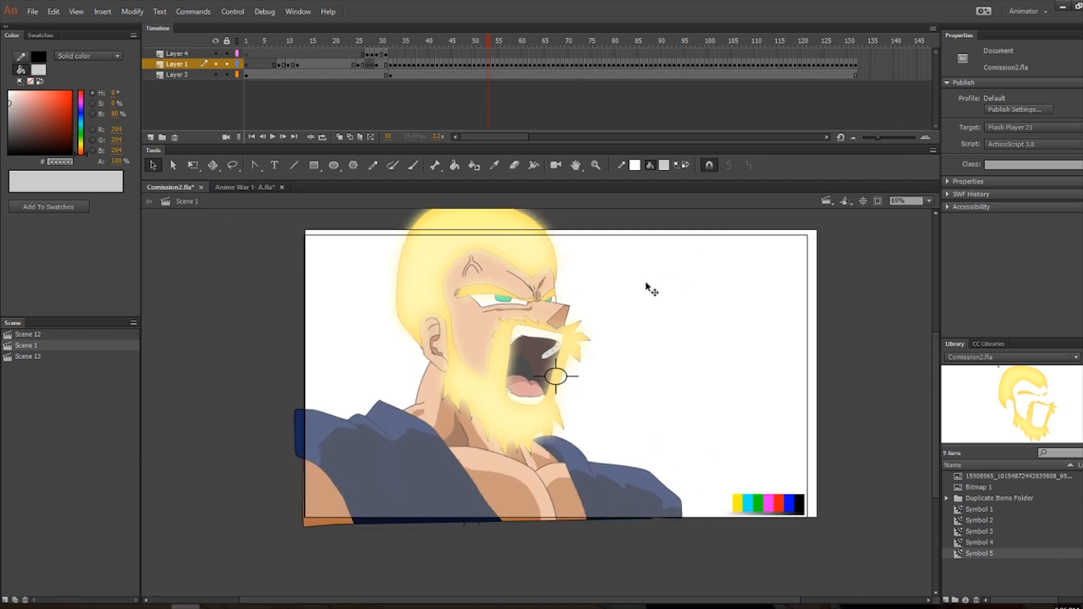
{"action": "scroll", "coordinate": [935, 340], "scroll_direction": "up", "scroll_amount": 1}
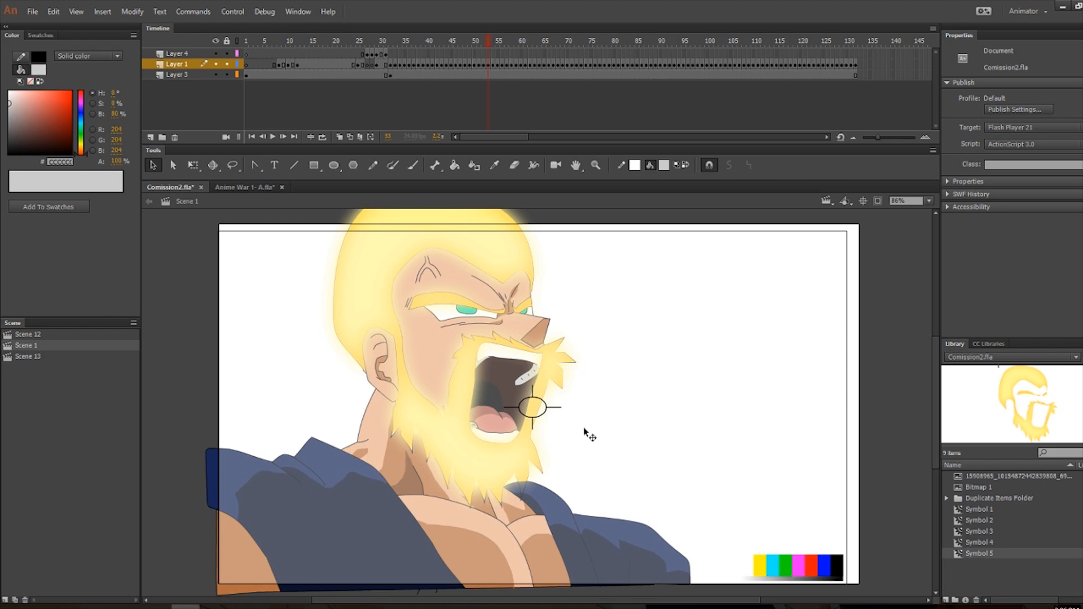
{"action": "left_click_drag", "start_coordinate": [937, 355], "coordinate": [937, 351]}
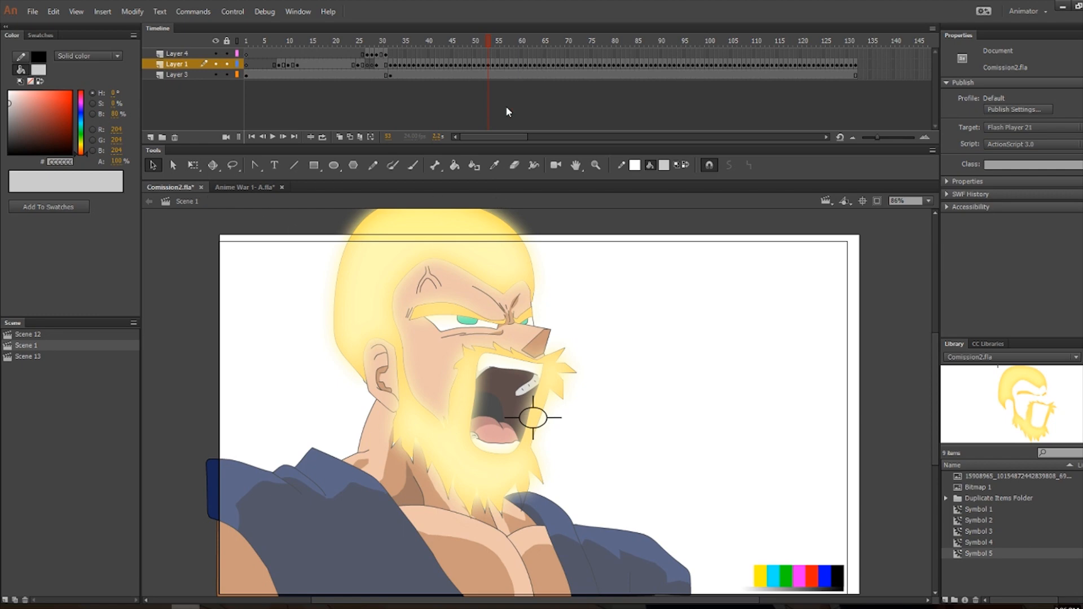
{"action": "left_click", "coordinate": [545, 54]}
{"action": "left_click", "coordinate": [855, 74], "text": "shift"}
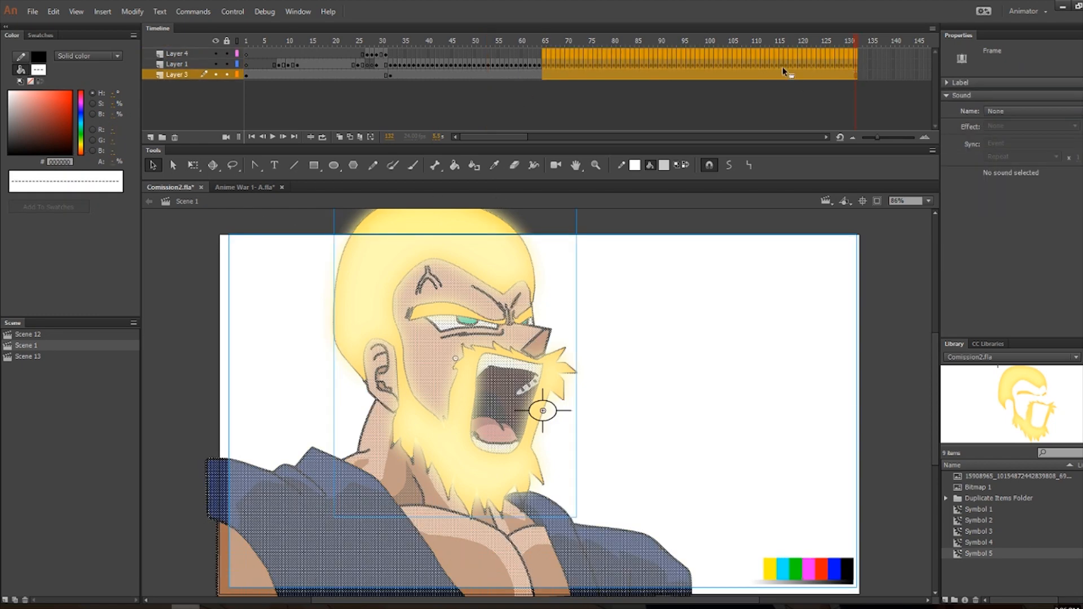
{"action": "right_click", "coordinate": [783, 66]}
{"action": "left_click", "coordinate": [634, 84]}
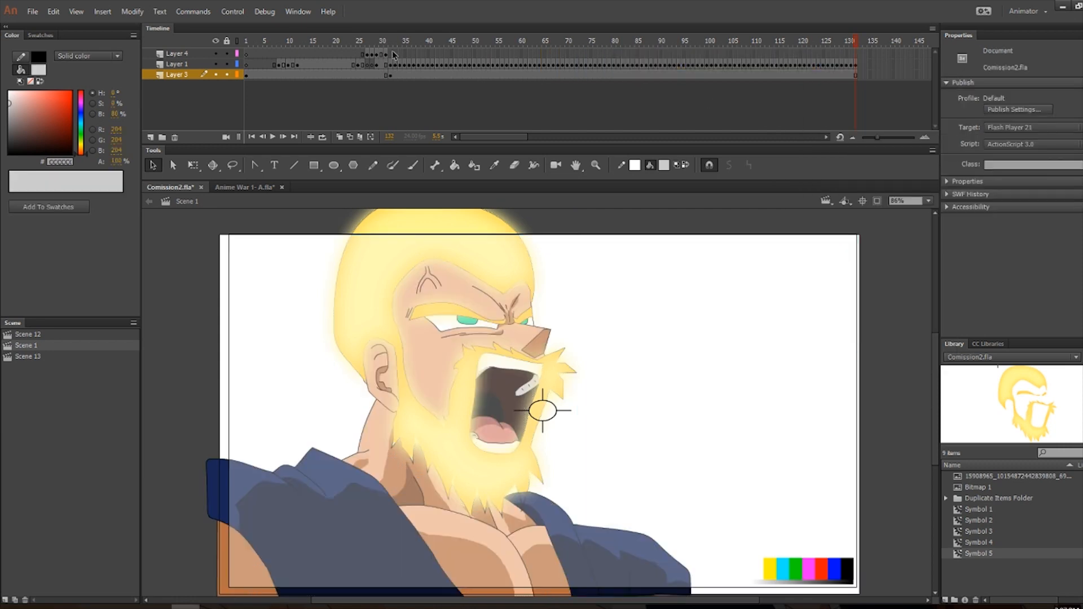
Add a new layer above Layer 4, insert a blank keyframe at frame 27, and place the aura.wav sound there.
{"action": "left_click", "coordinate": [392, 53]}
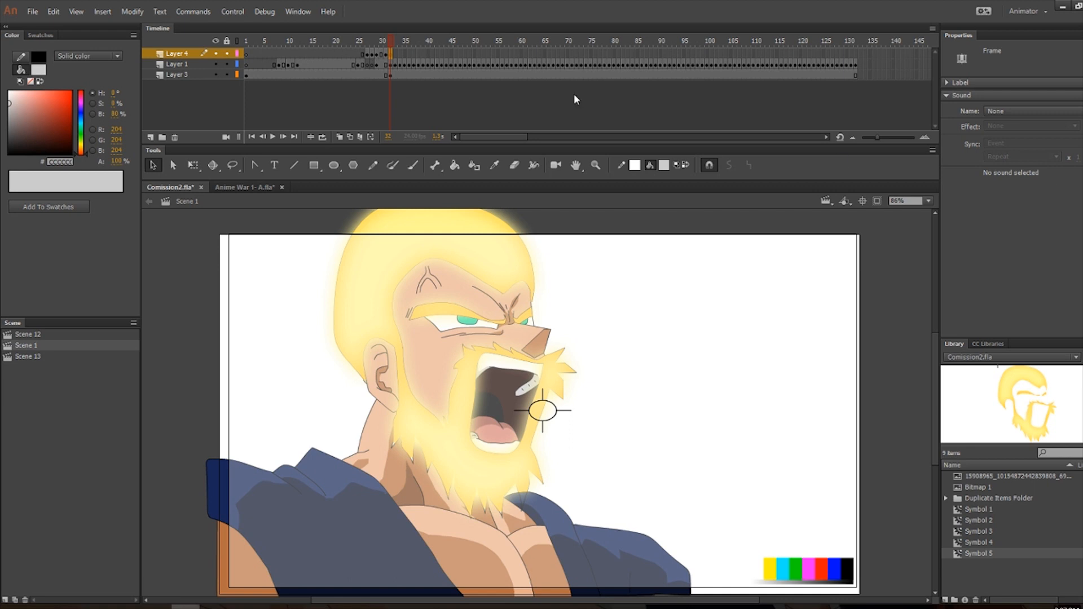
{"action": "left_click", "coordinate": [151, 138]}
{"action": "left_click", "coordinate": [367, 53]}
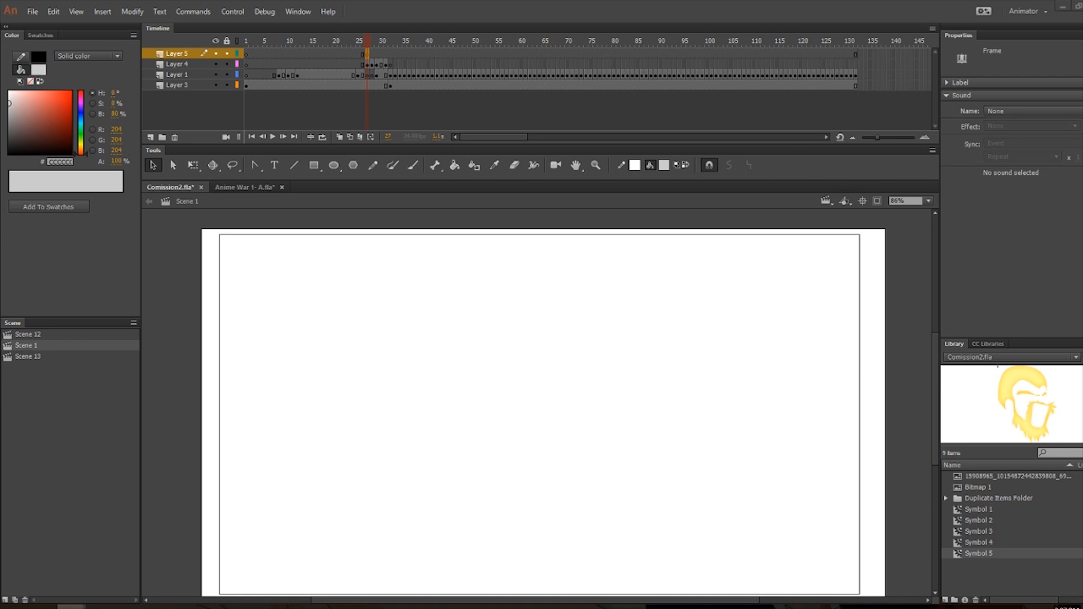
{"action": "left_click_drag", "start_coordinate": [891, 290], "coordinate": [481, 366]}
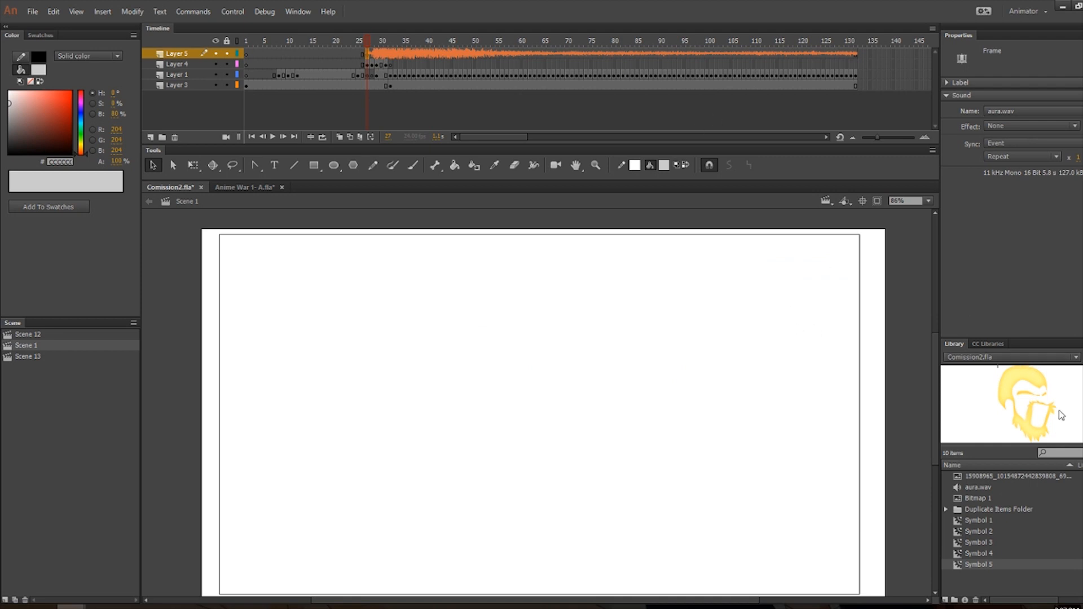
Set the aura.wav sound's compression to MP3, change its bit rate and quality, and apply the sound properties.
{"action": "left_click_drag", "start_coordinate": [1043, 340], "coordinate": [1047, 275]}
{"action": "right_click", "coordinate": [986, 421]}
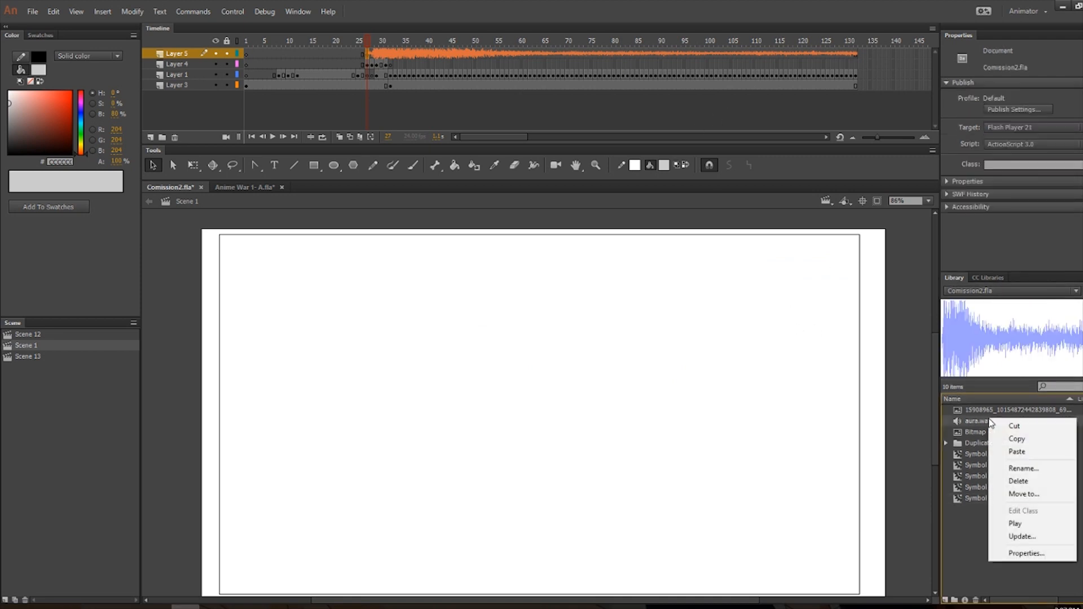
{"action": "left_click", "coordinate": [1026, 553]}
{"action": "left_click", "coordinate": [424, 286]}
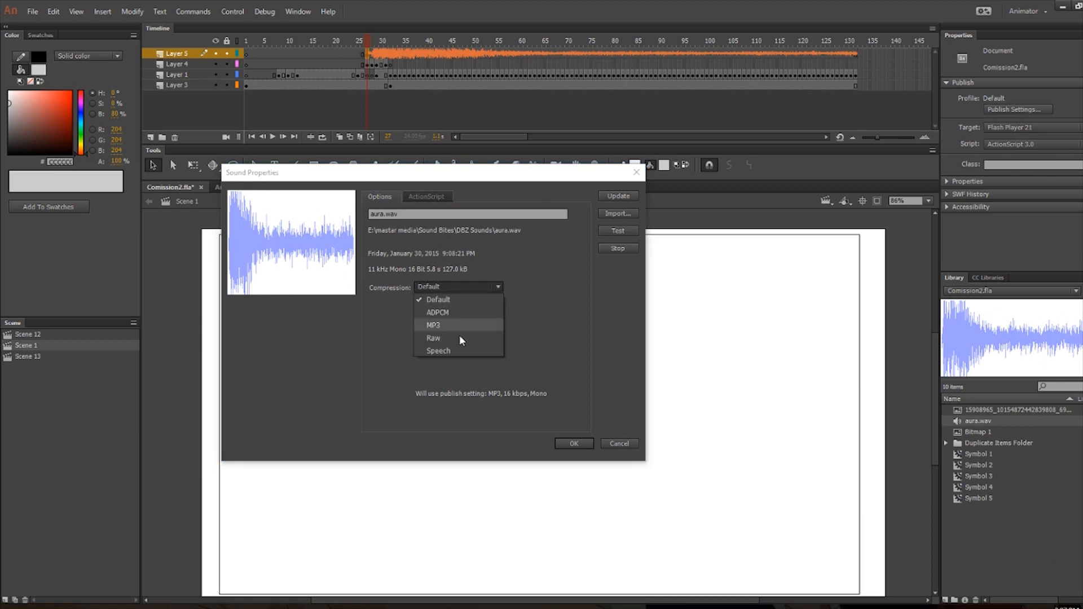
{"action": "left_click", "coordinate": [458, 326]}
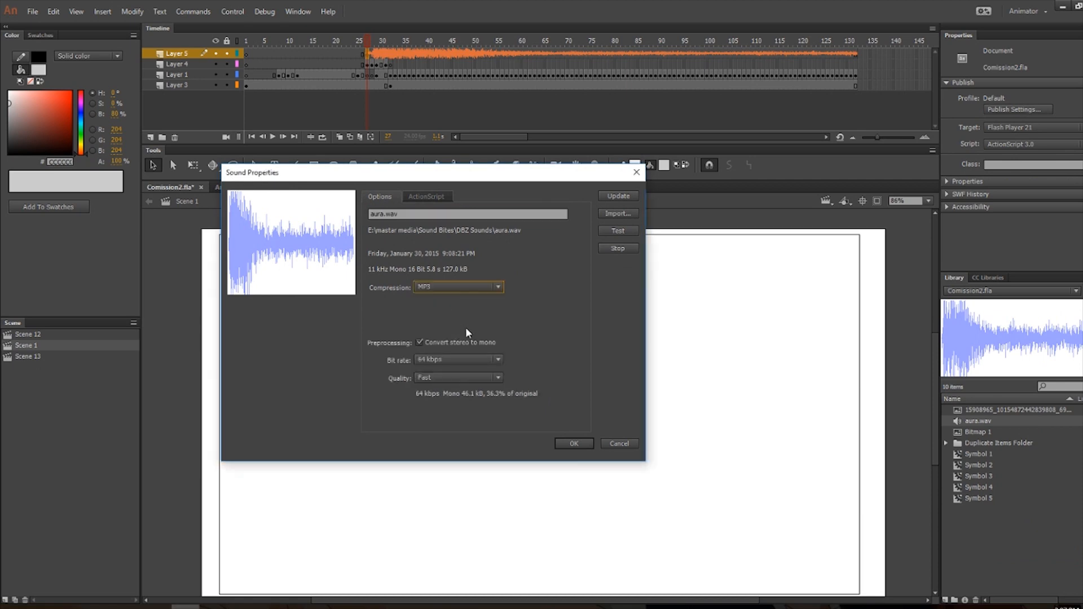
{"action": "left_click", "coordinate": [454, 361]}
{"action": "left_click", "coordinate": [445, 512]}
{"action": "left_click", "coordinate": [432, 377]}
{"action": "left_click", "coordinate": [437, 415]}
{"action": "left_click", "coordinate": [589, 448]}
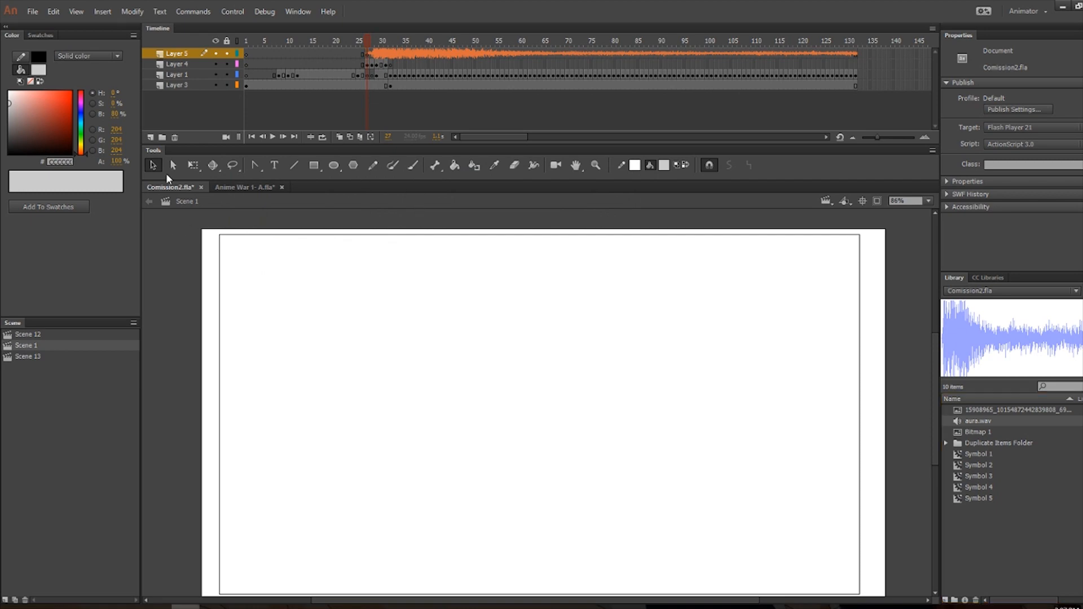
Test Scene 1 to preview the animation with the recompressed aura sound, and close the preview.
{"action": "left_click", "coordinate": [231, 11]}
{"action": "left_click", "coordinate": [264, 121]}
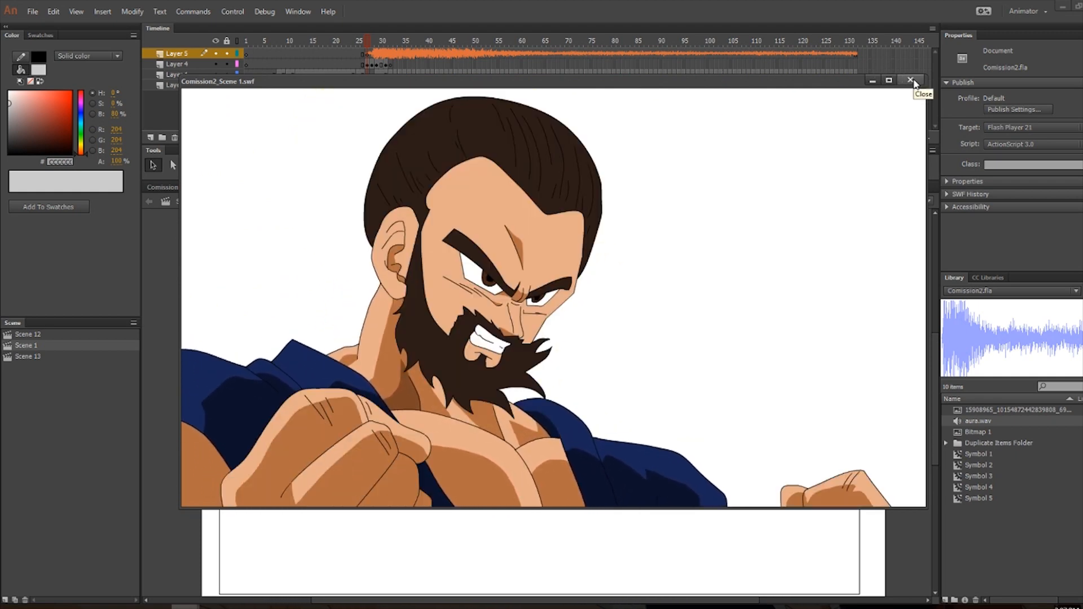
{"action": "left_click", "coordinate": [912, 80]}
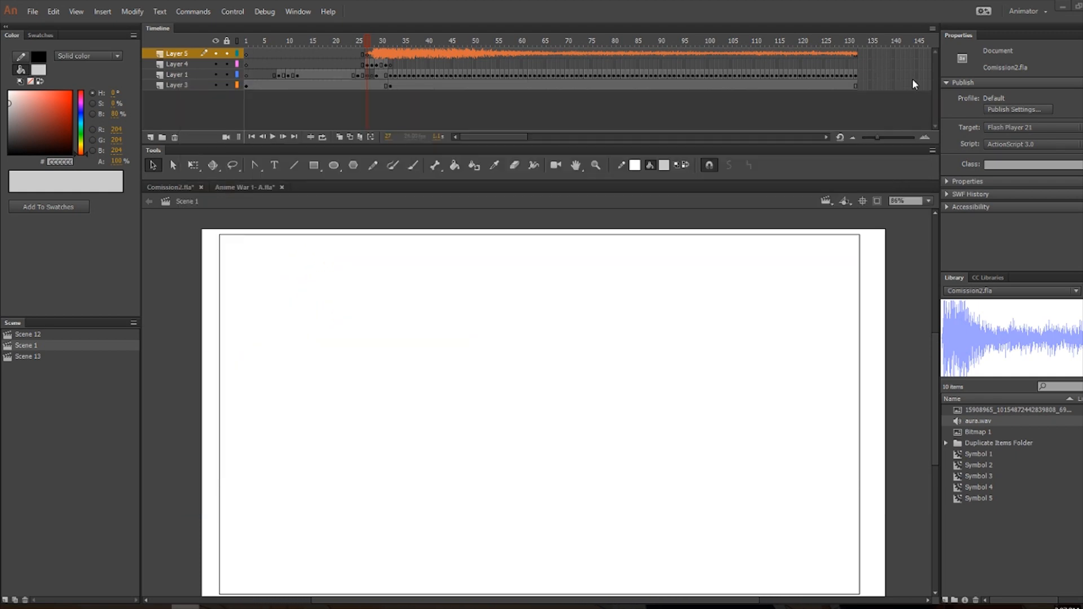
Add a new layer above Layer 5 with a blank keyframe at frame 27.
{"action": "left_click", "coordinate": [150, 138]}
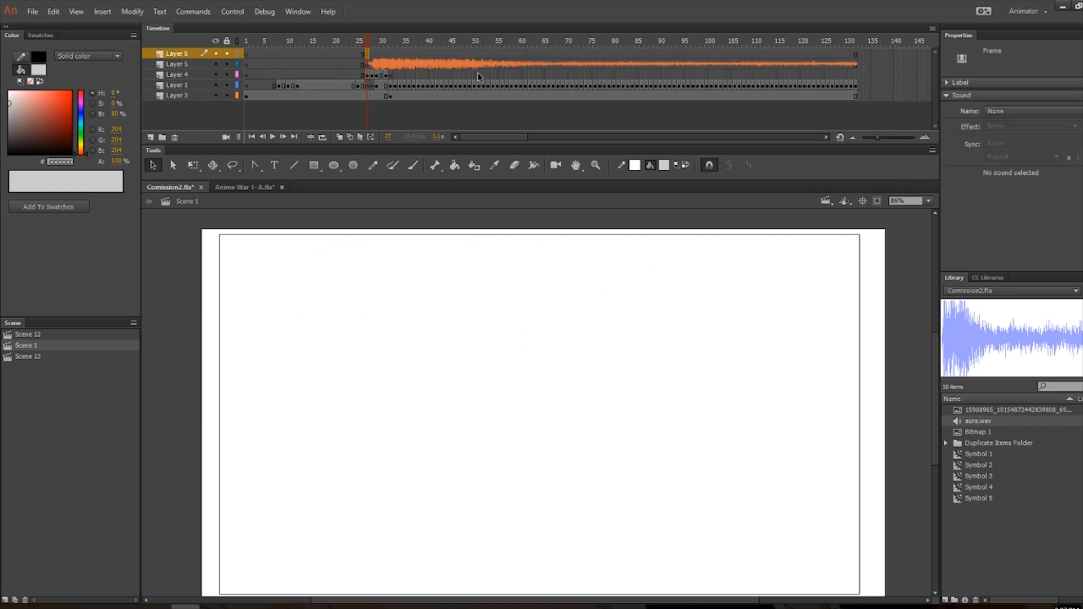
{"action": "scroll", "coordinate": [511, 305], "scroll_direction": "down", "scroll_amount": 2}
{"action": "left_click_drag", "start_coordinate": [373, 55], "coordinate": [394, 59]}
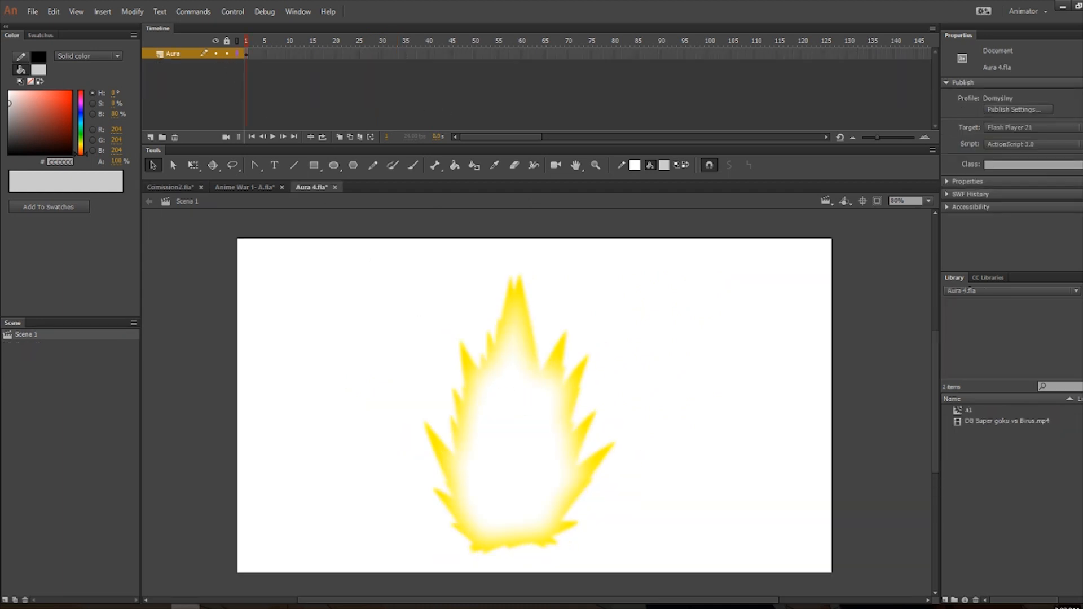
Select the yellow aura in Aura 4.fla, test the scene to preview its looping flames, and close the preview.
{"action": "key", "text": "alt+Tab"}
{"action": "left_click_drag", "start_coordinate": [1032, 38], "coordinate": [1082, 39]}
{"action": "left_click", "coordinate": [560, 440]}
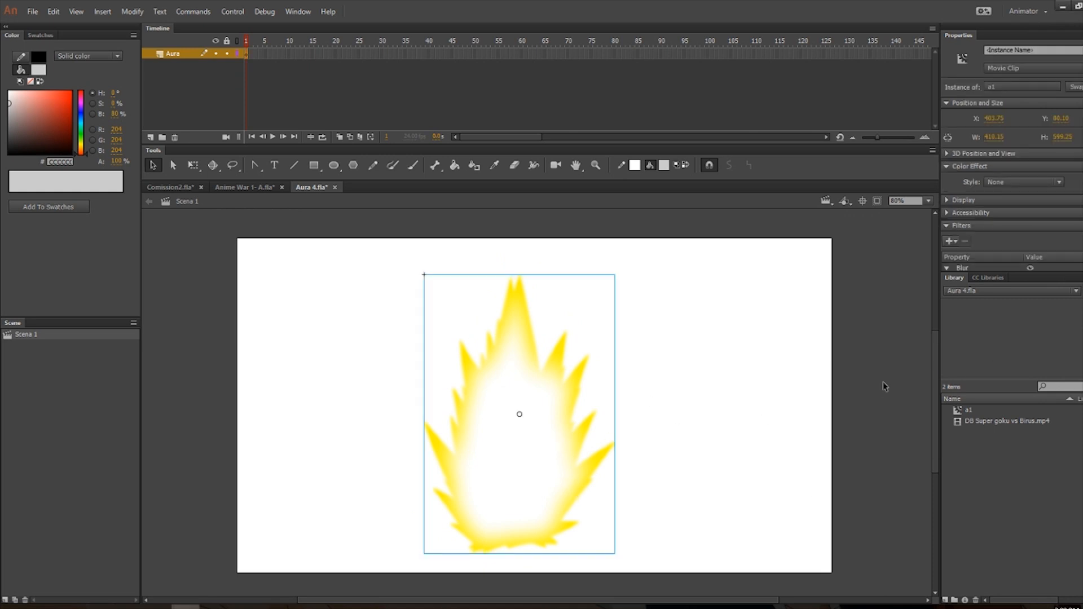
{"action": "left_click", "coordinate": [232, 11]}
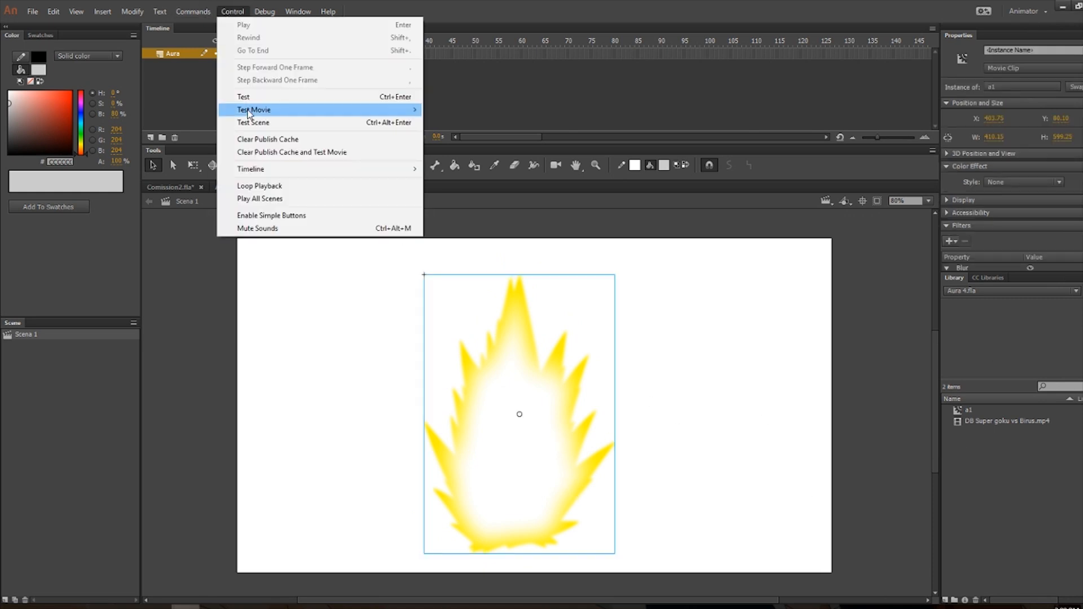
{"action": "left_click", "coordinate": [261, 124]}
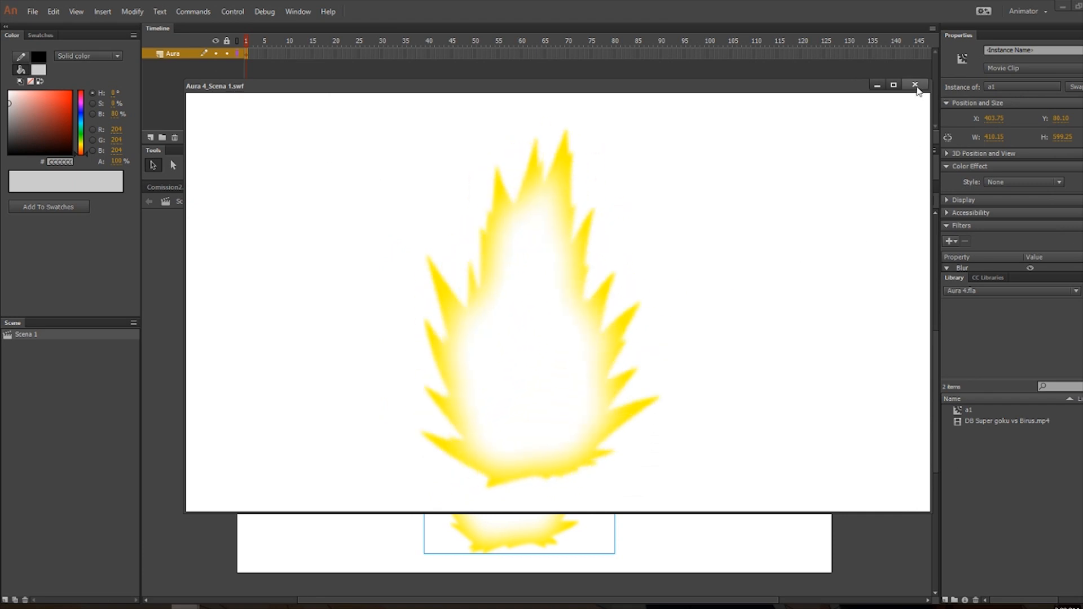
{"action": "left_click", "coordinate": [914, 85]}
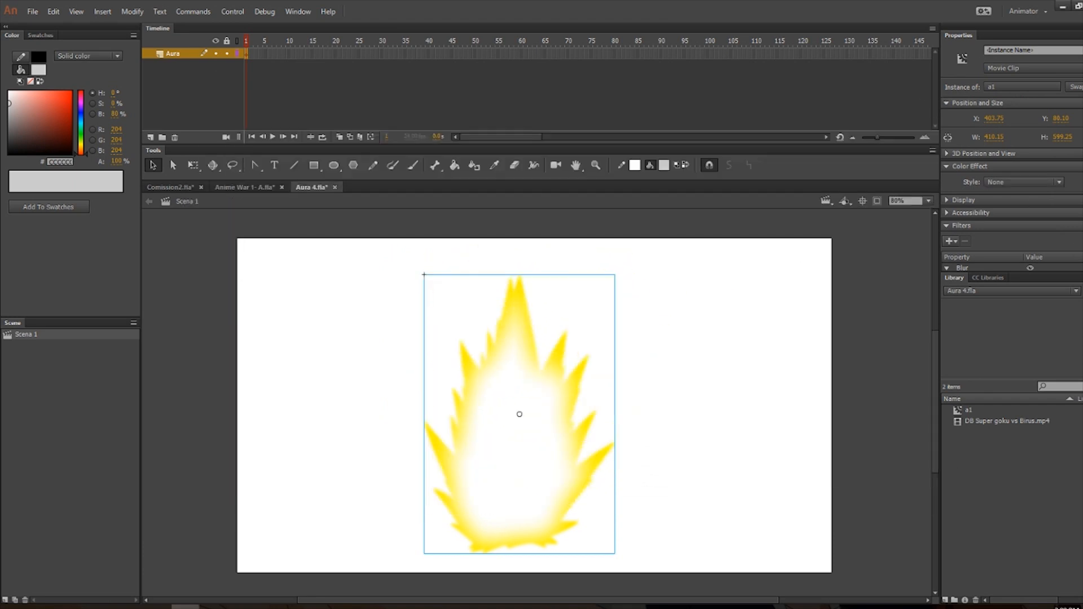
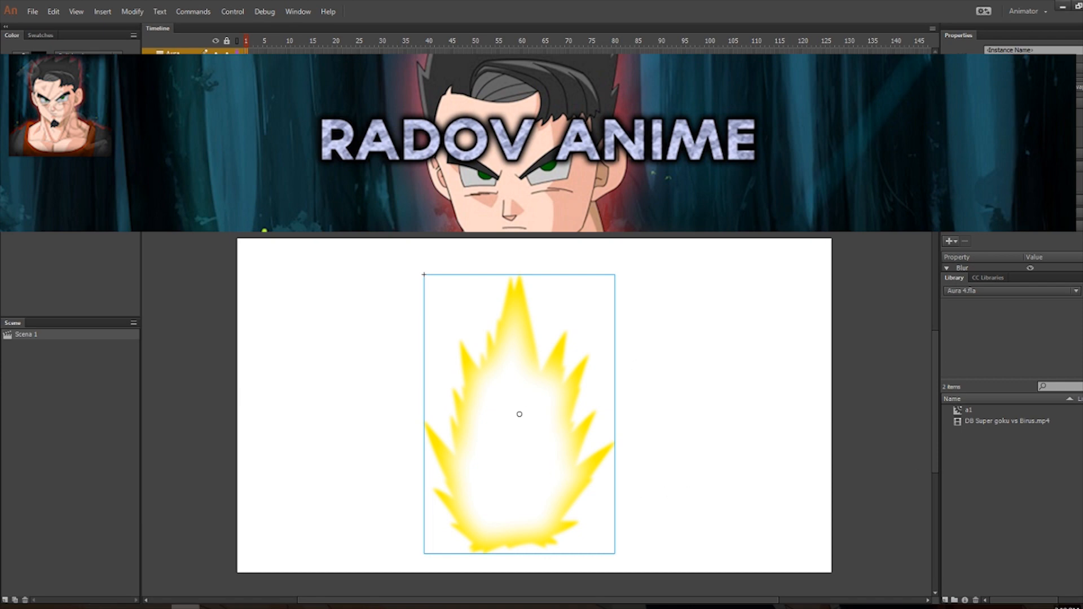
Open the aura symbol on the white stage to look at its artwork, and return to the main scene.
{"action": "left_click", "coordinate": [741, 390]}
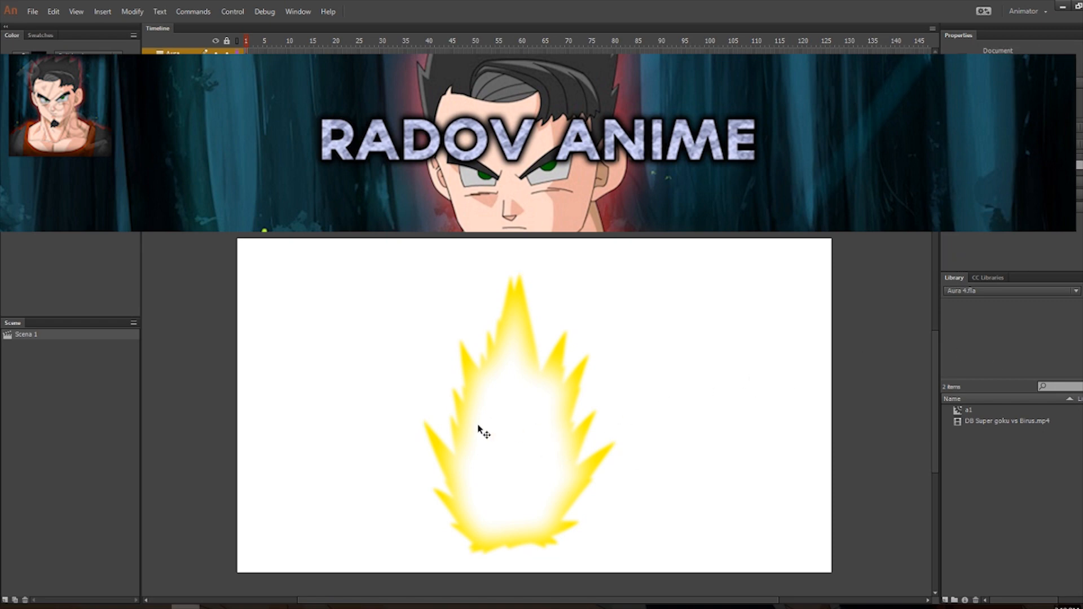
{"action": "left_click", "coordinate": [555, 424]}
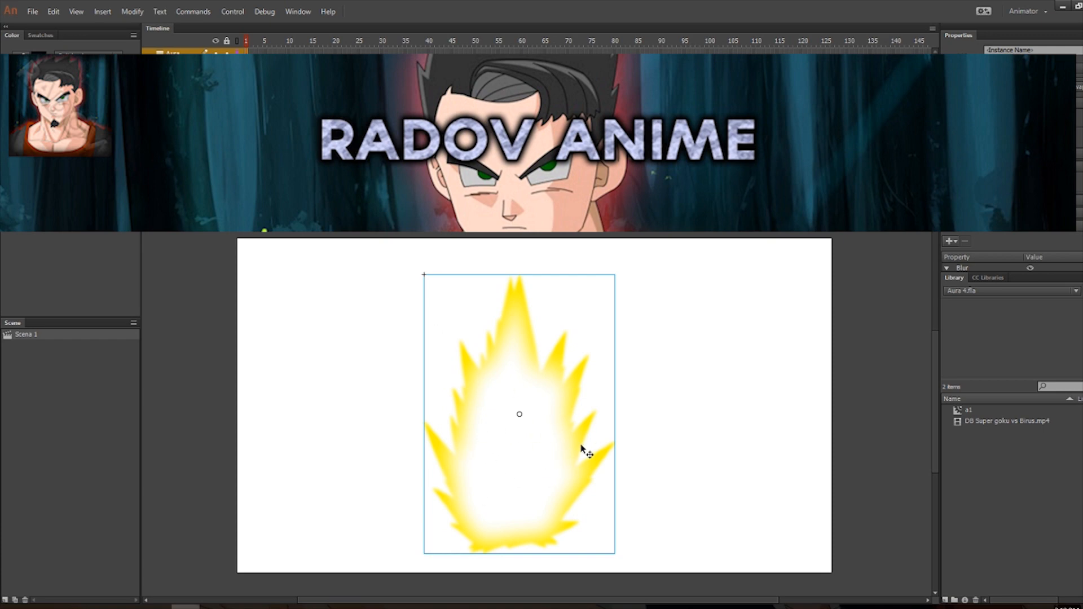
{"action": "left_click", "coordinate": [607, 265]}
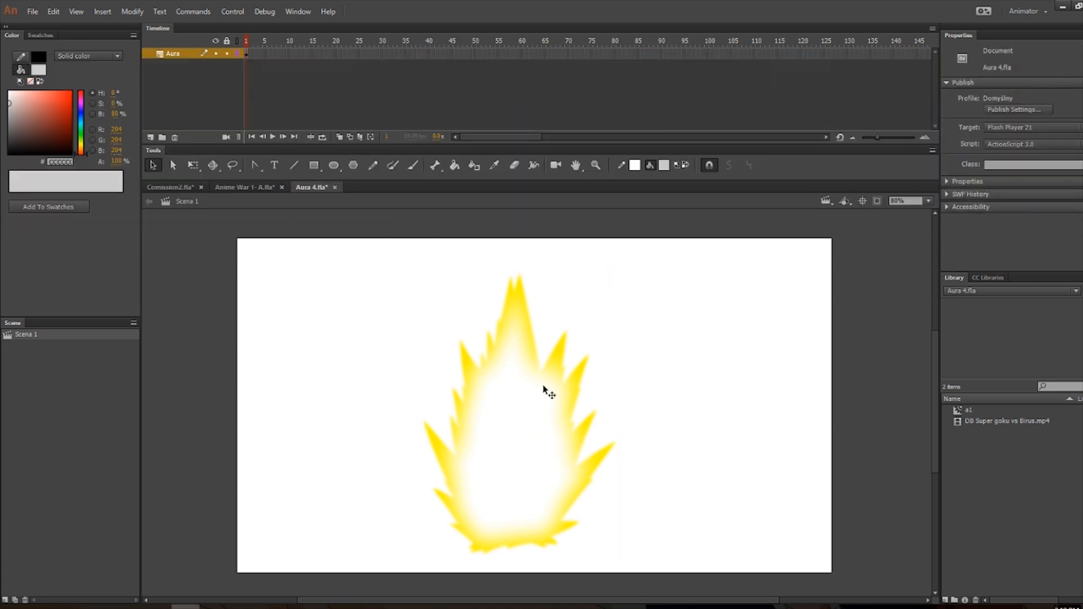
{"action": "double_click", "coordinate": [516, 394]}
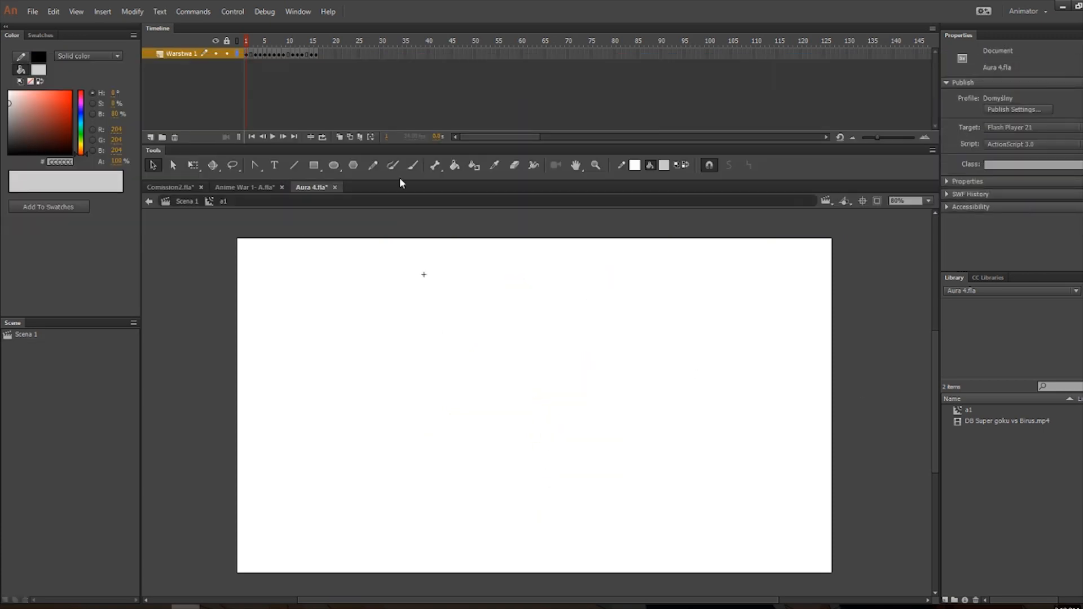
{"action": "left_click", "coordinate": [191, 200]}
Add a layer beneath the Aura layer and draw a black-filled rectangle on it covering the whole stage.
{"action": "left_click", "coordinate": [150, 137]}
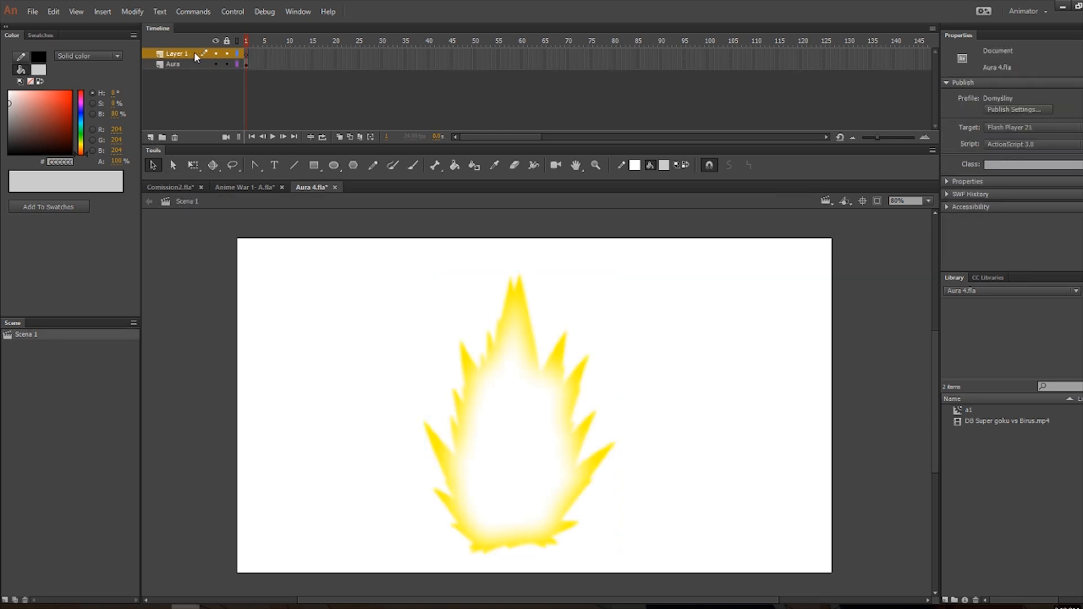
{"action": "left_click_drag", "start_coordinate": [193, 54], "coordinate": [195, 70]}
{"action": "left_click", "coordinate": [249, 217]}
{"action": "left_click", "coordinate": [314, 165]}
{"action": "left_click", "coordinate": [664, 165]}
{"action": "left_click", "coordinate": [669, 193]}
{"action": "left_click_drag", "start_coordinate": [210, 231], "coordinate": [859, 588]}
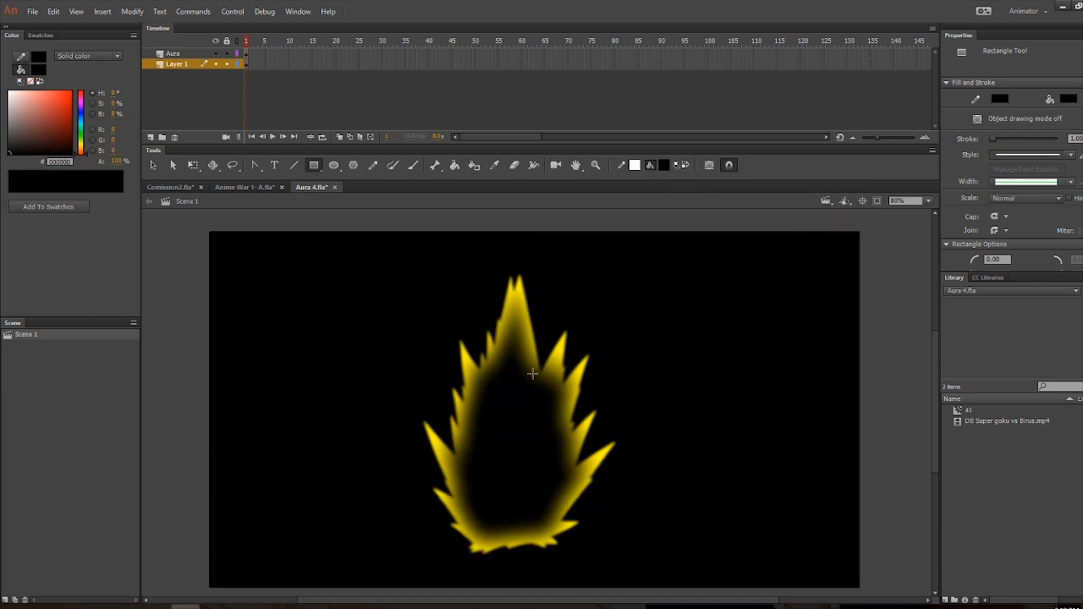
Open the aura symbol, step back and forth through its frames to examine the flame shapes, and return to the scene.
{"action": "key", "text": "v"}
{"action": "double_click", "coordinate": [528, 357]}
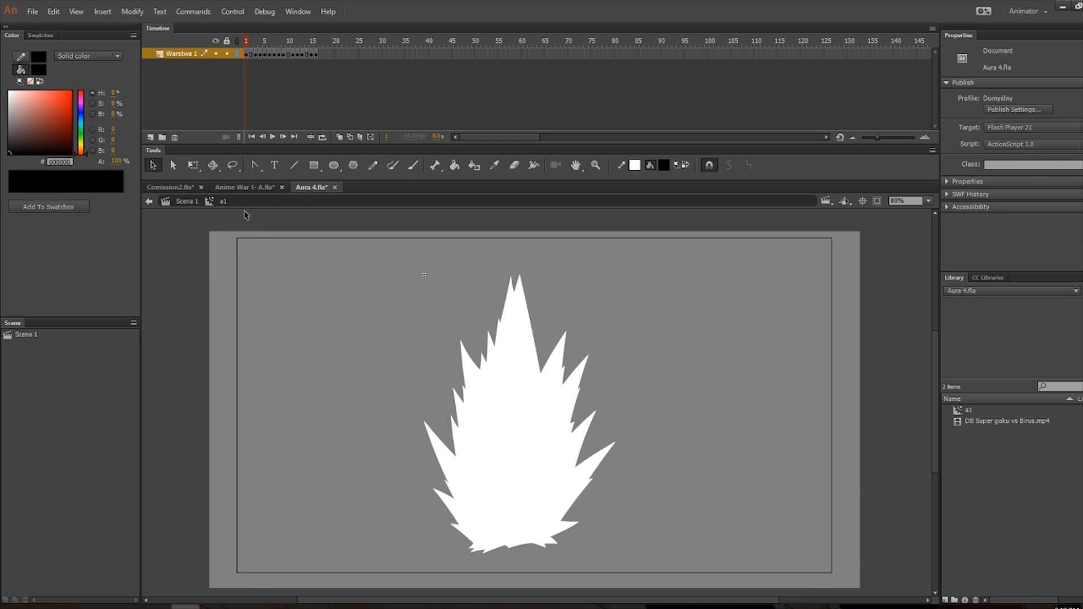
{"action": "key", "text": "period"}
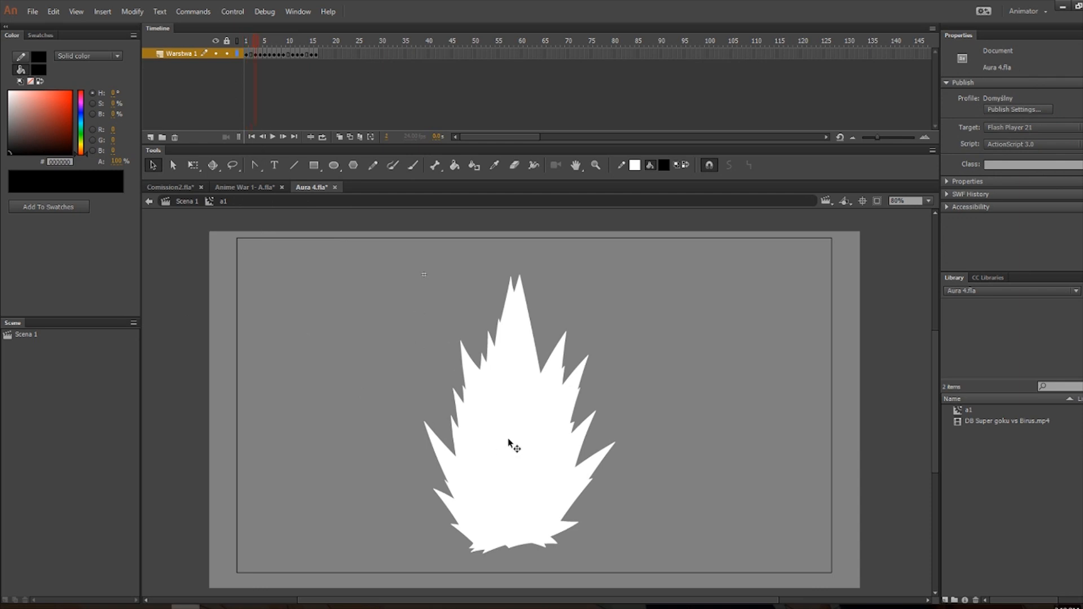
{"action": "key", "text": "period"}
{"action": "key", "text": "period"}
{"action": "key", "text": "period"}
{"action": "key", "text": "period"}
{"action": "key", "text": "period"}
{"action": "key", "text": "period"}
{"action": "key", "text": "period"}
{"action": "key", "text": "period"}
{"action": "key", "text": "period"}
{"action": "key", "text": "period"}
{"action": "key", "text": "period"}
{"action": "key", "text": "period"}
{"action": "key", "text": "period"}
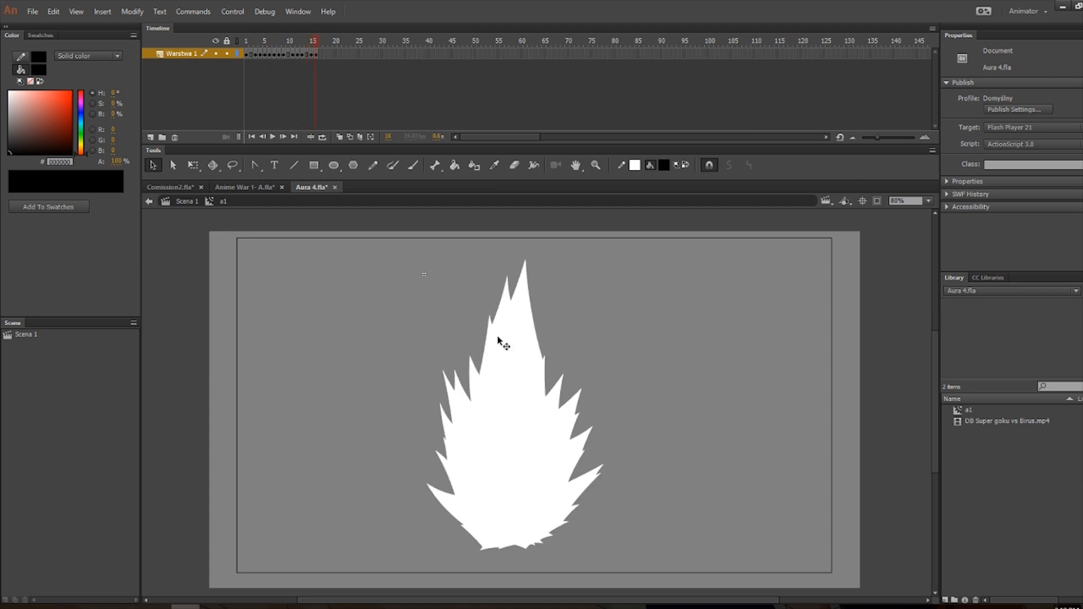
{"action": "key", "text": "comma"}
{"action": "key", "text": "comma"}
{"action": "key", "text": "comma"}
{"action": "key", "text": "comma"}
{"action": "key", "text": "comma"}
{"action": "key", "text": "comma"}
{"action": "key", "text": "comma"}
{"action": "key", "text": "comma"}
{"action": "key", "text": "comma"}
{"action": "key", "text": "comma"}
{"action": "key", "text": "comma"}
{"action": "key", "text": "comma"}
{"action": "key", "text": "comma"}
{"action": "key", "text": "comma"}
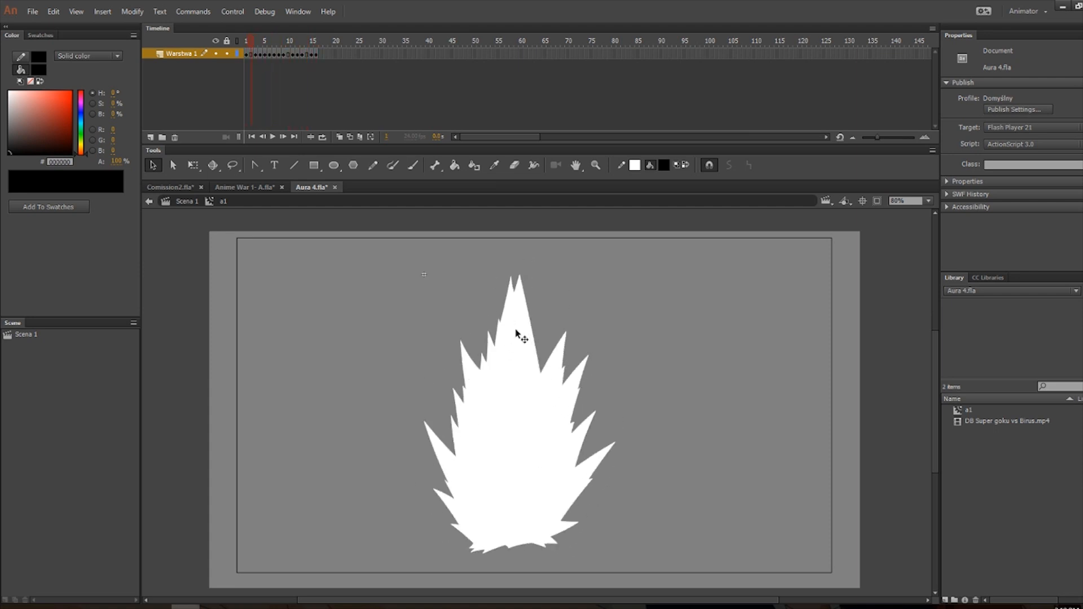
{"action": "key", "text": "period"}
{"action": "key", "text": "period"}
{"action": "key", "text": "period"}
{"action": "key", "text": "period"}
{"action": "key", "text": "period"}
{"action": "key", "text": "period"}
{"action": "key", "text": "period"}
{"action": "key", "text": "period"}
{"action": "key", "text": "period"}
{"action": "key", "text": "period"}
{"action": "key", "text": "period"}
{"action": "key", "text": "period"}
{"action": "key", "text": "period"}
{"action": "key", "text": "comma"}
{"action": "key", "text": "comma"}
{"action": "key", "text": "comma"}
{"action": "key", "text": "comma"}
{"action": "key", "text": "comma"}
{"action": "key", "text": "comma"}
{"action": "key", "text": "comma"}
{"action": "key", "text": "comma"}
{"action": "key", "text": "comma"}
{"action": "key", "text": "comma"}
{"action": "key", "text": "comma"}
{"action": "key", "text": "comma"}
{"action": "key", "text": "comma"}
{"action": "key", "text": "comma"}
{"action": "key", "text": "comma"}
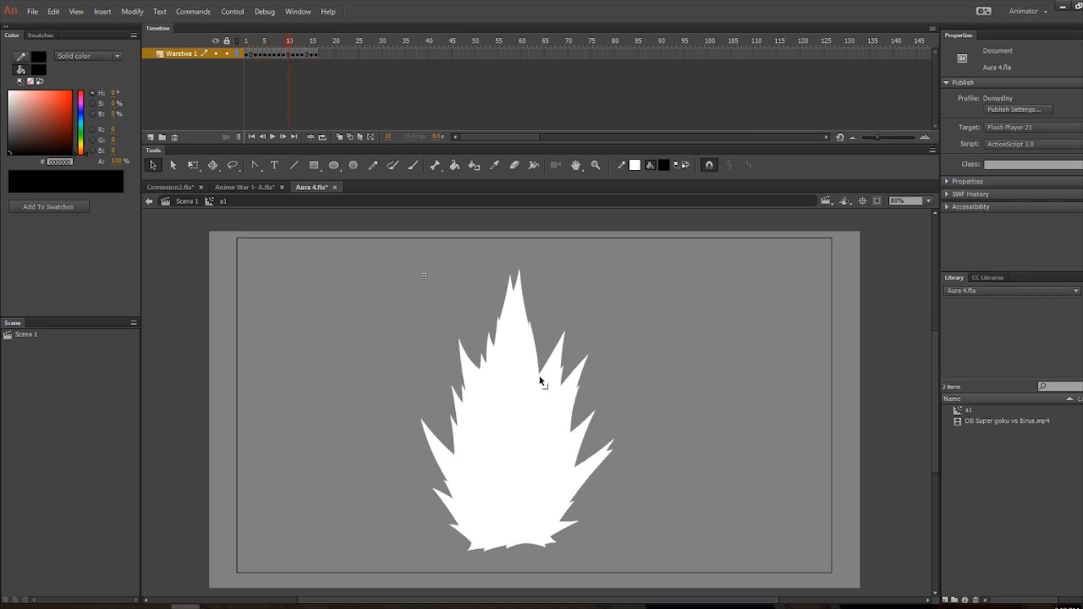
{"action": "left_click", "coordinate": [189, 202]}
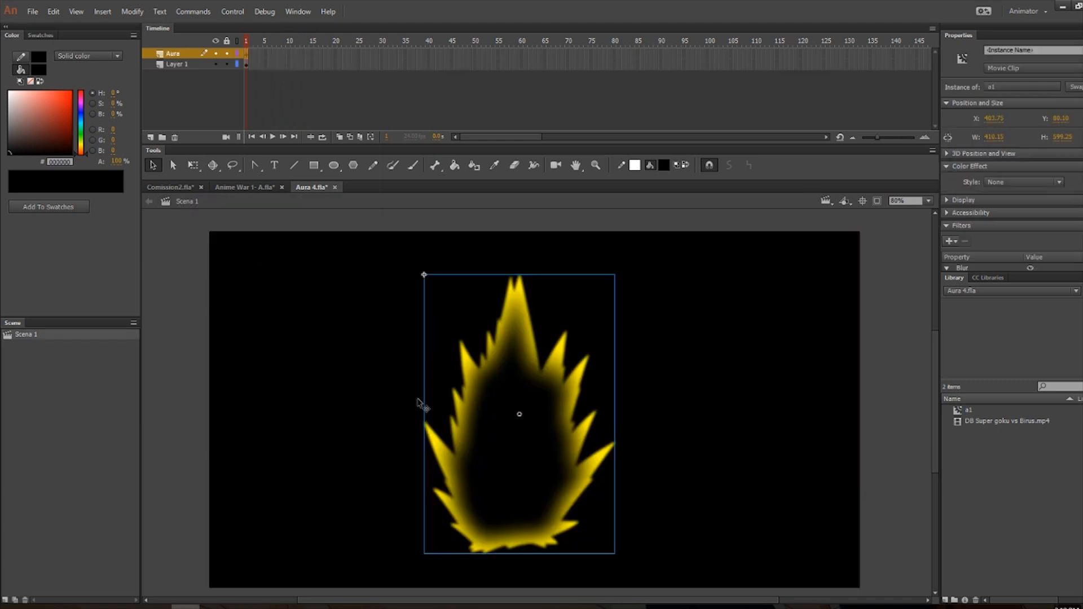
Copy the aura instance and switch to the Comission2.fla document.
{"action": "left_click", "coordinate": [454, 240]}
{"action": "left_click", "coordinate": [499, 361]}
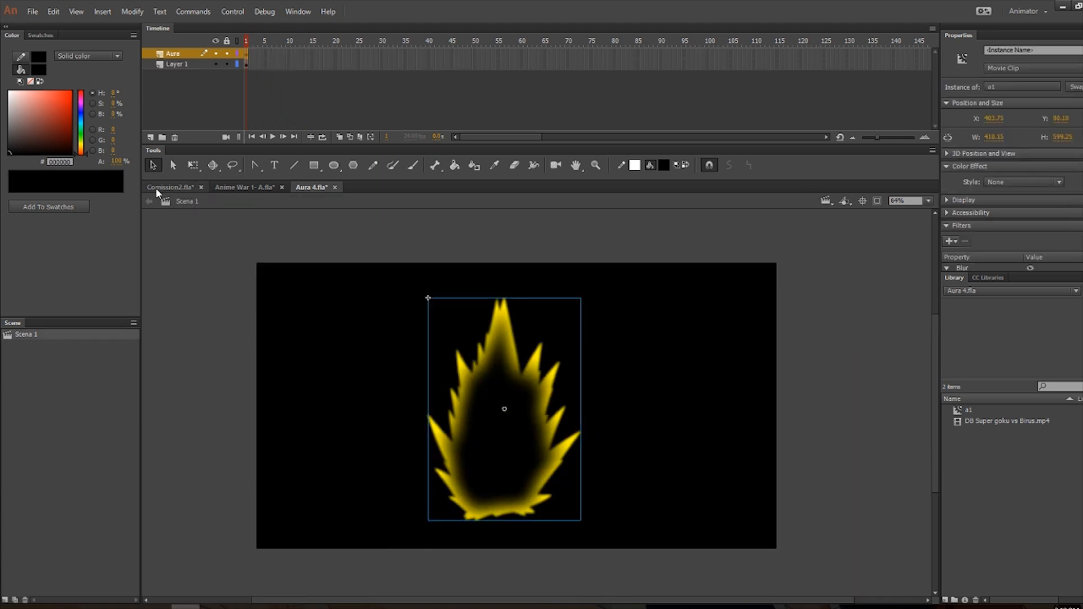
{"action": "left_click", "coordinate": [175, 188]}
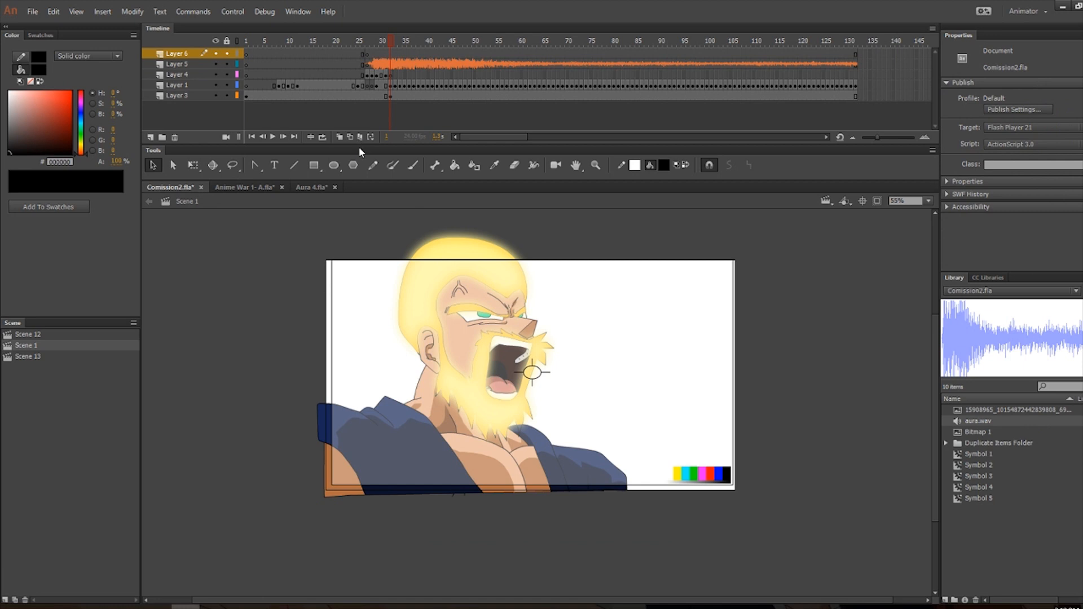
Add a new layer beneath Layer 3 and insert a keyframe on it at frame 32.
{"action": "left_click", "coordinate": [388, 97]}
{"action": "left_click", "coordinate": [151, 137]}
{"action": "left_click_drag", "start_coordinate": [184, 96], "coordinate": [186, 117]}
{"action": "left_click", "coordinate": [443, 98]}
{"action": "left_click", "coordinate": [387, 107]}
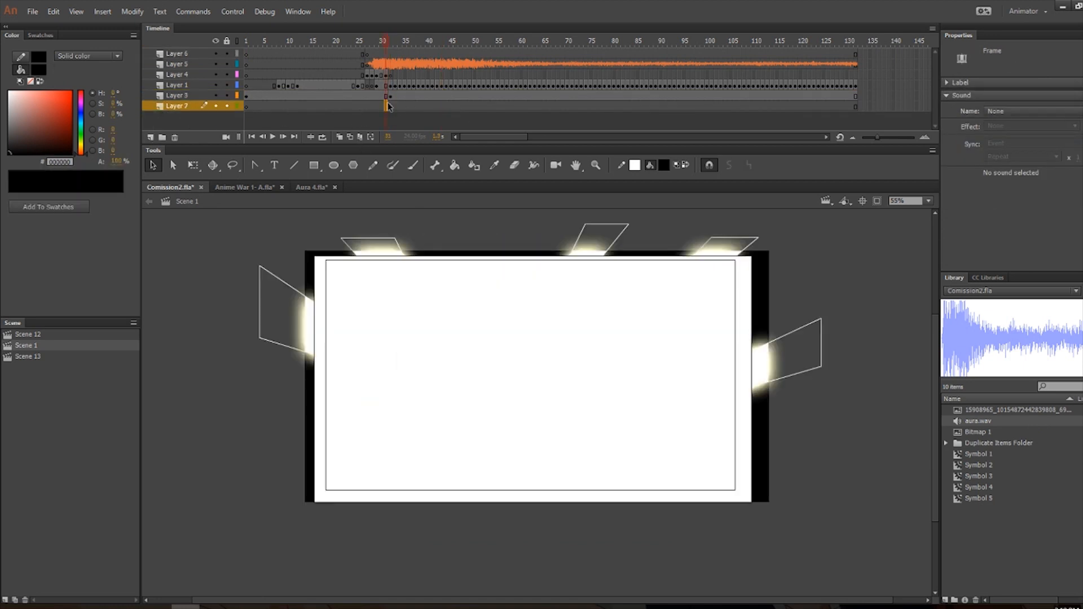
{"action": "left_click", "coordinate": [391, 107]}
{"action": "key", "text": "F6"}
Paste the copied aura in place on Layer 7, enlarge it to about 1301 by 1901 px, and shift it behind the character.
{"action": "right_click", "coordinate": [211, 264]}
{"action": "left_click", "coordinate": [279, 314]}
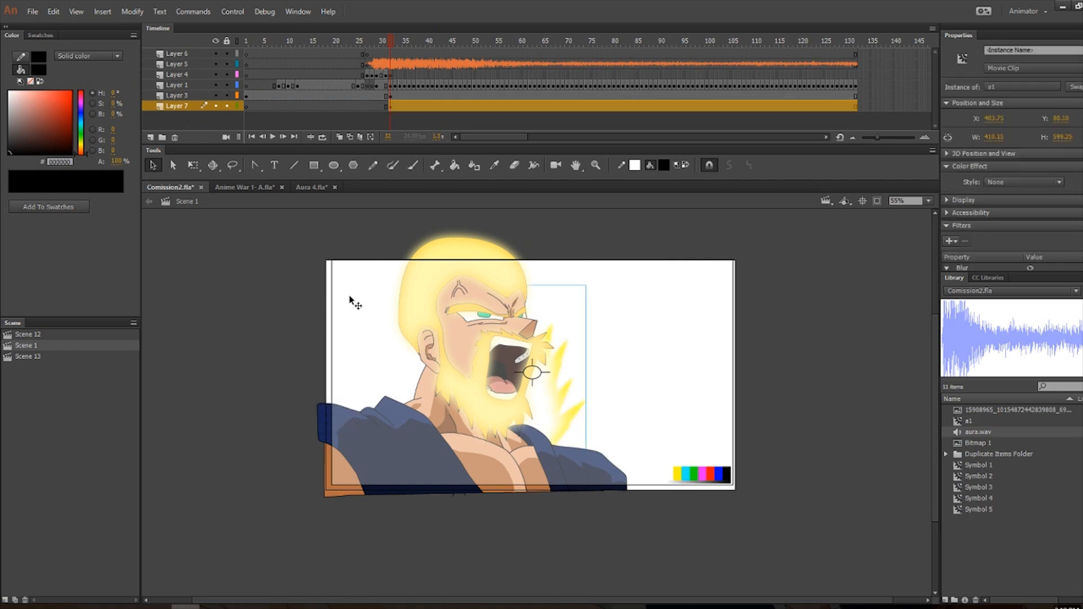
{"action": "left_click_drag", "start_coordinate": [583, 290], "coordinate": [729, 82]}
{"action": "left_click_drag", "start_coordinate": [999, 63], "coordinate": [965, 77]}
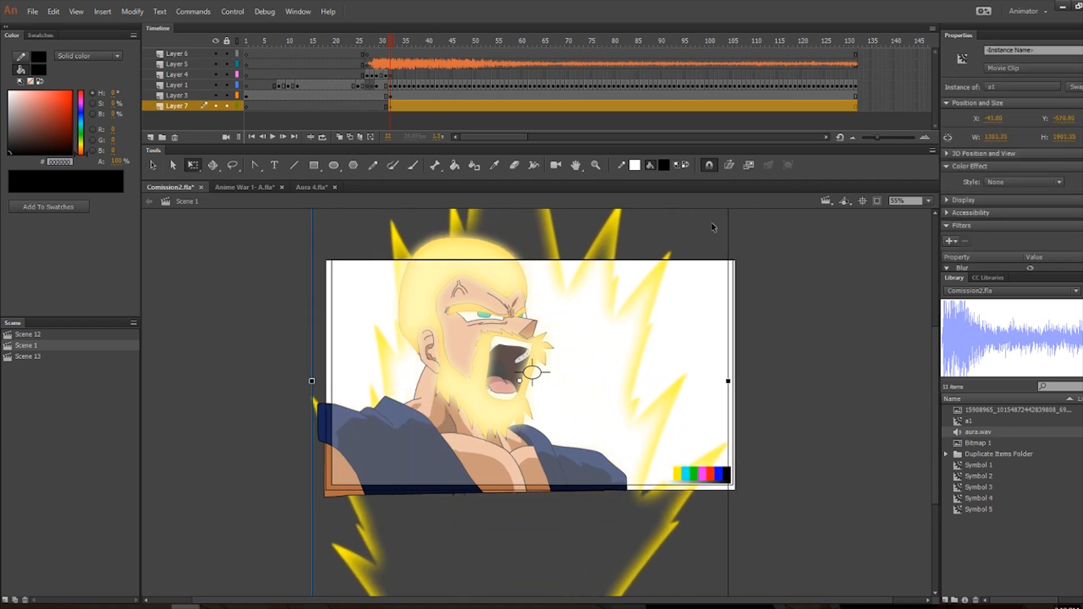
{"action": "left_click_drag", "start_coordinate": [606, 236], "coordinate": [564, 258]}
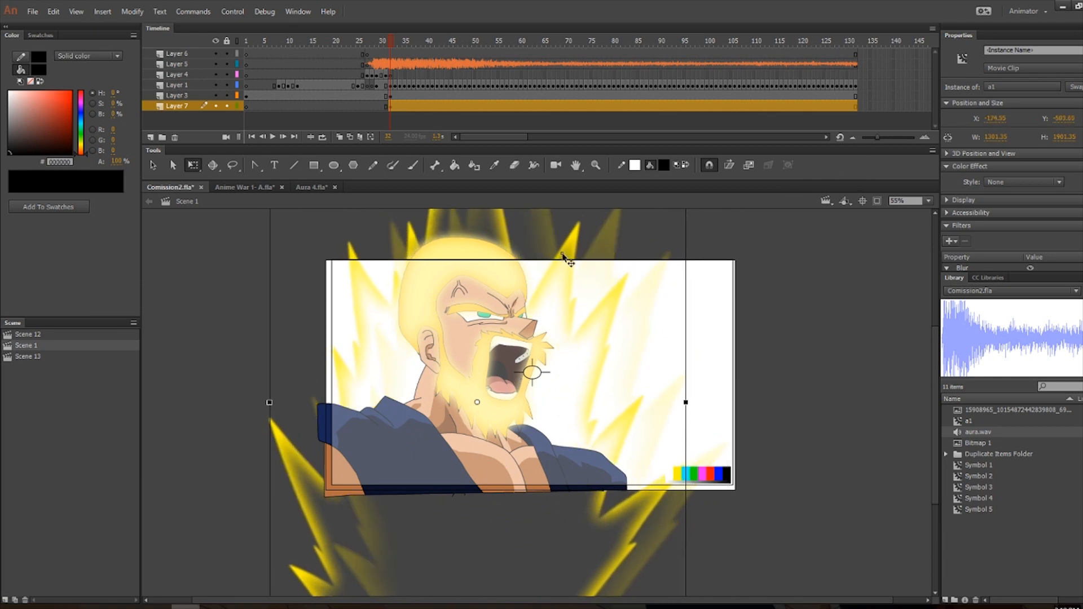
Shorten and widen the aura to about 1420 px in both directions and reposition it around the character.
{"action": "scroll", "coordinate": [623, 326], "scroll_direction": "down", "scroll_amount": 2}
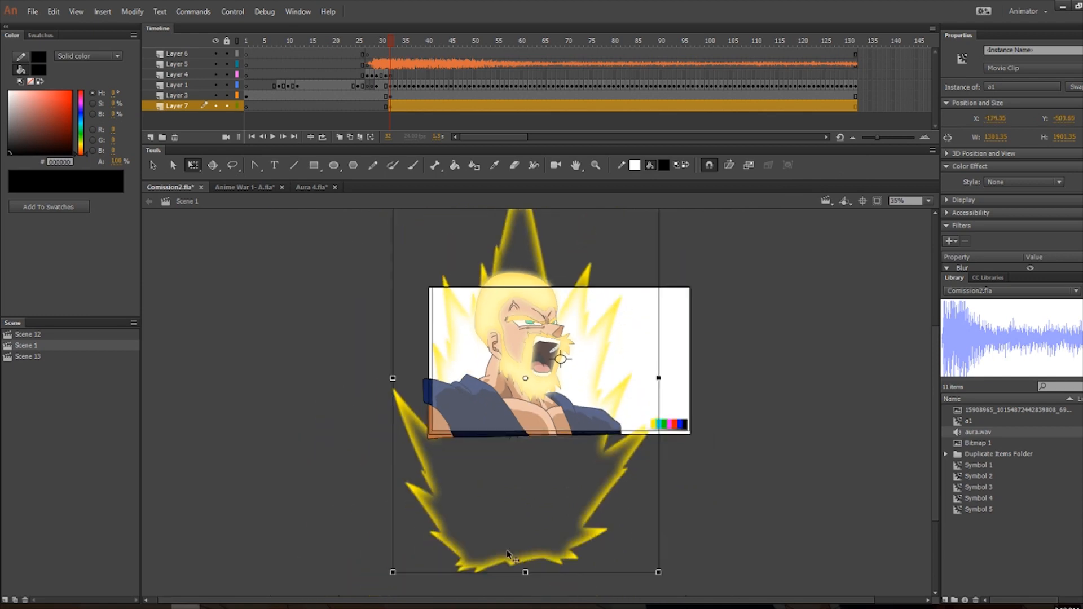
{"action": "left_click_drag", "start_coordinate": [525, 562], "coordinate": [525, 523]}
{"action": "left_click_drag", "start_coordinate": [660, 379], "coordinate": [684, 379]}
{"action": "mouse_move", "coordinate": [557, 464]}
{"action": "left_mouse_down"}
{"action": "mouse_move", "coordinate": [546, 449]}
{"action": "mouse_move", "coordinate": [550, 459]}
{"action": "left_mouse_up"}
Check the aura's fit around the character, reselect it, and reveal its blur and glow filter settings.
{"action": "left_click", "coordinate": [785, 331]}
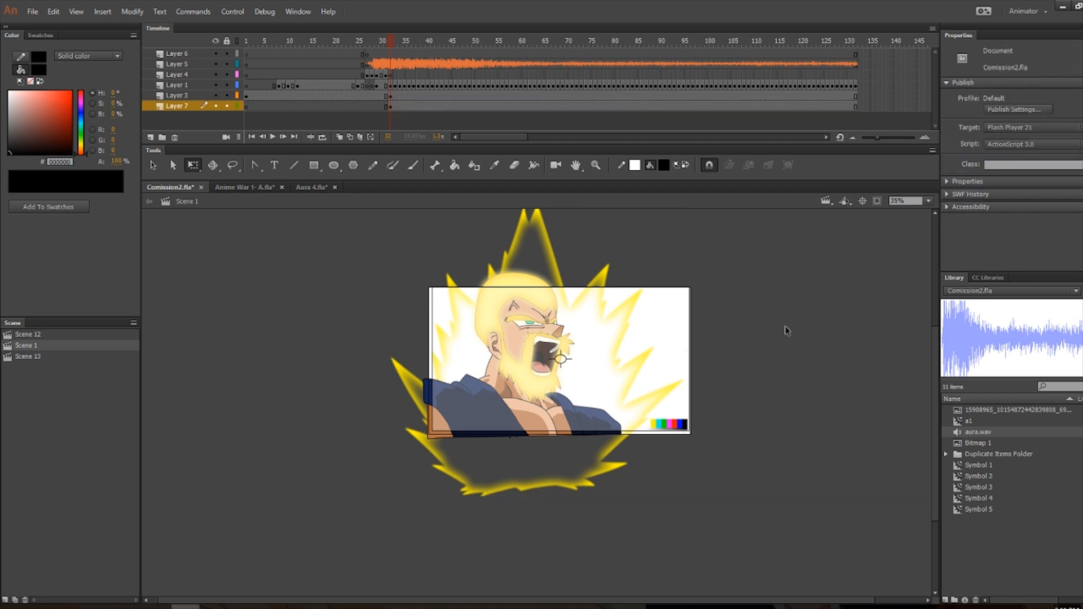
{"action": "left_click", "coordinate": [635, 362]}
{"action": "left_click", "coordinate": [541, 257]}
{"action": "scroll", "coordinate": [605, 307], "scroll_direction": "up", "scroll_amount": 1}
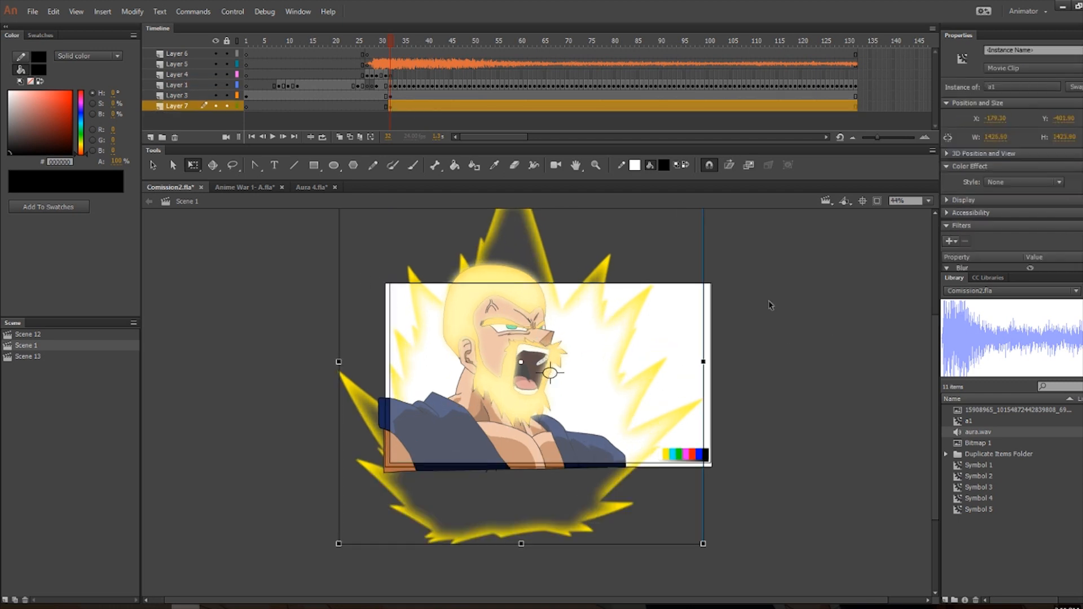
{"action": "left_click_drag", "start_coordinate": [1023, 319], "coordinate": [1028, 420]}
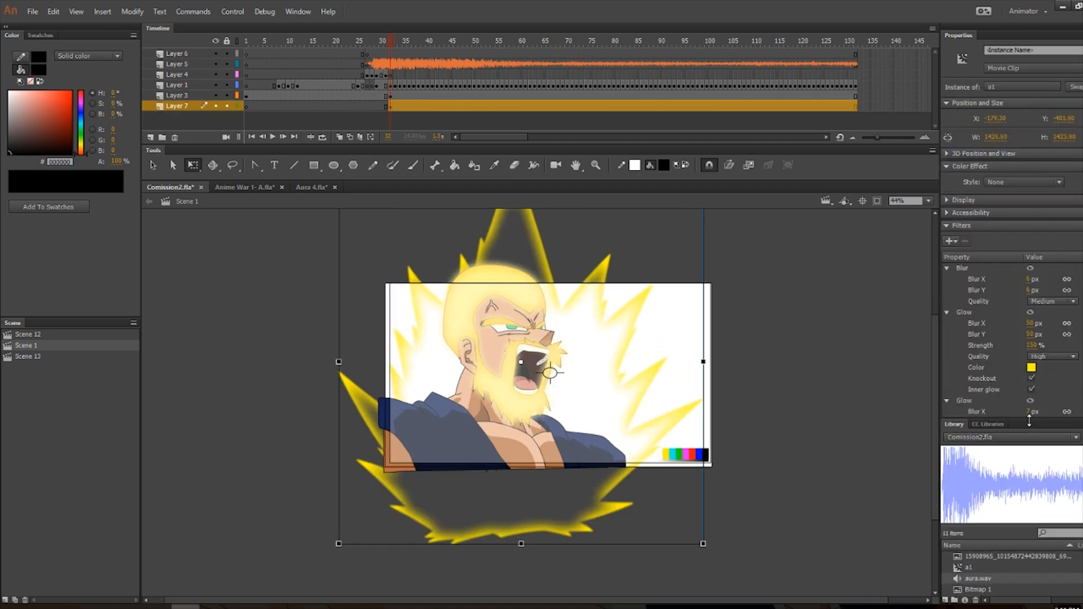
Raise the aura's inner glow blur to 136 px, and set the second glow to 34 px blur and 123% strength.
{"action": "left_click_drag", "start_coordinate": [1031, 323], "coordinate": [1078, 327]}
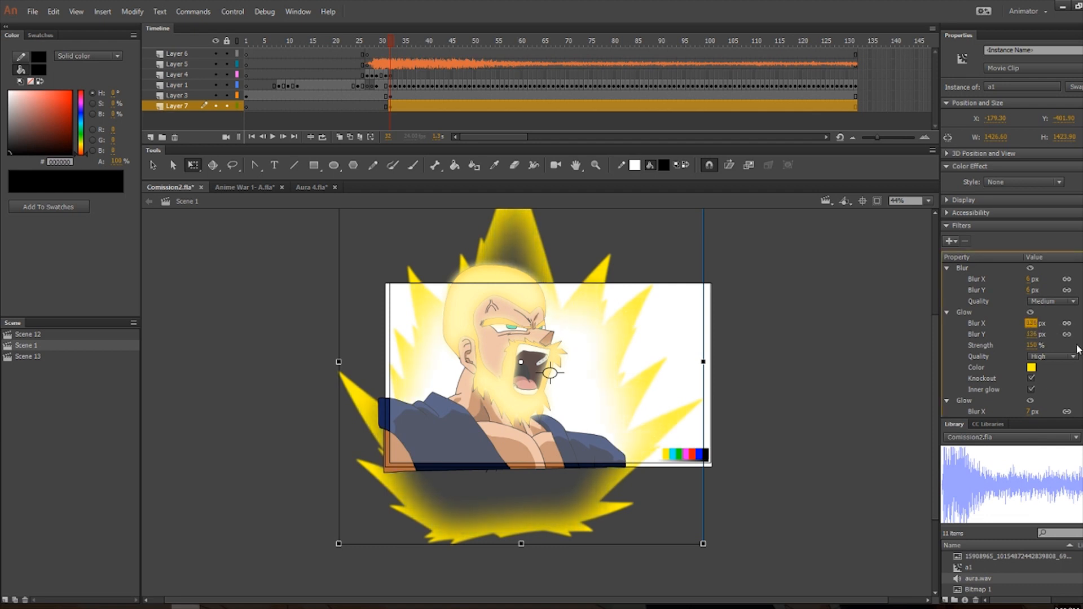
{"action": "scroll", "coordinate": [1009, 339], "scroll_direction": "down", "scroll_amount": 3}
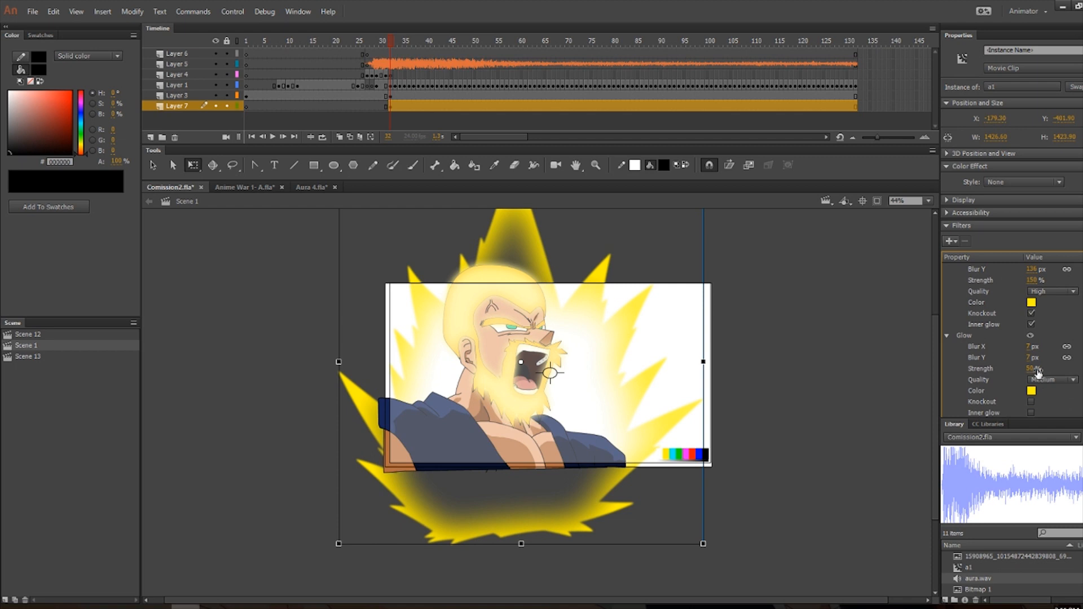
{"action": "mouse_move", "coordinate": [1031, 369]}
{"action": "left_mouse_down"}
{"action": "mouse_move", "coordinate": [1050, 376]}
{"action": "mouse_move", "coordinate": [1048, 362]}
{"action": "left_mouse_up"}
{"action": "left_click", "coordinate": [758, 317]}
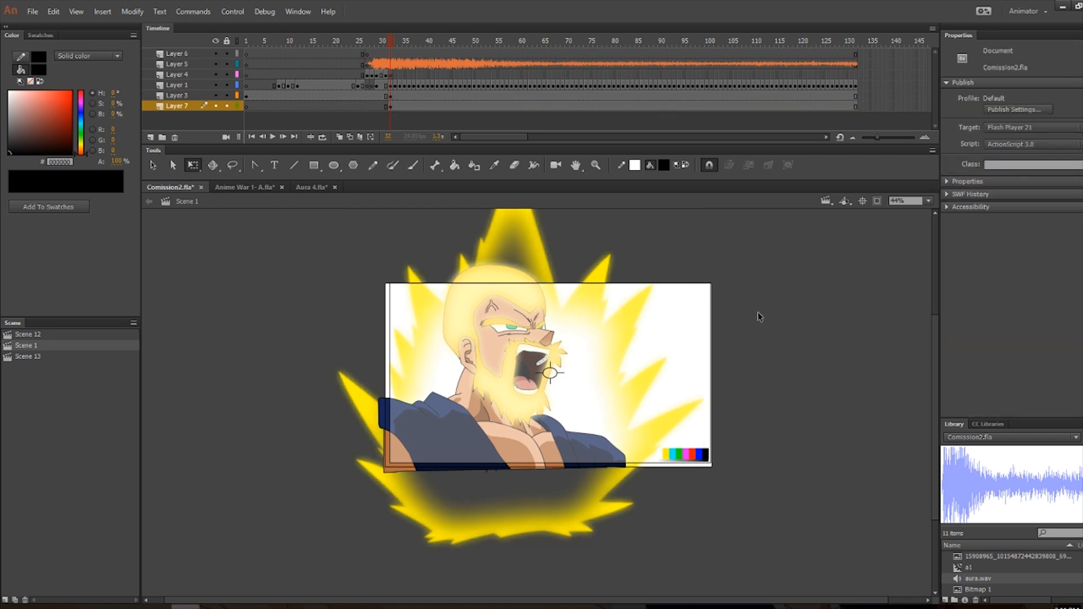
Test the current scene to examine the stronger aura glow behind the character, and close the preview.
{"action": "left_click", "coordinate": [232, 11]}
{"action": "left_click", "coordinate": [275, 122]}
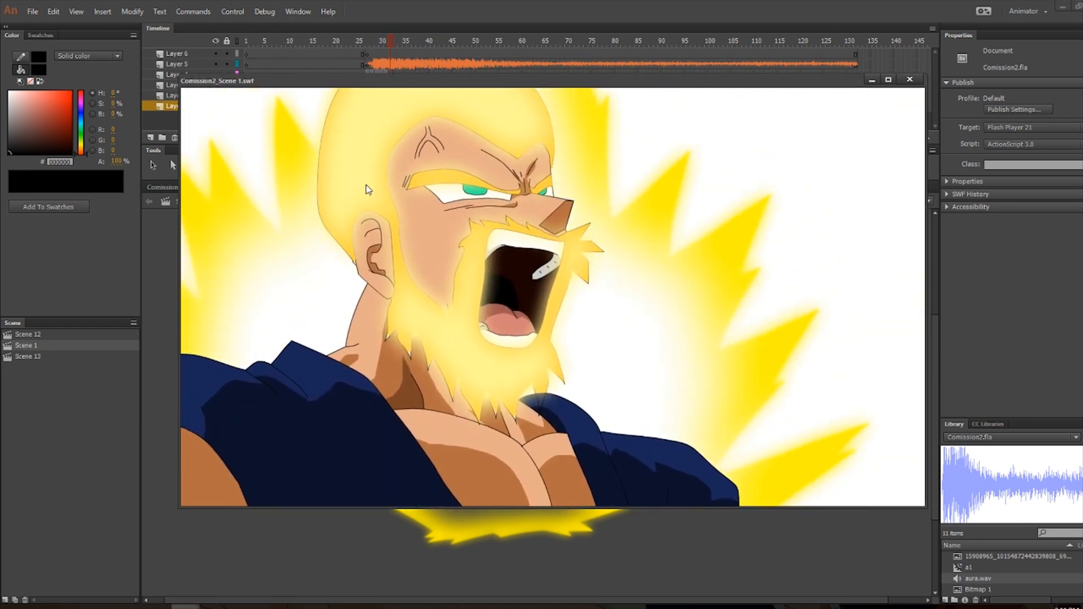
{"action": "key", "text": "ctrl+w"}
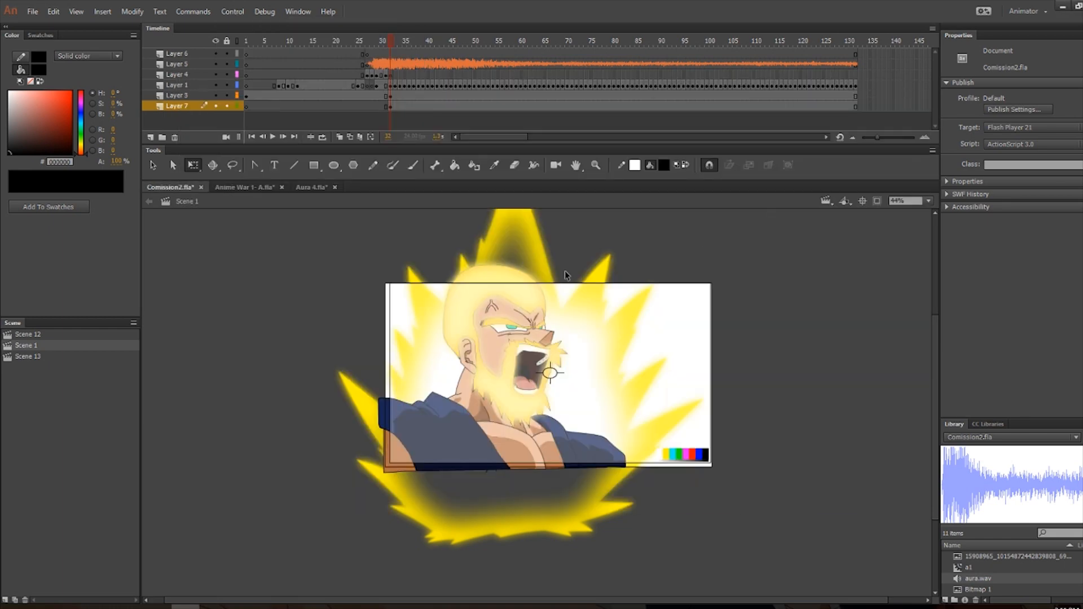
Enlarge the aura to about 1767 by 1901 px around the character and preview the scene.
{"action": "left_click", "coordinate": [640, 275]}
{"action": "left_click_drag", "start_coordinate": [522, 544], "coordinate": [522, 595]}
{"action": "left_click_drag", "start_coordinate": [703, 362], "coordinate": [761, 363]}
{"action": "left_click", "coordinate": [230, 13]}
{"action": "left_click", "coordinate": [274, 115]}
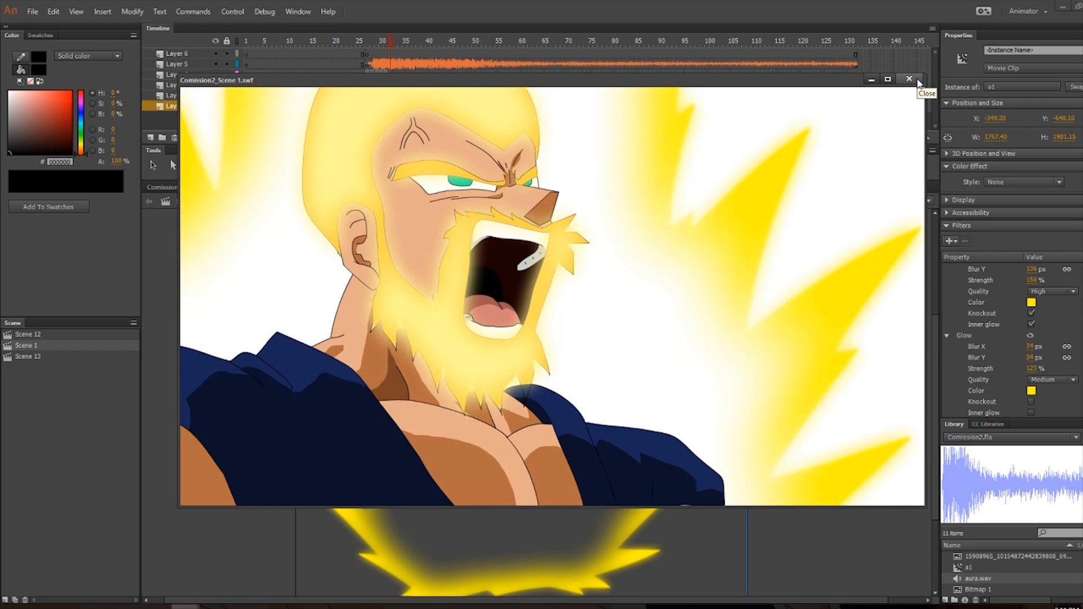
{"action": "left_click", "coordinate": [909, 79]}
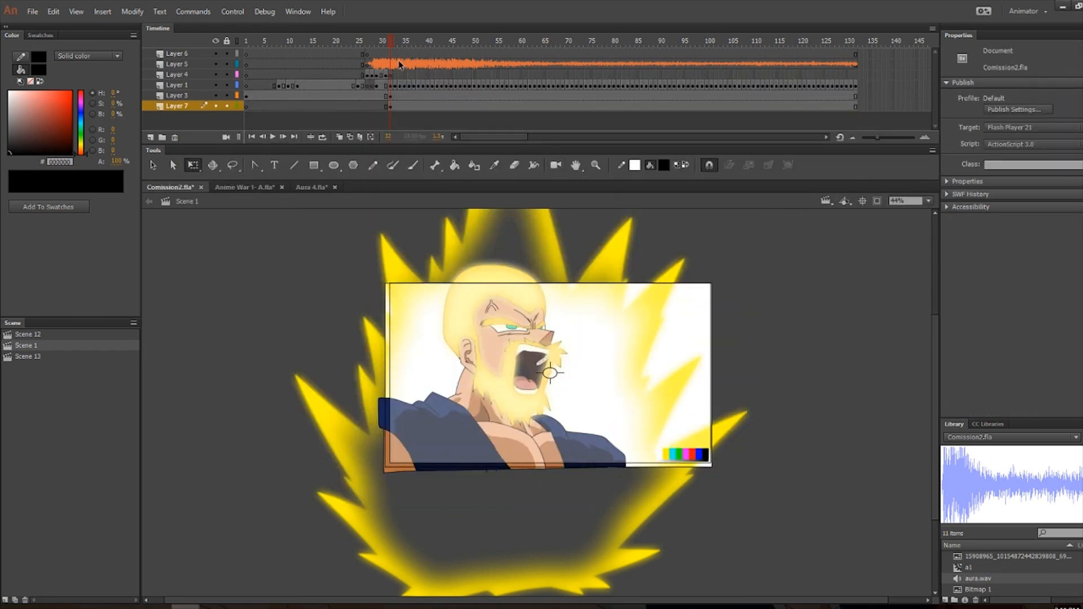
Remove all frames from frame 65 to the end on every layer of Scene 1.
{"action": "left_click", "coordinate": [540, 56]}
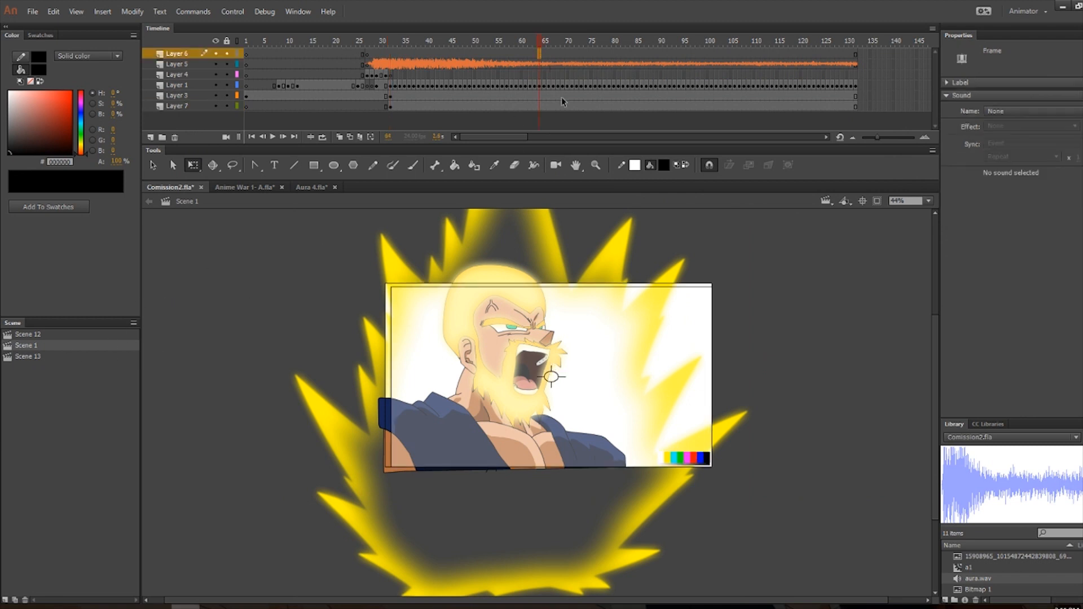
{"action": "left_click", "coordinate": [547, 56]}
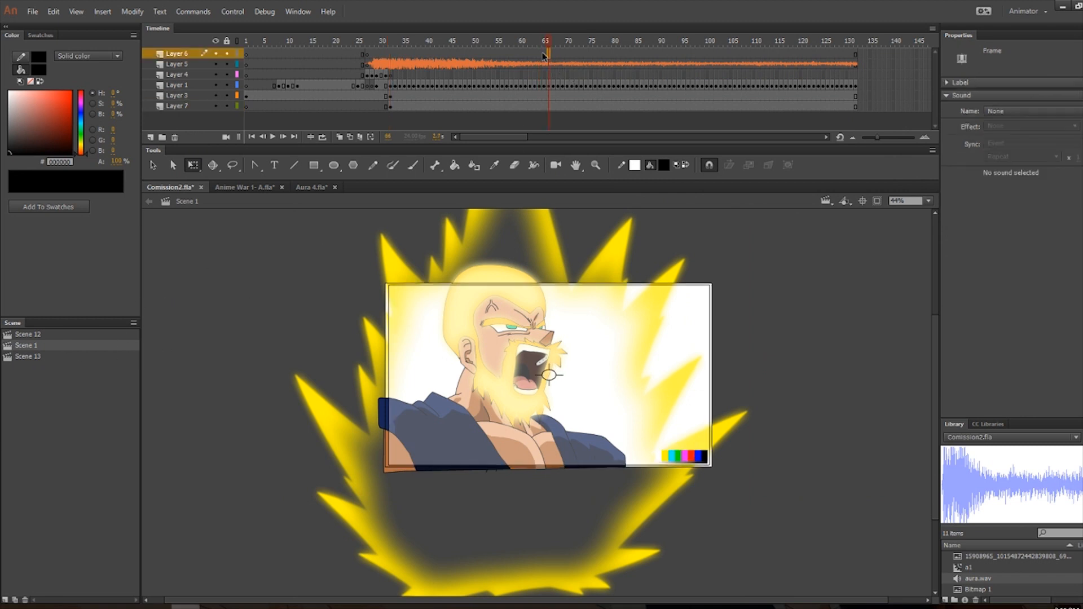
{"action": "left_click", "coordinate": [856, 107], "text": "shift"}
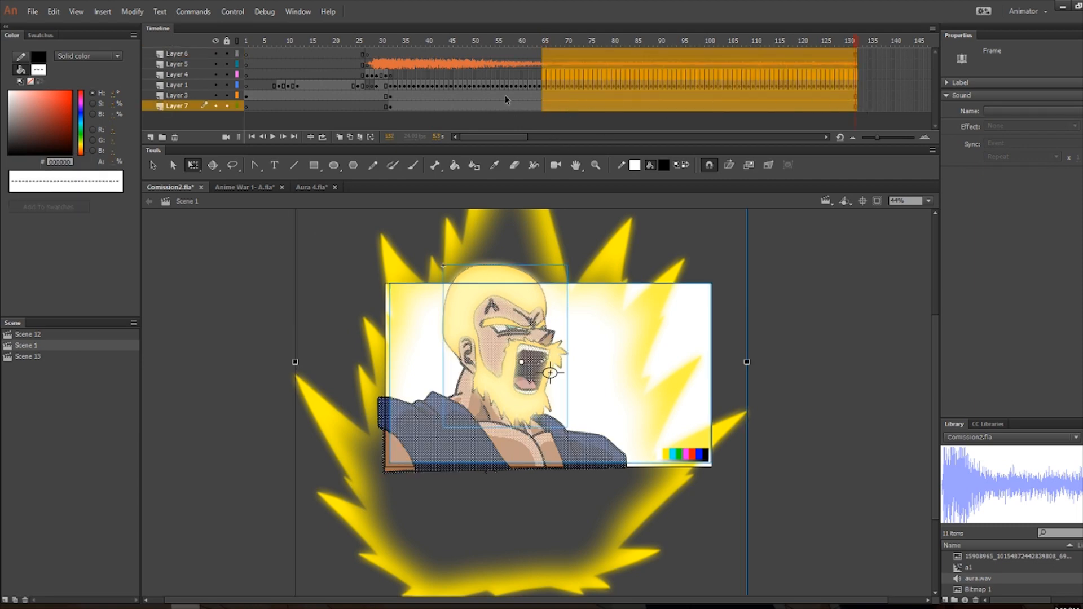
{"action": "right_click", "coordinate": [621, 90]}
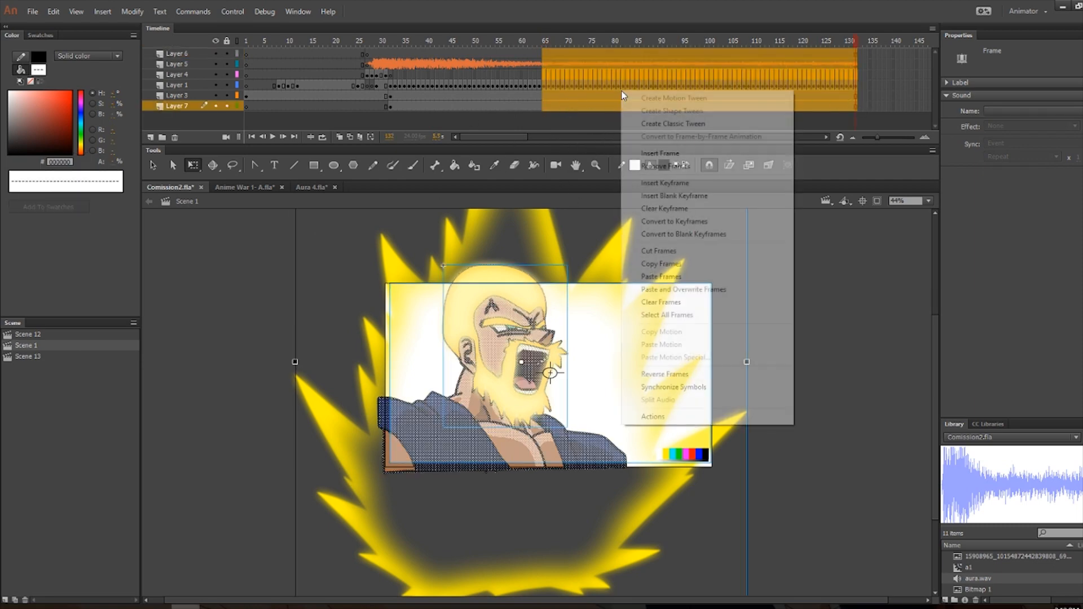
{"action": "left_click", "coordinate": [677, 164]}
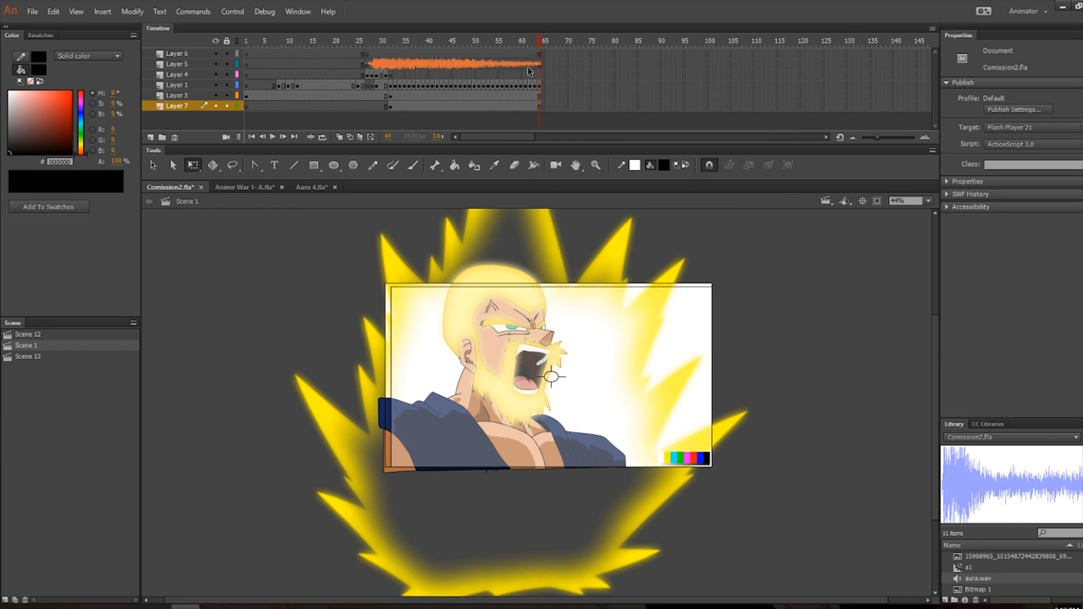
Copy the green-robed character artwork from Scene 13 and paste it in place at frame 65 of Scene 1's Layer 7.
{"action": "left_click", "coordinate": [543, 107]}
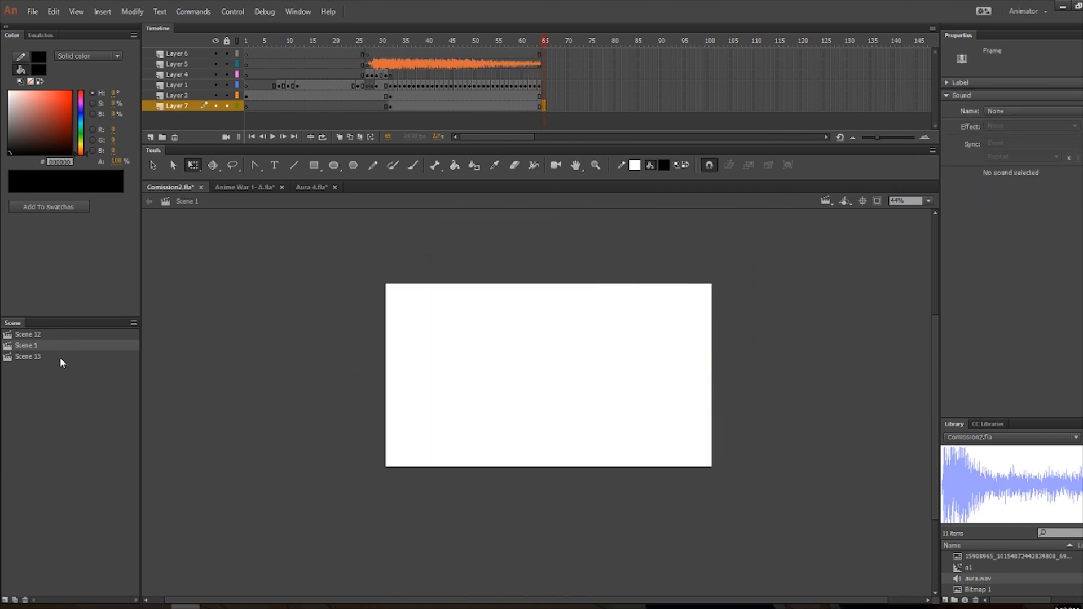
{"action": "left_click", "coordinate": [60, 358]}
{"action": "mouse_move", "coordinate": [346, 244]}
{"action": "left_mouse_down"}
{"action": "mouse_move", "coordinate": [593, 380]}
{"action": "mouse_move", "coordinate": [917, 599]}
{"action": "left_mouse_up"}
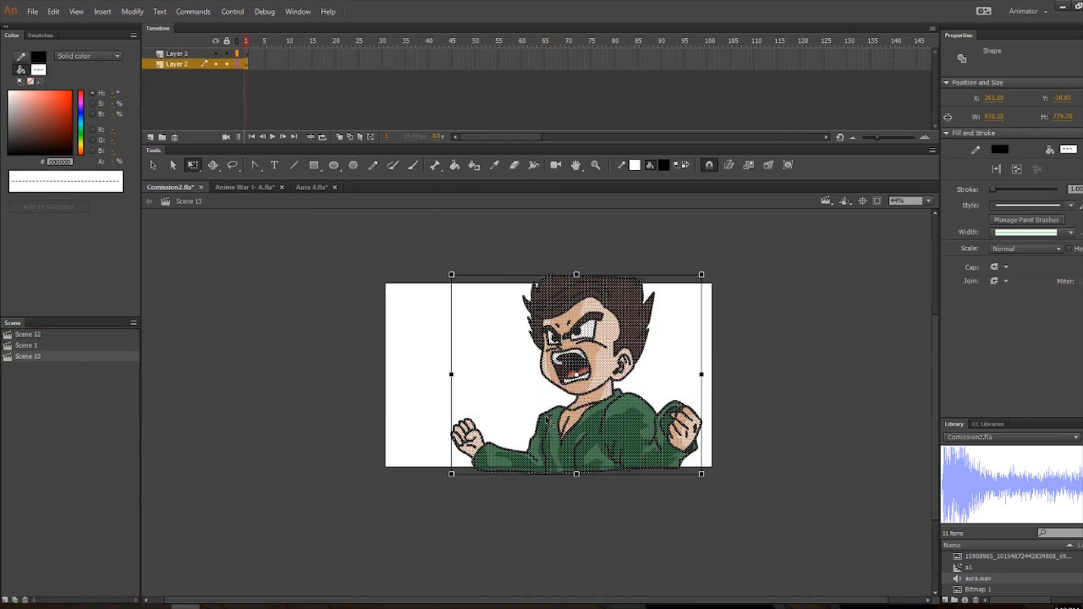
{"action": "left_click", "coordinate": [72, 347]}
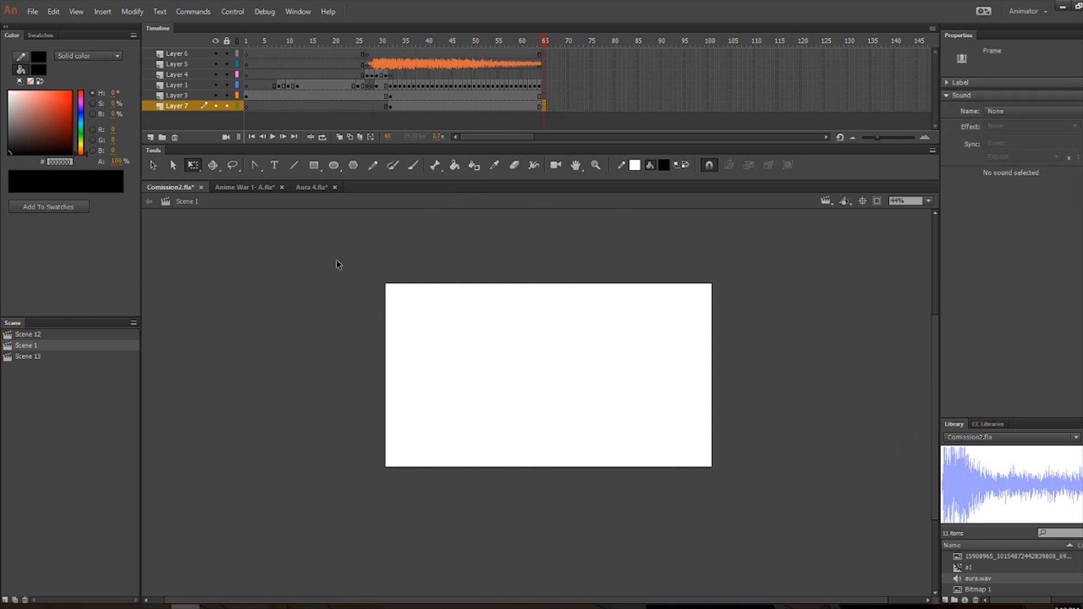
{"action": "right_click", "coordinate": [293, 275]}
{"action": "left_click", "coordinate": [331, 319]}
Convert the green-robed character's brown hair and eyebrow fill into a movie clip symbol with the default name.
{"action": "scroll", "coordinate": [381, 290], "scroll_direction": "down", "scroll_amount": 1}
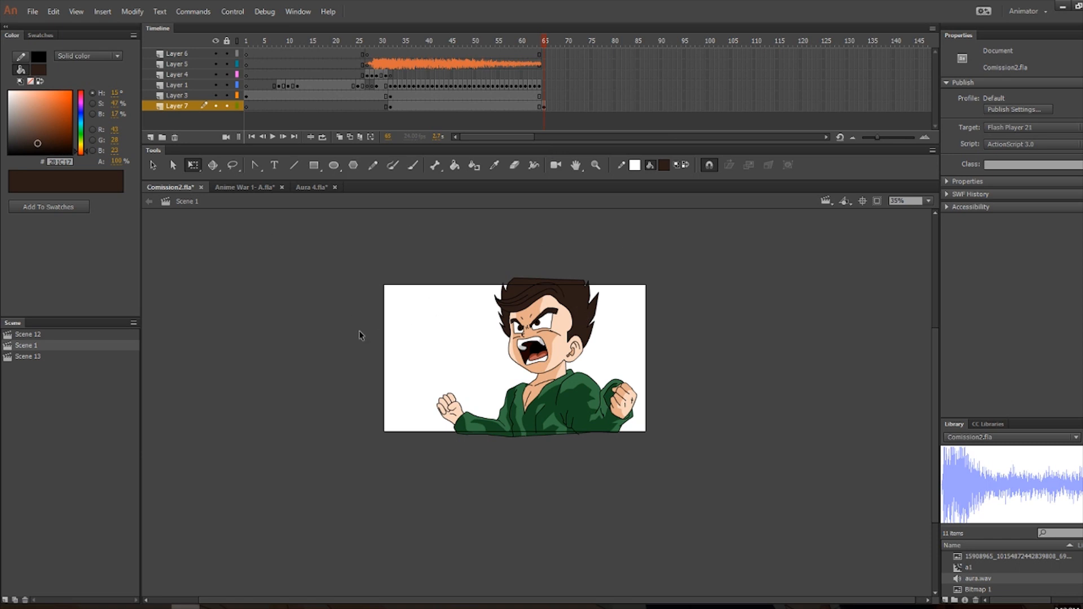
{"action": "scroll", "coordinate": [404, 320], "scroll_direction": "up", "scroll_amount": 2}
{"action": "scroll", "coordinate": [485, 313], "scroll_direction": "down", "scroll_amount": 1}
{"action": "mouse_move", "coordinate": [376, 251]}
{"action": "left_mouse_down"}
{"action": "mouse_move", "coordinate": [874, 512]}
{"action": "mouse_move", "coordinate": [849, 502]}
{"action": "left_mouse_up"}
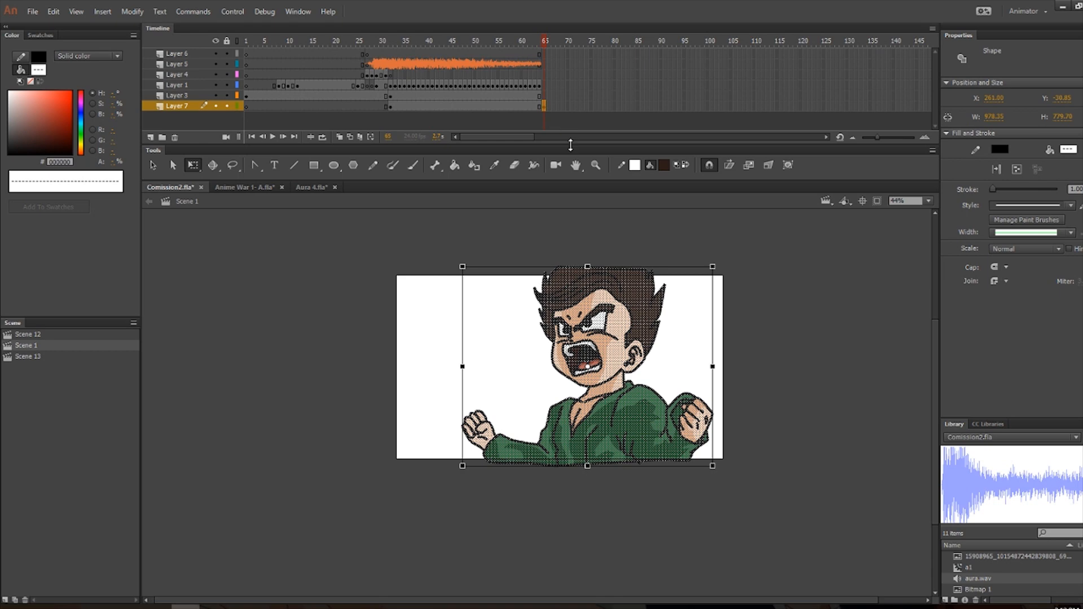
{"action": "left_click", "coordinate": [670, 251]}
{"action": "scroll", "coordinate": [651, 240], "scroll_direction": "up", "scroll_amount": 2}
{"action": "left_click", "coordinate": [620, 325]}
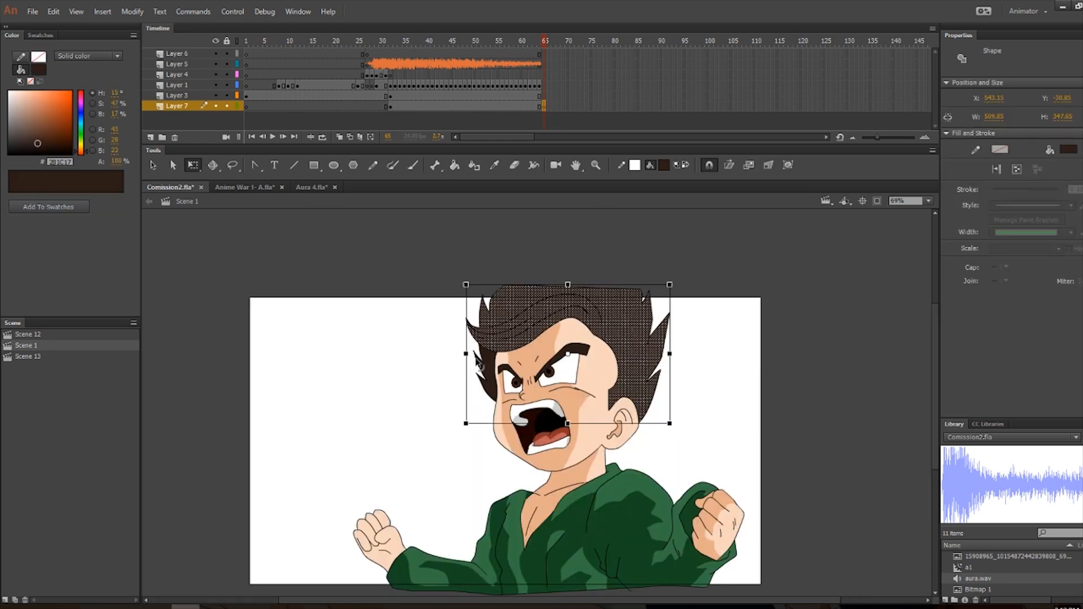
{"action": "scroll", "coordinate": [490, 378], "scroll_direction": "up", "scroll_amount": 2}
{"action": "key", "text": "v"}
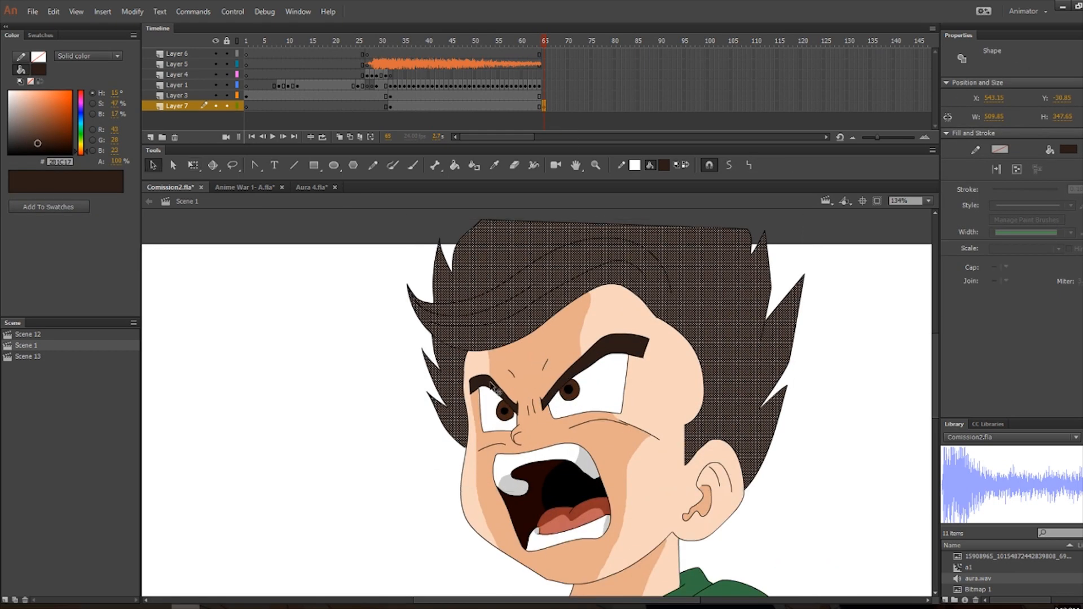
{"action": "scroll", "coordinate": [615, 358], "scroll_direction": "down", "scroll_amount": 2}
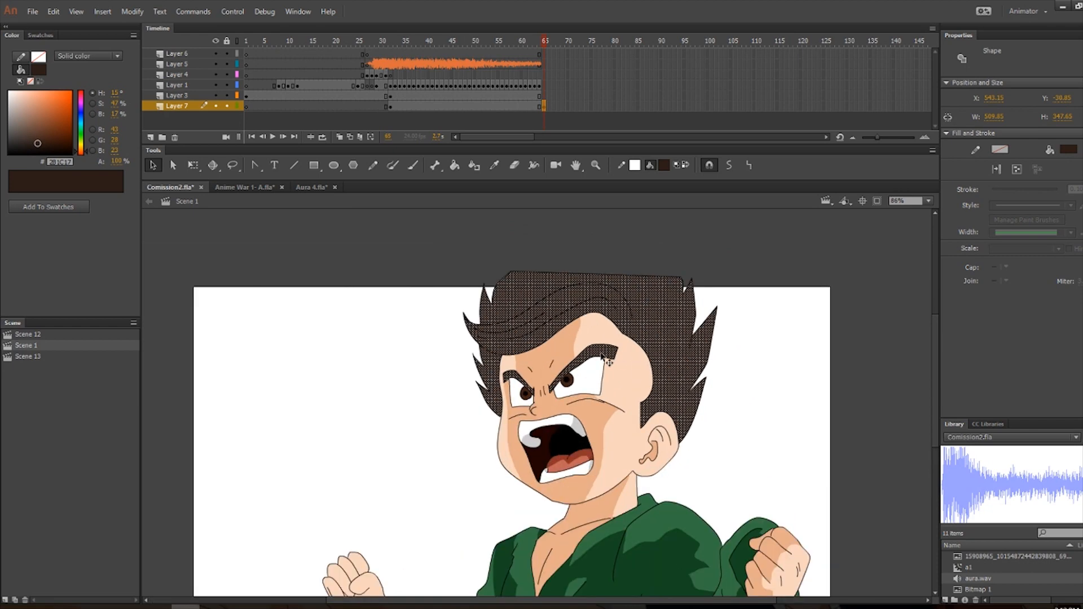
{"action": "right_click", "coordinate": [658, 329]}
{"action": "left_click", "coordinate": [685, 309]}
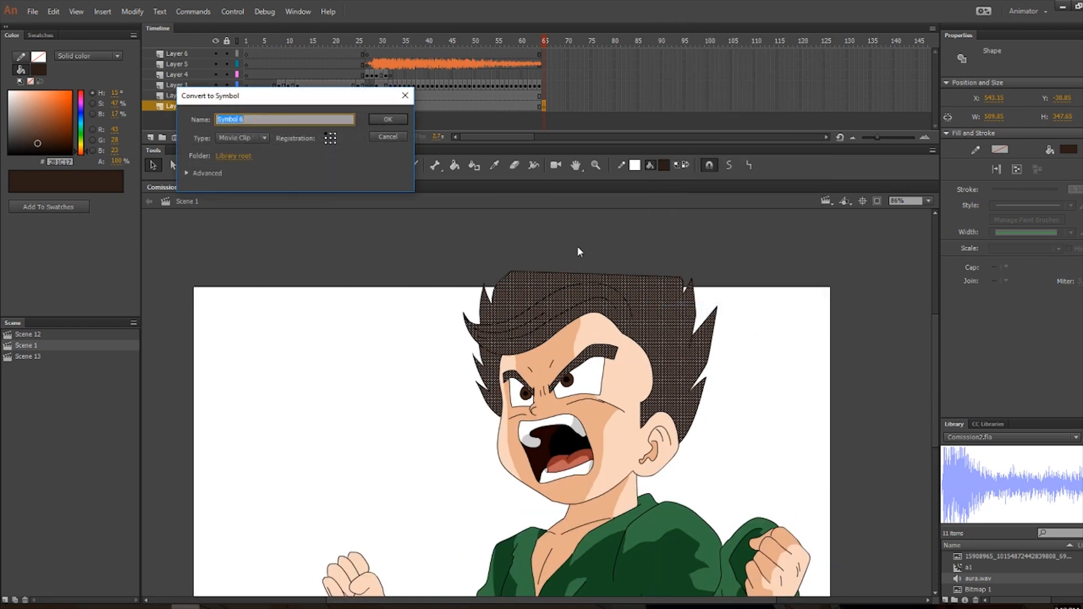
{"action": "left_click", "coordinate": [396, 118]}
Cut the hair symbol from Layer 7 and paste it in place on Layer 3 in a keyframe at frame 65.
{"action": "scroll", "coordinate": [416, 297], "scroll_direction": "down", "scroll_amount": 2}
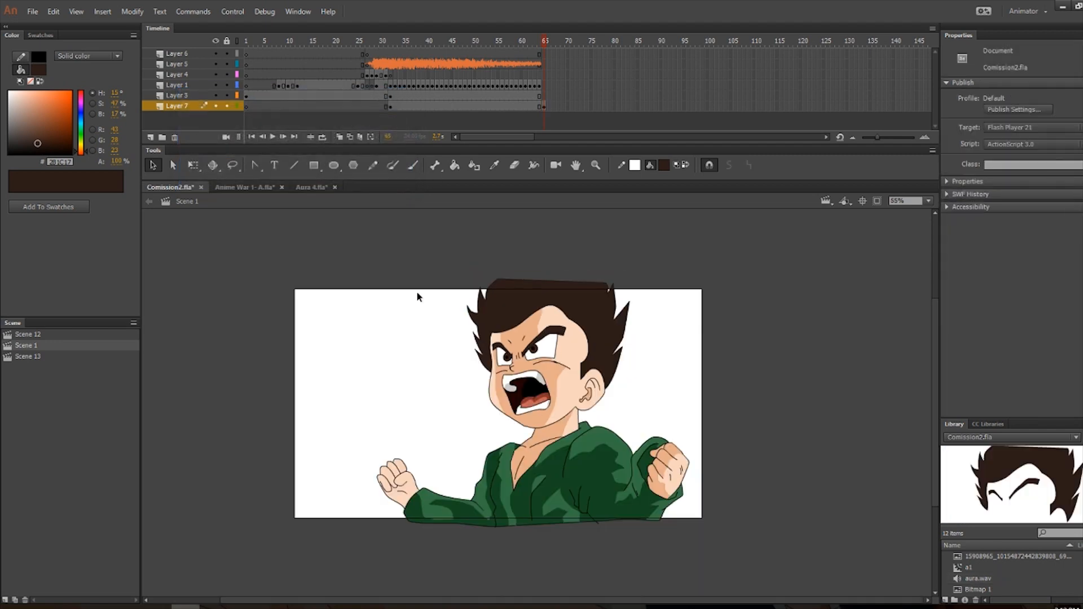
{"action": "scroll", "coordinate": [546, 364], "scroll_direction": "up", "scroll_amount": 5}
{"action": "left_click", "coordinate": [546, 363]}
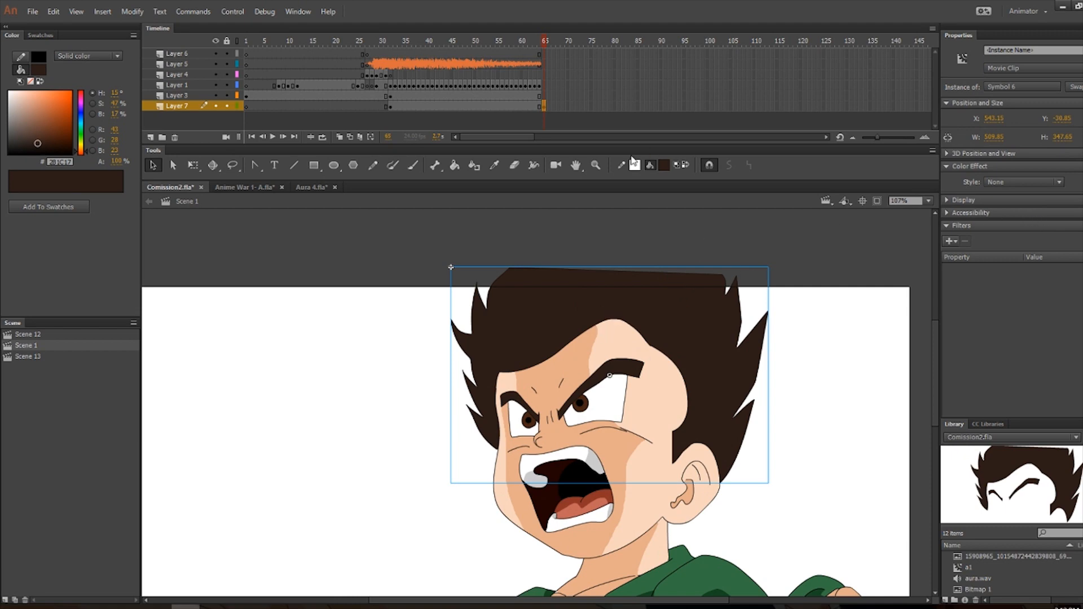
{"action": "key", "text": "ctrl+x"}
{"action": "left_click", "coordinate": [545, 97]}
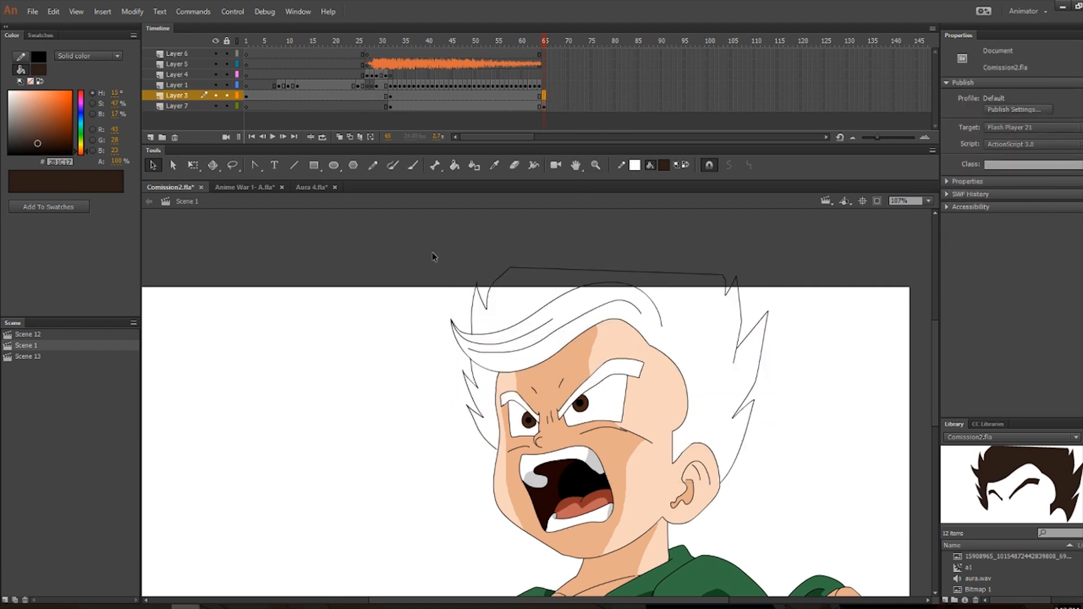
{"action": "right_click", "coordinate": [339, 293]}
{"action": "right_click", "coordinate": [320, 260]}
{"action": "left_click", "coordinate": [395, 305]}
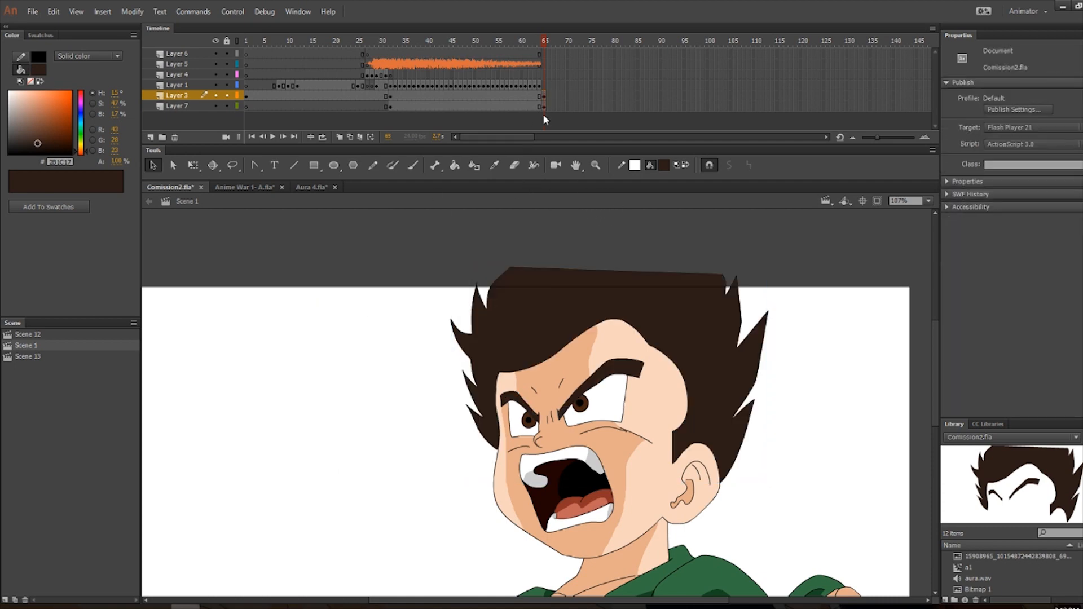
Apply a Tint color effect to the hair symbol with a pale yellow color.
{"action": "left_click", "coordinate": [626, 295]}
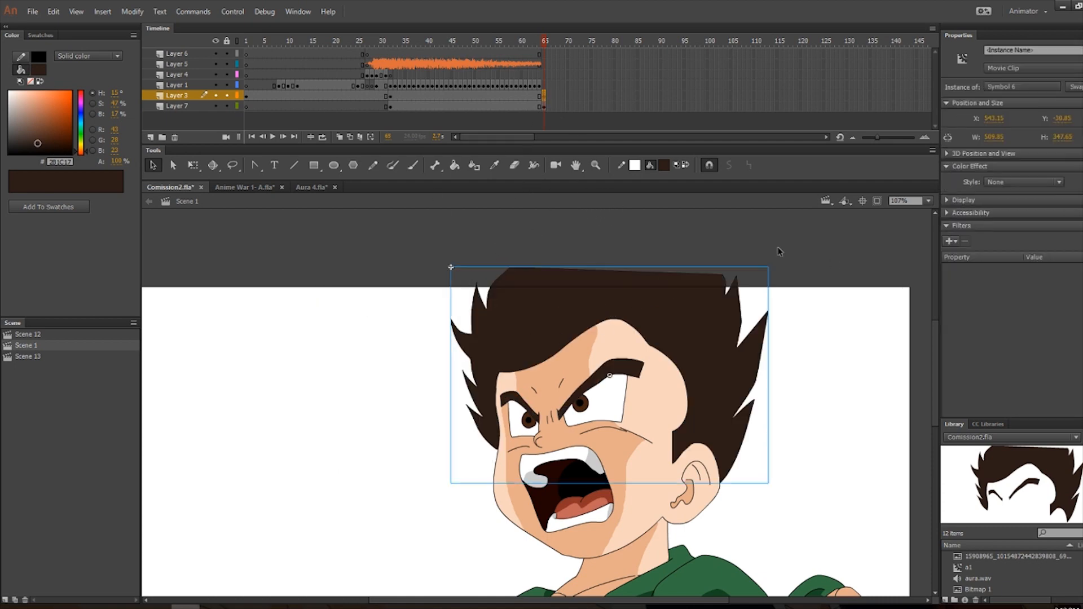
{"action": "left_click", "coordinate": [1020, 182]}
{"action": "left_click", "coordinate": [1018, 223]}
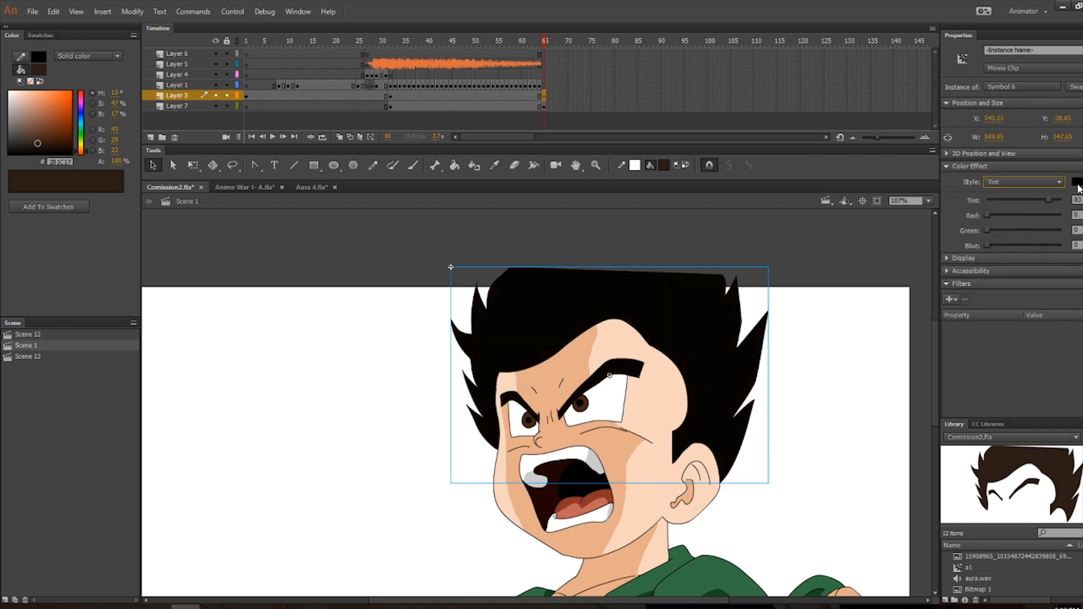
{"action": "left_click", "coordinate": [1075, 181]}
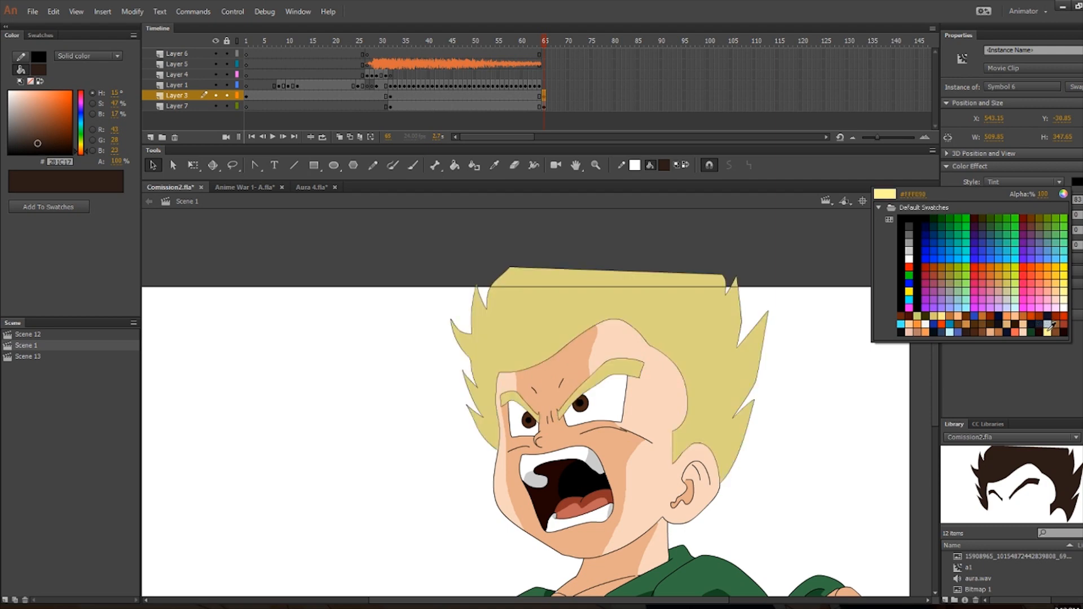
{"action": "left_click", "coordinate": [1067, 289]}
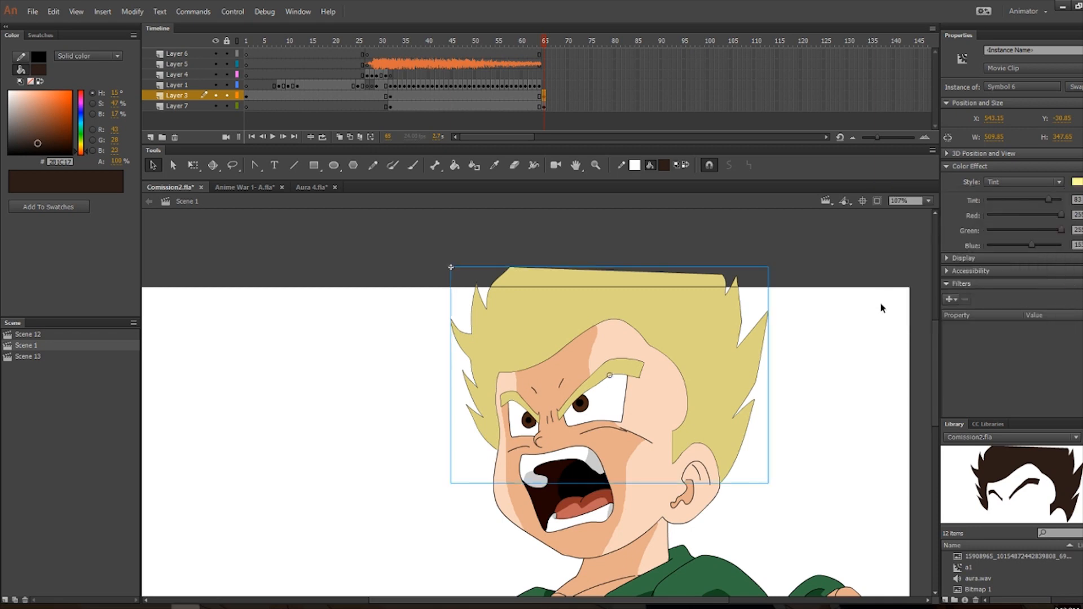
Copy the yellow-tinted hair and paste it in place in a keyframe at frame 69 of Layer 3.
{"action": "key", "text": "ctrl+minus"}
{"action": "left_click", "coordinate": [799, 355]}
{"action": "key", "text": "ctrl+equal"}
{"action": "left_click", "coordinate": [604, 323]}
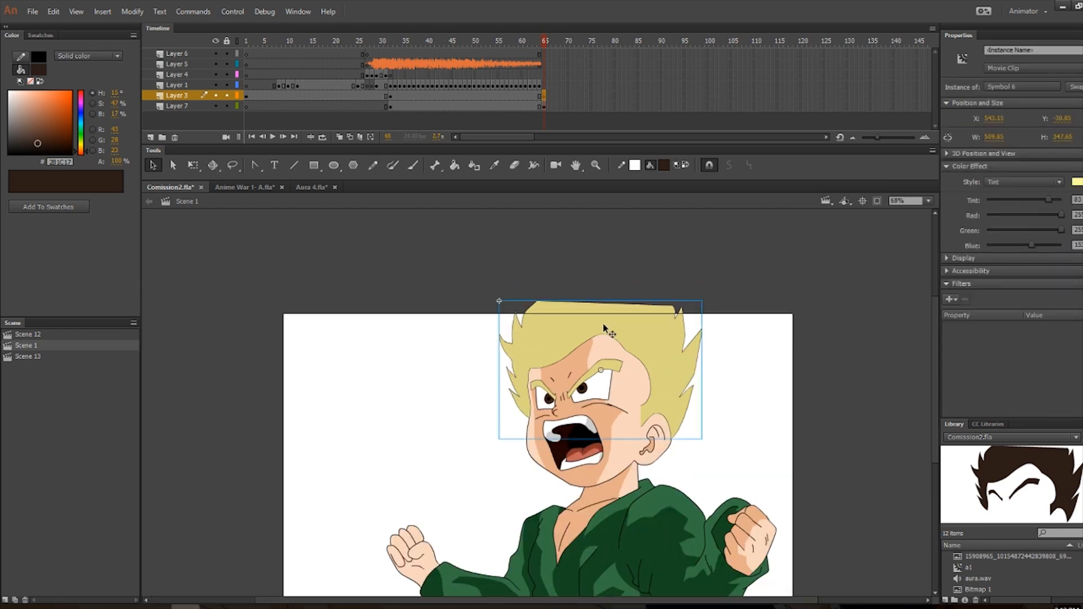
{"action": "key", "text": "ctrl+equal"}
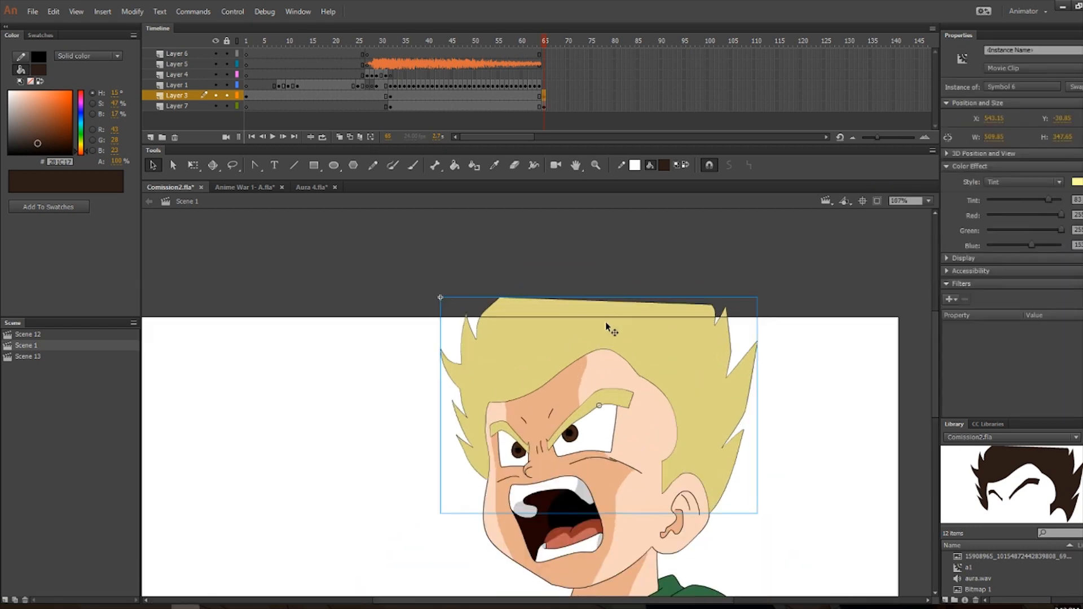
{"action": "left_click", "coordinate": [563, 99]}
{"action": "right_click", "coordinate": [503, 225]}
{"action": "left_click", "coordinate": [514, 271]}
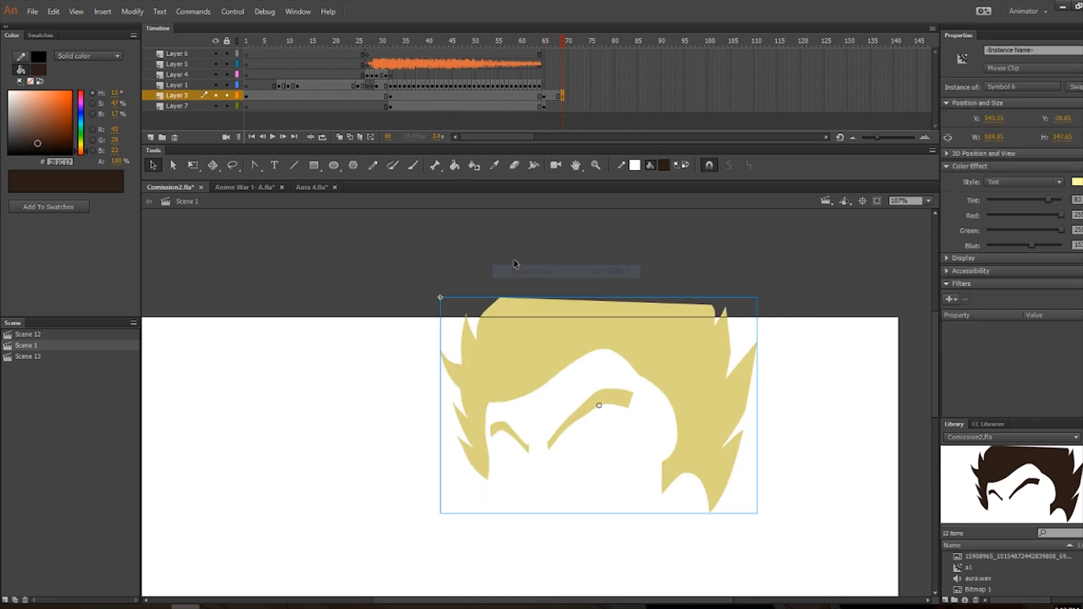
Lower the tint of the hair at frame 65 to its minimum and create a classic tween up to frame 69.
{"action": "left_click", "coordinate": [550, 98]}
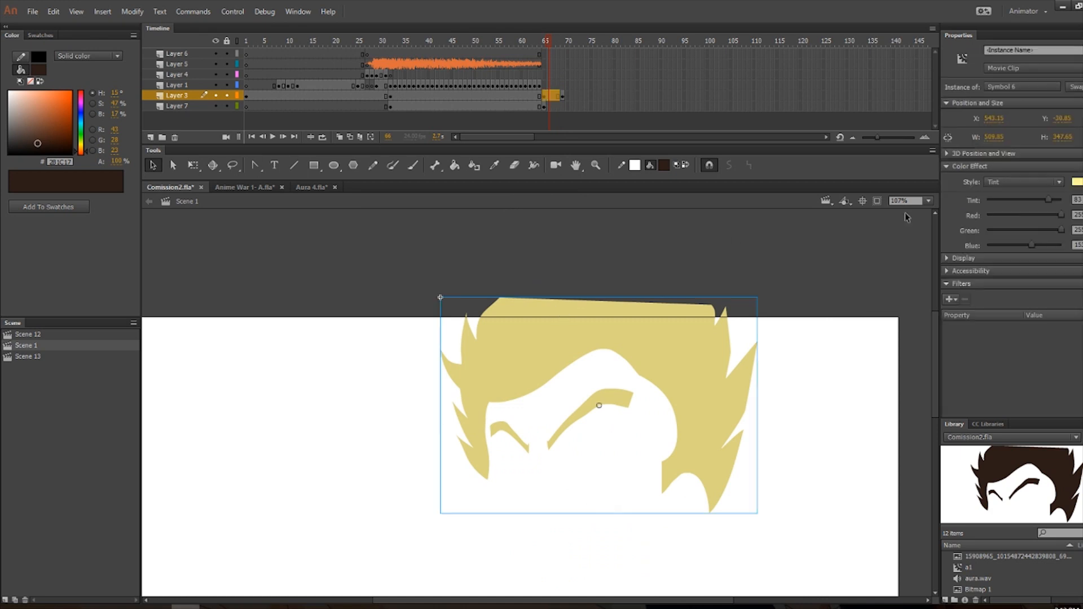
{"action": "left_click", "coordinate": [1023, 180]}
{"action": "left_click", "coordinate": [1017, 180]}
{"action": "left_click_drag", "start_coordinate": [1046, 199], "coordinate": [916, 201]}
{"action": "right_click", "coordinate": [554, 103]}
{"action": "left_click", "coordinate": [609, 125]}
{"action": "left_click", "coordinate": [545, 97]}
{"action": "left_click", "coordinate": [554, 98]}
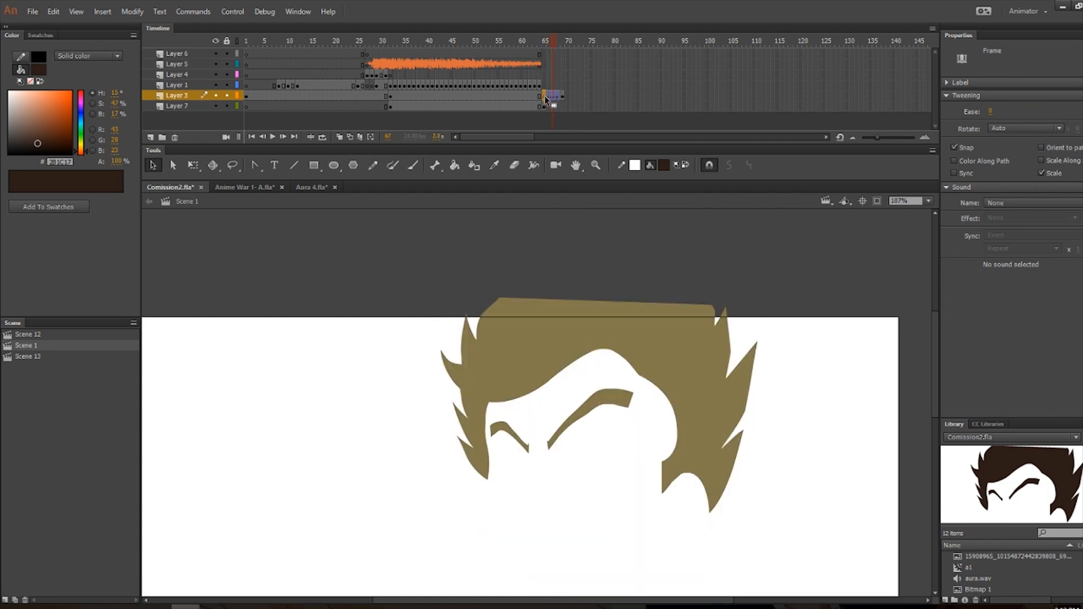
Extend Layer 7's character artwork to frame 69 and play through the hair color transition.
{"action": "left_click", "coordinate": [563, 106]}
{"action": "key", "text": "F5"}
{"action": "left_click", "coordinate": [545, 97]}
{"action": "left_click", "coordinate": [545, 98]}
{"action": "key", "text": "Return"}
{"action": "key", "text": "comma"}
{"action": "key", "text": "comma"}
{"action": "key", "text": "comma"}
{"action": "key", "text": "comma"}
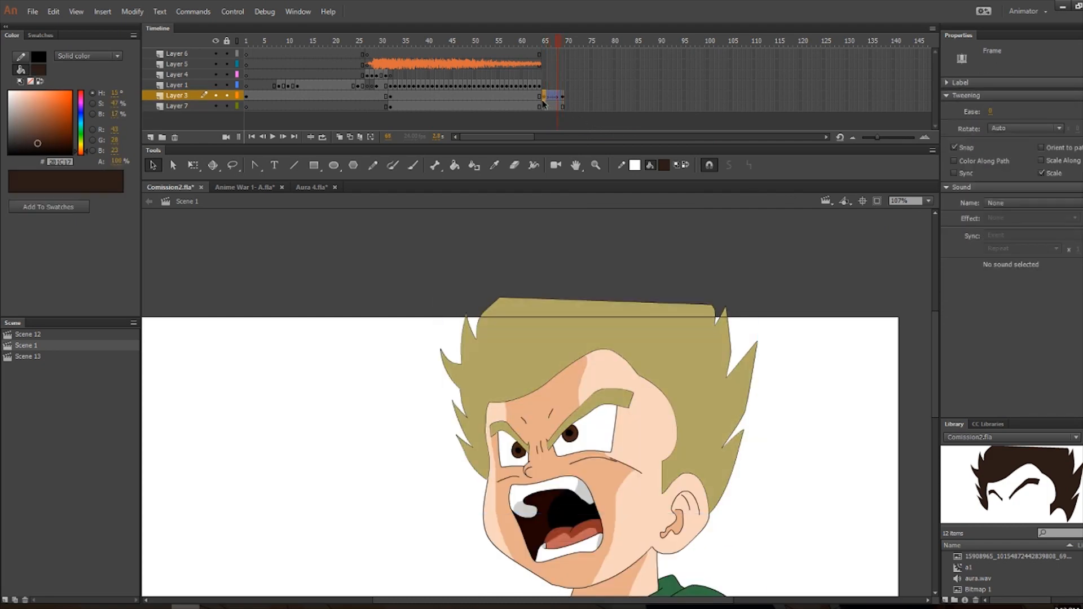
Insert a blank keyframe at frame 71 of Layer 3 and paste the yellow-tinted hair in place.
{"action": "key", "text": "period"}
{"action": "key", "text": "period"}
{"action": "key", "text": "period"}
{"action": "left_click", "coordinate": [562, 97]}
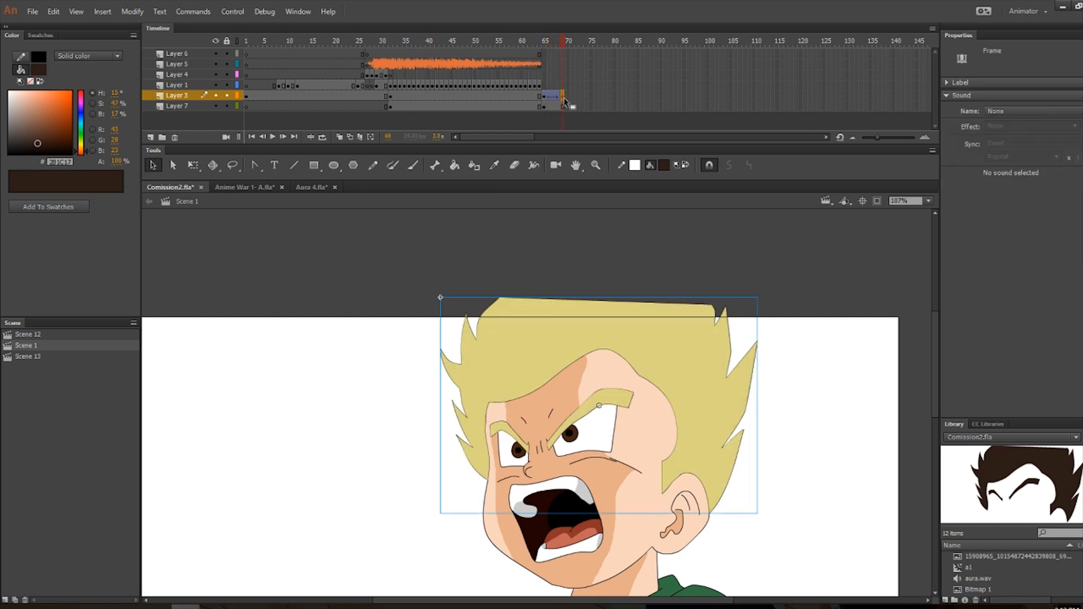
{"action": "left_click", "coordinate": [545, 97]}
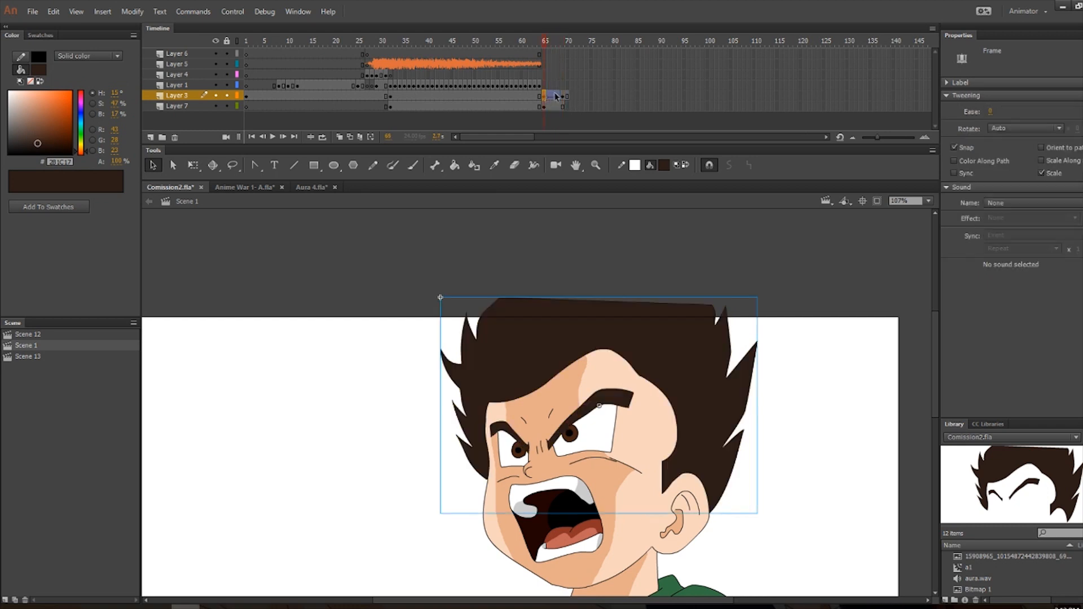
{"action": "left_click", "coordinate": [563, 97]}
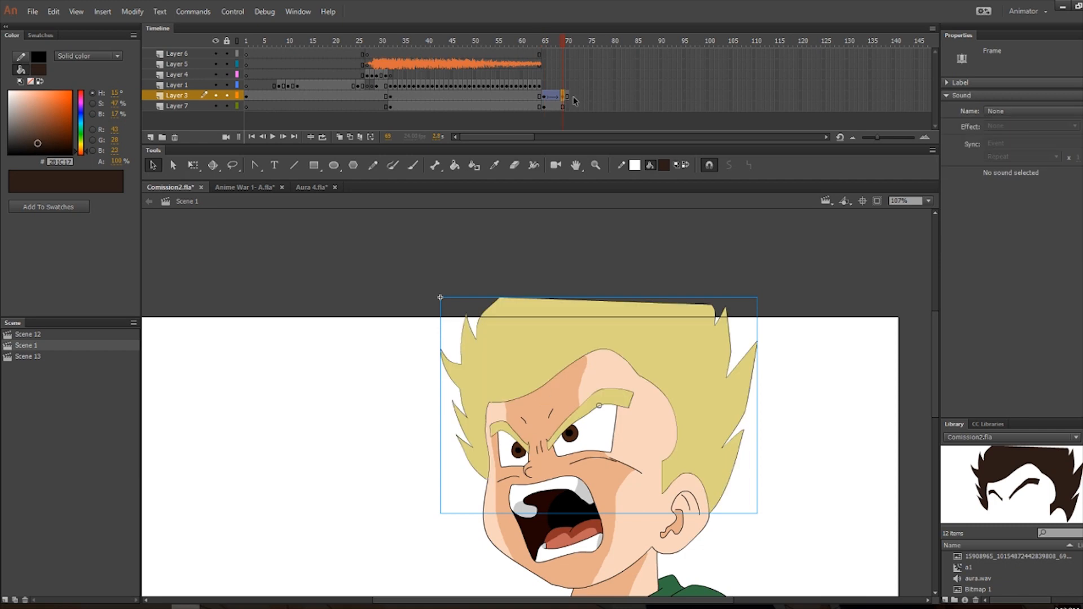
{"action": "left_click", "coordinate": [573, 96]}
{"action": "key", "text": "F7"}
{"action": "right_click", "coordinate": [488, 259]}
{"action": "left_click", "coordinate": [552, 307]}
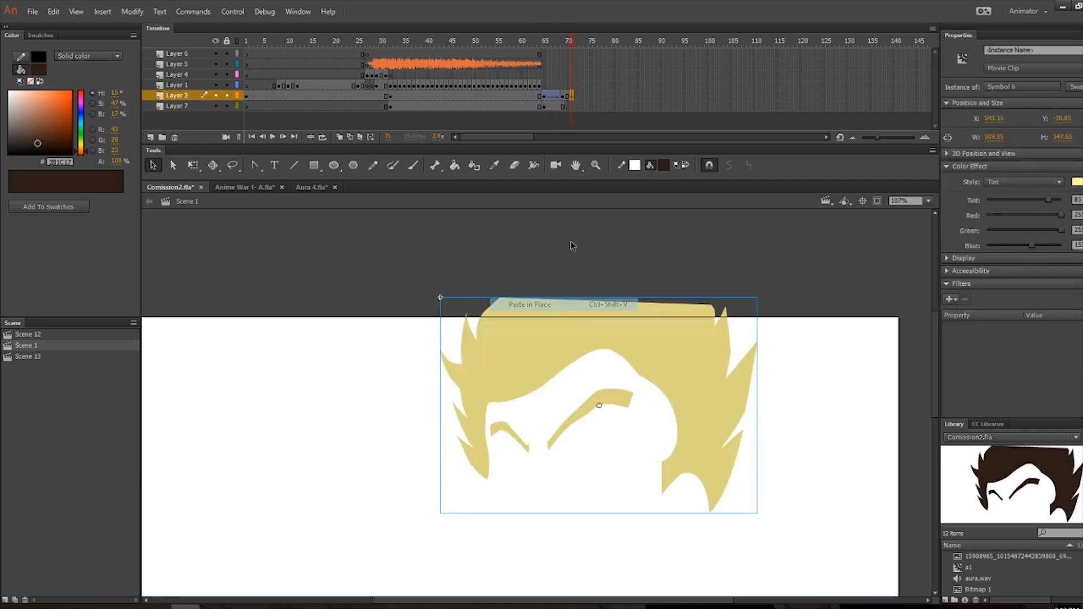
Paste the tinted hair in place in a blank keyframe at frame 75 of Layer 3 and create a classic tween from frame 71.
{"action": "left_click", "coordinate": [562, 97]}
{"action": "left_click", "coordinate": [592, 96]}
{"action": "key", "text": "F7"}
{"action": "right_click", "coordinate": [509, 239]}
{"action": "left_click", "coordinate": [562, 286]}
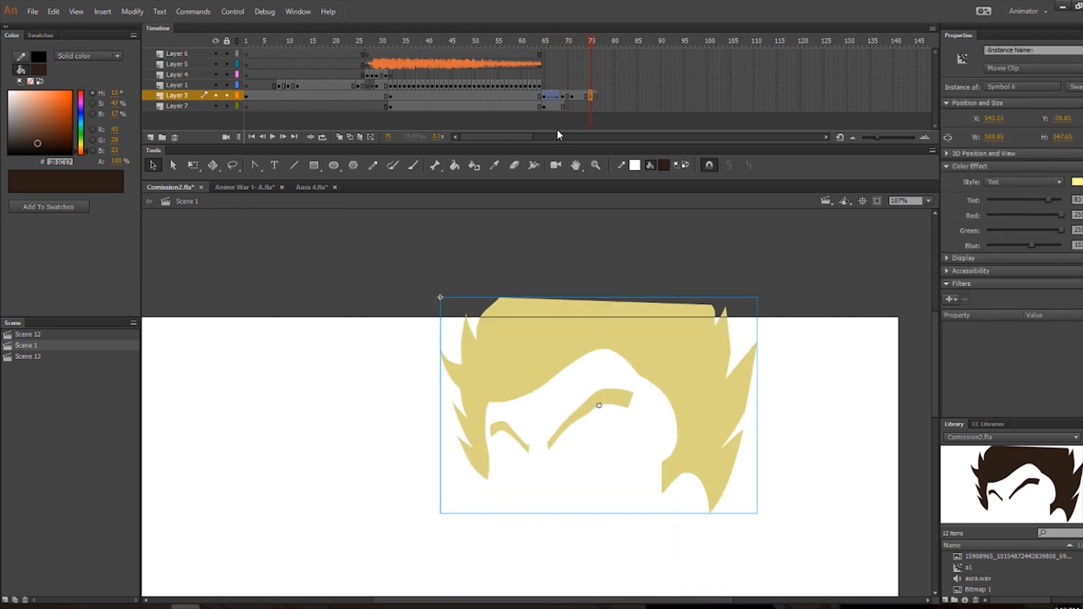
{"action": "right_click", "coordinate": [575, 95]}
{"action": "left_click", "coordinate": [597, 131]}
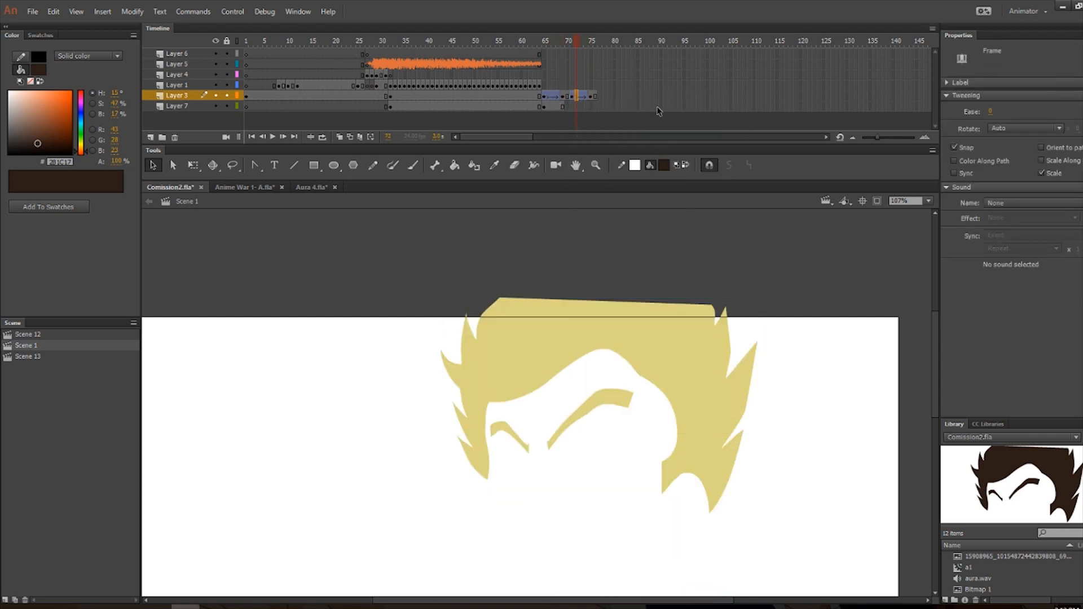
Extend Layer 7's character artwork to about frame 86 and insert a blank keyframe at frame 77 of Layer 3.
{"action": "left_click", "coordinate": [641, 106]}
{"action": "key", "text": "F5"}
{"action": "left_click", "coordinate": [544, 97]}
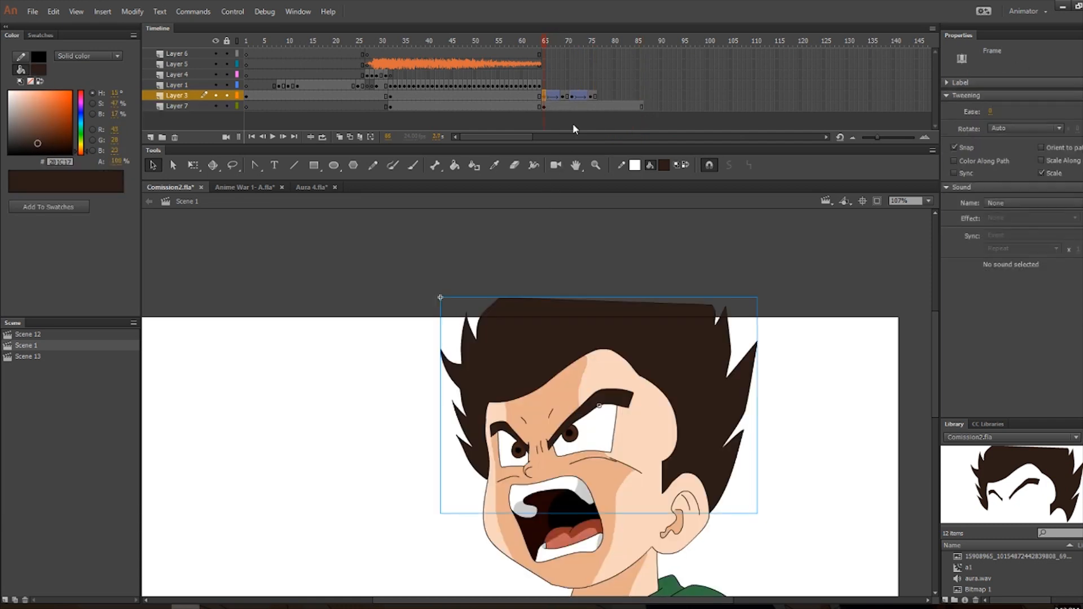
{"action": "left_click", "coordinate": [599, 96]}
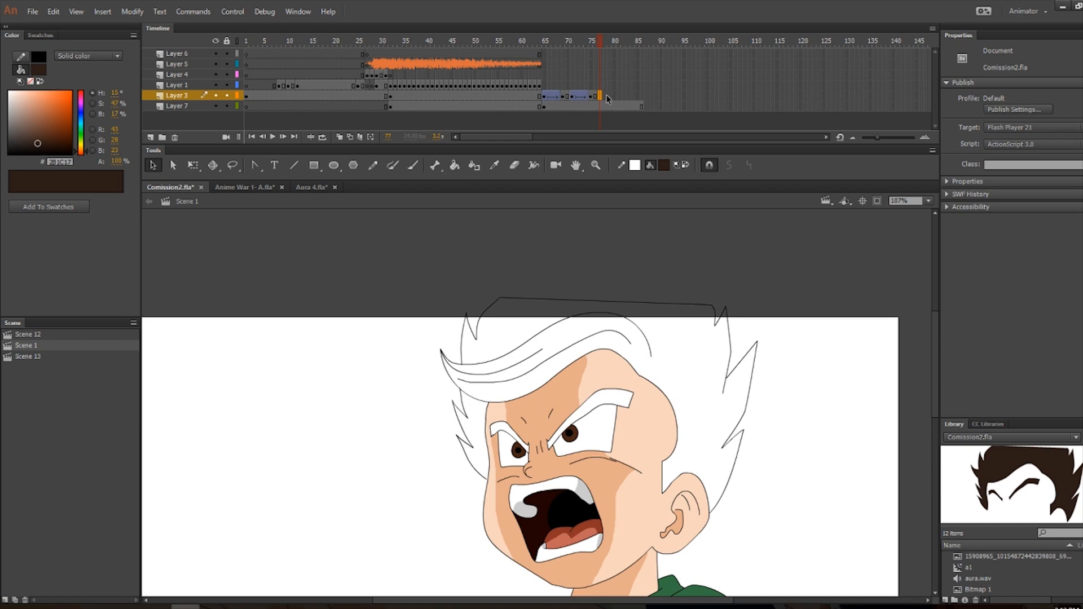
{"action": "left_click", "coordinate": [601, 97]}
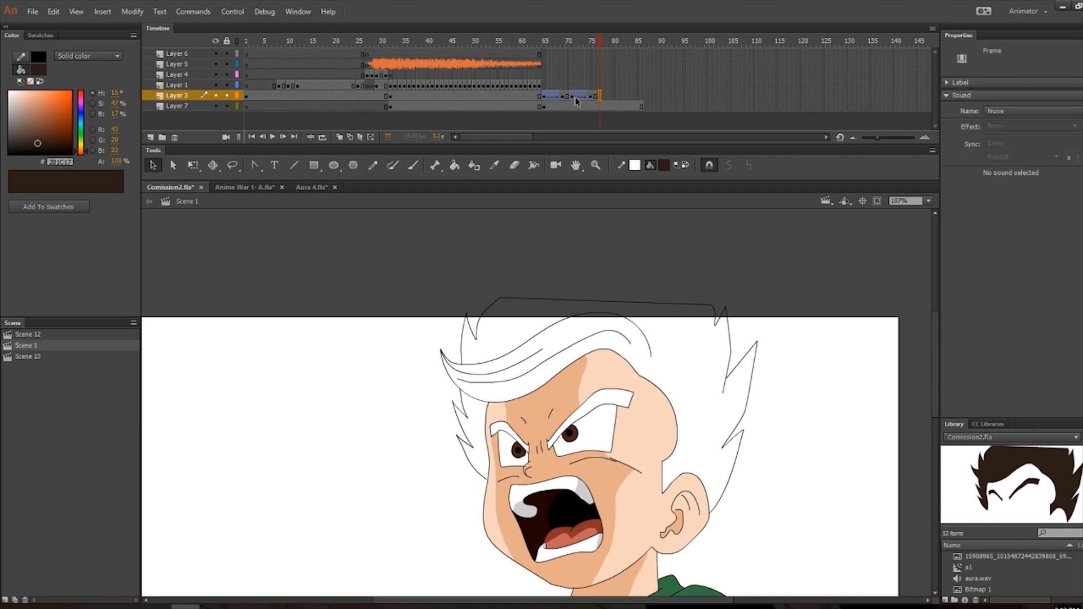
Lower the tint of the hair at frame 75 to 0.
{"action": "left_click", "coordinate": [571, 96]}
{"action": "left_click", "coordinate": [591, 97]}
{"action": "left_click", "coordinate": [570, 96]}
{"action": "left_click", "coordinate": [591, 97]}
{"action": "left_click", "coordinate": [699, 340]}
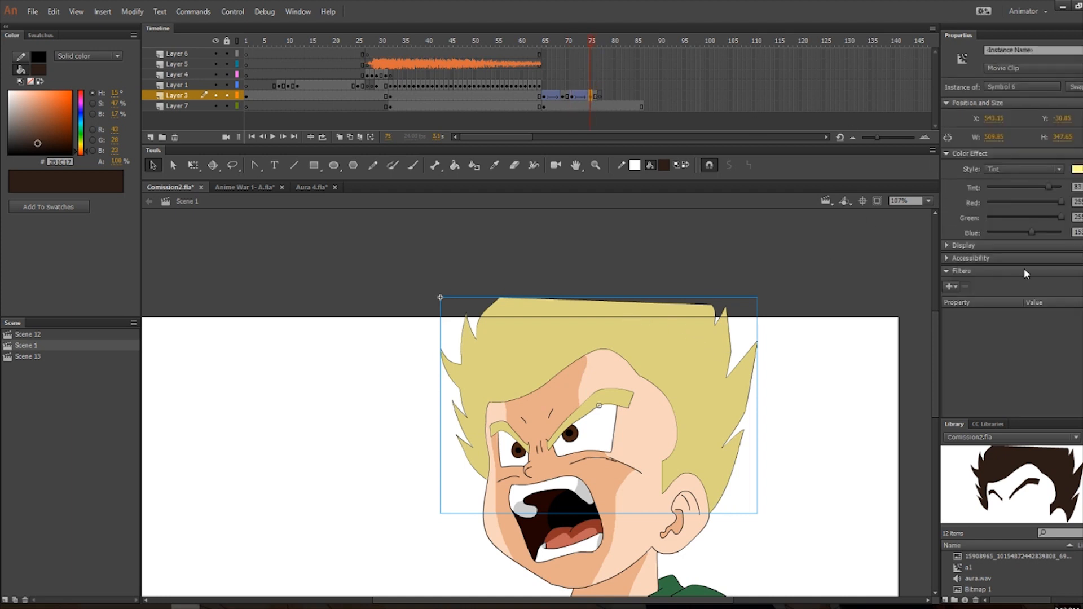
{"action": "left_click_drag", "start_coordinate": [1048, 187], "coordinate": [938, 184]}
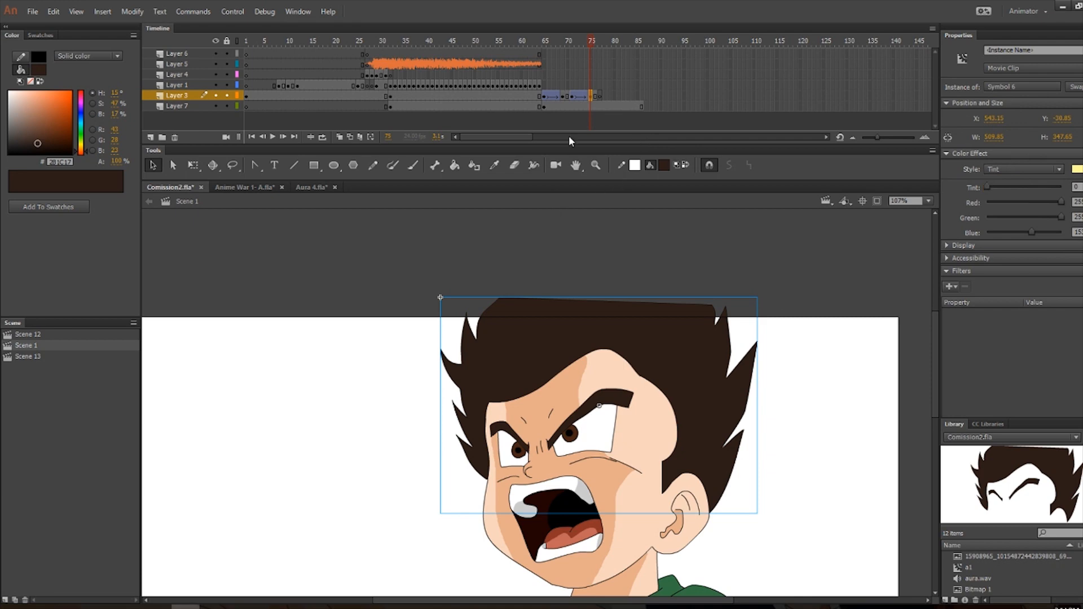
Copy the hair tween frames 65 to 69 of Layer 3 and paste them at frame 77.
{"action": "left_click", "coordinate": [600, 96]}
{"action": "right_click", "coordinate": [514, 270]}
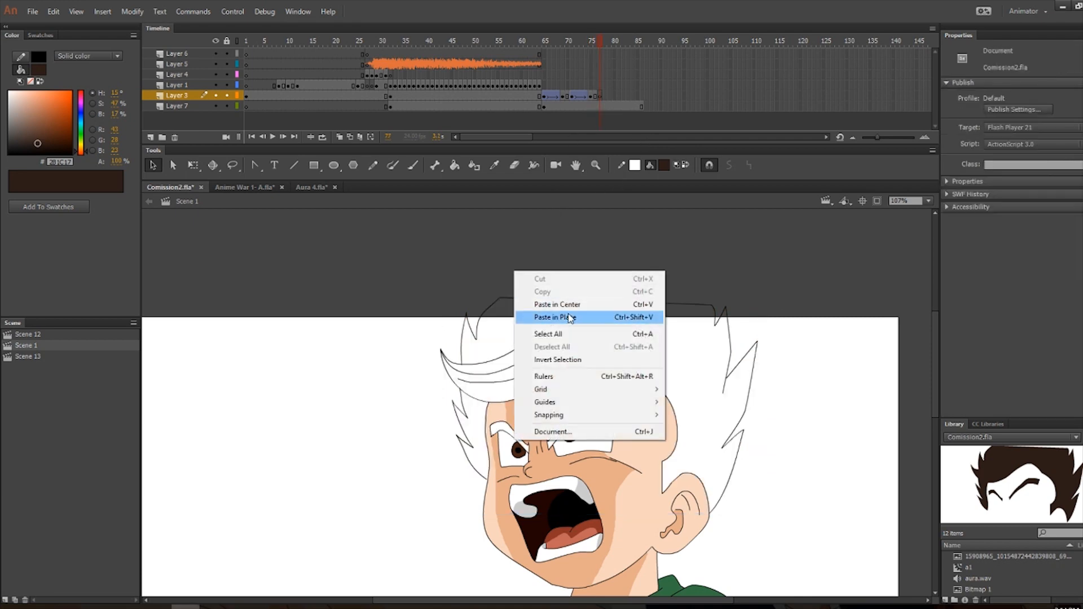
{"action": "left_click", "coordinate": [559, 107]}
{"action": "left_click", "coordinate": [541, 97]}
{"action": "left_click", "coordinate": [563, 97], "text": "shift"}
{"action": "right_click", "coordinate": [558, 94]}
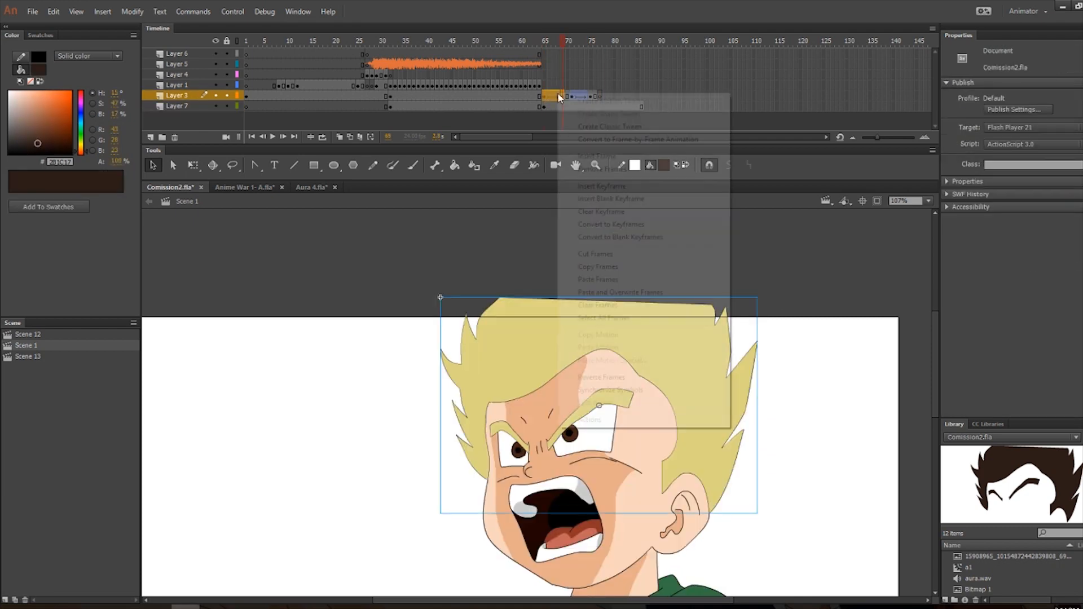
{"action": "left_click", "coordinate": [598, 266]}
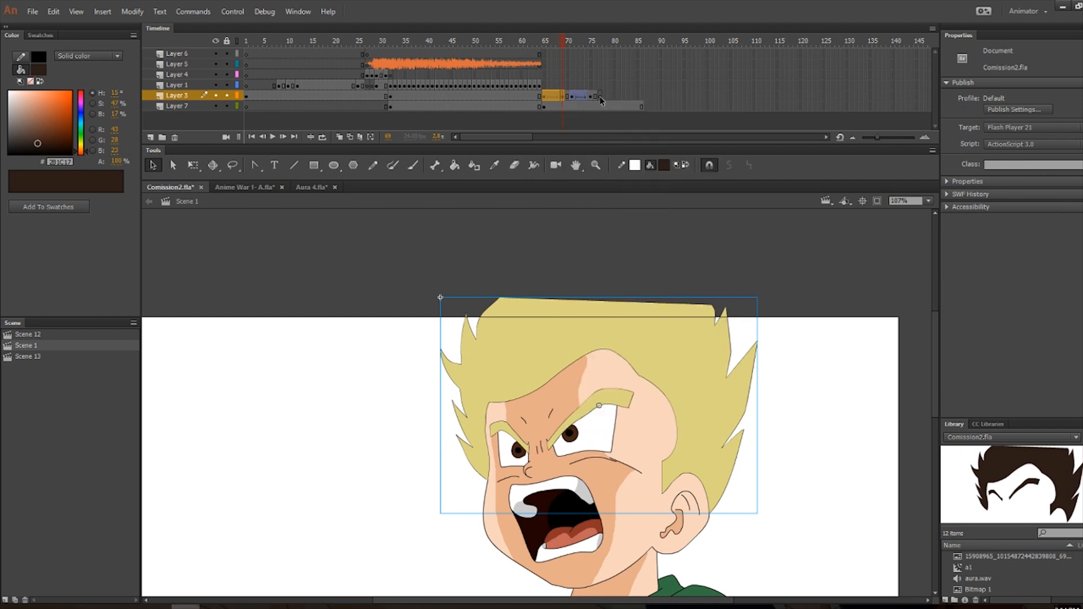
{"action": "right_click", "coordinate": [601, 96]}
{"action": "left_click", "coordinate": [642, 283]}
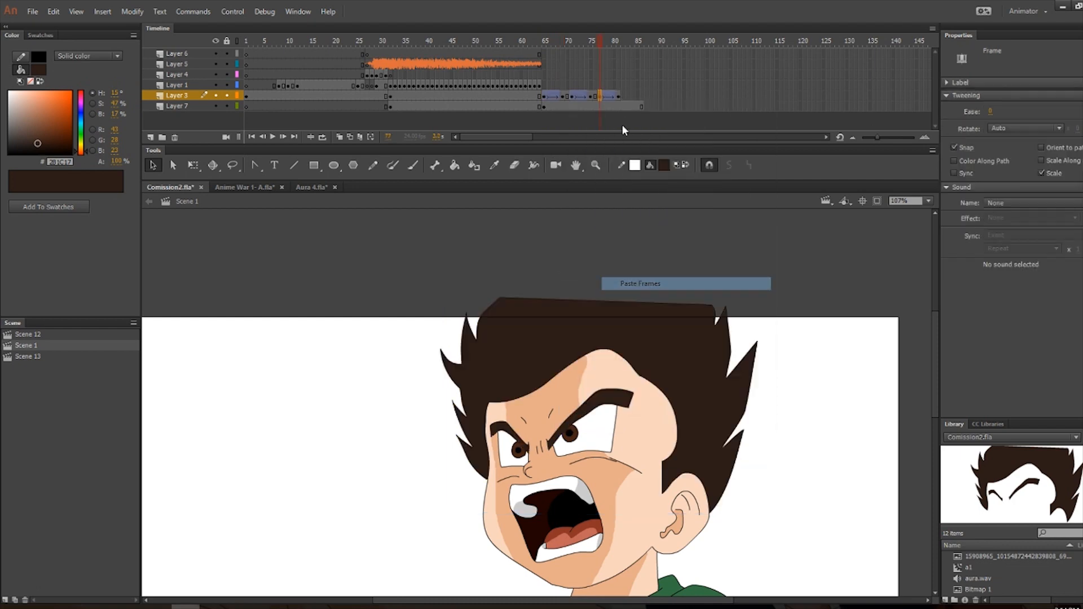
Play the hair flicker from frame 65 and step back and forth through its frames to check the color changes.
{"action": "left_click", "coordinate": [544, 96]}
{"action": "key", "text": "Return"}
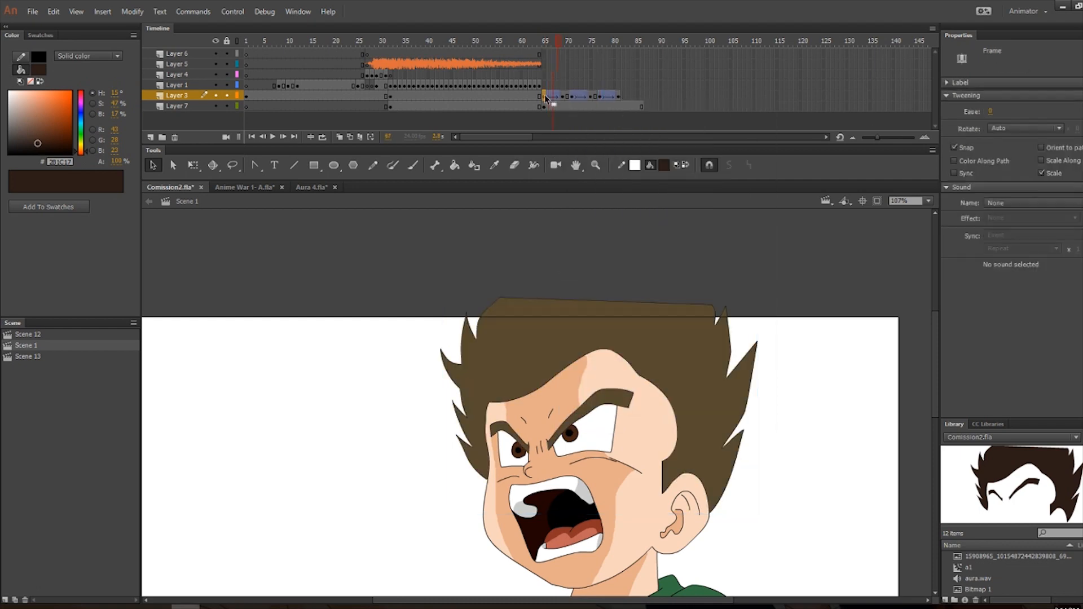
{"action": "left_click", "coordinate": [594, 96]}
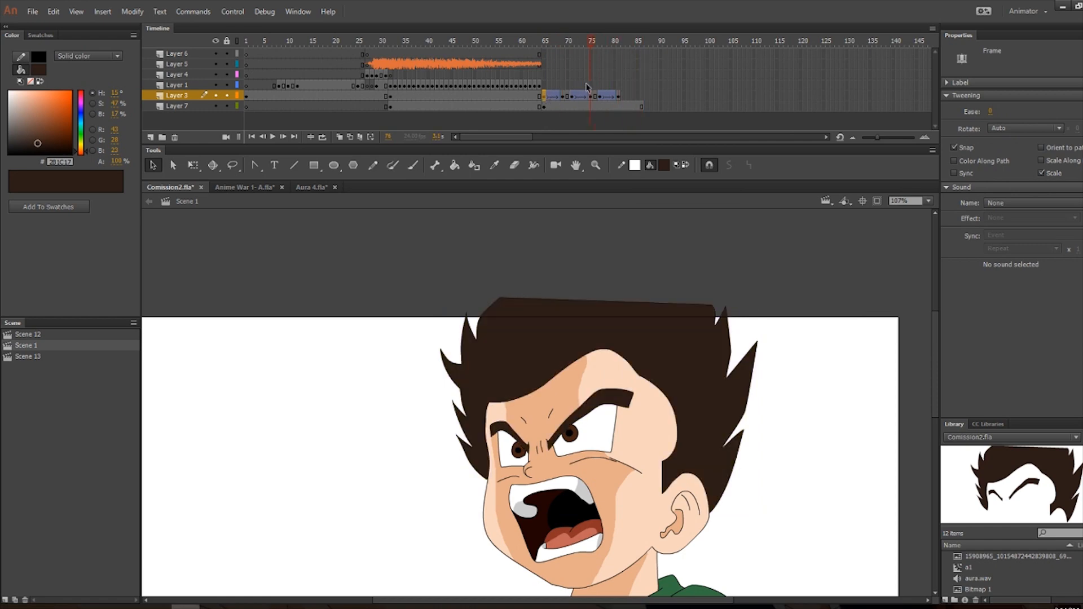
{"action": "key", "text": "Return"}
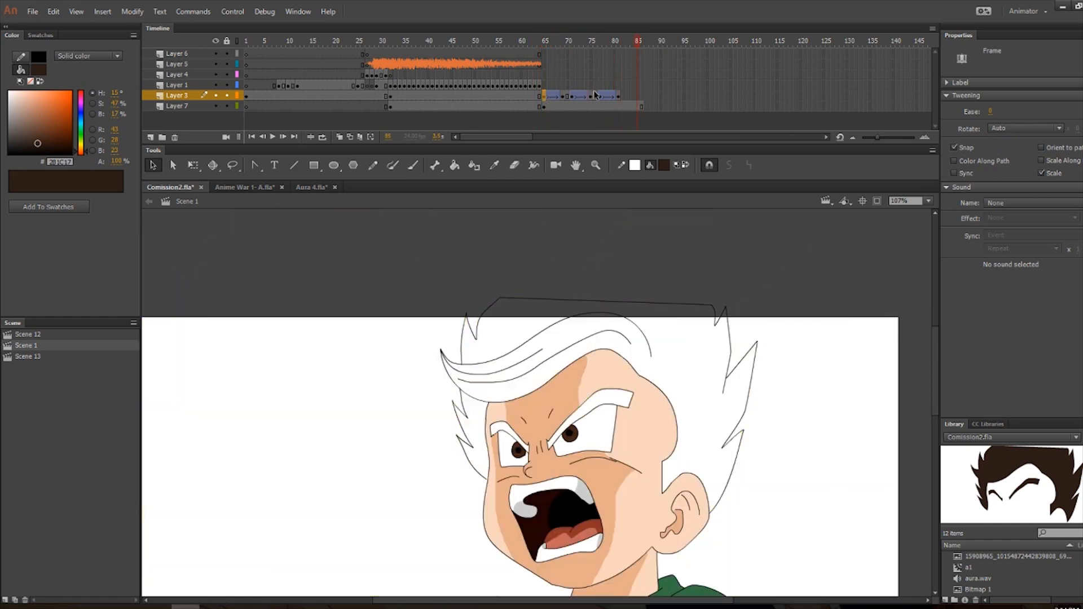
{"action": "key", "text": "comma"}
{"action": "key", "text": "comma"}
{"action": "key", "text": "comma"}
{"action": "key", "text": "comma"}
{"action": "key", "text": "comma"}
{"action": "key", "text": "comma"}
{"action": "key", "text": "comma"}
{"action": "key", "text": "comma"}
{"action": "key", "text": "comma"}
{"action": "key", "text": "comma"}
{"action": "key", "text": "comma"}
{"action": "key", "text": "comma"}
{"action": "key", "text": "comma"}
{"action": "key", "text": "comma"}
{"action": "key", "text": "comma"}
{"action": "key", "text": "comma"}
{"action": "key", "text": "comma"}
{"action": "key", "text": "period"}
{"action": "key", "text": "period"}
{"action": "key", "text": "period"}
{"action": "key", "text": "period"}
{"action": "key", "text": "period"}
{"action": "key", "text": "period"}
{"action": "key", "text": "period"}
{"action": "key", "text": "period"}
{"action": "key", "text": "period"}
{"action": "key", "text": "period"}
{"action": "key", "text": "period"}
{"action": "key", "text": "period"}
{"action": "key", "text": "period"}
{"action": "key", "text": "period"}
{"action": "key", "text": "period"}
{"action": "key", "text": "period"}
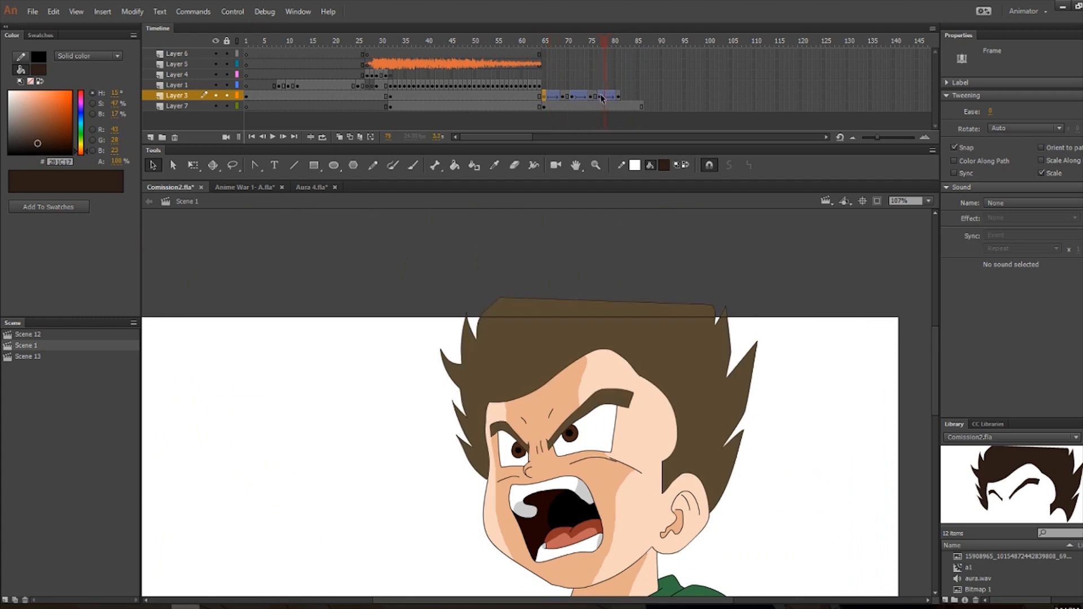
Raise the tint of the hair to 100 at frames 69 and 71 of Layer 3.
{"action": "left_click", "coordinate": [544, 96]}
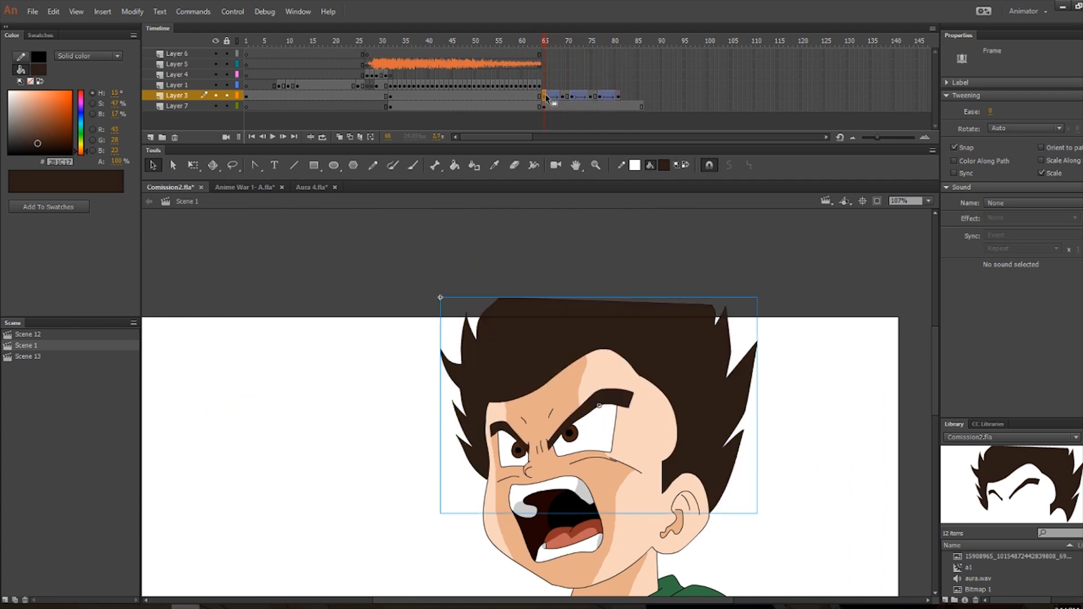
{"action": "left_click", "coordinate": [575, 326]}
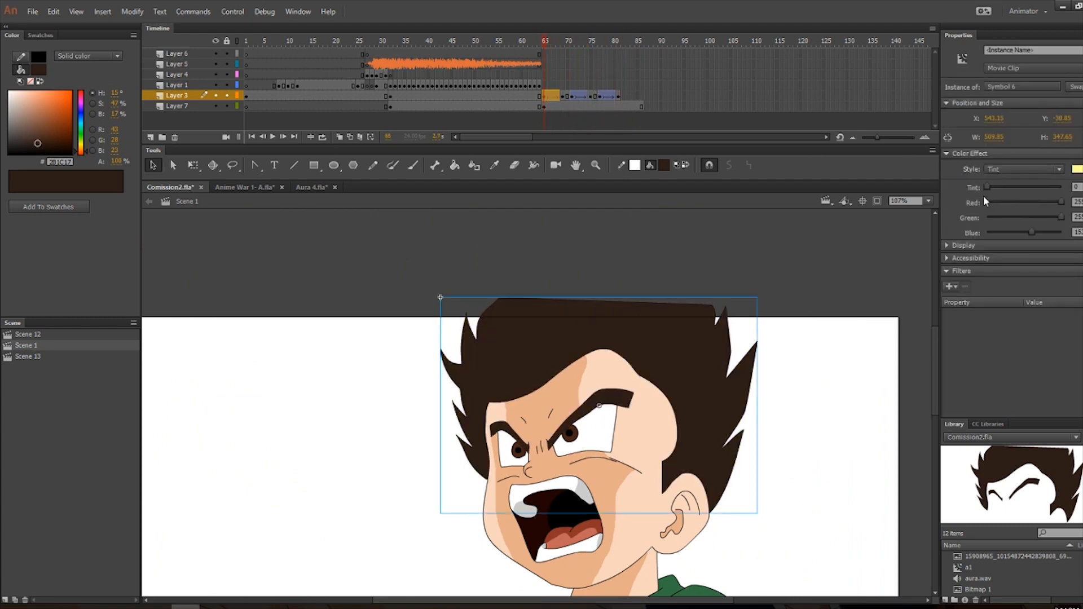
{"action": "left_click", "coordinate": [564, 97]}
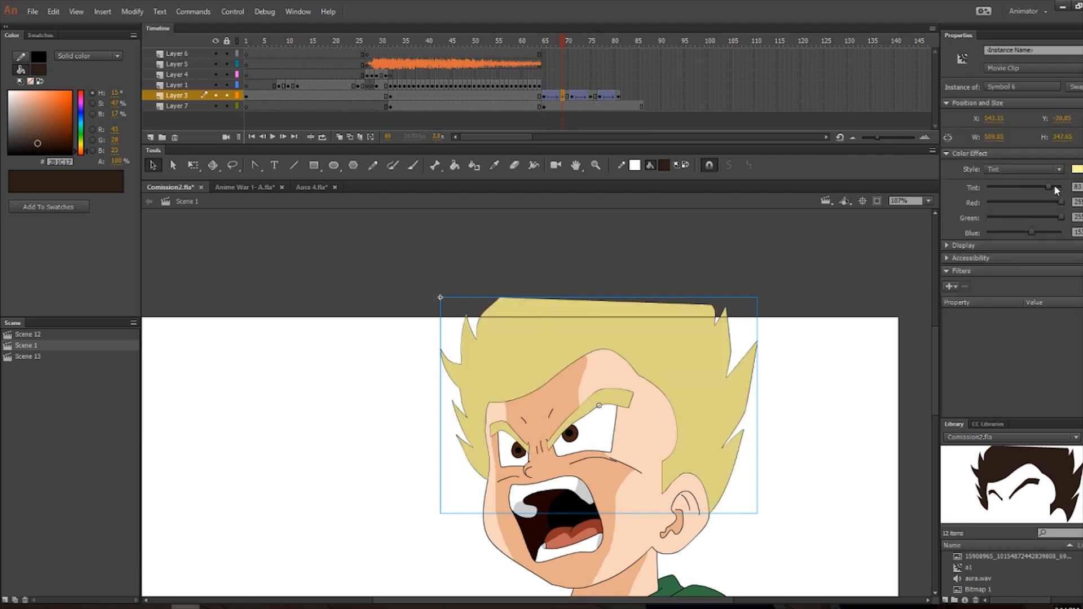
{"action": "left_click_drag", "start_coordinate": [1057, 187], "coordinate": [1064, 187]}
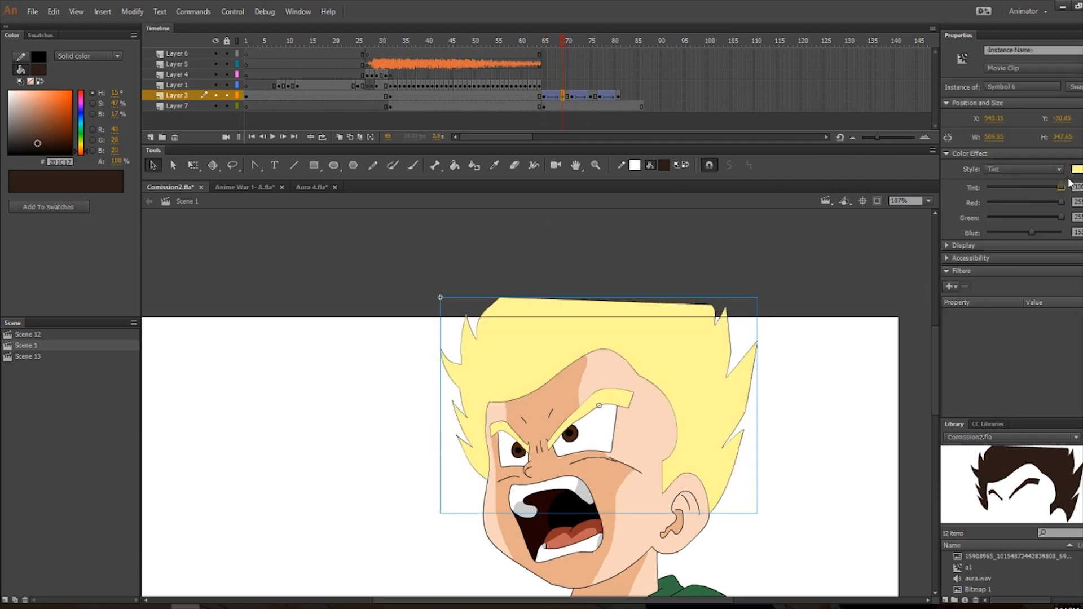
{"action": "left_click", "coordinate": [572, 95]}
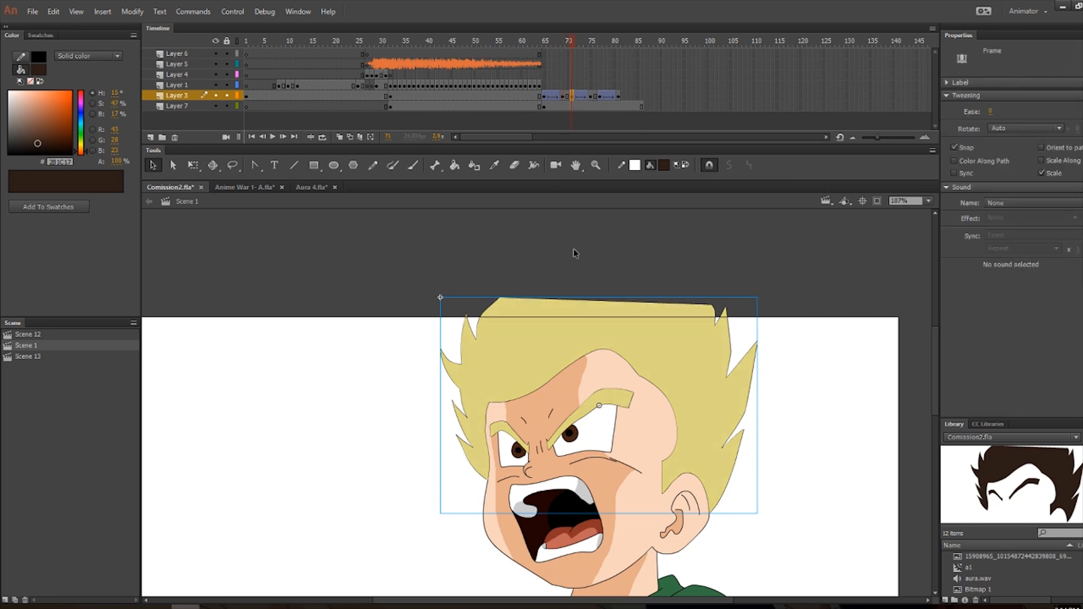
{"action": "left_click", "coordinate": [576, 232]}
{"action": "left_click", "coordinate": [550, 324]}
{"action": "left_click_drag", "start_coordinate": [1049, 188], "coordinate": [1064, 188]}
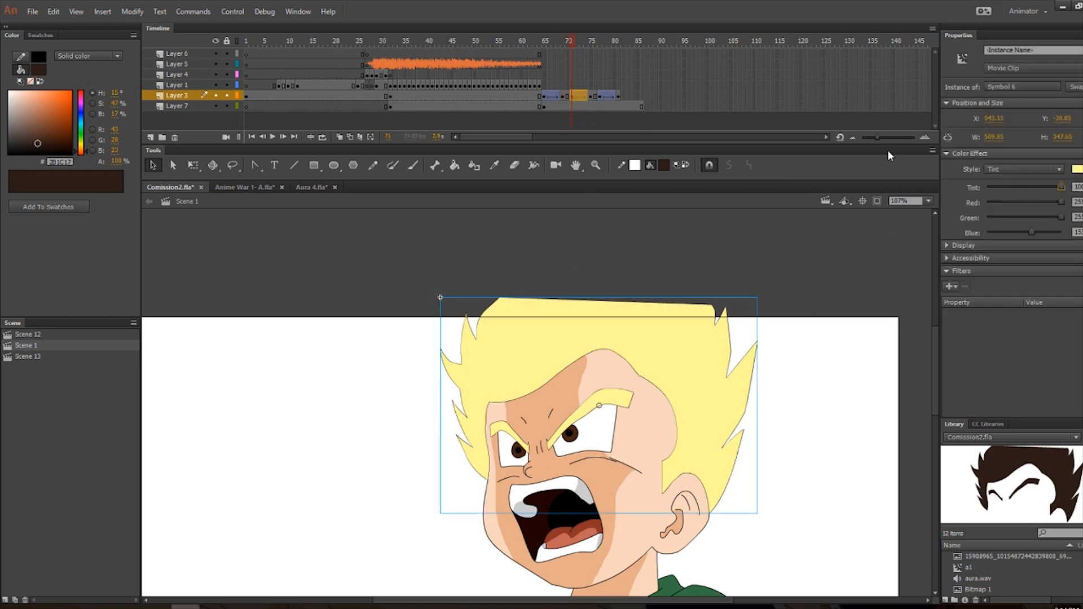
Raise the tint of the hair at frame 81 to its maximum.
{"action": "left_click", "coordinate": [601, 97]}
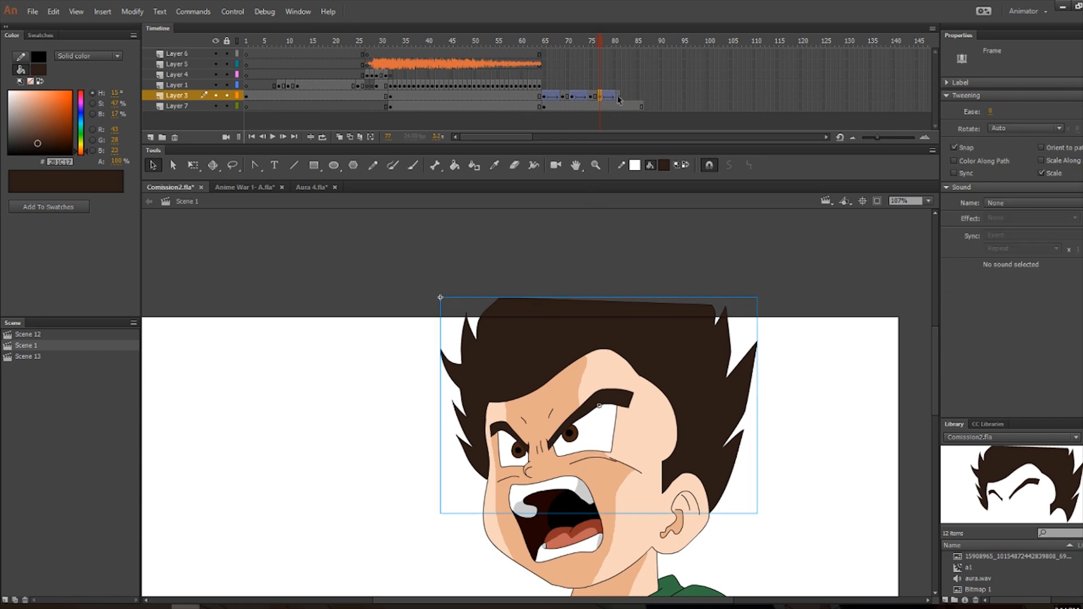
{"action": "left_click", "coordinate": [618, 97]}
{"action": "left_click", "coordinate": [592, 332]}
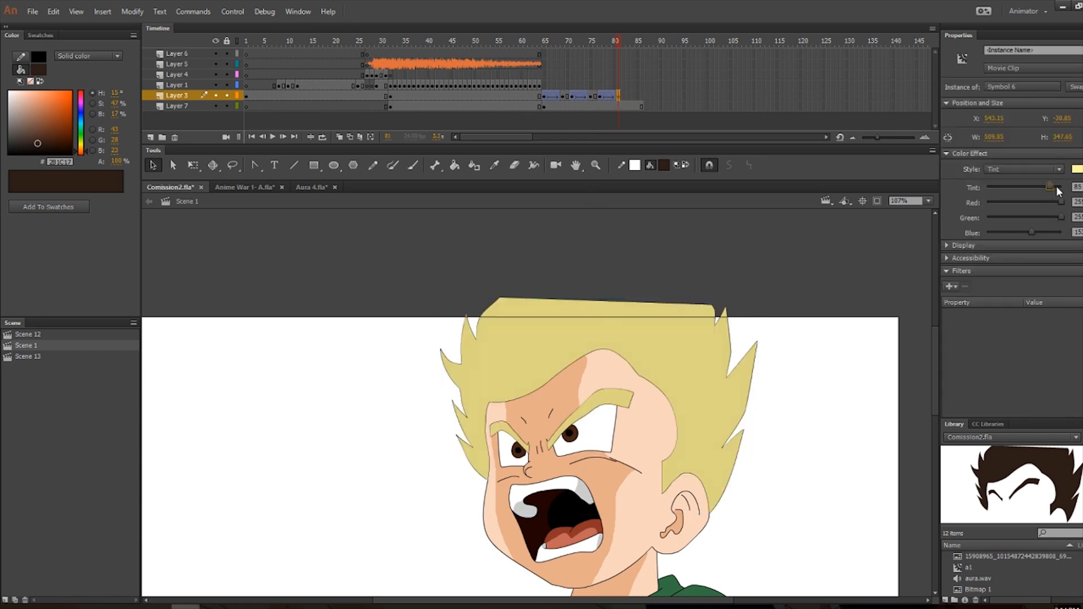
{"action": "left_click_drag", "start_coordinate": [1048, 190], "coordinate": [1063, 188]}
Scrub back through the hair flicker to frame 65 to review the brighter yellow.
{"action": "left_click", "coordinate": [594, 134]}
{"action": "left_click", "coordinate": [601, 97]}
{"action": "left_click", "coordinate": [594, 97]}
{"action": "left_click", "coordinate": [585, 97]}
{"action": "left_click", "coordinate": [571, 97]}
{"action": "left_click", "coordinate": [565, 97]}
{"action": "left_click", "coordinate": [559, 97]}
{"action": "left_click", "coordinate": [554, 97]}
{"action": "left_click", "coordinate": [544, 97]}
{"action": "left_click", "coordinate": [627, 97]}
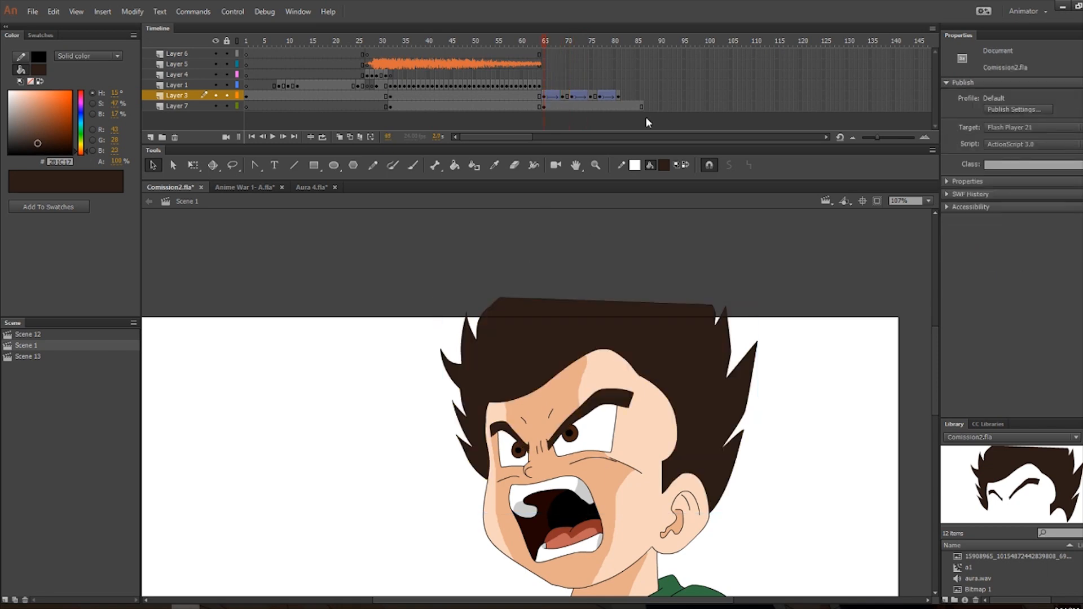
Find the white flash in Layer 4's keyframes and copy its full-stage white shape at frame 31.
{"action": "left_click", "coordinate": [507, 78]}
{"action": "left_click", "coordinate": [372, 77]}
{"action": "left_click", "coordinate": [369, 77]}
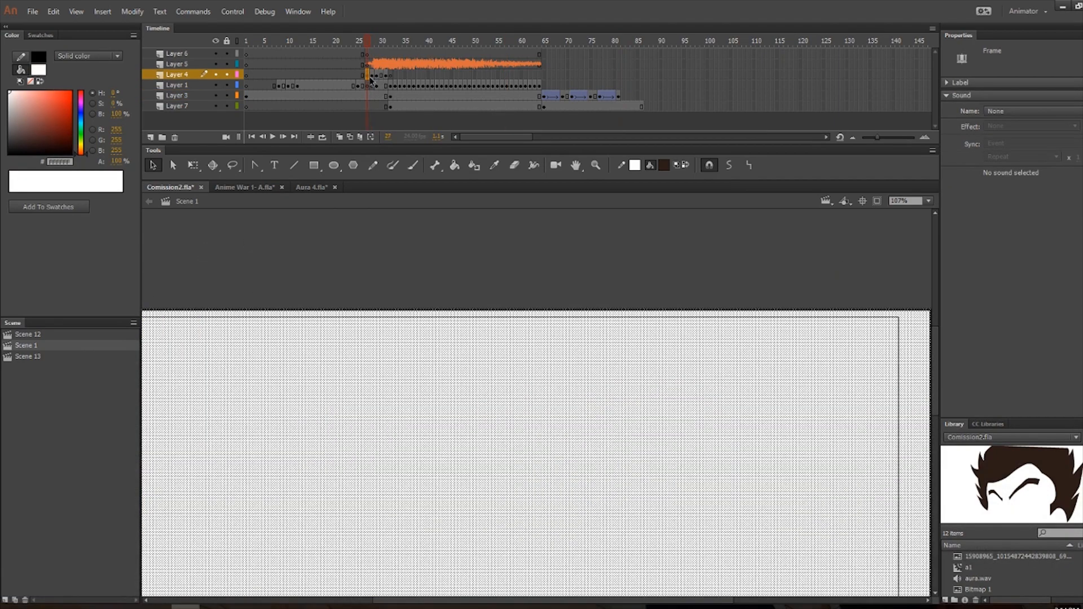
{"action": "left_click_drag", "start_coordinate": [373, 77], "coordinate": [381, 75]}
{"action": "left_click", "coordinate": [386, 75]}
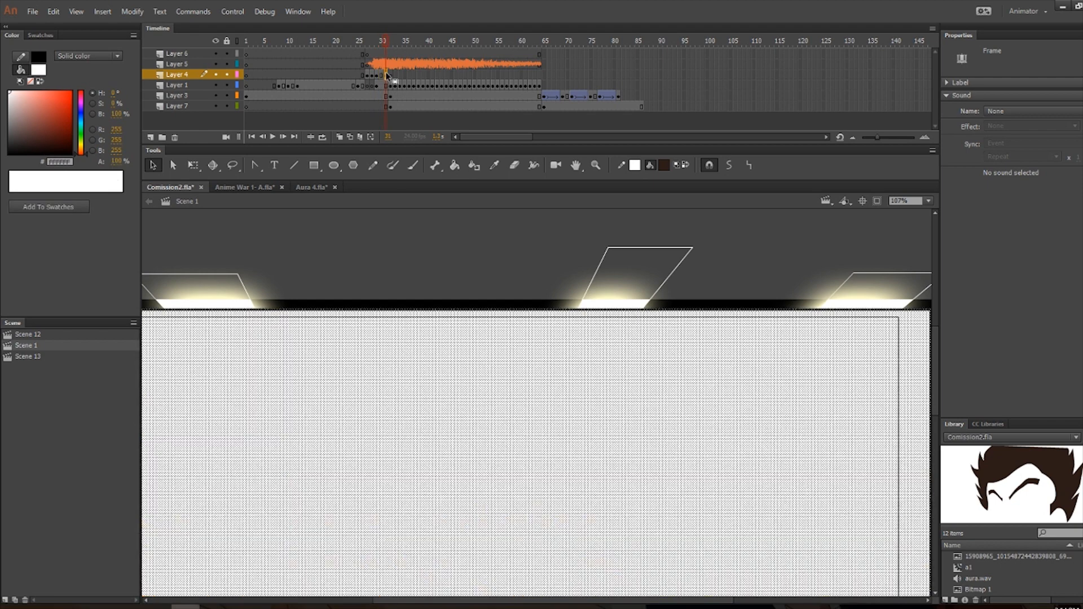
{"action": "left_click", "coordinate": [421, 216]}
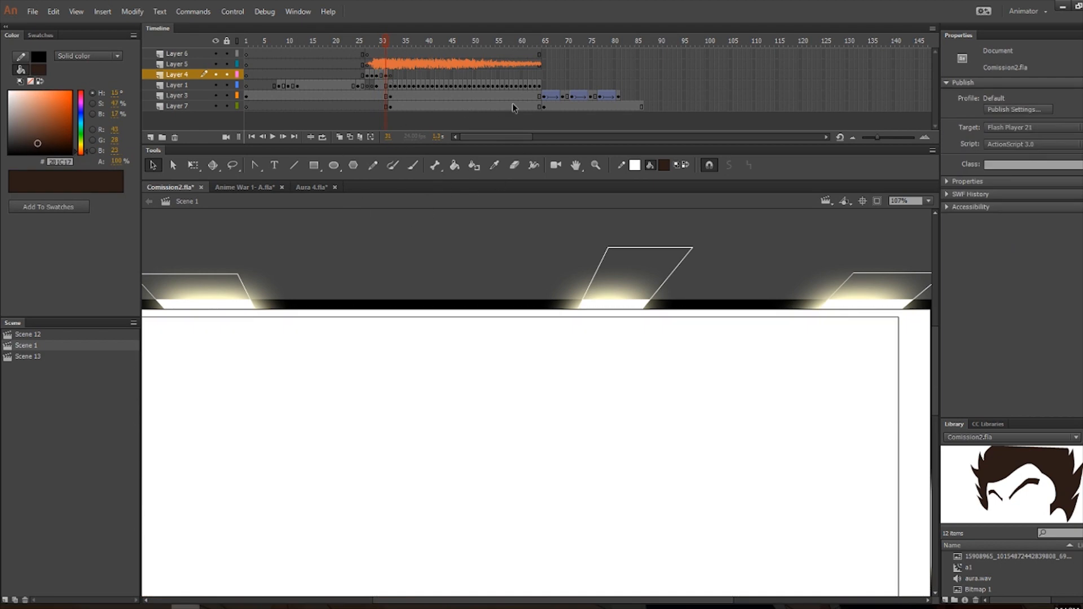
Insert a blank keyframe at frame 82 of Layer 3 and cancel the symbol conversion for a tween.
{"action": "left_click", "coordinate": [625, 96]}
{"action": "left_click", "coordinate": [503, 309]}
{"action": "key", "text": "F3"}
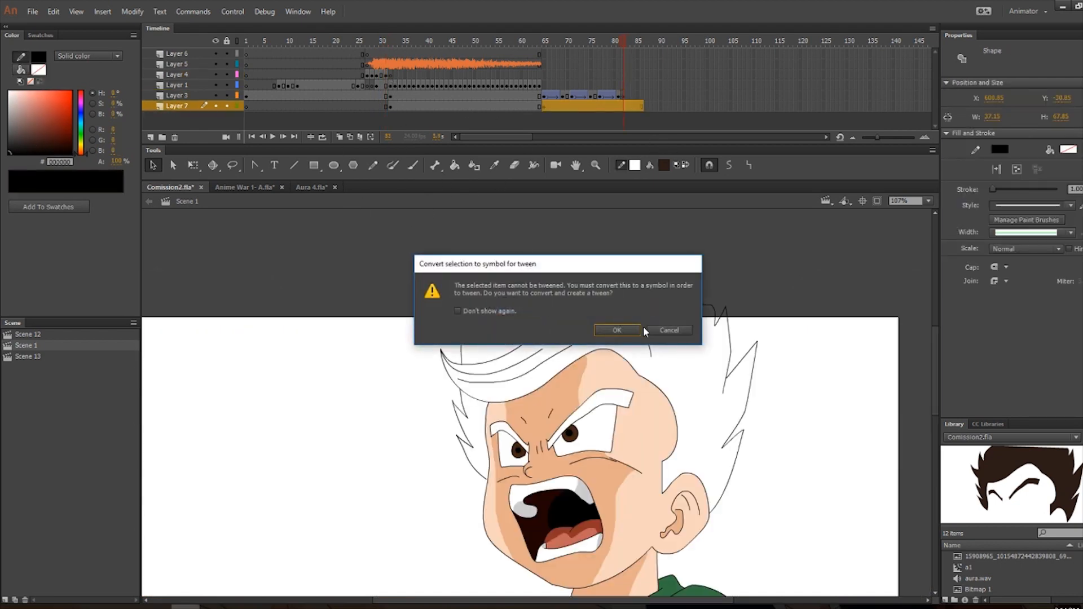
{"action": "left_click", "coordinate": [669, 330]}
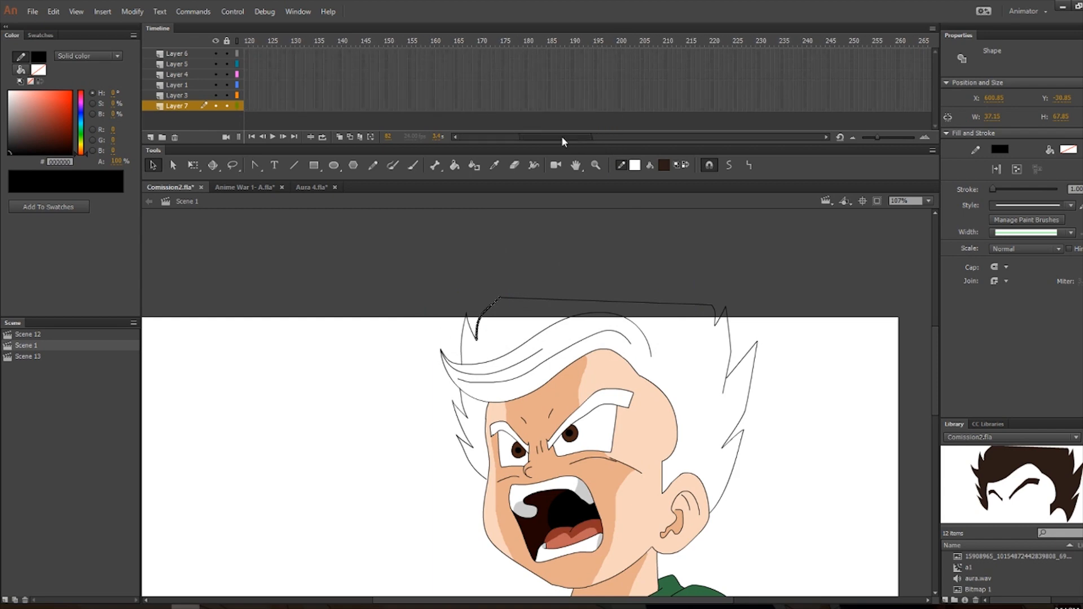
Paste the white flash shape in place at frame 82 of Layer 3.
{"action": "left_click", "coordinate": [566, 137]}
{"action": "left_click_drag", "start_coordinate": [520, 148], "coordinate": [509, 147]}
{"action": "left_click", "coordinate": [578, 126]}
{"action": "left_click", "coordinate": [608, 97]}
{"action": "right_click", "coordinate": [545, 246]}
{"action": "left_click", "coordinate": [603, 292]}
{"action": "scroll", "coordinate": [554, 271], "scroll_direction": "down", "scroll_amount": 5}
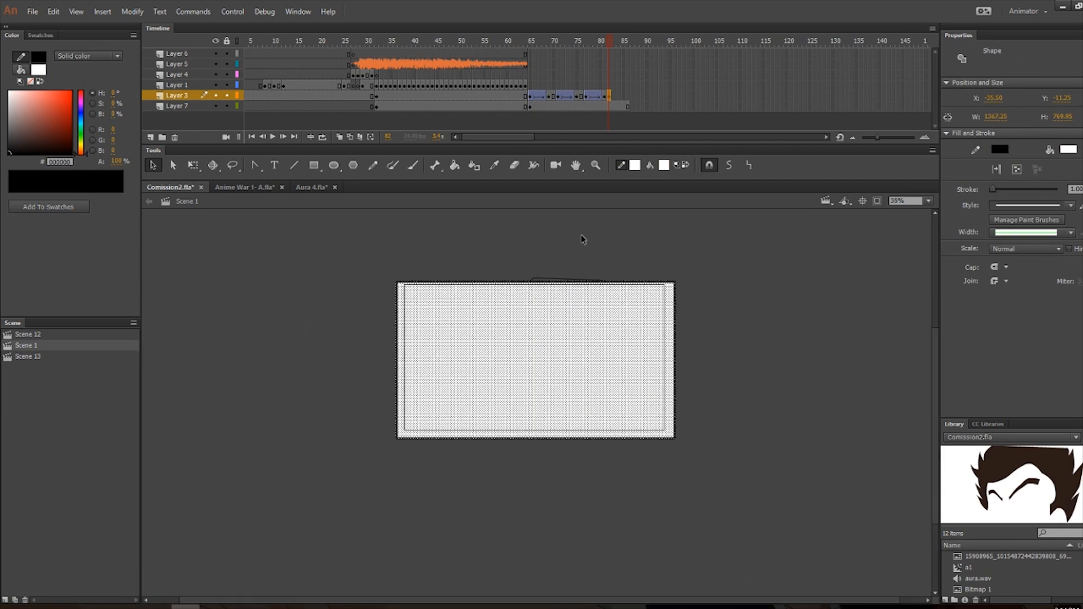
{"action": "left_click", "coordinate": [582, 235]}
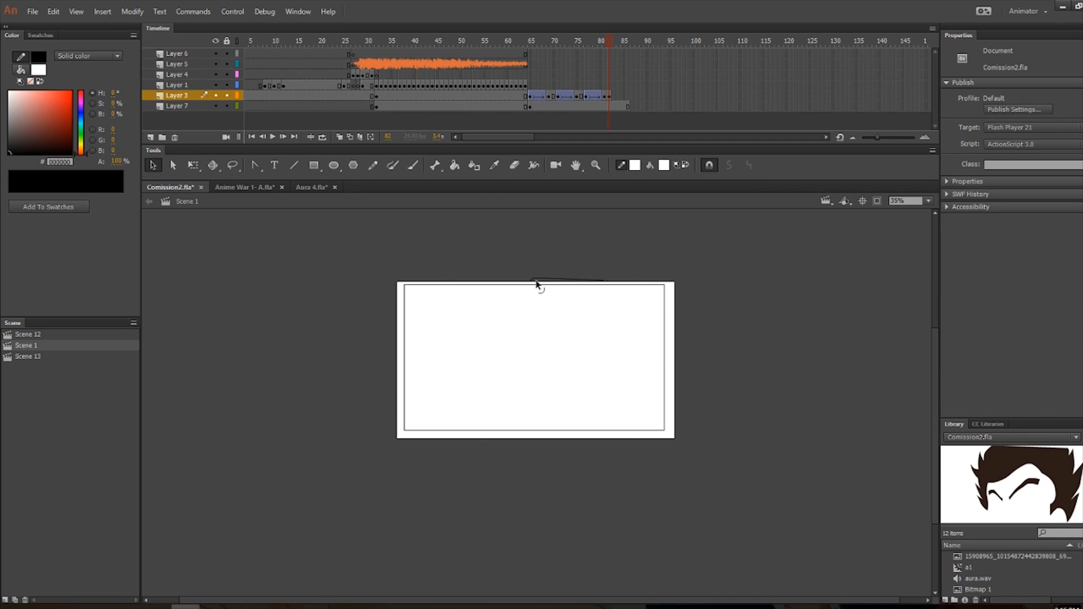
{"action": "scroll", "coordinate": [530, 236], "scroll_direction": "up", "scroll_amount": 2}
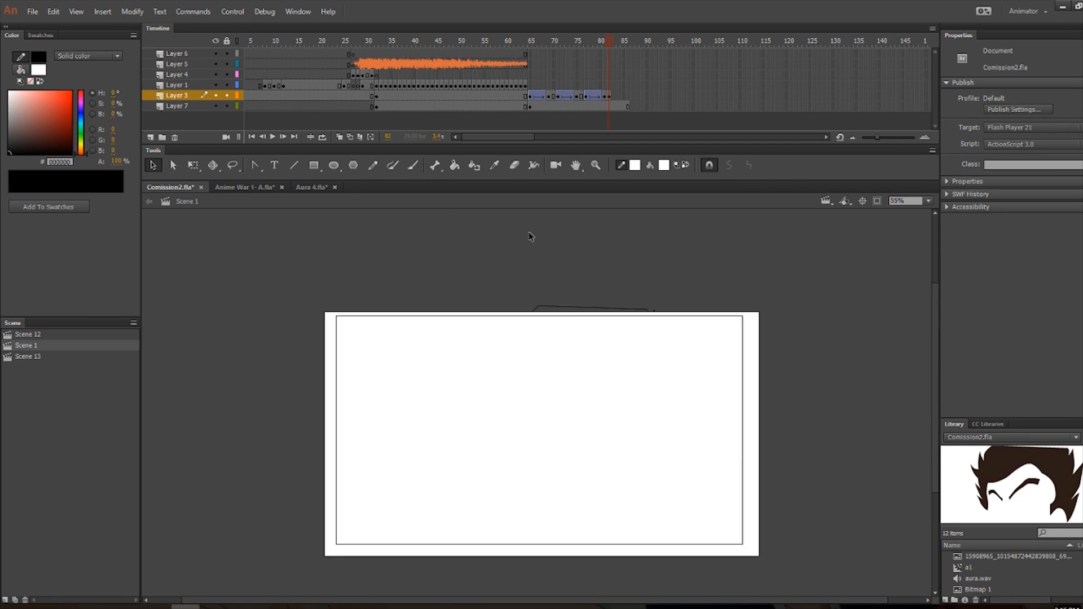
Examine the black-and-white impact drawing at frame 28 on Layer 4.
{"action": "left_click", "coordinate": [361, 75]}
{"action": "left_click", "coordinate": [358, 75]}
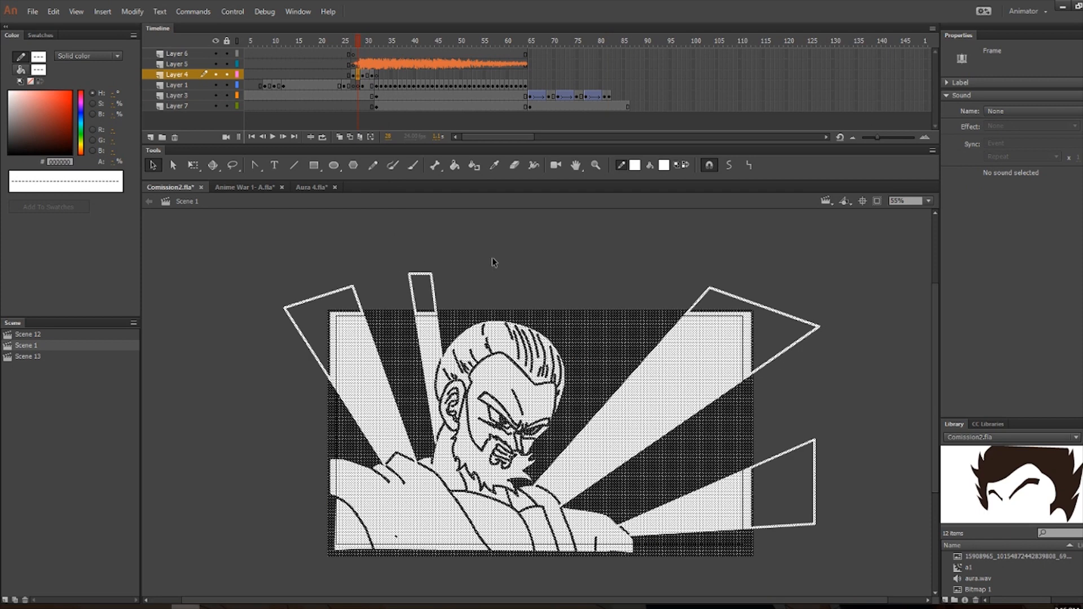
{"action": "left_click", "coordinate": [471, 247]}
{"action": "left_click", "coordinate": [609, 106]}
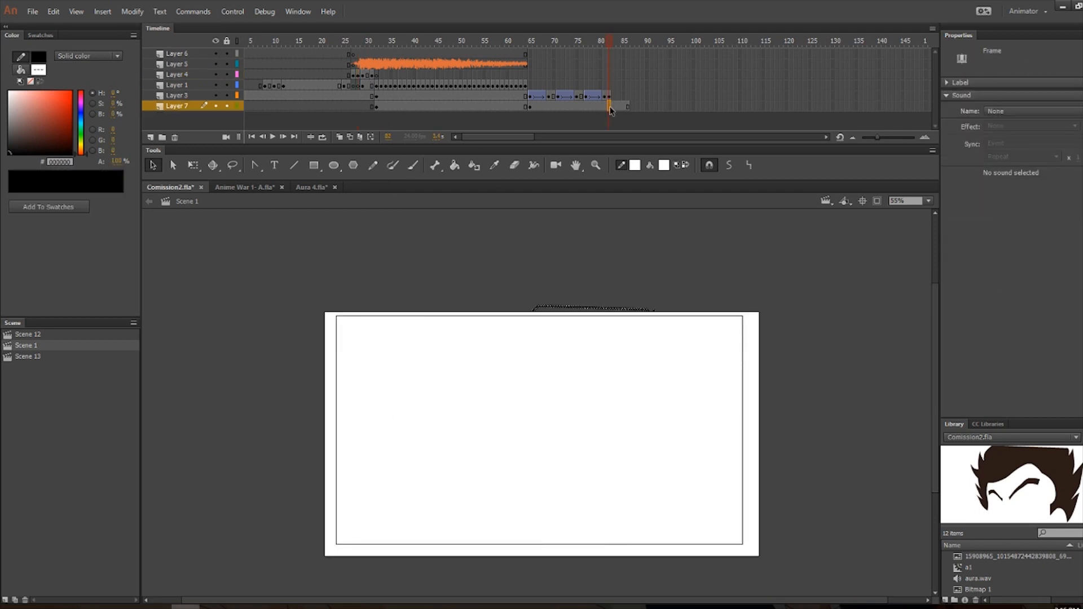
Paste the coloured character in place on frame 83 of Layer 3 and hide Layer 7.
{"action": "left_click", "coordinate": [613, 97]}
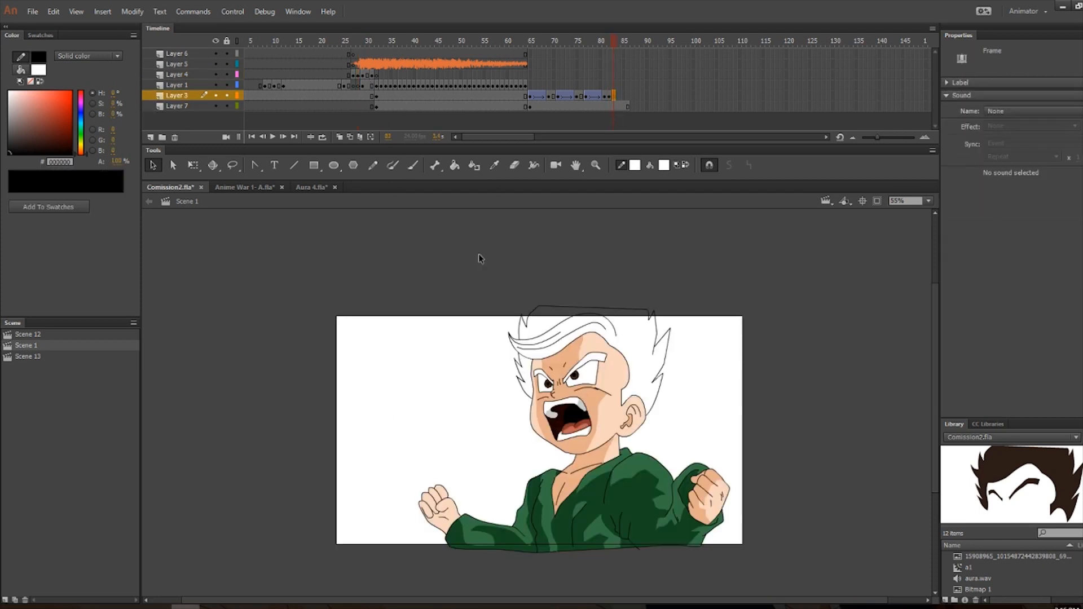
{"action": "right_click", "coordinate": [454, 266]}
{"action": "left_click", "coordinate": [496, 312]}
{"action": "left_click", "coordinate": [215, 106]}
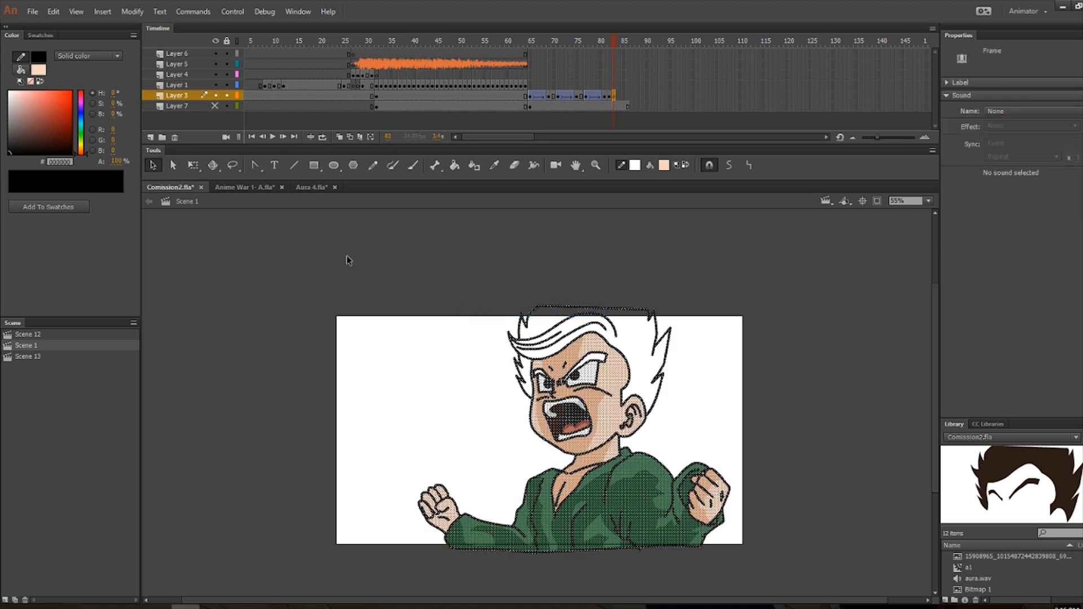
{"action": "left_click", "coordinate": [432, 258]}
Select the whole character on frame 83 and change all its fills to white.
{"action": "scroll", "coordinate": [567, 373], "scroll_direction": "up", "scroll_amount": 1}
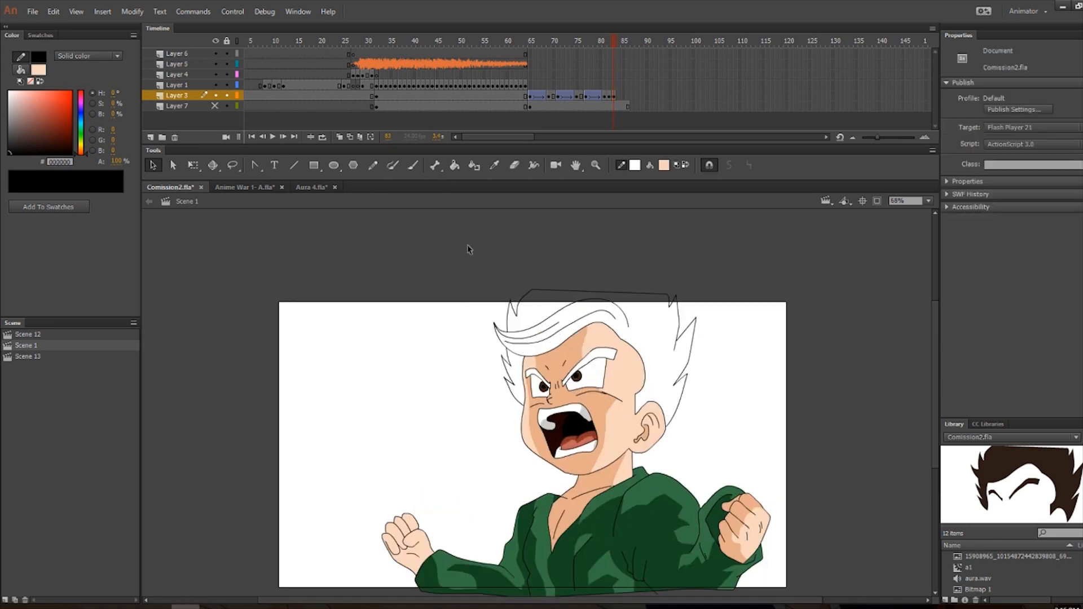
{"action": "left_click_drag", "start_coordinate": [308, 258], "coordinate": [929, 598]}
{"action": "left_click", "coordinate": [665, 166]}
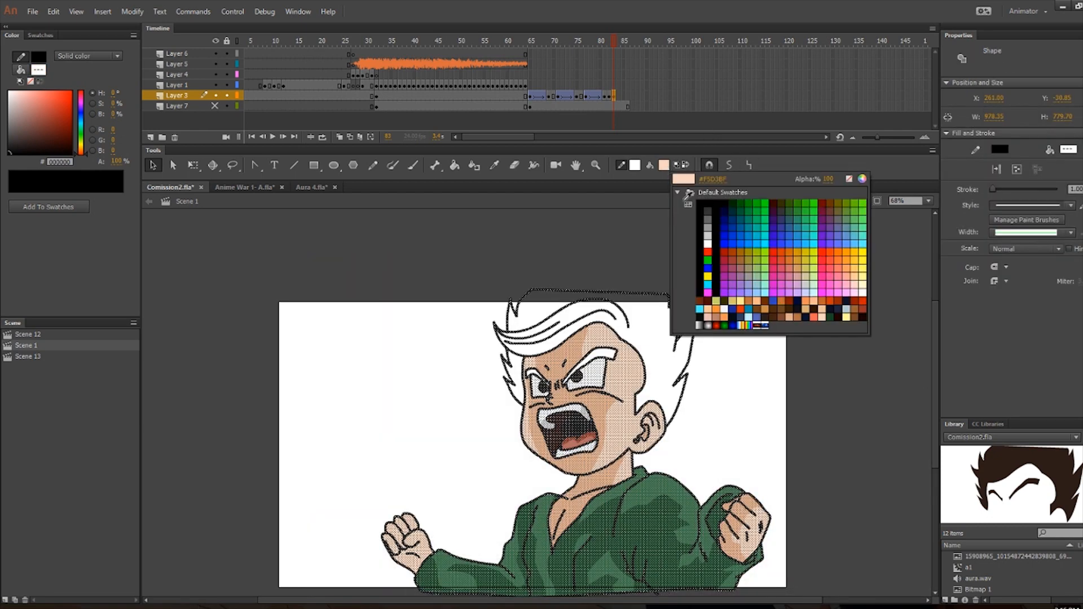
{"action": "left_click", "coordinate": [700, 238]}
{"action": "left_click", "coordinate": [749, 285]}
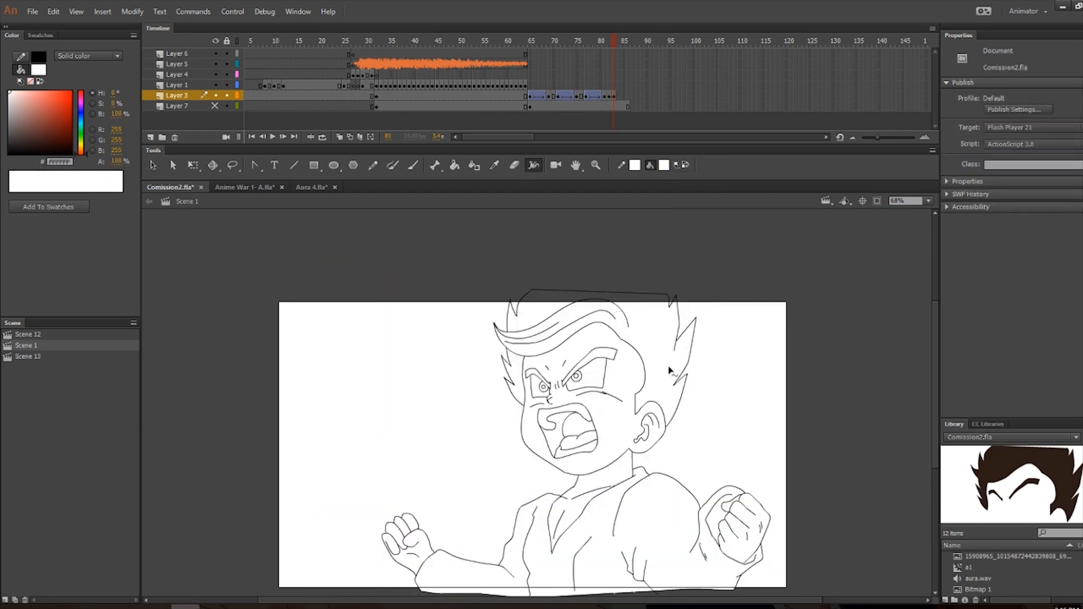
Fill the character's unpainted hair and eyebrows with white using the Paint Bucket.
{"action": "key", "text": "k"}
{"action": "key", "text": "v"}
{"action": "left_click_drag", "start_coordinate": [320, 236], "coordinate": [812, 501]}
{"action": "key", "text": "k"}
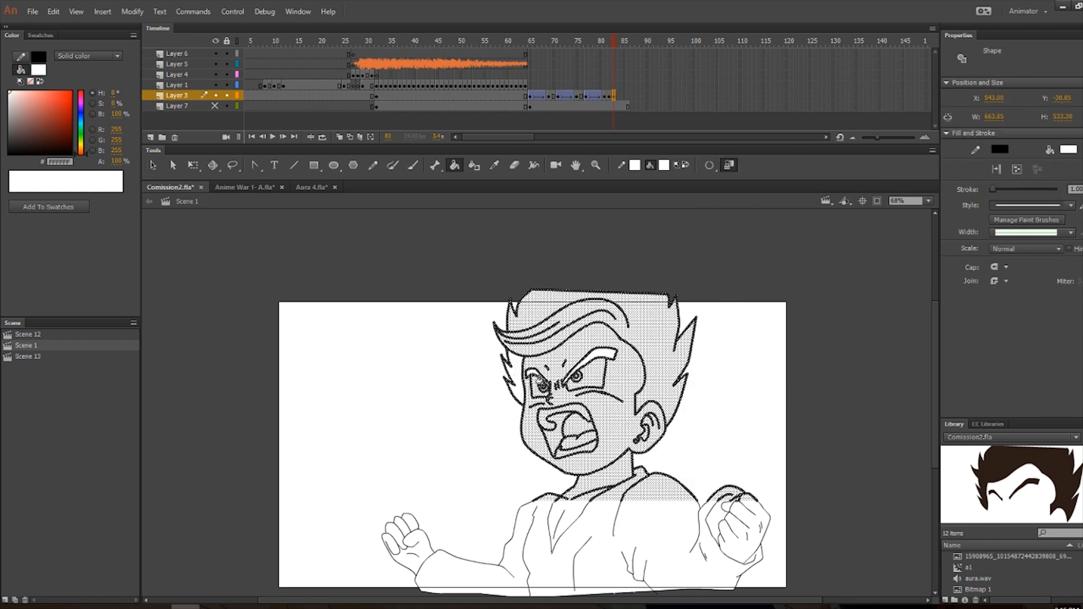
{"action": "key", "text": "v"}
{"action": "left_click", "coordinate": [718, 367]}
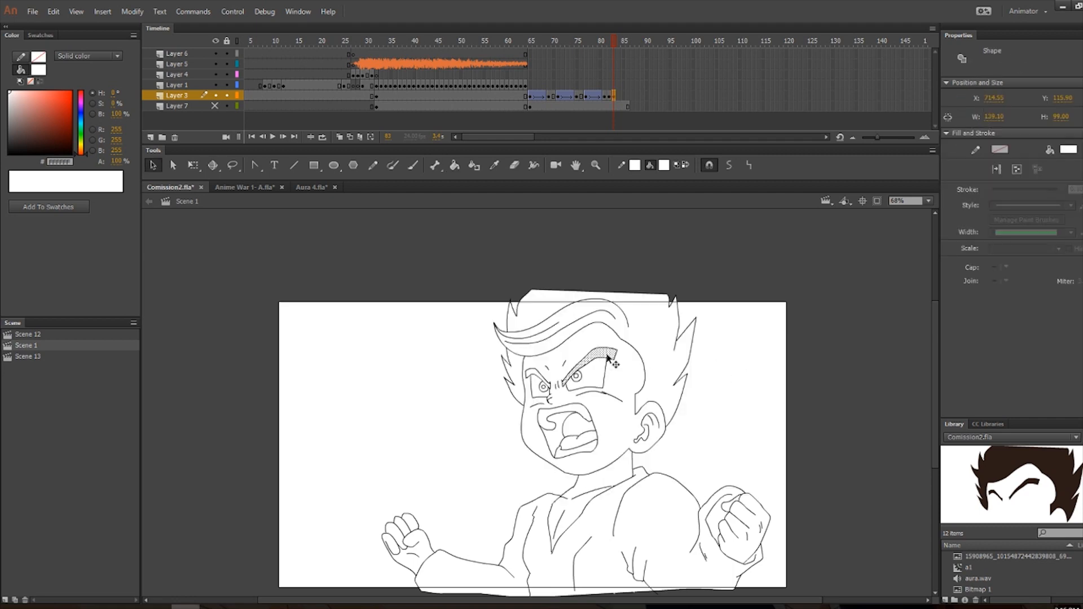
Fill the spiky hair section beside the character's left-facing cheek with white.
{"action": "scroll", "coordinate": [525, 371], "scroll_direction": "down", "scroll_amount": 1}
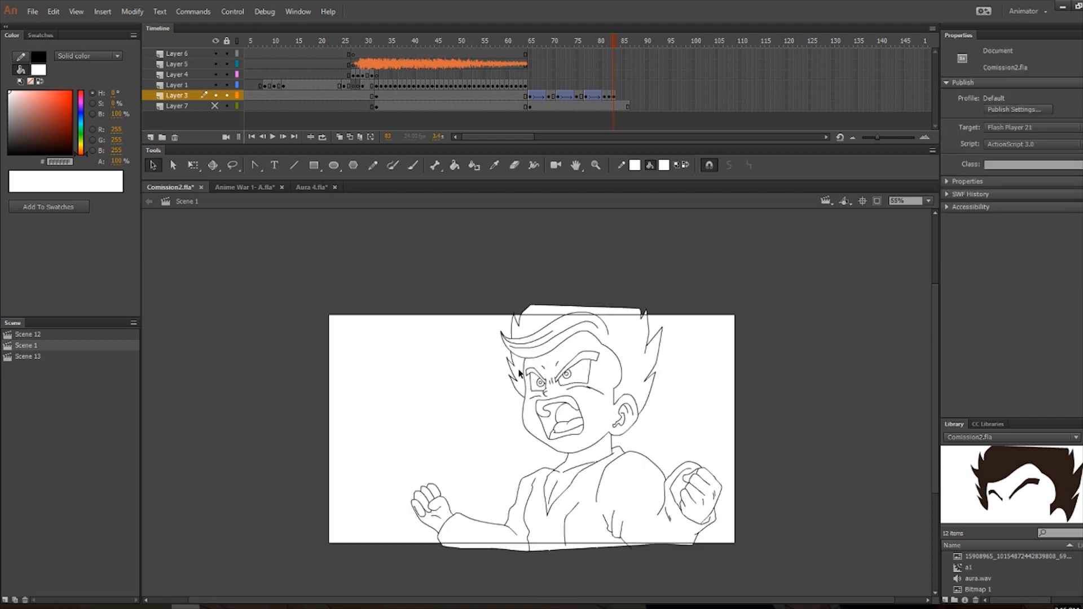
{"action": "scroll", "coordinate": [519, 372], "scroll_direction": "up", "scroll_amount": 6}
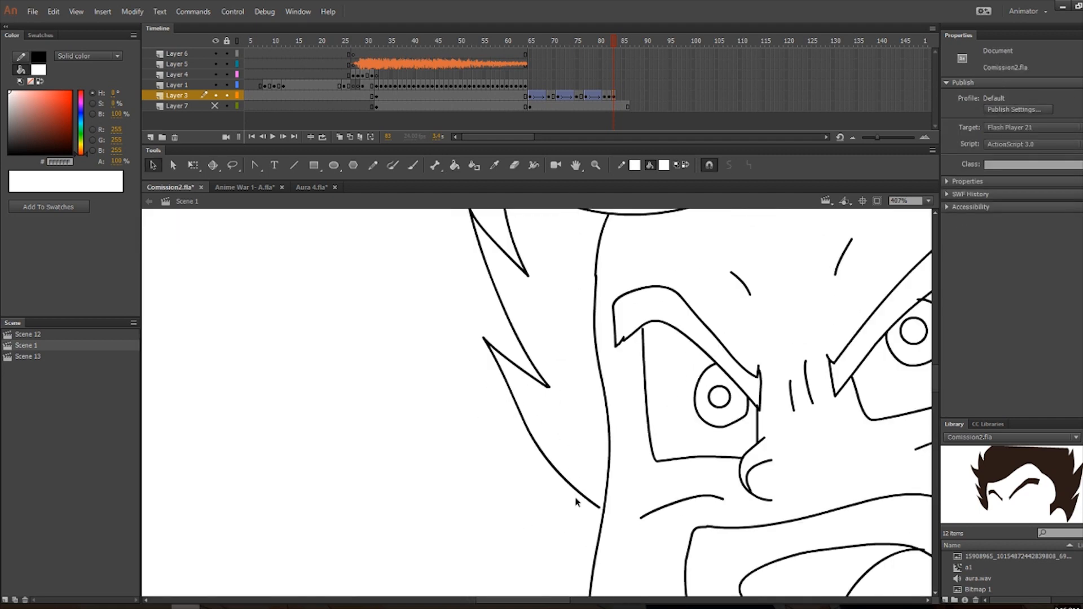
{"action": "key", "text": "k"}
{"action": "key", "text": "v"}
{"action": "left_click", "coordinate": [563, 425]}
{"action": "scroll", "coordinate": [564, 427], "scroll_direction": "down", "scroll_amount": 3}
{"action": "scroll", "coordinate": [485, 383], "scroll_direction": "down", "scroll_amount": 7}
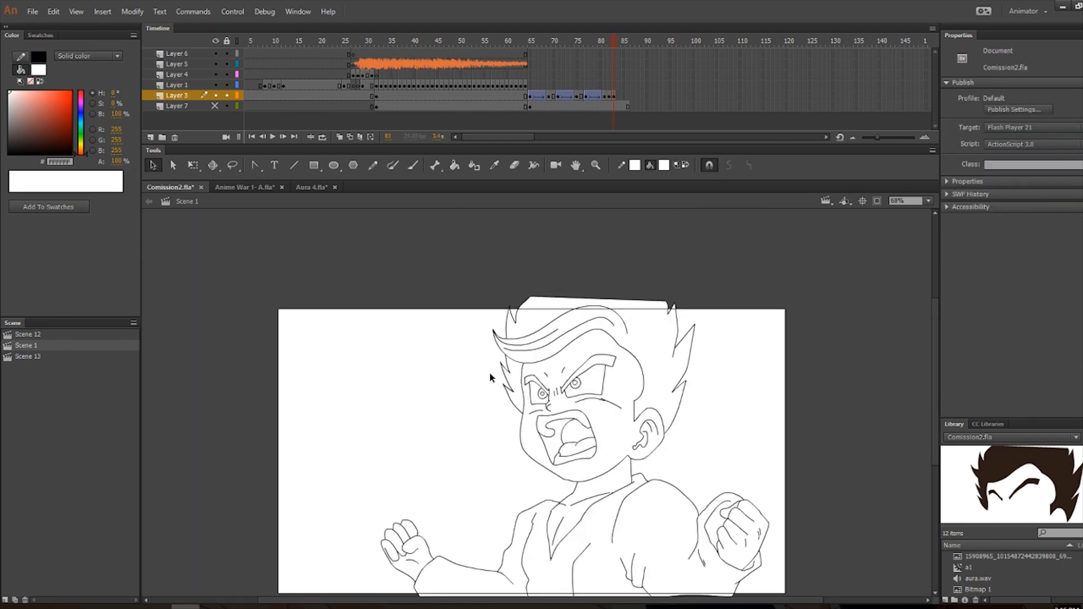
Draw a black rectangle covering the whole stage on frame 83 of Layer 7, with that layer shown again.
{"action": "left_click", "coordinate": [616, 106]}
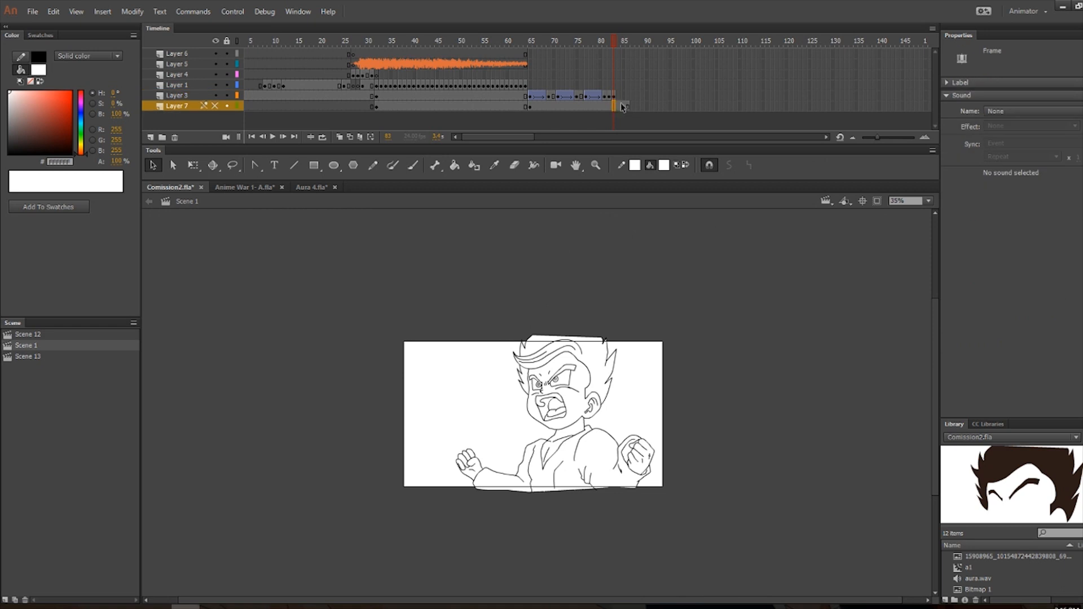
{"action": "left_click", "coordinate": [313, 165]}
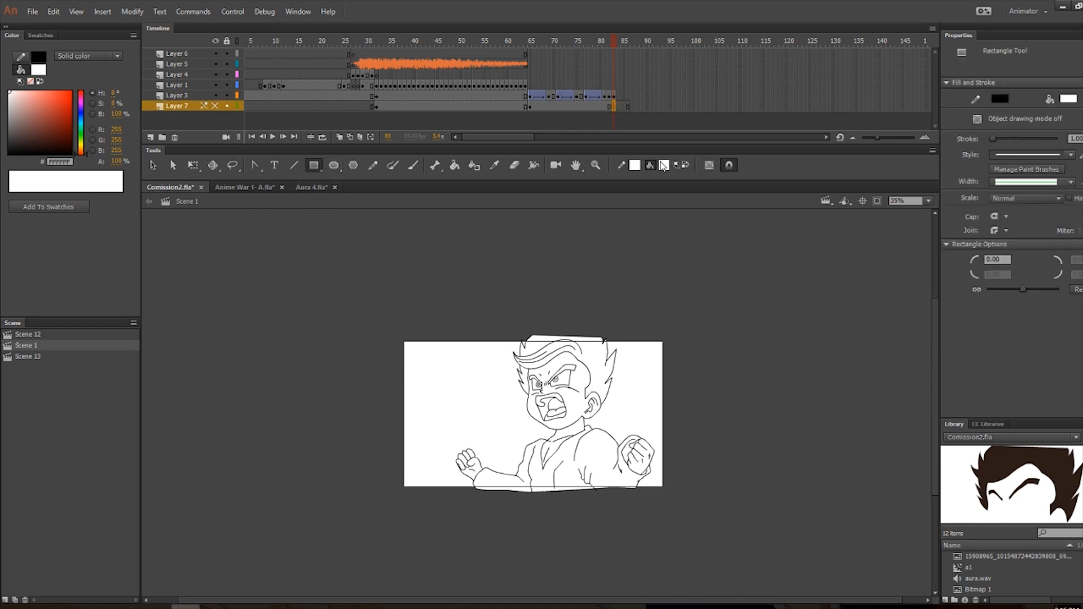
{"action": "left_click", "coordinate": [664, 165]}
{"action": "left_click", "coordinate": [705, 230]}
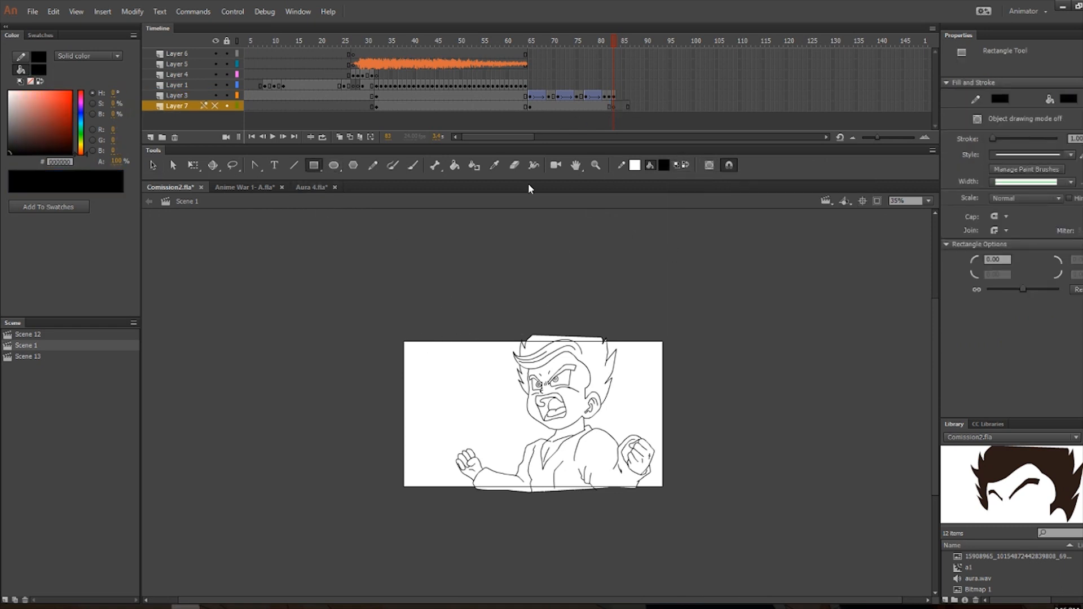
{"action": "left_click", "coordinate": [227, 114]}
{"action": "left_click_drag", "start_coordinate": [391, 337], "coordinate": [671, 493]}
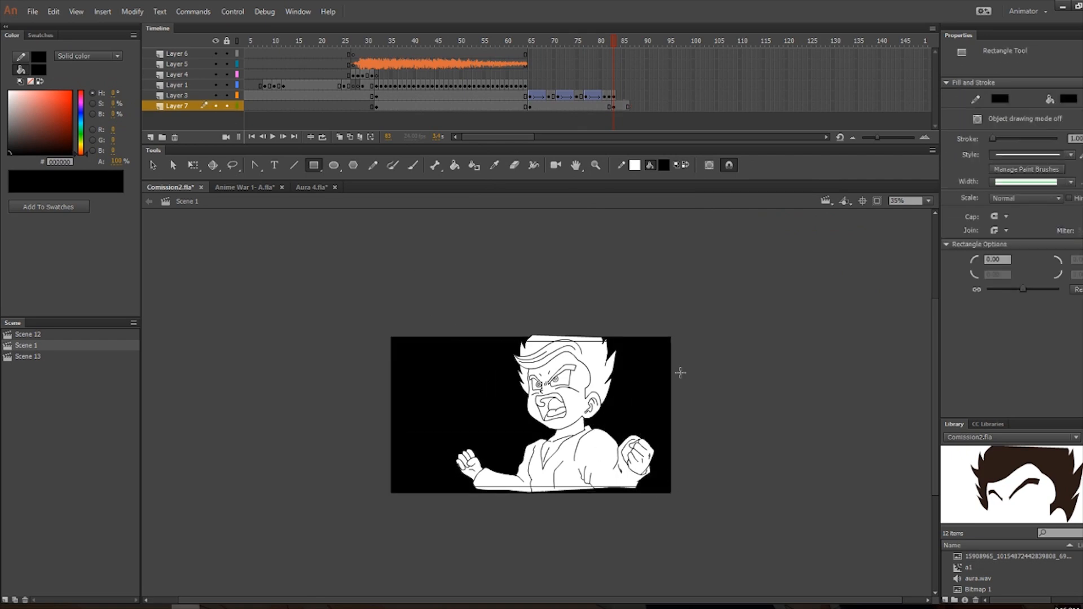
Insert a blank keyframe at frame 84 of Layer 7.
{"action": "left_click", "coordinate": [619, 107]}
{"action": "key", "text": "F7"}
{"action": "left_click", "coordinate": [613, 96]}
{"action": "key", "text": "v"}
{"action": "left_click", "coordinate": [610, 107]}
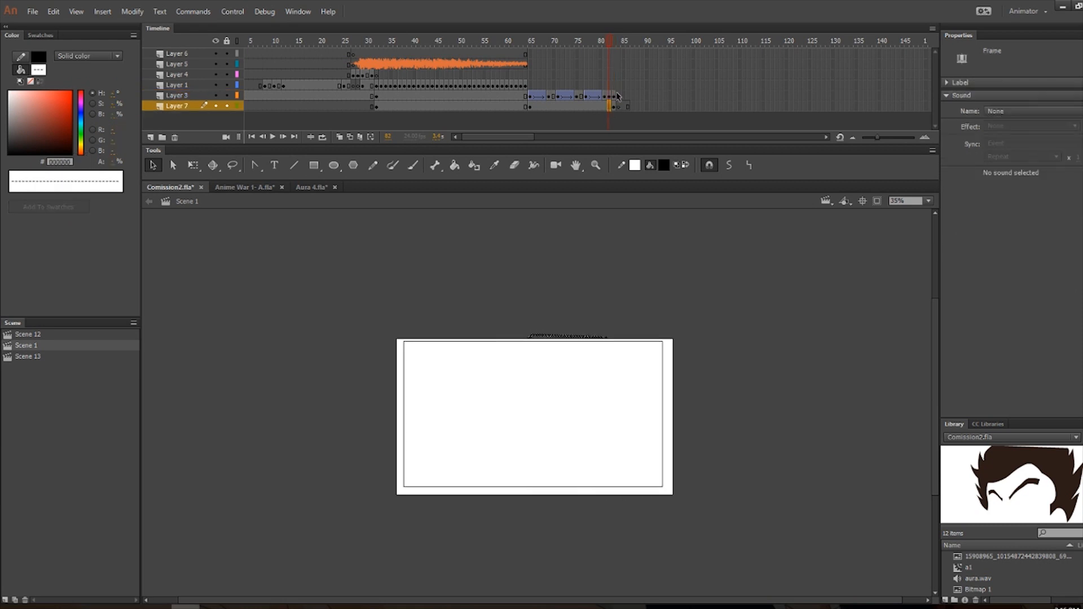
Paste the coloured character in place on frame 84 of Layer 3.
{"action": "left_click", "coordinate": [617, 96]}
{"action": "right_click", "coordinate": [511, 244]}
{"action": "left_click", "coordinate": [566, 288]}
{"action": "left_click", "coordinate": [576, 284]}
{"action": "scroll", "coordinate": [557, 387], "scroll_direction": "up", "scroll_amount": 3}
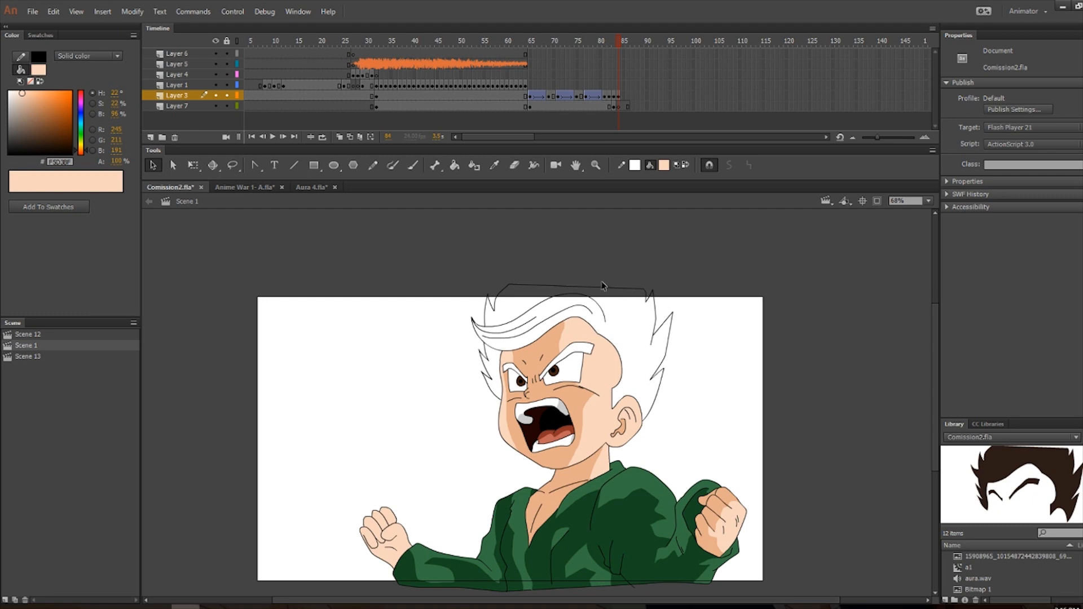
Fill the character's unpainted hair and eyebrows on frame 84 with white.
{"action": "key", "text": "k"}
{"action": "left_click", "coordinate": [666, 168]}
{"action": "left_click", "coordinate": [697, 276]}
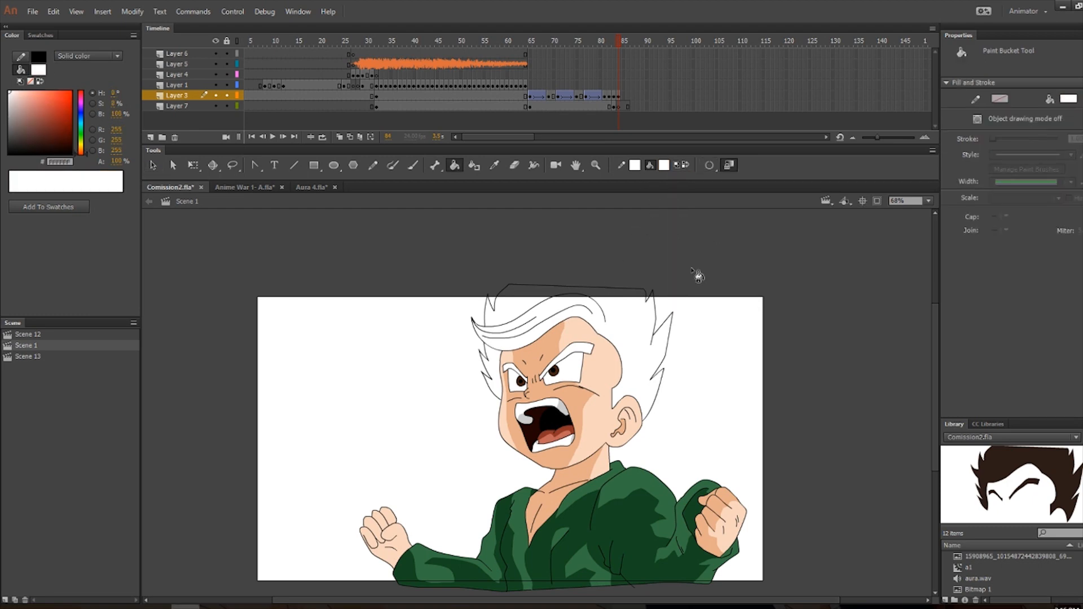
{"action": "left_click", "coordinate": [628, 337]}
{"action": "scroll", "coordinate": [496, 379], "scroll_direction": "up", "scroll_amount": 4}
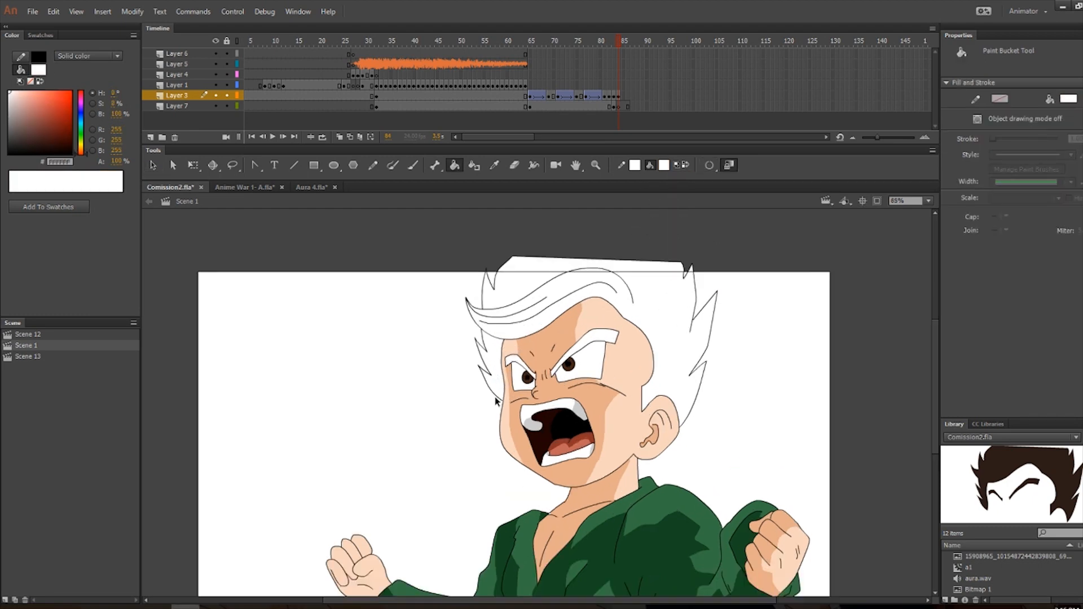
{"action": "key", "text": "v"}
{"action": "key", "text": "k"}
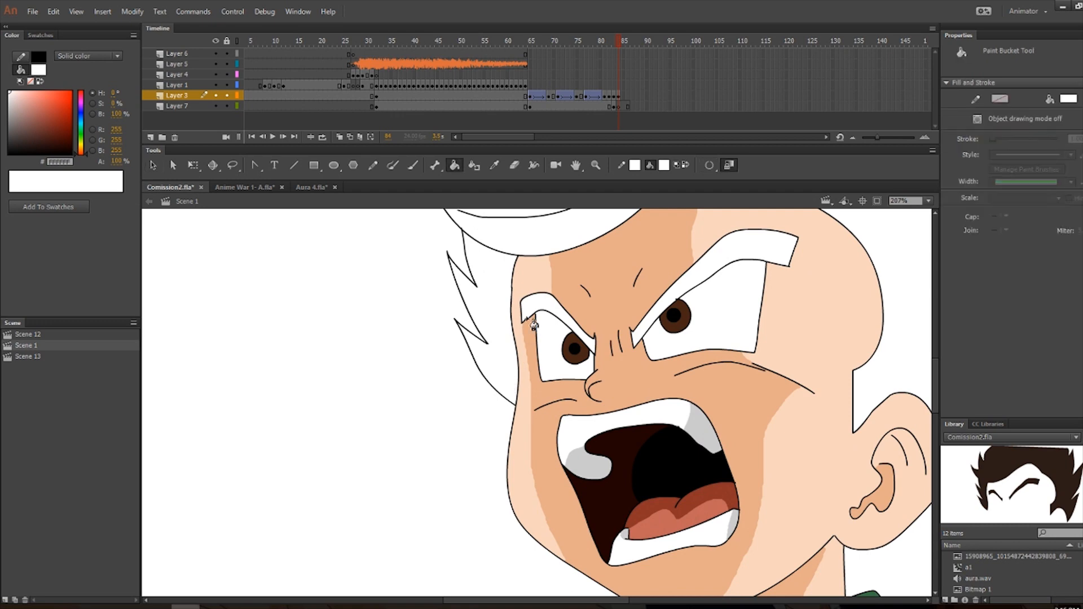
{"action": "scroll", "coordinate": [670, 306], "scroll_direction": "down", "scroll_amount": 3}
{"action": "key", "text": "v"}
{"action": "scroll", "coordinate": [744, 481], "scroll_direction": "down", "scroll_amount": 2}
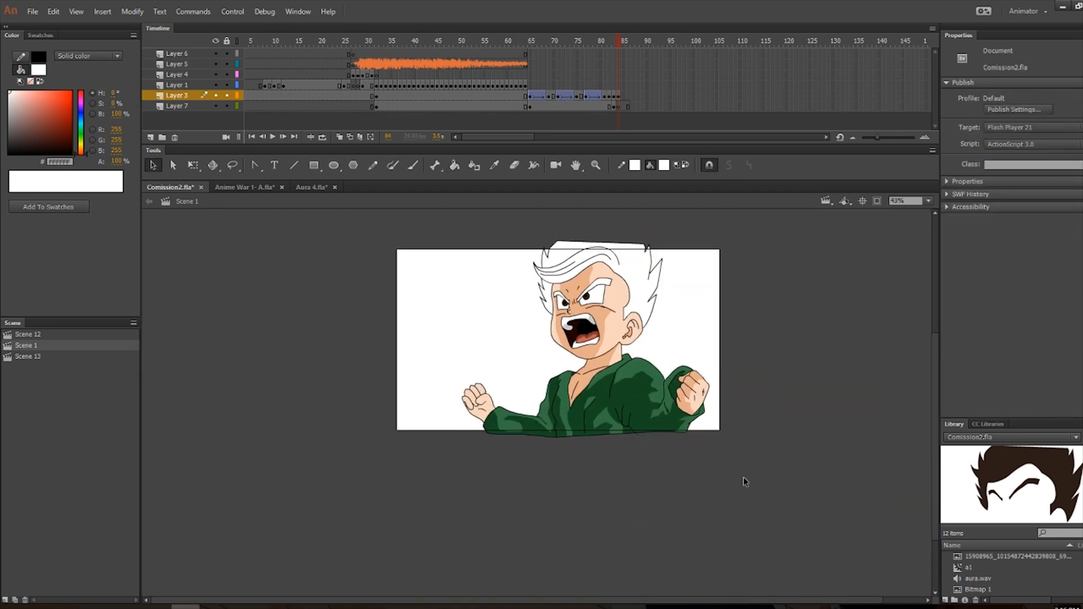
Fill the shaded part of the face and the dark inside of the mouth with black.
{"action": "scroll", "coordinate": [579, 318], "scroll_direction": "up", "scroll_amount": 2}
{"action": "left_click", "coordinate": [664, 165]}
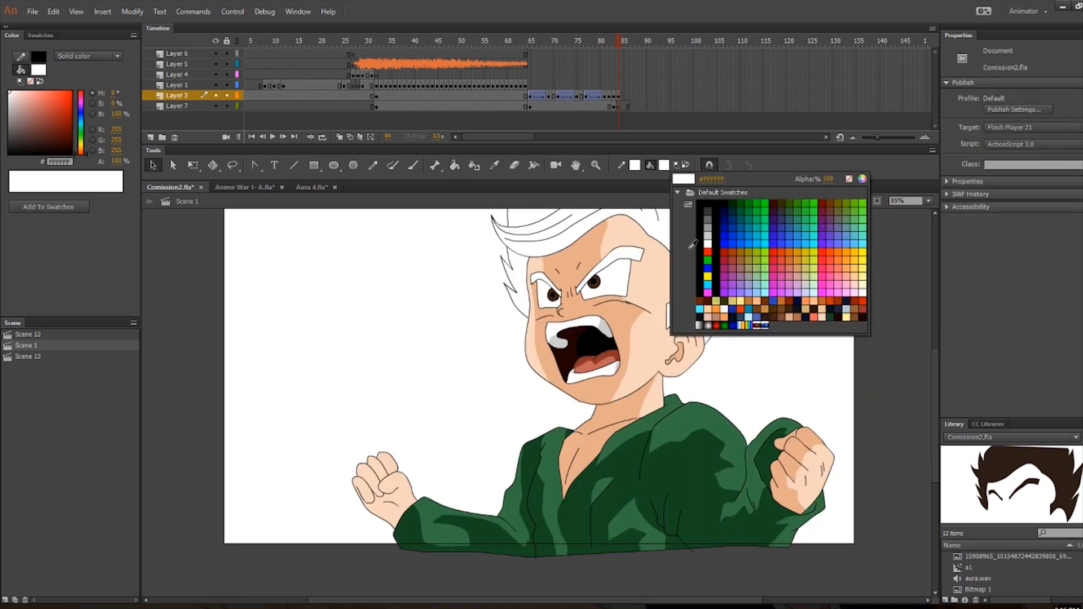
{"action": "left_click", "coordinate": [691, 244]}
{"action": "key", "text": "k"}
{"action": "left_click", "coordinate": [619, 322]}
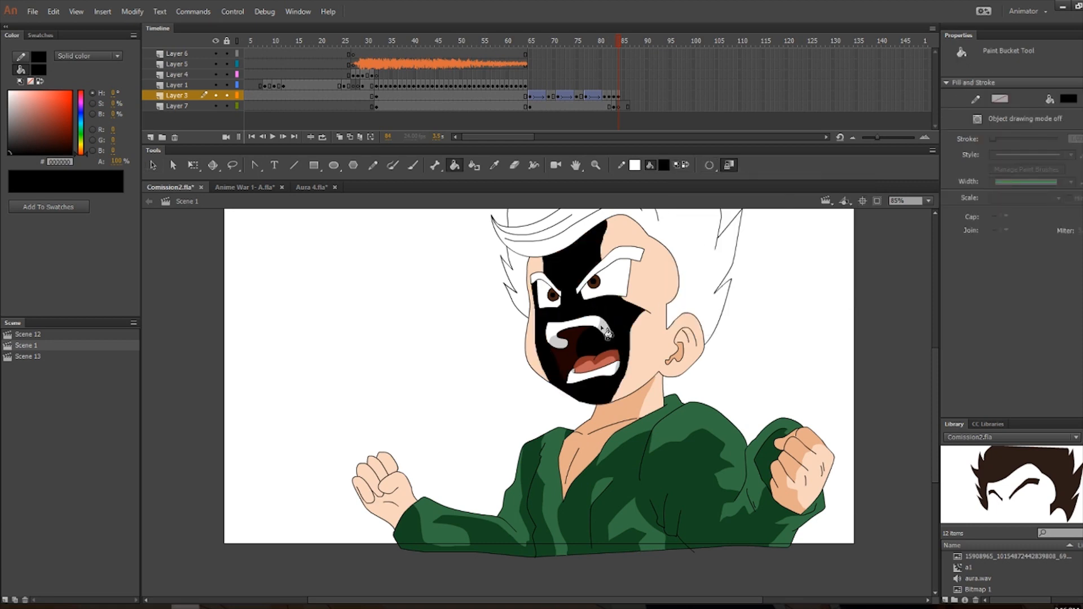
{"action": "scroll", "coordinate": [589, 349], "scroll_direction": "up", "scroll_amount": 4}
{"action": "left_click", "coordinate": [554, 367]}
{"action": "left_click", "coordinate": [602, 369]}
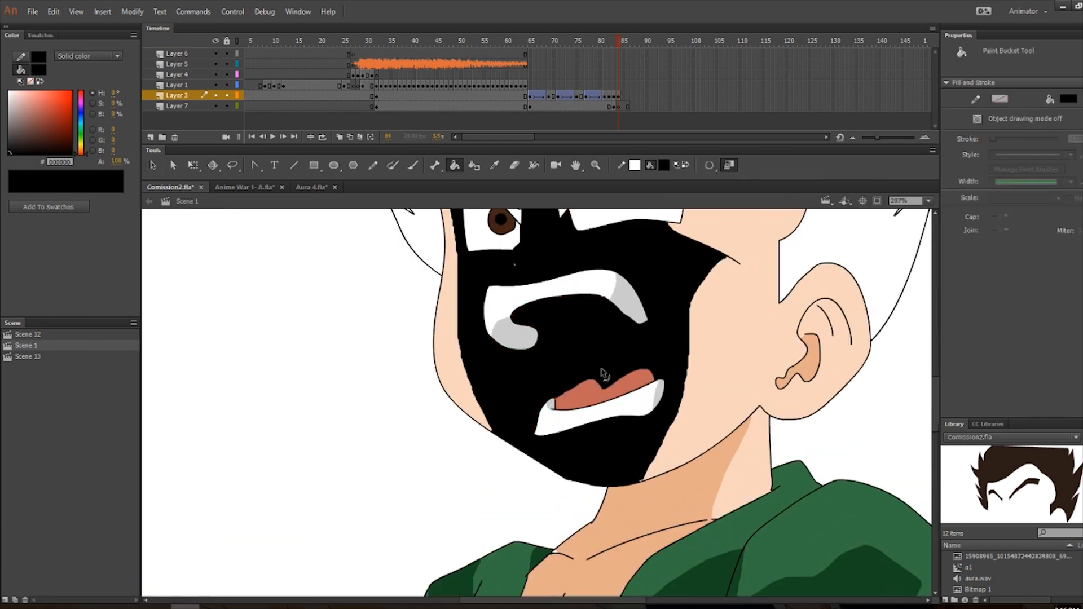
Fill the dark green shadows of the robe and the neck shading with black.
{"action": "scroll", "coordinate": [604, 369], "scroll_direction": "down", "scroll_amount": 5}
{"action": "scroll", "coordinate": [651, 406], "scroll_direction": "up", "scroll_amount": 1}
{"action": "left_click", "coordinate": [689, 496]}
{"action": "left_click", "coordinate": [528, 486]}
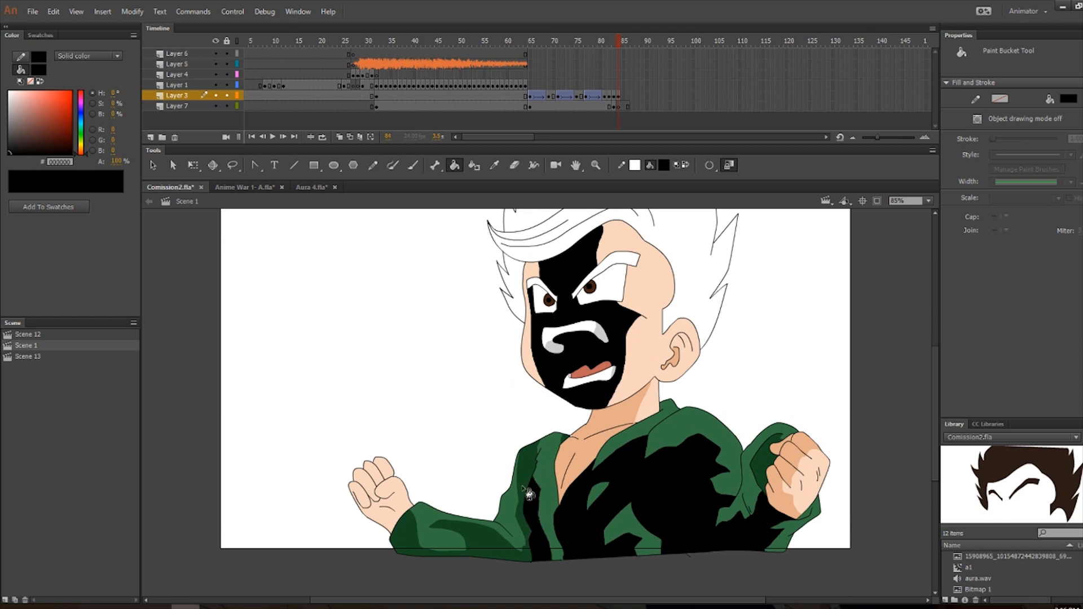
{"action": "left_click", "coordinate": [498, 556]}
{"action": "left_click", "coordinate": [628, 418]}
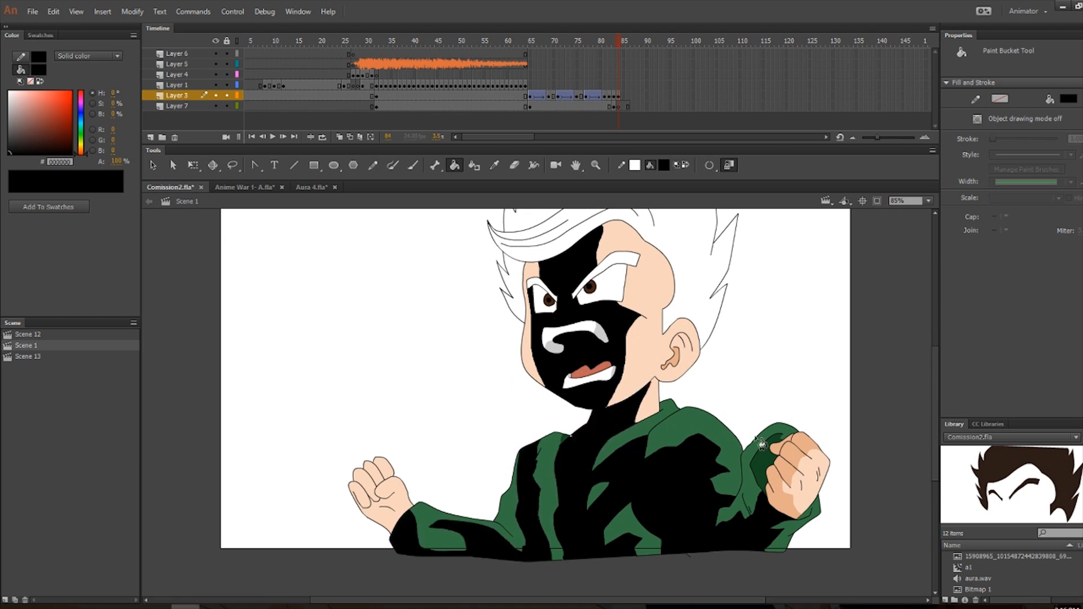
Fill the shading on the character's right-hand fist in the picture and inside the ear with black.
{"action": "left_click", "coordinate": [788, 472]}
{"action": "left_click", "coordinate": [783, 499]}
{"action": "left_click", "coordinate": [794, 455]}
{"action": "left_click", "coordinate": [784, 444]}
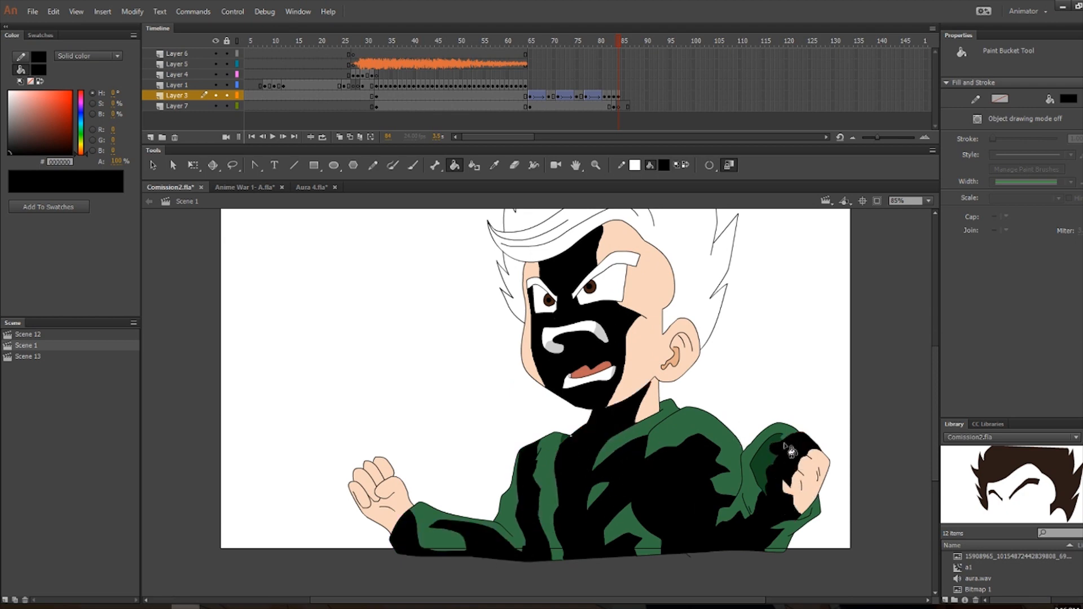
{"action": "scroll", "coordinate": [556, 445], "scroll_direction": "up", "scroll_amount": 3}
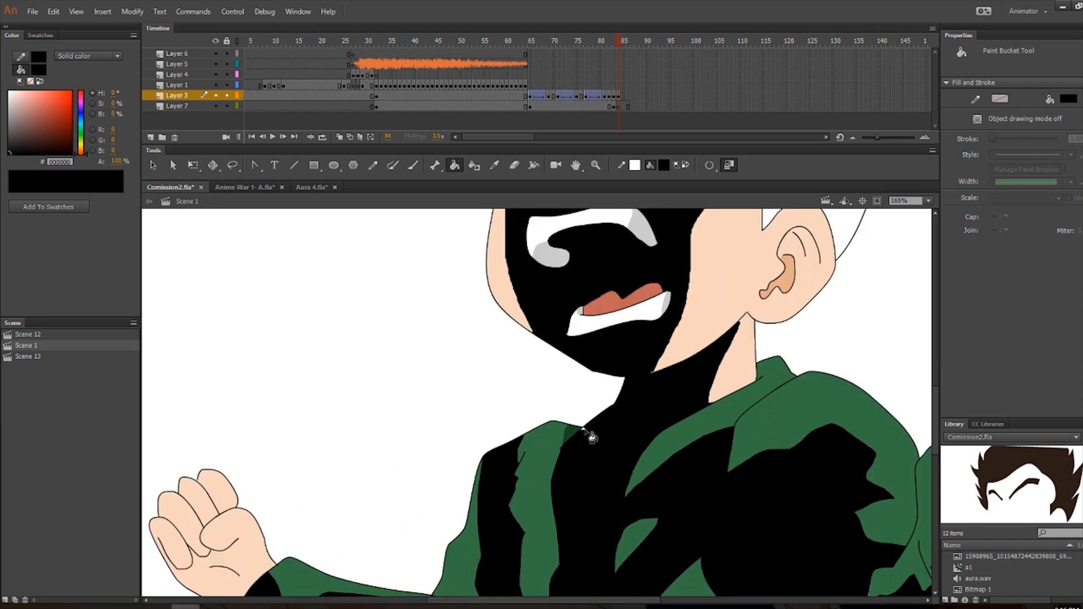
{"action": "scroll", "coordinate": [646, 403], "scroll_direction": "down", "scroll_amount": 3}
{"action": "left_click", "coordinate": [714, 348]}
{"action": "scroll", "coordinate": [649, 293], "scroll_direction": "up", "scroll_amount": 3}
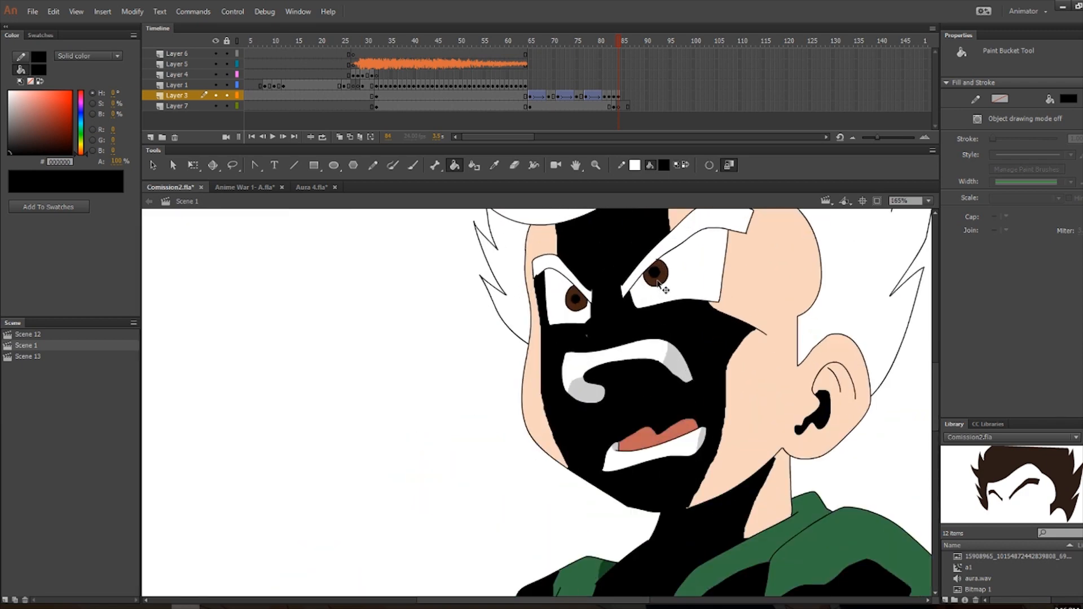
Sample white with the Eyedropper and fill the light skin areas of the face and the brown irises.
{"action": "scroll", "coordinate": [658, 282], "scroll_direction": "down", "scroll_amount": 3}
{"action": "key", "text": "i"}
{"action": "left_click", "coordinate": [634, 292]}
{"action": "left_click", "coordinate": [579, 298]}
{"action": "left_click", "coordinate": [522, 291]}
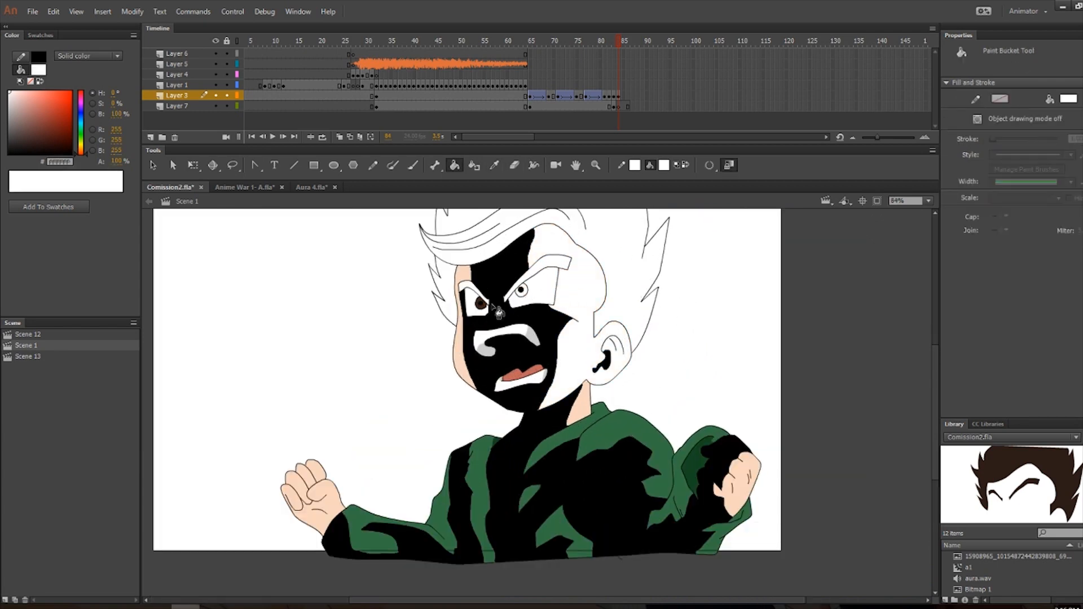
{"action": "left_click", "coordinate": [483, 306]}
{"action": "left_click", "coordinate": [461, 296]}
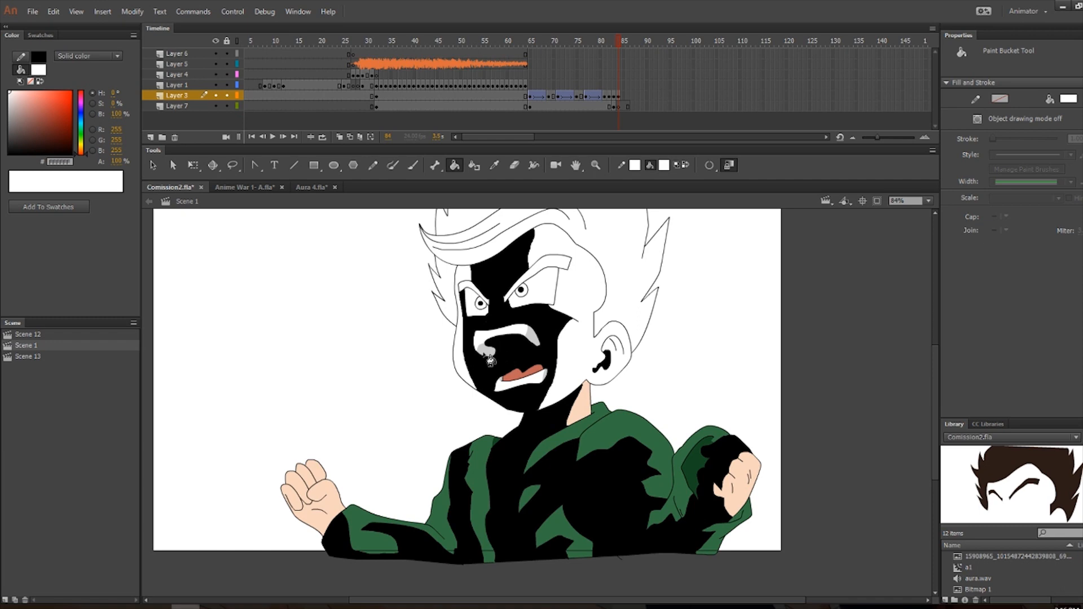
Fill the tongue and the grey shading on the teeth with white.
{"action": "left_click", "coordinate": [521, 373]}
{"action": "key", "text": "i"}
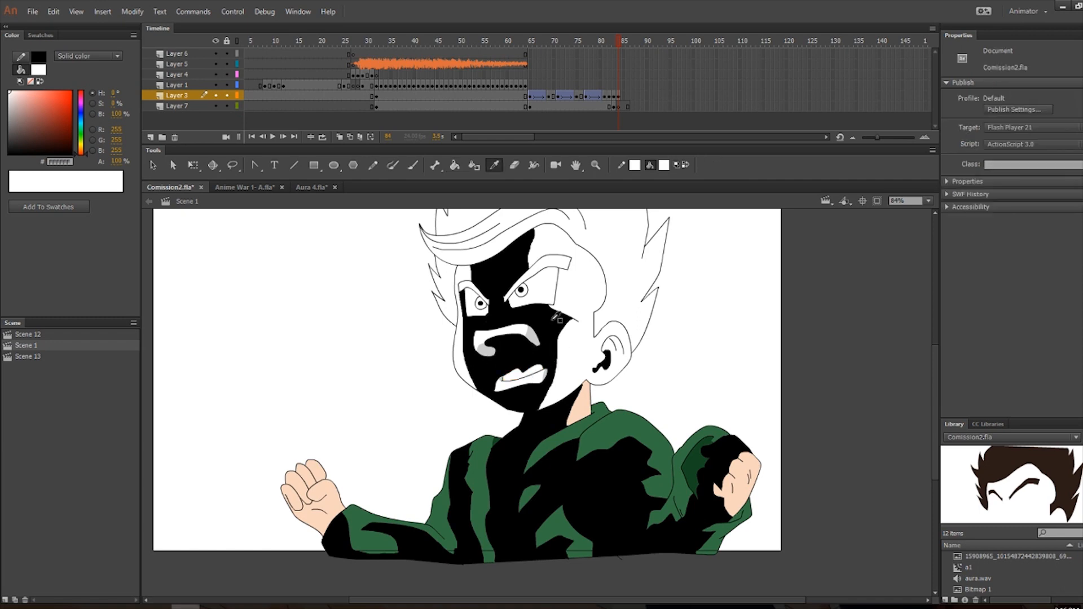
{"action": "left_click", "coordinate": [550, 335]}
{"action": "left_click", "coordinate": [486, 350]}
Fill the light skin of the fist on the picture's right side with white.
{"action": "key", "text": "i"}
{"action": "left_click", "coordinate": [571, 347]}
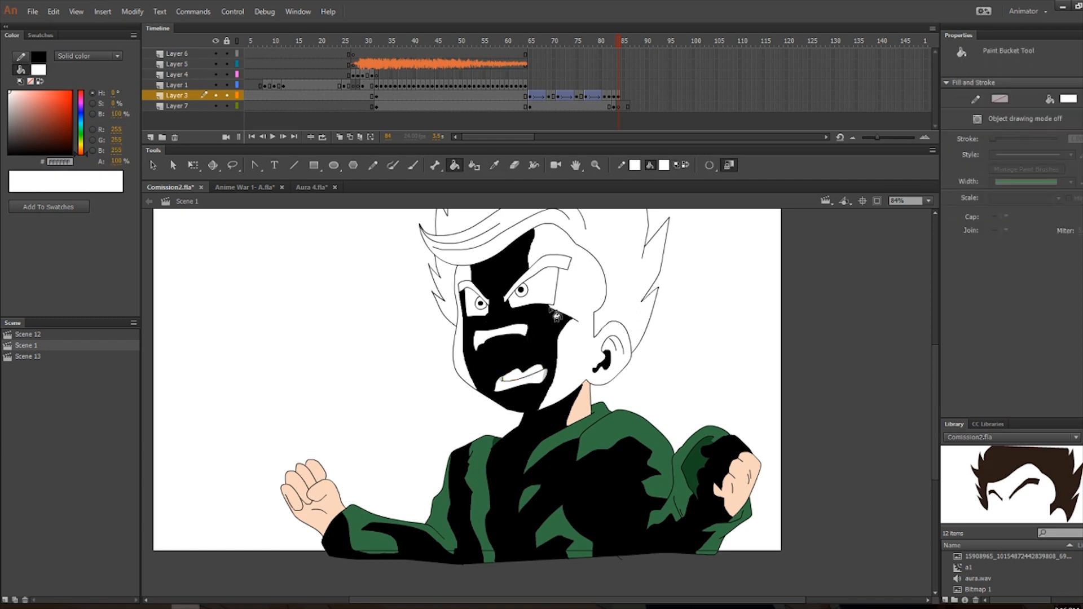
{"action": "scroll", "coordinate": [539, 291], "scroll_direction": "down", "scroll_amount": 2}
{"action": "left_click", "coordinate": [683, 432]}
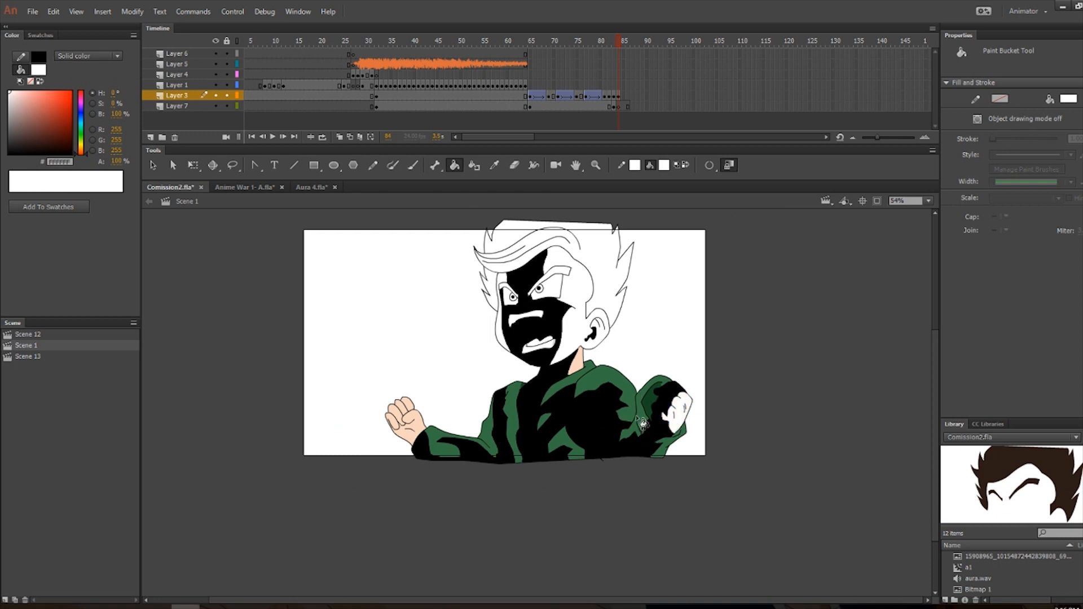
Fill the light green areas of both sleeves, the shoulders and the chest of the clothing with white.
{"action": "left_click", "coordinate": [651, 431]}
{"action": "left_click", "coordinate": [677, 448]}
{"action": "left_click", "coordinate": [622, 384]}
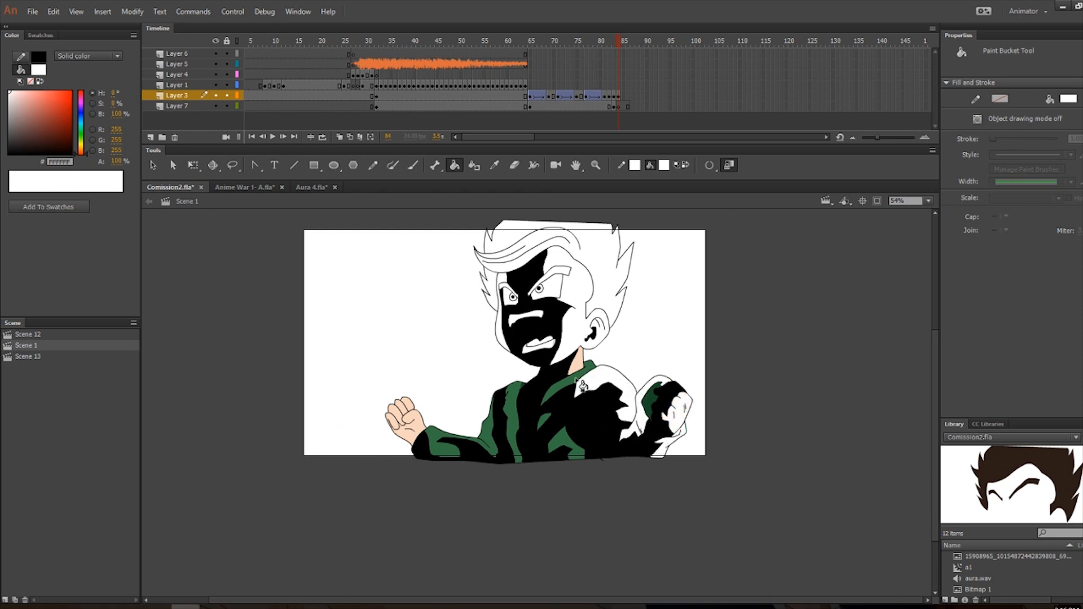
{"action": "left_click", "coordinate": [580, 386]}
{"action": "left_click", "coordinate": [548, 422]}
{"action": "left_click", "coordinate": [570, 449]}
{"action": "key", "text": "ctrl+z"}
{"action": "left_click", "coordinate": [569, 448]}
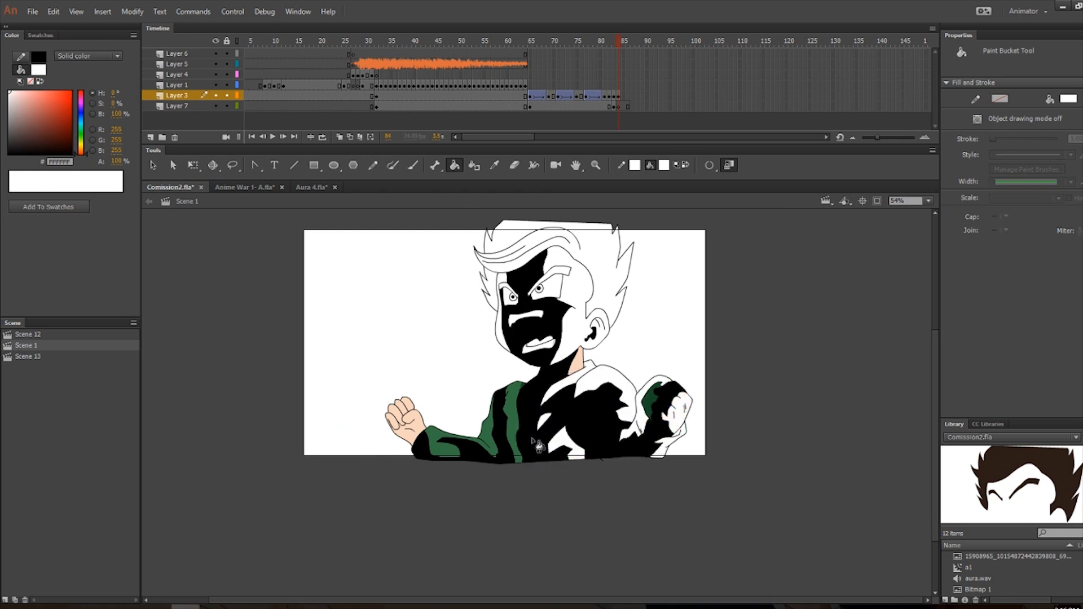
{"action": "left_click", "coordinate": [512, 422]}
{"action": "left_click", "coordinate": [445, 448]}
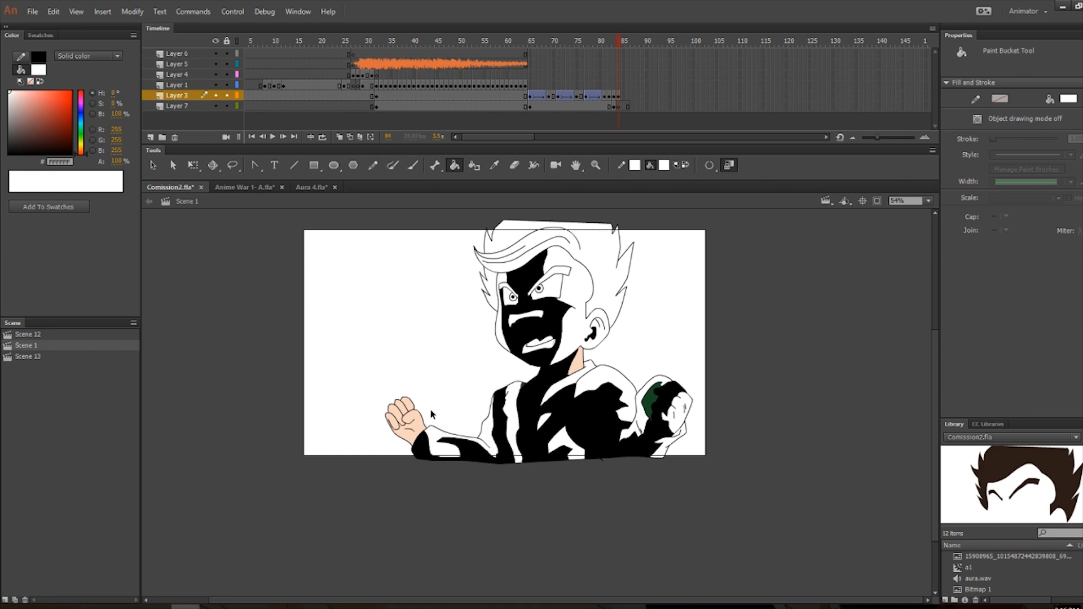
Fill the palm and fingers of the fist on the picture's left side with white.
{"action": "scroll", "coordinate": [430, 412], "scroll_direction": "up", "scroll_amount": 2}
{"action": "left_click", "coordinate": [399, 428]}
{"action": "left_click", "coordinate": [390, 413]}
{"action": "left_click", "coordinate": [380, 416]}
{"action": "left_click", "coordinate": [399, 403]}
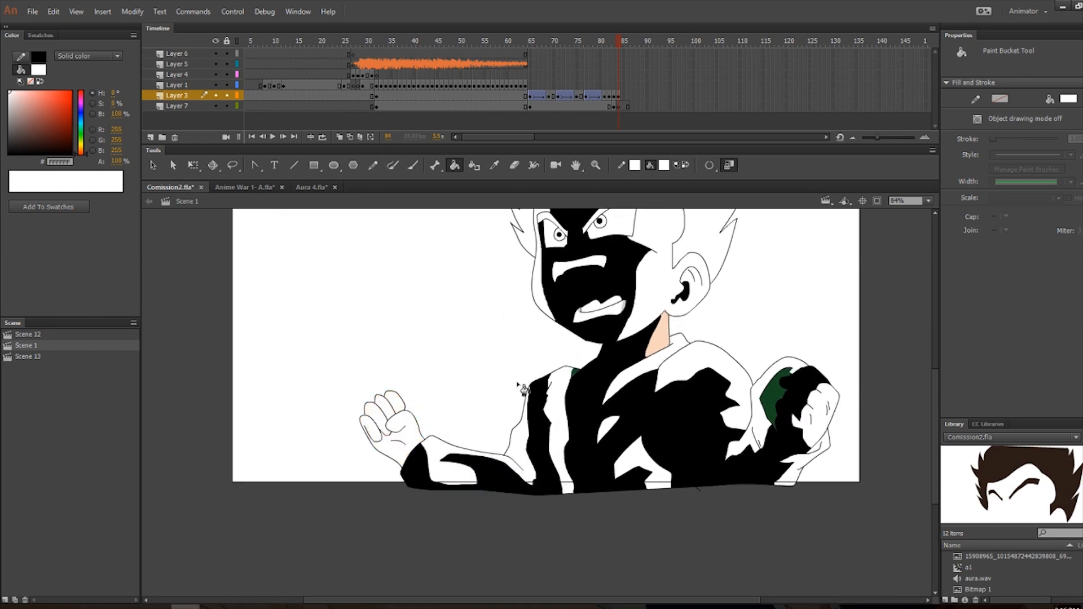
Sample black with the Eyedropper and fill the leftover dark green patch on the shoulder beside the neck.
{"action": "scroll", "coordinate": [581, 373], "scroll_direction": "up", "scroll_amount": 4}
{"action": "key", "text": "i"}
{"action": "left_click", "coordinate": [583, 402]}
{"action": "left_click", "coordinate": [580, 380]}
{"action": "scroll", "coordinate": [601, 383], "scroll_direction": "down", "scroll_amount": 4}
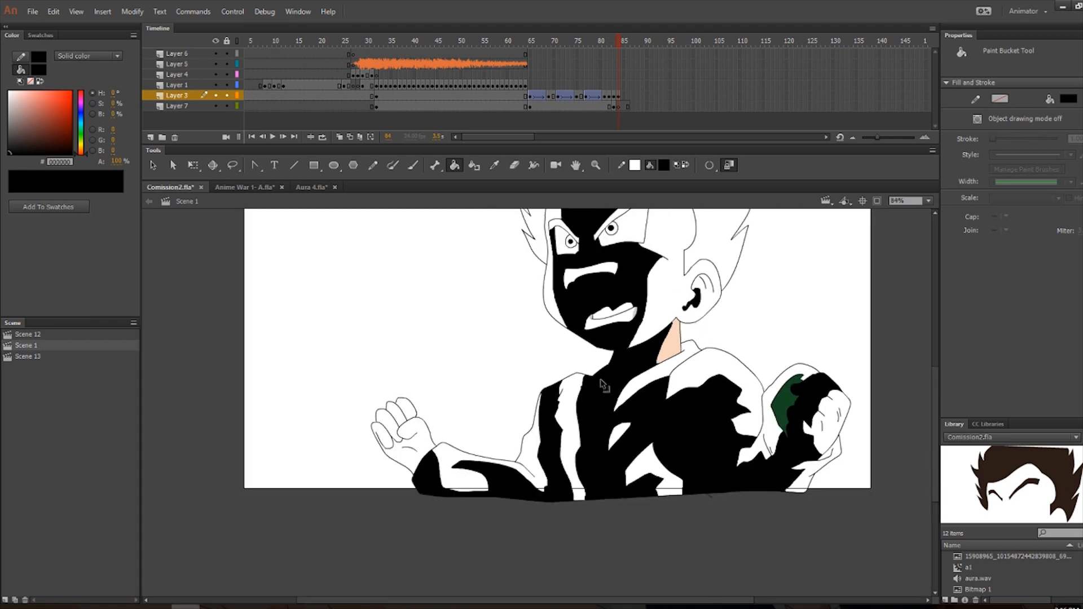
Fill the neck skin with white and the dark green sleeve patch beside the picture's right-hand fist with black.
{"action": "scroll", "coordinate": [601, 381], "scroll_direction": "down", "scroll_amount": 5}
{"action": "scroll", "coordinate": [612, 377], "scroll_direction": "up", "scroll_amount": 5}
{"action": "key", "text": "i"}
{"action": "left_click", "coordinate": [638, 339]}
{"action": "left_click", "coordinate": [603, 355]}
{"action": "key", "text": "i"}
{"action": "left_click", "coordinate": [668, 424]}
{"action": "left_click", "coordinate": [715, 419]}
{"action": "scroll", "coordinate": [755, 408], "scroll_direction": "down", "scroll_amount": 5}
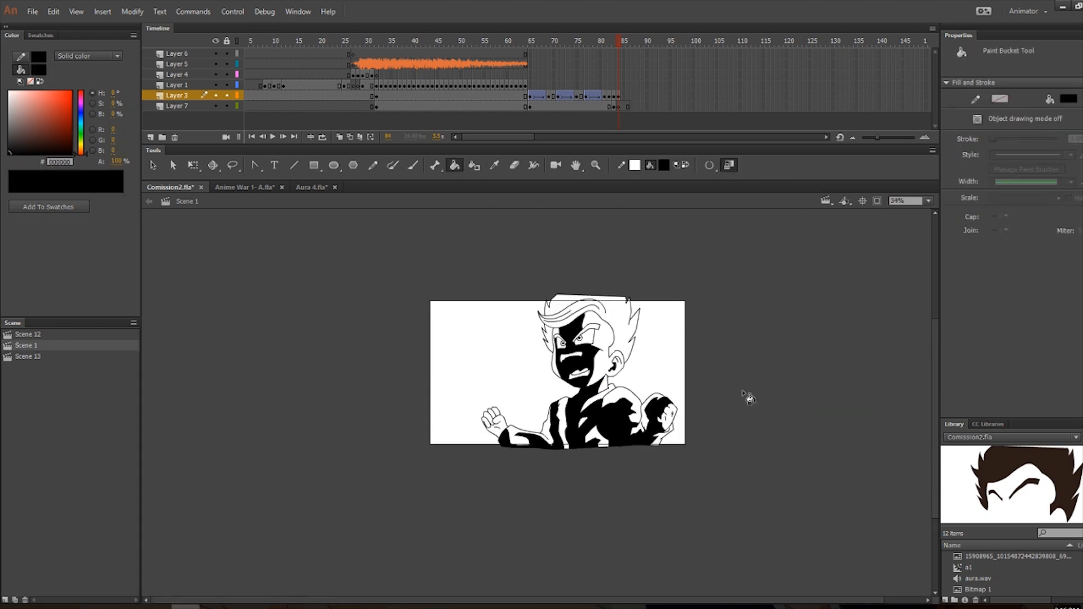
Select the white areas of the fist, sleeve and torso stripe on the picture's left side.
{"action": "scroll", "coordinate": [589, 342], "scroll_direction": "up", "scroll_amount": 3}
{"action": "key", "text": "v"}
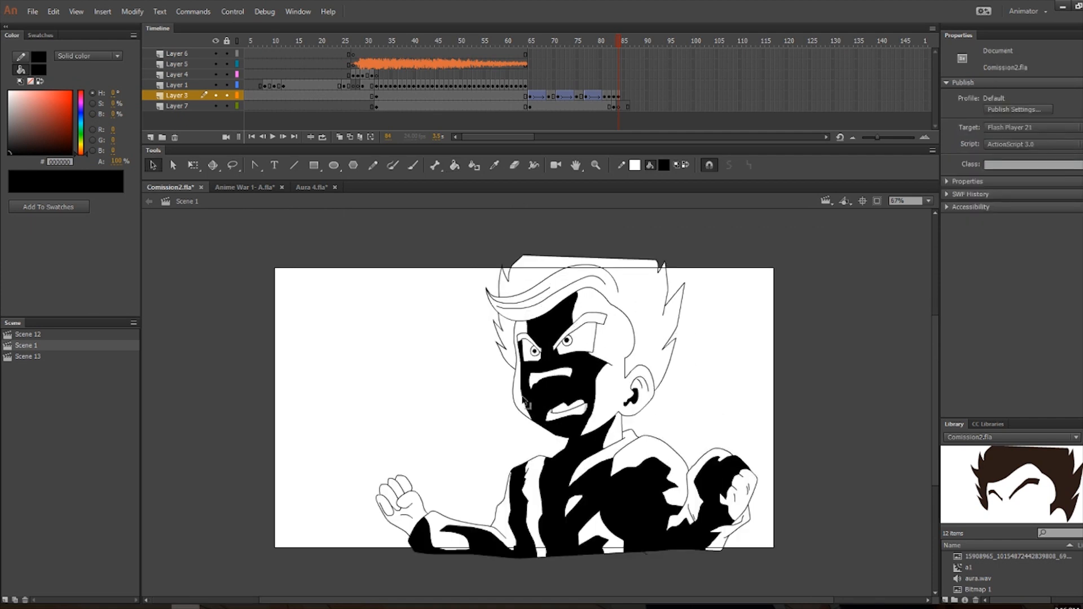
{"action": "scroll", "coordinate": [456, 459], "scroll_direction": "up", "scroll_amount": 3}
{"action": "left_click", "coordinate": [389, 570]}
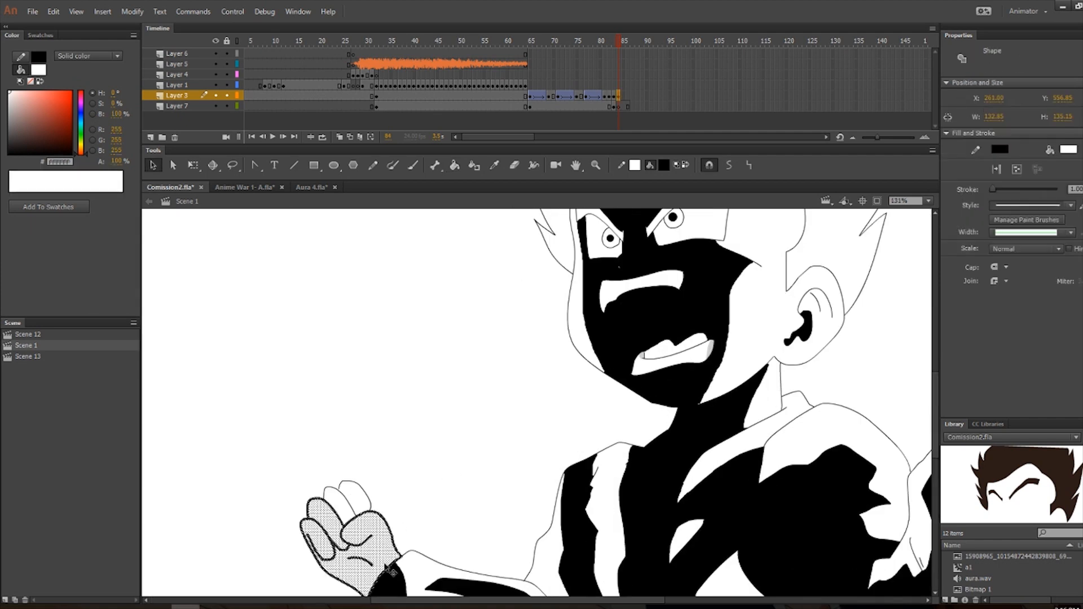
{"action": "left_click", "coordinate": [412, 496]}
{"action": "left_click", "coordinate": [349, 514]}
{"action": "scroll", "coordinate": [411, 490], "scroll_direction": "down", "scroll_amount": 3}
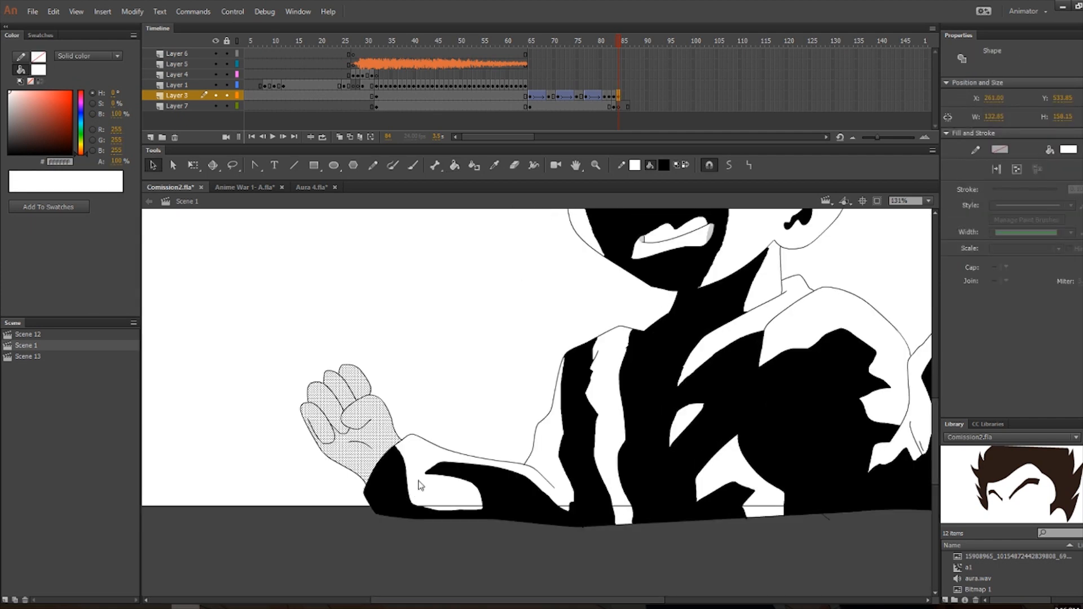
{"action": "left_click", "coordinate": [427, 464], "text": "shift"}
{"action": "left_click", "coordinate": [618, 435], "text": "shift"}
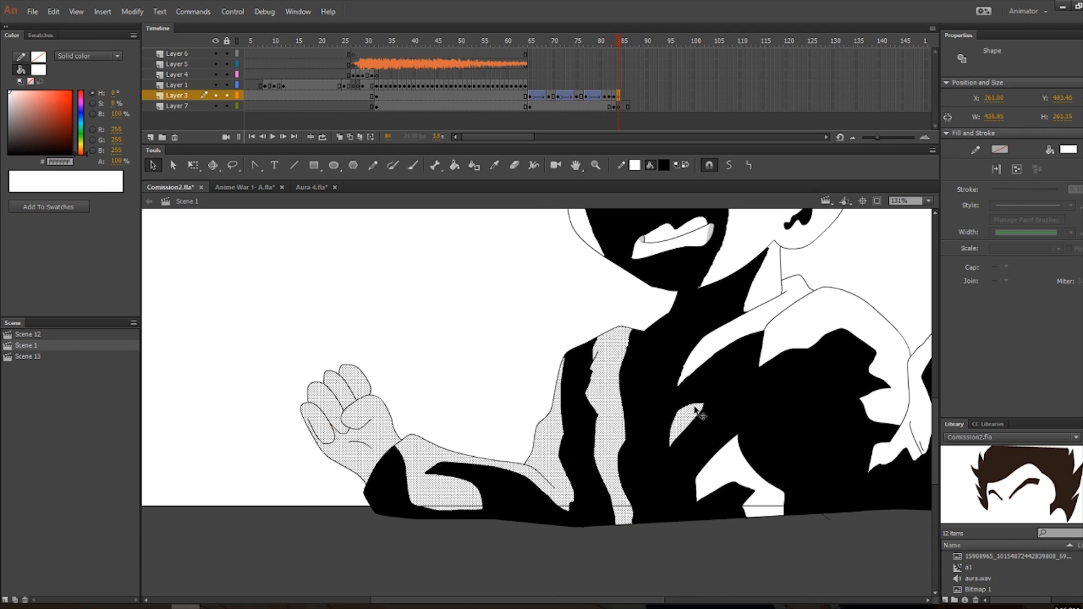
Add the white areas of the chest, collar, shoulder, neck, light face side and right-hand fist to the selection.
{"action": "left_click", "coordinate": [727, 339], "text": "shift"}
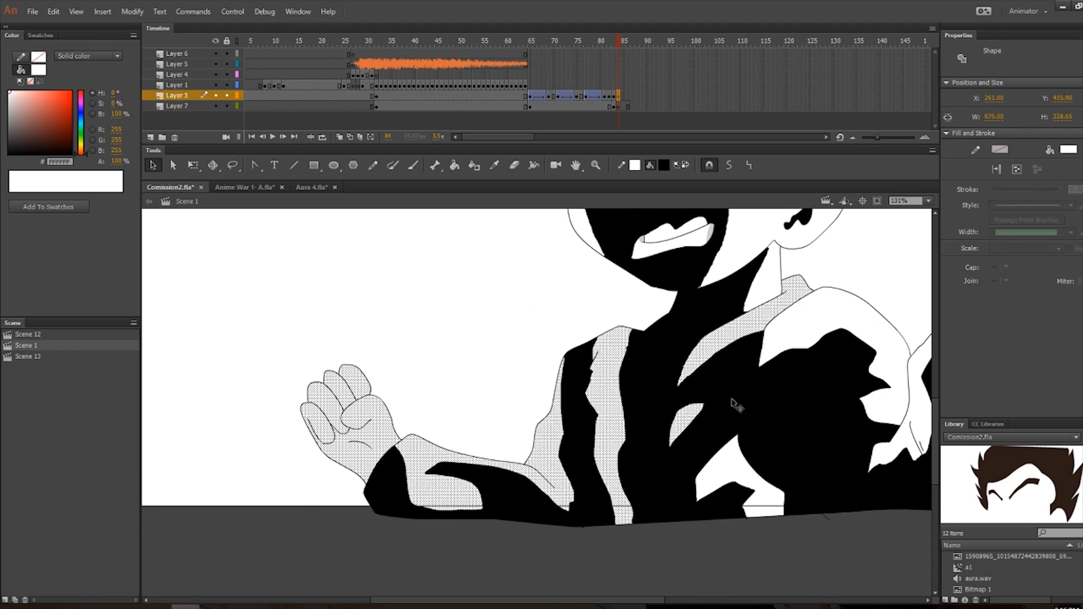
{"action": "left_click", "coordinate": [733, 470], "text": "shift"}
{"action": "left_click", "coordinate": [827, 323], "text": "shift"}
{"action": "left_click", "coordinate": [768, 285], "text": "shift"}
{"action": "left_click", "coordinate": [921, 430], "text": "shift"}
{"action": "scroll", "coordinate": [835, 427], "scroll_direction": "down", "scroll_amount": 4}
{"action": "scroll", "coordinate": [722, 394], "scroll_direction": "up", "scroll_amount": 2}
{"action": "left_click", "coordinate": [732, 484], "text": "shift"}
{"action": "left_click", "coordinate": [752, 454], "text": "shift"}
{"action": "scroll", "coordinate": [560, 425], "scroll_direction": "up", "scroll_amount": 2}
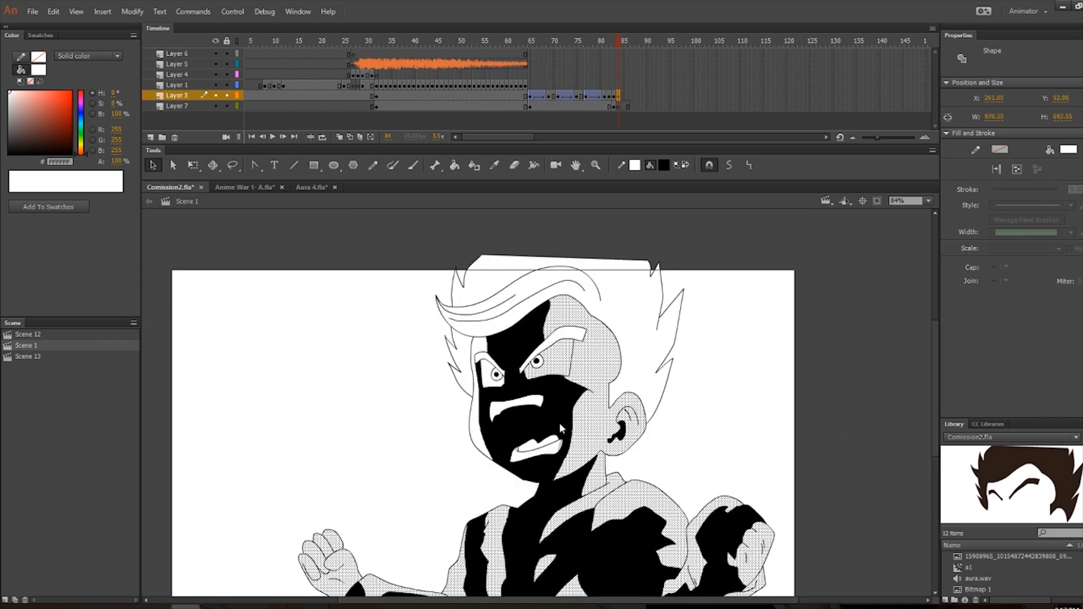
Add the hair, ear, eyebrows, eye whites and remaining white face areas to the selection.
{"action": "left_click", "coordinate": [475, 435], "text": "shift"}
{"action": "left_click", "coordinate": [635, 380], "text": "shift"}
{"action": "left_click", "coordinate": [568, 334], "text": "shift"}
{"action": "left_click", "coordinate": [463, 359], "text": "shift"}
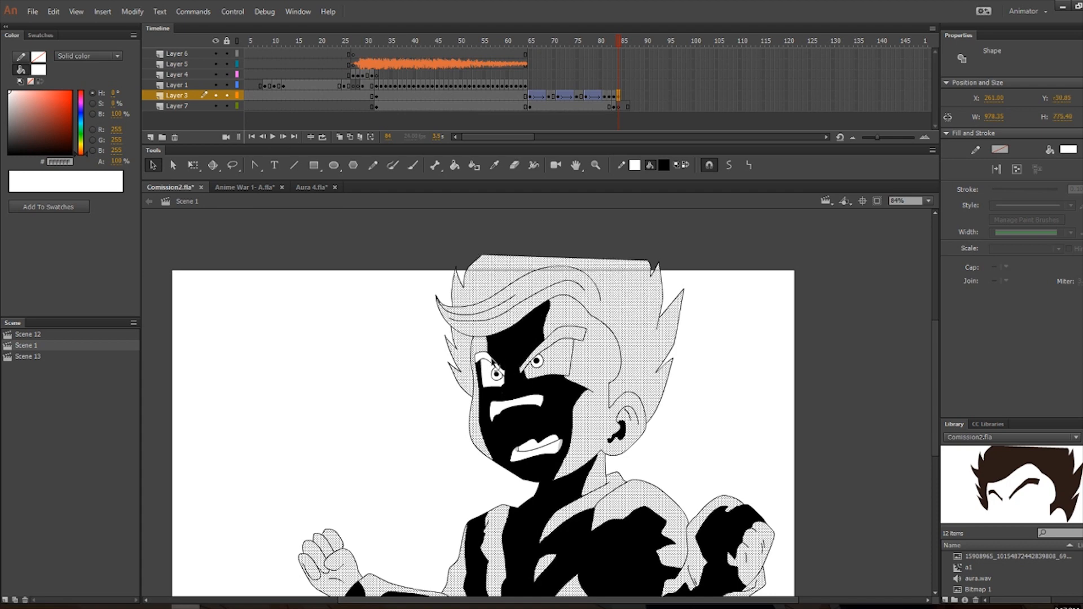
{"action": "scroll", "coordinate": [492, 362], "scroll_direction": "up", "scroll_amount": 4}
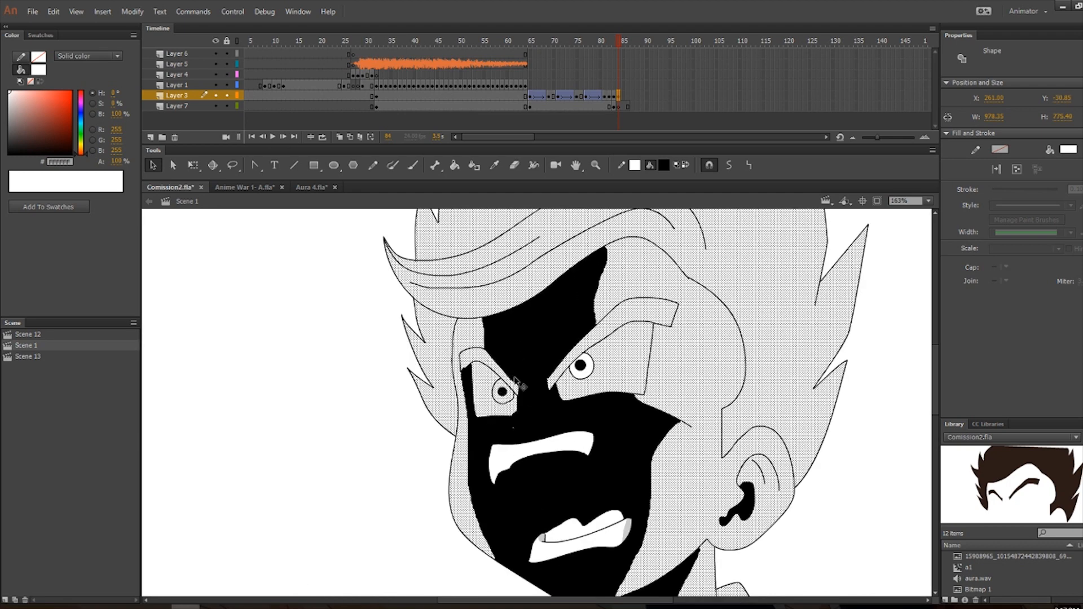
Convert the selected white areas of the character to a movie clip symbol.
{"action": "scroll", "coordinate": [597, 373], "scroll_direction": "down", "scroll_amount": 4}
{"action": "right_click", "coordinate": [699, 326]}
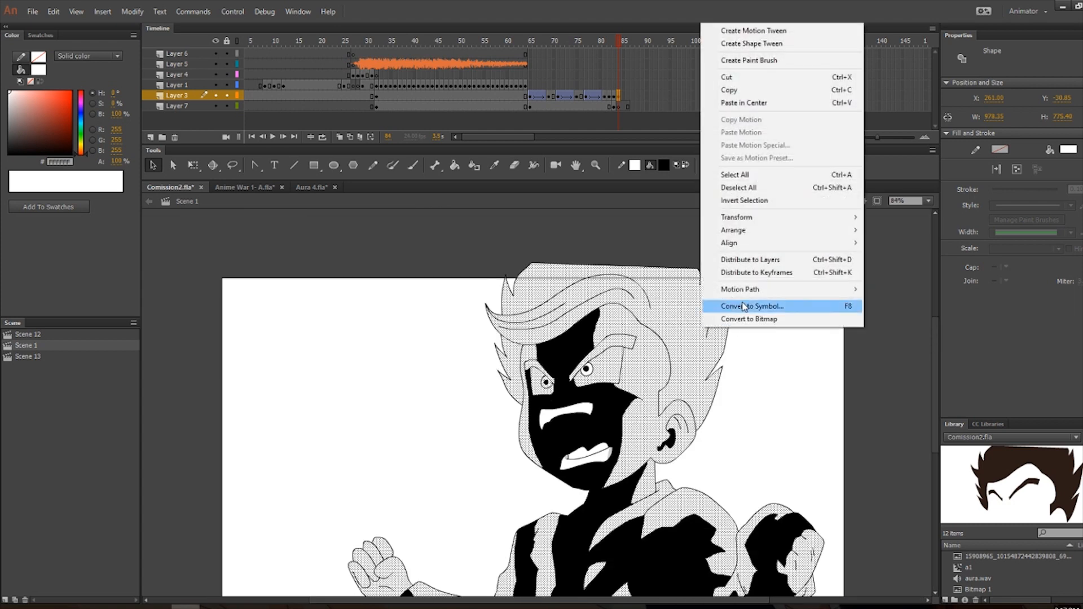
{"action": "left_click", "coordinate": [745, 306]}
{"action": "left_click", "coordinate": [407, 119]}
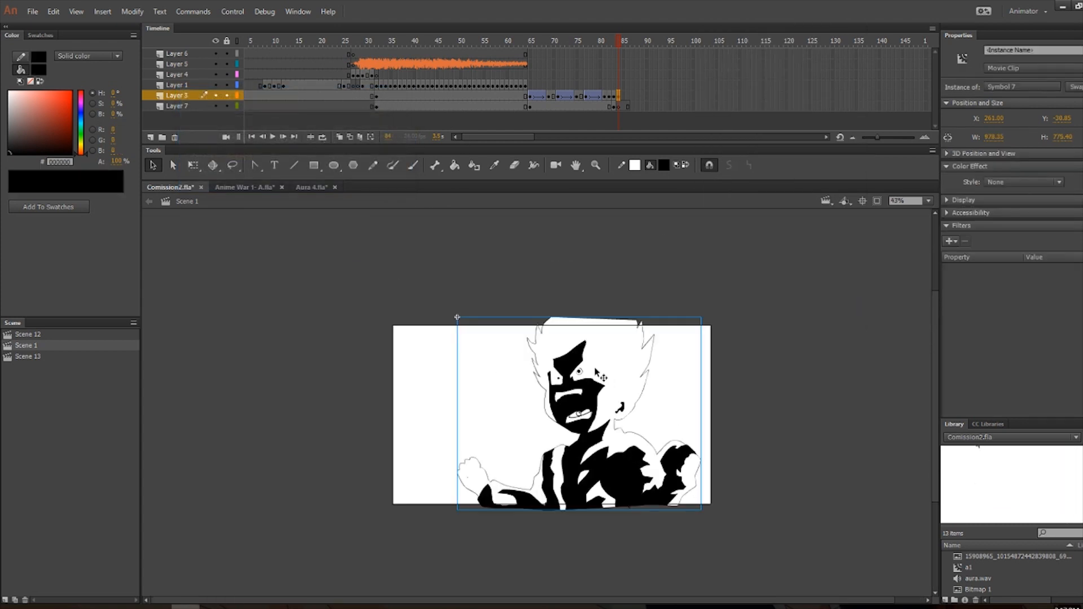
Add two Glow filters to the character symbol and make the second one orange with High quality, larger blur and greater strength.
{"action": "left_click", "coordinate": [953, 240]}
{"action": "left_click", "coordinate": [966, 290]}
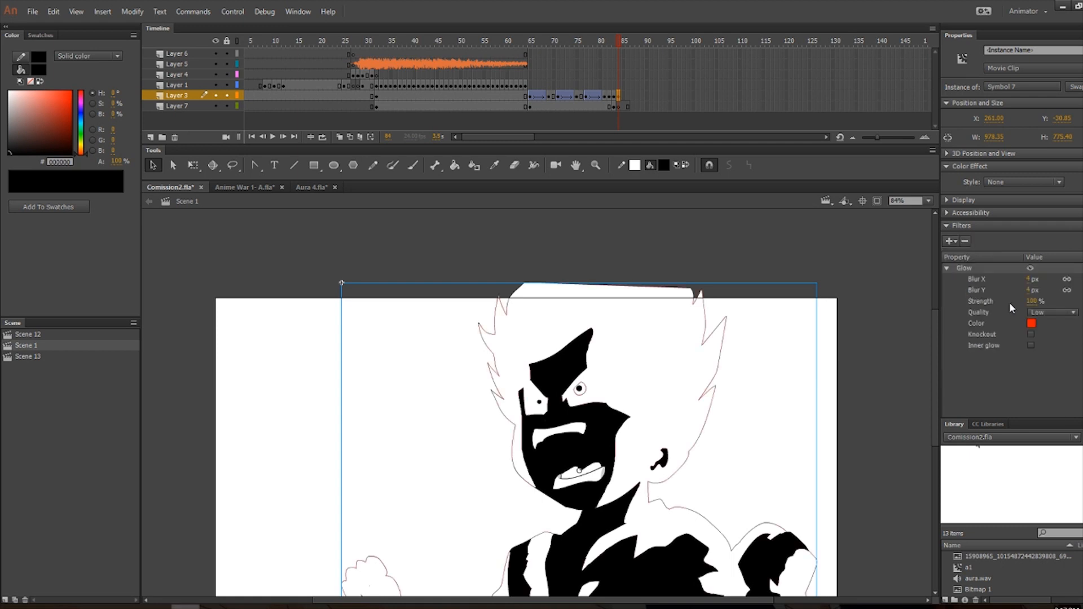
{"action": "left_click", "coordinate": [953, 241]}
{"action": "left_click", "coordinate": [966, 290]}
{"action": "left_click", "coordinate": [1031, 391]}
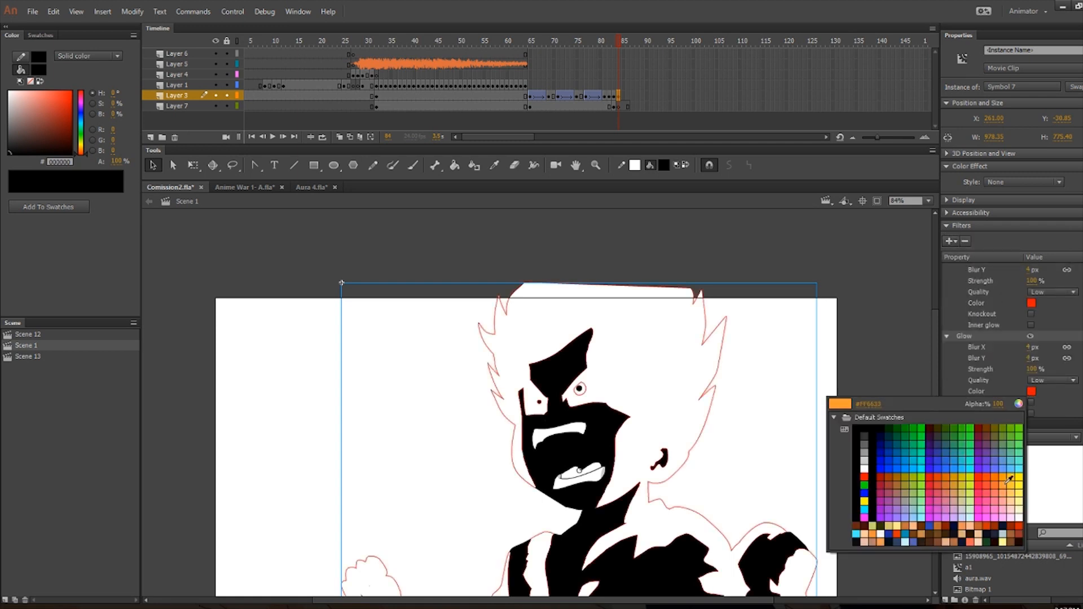
{"action": "left_click", "coordinate": [998, 477]}
{"action": "left_click", "coordinate": [1052, 380]}
{"action": "left_click", "coordinate": [1035, 414]}
{"action": "mouse_move", "coordinate": [1031, 370]}
{"action": "left_mouse_down"}
{"action": "mouse_move", "coordinate": [1068, 370]}
{"action": "mouse_move", "coordinate": [1042, 359]}
{"action": "left_mouse_up"}
Recolor the character's first glow to yellow and increase its strength.
{"action": "left_click", "coordinate": [1033, 304]}
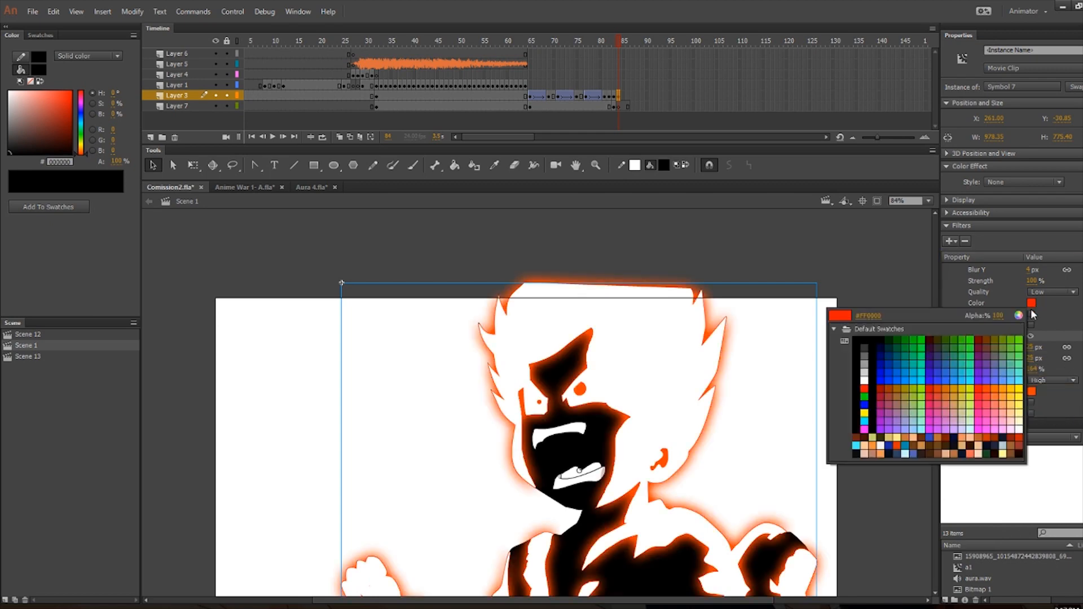
{"action": "left_click", "coordinate": [1019, 406]}
{"action": "left_click", "coordinate": [1044, 292]}
{"action": "left_click", "coordinate": [1044, 293]}
{"action": "left_click_drag", "start_coordinate": [1031, 281], "coordinate": [1049, 274]}
{"action": "scroll", "coordinate": [853, 369], "scroll_direction": "down", "scroll_amount": 2}
{"action": "left_click", "coordinate": [853, 399]}
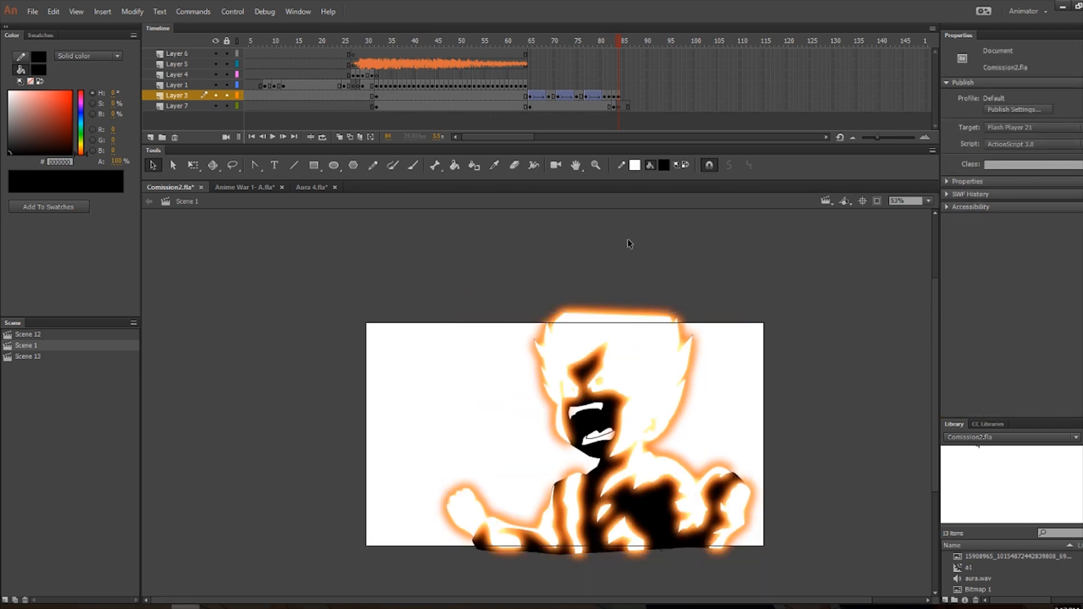
Copy the black background from frame 83 on Layer 7 and paste it in place at frame 84.
{"action": "left_click", "coordinate": [615, 106]}
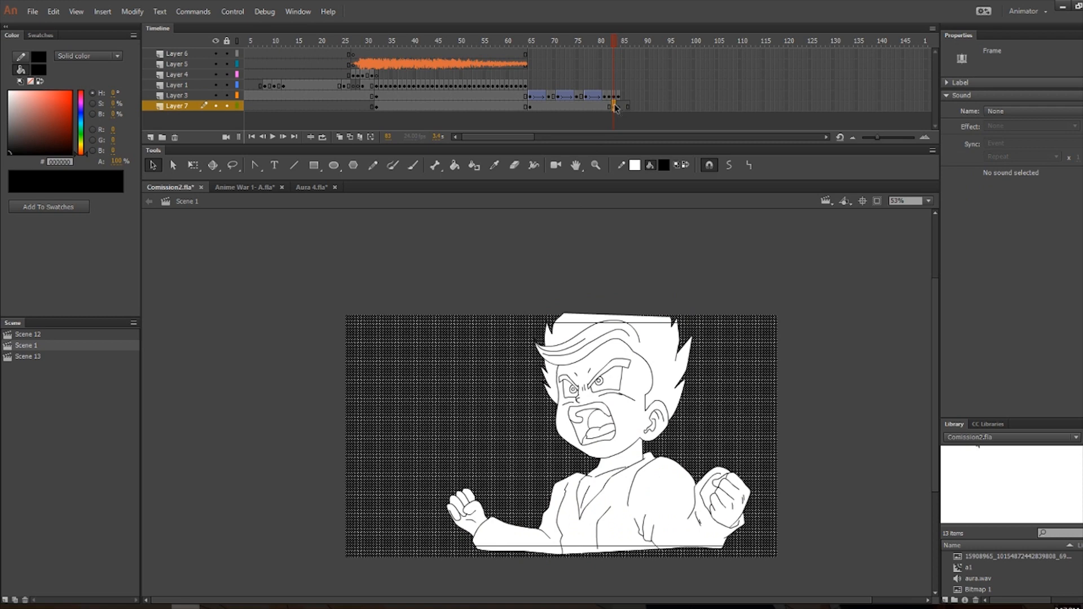
{"action": "left_click", "coordinate": [618, 107]}
{"action": "right_click", "coordinate": [457, 255]}
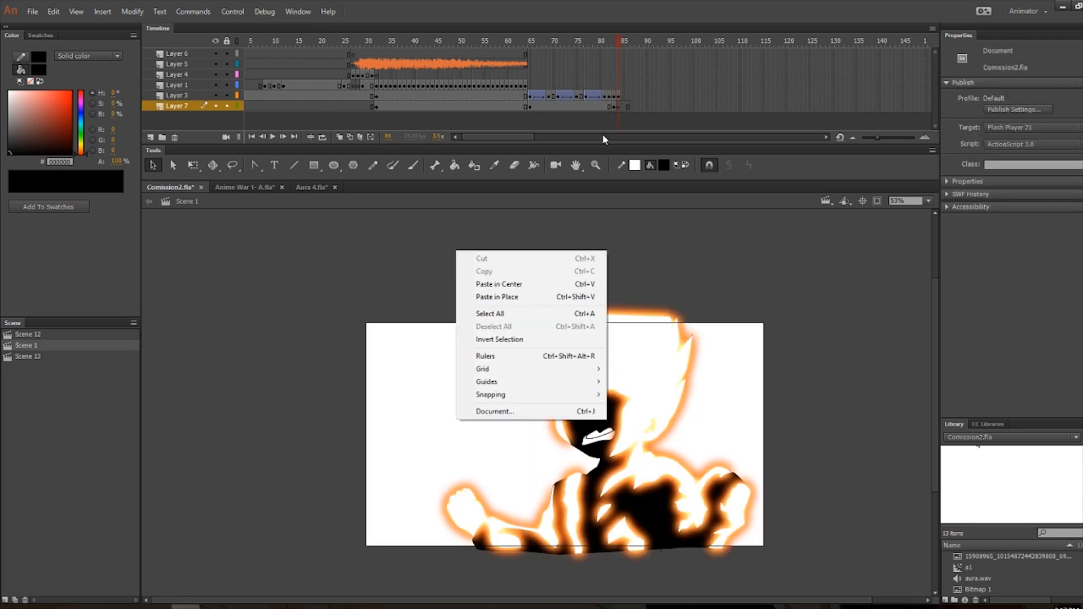
{"action": "left_click", "coordinate": [517, 298]}
{"action": "left_click", "coordinate": [518, 261]}
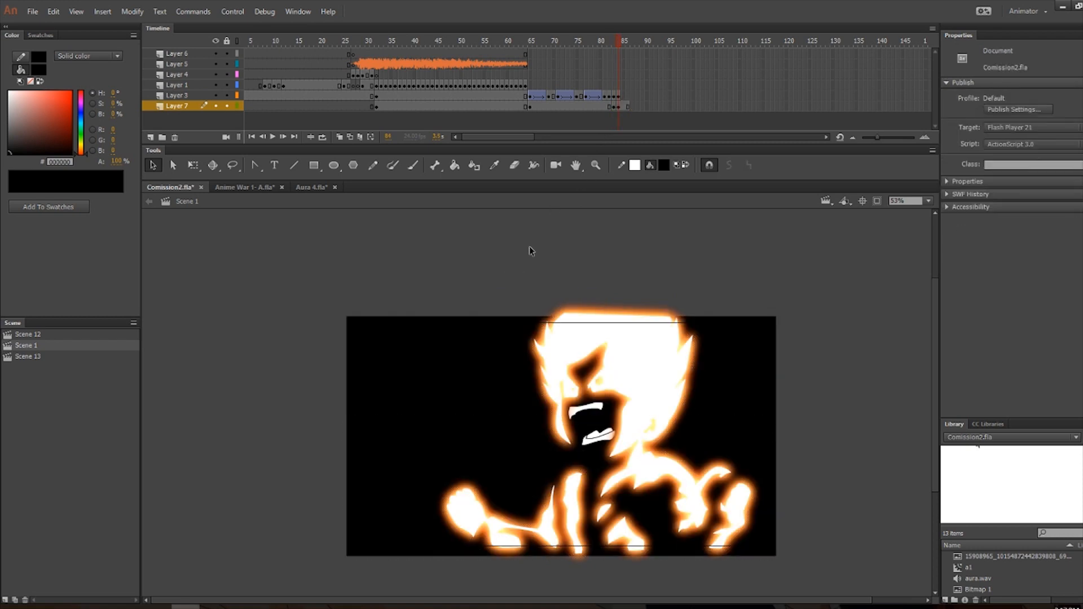
Even out the hold of frame 84 on Layers 3 and 7 so both layers end together.
{"action": "key", "text": "n"}
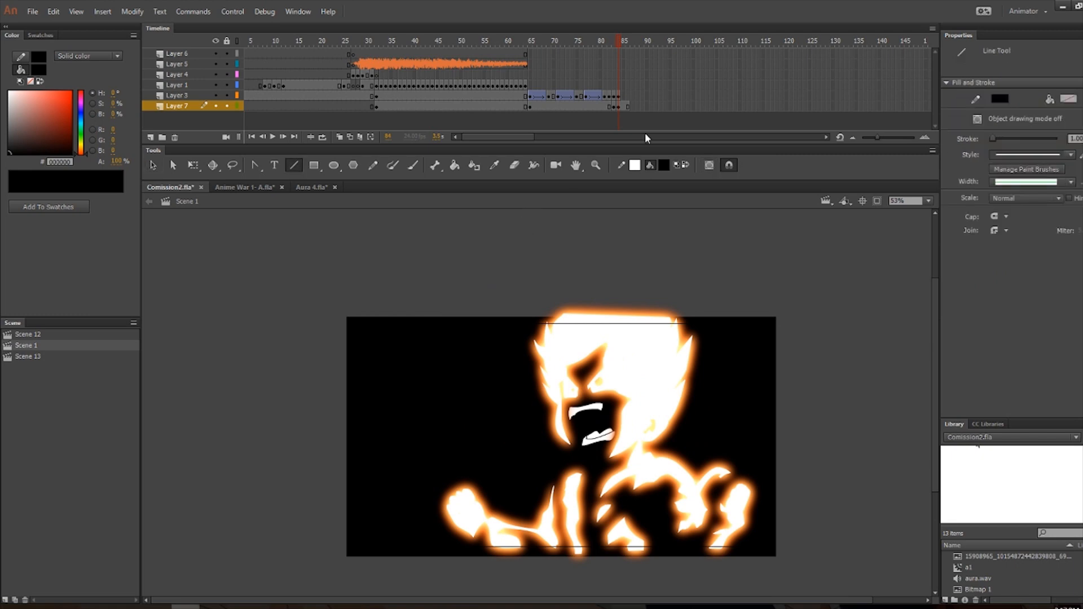
{"action": "left_click", "coordinate": [620, 96]}
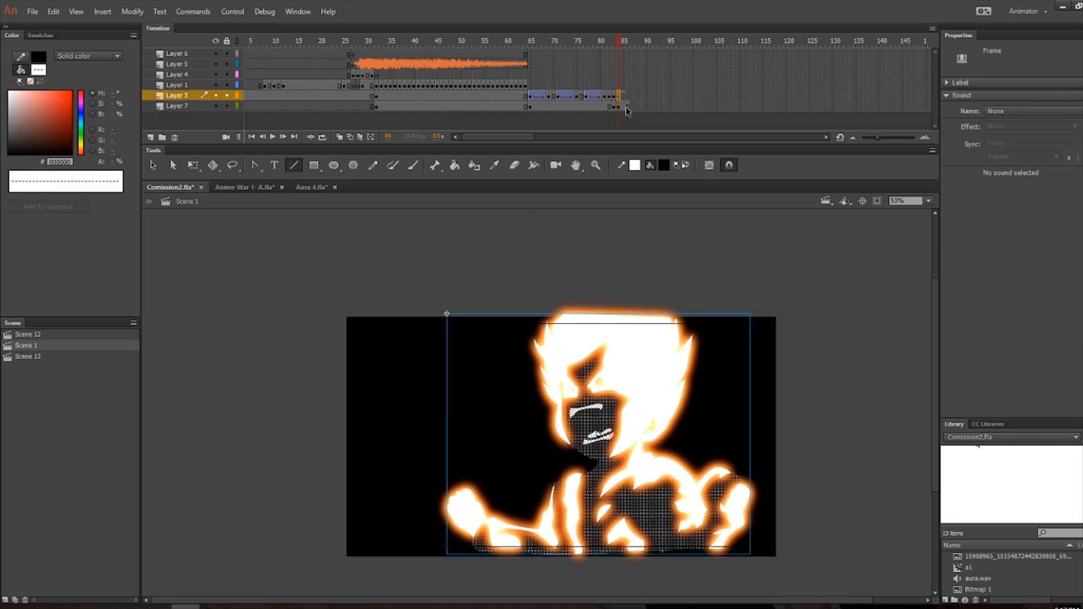
{"action": "left_click", "coordinate": [628, 106]}
{"action": "key", "text": "F7"}
{"action": "left_click", "coordinate": [620, 97]}
{"action": "key", "text": "v"}
{"action": "left_click", "coordinate": [525, 265]}
Outline a wedge-shaped ray with white lines on Layer 3, from the character's chest out past the stage's upper-left corner.
{"action": "key", "text": "n"}
{"action": "left_click", "coordinate": [634, 165]}
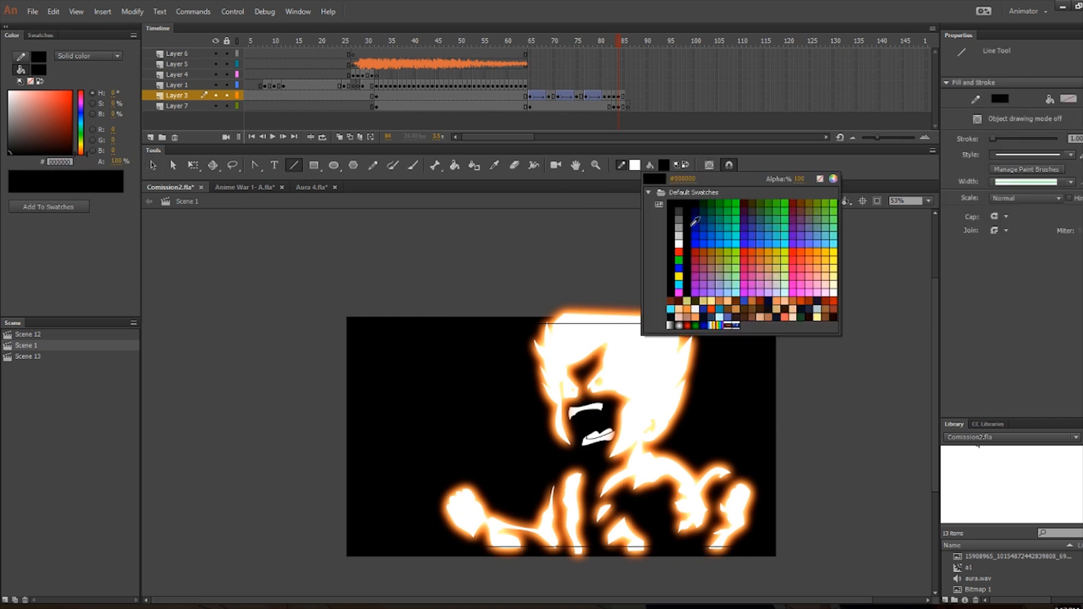
{"action": "left_click", "coordinate": [646, 248]}
{"action": "left_click_drag", "start_coordinate": [567, 476], "coordinate": [400, 296]}
{"action": "mouse_move", "coordinate": [400, 296]}
{"action": "left_mouse_down"}
{"action": "mouse_move", "coordinate": [332, 306]}
{"action": "mouse_move", "coordinate": [586, 466]}
{"action": "mouse_move", "coordinate": [567, 475]}
{"action": "left_mouse_up"}
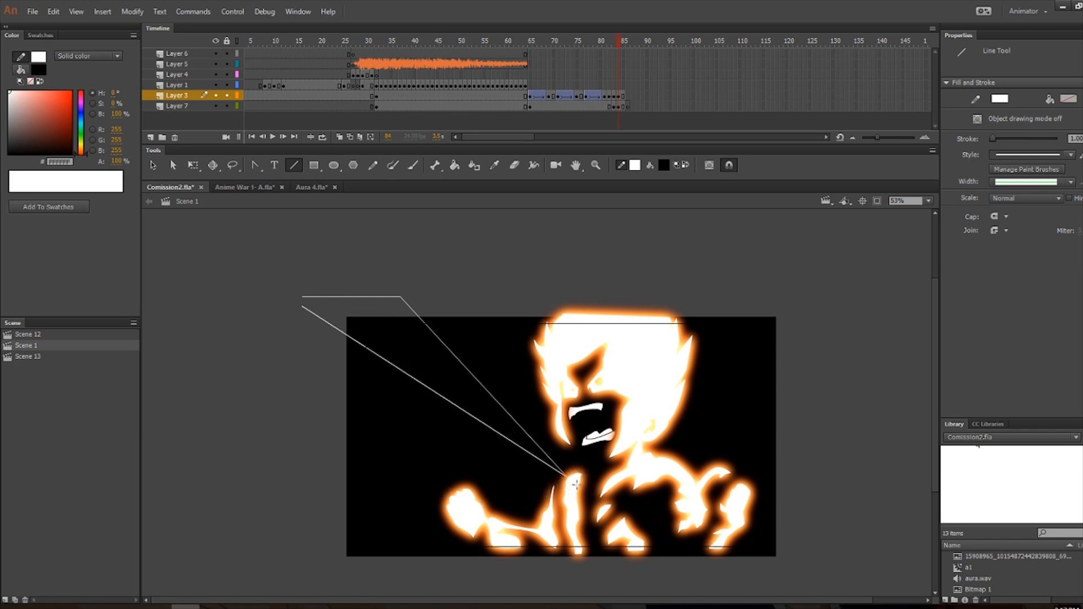
Outline two more white rays, one from the chest past the stage's left edge and one from the shoulder toward the upper right.
{"action": "left_click_drag", "start_coordinate": [566, 483], "coordinate": [263, 428]}
{"action": "left_click_drag", "start_coordinate": [259, 466], "coordinate": [262, 467]}
{"action": "left_click_drag", "start_coordinate": [262, 468], "coordinate": [566, 483]}
{"action": "mouse_move", "coordinate": [653, 449]}
{"action": "left_mouse_down"}
{"action": "mouse_move", "coordinate": [779, 351]}
{"action": "mouse_move", "coordinate": [803, 307]}
{"action": "left_mouse_up"}
{"action": "left_click_drag", "start_coordinate": [803, 308], "coordinate": [803, 348]}
{"action": "left_click_drag", "start_coordinate": [745, 397], "coordinate": [803, 354]}
{"action": "left_click_drag", "start_coordinate": [803, 354], "coordinate": [652, 451]}
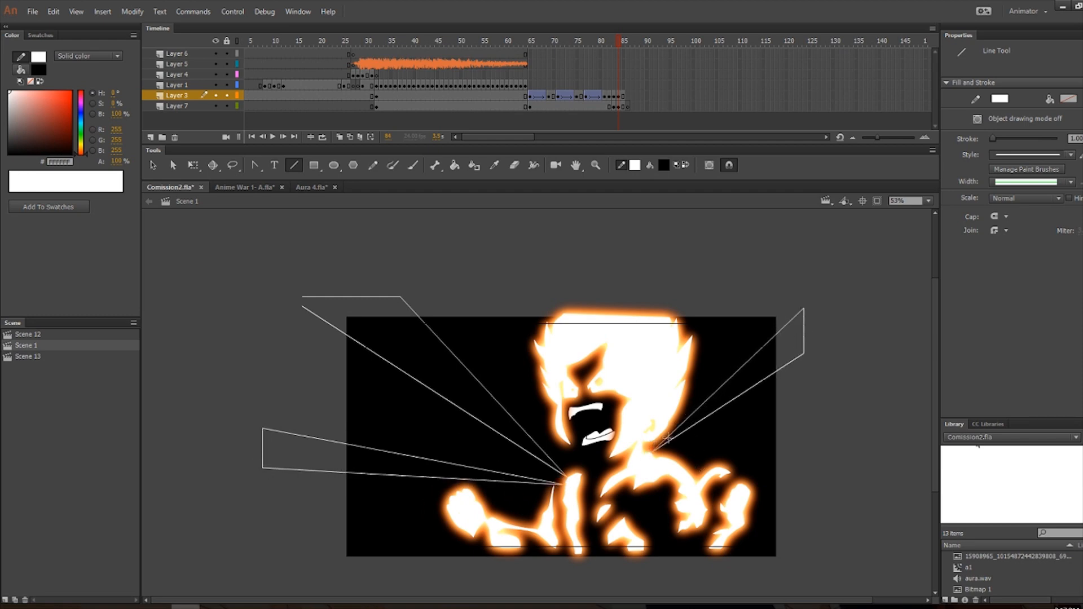
Close the gap in the upper-left ray's outline and fill all three rays with white.
{"action": "key", "text": "k"}
{"action": "left_click", "coordinate": [662, 164]}
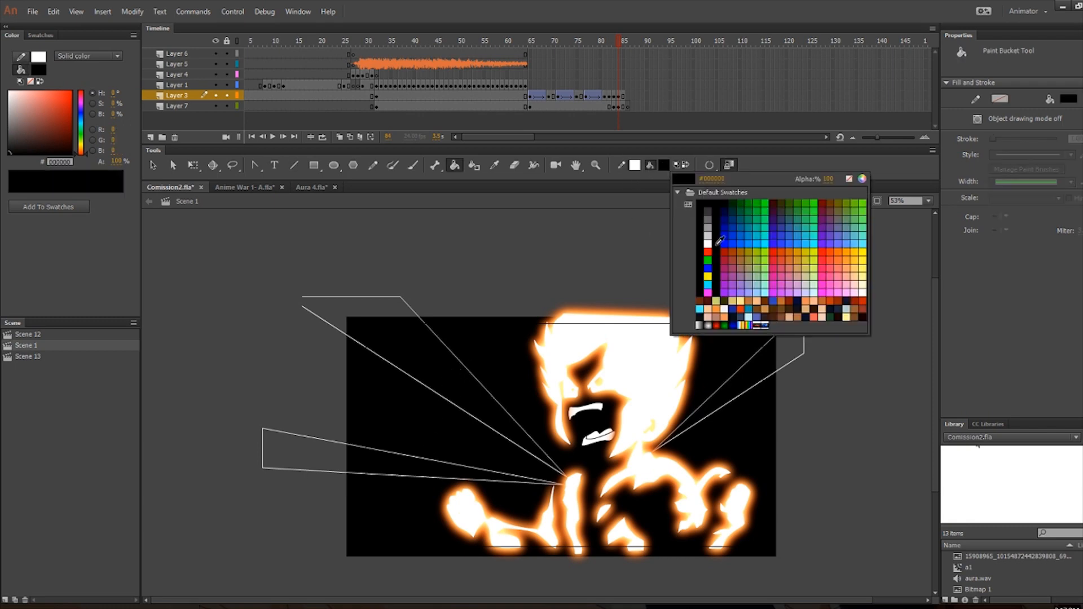
{"action": "left_click", "coordinate": [699, 264]}
{"action": "left_click", "coordinate": [368, 333]}
{"action": "key", "text": "ctrl+z"}
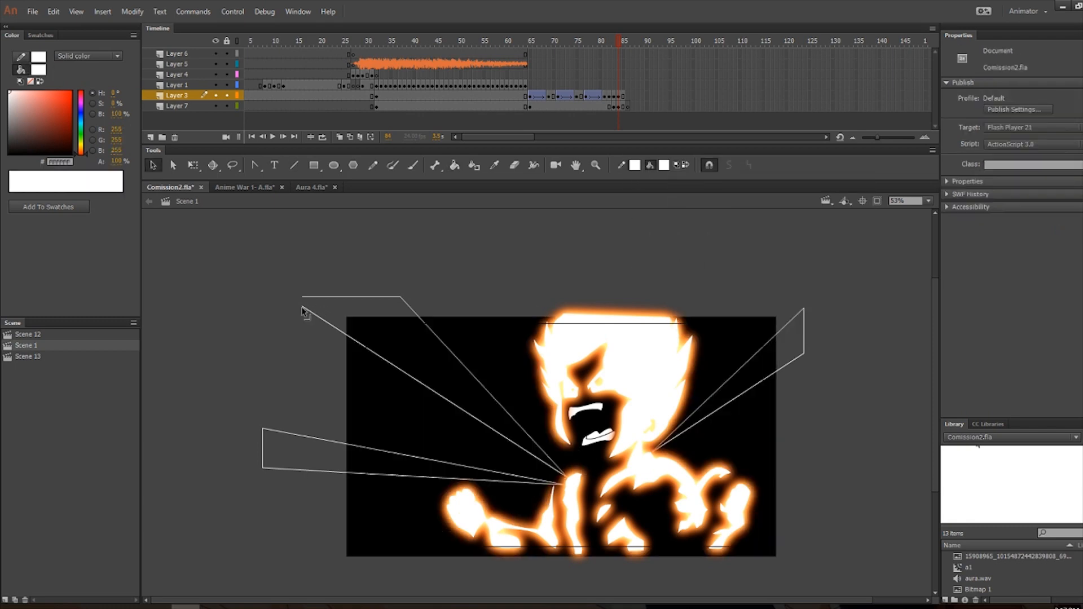
{"action": "left_click", "coordinate": [420, 389]}
{"action": "left_click", "coordinate": [405, 474]}
{"action": "left_click", "coordinate": [733, 397]}
Select the three white rays and convert them to a movie clip symbol.
{"action": "key", "text": "v"}
{"action": "left_click", "coordinate": [733, 397]}
{"action": "left_click", "coordinate": [459, 388], "text": "shift"}
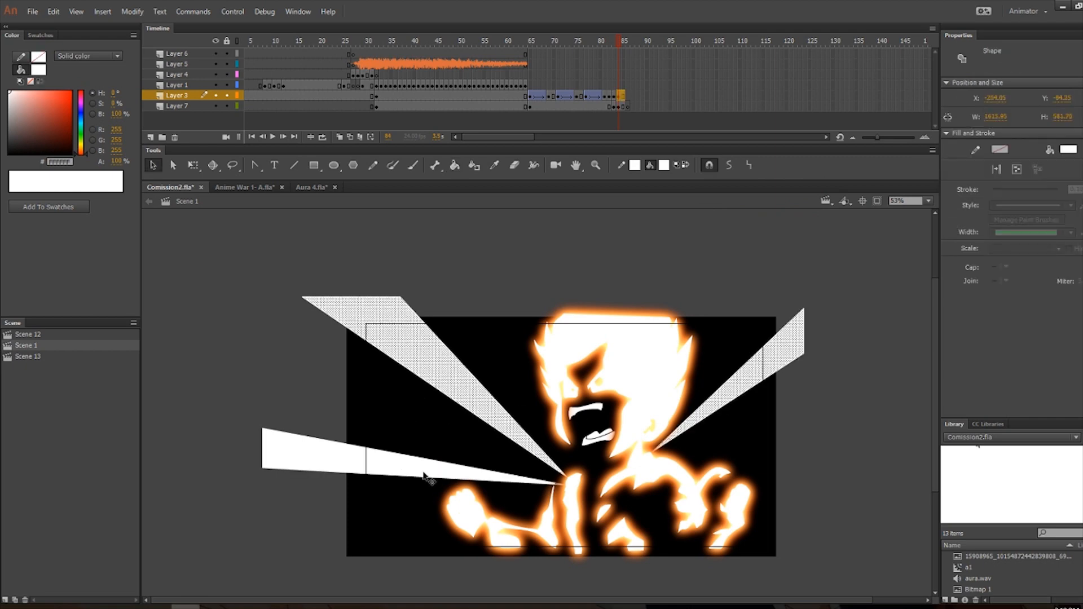
{"action": "left_click", "coordinate": [426, 470], "text": "shift"}
{"action": "right_click", "coordinate": [425, 471]}
{"action": "left_click", "coordinate": [475, 450]}
{"action": "left_click", "coordinate": [382, 121]}
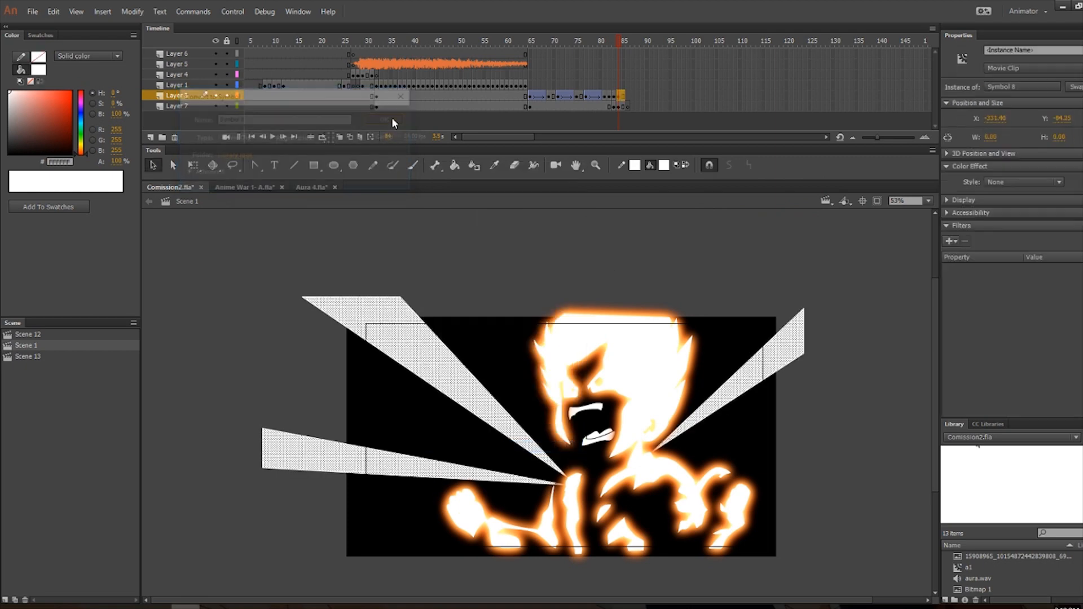
Add a high-quality light yellow Glow filter to the three-ray clip, with a strengthened glow and 54 px blur in both directions.
{"action": "left_click", "coordinate": [959, 243]}
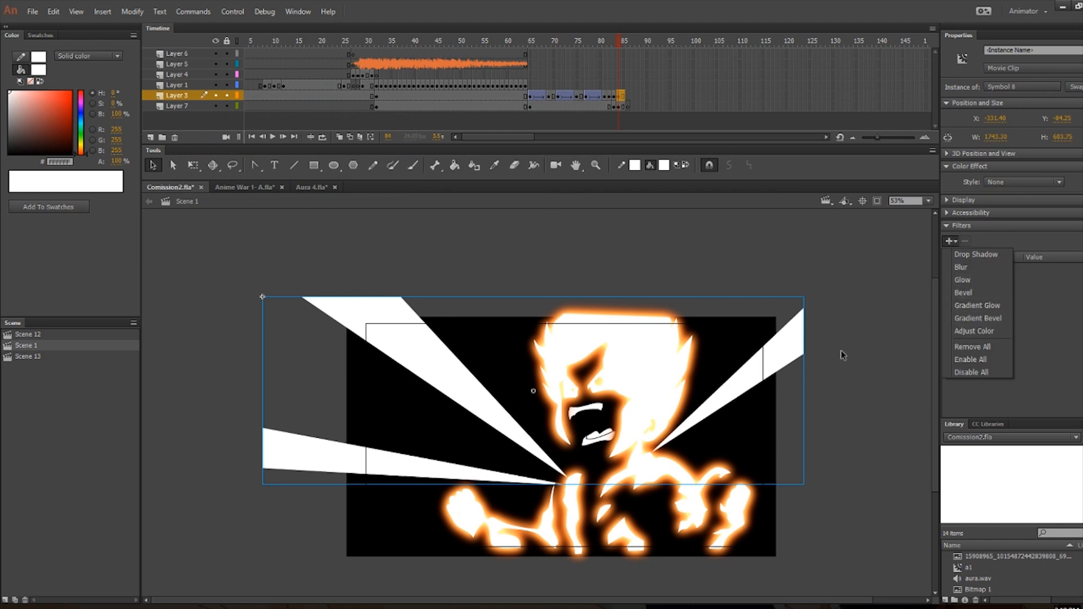
{"action": "left_click", "coordinate": [968, 281]}
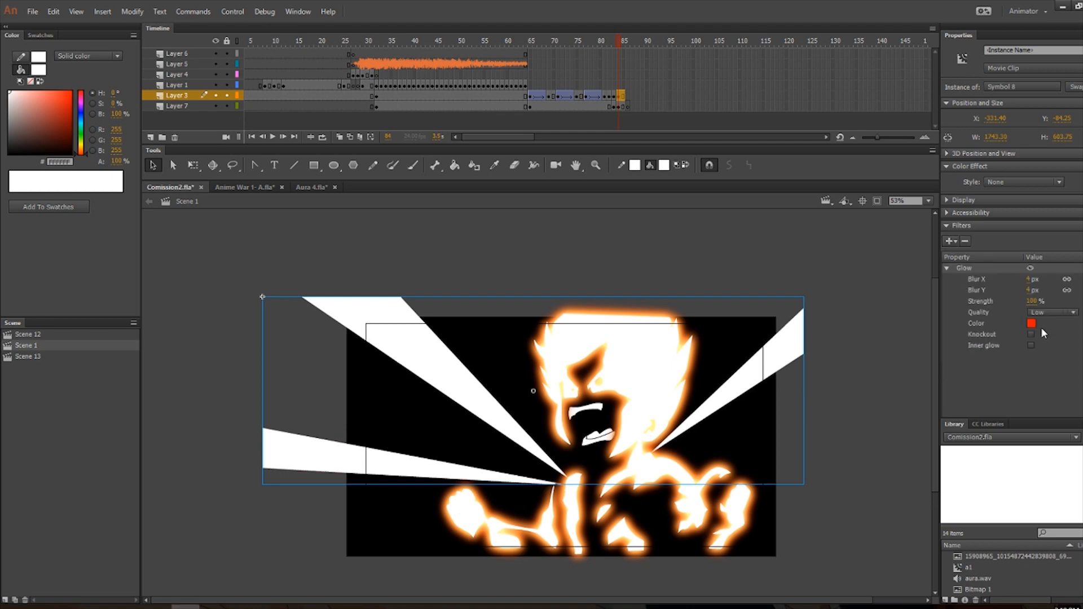
{"action": "left_click", "coordinate": [1050, 312]}
{"action": "left_click", "coordinate": [1041, 355]}
{"action": "left_click", "coordinate": [1031, 323]}
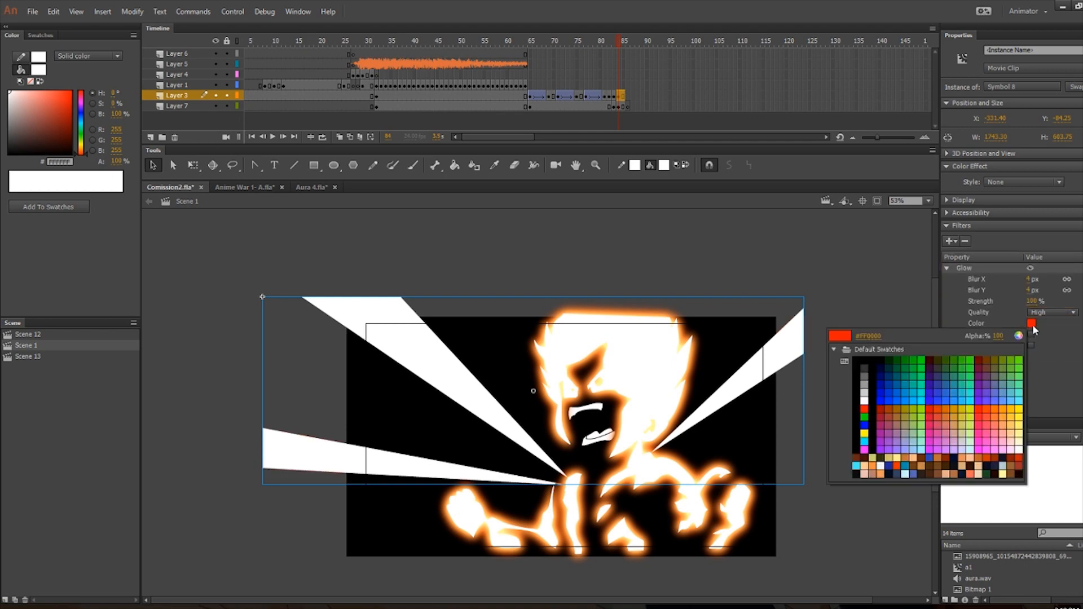
{"action": "left_click", "coordinate": [1020, 430]}
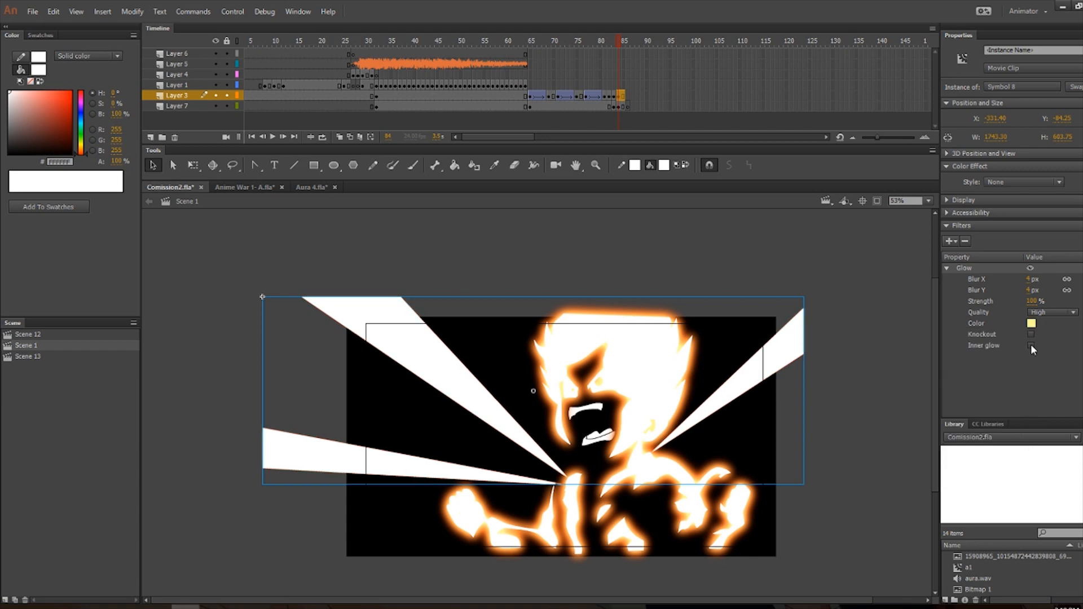
{"action": "left_click", "coordinate": [1050, 314]}
{"action": "left_click", "coordinate": [1053, 351]}
{"action": "left_click_drag", "start_coordinate": [1032, 302], "coordinate": [1066, 293]}
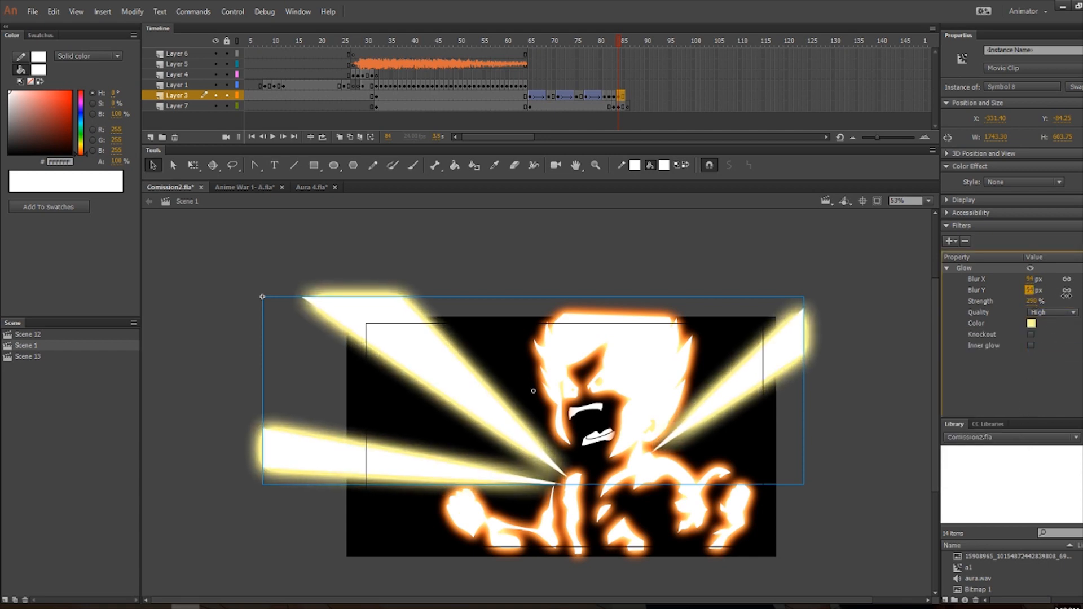
Recolor the rays' glow to a pale cream and deselect the clip.
{"action": "left_click", "coordinate": [1032, 324]}
{"action": "left_click", "coordinate": [1020, 441]}
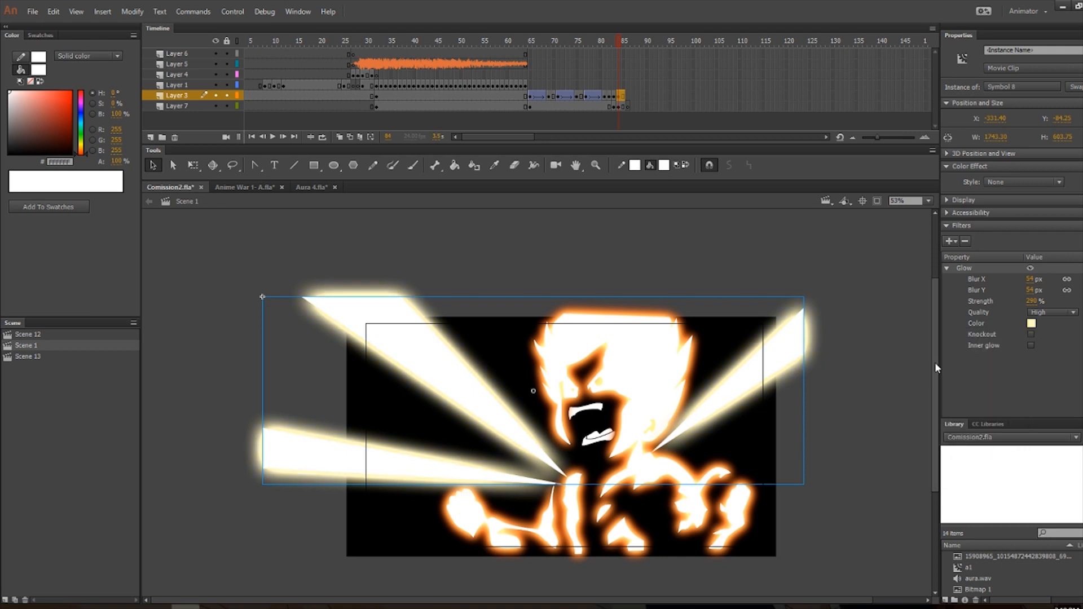
{"action": "left_click", "coordinate": [904, 401]}
{"action": "scroll", "coordinate": [903, 401], "scroll_direction": "down", "scroll_amount": 1}
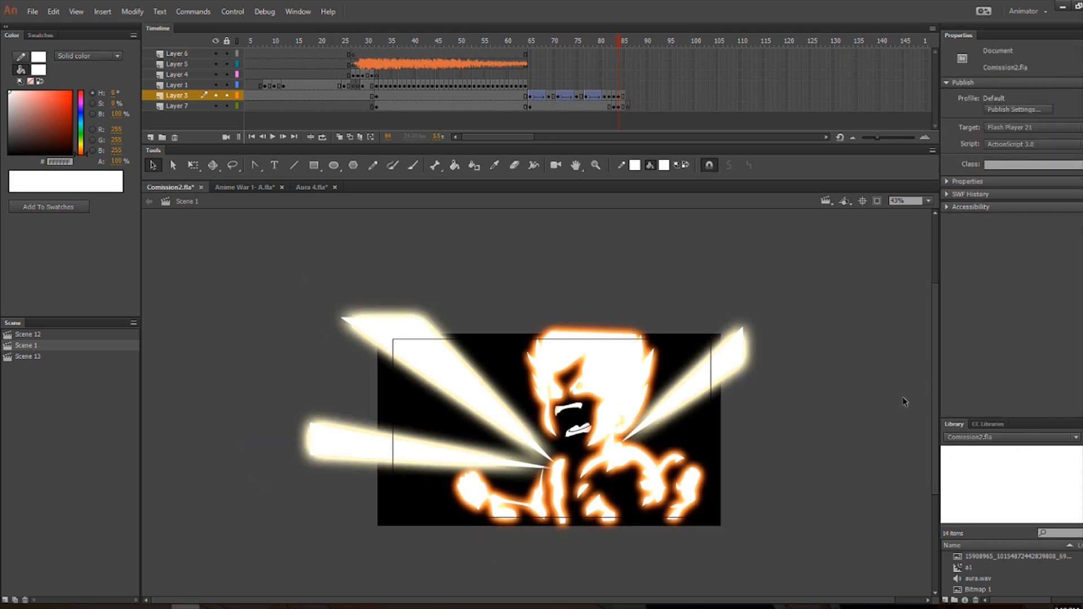
Compare with the rays of the earlier impact frame at frame 29, and set the new rays' glow color to light yellow.
{"action": "left_click", "coordinate": [363, 75]}
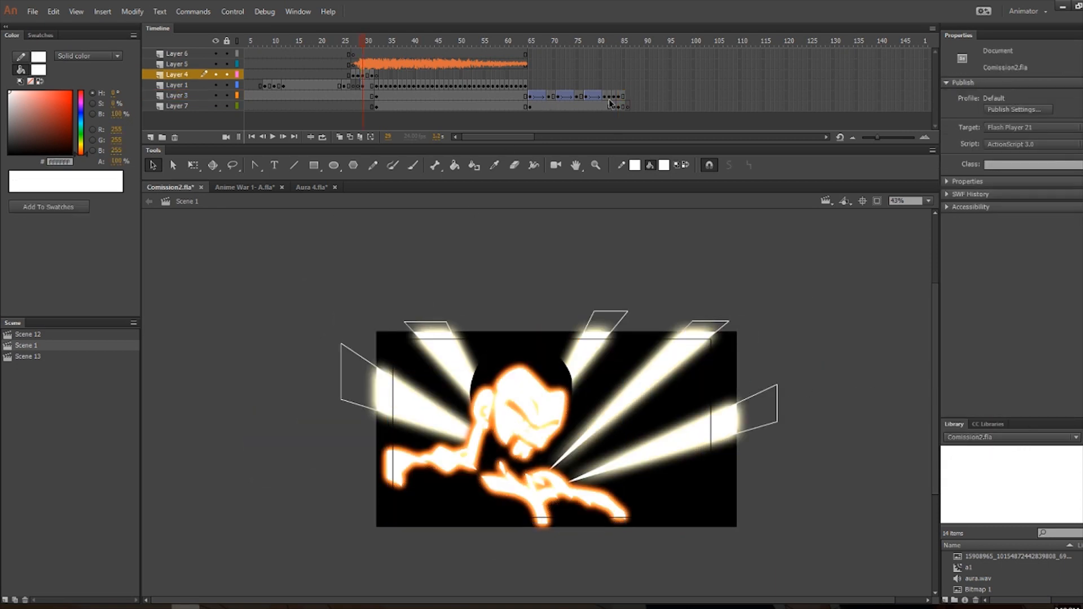
{"action": "left_click", "coordinate": [623, 96]}
{"action": "scroll", "coordinate": [597, 286], "scroll_direction": "up", "scroll_amount": 2}
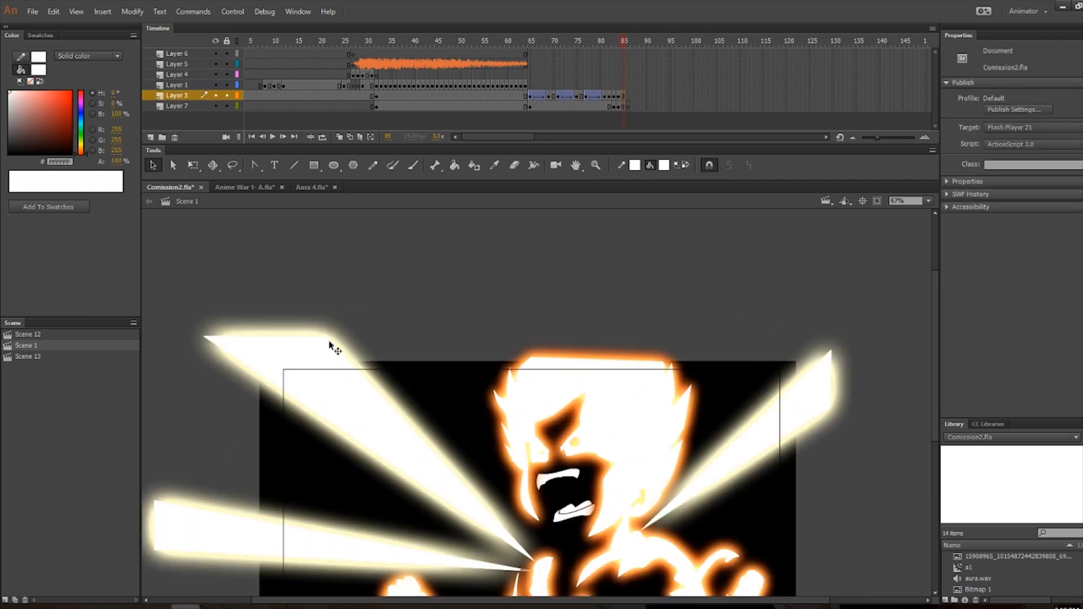
{"action": "left_click", "coordinate": [285, 344]}
{"action": "scroll", "coordinate": [503, 314], "scroll_direction": "down", "scroll_amount": 2}
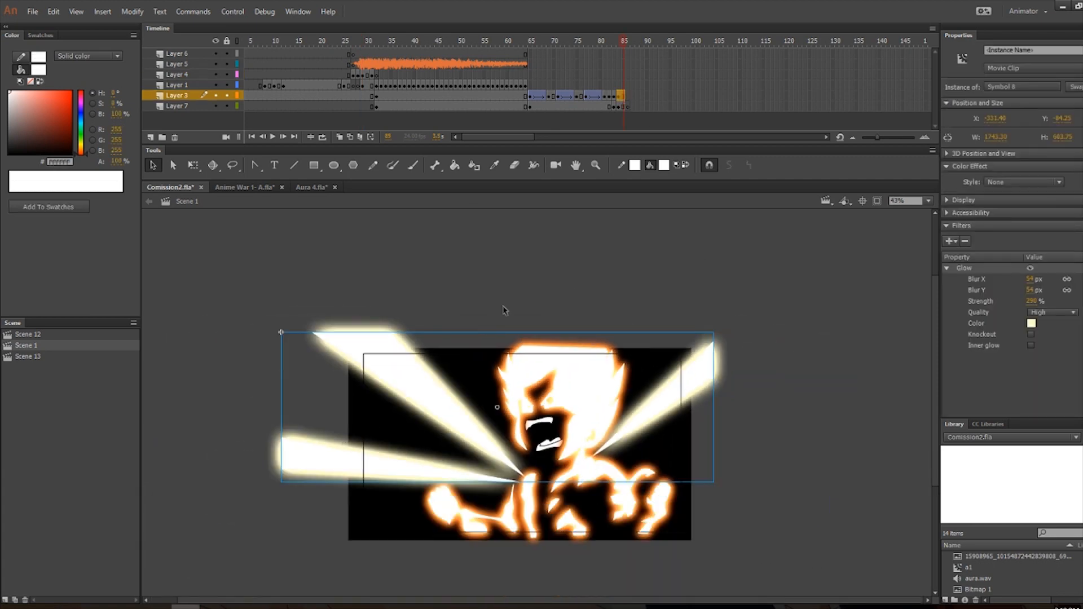
{"action": "left_click", "coordinate": [1031, 324]}
{"action": "left_click", "coordinate": [1015, 432]}
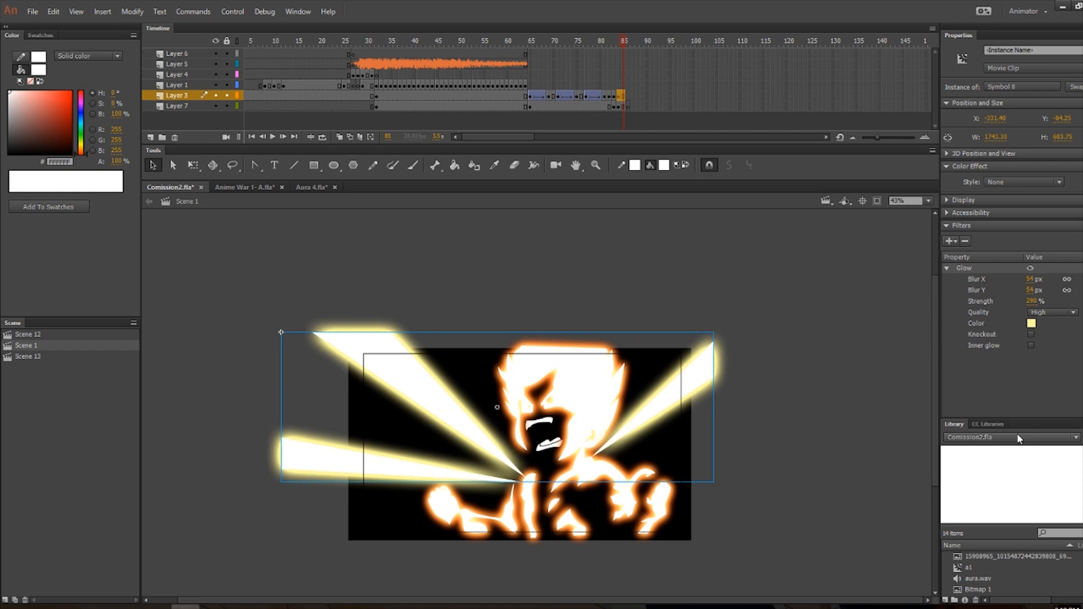
{"action": "left_click", "coordinate": [829, 406]}
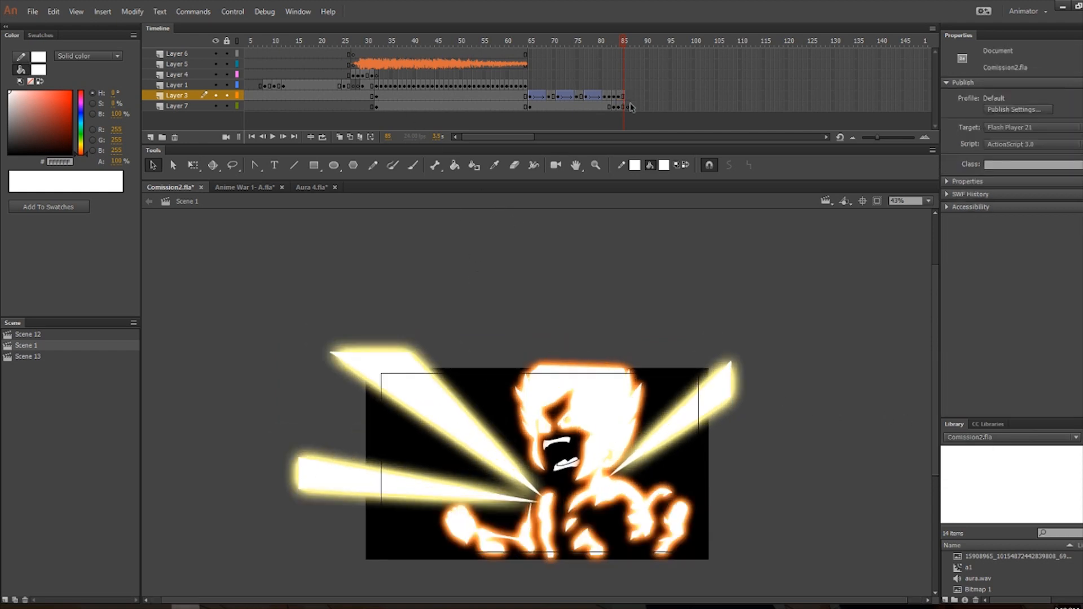
On Layer 7 at frame 86, fill the irises and pupils of both eyes with teal green.
{"action": "left_click", "coordinate": [604, 106]}
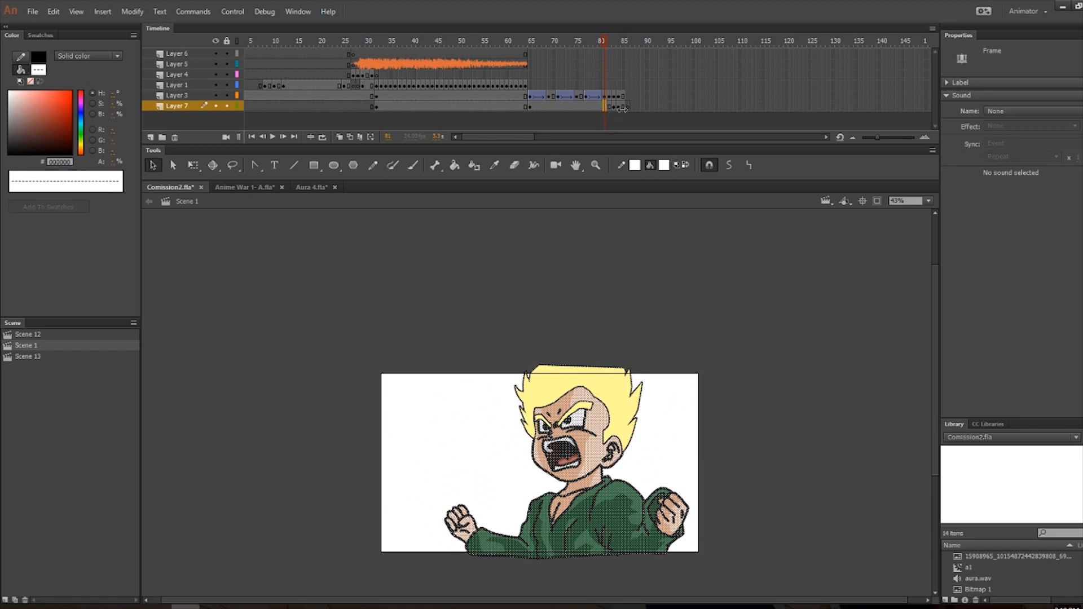
{"action": "left_click", "coordinate": [625, 108]}
{"action": "right_click", "coordinate": [541, 328]}
{"action": "left_click", "coordinate": [541, 329]}
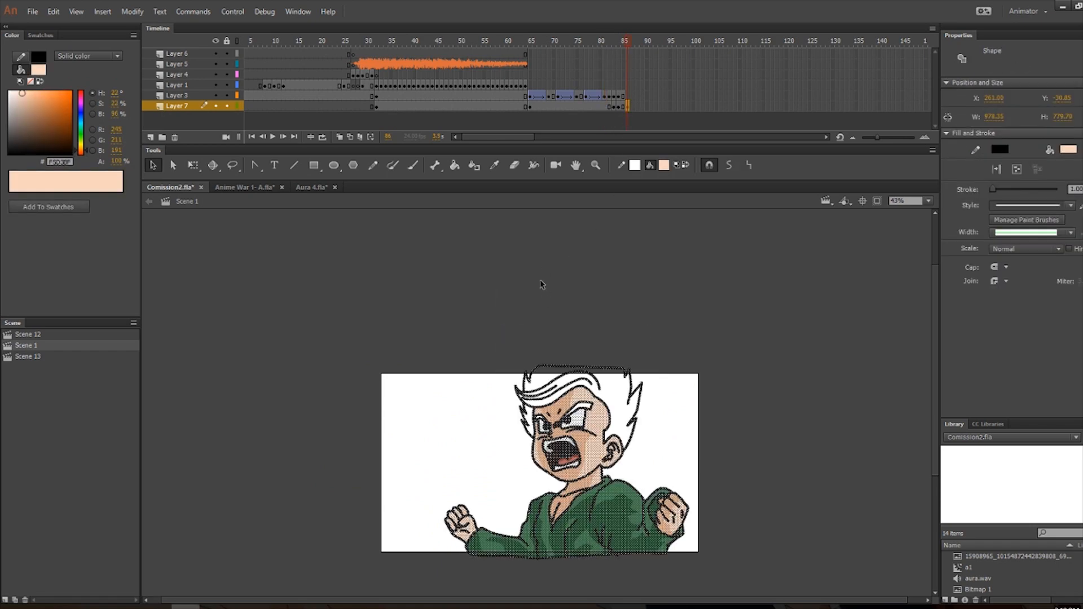
{"action": "scroll", "coordinate": [577, 349], "scroll_direction": "up", "scroll_amount": 6}
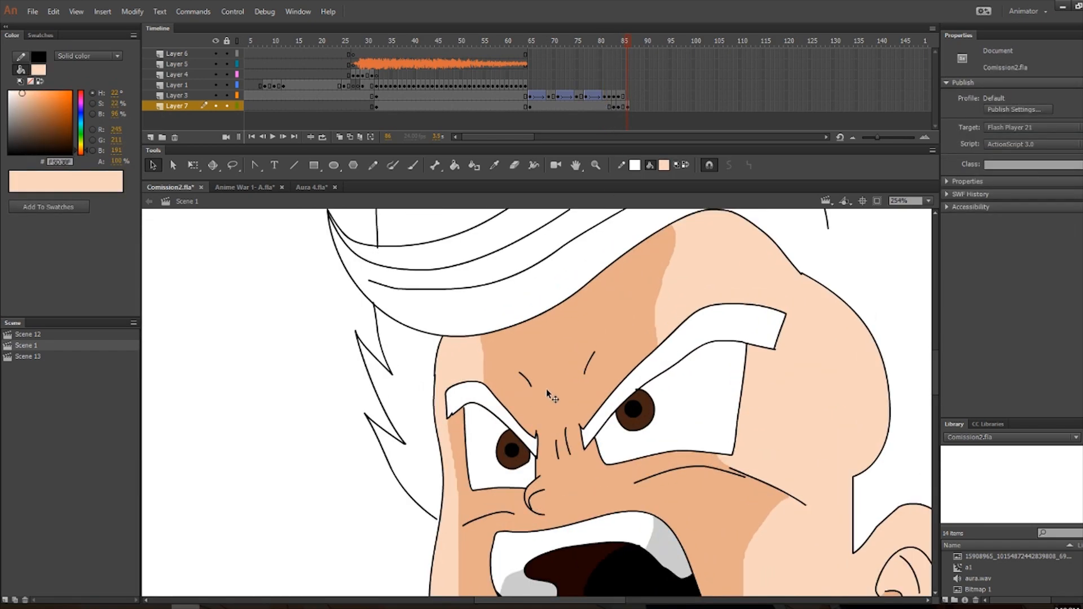
{"action": "left_click", "coordinate": [663, 165]}
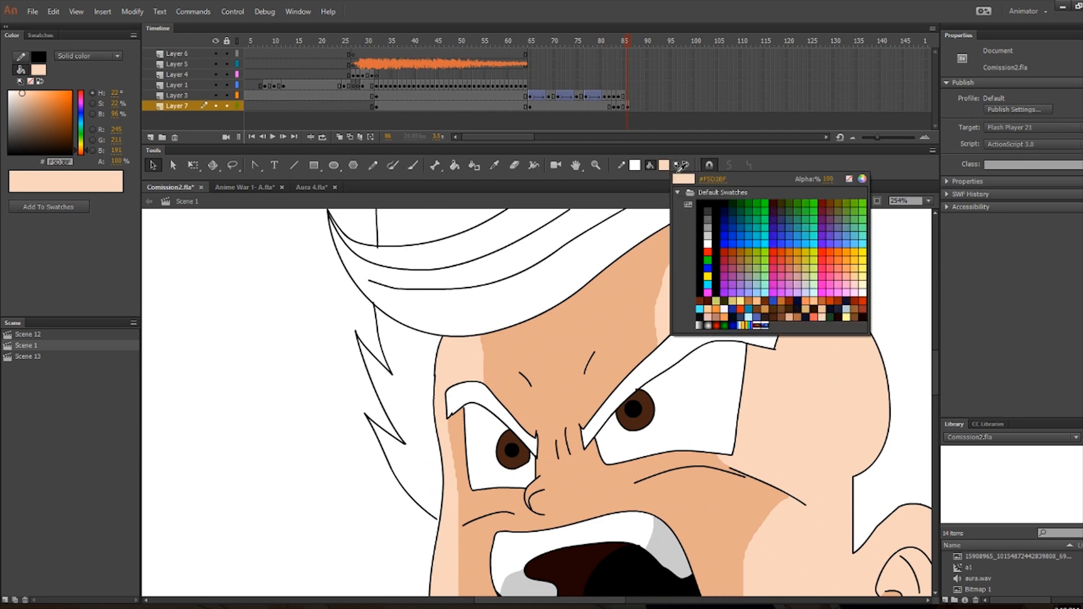
{"action": "left_click", "coordinate": [768, 226]}
{"action": "key", "text": "k"}
{"action": "left_click", "coordinate": [636, 415]}
{"action": "left_click", "coordinate": [510, 452]}
{"action": "left_click", "coordinate": [516, 461]}
Delete the pupil outlines inside both teal eyes.
{"action": "key", "text": "v"}
{"action": "left_click", "coordinate": [516, 455]}
{"action": "left_click", "coordinate": [635, 417], "text": "shift"}
{"action": "key", "text": "Delete"}
{"action": "scroll", "coordinate": [646, 397], "scroll_direction": "down", "scroll_amount": 5}
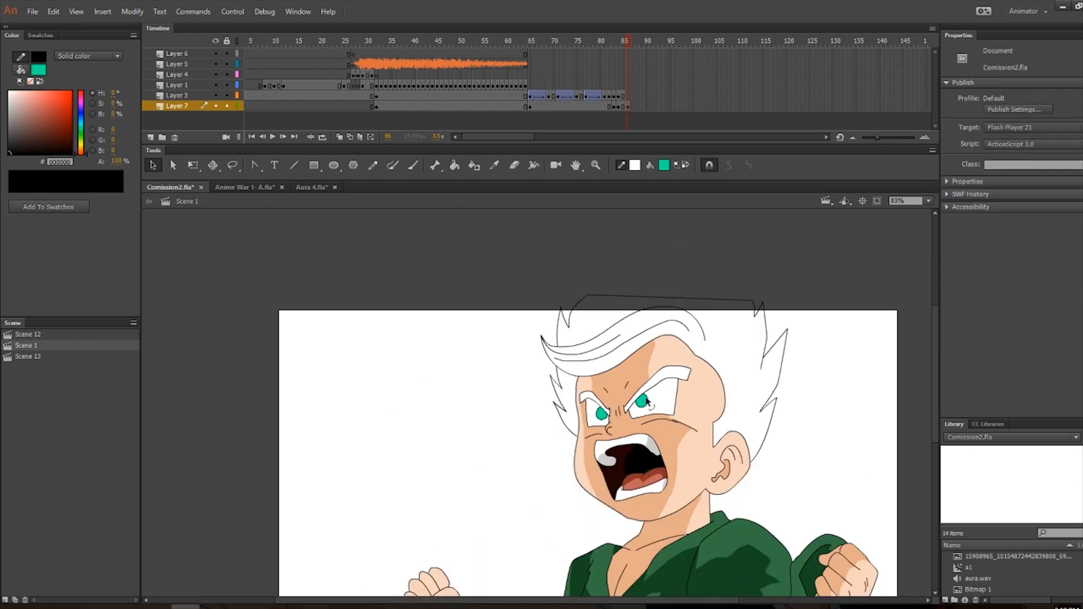
Fill the main hair areas and both eyebrows with light yellow #FFFF99.
{"action": "scroll", "coordinate": [653, 359], "scroll_direction": "up", "scroll_amount": 2}
{"action": "left_click", "coordinate": [664, 166]}
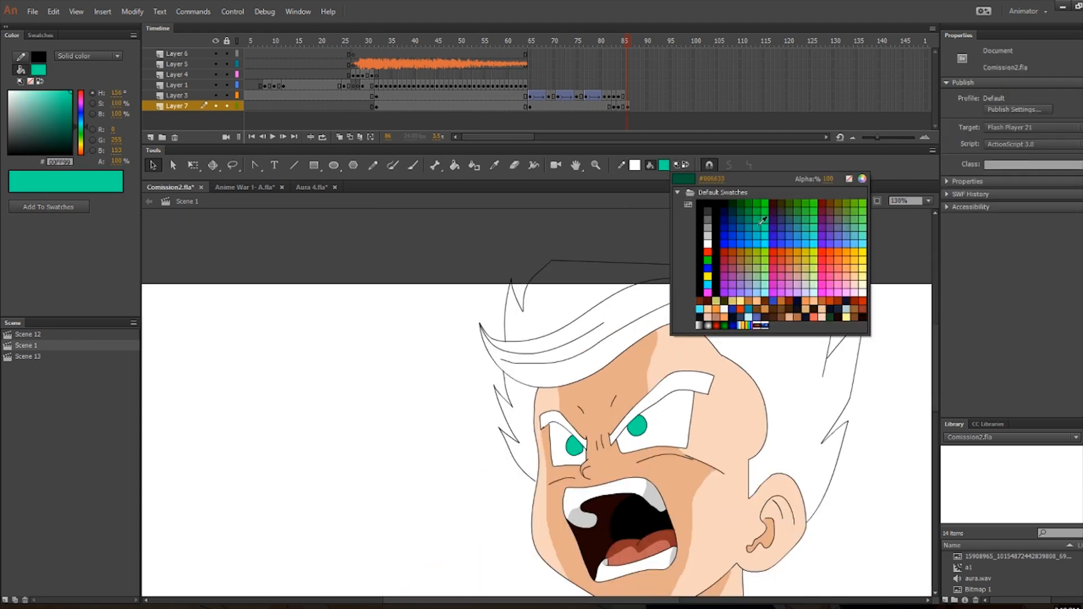
{"action": "left_click", "coordinate": [862, 274]}
{"action": "left_click", "coordinate": [807, 336]}
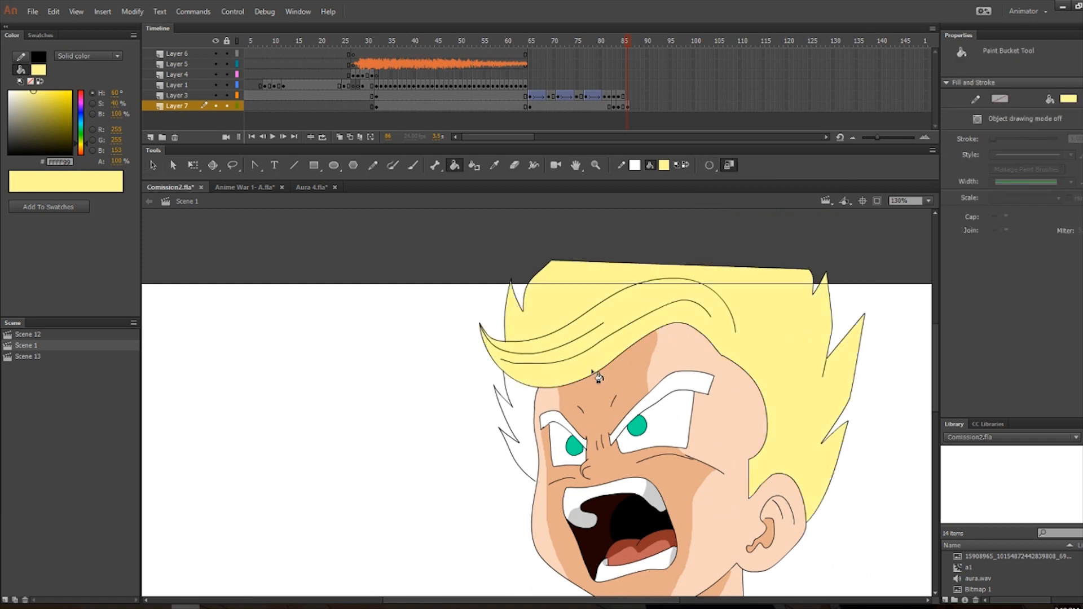
{"action": "left_click", "coordinate": [551, 419]}
{"action": "left_click", "coordinate": [660, 393]}
Close the gap where the side hair spikes' outline meets the cheek and fill that section with light yellow.
{"action": "scroll", "coordinate": [536, 456], "scroll_direction": "up", "scroll_amount": 3}
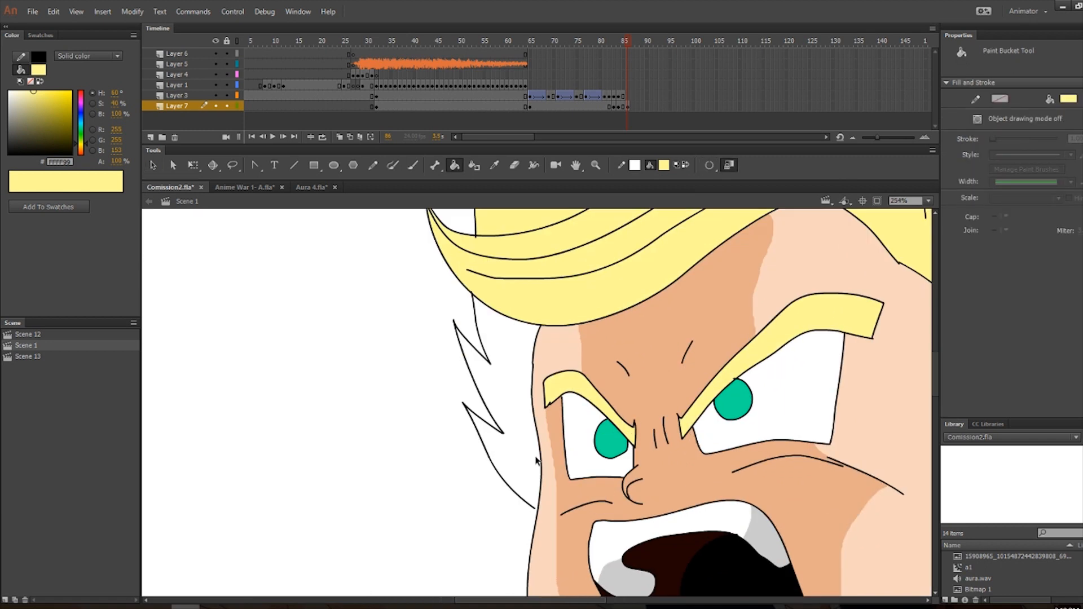
{"action": "key", "text": "v"}
{"action": "left_click_drag", "start_coordinate": [535, 525], "coordinate": [539, 528]}
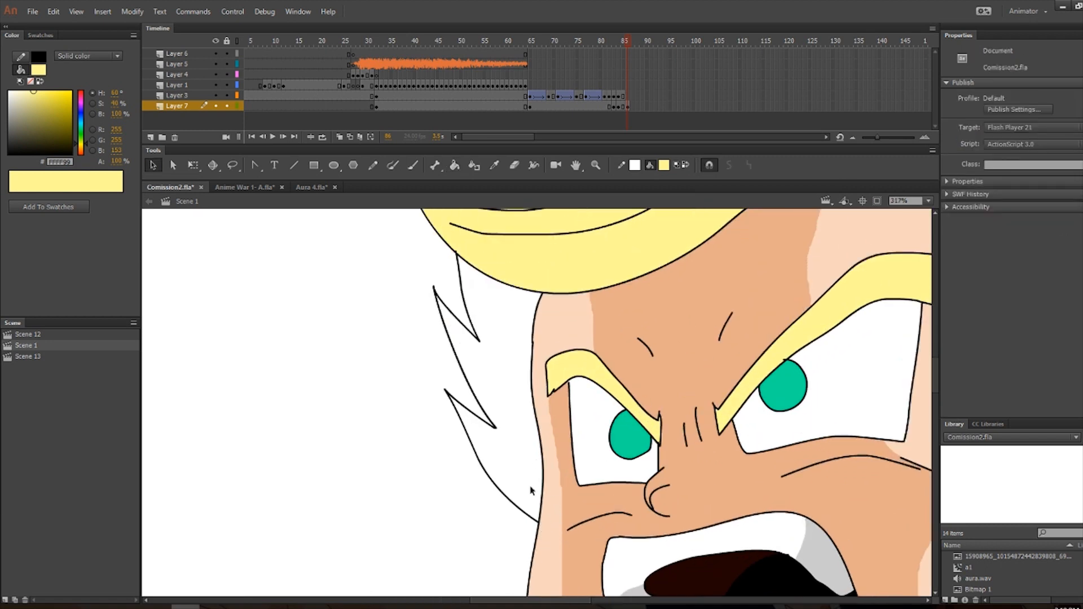
{"action": "scroll", "coordinate": [535, 479], "scroll_direction": "down", "scroll_amount": 3}
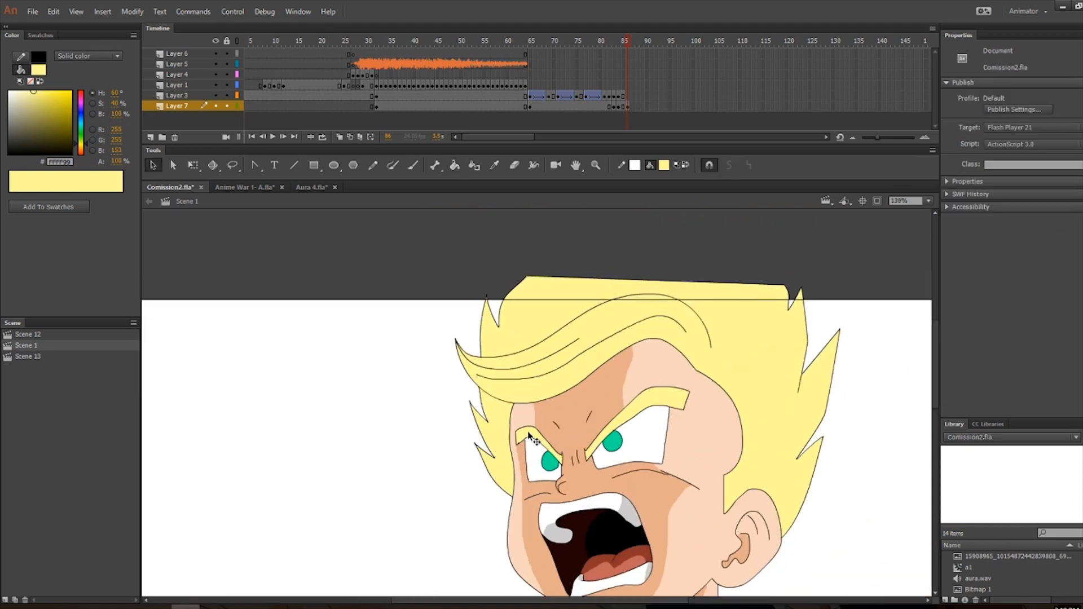
Select all yellow hair fills and both eyebrows and convert them to a movie clip symbol.
{"action": "left_click", "coordinate": [527, 432]}
{"action": "scroll", "coordinate": [526, 432], "scroll_direction": "up", "scroll_amount": 2}
{"action": "left_click", "coordinate": [502, 430], "text": "shift"}
{"action": "left_click", "coordinate": [772, 370], "text": "shift"}
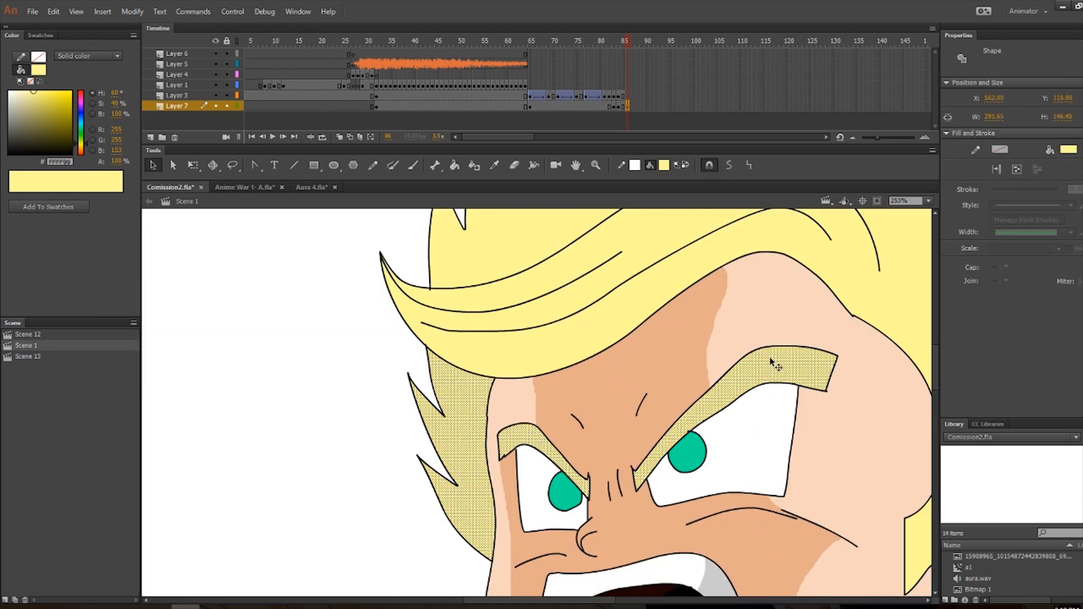
{"action": "scroll", "coordinate": [773, 370], "scroll_direction": "down", "scroll_amount": 3}
{"action": "left_click", "coordinate": [825, 327], "text": "shift"}
{"action": "scroll", "coordinate": [844, 331], "scroll_direction": "down", "scroll_amount": 1}
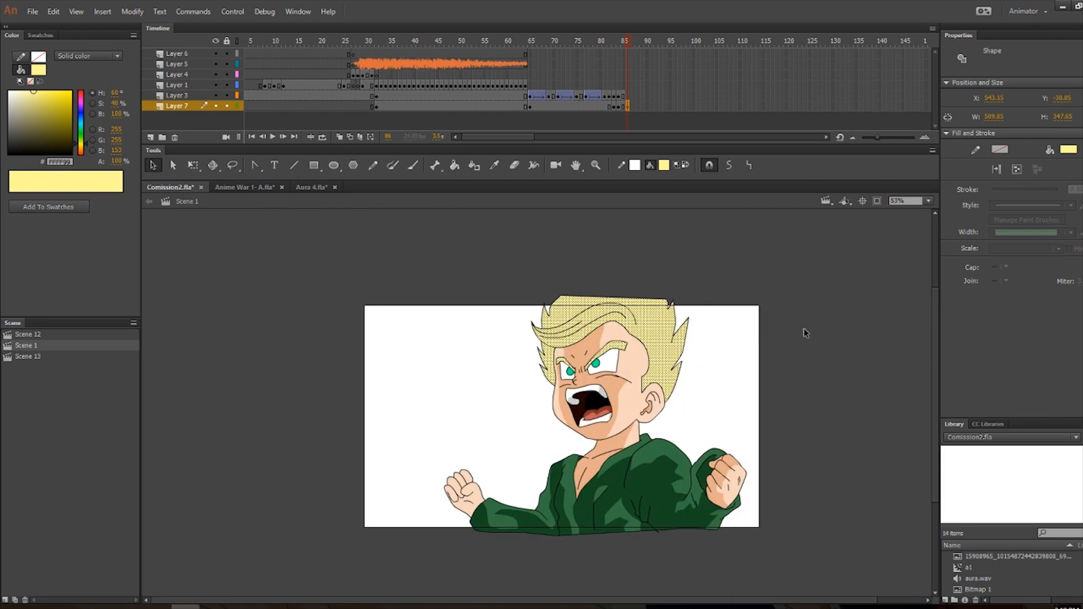
{"action": "scroll", "coordinate": [824, 322], "scroll_direction": "up", "scroll_amount": 1}
{"action": "right_click", "coordinate": [643, 320]}
{"action": "left_click", "coordinate": [702, 294]}
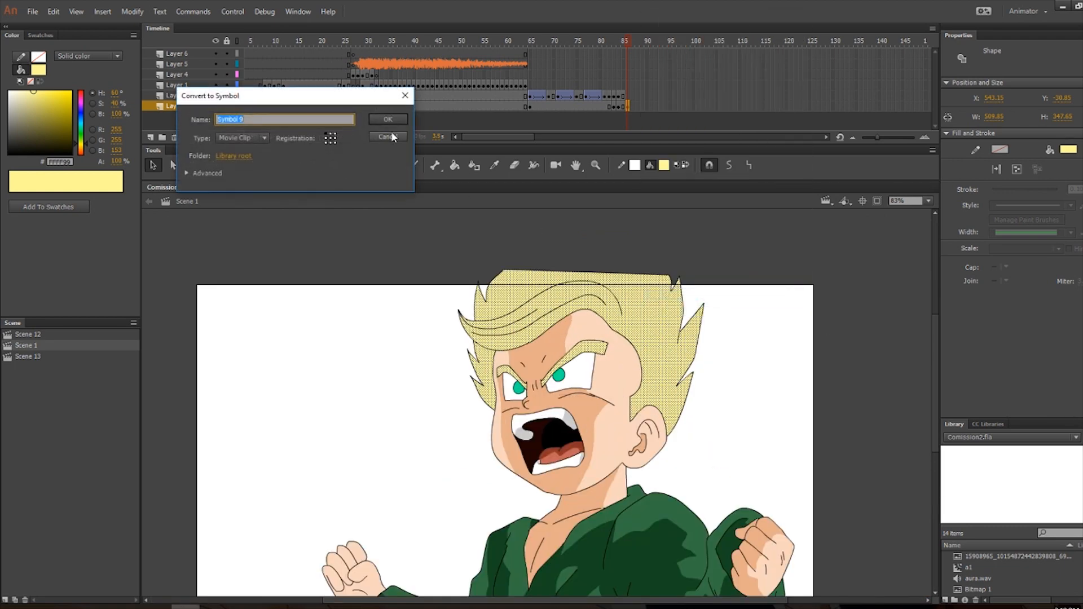
{"action": "left_click", "coordinate": [387, 120]}
{"action": "scroll", "coordinate": [631, 305], "scroll_direction": "up", "scroll_amount": 2}
{"action": "scroll", "coordinate": [625, 285], "scroll_direction": "down", "scroll_amount": 1}
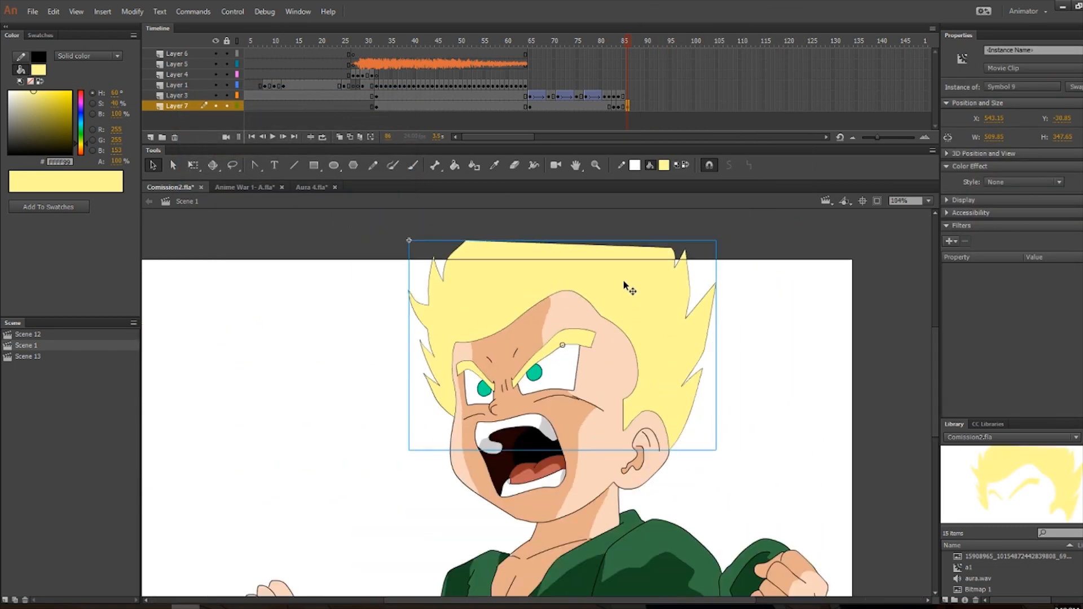
Add a high-quality orange-yellow inner Glow filter to the hair clip, with 41 px blur and 140% strength.
{"action": "left_click", "coordinate": [950, 240]}
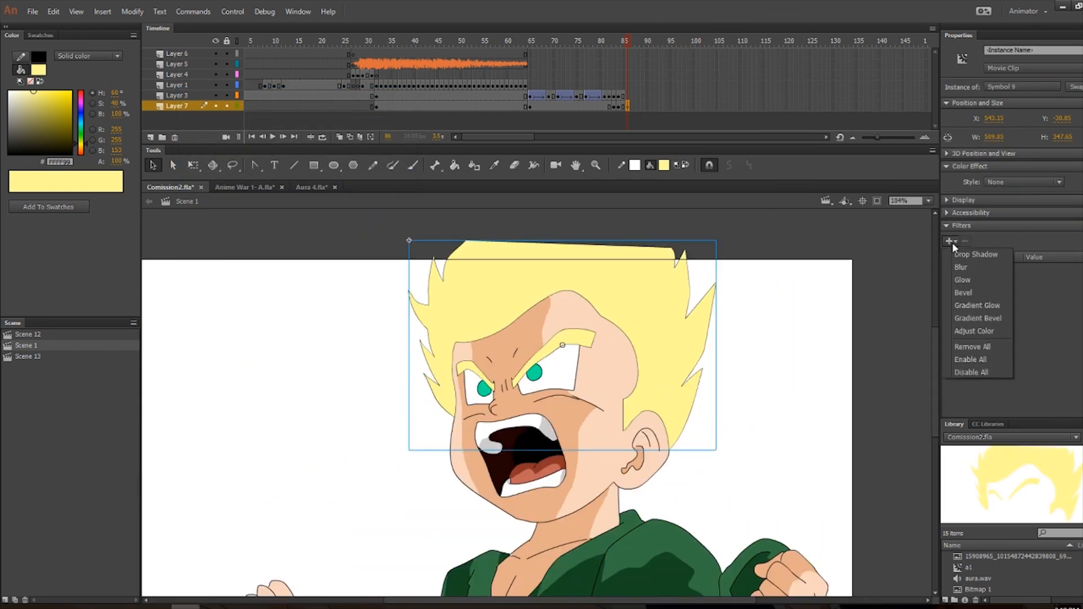
{"action": "left_click", "coordinate": [970, 281]}
{"action": "left_click", "coordinate": [1031, 323]}
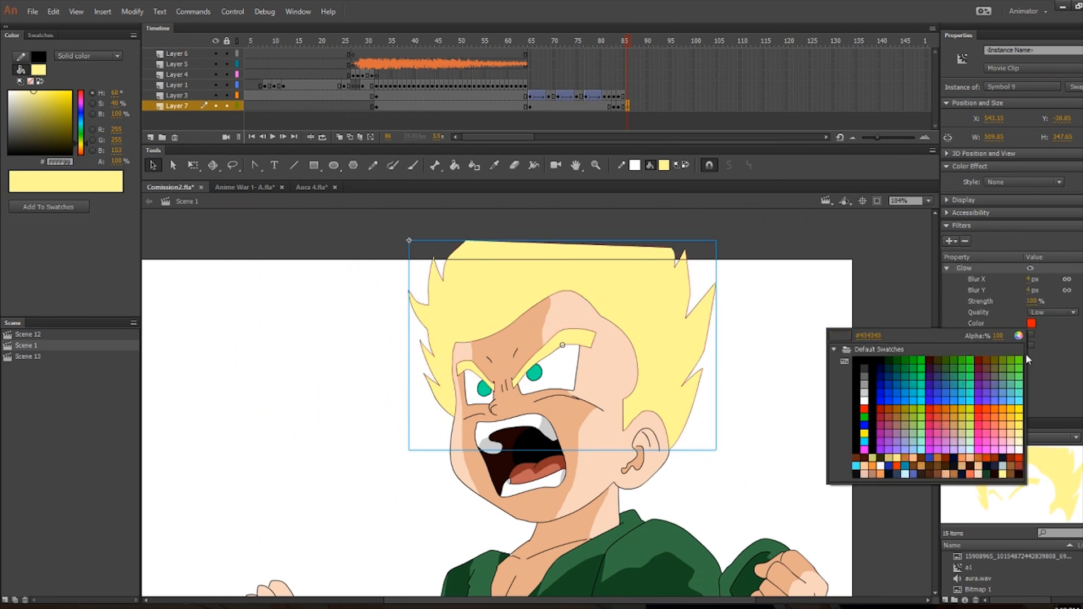
{"action": "left_click", "coordinate": [1019, 416]}
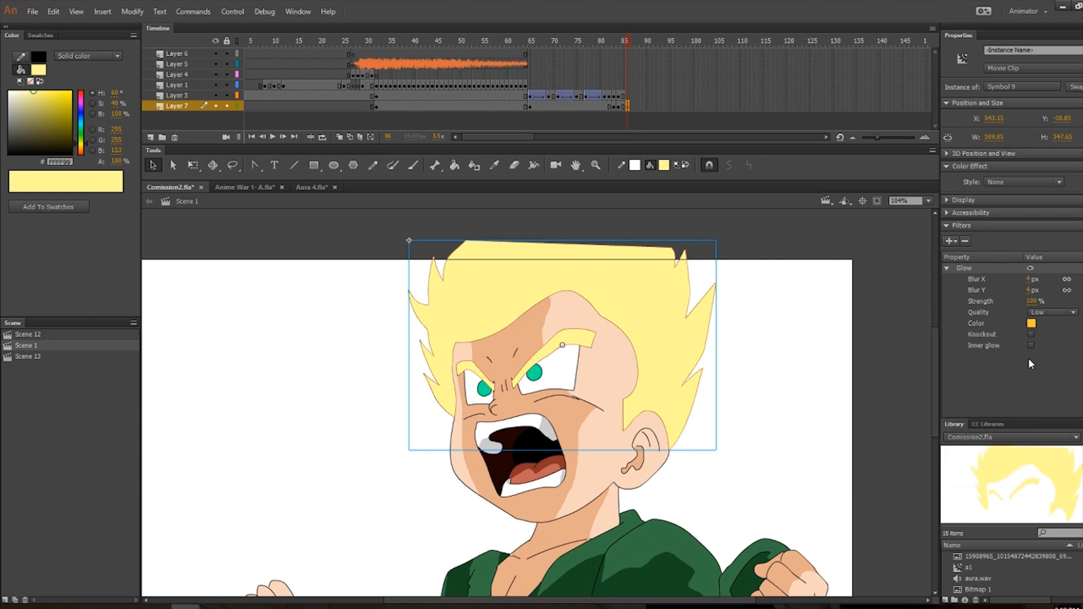
{"action": "left_click", "coordinate": [1031, 346]}
{"action": "left_click", "coordinate": [1050, 312]}
{"action": "left_click", "coordinate": [1038, 350]}
{"action": "left_click", "coordinate": [1031, 300]}
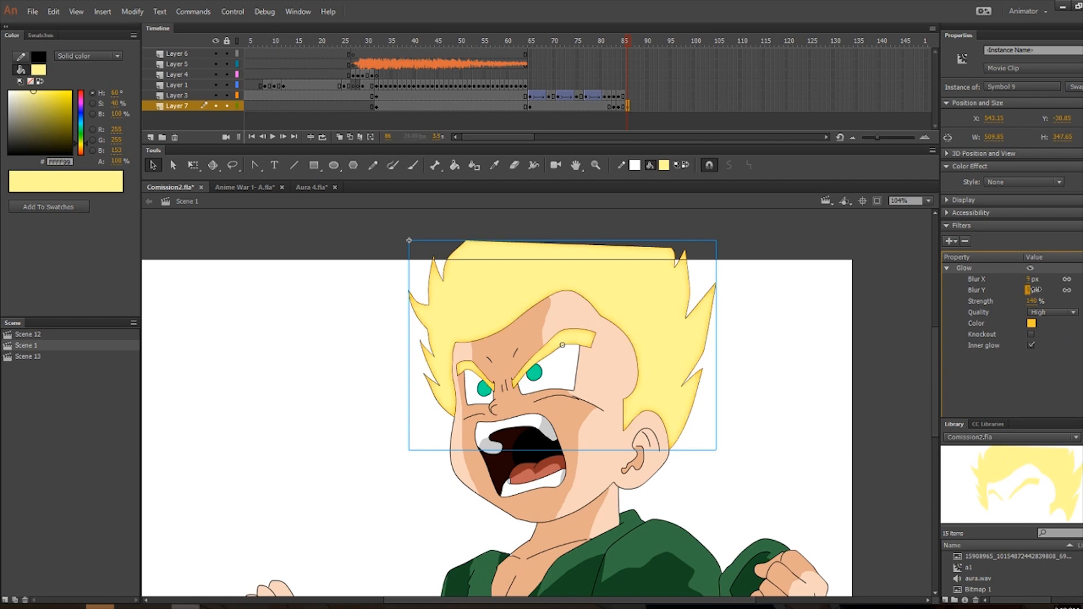
{"action": "left_click_drag", "start_coordinate": [1029, 291], "coordinate": [1052, 294]}
Convert the inner-glow hair clip into another movie clip symbol.
{"action": "right_click", "coordinate": [634, 305]}
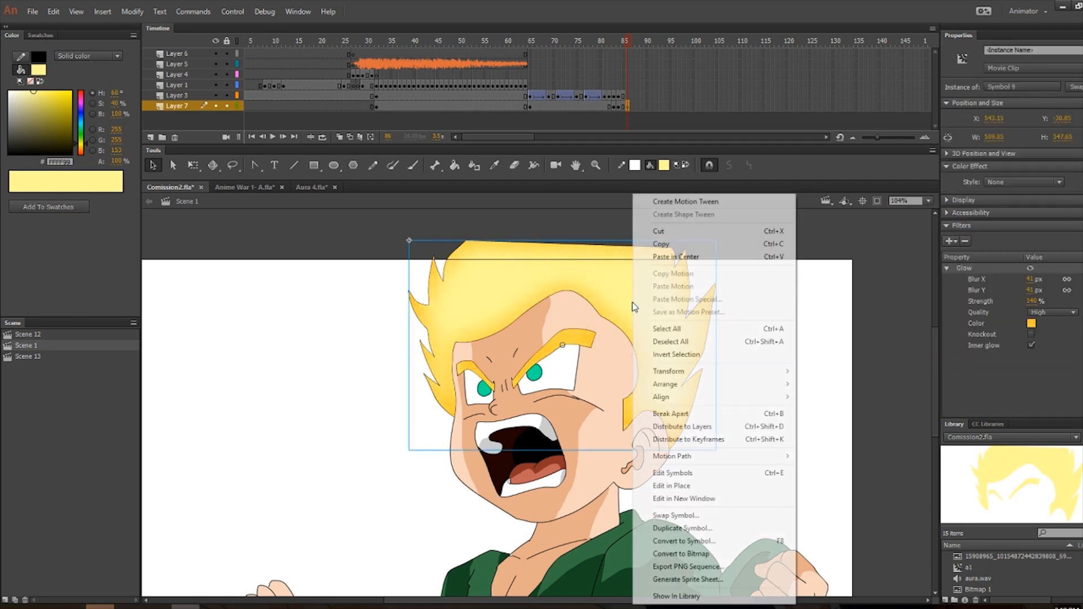
{"action": "left_click", "coordinate": [700, 540]}
{"action": "left_click", "coordinate": [388, 120]}
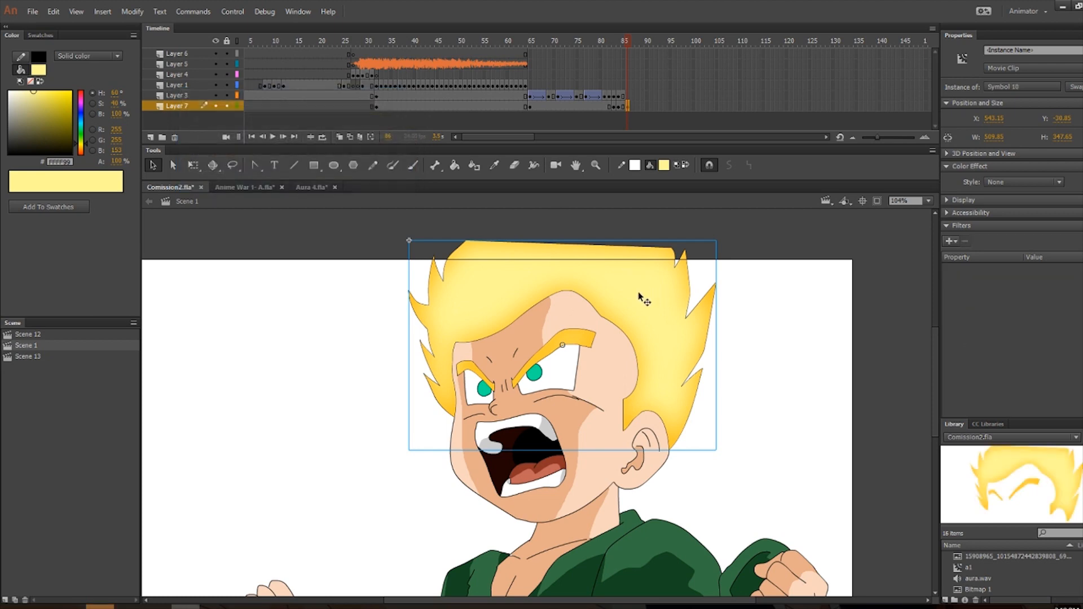
Add a high-quality yellow outer Glow filter to the nested hair clip, with 27 px blur and increased strength.
{"action": "left_click", "coordinate": [950, 241]}
{"action": "left_click", "coordinate": [986, 281]}
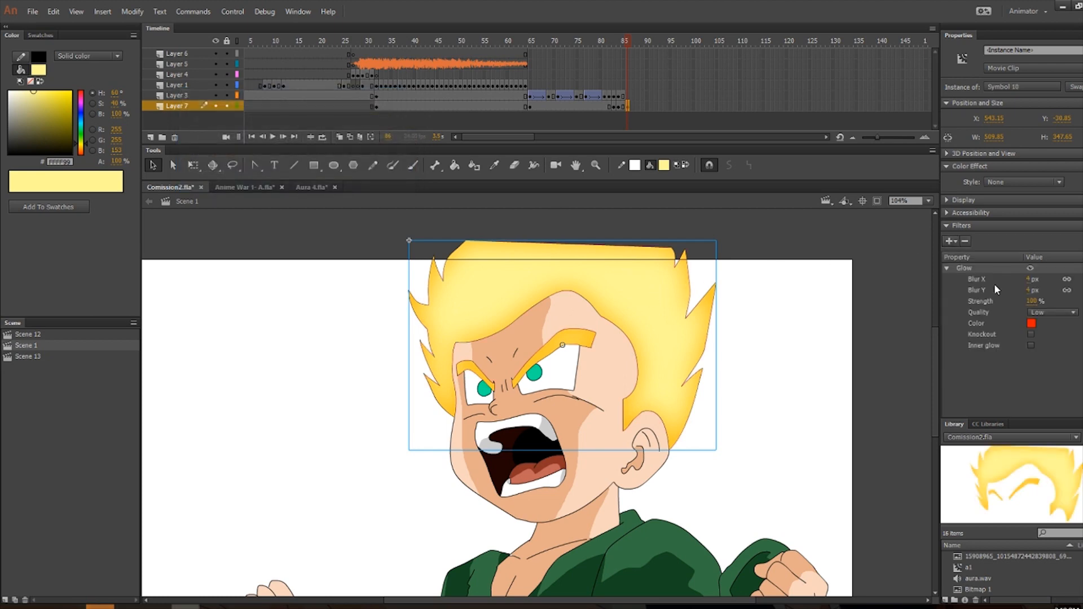
{"action": "left_click", "coordinate": [1030, 323]}
{"action": "left_click", "coordinate": [1021, 428]}
{"action": "left_click", "coordinate": [1052, 313]}
{"action": "left_click", "coordinate": [1053, 351]}
{"action": "mouse_move", "coordinate": [1030, 291]}
{"action": "left_mouse_down"}
{"action": "mouse_move", "coordinate": [1054, 301]}
{"action": "mouse_move", "coordinate": [979, 301]}
{"action": "mouse_move", "coordinate": [1020, 282]}
{"action": "mouse_move", "coordinate": [1039, 288]}
{"action": "left_mouse_up"}
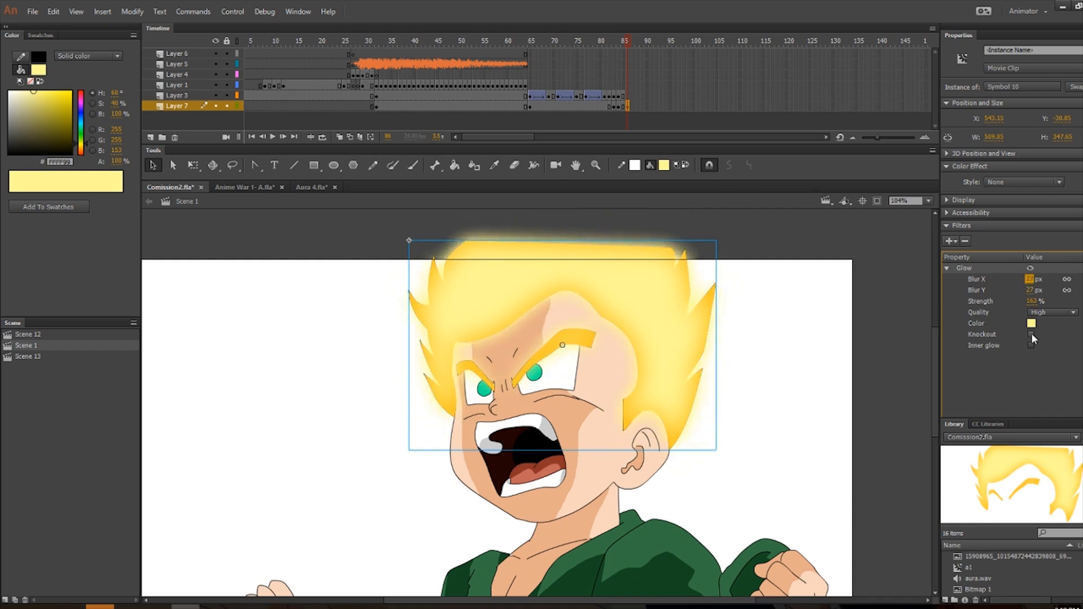
{"action": "left_click", "coordinate": [1030, 323]}
{"action": "left_click", "coordinate": [1020, 427]}
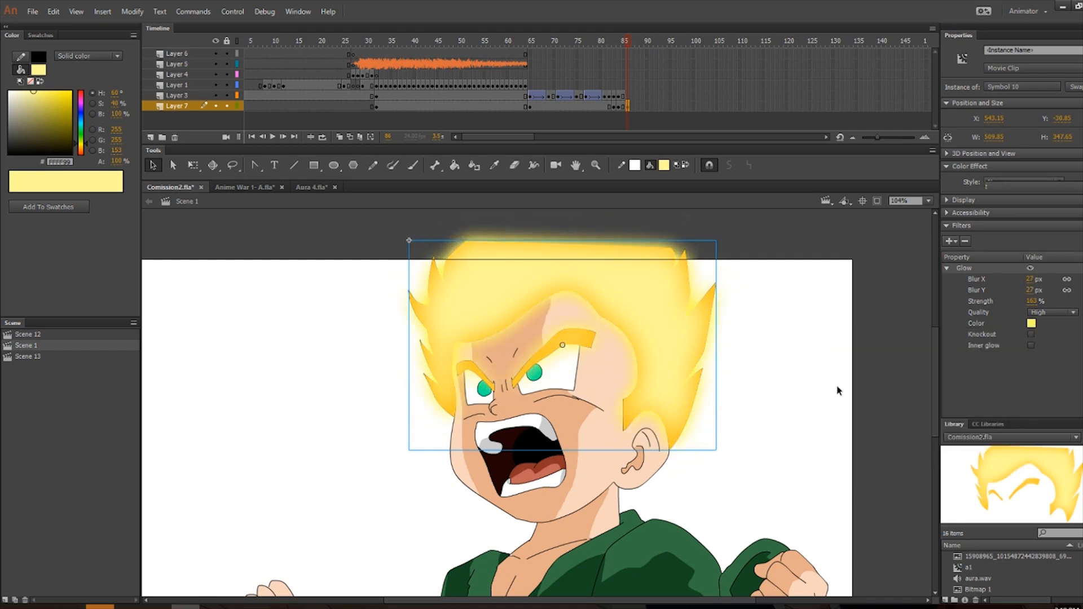
Extend the glowing-hair drawing on Layer 7 to frame 115.
{"action": "left_click", "coordinate": [837, 387]}
{"action": "scroll", "coordinate": [837, 387], "scroll_direction": "down", "scroll_amount": 5}
{"action": "scroll", "coordinate": [661, 431], "scroll_direction": "up", "scroll_amount": 3}
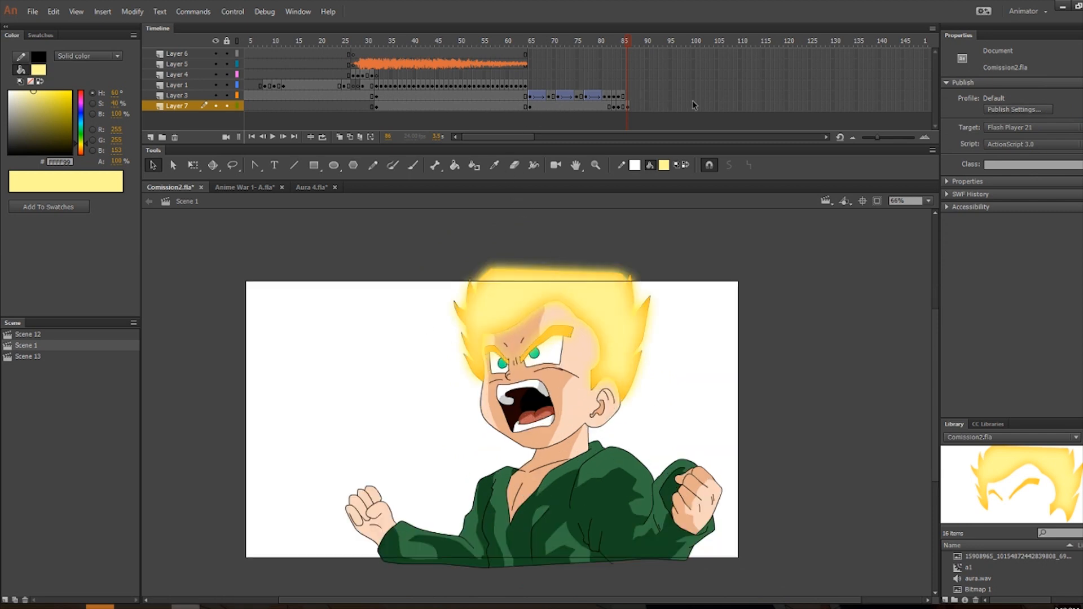
{"action": "key", "text": "F5"}
Insert a blank keyframe at frame 81 of Layer 1, just before the transformation.
{"action": "left_click", "coordinate": [605, 74]}
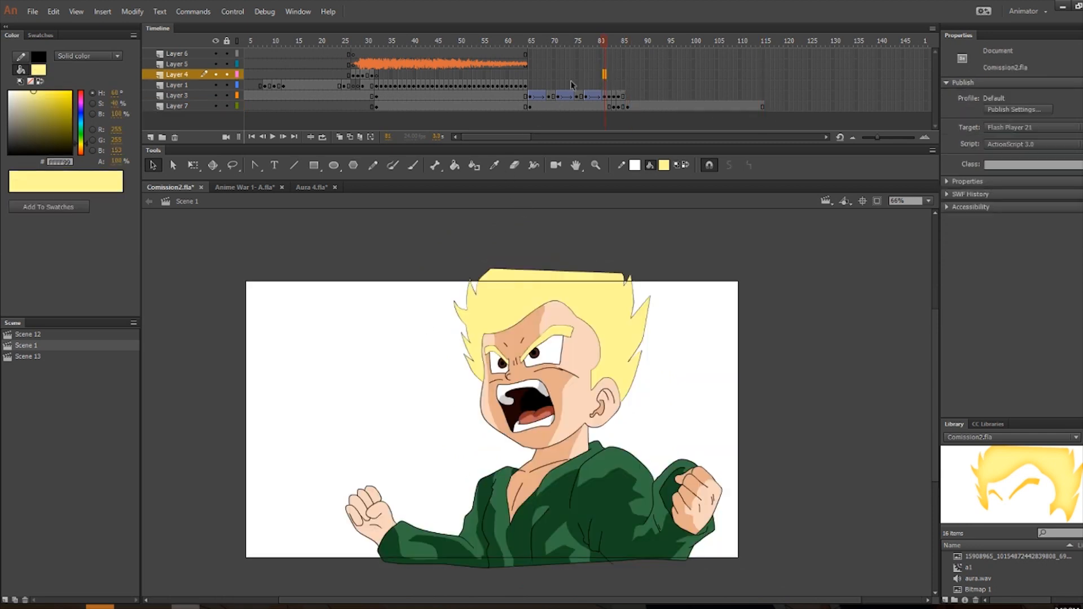
{"action": "left_click", "coordinate": [558, 85]}
{"action": "left_click", "coordinate": [576, 86]}
{"action": "left_click", "coordinate": [604, 85]}
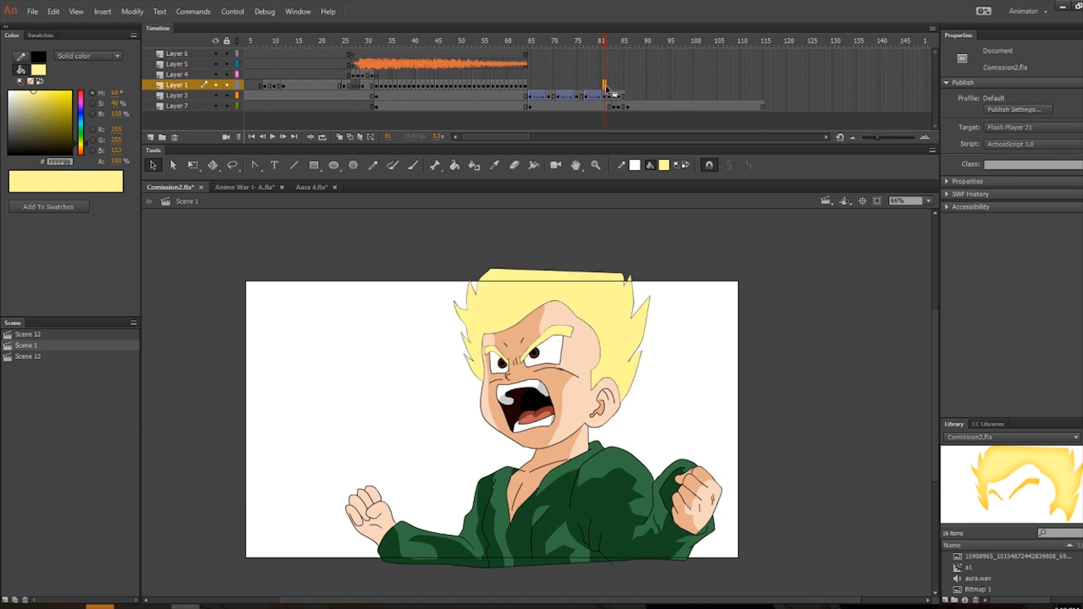
{"action": "left_click", "coordinate": [609, 86]}
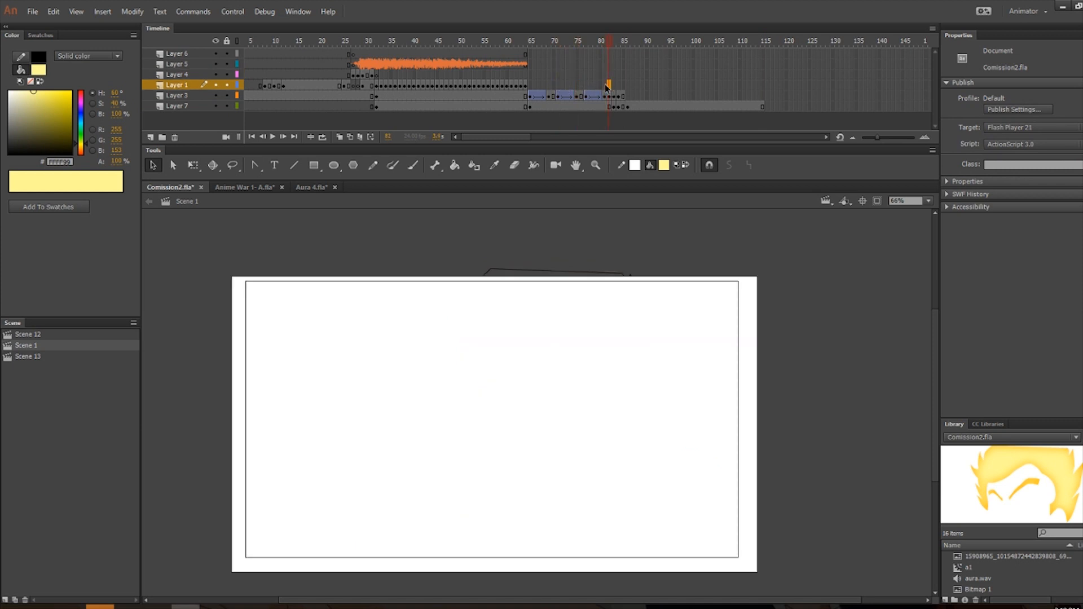
{"action": "left_click", "coordinate": [604, 86]}
{"action": "left_click", "coordinate": [602, 85]}
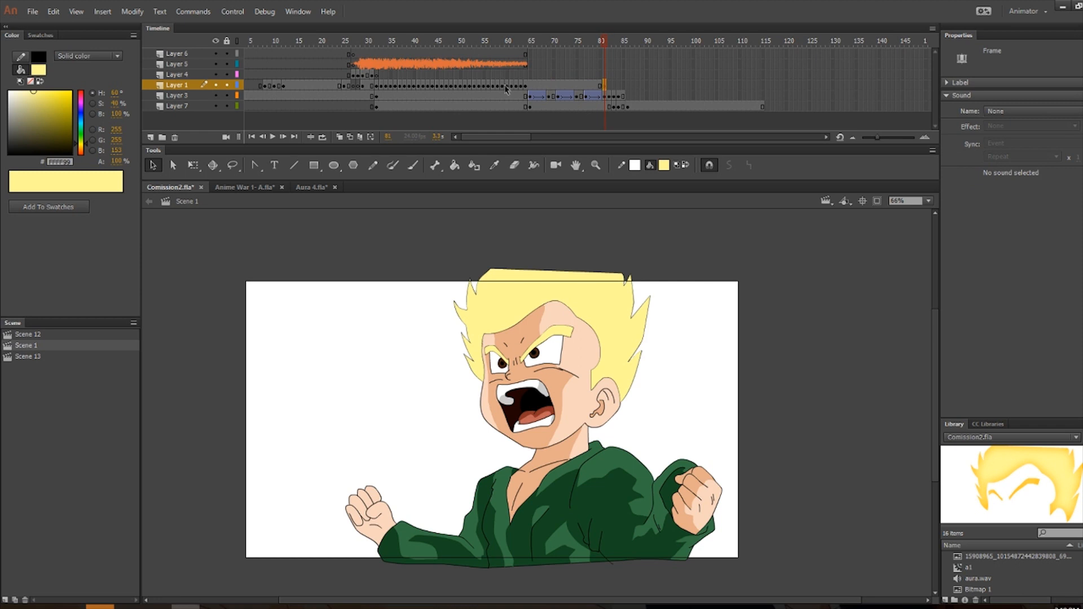
{"action": "left_click", "coordinate": [530, 86]}
{"action": "left_click", "coordinate": [604, 85]}
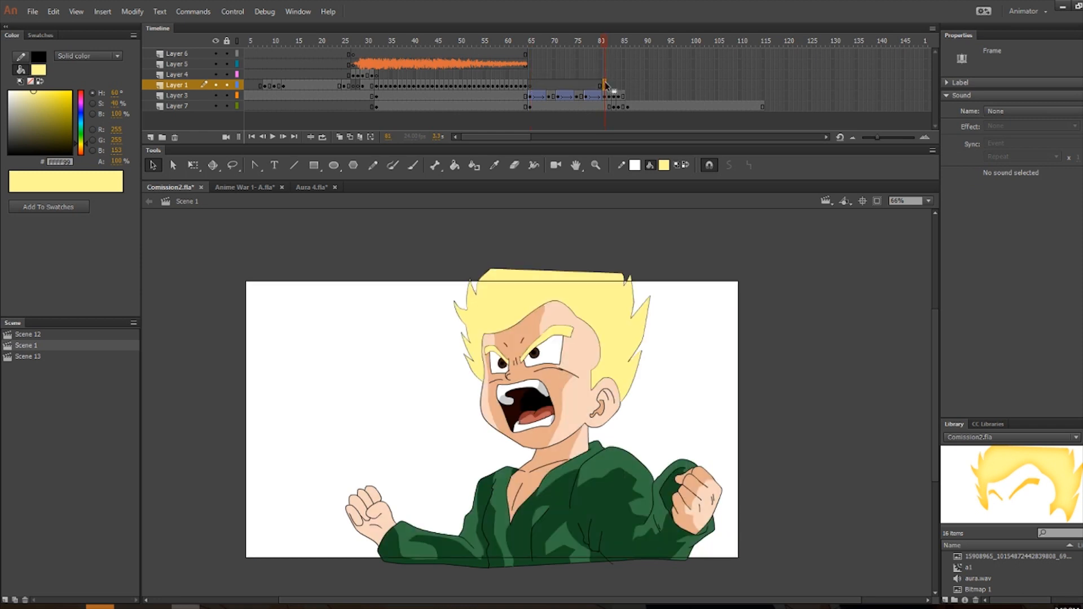
Add the aura.wav sound at frame 81 of Layer 1 and trim its frames to end at frame 115.
{"action": "left_click", "coordinate": [993, 579]}
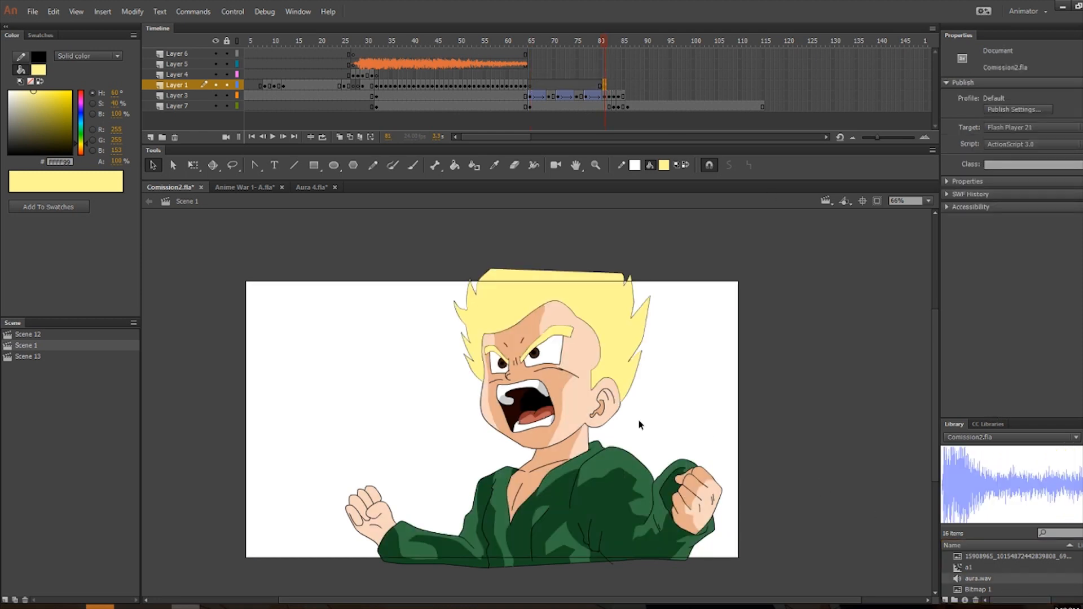
{"action": "left_click", "coordinate": [790, 84]}
{"action": "key", "text": "F5"}
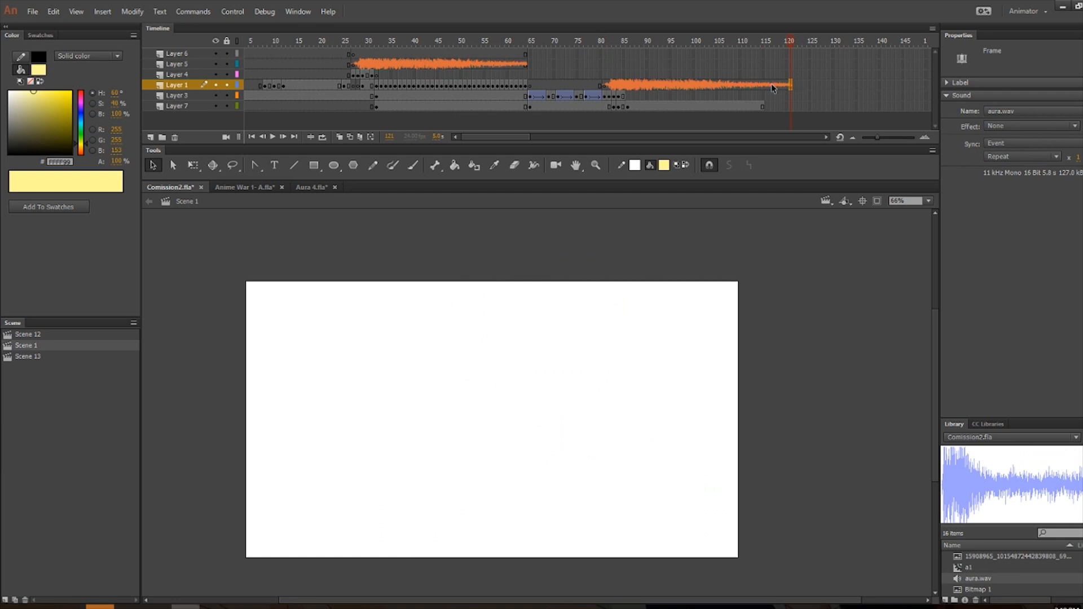
{"action": "right_click", "coordinate": [768, 87]}
{"action": "left_click", "coordinate": [798, 156]}
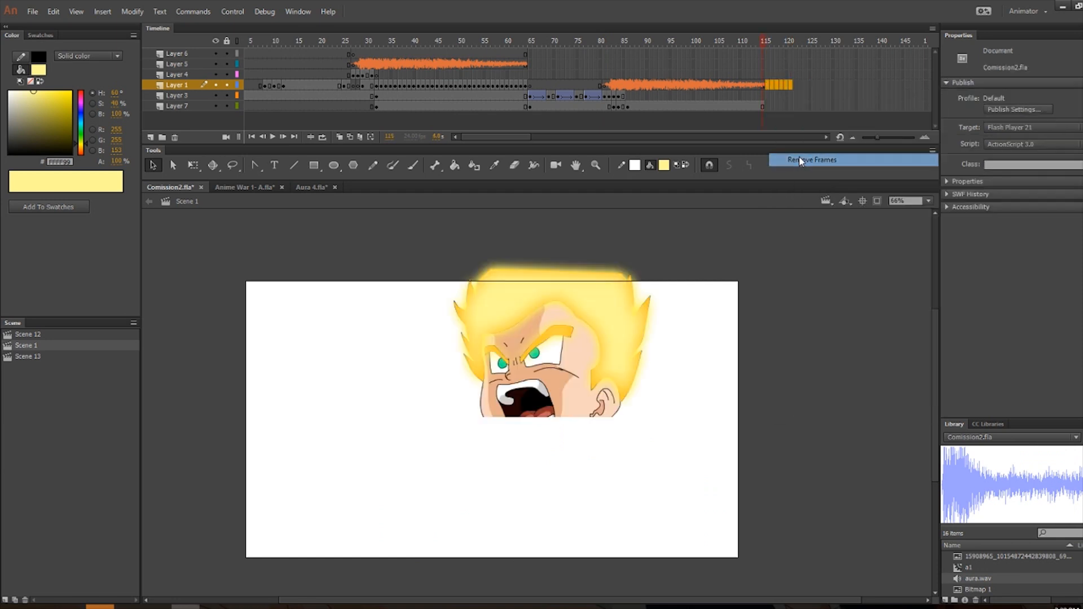
{"action": "left_click", "coordinate": [763, 106]}
Copy frames 32 to 64 of Layer 1 and paste them on Layer 4 starting at frame 86.
{"action": "left_click", "coordinate": [375, 86]}
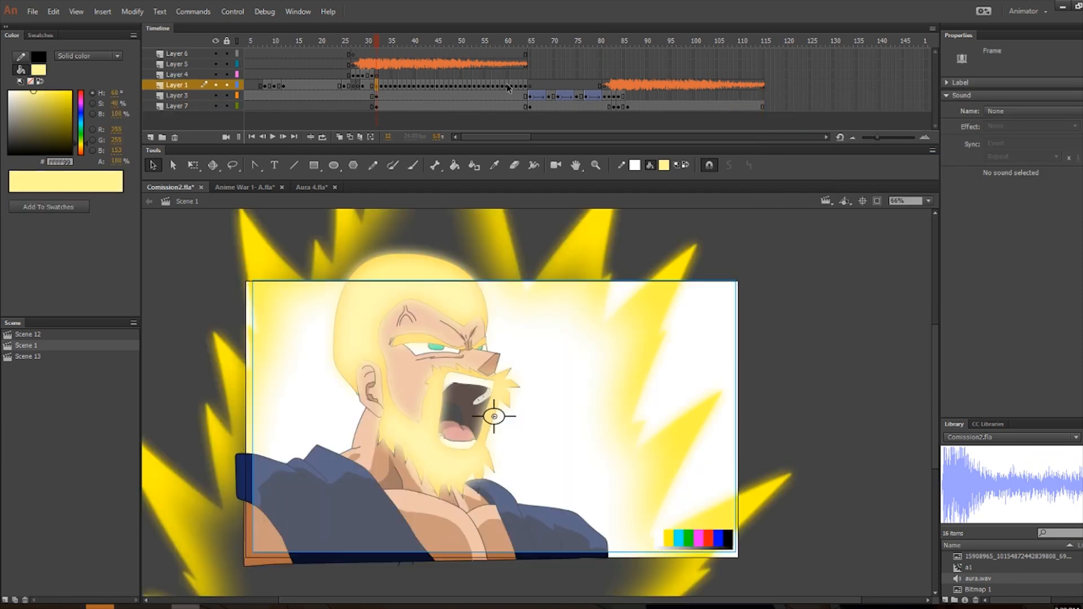
{"action": "left_click", "coordinate": [525, 86], "text": "shift"}
{"action": "right_click", "coordinate": [525, 85]}
{"action": "left_click", "coordinate": [570, 255]}
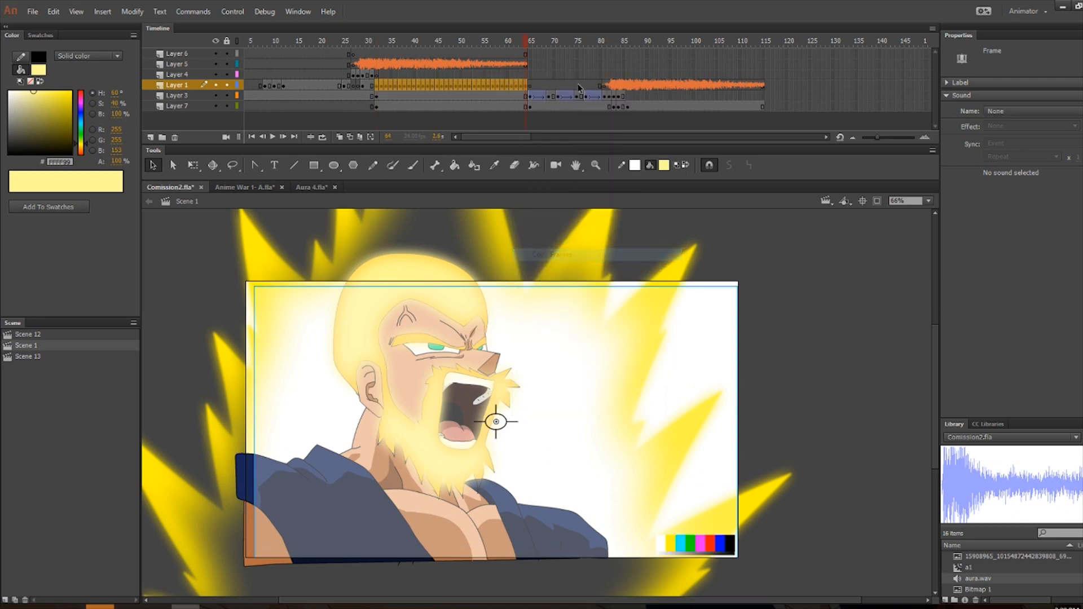
{"action": "left_click", "coordinate": [626, 75]}
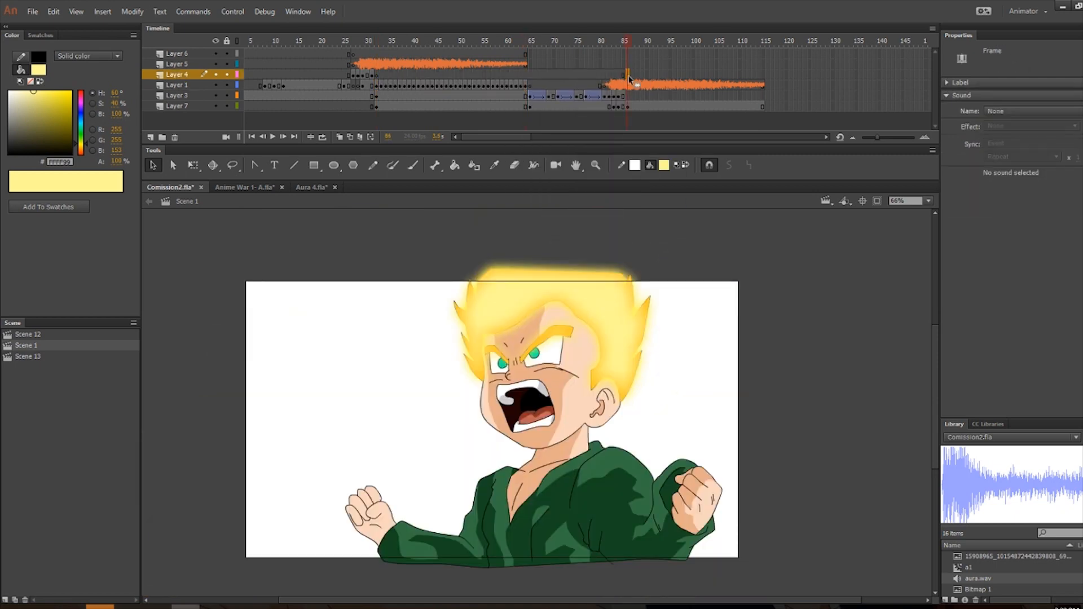
{"action": "right_click", "coordinate": [625, 74]}
{"action": "left_click", "coordinate": [681, 260]}
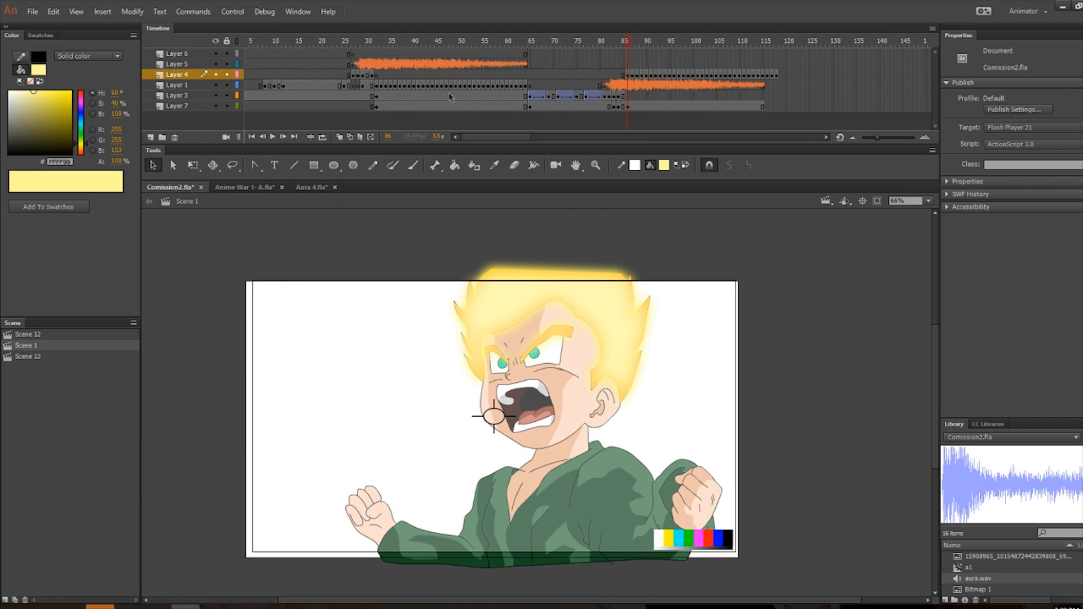
{"action": "left_click", "coordinate": [377, 86]}
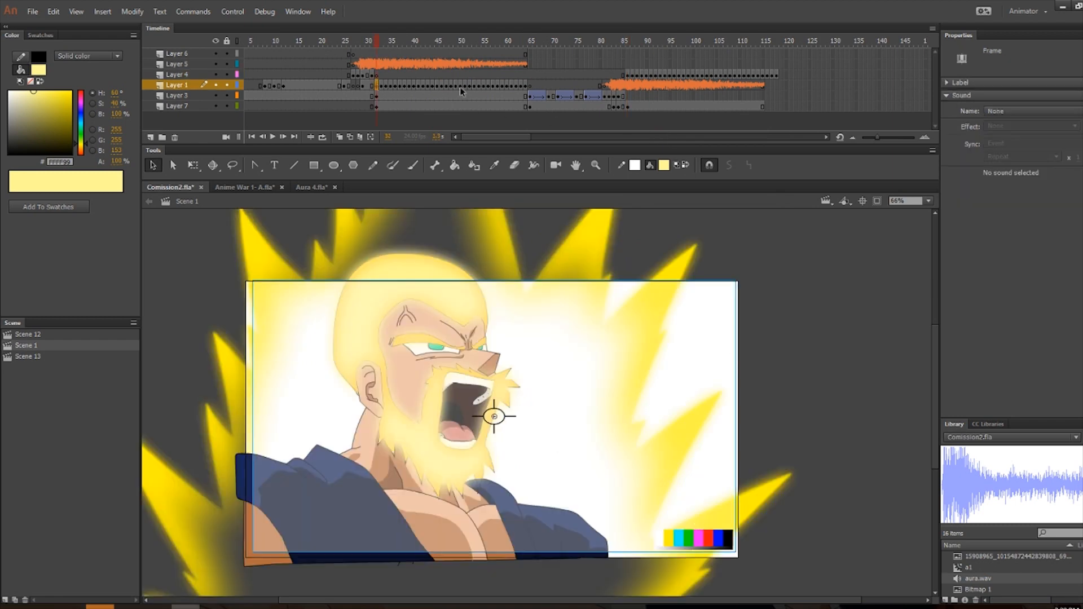
{"action": "left_click", "coordinate": [525, 85], "text": "shift"}
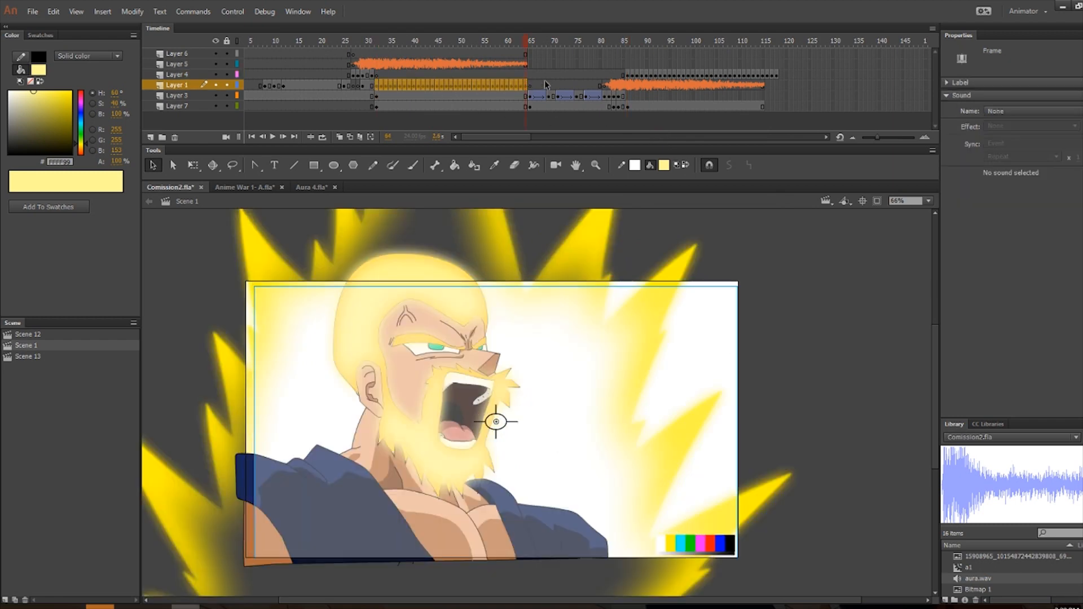
{"action": "right_click", "coordinate": [450, 86]}
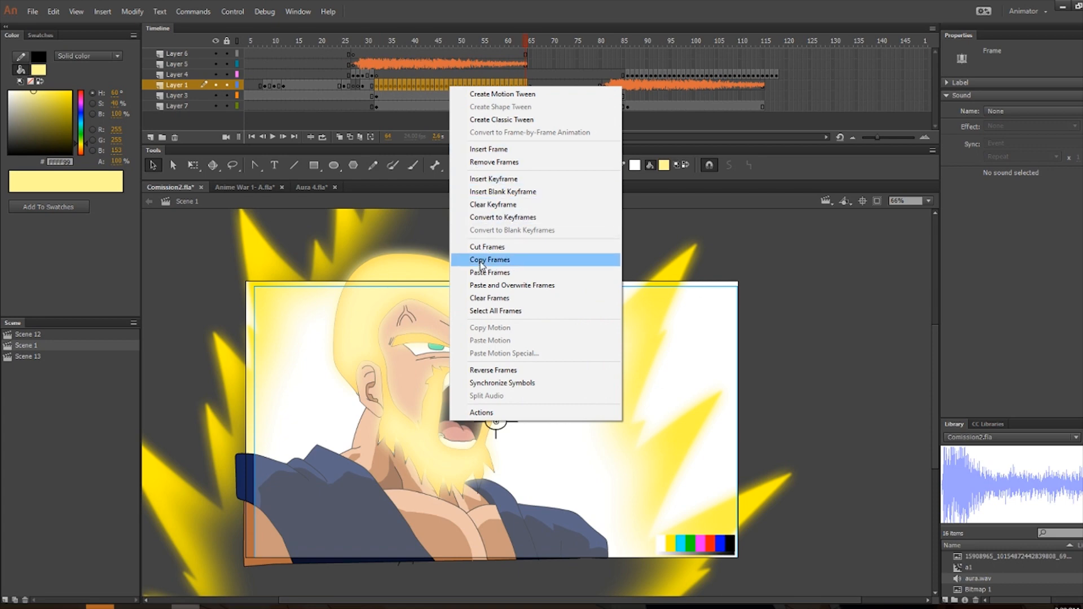
{"action": "left_click", "coordinate": [626, 76]}
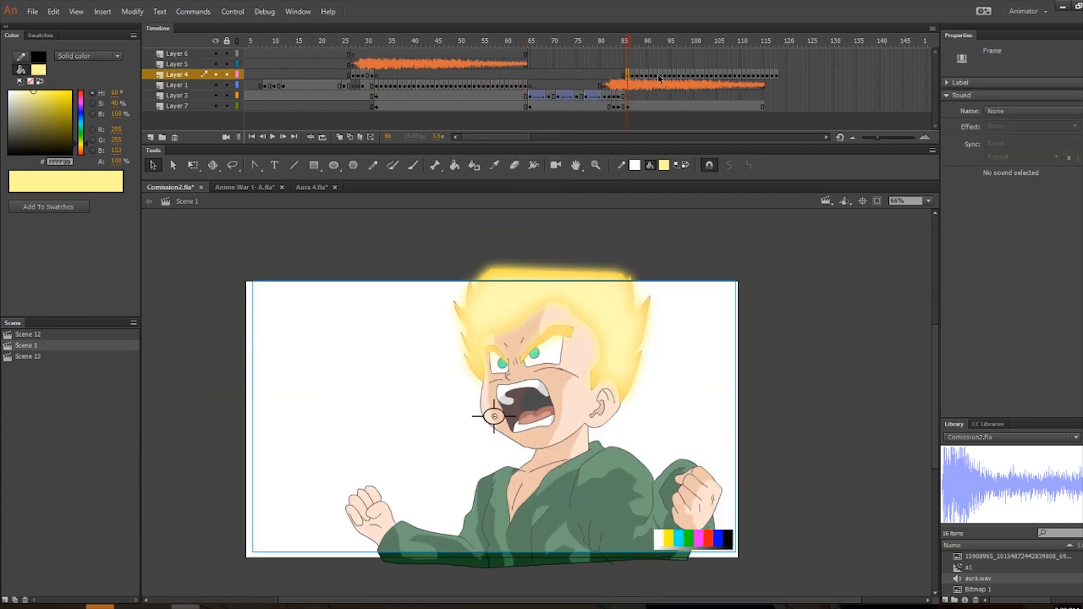
{"action": "right_click", "coordinate": [627, 77]}
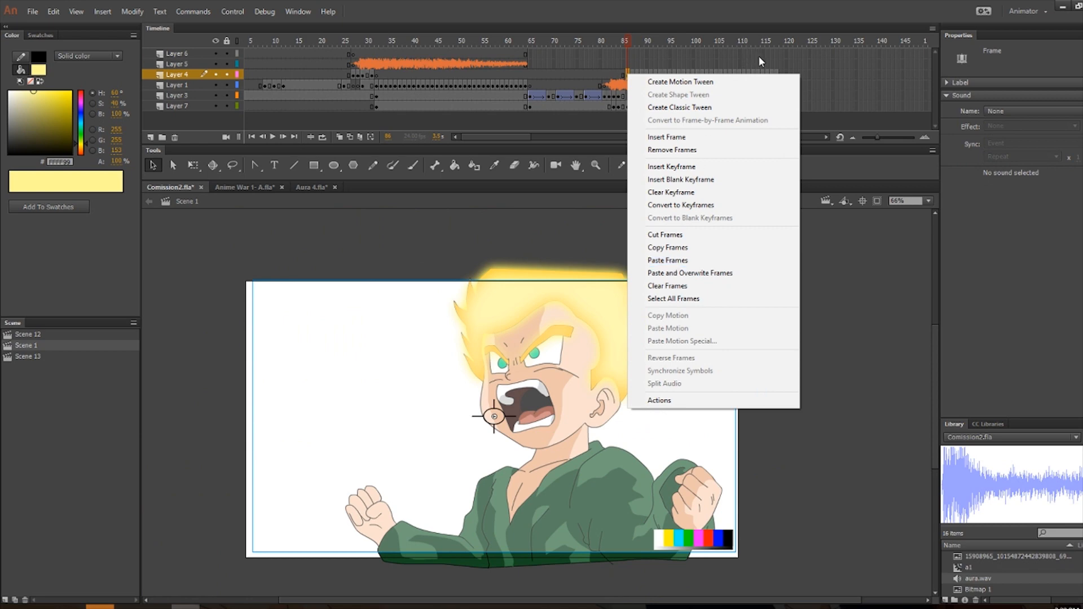
{"action": "left_click", "coordinate": [836, 75]}
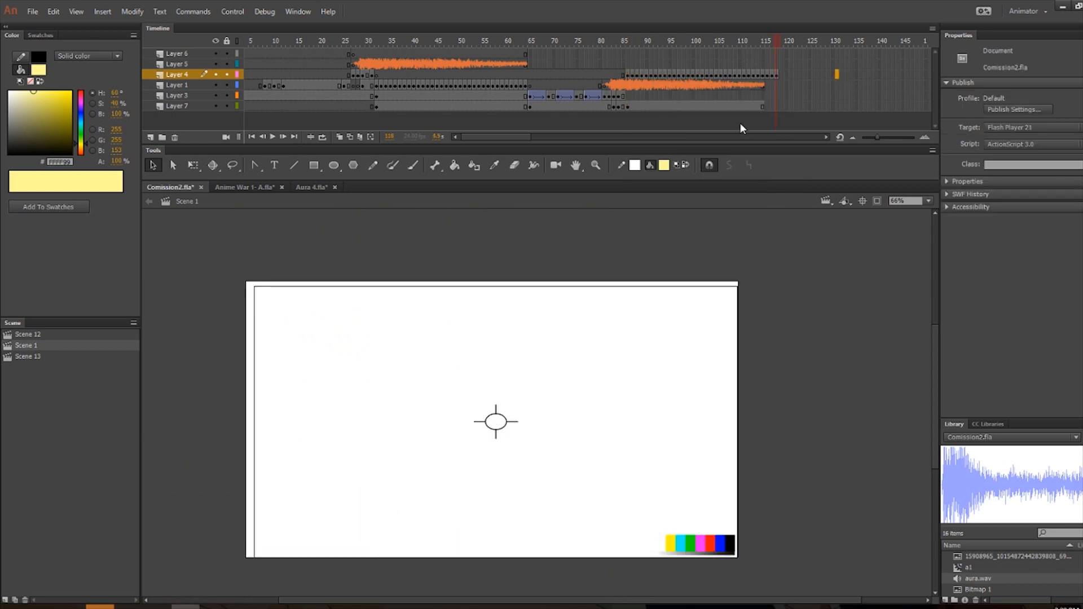
Extend the drawing on Layer 7 and the sound on Layer 1 to frame 118.
{"action": "left_click", "coordinate": [758, 107]}
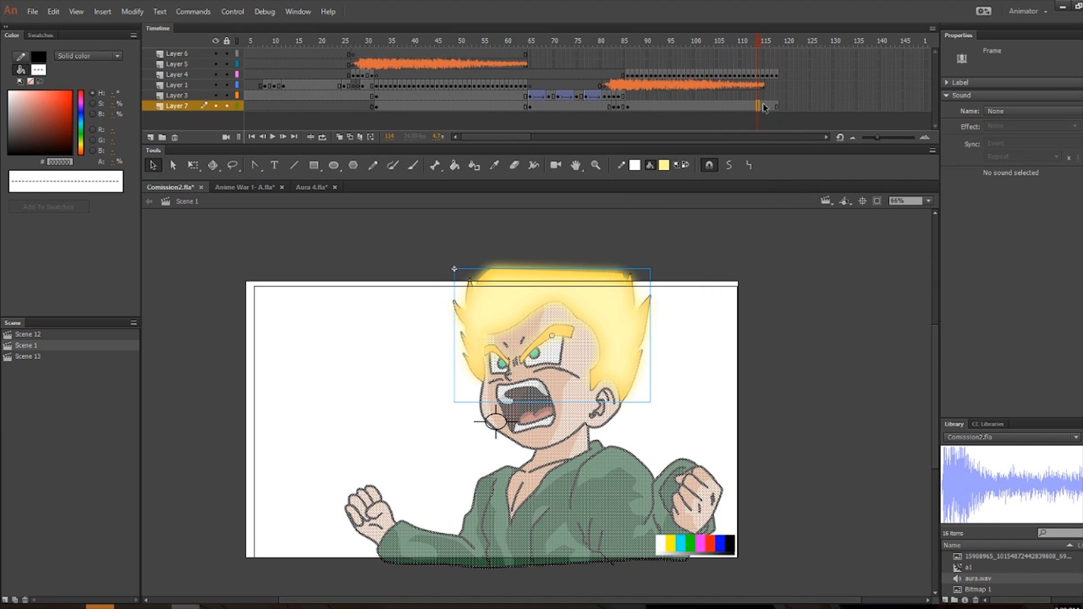
{"action": "left_click", "coordinate": [776, 85]}
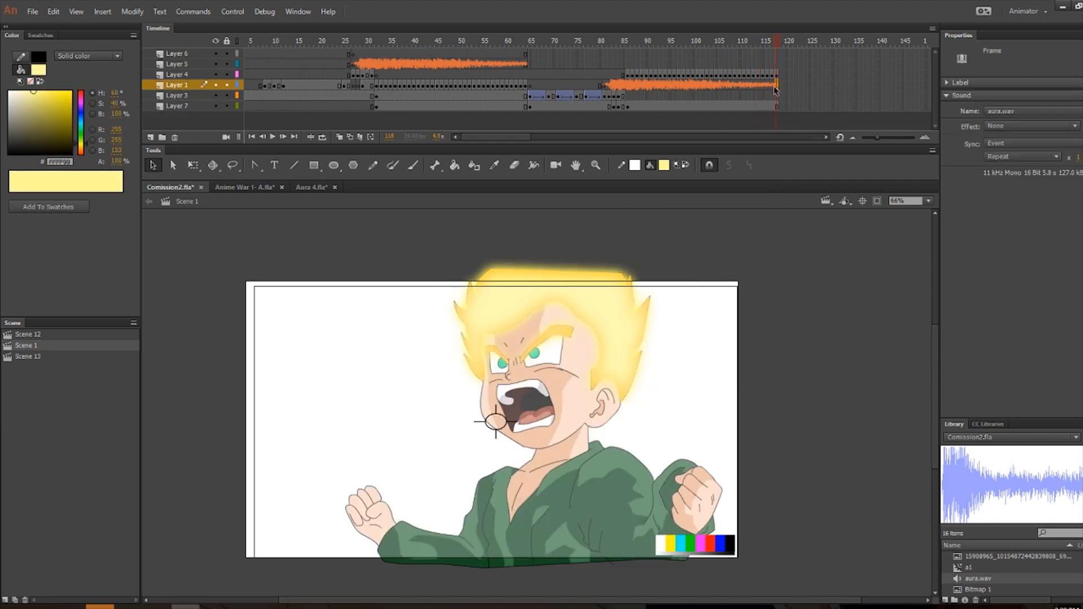
Test the scene to preview the animation, then close the preview.
{"action": "left_click", "coordinate": [619, 96]}
{"action": "left_click", "coordinate": [798, 234]}
{"action": "left_click", "coordinate": [233, 12]}
{"action": "left_click", "coordinate": [249, 112]}
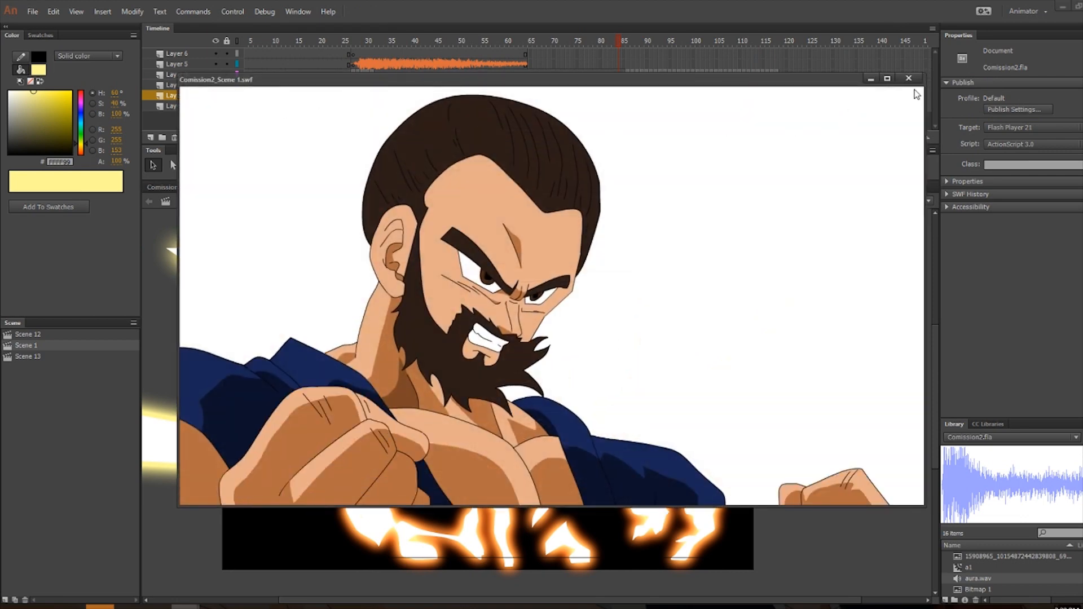
{"action": "left_click", "coordinate": [170, 158]}
Copy the yellow aura clip at frame 48 and add a new layer below Layer 7 with a keyframe at frame 86.
{"action": "left_click", "coordinate": [450, 106]}
{"action": "left_click", "coordinate": [667, 244]}
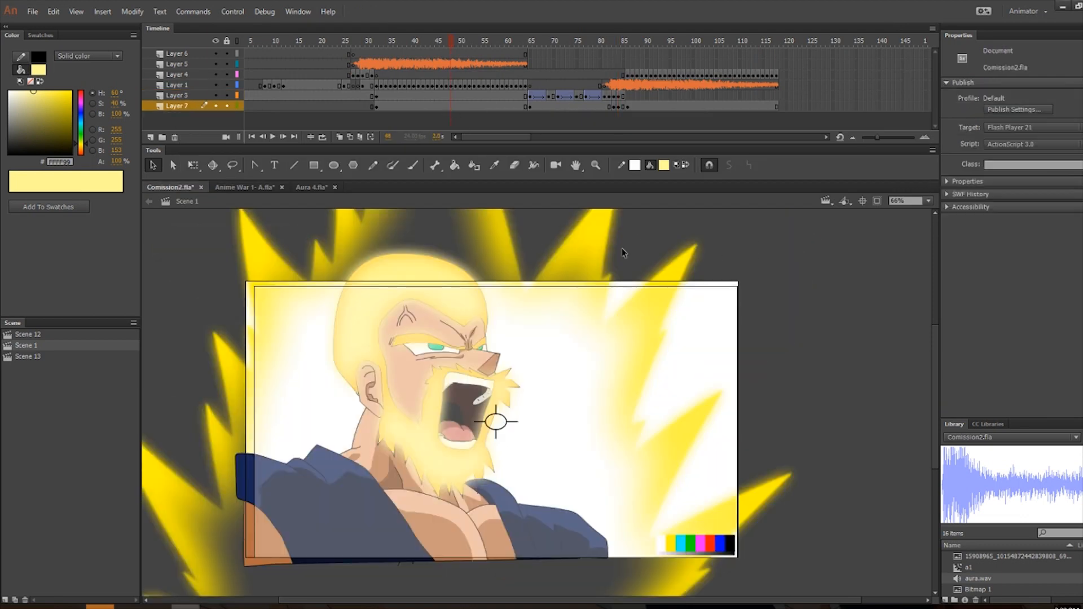
{"action": "left_click", "coordinate": [627, 115]}
{"action": "left_click", "coordinate": [158, 138]}
{"action": "left_click_drag", "start_coordinate": [180, 111], "coordinate": [184, 121]}
{"action": "left_click", "coordinate": [627, 116]}
Paste the aura in place on the new layer and move it up behind the transformed character.
{"action": "right_click", "coordinate": [817, 252]}
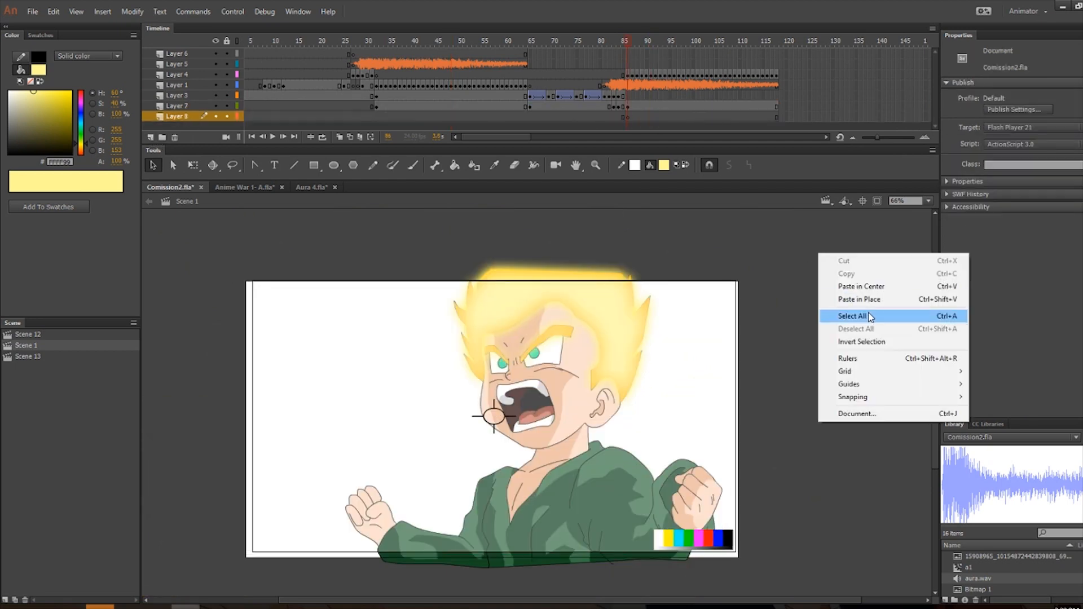
{"action": "left_click", "coordinate": [867, 312]}
{"action": "scroll", "coordinate": [588, 319], "scroll_direction": "down", "scroll_amount": 1}
{"action": "left_click_drag", "start_coordinate": [557, 266], "coordinate": [565, 246]}
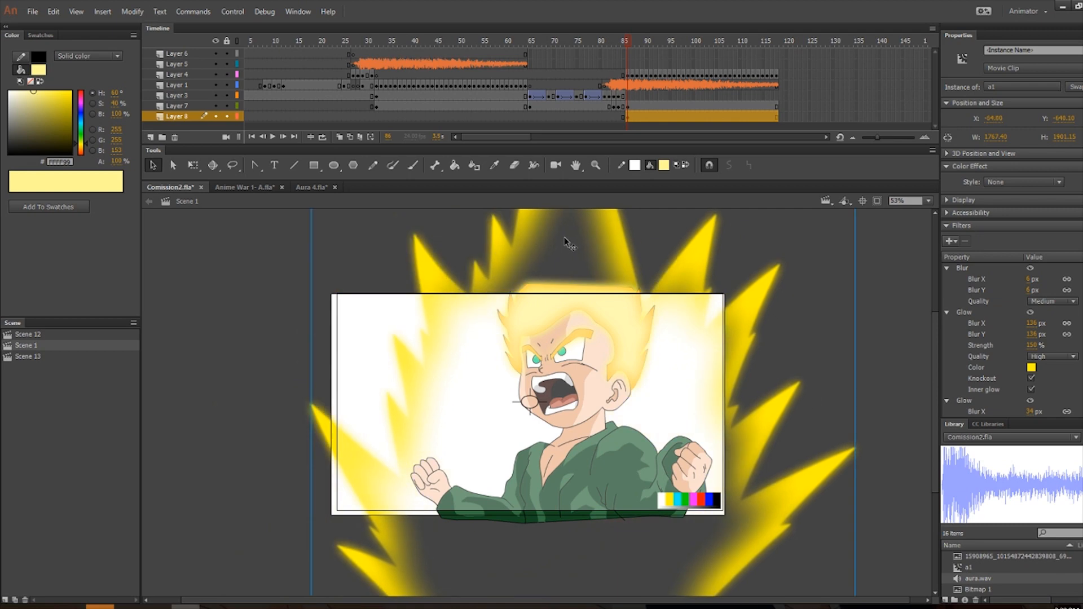
Scale the aura clip down to about 1552 by 1670 px and position it around the character.
{"action": "scroll", "coordinate": [564, 246], "scroll_direction": "down", "scroll_amount": 2}
{"action": "key", "text": "q"}
{"action": "left_click_drag", "start_coordinate": [748, 522], "coordinate": [714, 483]}
{"action": "left_click_drag", "start_coordinate": [550, 460], "coordinate": [542, 435]}
{"action": "left_click_drag", "start_coordinate": [702, 459], "coordinate": [716, 474]}
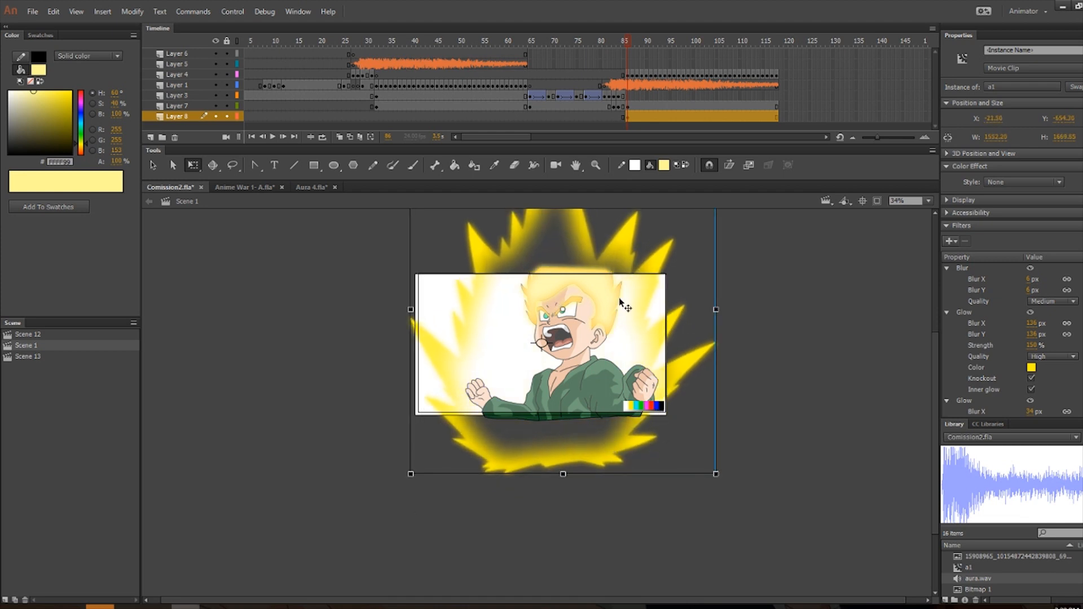
Test the scene again to check the aura around the transformed character.
{"action": "left_click", "coordinate": [233, 11]}
{"action": "left_click", "coordinate": [274, 119]}
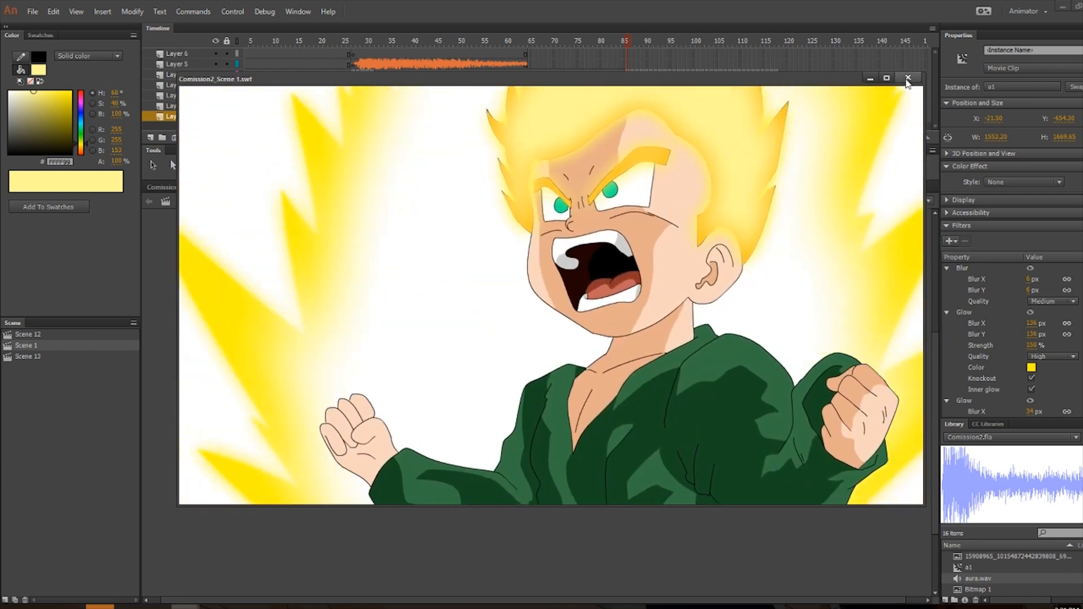
{"action": "left_click", "coordinate": [908, 79]}
At frame 66 of Layer 7, lasso the brown-haired character's open mouth and delete it.
{"action": "left_click", "coordinate": [536, 108]}
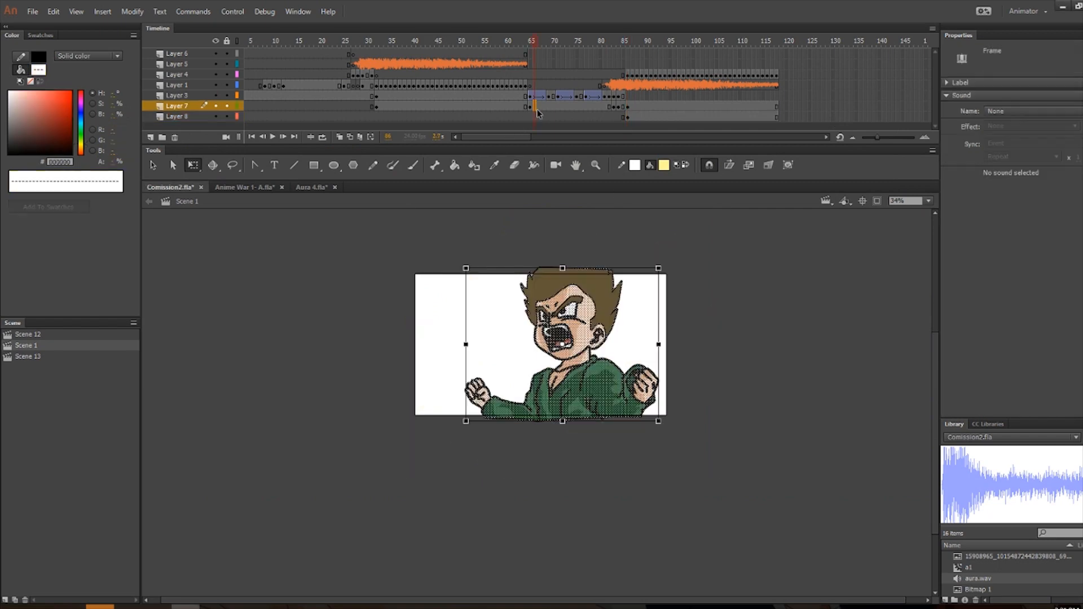
{"action": "left_click", "coordinate": [653, 299]}
{"action": "scroll", "coordinate": [564, 288], "scroll_direction": "up", "scroll_amount": 7}
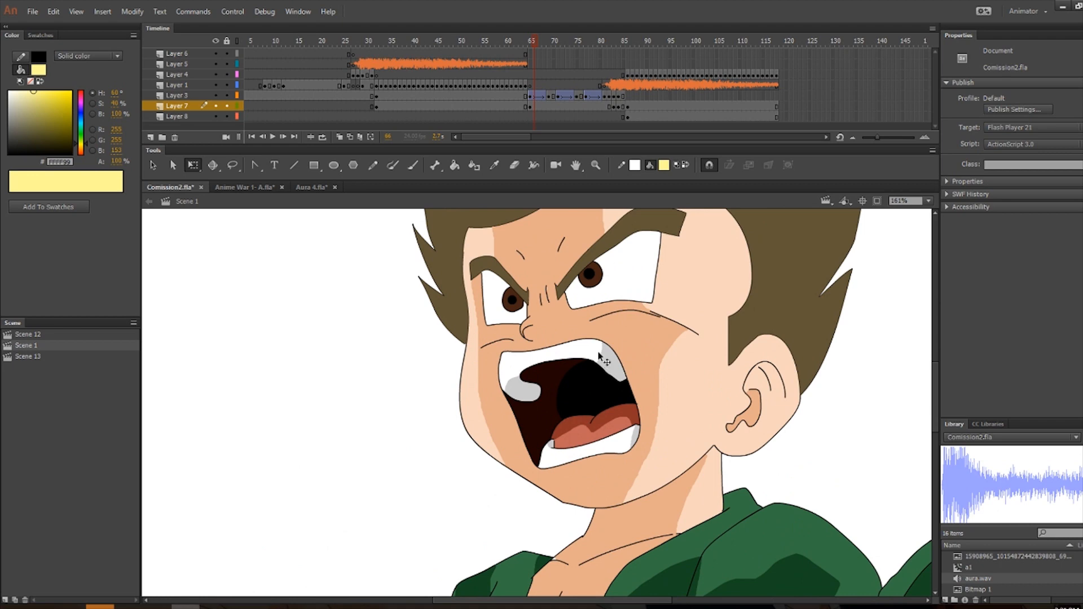
{"action": "scroll", "coordinate": [651, 350], "scroll_direction": "up", "scroll_amount": 2}
{"action": "scroll", "coordinate": [626, 385], "scroll_direction": "down", "scroll_amount": 2}
{"action": "scroll", "coordinate": [407, 400], "scroll_direction": "up", "scroll_amount": 3}
{"action": "scroll", "coordinate": [547, 350], "scroll_direction": "down", "scroll_amount": 2}
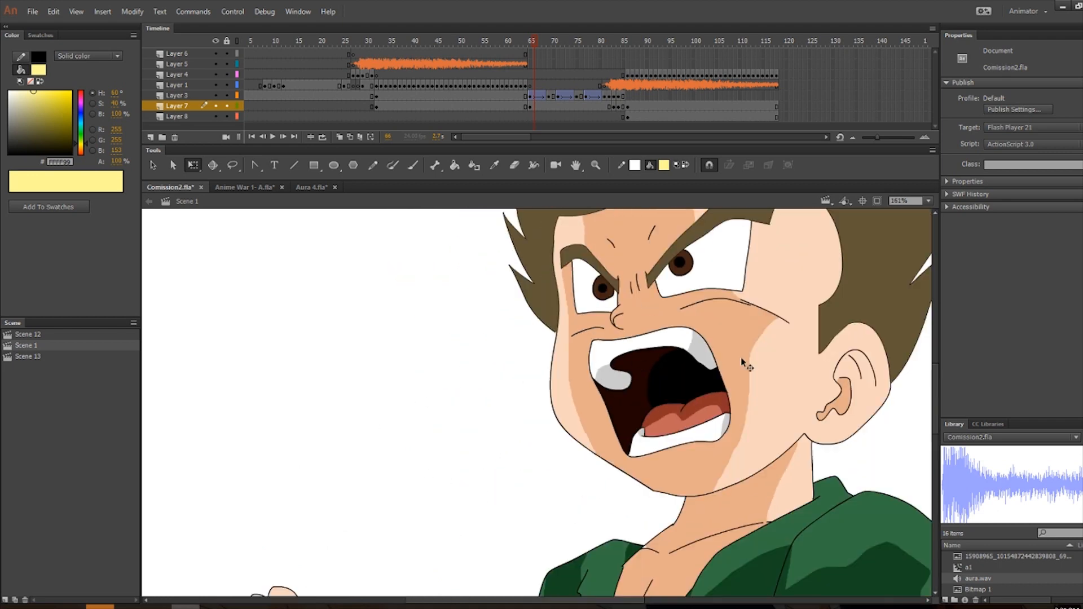
{"action": "scroll", "coordinate": [676, 355], "scroll_direction": "up", "scroll_amount": 4}
{"action": "scroll", "coordinate": [675, 364], "scroll_direction": "down", "scroll_amount": 2}
{"action": "scroll", "coordinate": [677, 365], "scroll_direction": "down", "scroll_amount": 1}
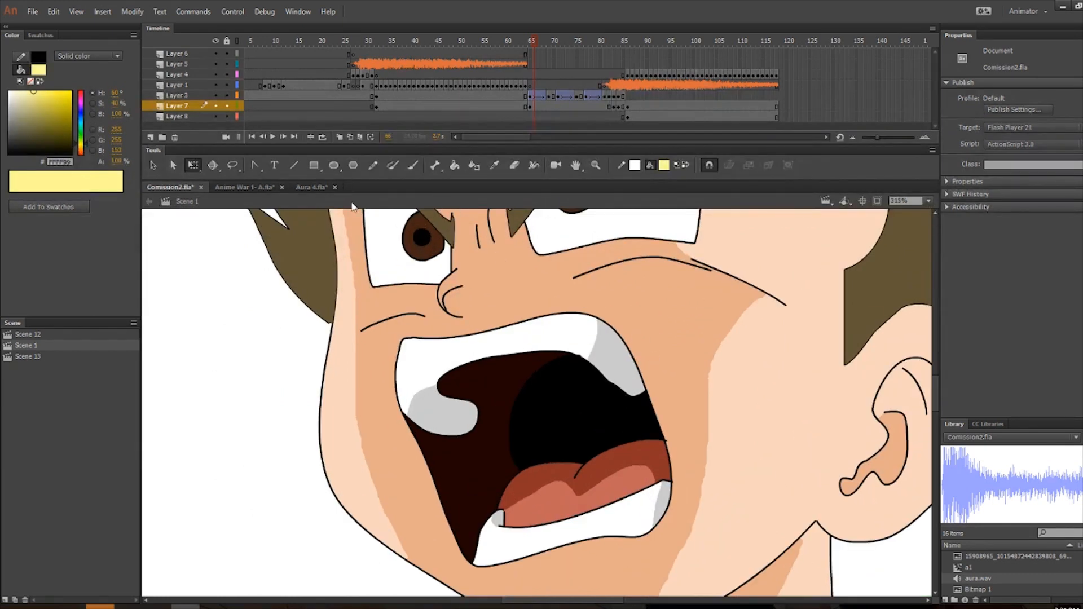
{"action": "key", "text": "l"}
{"action": "mouse_move", "coordinate": [586, 296]}
{"action": "left_mouse_down"}
{"action": "mouse_move", "coordinate": [507, 302]}
{"action": "mouse_move", "coordinate": [466, 322]}
{"action": "left_mouse_up"}
{"action": "mouse_move", "coordinate": [402, 331]}
{"action": "left_mouse_down"}
{"action": "mouse_move", "coordinate": [376, 402]}
{"action": "mouse_move", "coordinate": [434, 536]}
{"action": "left_mouse_up"}
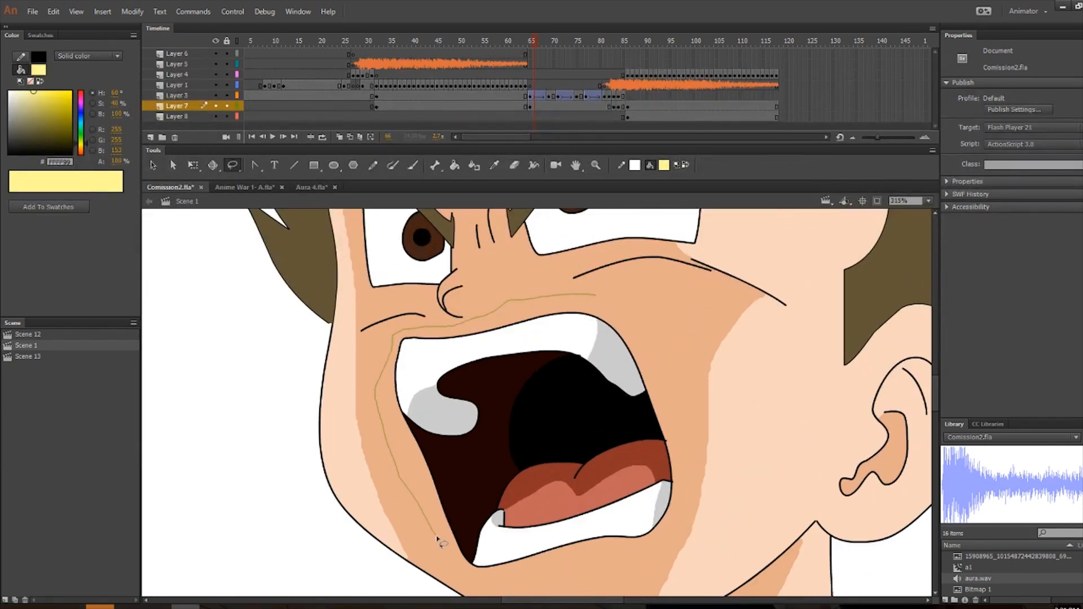
{"action": "mouse_move", "coordinate": [478, 582]}
{"action": "left_mouse_down"}
{"action": "mouse_move", "coordinate": [575, 566]}
{"action": "mouse_move", "coordinate": [675, 533]}
{"action": "mouse_move", "coordinate": [689, 479]}
{"action": "mouse_move", "coordinate": [659, 361]}
{"action": "mouse_move", "coordinate": [615, 300]}
{"action": "mouse_move", "coordinate": [585, 299]}
{"action": "left_mouse_up"}
{"action": "key", "text": "v"}
{"action": "key", "text": "Delete"}
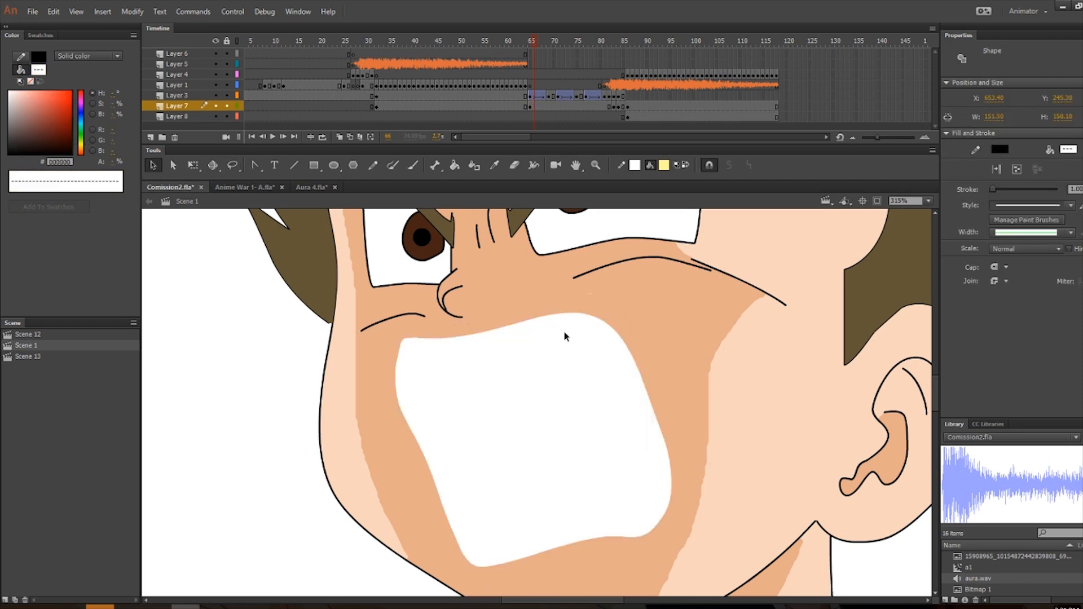
Fill the hole left by the mouth with the surrounding darker skin tone.
{"action": "key", "text": "i"}
{"action": "left_click", "coordinate": [635, 317]}
{"action": "left_click", "coordinate": [581, 374]}
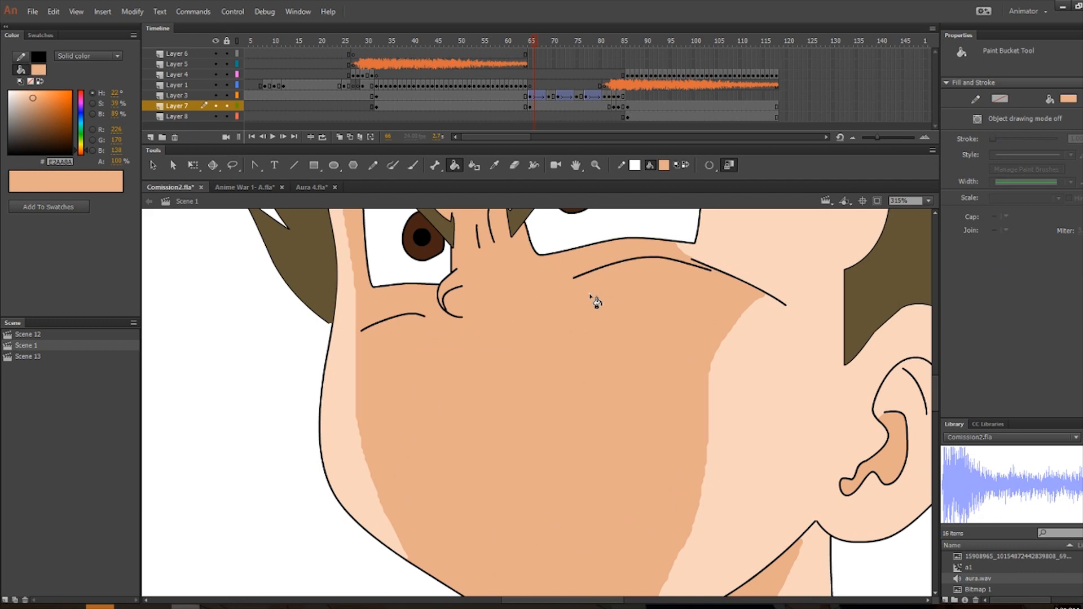
Brush a black clenched-mouth outline below the nose, with a teeth line inside it and a short crease underneath.
{"action": "key", "text": "b"}
{"action": "scroll", "coordinate": [550, 357], "scroll_direction": "down", "scroll_amount": 3}
{"action": "key", "text": "y"}
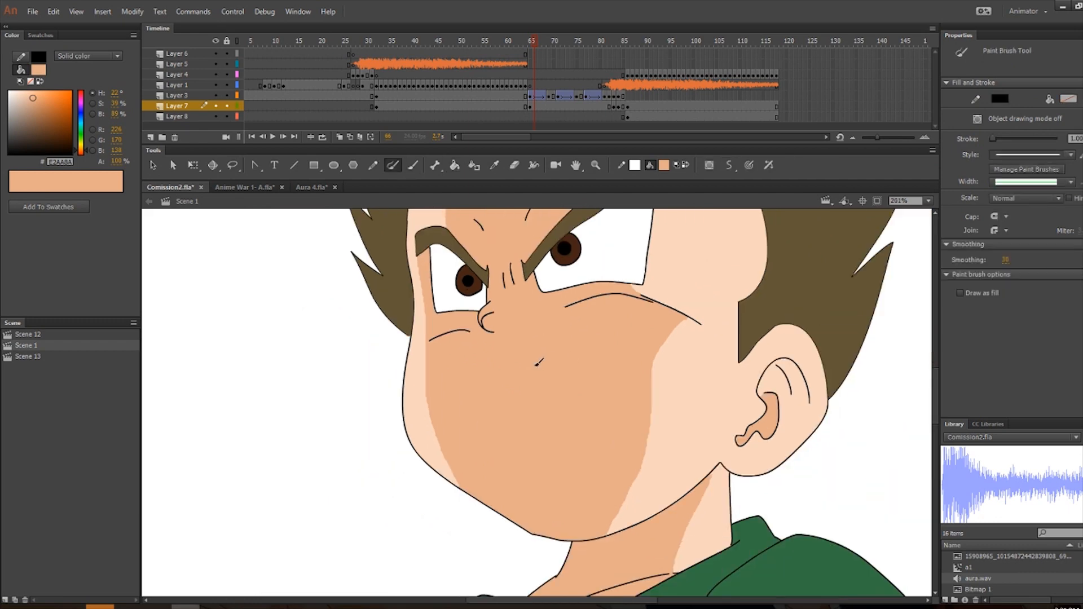
{"action": "scroll", "coordinate": [528, 365], "scroll_direction": "up", "scroll_amount": 3}
{"action": "left_click_drag", "start_coordinate": [487, 362], "coordinate": [627, 312]}
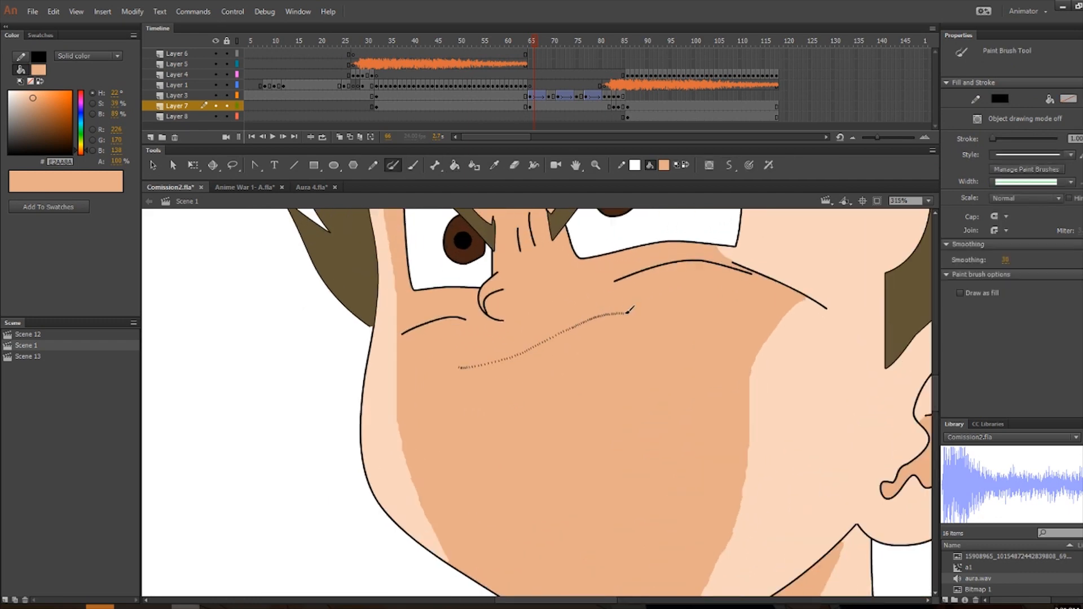
{"action": "left_click_drag", "start_coordinate": [632, 433], "coordinate": [528, 441]}
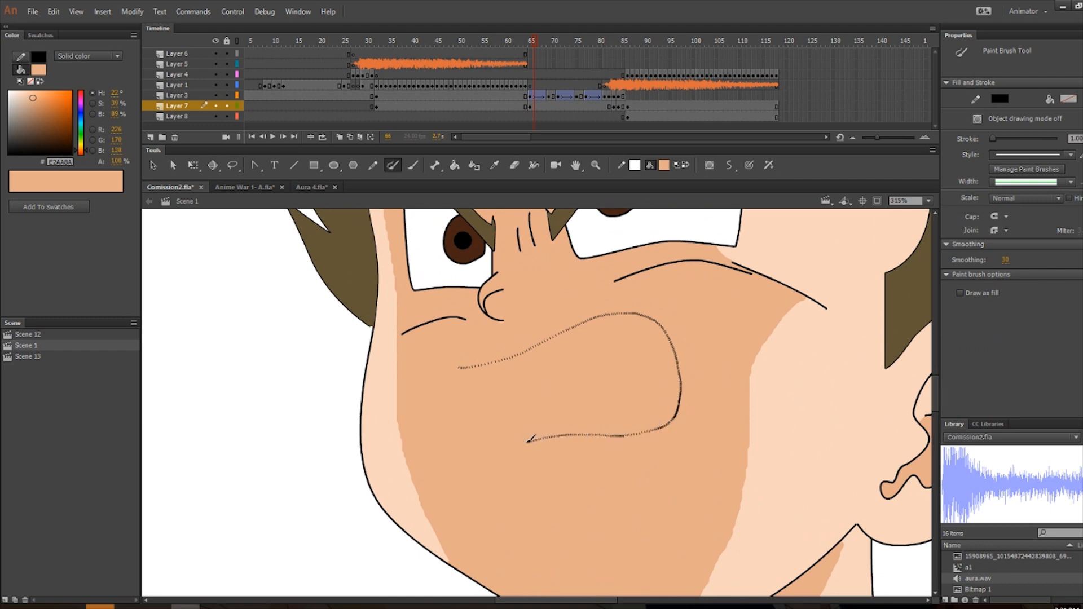
{"action": "left_click_drag", "start_coordinate": [461, 364], "coordinate": [457, 367]}
{"action": "left_click_drag", "start_coordinate": [633, 369], "coordinate": [585, 381]}
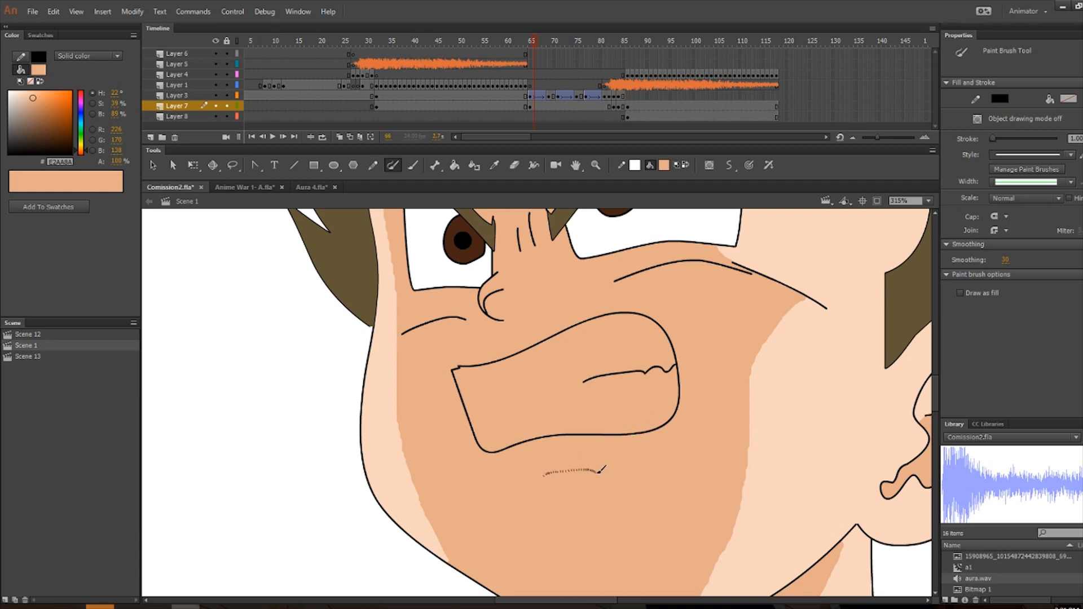
{"action": "left_click_drag", "start_coordinate": [598, 472], "coordinate": [604, 477]}
Fill the new mouth with the white sampled from the character's eye.
{"action": "scroll", "coordinate": [553, 409], "scroll_direction": "down", "scroll_amount": 6}
{"action": "scroll", "coordinate": [563, 377], "scroll_direction": "up", "scroll_amount": 3}
{"action": "key", "text": "u"}
{"action": "key", "text": "i"}
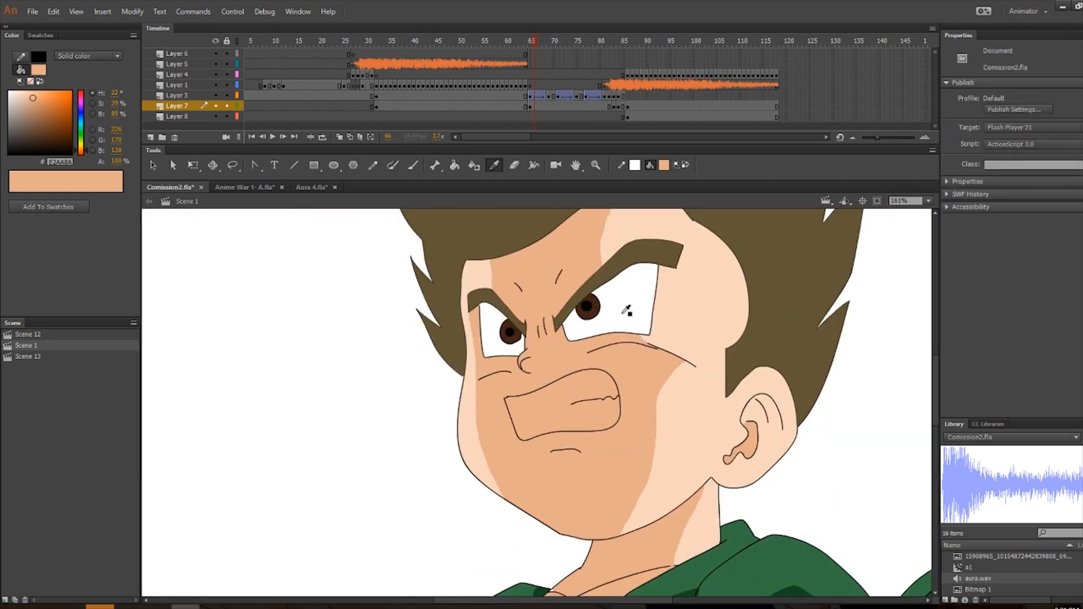
{"action": "left_click", "coordinate": [627, 310]}
{"action": "left_click", "coordinate": [564, 406]}
{"action": "scroll", "coordinate": [583, 427], "scroll_direction": "down", "scroll_amount": 4}
{"action": "scroll", "coordinate": [600, 448], "scroll_direction": "up", "scroll_amount": 3}
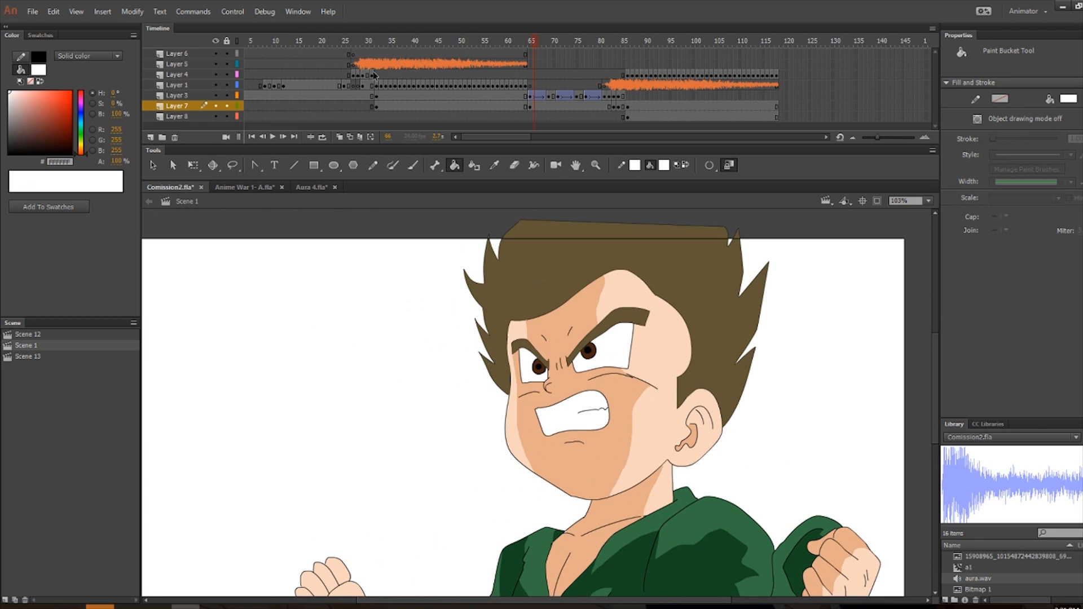
Test the scene to check the redrawn mouth, close the preview and save the file.
{"action": "left_click", "coordinate": [232, 11]}
{"action": "left_click", "coordinate": [265, 123]}
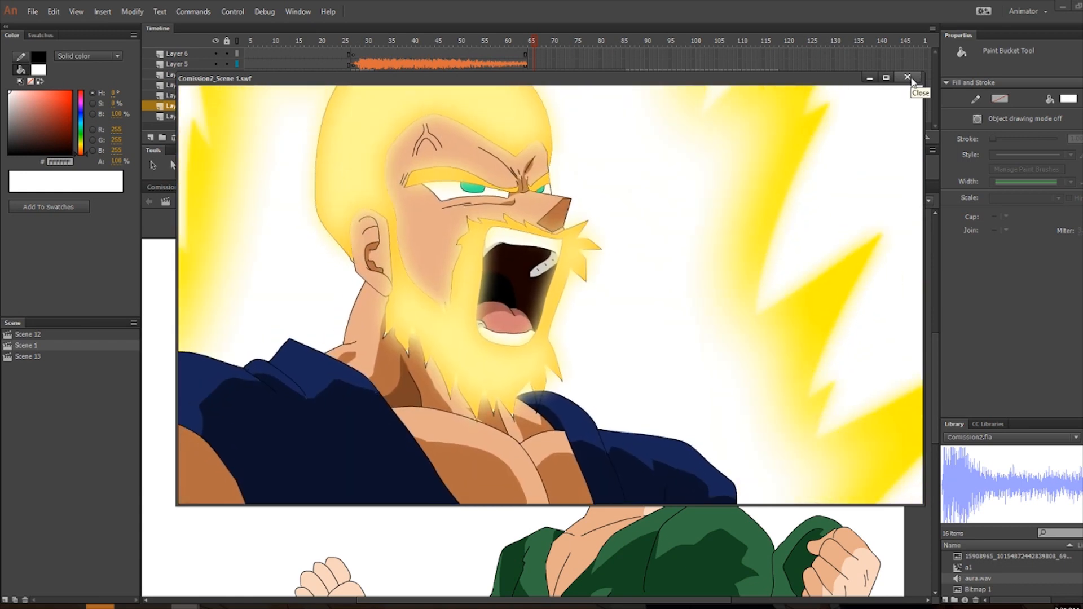
{"action": "left_click", "coordinate": [907, 78]}
{"action": "key", "text": "ctrl+s"}
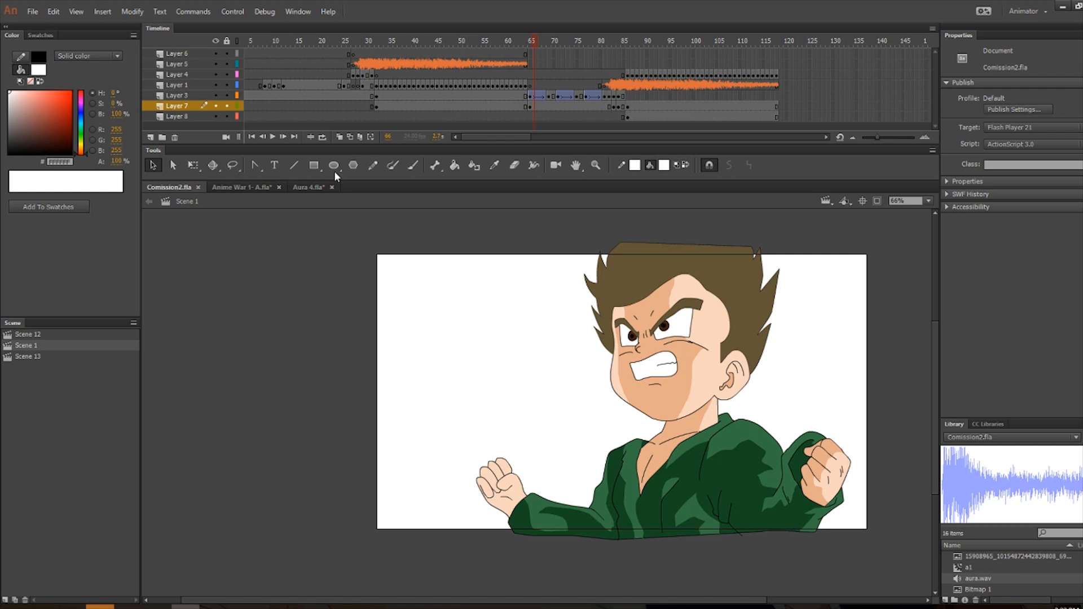
Place the niceweather3.jpg sky on Layer 8 at frame 1, scaled to slightly overlap the stage edges behind the bearded character.
{"action": "left_click", "coordinate": [250, 116]}
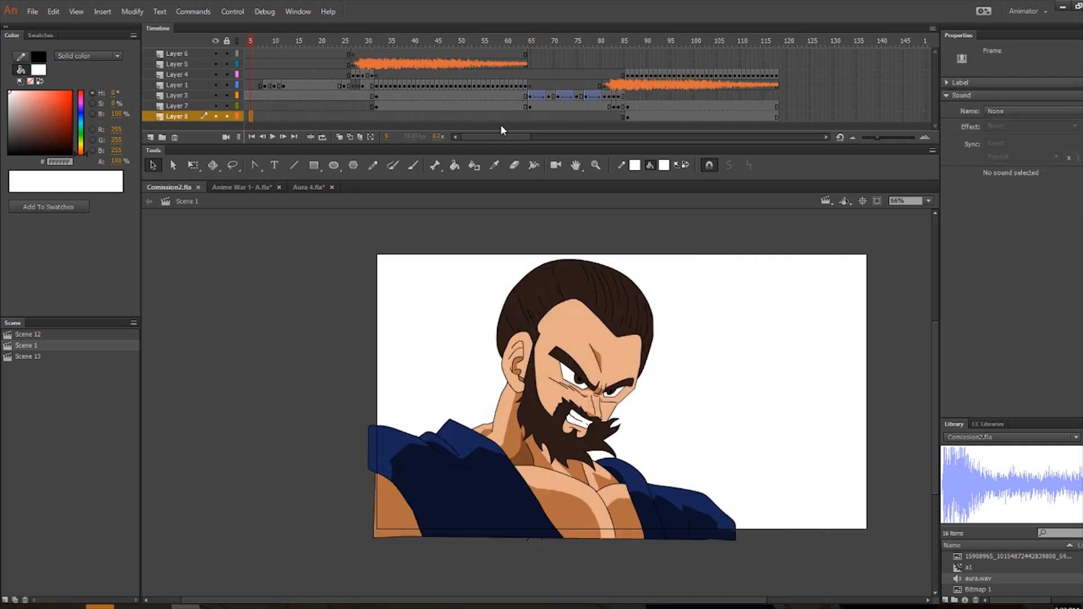
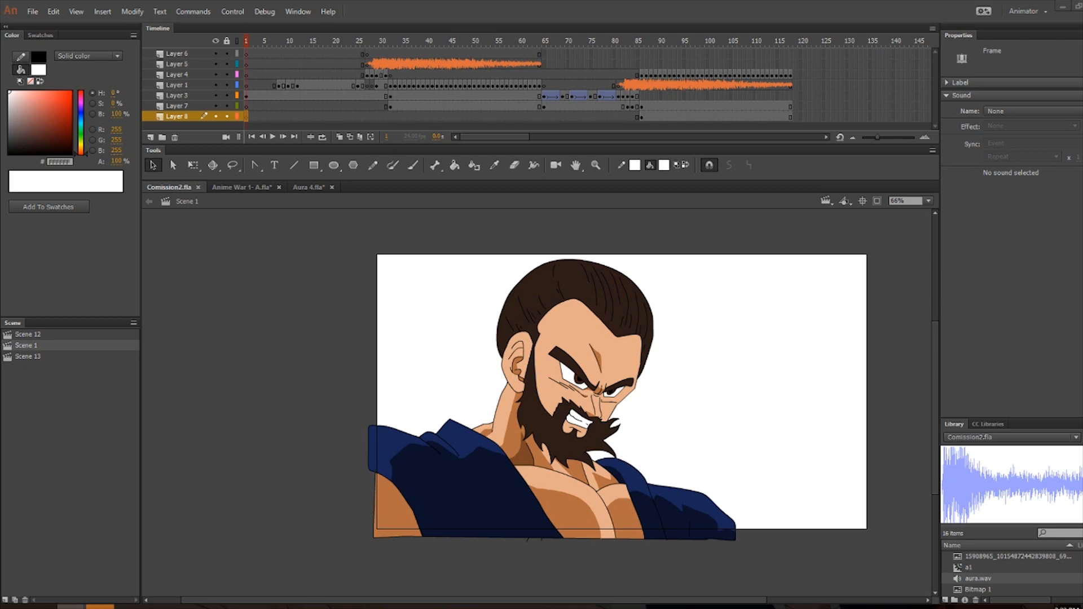
{"action": "key", "text": "ctrl+minus"}
{"action": "left_click", "coordinate": [770, 415]}
{"action": "key", "text": "q"}
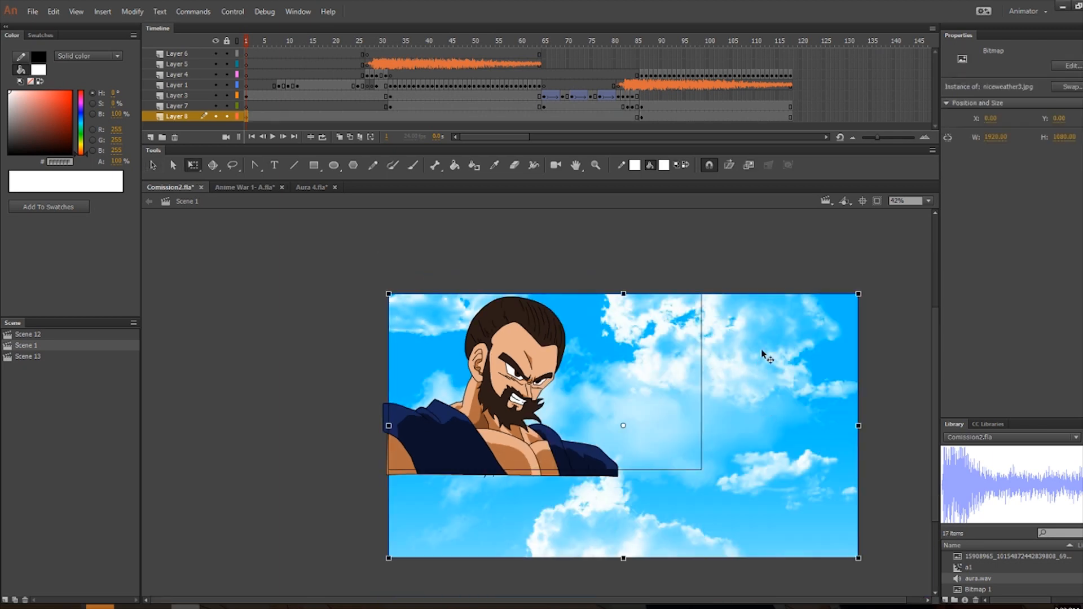
{"action": "left_click_drag", "start_coordinate": [858, 293], "coordinate": [781, 338]}
{"action": "left_click_drag", "start_coordinate": [733, 403], "coordinate": [656, 362]}
{"action": "scroll", "coordinate": [690, 329], "scroll_direction": "up", "scroll_amount": 3}
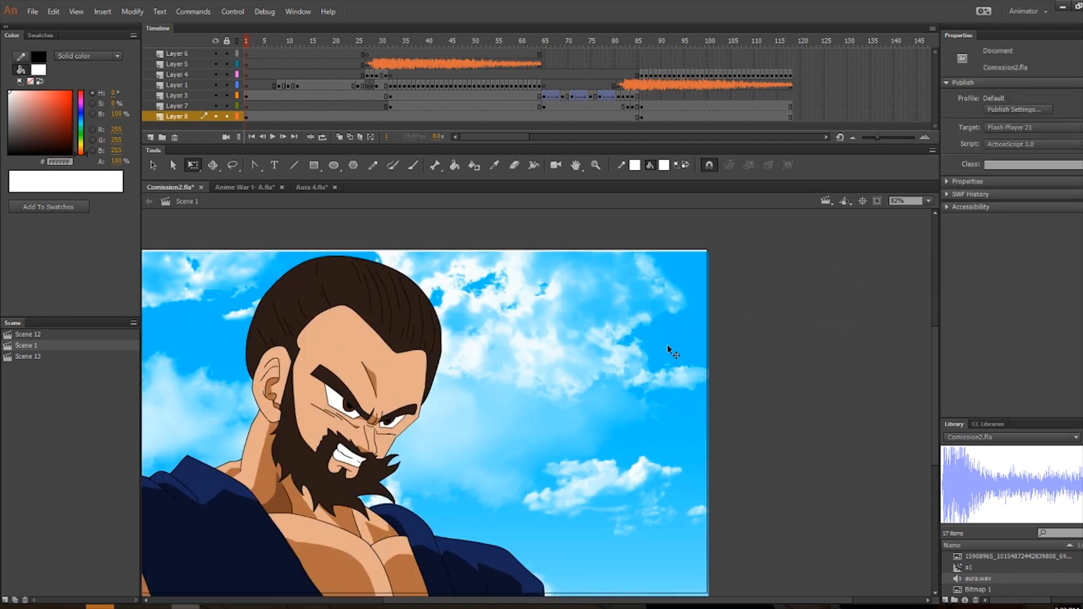
{"action": "left_click_drag", "start_coordinate": [708, 251], "coordinate": [722, 239]}
{"action": "left_click", "coordinate": [744, 277]}
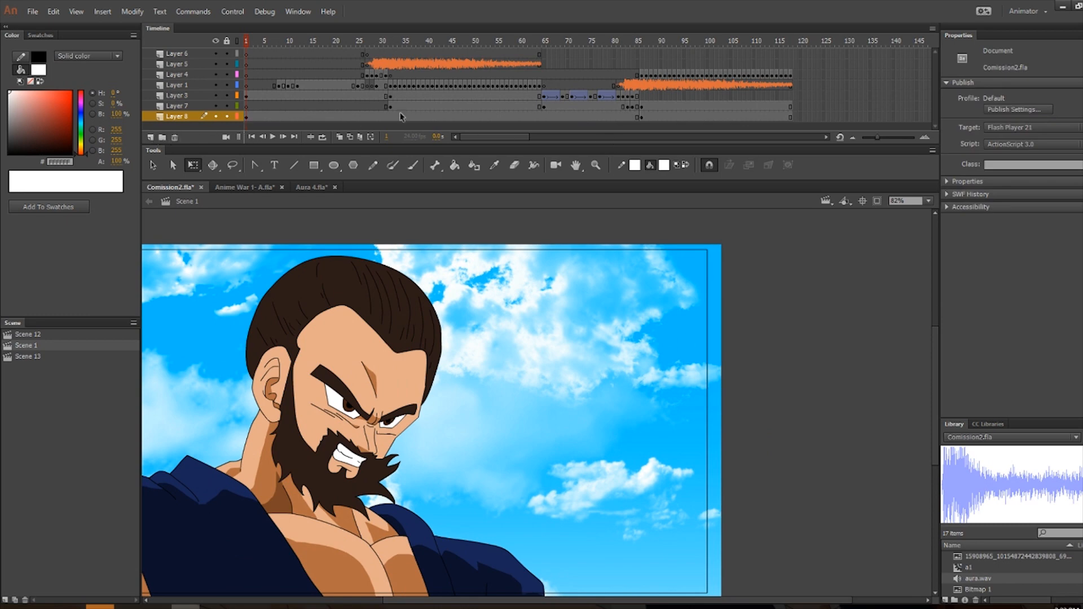
Add a new layer beneath Layer 8 and insert blank keyframes at frame 65 on both of these layers.
{"action": "left_click", "coordinate": [151, 137]}
{"action": "left_click_drag", "start_coordinate": [184, 117], "coordinate": [190, 131]}
{"action": "left_click", "coordinate": [640, 117]}
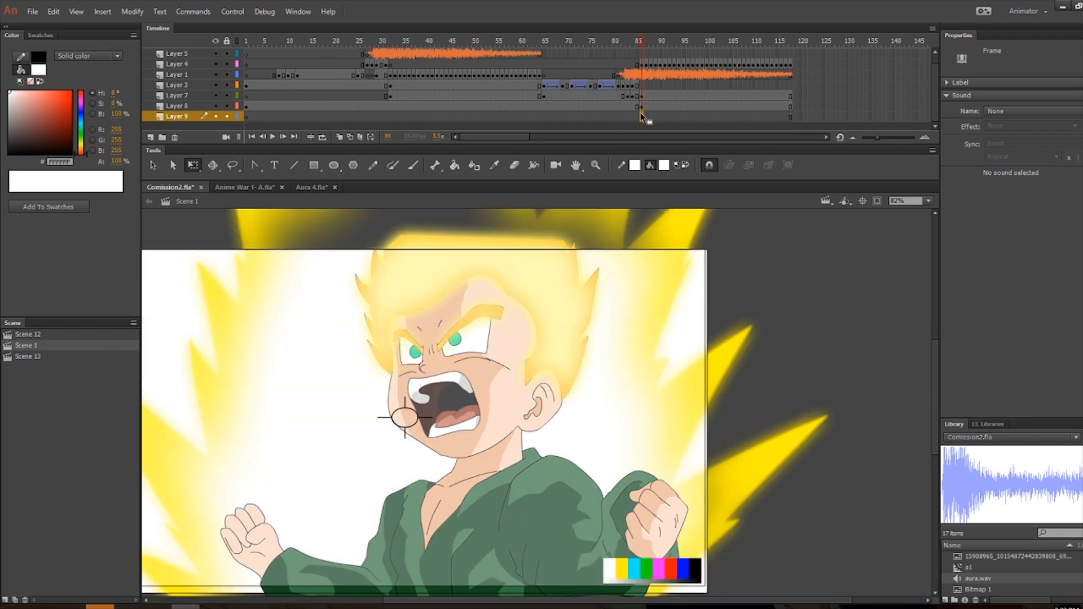
{"action": "left_click", "coordinate": [632, 107]}
{"action": "left_click", "coordinate": [642, 116]}
{"action": "left_click", "coordinate": [590, 117]}
{"action": "left_click", "coordinate": [542, 106]}
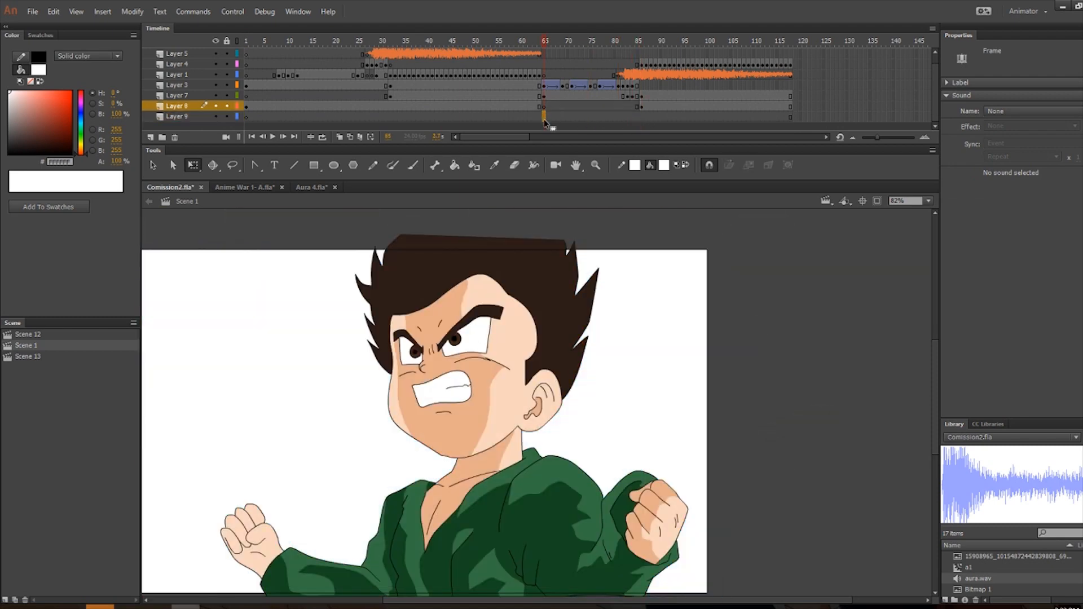
{"action": "left_click", "coordinate": [544, 117]}
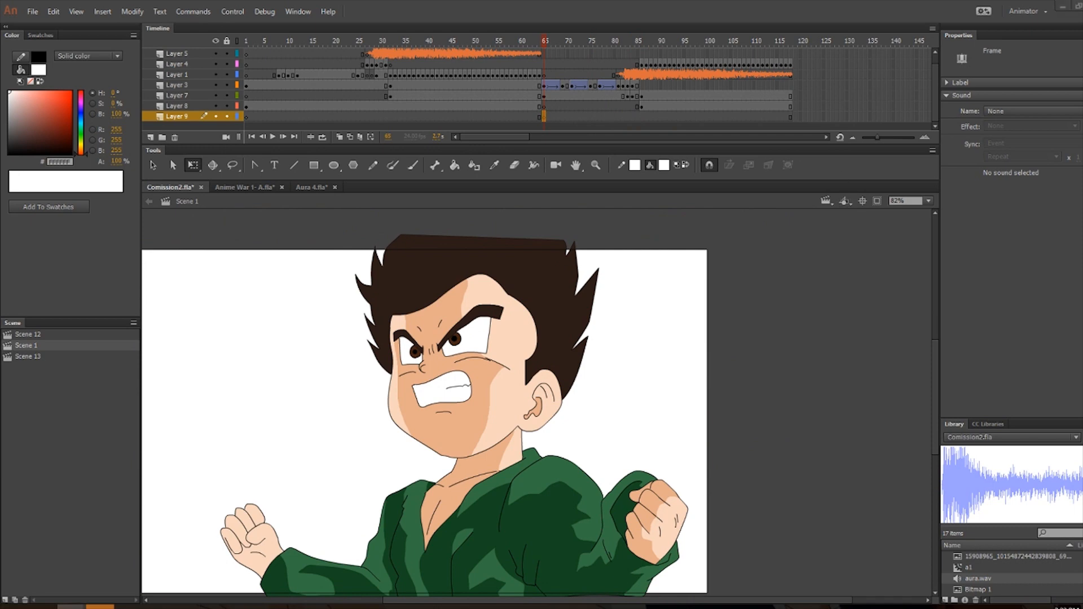
Place the second cloudy sky image on Layer 9 at frame 65, behind the character in green.
{"action": "left_click_drag", "start_coordinate": [1082, 417], "coordinate": [682, 411]}
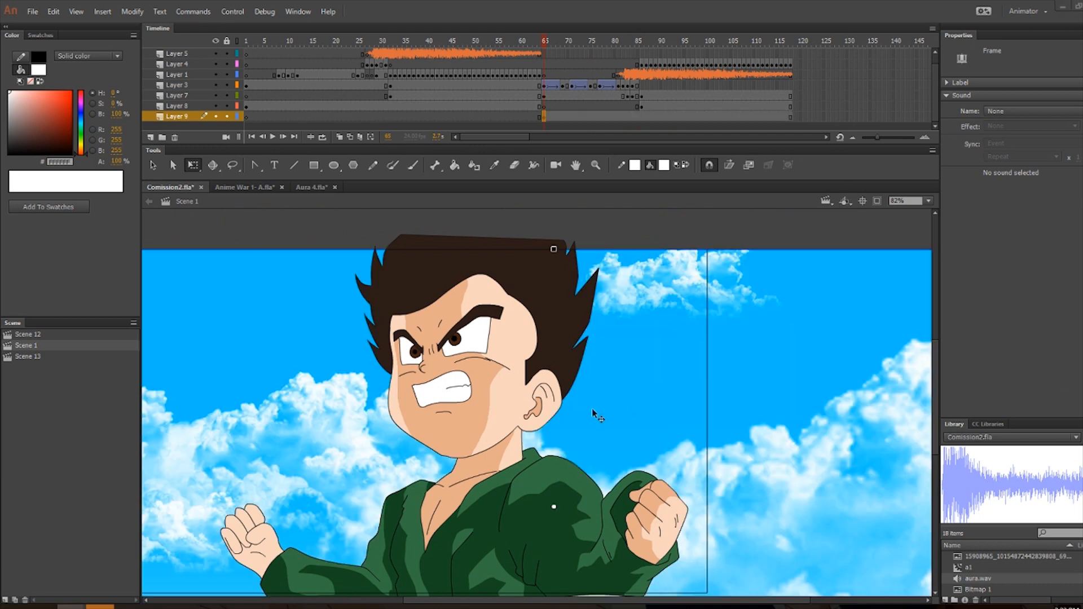
{"action": "scroll", "coordinate": [652, 414], "scroll_direction": "down", "scroll_amount": 3}
{"action": "left_click", "coordinate": [740, 321]}
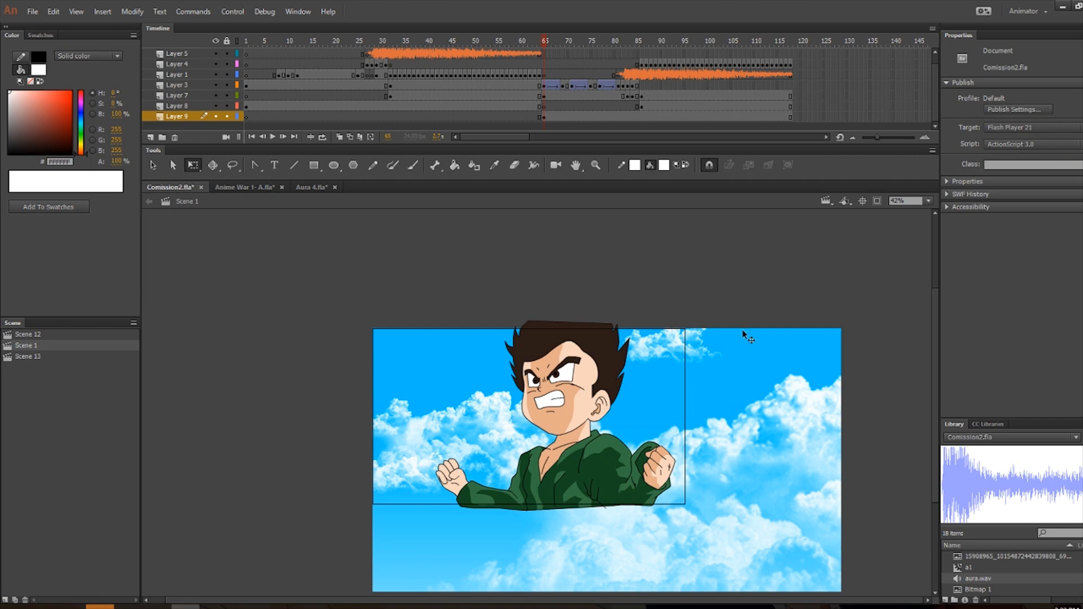
Test the scene to check the sky backgrounds, then close the preview.
{"action": "left_click", "coordinate": [232, 11]}
{"action": "left_click", "coordinate": [250, 119]}
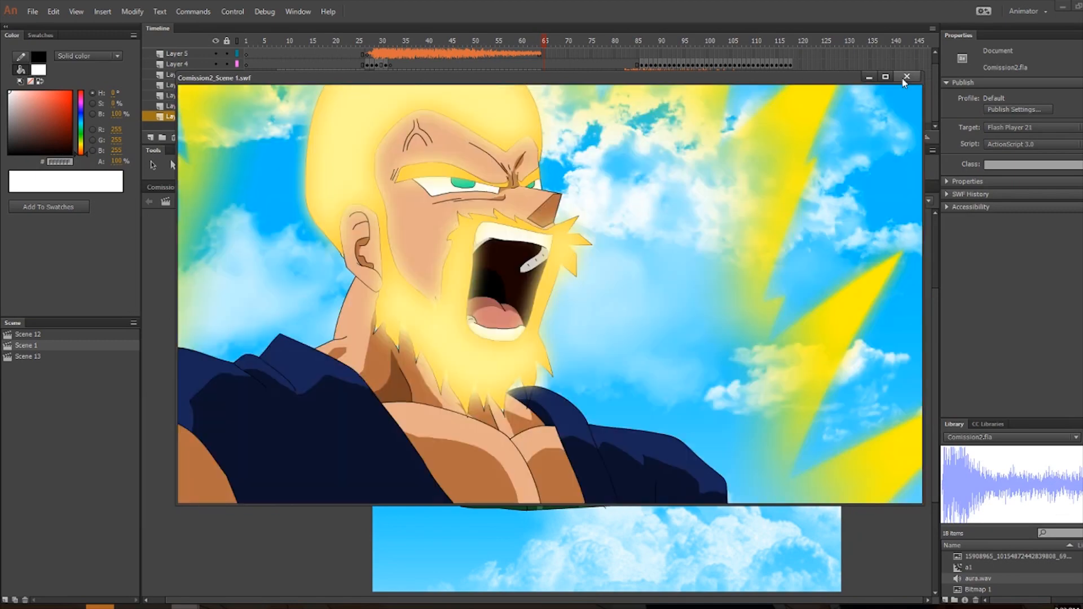
{"action": "left_click", "coordinate": [906, 76]}
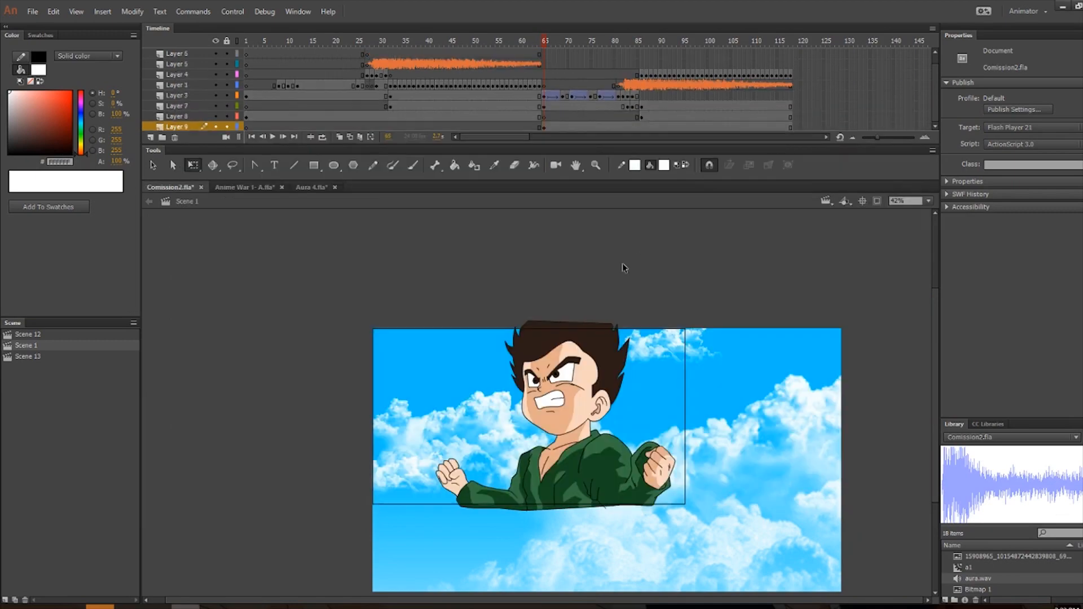
Remove frames 5 to 7 across all layers to shorten the pause before the fists rise.
{"action": "left_click", "coordinate": [795, 117]}
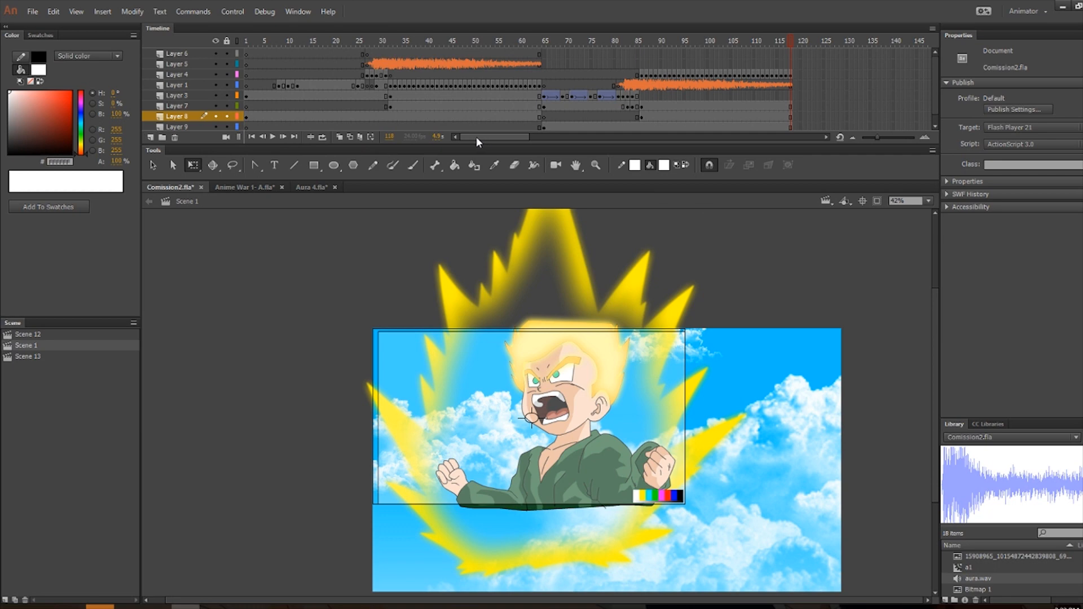
{"action": "left_click", "coordinate": [292, 85]}
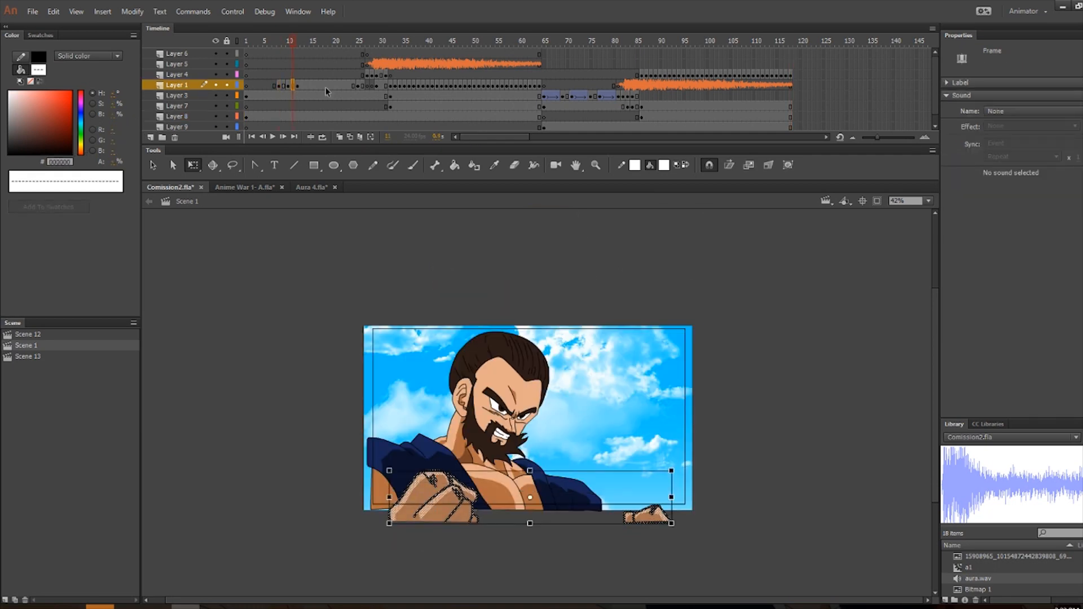
{"action": "left_click", "coordinate": [280, 86]}
{"action": "left_click", "coordinate": [270, 51]}
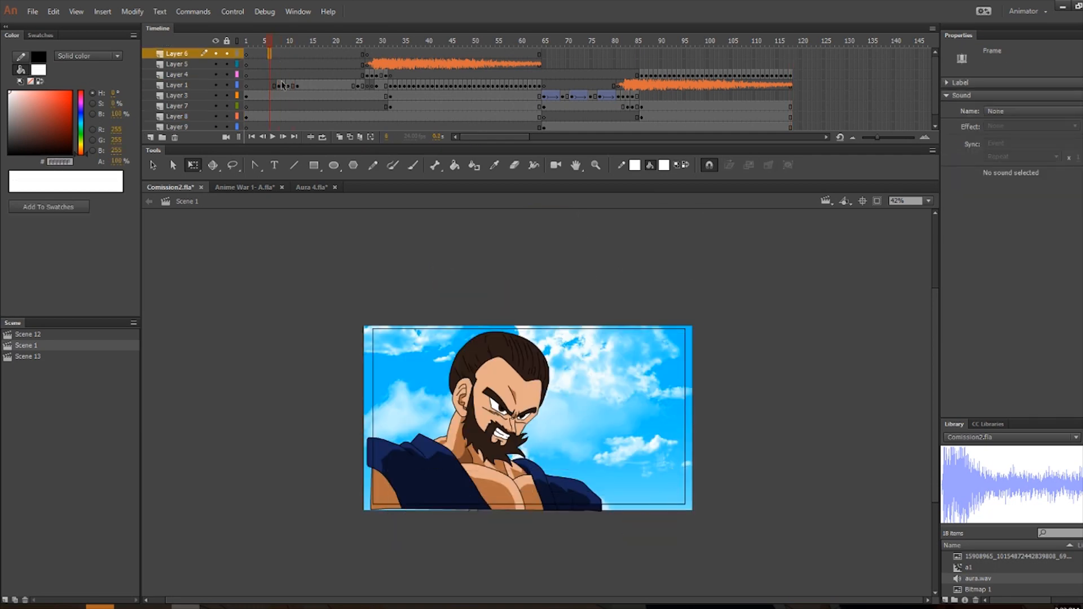
{"action": "key", "text": "period"}
{"action": "scroll", "coordinate": [265, 123], "scroll_direction": "down", "scroll_amount": 1}
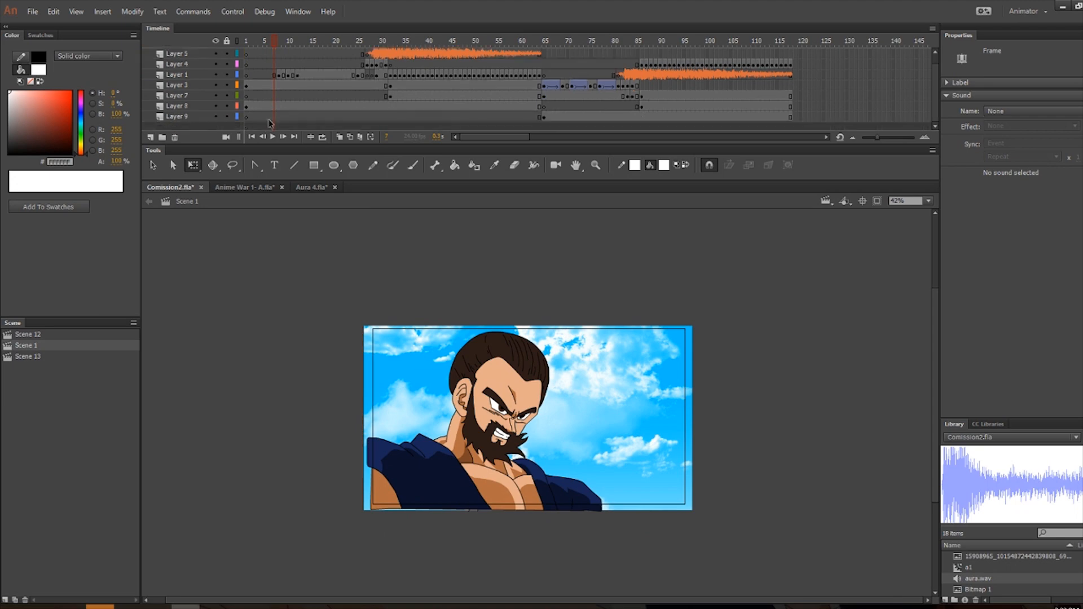
{"action": "left_click", "coordinate": [267, 117], "text": "shift"}
{"action": "right_click", "coordinate": [267, 116]}
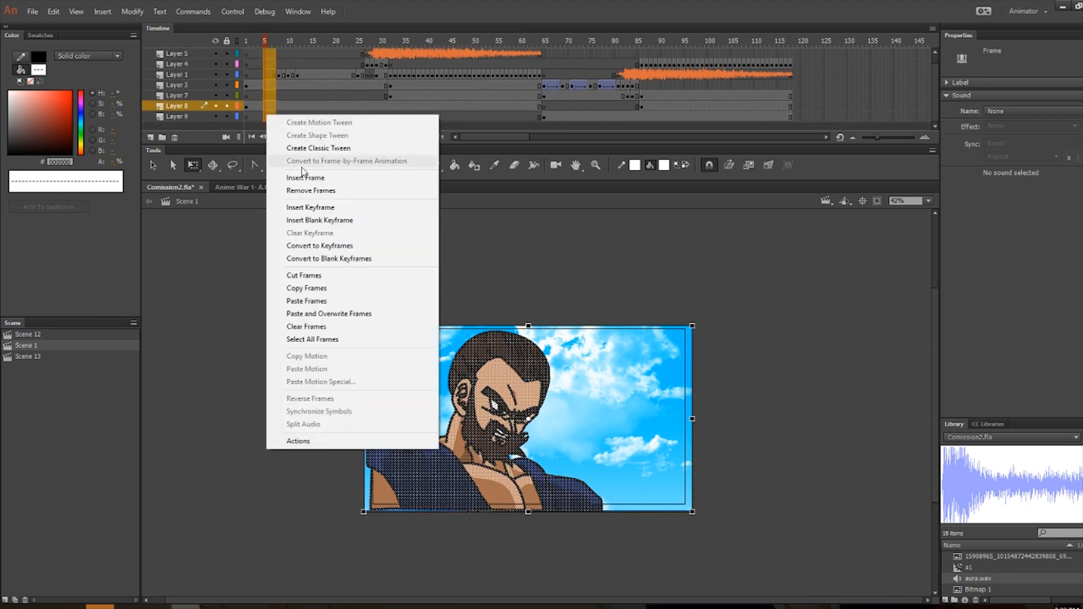
{"action": "left_click", "coordinate": [305, 189]}
Remove frames 14 to 19 across all layers to shorten the hold on the raised fists.
{"action": "left_click", "coordinate": [306, 106]}
{"action": "scroll", "coordinate": [313, 96], "scroll_direction": "up", "scroll_amount": 1}
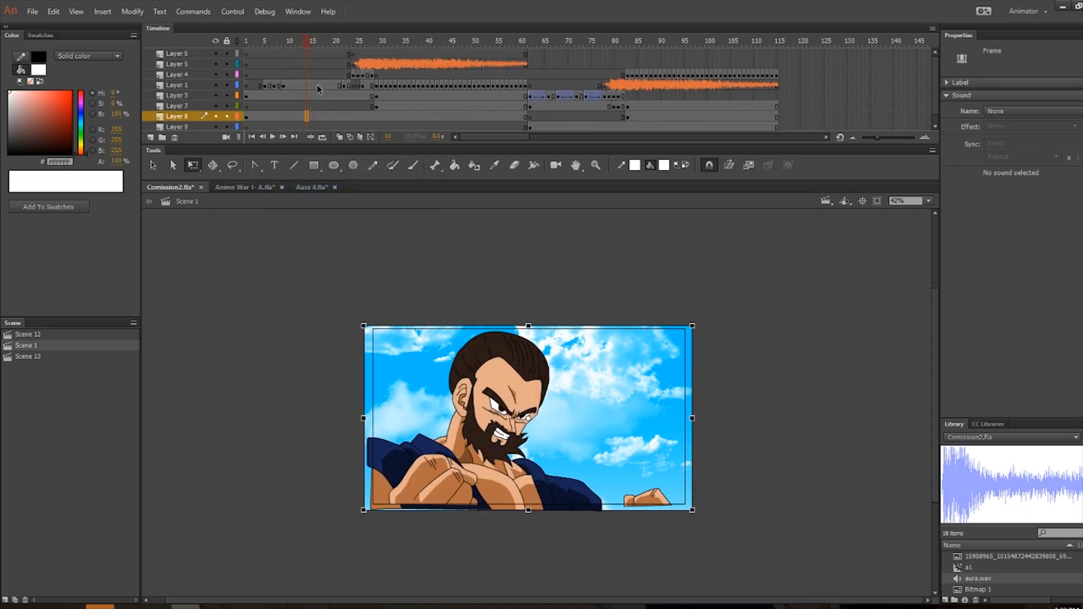
{"action": "left_click", "coordinate": [321, 64]}
{"action": "left_click", "coordinate": [307, 86]}
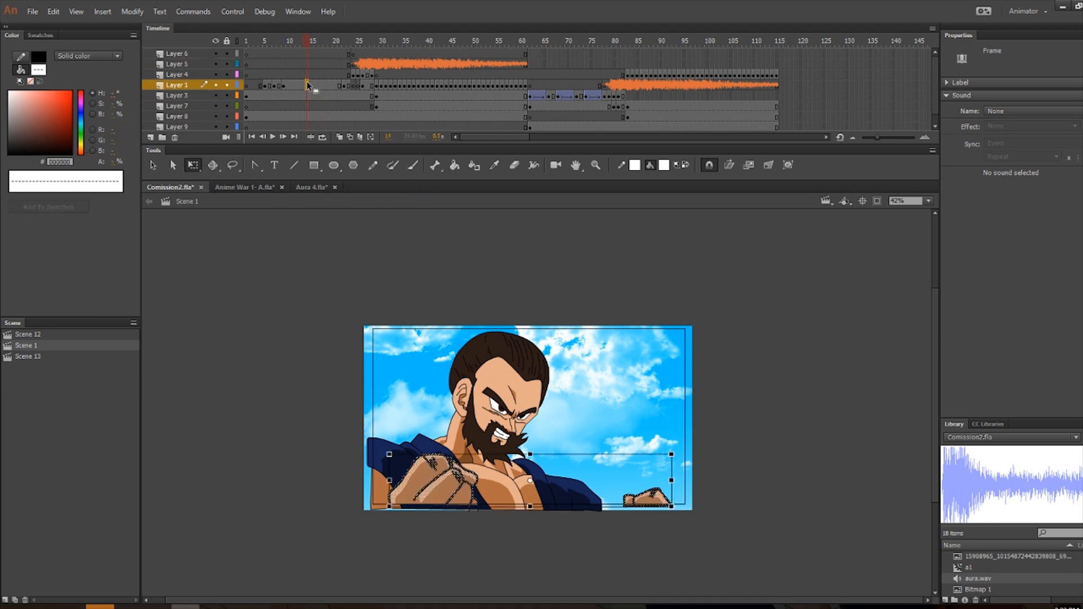
{"action": "left_click", "coordinate": [305, 54]}
{"action": "scroll", "coordinate": [303, 63], "scroll_direction": "down", "scroll_amount": 1}
{"action": "left_click_drag", "start_coordinate": [305, 52], "coordinate": [320, 115]}
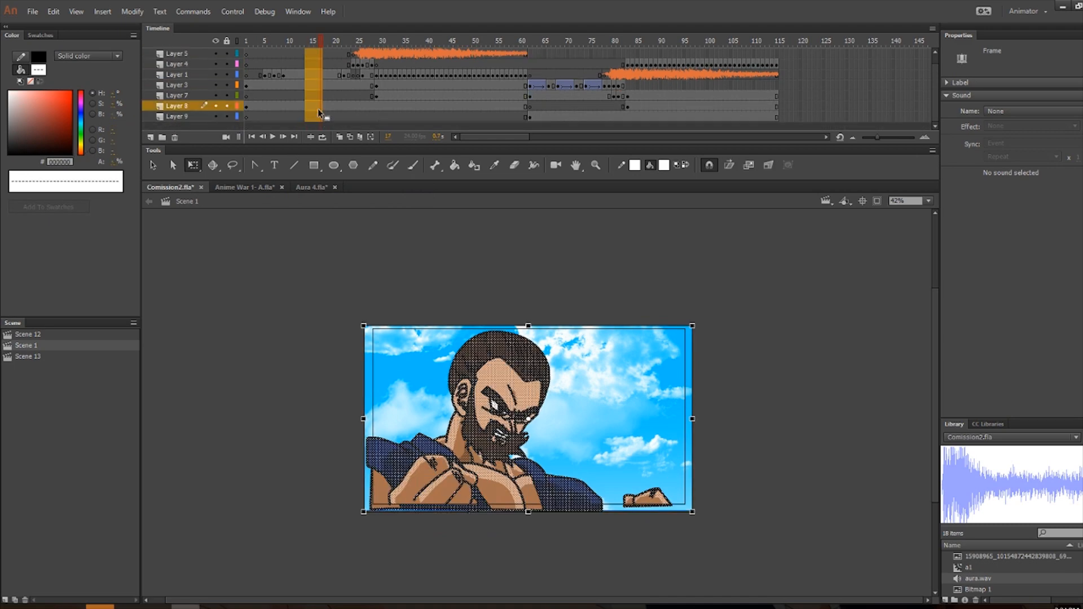
{"action": "right_click", "coordinate": [319, 111]}
{"action": "left_click", "coordinate": [363, 183]}
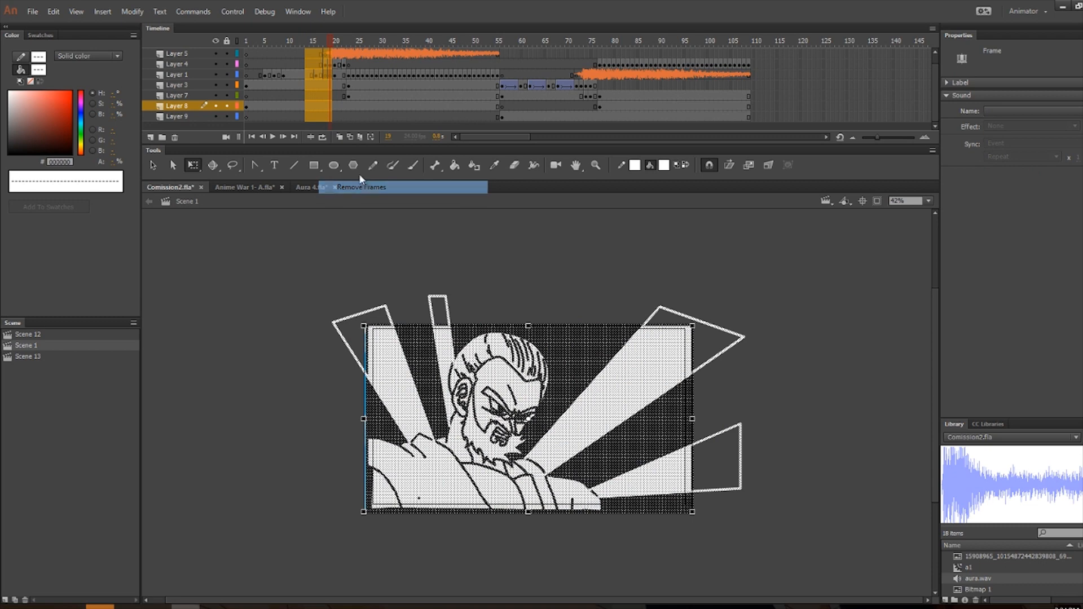
Remove frames 49 to 55 across all layers to shorten the end of the bearded character's scream.
{"action": "left_click", "coordinate": [340, 104]}
{"action": "scroll", "coordinate": [344, 101], "scroll_direction": "up", "scroll_amount": 1}
{"action": "left_click", "coordinate": [410, 86]}
{"action": "left_click", "coordinate": [511, 85]}
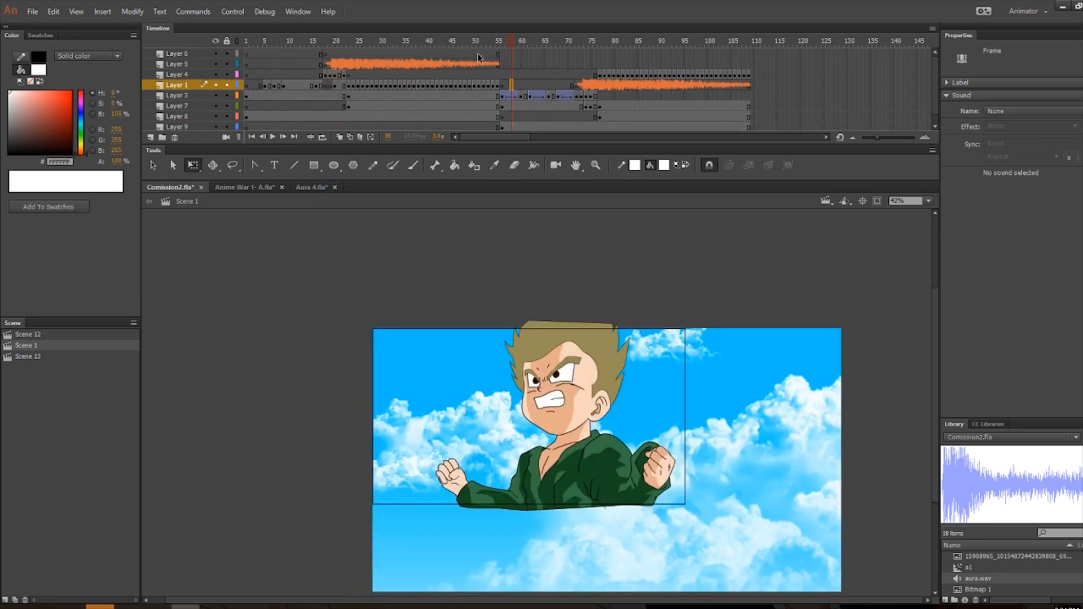
{"action": "left_click", "coordinate": [478, 55]}
{"action": "left_click", "coordinate": [470, 54]}
{"action": "scroll", "coordinate": [469, 55], "scroll_direction": "down", "scroll_amount": 1}
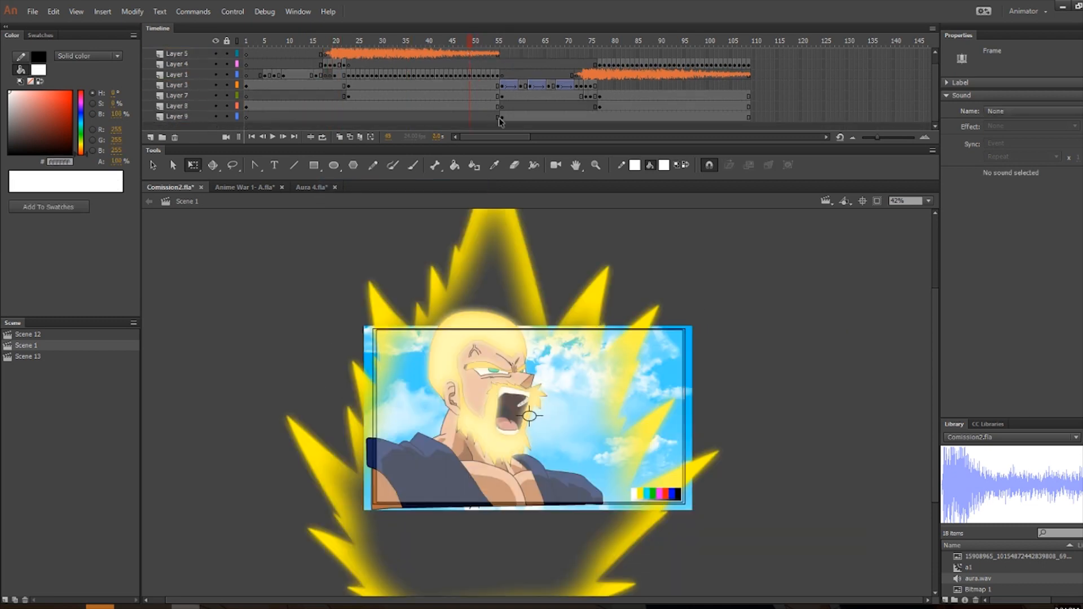
{"action": "left_click", "coordinate": [497, 117], "text": "shift"}
{"action": "right_click", "coordinate": [494, 119]}
{"action": "left_click", "coordinate": [538, 179]}
{"action": "left_click", "coordinate": [624, 95]}
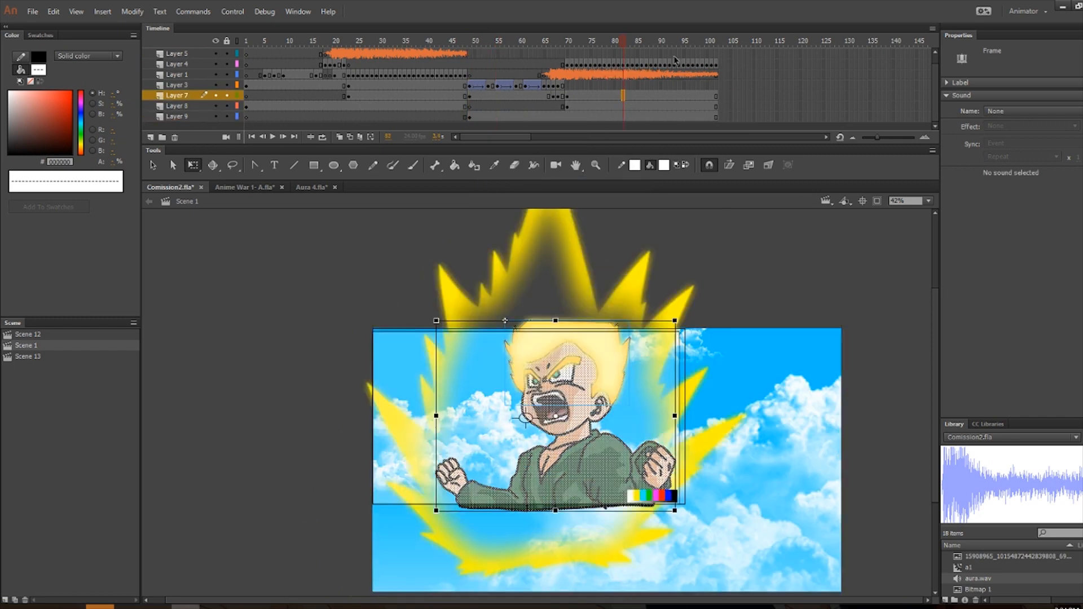
{"action": "left_click", "coordinate": [688, 106]}
{"action": "right_click", "coordinate": [687, 106]}
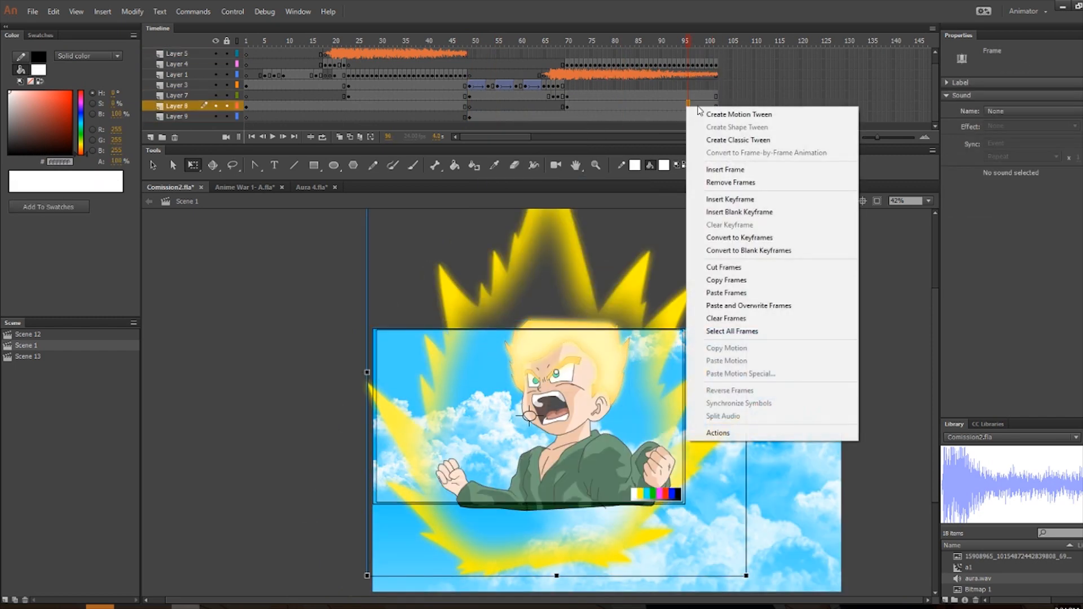
{"action": "left_click", "coordinate": [689, 54]}
{"action": "left_click", "coordinate": [683, 54]}
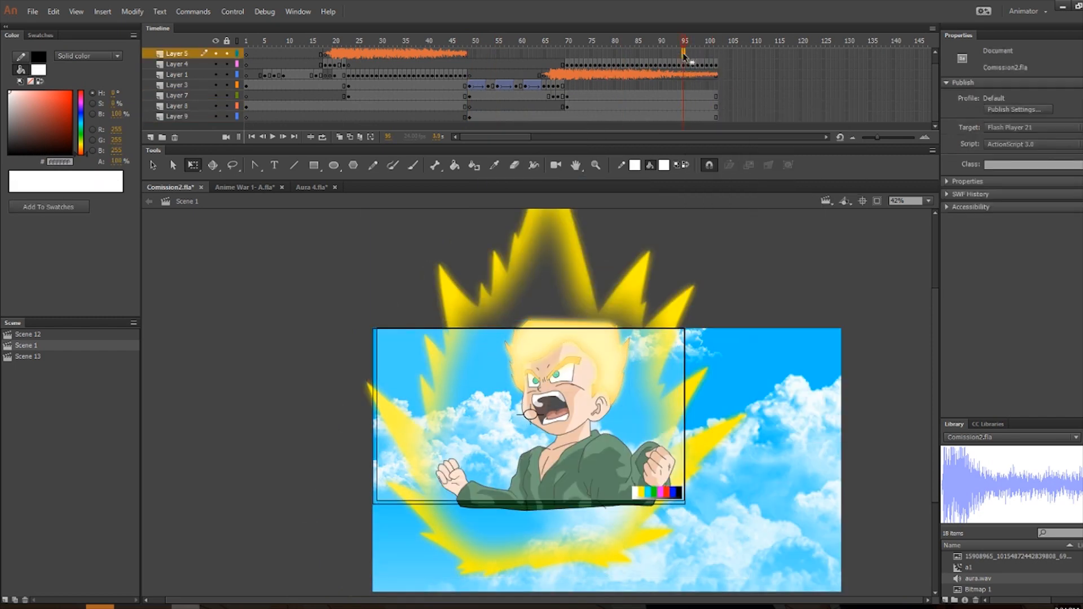
{"action": "left_click", "coordinate": [717, 119], "text": "shift"}
{"action": "right_click", "coordinate": [696, 103]}
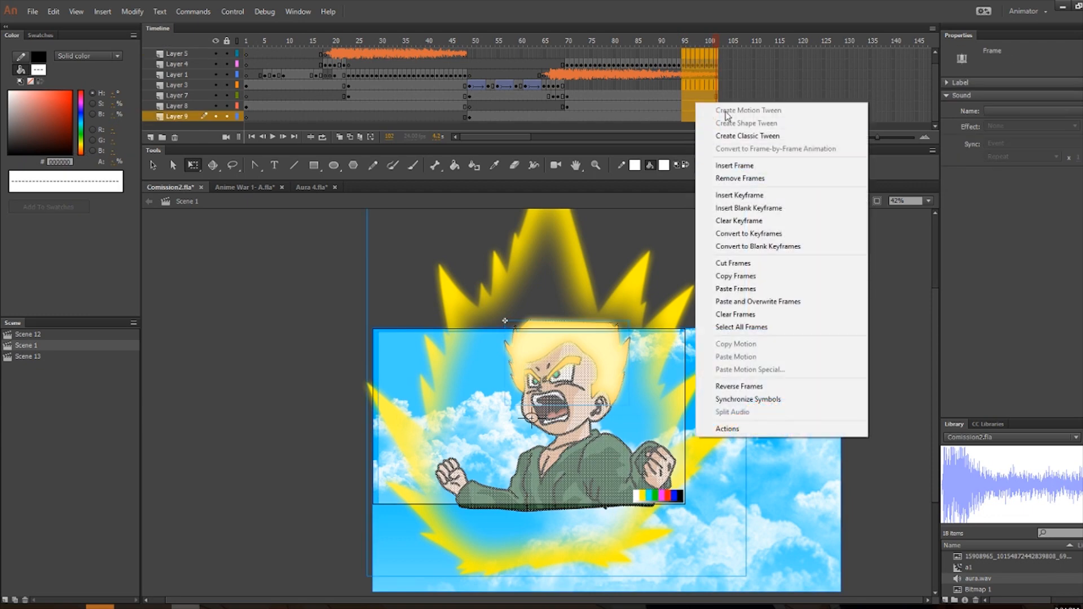
{"action": "left_click", "coordinate": [706, 75]}
Remove the last five frames across all layers to shorten the end of the boy's scream, and save the file.
{"action": "left_click_drag", "start_coordinate": [698, 53], "coordinate": [715, 117]}
{"action": "right_click", "coordinate": [702, 105]}
{"action": "left_click", "coordinate": [743, 169]}
{"action": "left_click", "coordinate": [720, 95]}
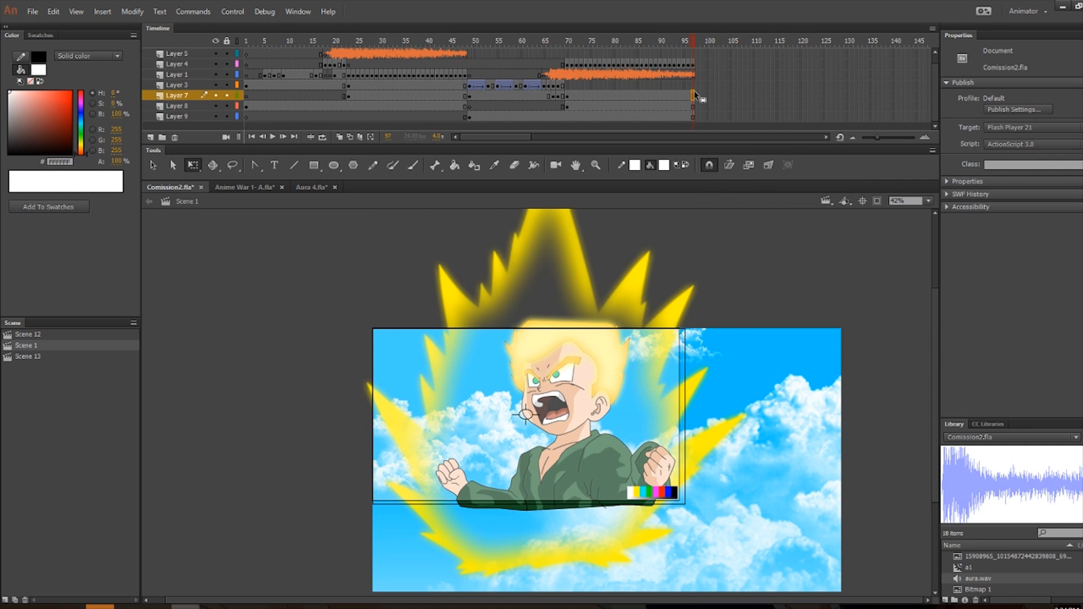
{"action": "key", "text": "ctrl+s"}
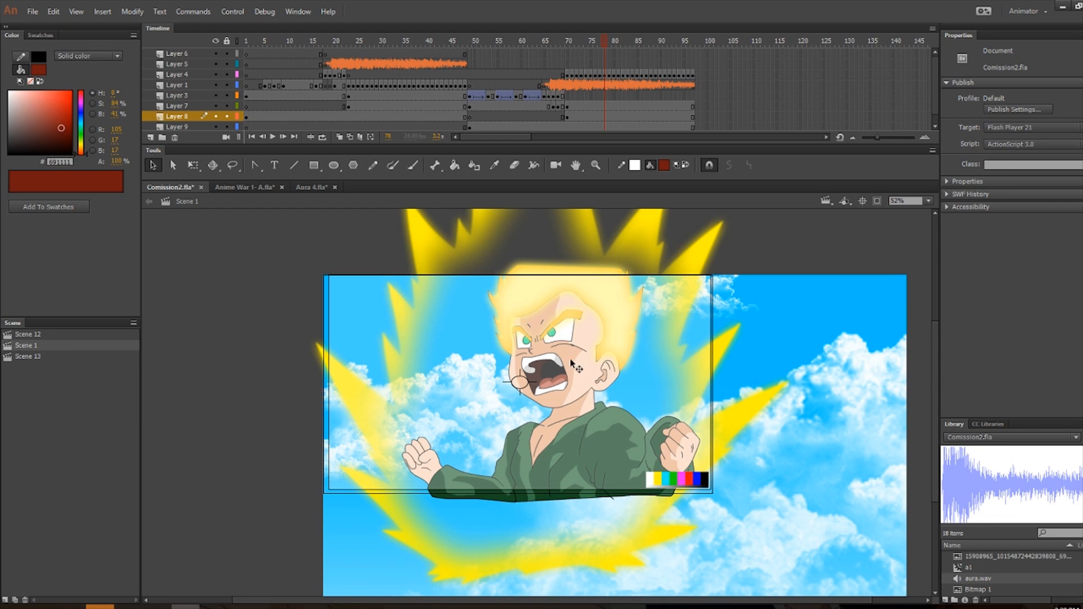
Copy the bearded character with his raised fists from frame 10 of Layers 1 and 3 and paste him in place in Scene 13.
{"action": "scroll", "coordinate": [360, 110], "scroll_direction": "down", "scroll_amount": 1}
{"action": "left_click", "coordinate": [358, 106]}
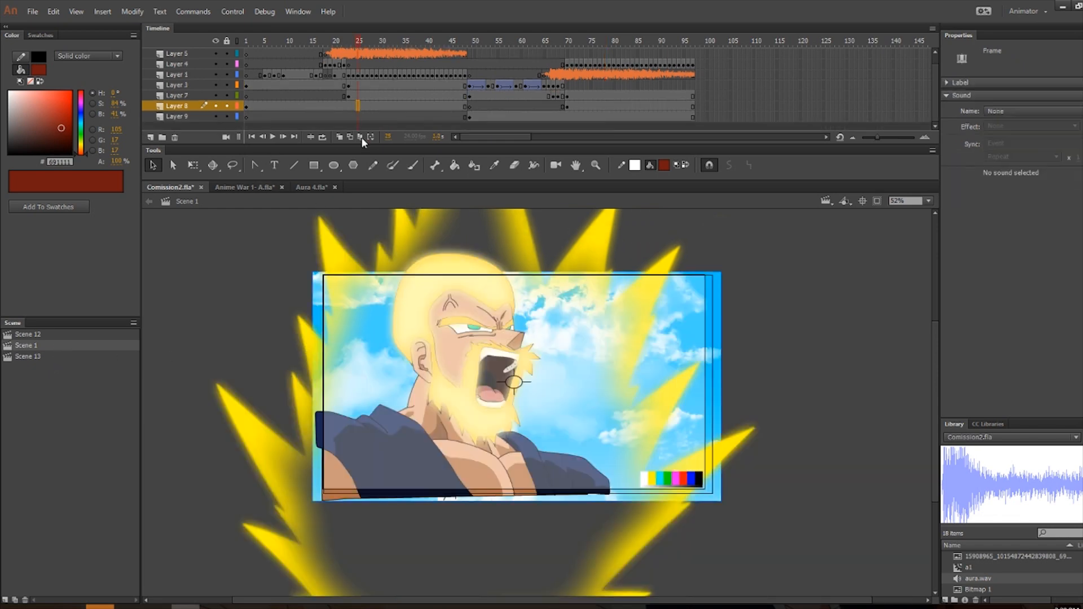
{"action": "left_click", "coordinate": [308, 99]}
{"action": "left_click", "coordinate": [297, 108]}
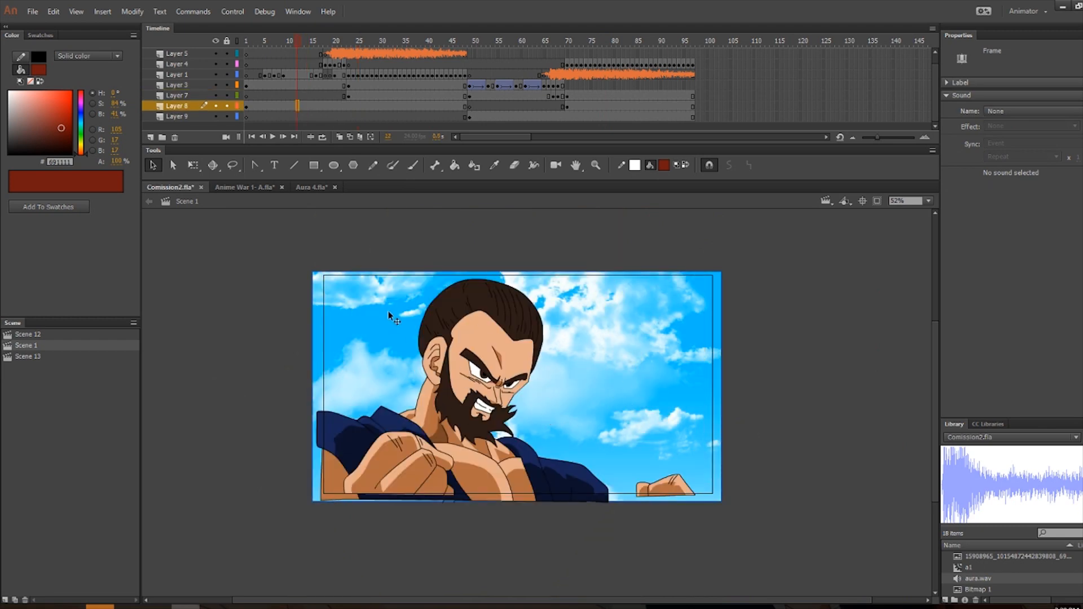
{"action": "left_click", "coordinate": [468, 318]}
{"action": "left_click", "coordinate": [273, 86]}
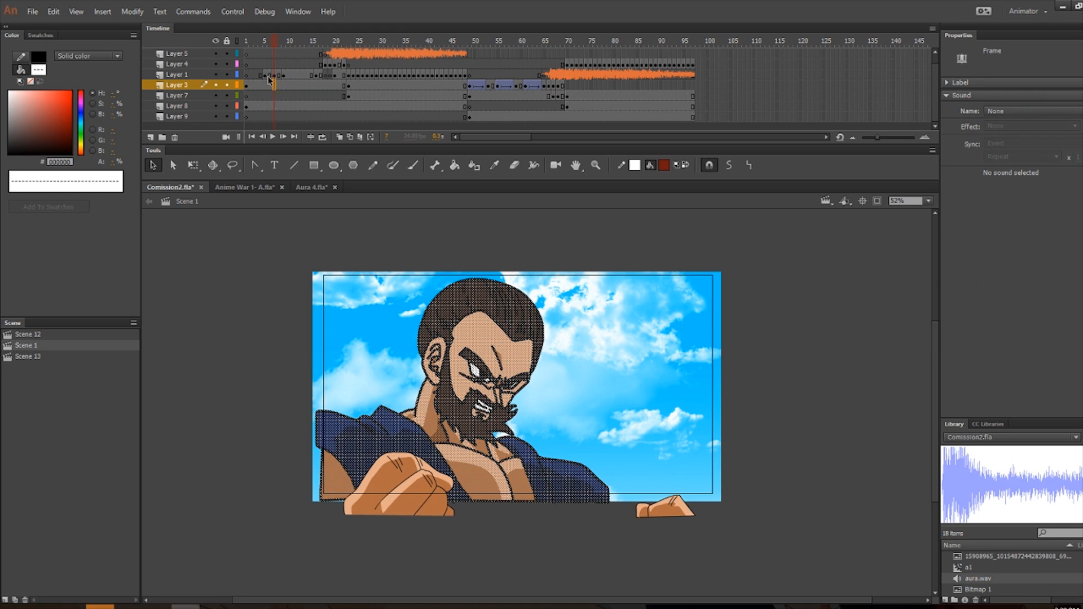
{"action": "left_click_drag", "start_coordinate": [288, 75], "coordinate": [288, 85]}
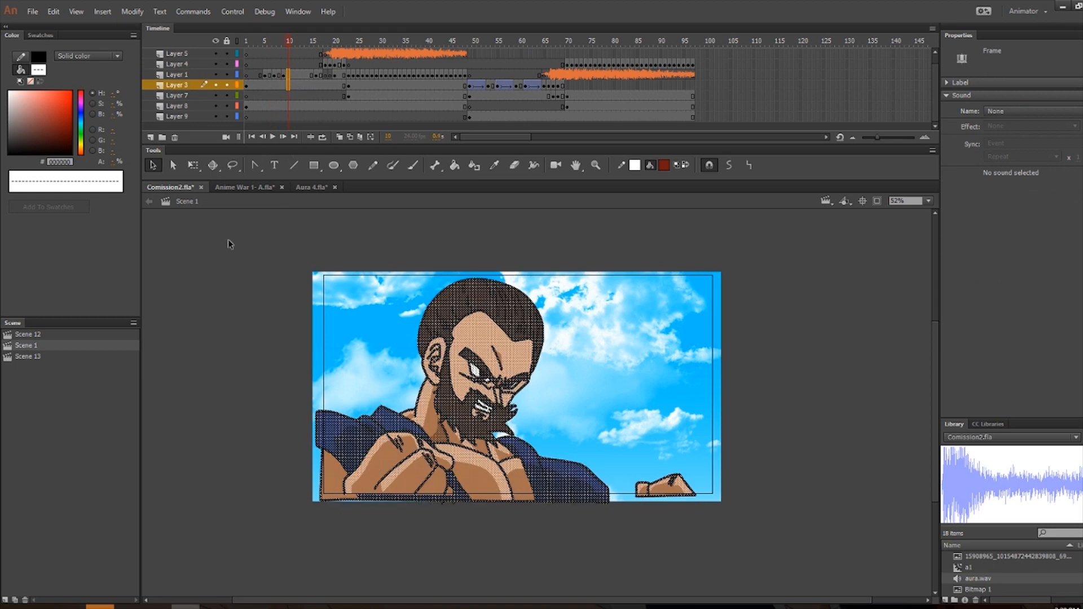
{"action": "left_click", "coordinate": [34, 357]}
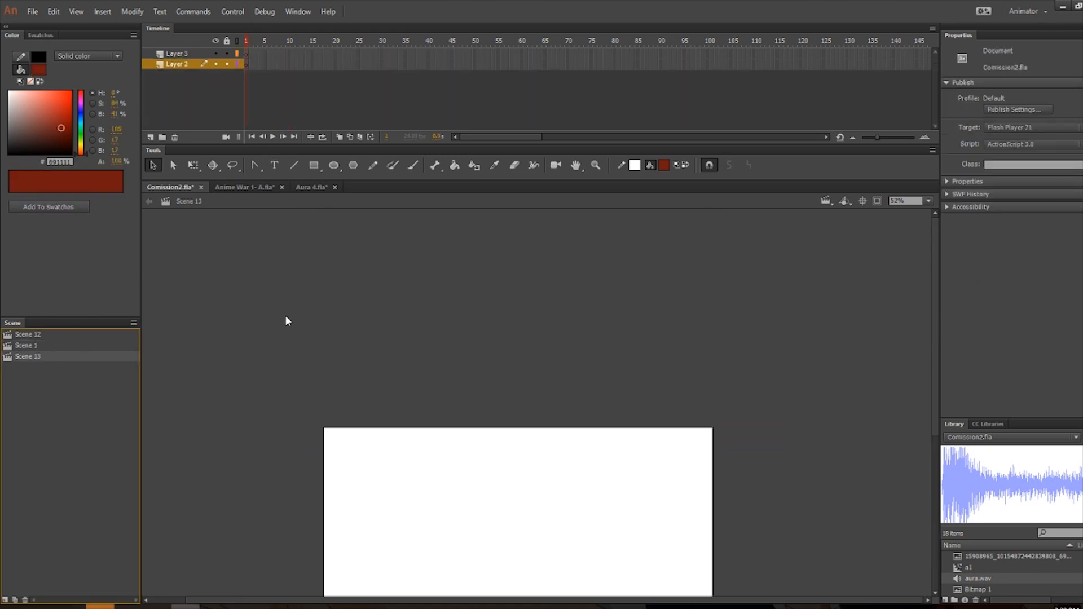
{"action": "right_click", "coordinate": [240, 308]}
{"action": "left_click", "coordinate": [299, 352]}
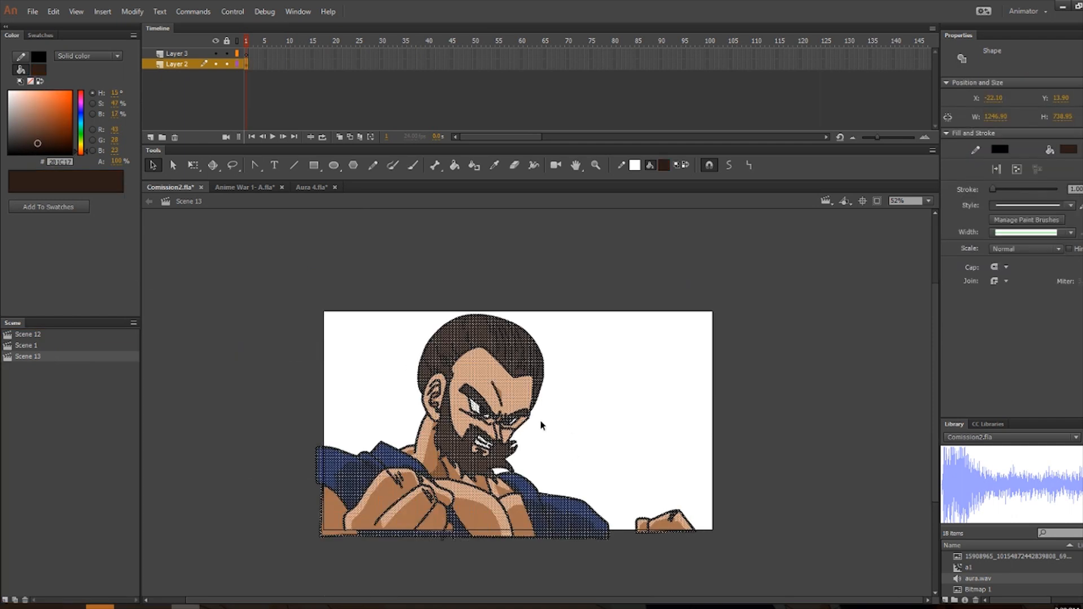
Scale down the pasted bearded character and place him in the lower-left corner of the stage.
{"action": "left_click_drag", "start_coordinate": [683, 324], "coordinate": [593, 372]}
{"action": "left_click_drag", "start_coordinate": [491, 409], "coordinate": [397, 458]}
{"action": "left_click", "coordinate": [510, 409]}
{"action": "left_click_drag", "start_coordinate": [390, 363], "coordinate": [643, 397]}
Copy the screaming boy from frame 80 of Layer 7 in Scene 1 and paste him in place in Scene 13.
{"action": "left_click", "coordinate": [62, 345]}
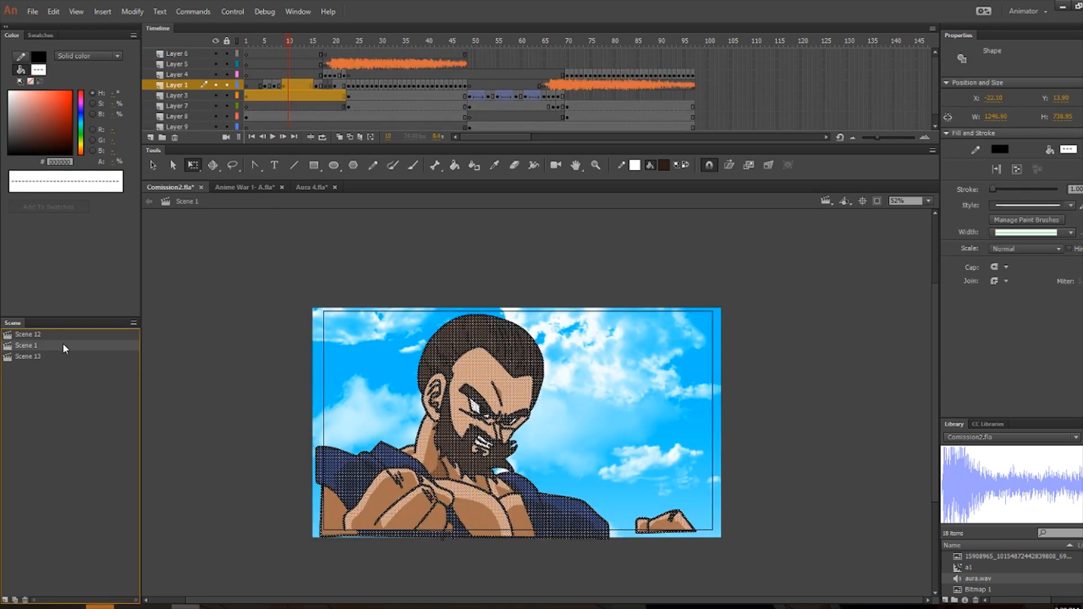
{"action": "left_click", "coordinate": [620, 118]}
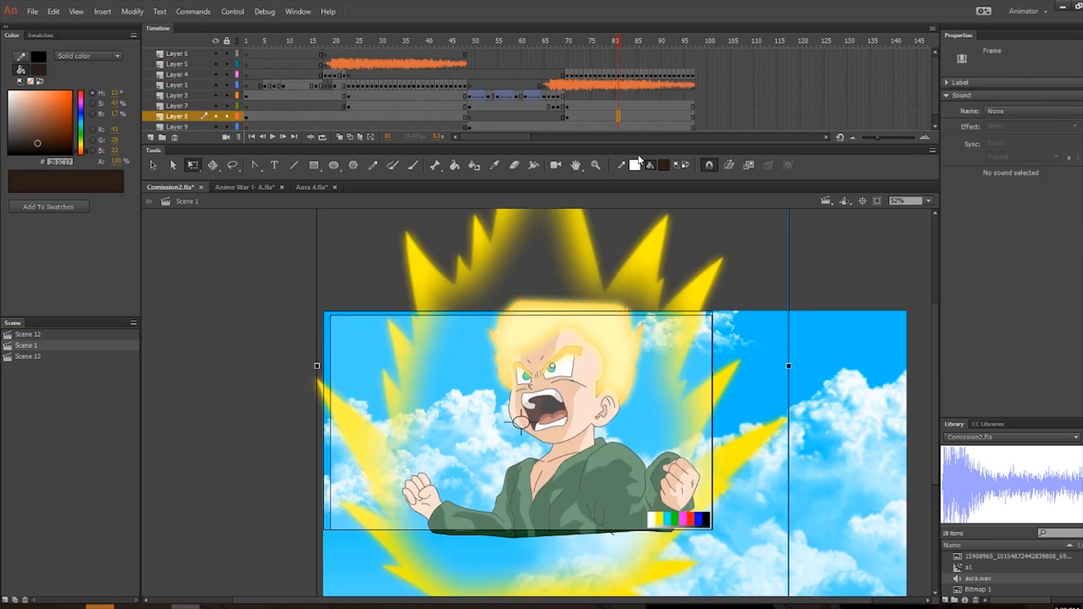
{"action": "left_click", "coordinate": [615, 106]}
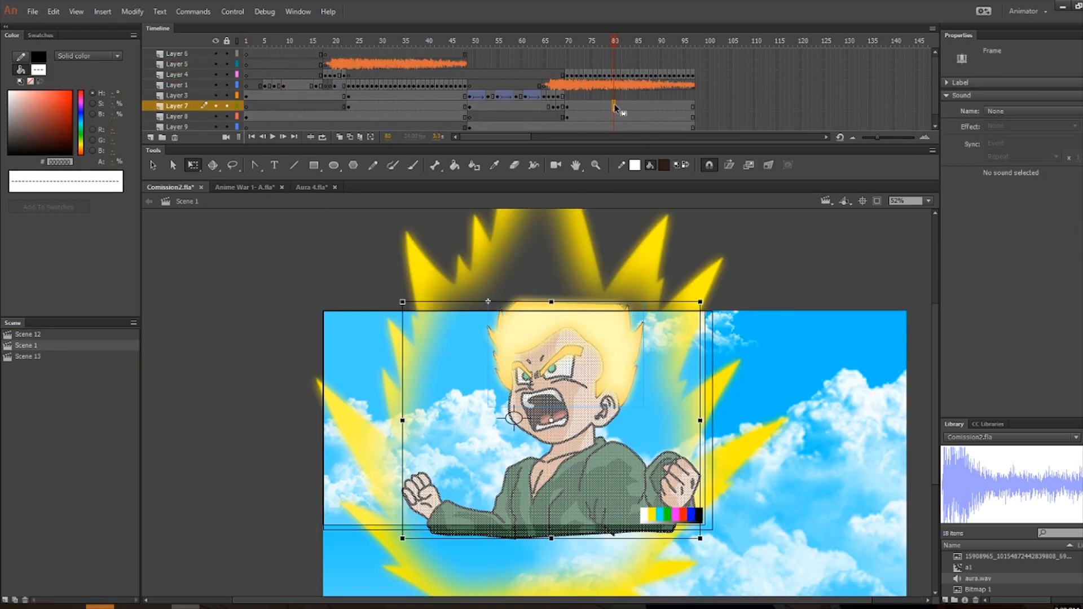
{"action": "left_click", "coordinate": [46, 358]}
{"action": "right_click", "coordinate": [288, 255]}
{"action": "left_click", "coordinate": [330, 301]}
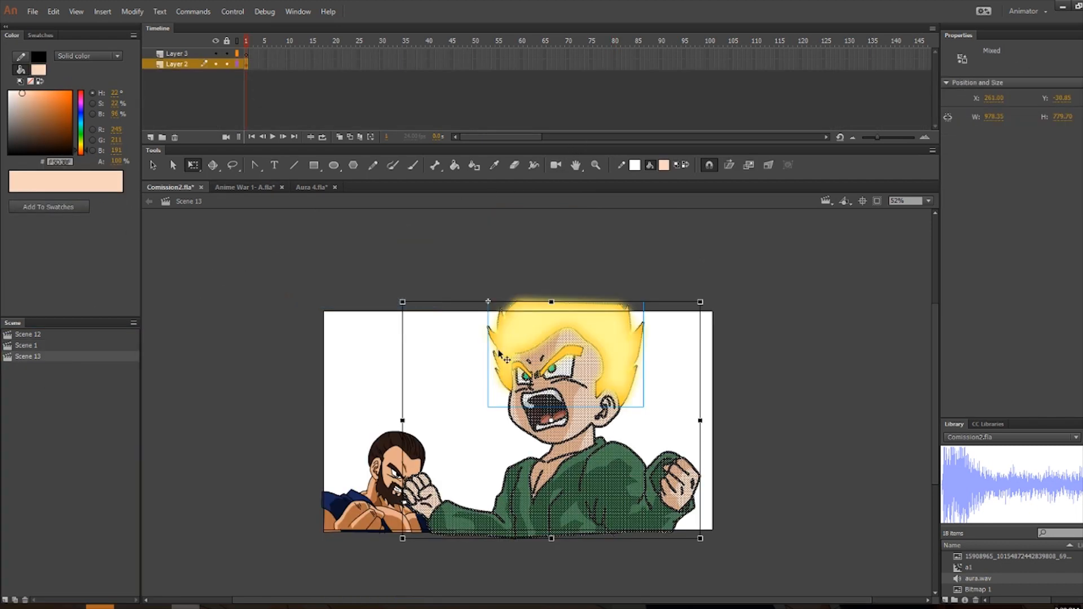
Scale down the pasted boy and place him in the lower-right corner of the stage, facing the bearded character.
{"action": "left_click_drag", "start_coordinate": [402, 302], "coordinate": [492, 367]}
{"action": "left_click_drag", "start_coordinate": [557, 399], "coordinate": [633, 466]}
{"action": "left_click", "coordinate": [727, 460]}
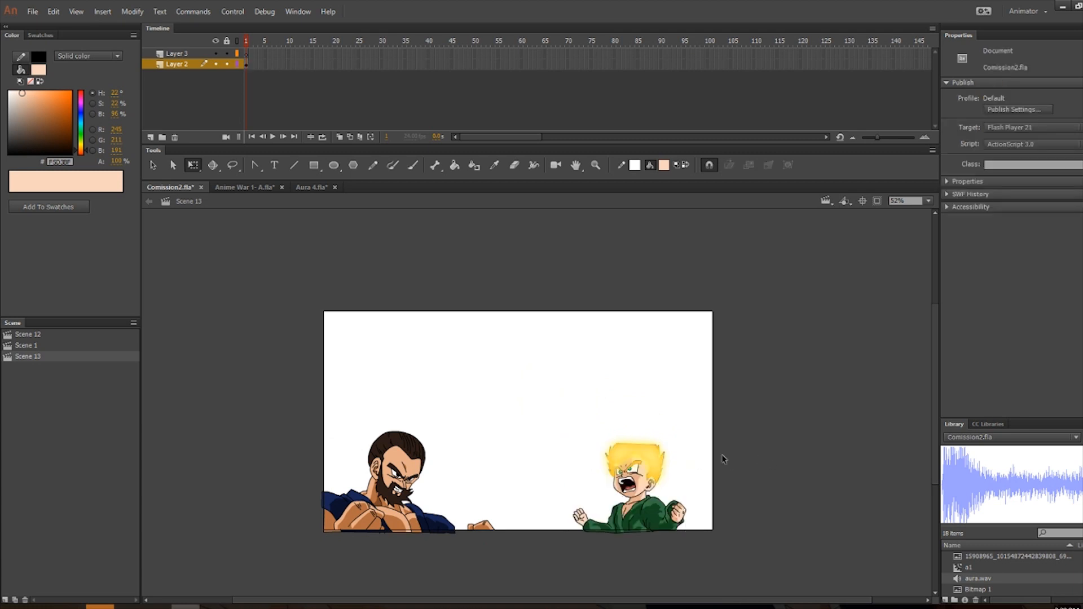
{"action": "scroll", "coordinate": [703, 458], "scroll_direction": "down", "scroll_amount": 2}
{"action": "scroll", "coordinate": [600, 460], "scroll_direction": "up", "scroll_amount": 2}
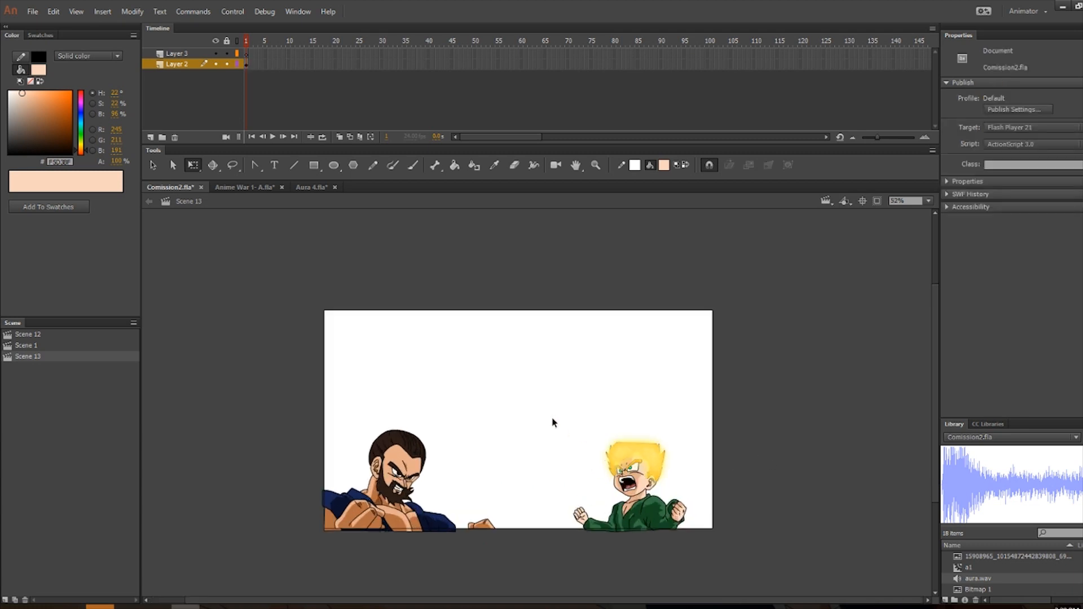
Try enlarging the boy, undo it, and move him closer to the right edge of the stage.
{"action": "left_click_drag", "start_coordinate": [550, 422], "coordinate": [728, 545]}
{"action": "scroll", "coordinate": [675, 466], "scroll_direction": "up", "scroll_amount": 1}
{"action": "left_click_drag", "start_coordinate": [689, 433], "coordinate": [706, 414]}
{"action": "key", "text": "ctrl+z"}
{"action": "left_click_drag", "start_coordinate": [646, 457], "coordinate": [668, 461]}
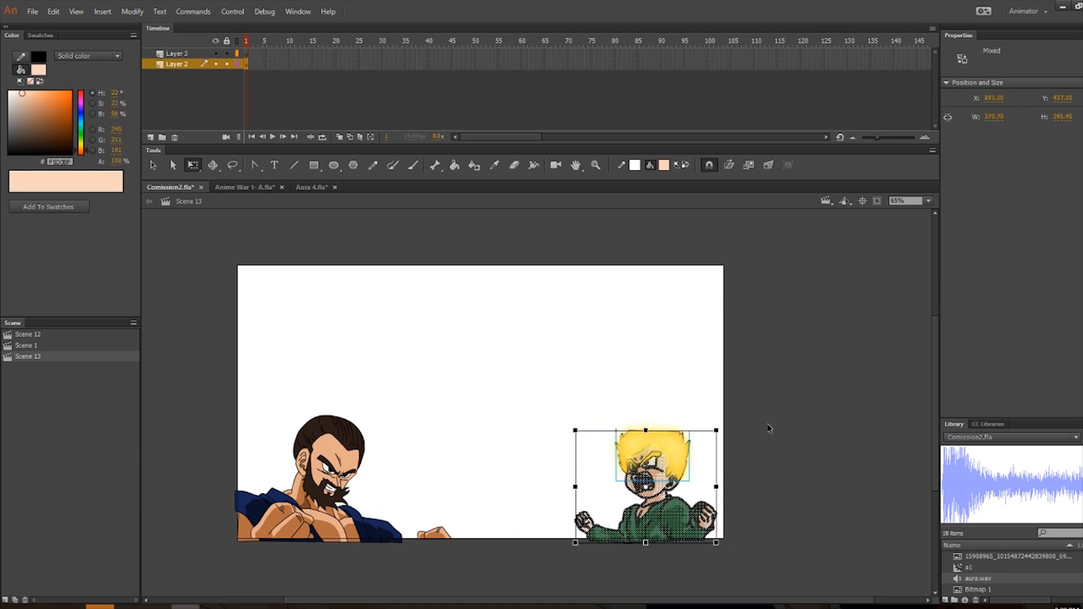
{"action": "left_click", "coordinate": [428, 406]}
Enlarge the bearded character slightly and fit him into the lower-left corner of the stage.
{"action": "left_click_drag", "start_coordinate": [213, 378], "coordinate": [458, 570]}
{"action": "left_click_drag", "start_coordinate": [452, 412], "coordinate": [474, 401]}
{"action": "left_click_drag", "start_coordinate": [338, 480], "coordinate": [360, 470]}
{"action": "left_click", "coordinate": [536, 427]}
{"action": "scroll", "coordinate": [536, 427], "scroll_direction": "down", "scroll_amount": 1}
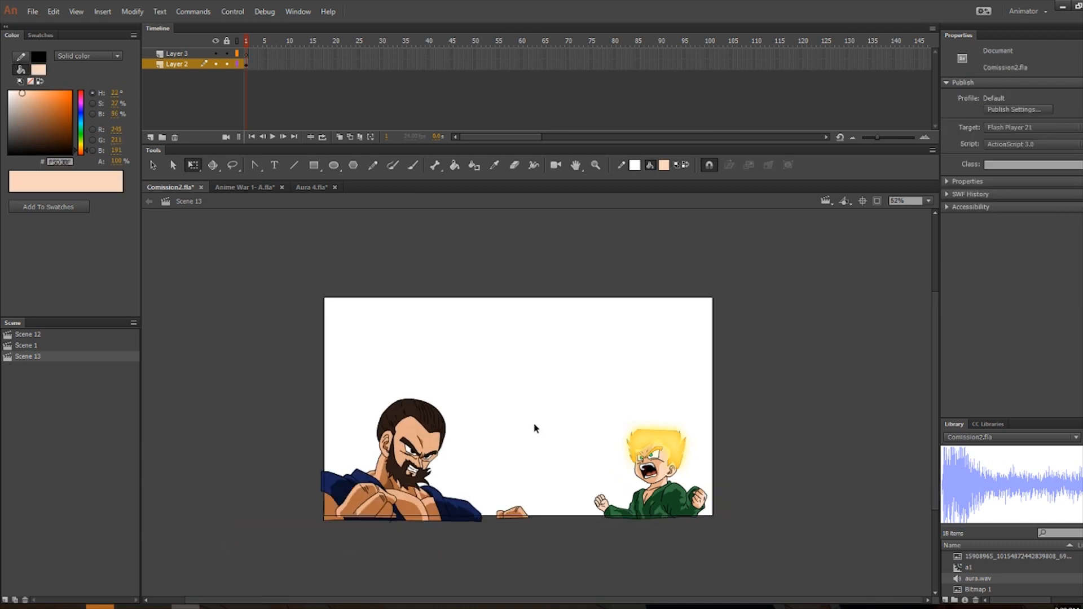
{"action": "key", "text": "ctrl+z"}
{"action": "scroll", "coordinate": [426, 430], "scroll_direction": "up", "scroll_amount": 2}
{"action": "left_click_drag", "start_coordinate": [590, 383], "coordinate": [583, 392]}
{"action": "left_click_drag", "start_coordinate": [432, 445], "coordinate": [419, 451]}
{"action": "scroll", "coordinate": [590, 387], "scroll_direction": "down", "scroll_amount": 3}
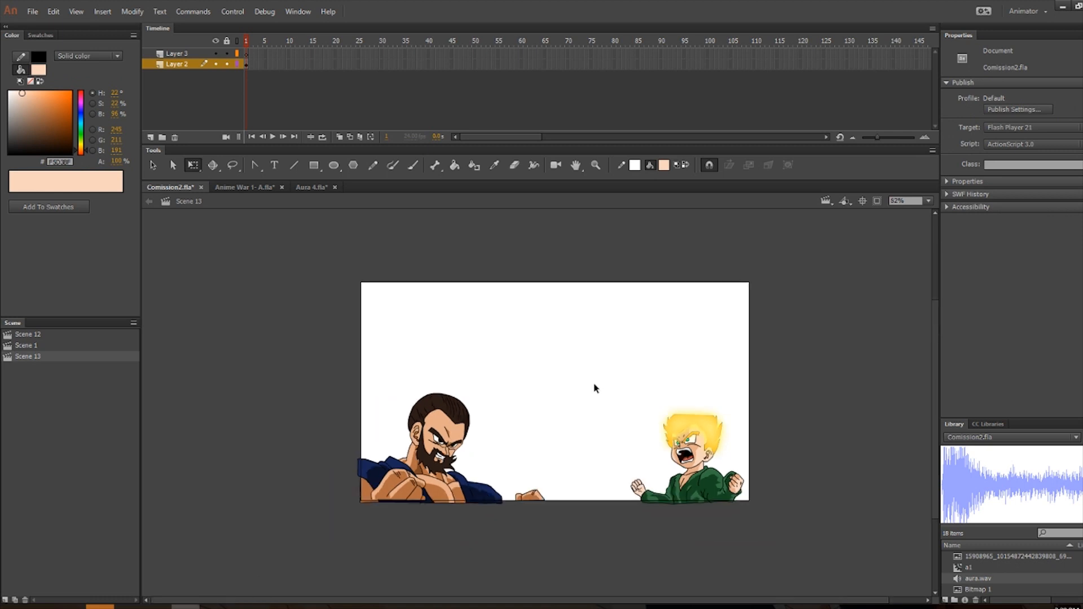
Sample the yellow of the boy's hair and fill the bearded character's hair, beard and eyebrows with it.
{"action": "scroll", "coordinate": [443, 430], "scroll_direction": "up", "scroll_amount": 5}
{"action": "key", "text": "u"}
{"action": "key", "text": "i"}
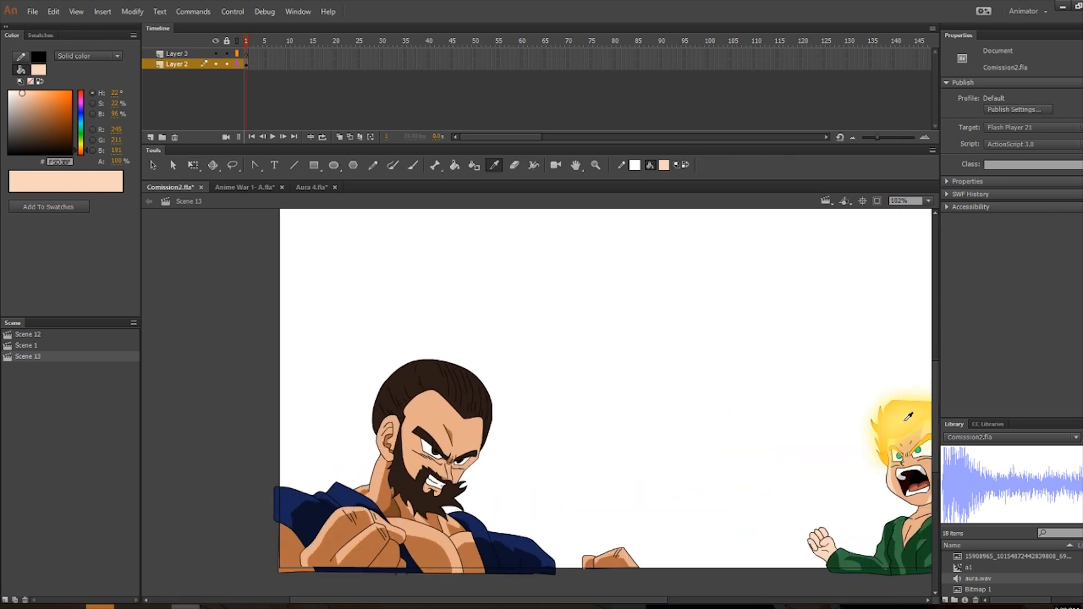
{"action": "left_click", "coordinate": [900, 413]}
{"action": "left_click", "coordinate": [429, 389]}
{"action": "scroll", "coordinate": [432, 467], "scroll_direction": "up", "scroll_amount": 3}
{"action": "left_click", "coordinate": [423, 417]}
{"action": "left_click", "coordinate": [490, 451]}
Fill the bearded character's eyes with teal green and delete the inner pupil outlines of both eyes.
{"action": "left_click", "coordinate": [663, 165]}
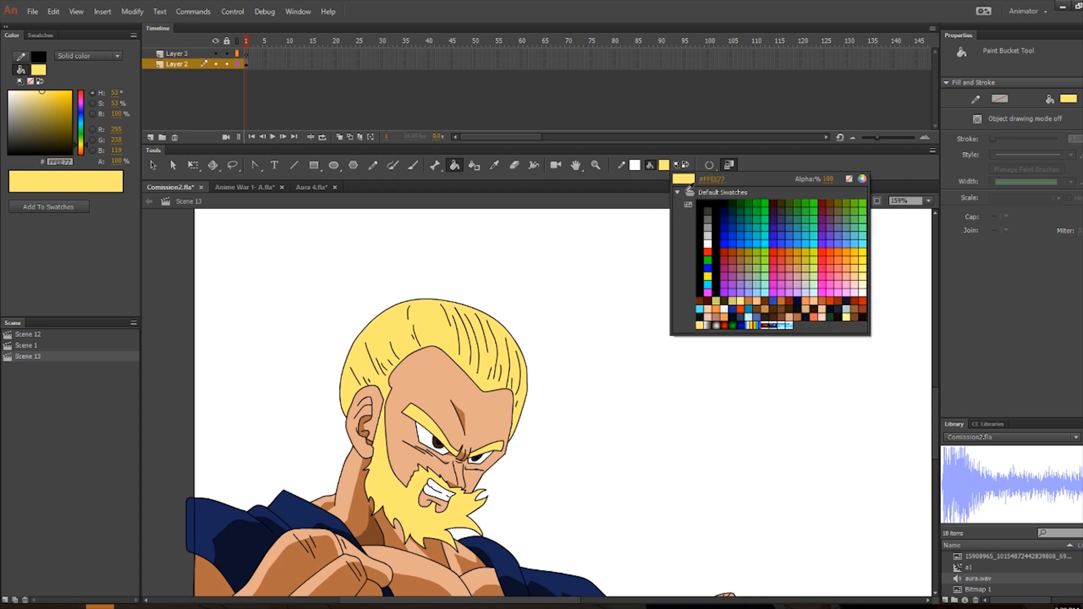
{"action": "left_click", "coordinate": [770, 230]}
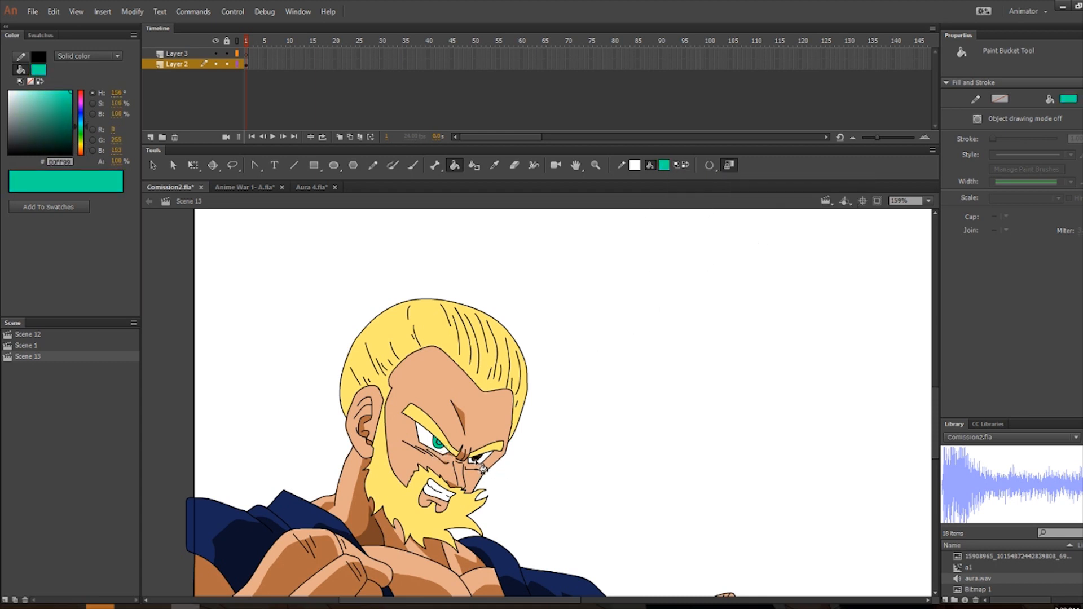
{"action": "scroll", "coordinate": [451, 453], "scroll_direction": "up", "scroll_amount": 7}
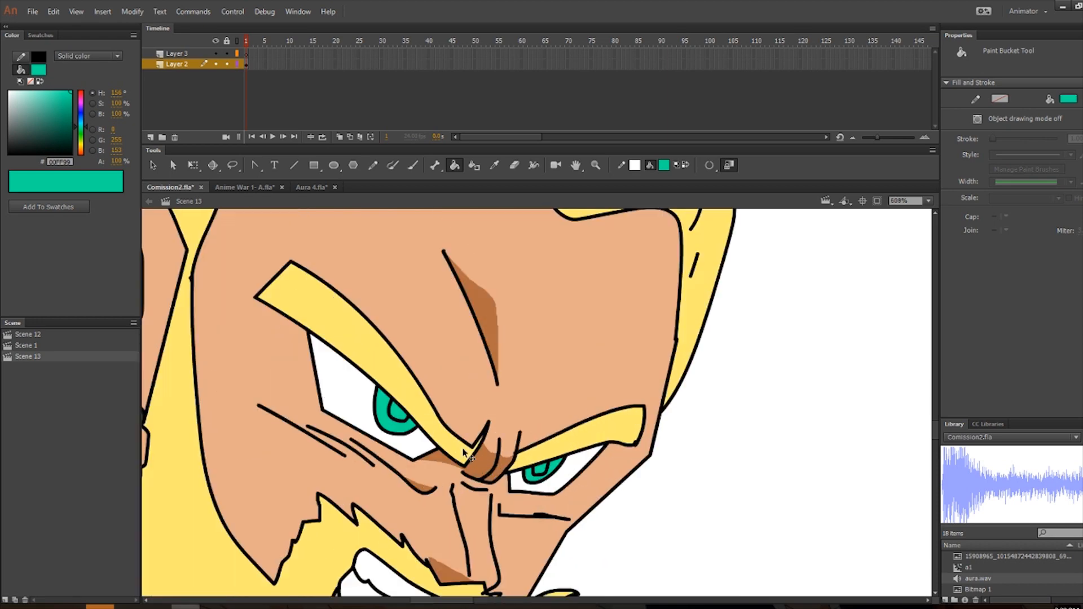
{"action": "key", "text": "v"}
{"action": "left_click", "coordinate": [405, 417]}
{"action": "left_click", "coordinate": [571, 487], "text": "shift"}
{"action": "key", "text": "Delete"}
{"action": "scroll", "coordinate": [634, 374], "scroll_direction": "down", "scroll_amount": 10}
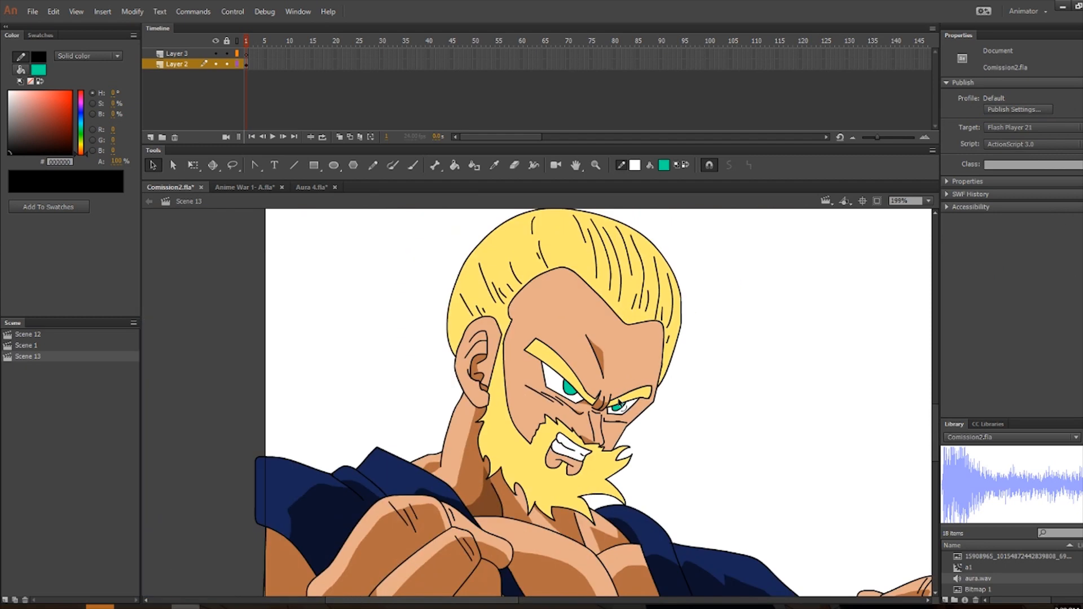
{"action": "scroll", "coordinate": [689, 362], "scroll_direction": "up", "scroll_amount": 2}
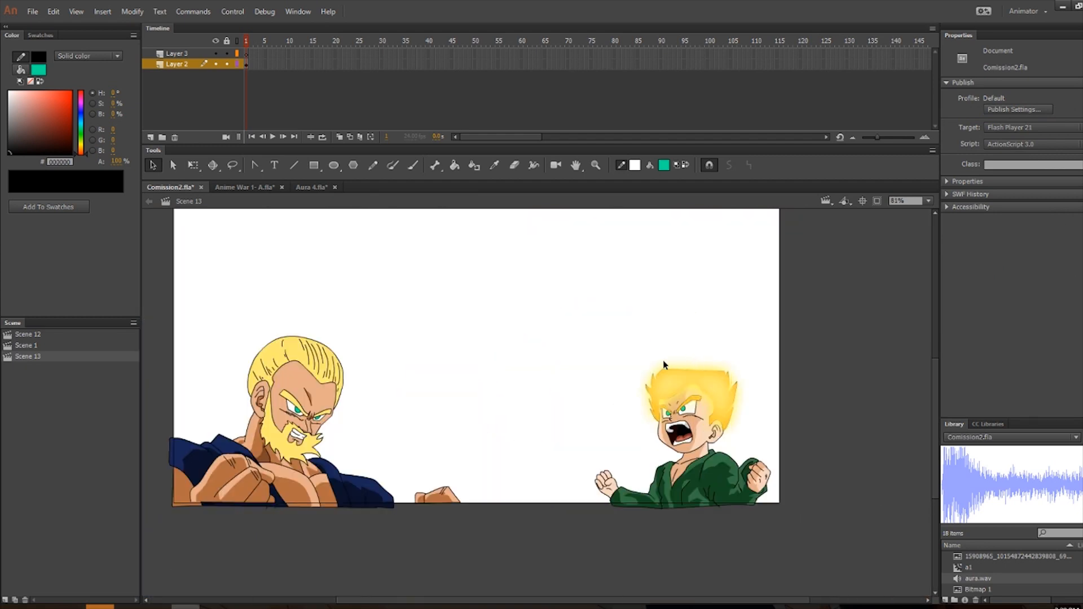
{"action": "scroll", "coordinate": [606, 364], "scroll_direction": "down", "scroll_amount": 1}
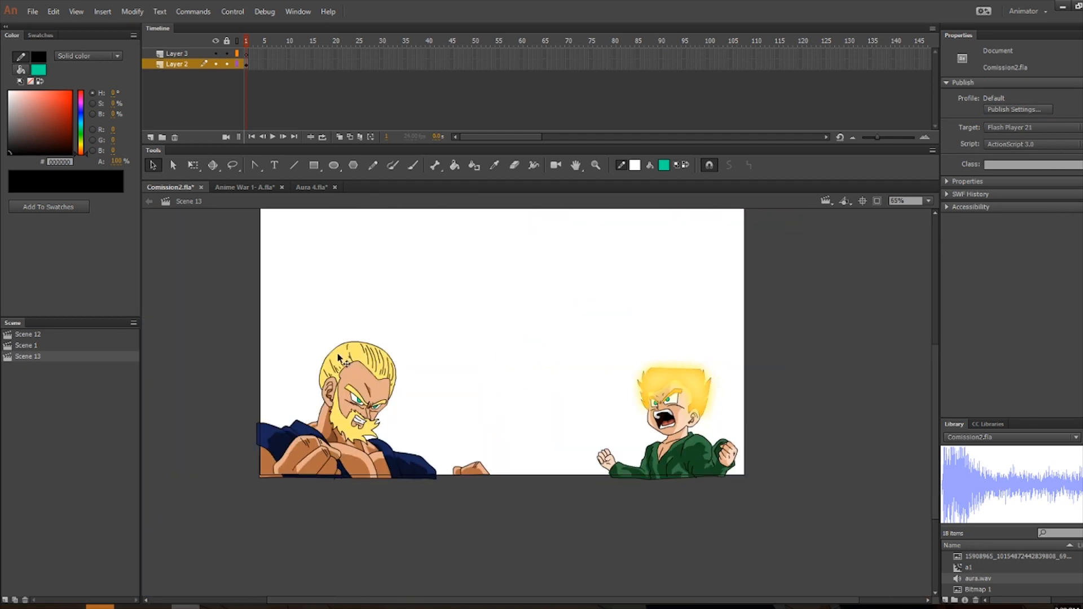
{"action": "scroll", "coordinate": [338, 359], "scroll_direction": "up", "scroll_amount": 2}
{"action": "scroll", "coordinate": [509, 424], "scroll_direction": "down", "scroll_amount": 2}
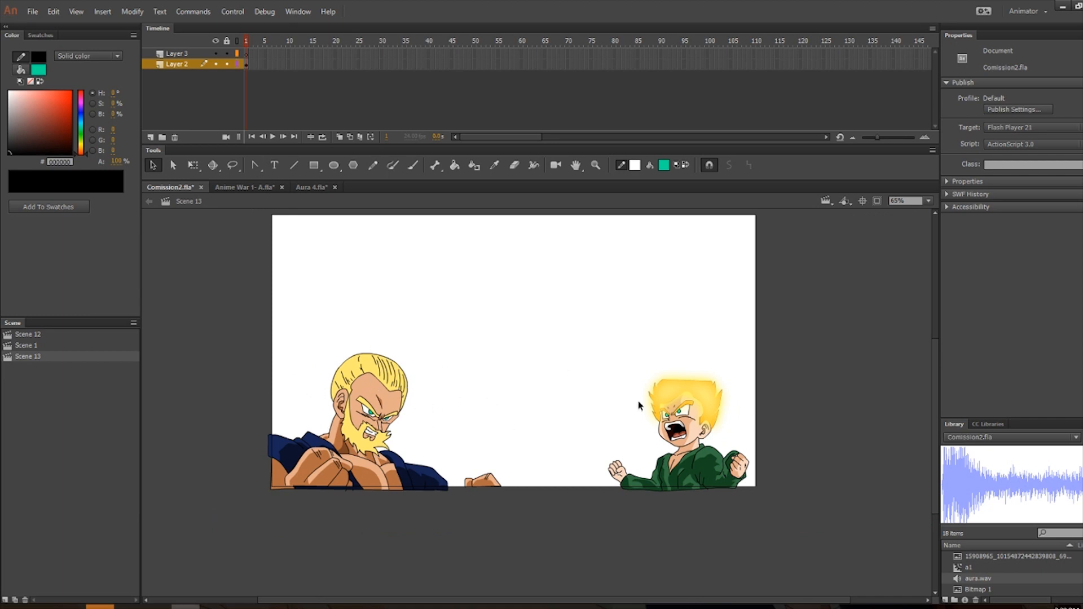
{"action": "scroll", "coordinate": [482, 320], "scroll_direction": "down", "scroll_amount": 1}
{"action": "scroll", "coordinate": [449, 307], "scroll_direction": "up", "scroll_amount": 1}
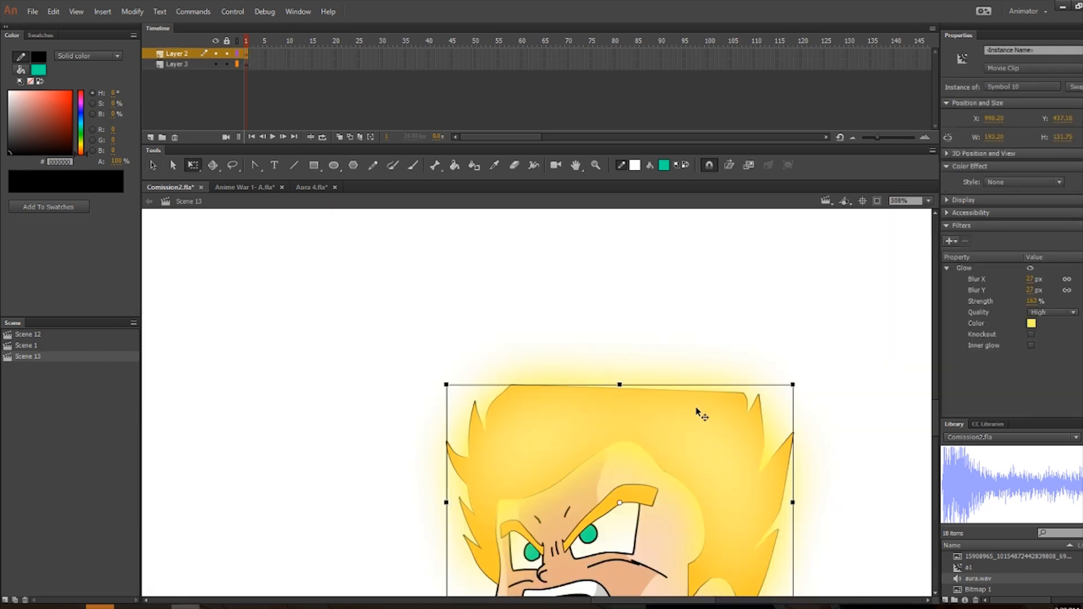
Open the boy's glowing hair symbol and its nested symbol to edit the hair shape itself.
{"action": "double_click", "coordinate": [653, 398]}
{"action": "left_click_drag", "start_coordinate": [598, 389], "coordinate": [601, 344]}
{"action": "key", "text": "ctrl+z"}
{"action": "left_click", "coordinate": [629, 307]}
{"action": "left_click", "coordinate": [510, 390]}
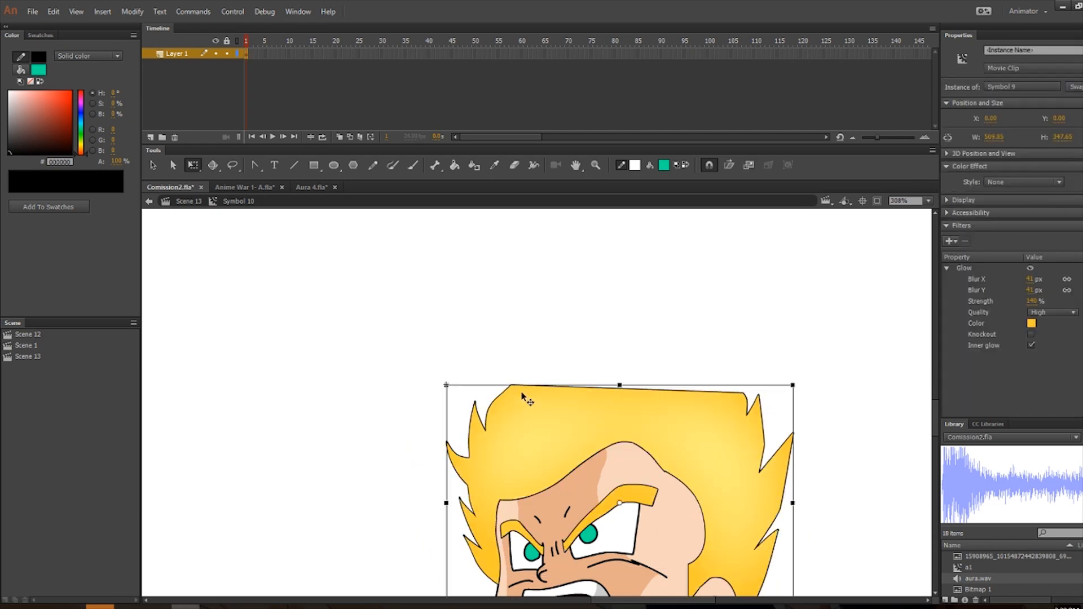
{"action": "double_click", "coordinate": [522, 396]}
{"action": "left_click", "coordinate": [536, 358]}
Brush jagged spikes onto the flat top of the boy's hair in its sampled pale yellow, fill them, and return to Scene 13.
{"action": "key", "text": "u"}
{"action": "key", "text": "i"}
{"action": "left_click", "coordinate": [532, 399]}
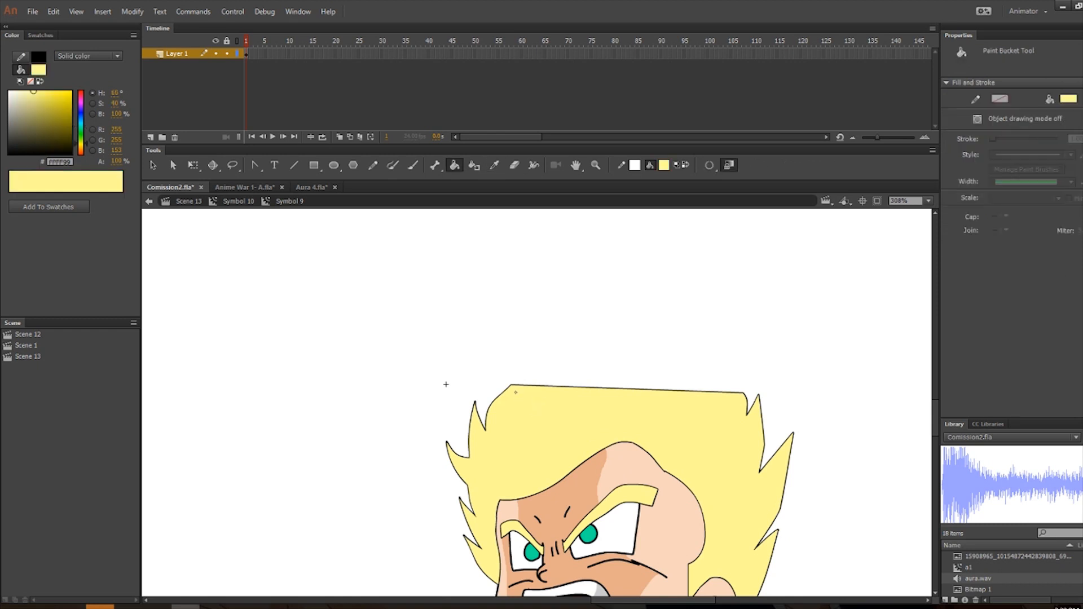
{"action": "key", "text": "b"}
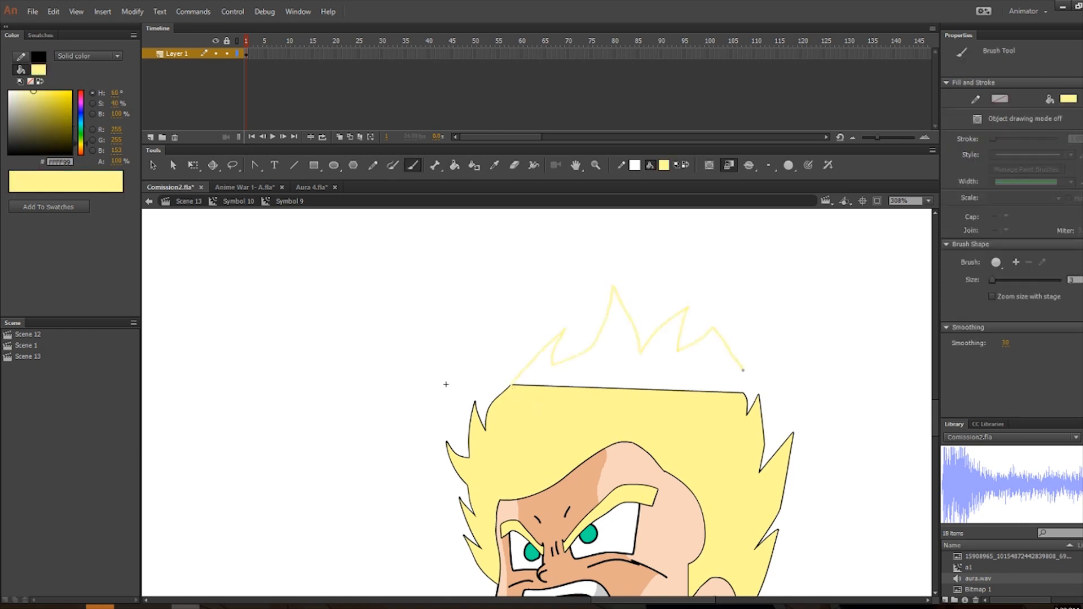
{"action": "key", "text": "k"}
{"action": "left_click", "coordinate": [705, 382]}
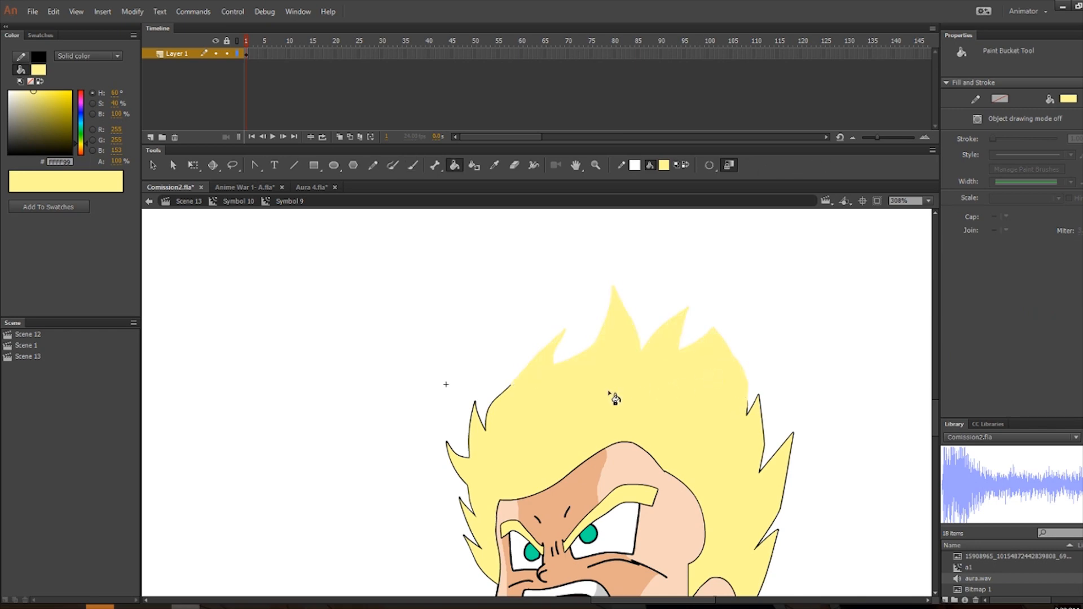
{"action": "scroll", "coordinate": [612, 395], "scroll_direction": "down", "scroll_amount": 3}
{"action": "left_click", "coordinate": [243, 204]}
{"action": "left_click", "coordinate": [195, 203]}
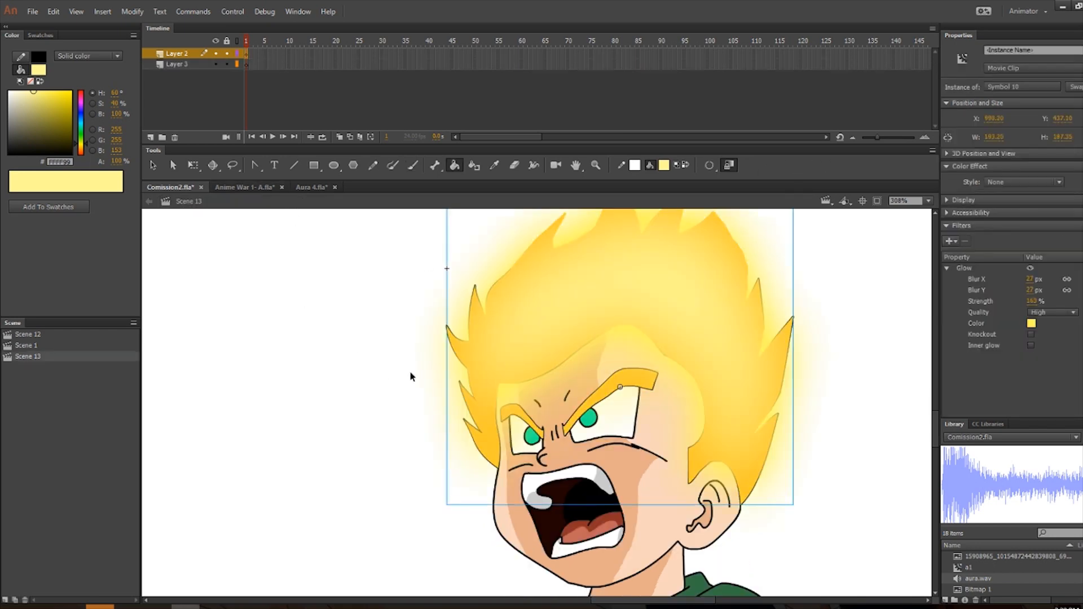
Extend Layer 2 of Scene 13 to frame 95 so the two characters hold on screen.
{"action": "scroll", "coordinate": [412, 369], "scroll_direction": "down", "scroll_amount": 3}
{"action": "scroll", "coordinate": [429, 350], "scroll_direction": "up", "scroll_amount": 3}
{"action": "left_click", "coordinate": [508, 310]}
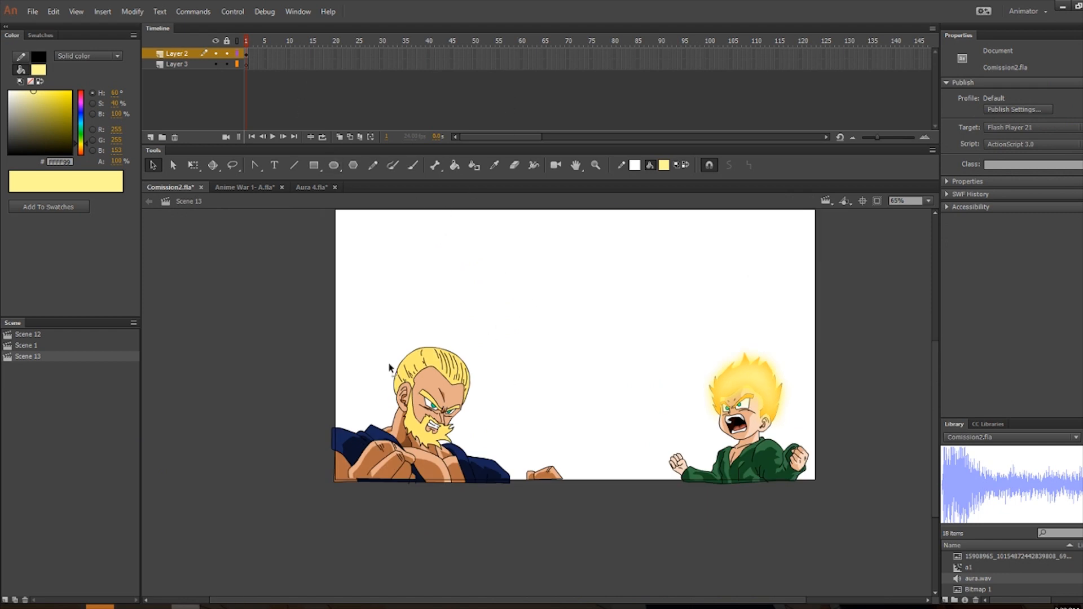
{"action": "left_click", "coordinate": [683, 54]}
{"action": "left_click_drag", "start_coordinate": [425, 61], "coordinate": [530, 61]}
{"action": "left_click", "coordinate": [293, 250]}
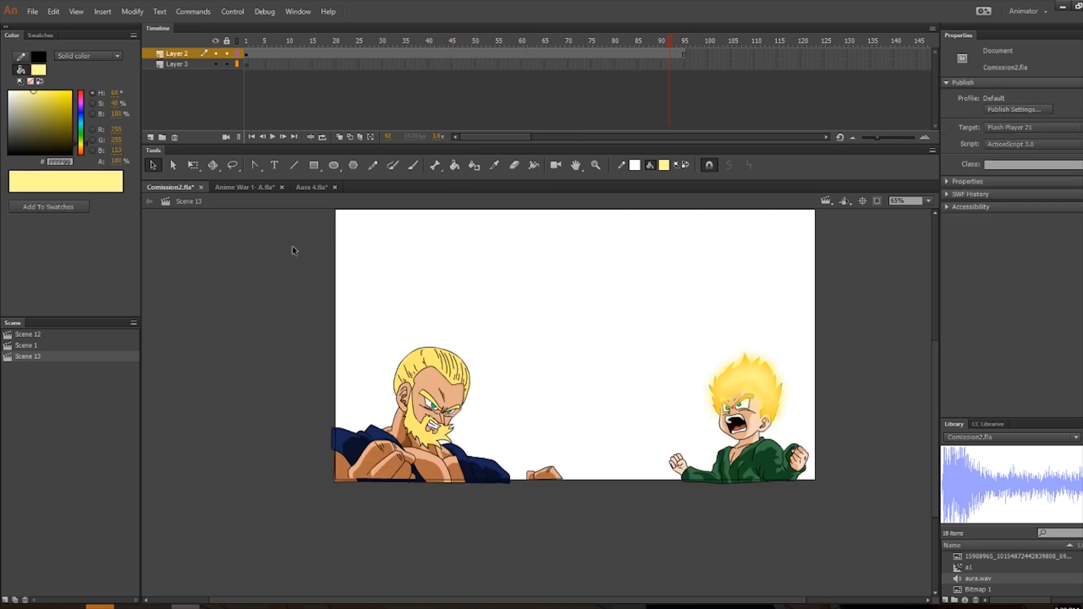
Save Comission2.fla and export the animation as a video.
{"action": "key", "text": "ctrl+s"}
{"action": "left_click", "coordinate": [34, 12]}
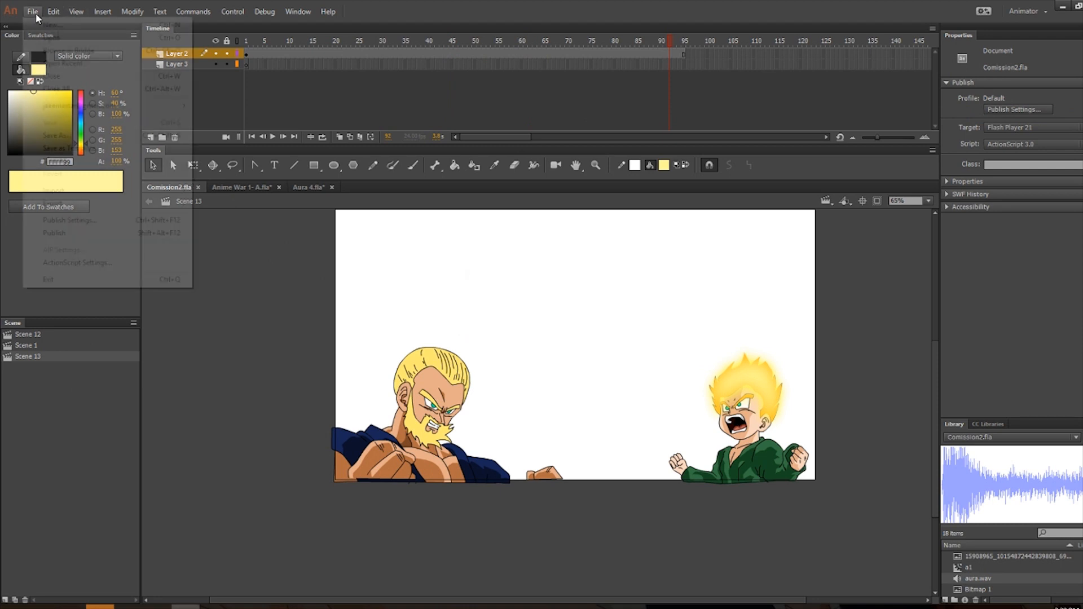
{"action": "mouse_move", "coordinate": [79, 204]}
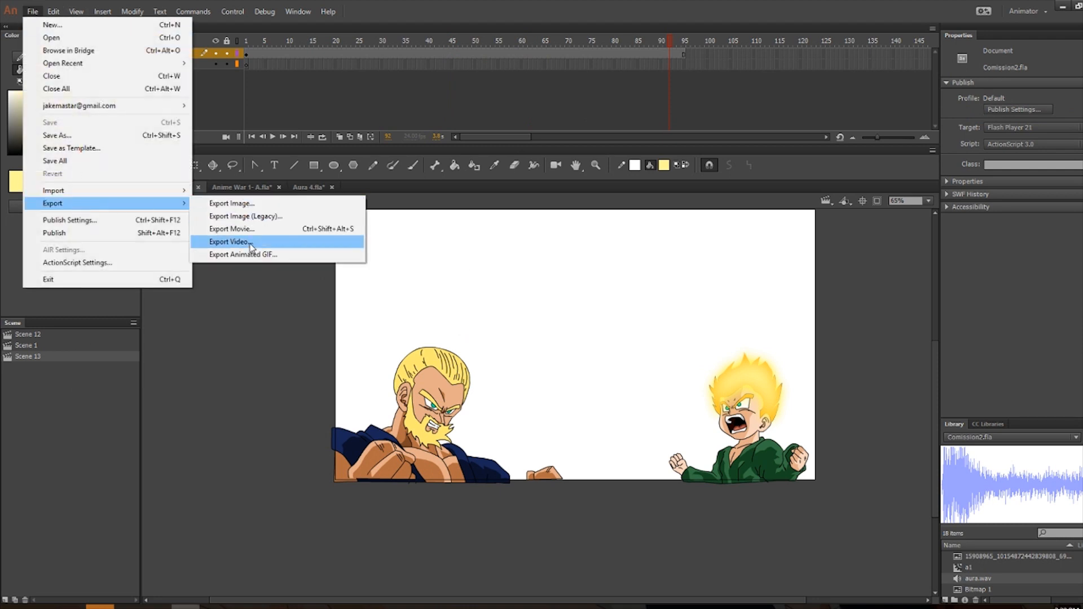
{"action": "left_click", "coordinate": [251, 242]}
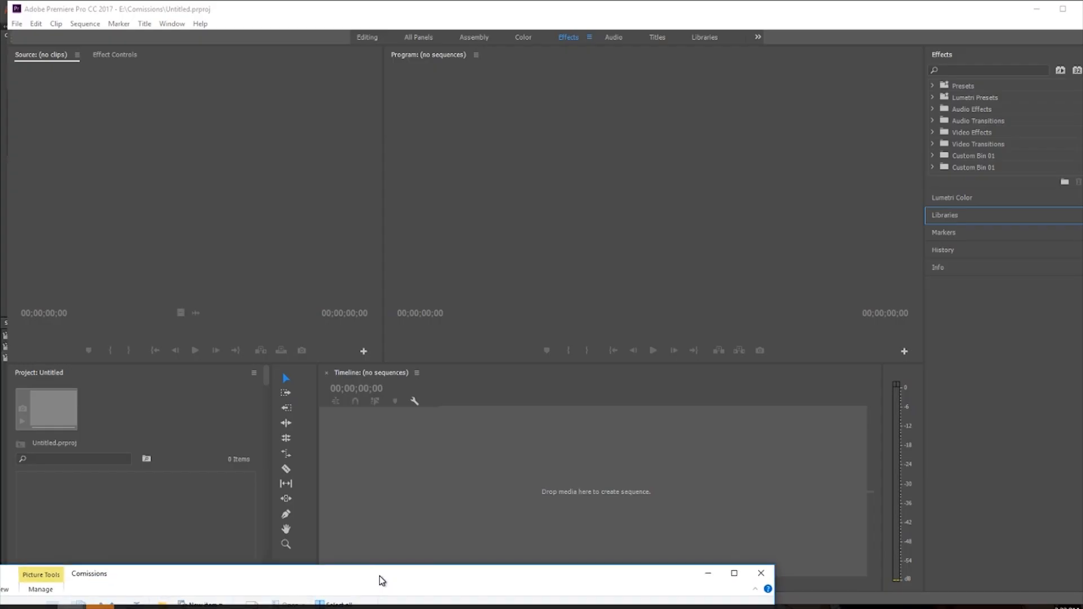
Switch to Adobe Premiere Pro and load Comission2.mp4 from the Comissions folder into the Source monitor.
{"action": "left_click_drag", "start_coordinate": [382, 580], "coordinate": [415, 308]}
{"action": "left_click", "coordinate": [181, 443]}
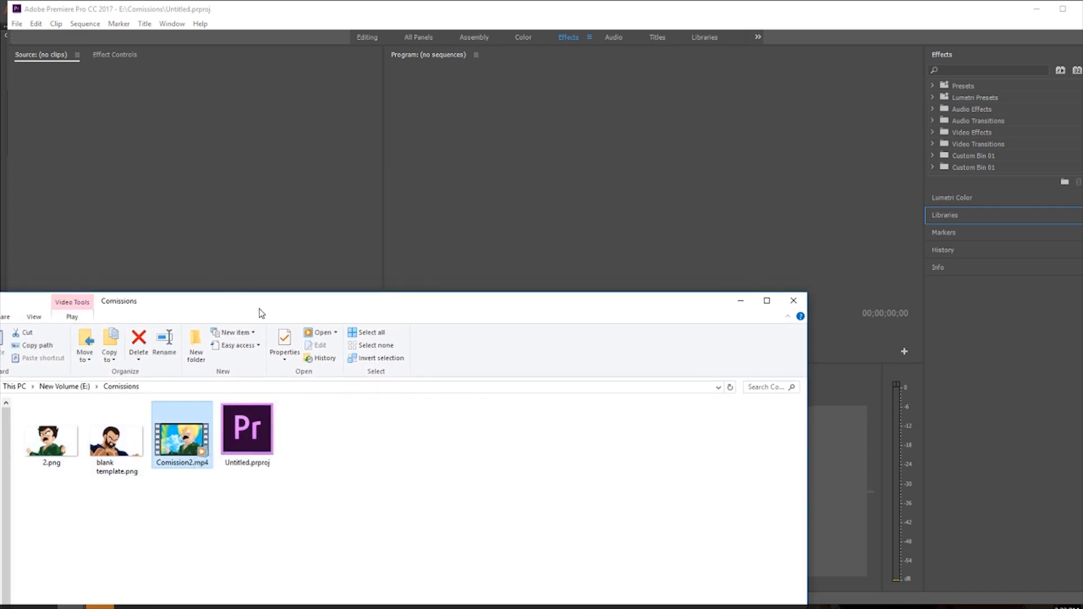
{"action": "left_click_drag", "start_coordinate": [262, 304], "coordinate": [258, 461]}
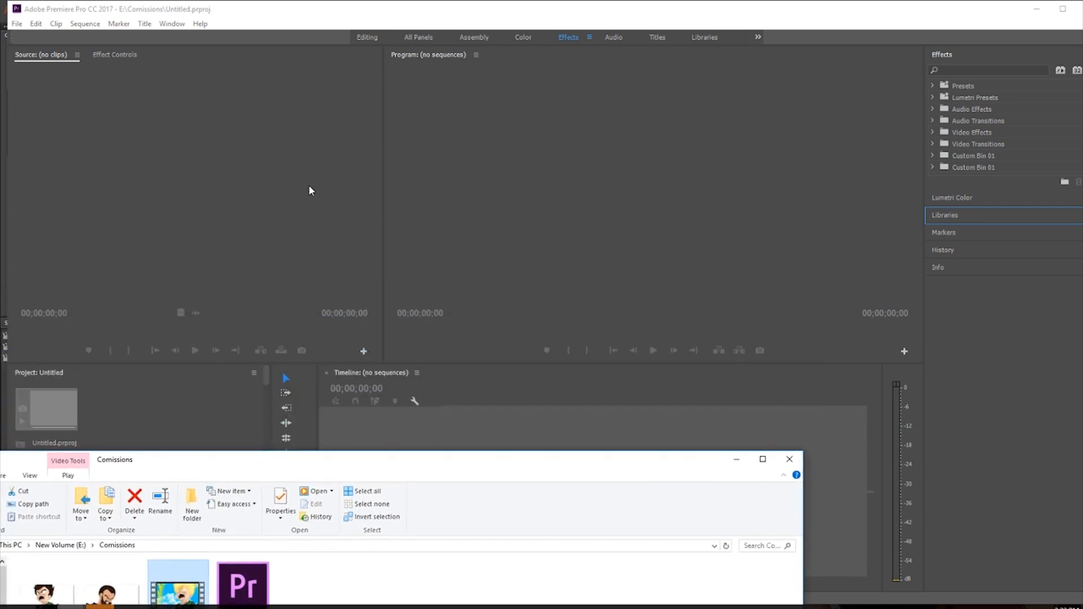
{"action": "left_click_drag", "start_coordinate": [424, 470], "coordinate": [416, 437]}
{"action": "left_click_drag", "start_coordinate": [190, 563], "coordinate": [172, 237]}
{"action": "left_click", "coordinate": [466, 281]}
{"action": "left_click", "coordinate": [221, 248]}
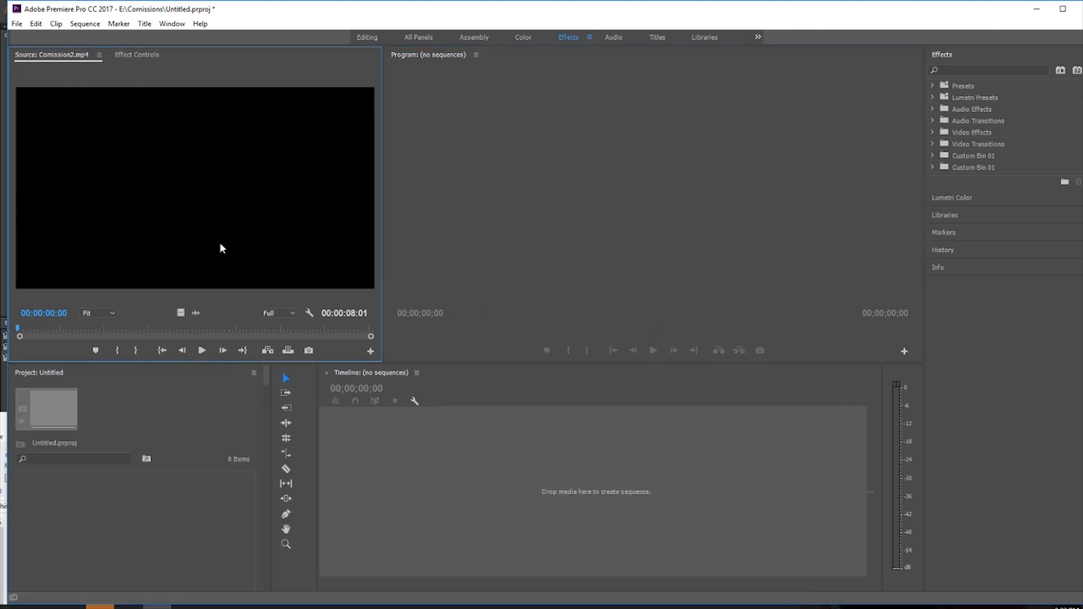
Preview the Comission2.mp4 clip to its end and place it on the empty timeline as a new sequence.
{"action": "left_click", "coordinate": [223, 351]}
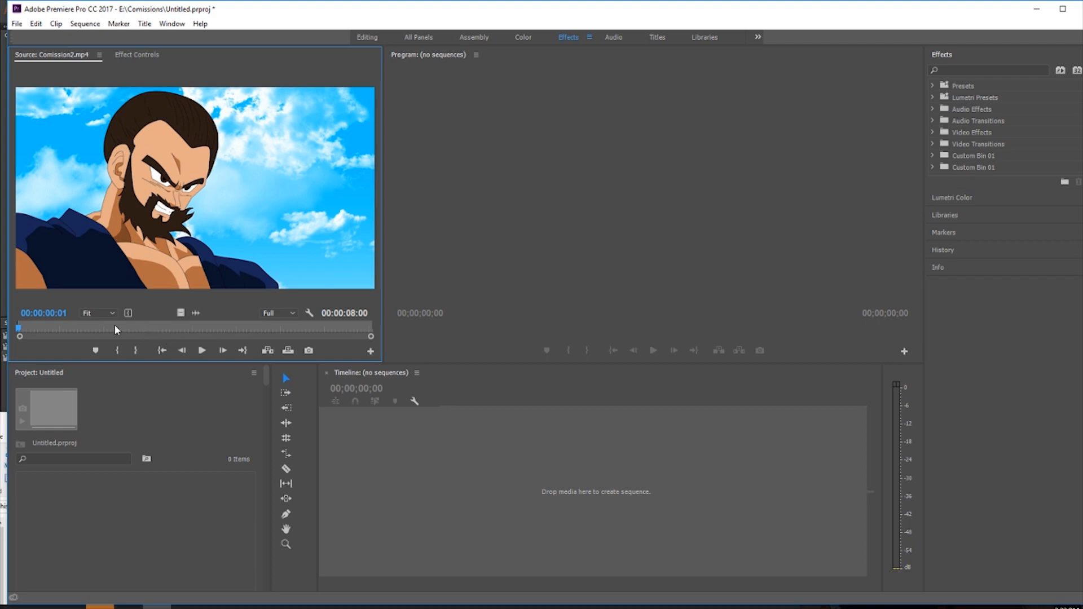
{"action": "left_click_drag", "start_coordinate": [152, 339], "coordinate": [371, 330]}
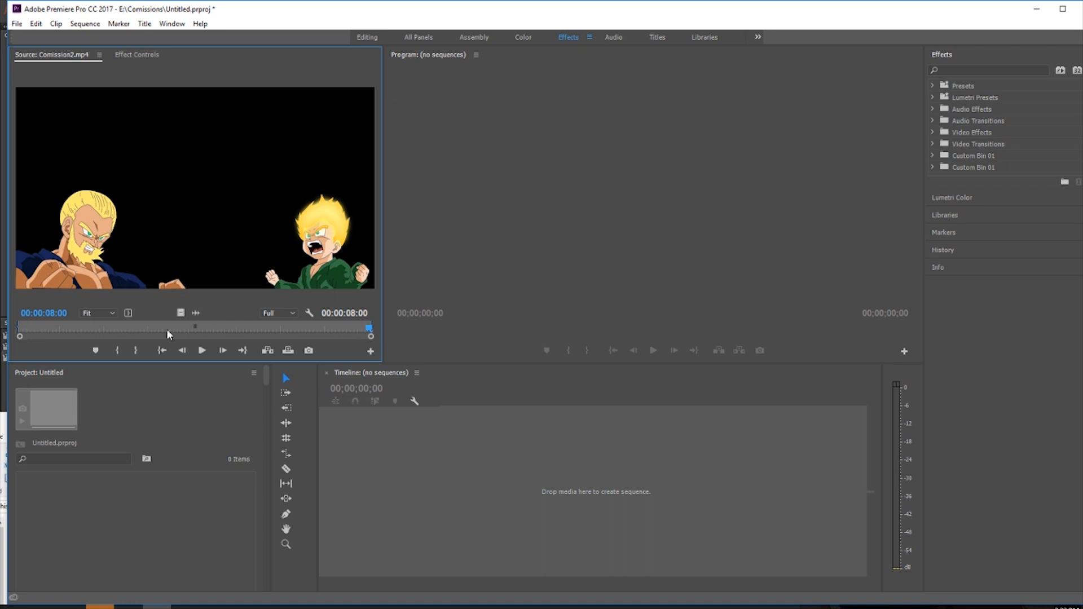
{"action": "left_click_drag", "start_coordinate": [179, 313], "coordinate": [460, 500]}
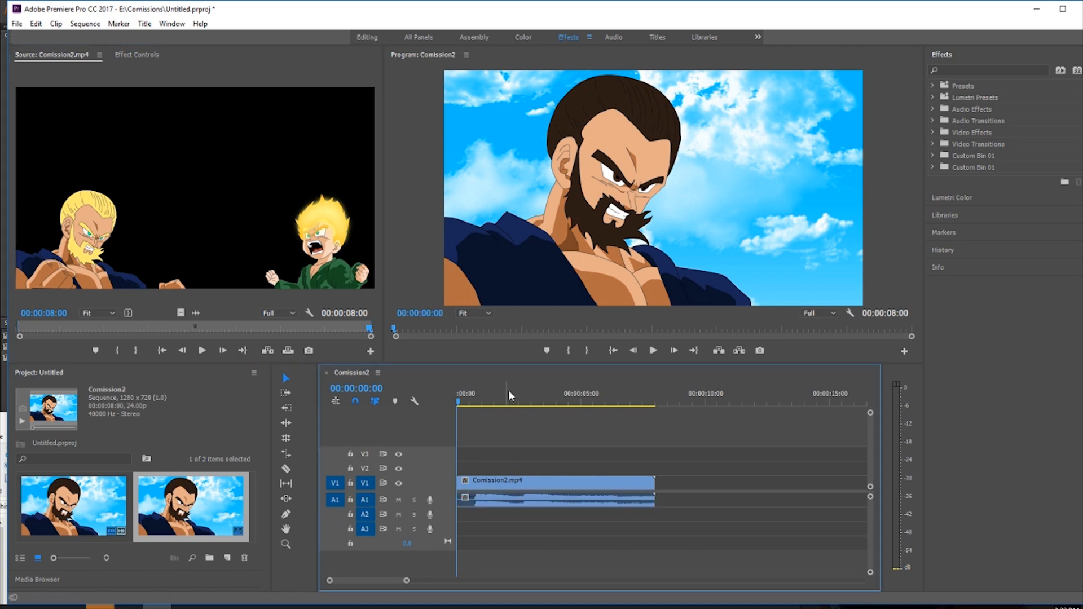
Play the sequence, split the clip's audio at 00:00:04:01 and delete the audio after the cut.
{"action": "left_click", "coordinate": [653, 351]}
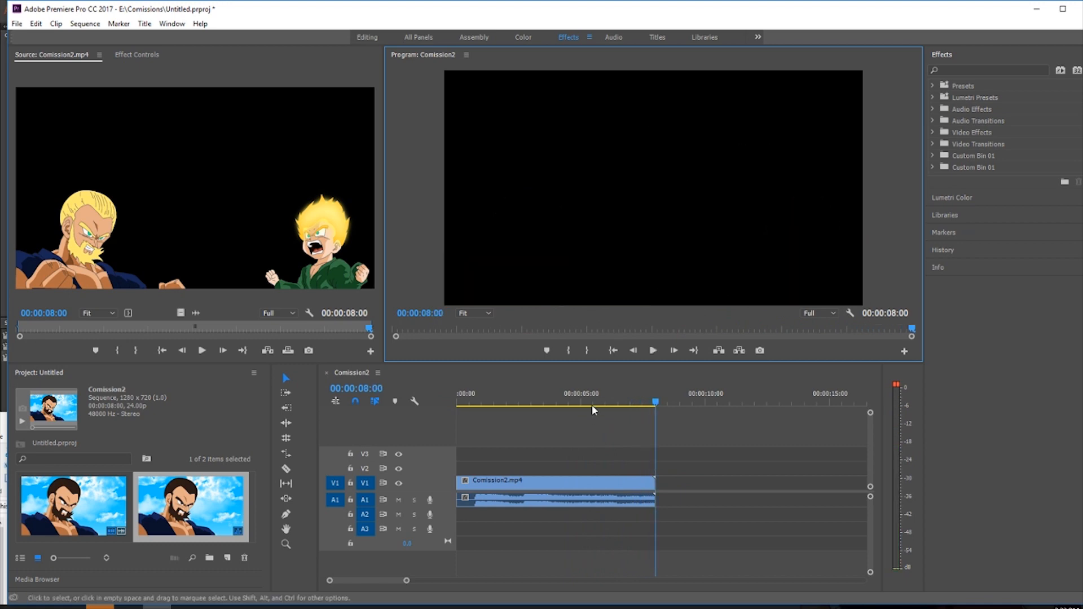
{"action": "left_click_drag", "start_coordinate": [655, 402], "coordinate": [557, 403]}
{"action": "left_click", "coordinate": [650, 352]}
{"action": "left_click", "coordinate": [673, 350]}
{"action": "left_click", "coordinate": [674, 350]}
{"action": "key", "text": "c"}
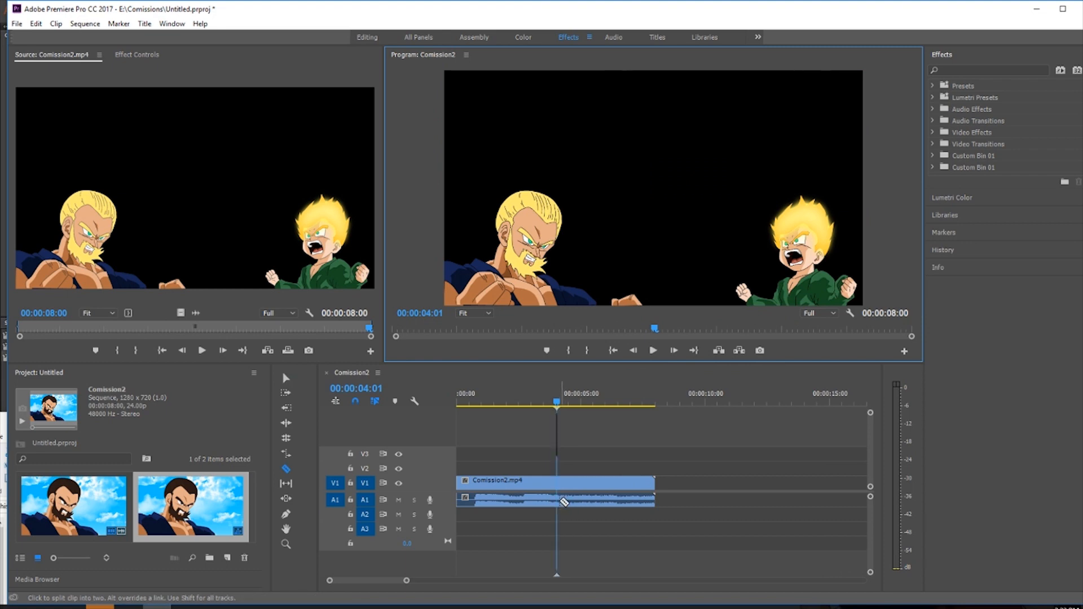
{"action": "left_click", "coordinate": [562, 500]}
{"action": "key", "text": "v"}
{"action": "left_click", "coordinate": [605, 508]}
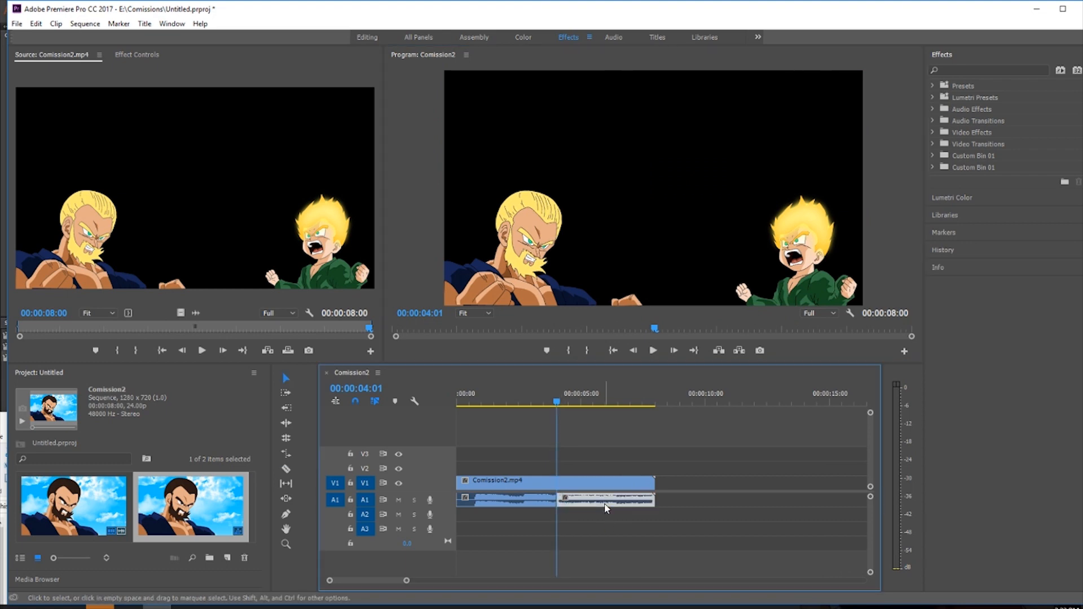
{"action": "key", "text": "Delete"}
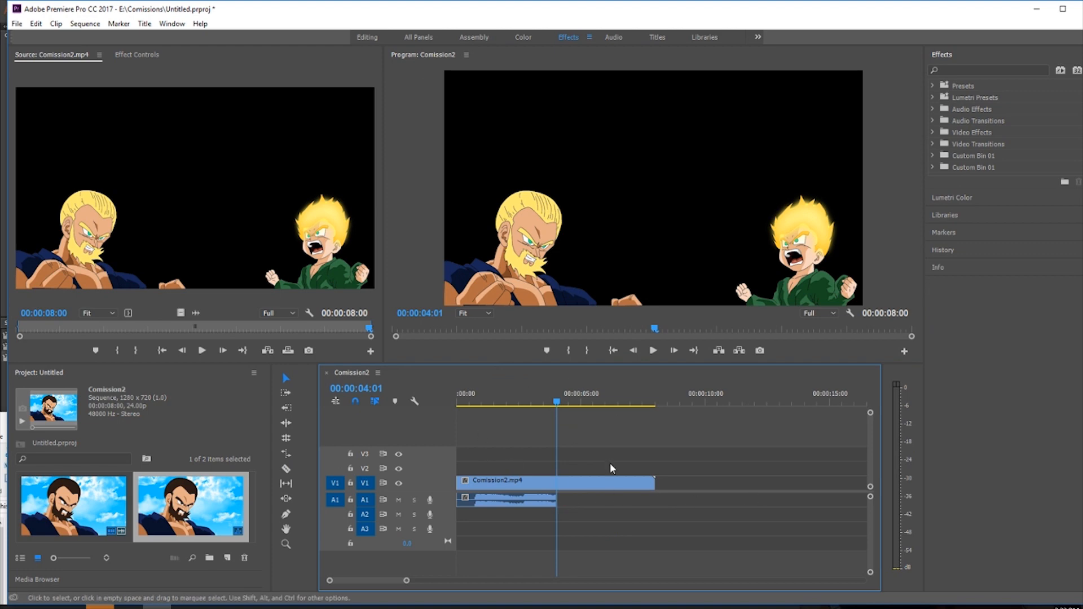
Play the sequence from the start and lengthen the end of the audio clip slightly to about 00:00:04:06.
{"action": "left_click_drag", "start_coordinate": [557, 395], "coordinate": [457, 395]}
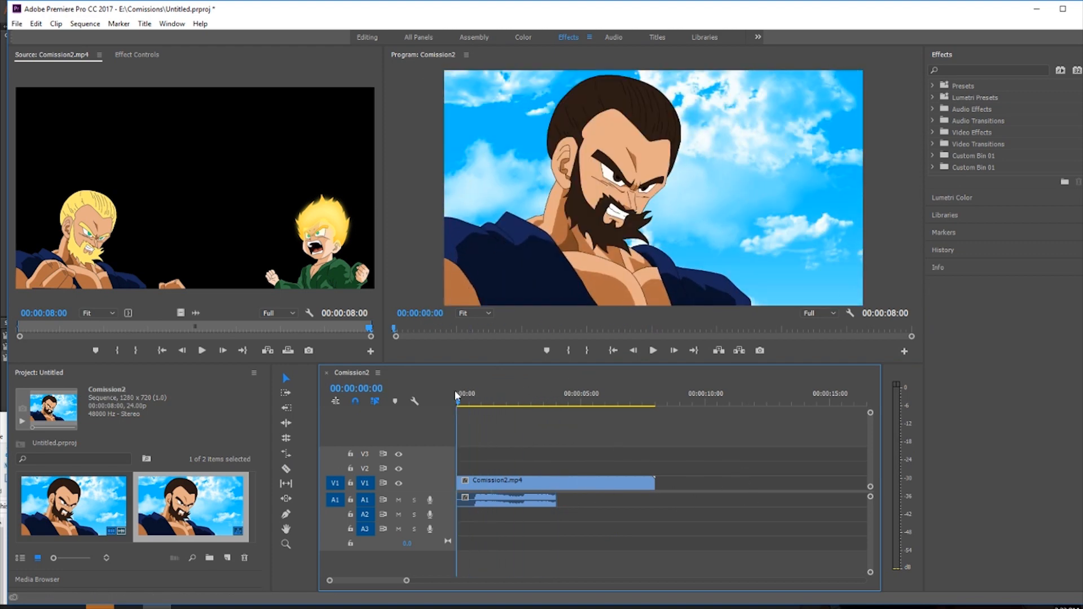
{"action": "left_click", "coordinate": [653, 350]}
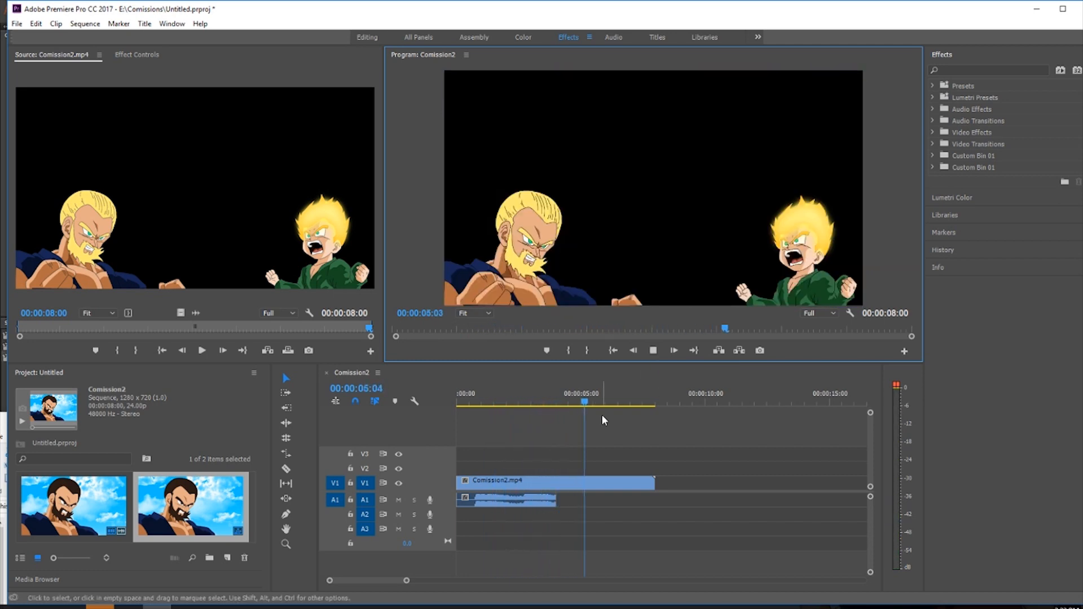
{"action": "left_click", "coordinate": [575, 396]}
{"action": "left_click_drag", "start_coordinate": [555, 500], "coordinate": [561, 500]}
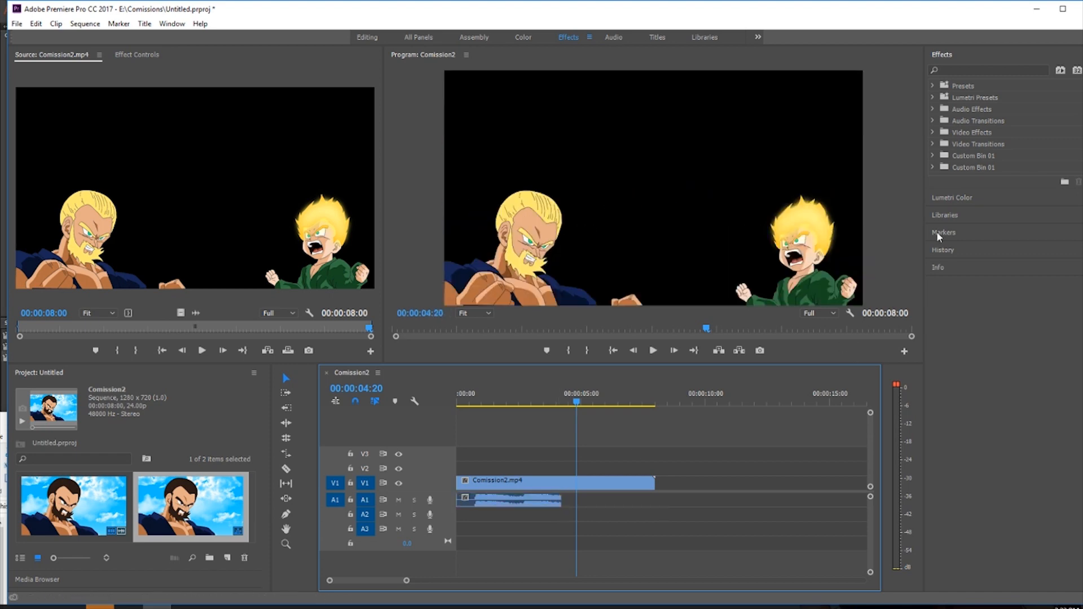
Add a Constant Gain crossfade to the end of the audio clip on A1.
{"action": "left_click", "coordinate": [933, 121]}
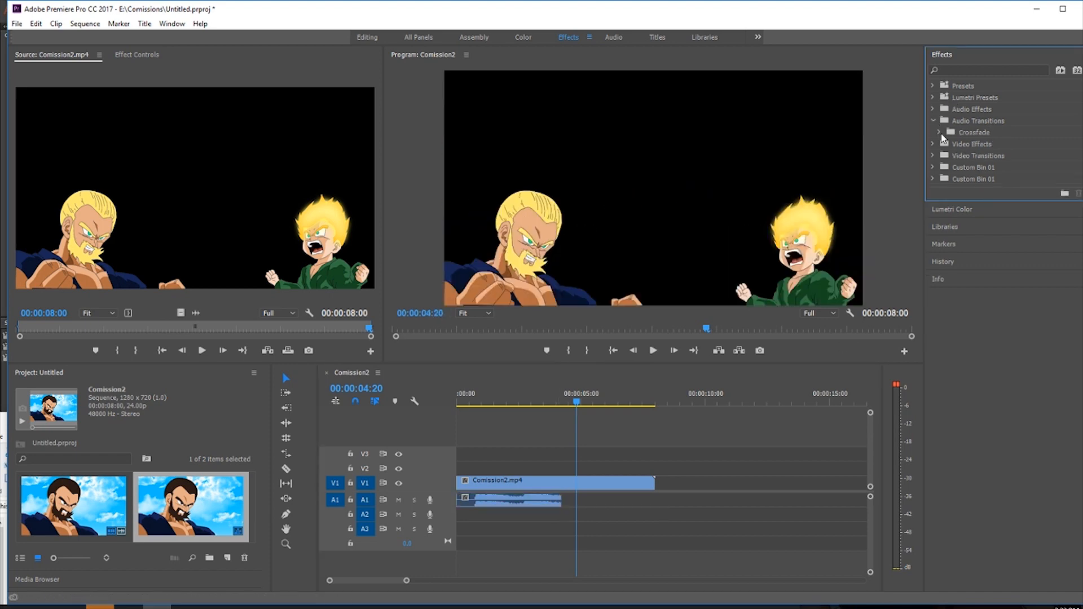
{"action": "left_click", "coordinate": [939, 133]}
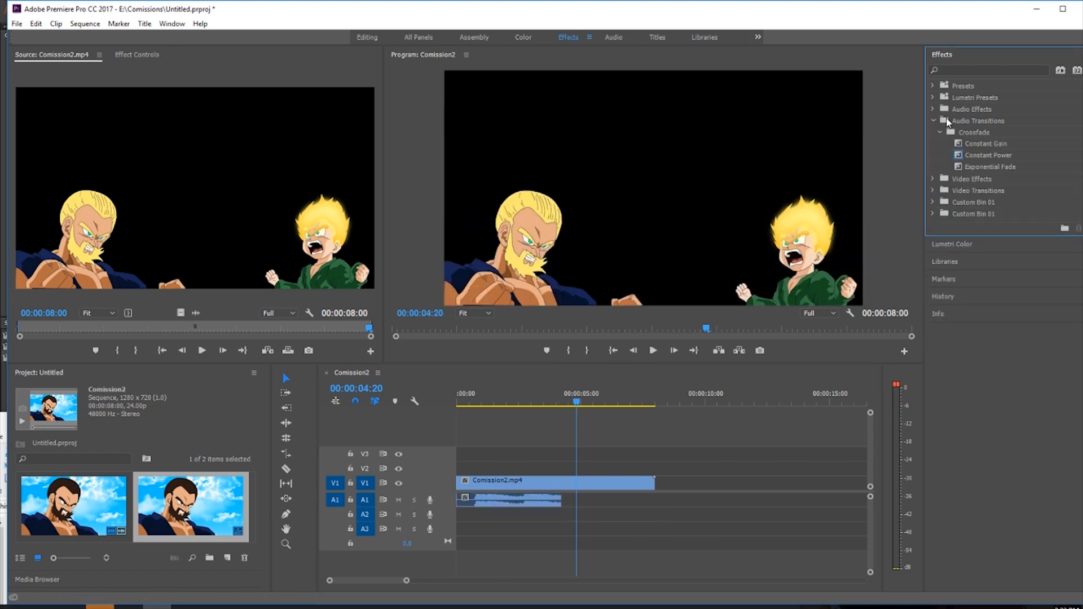
{"action": "left_click", "coordinate": [990, 148]}
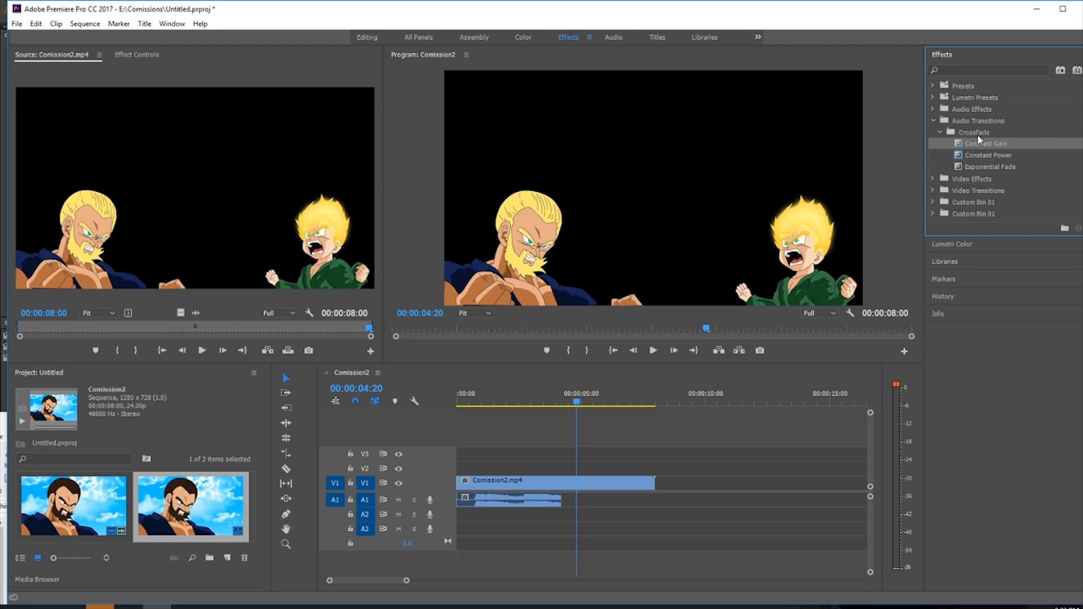
{"action": "left_click_drag", "start_coordinate": [962, 156], "coordinate": [556, 504]}
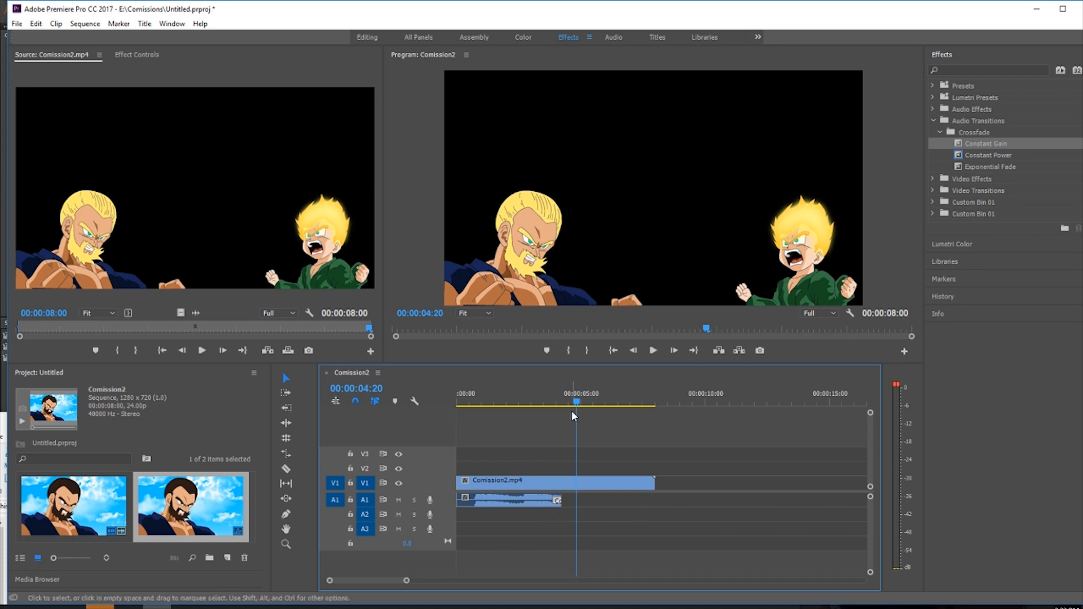
Play back the end of the audio to check the fade and scrub the sequence to 00:00:04:06.
{"action": "left_click_drag", "start_coordinate": [574, 400], "coordinate": [547, 396]}
{"action": "left_click", "coordinate": [653, 350]}
{"action": "left_click", "coordinate": [420, 393]}
{"action": "key", "text": "Home"}
{"action": "left_click_drag", "start_coordinate": [505, 401], "coordinate": [566, 414]}
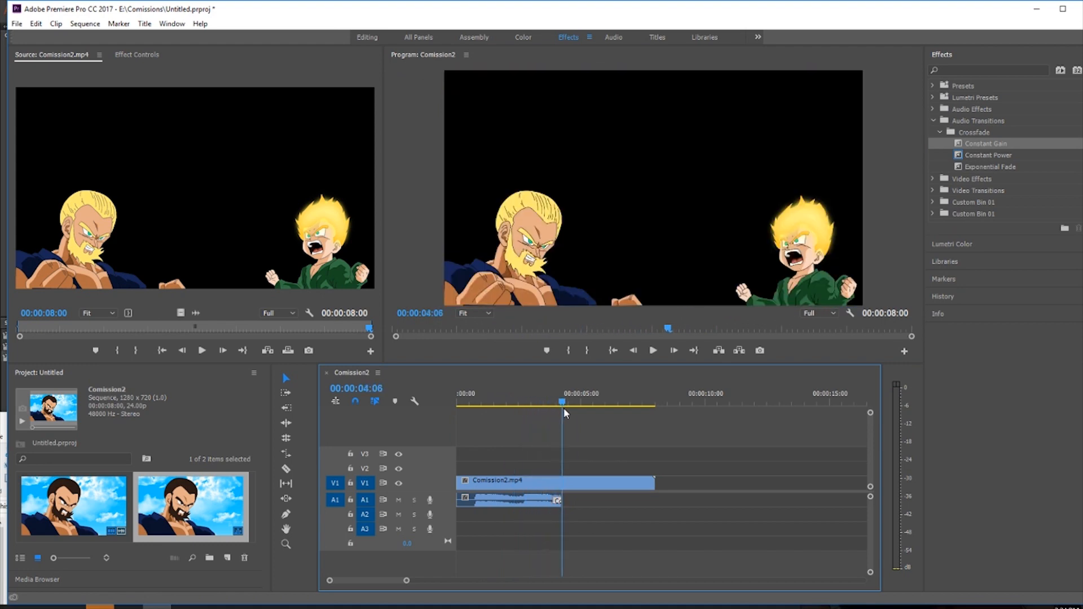
Create a new title with the default settings and enter the text "LevelUp Gaming" above the characters.
{"action": "key", "text": "alt"}
{"action": "mouse_move", "coordinate": [551, 9]}
{"action": "left_mouse_down"}
{"action": "mouse_move", "coordinate": [536, 10]}
{"action": "mouse_move", "coordinate": [565, 16]}
{"action": "left_mouse_up"}
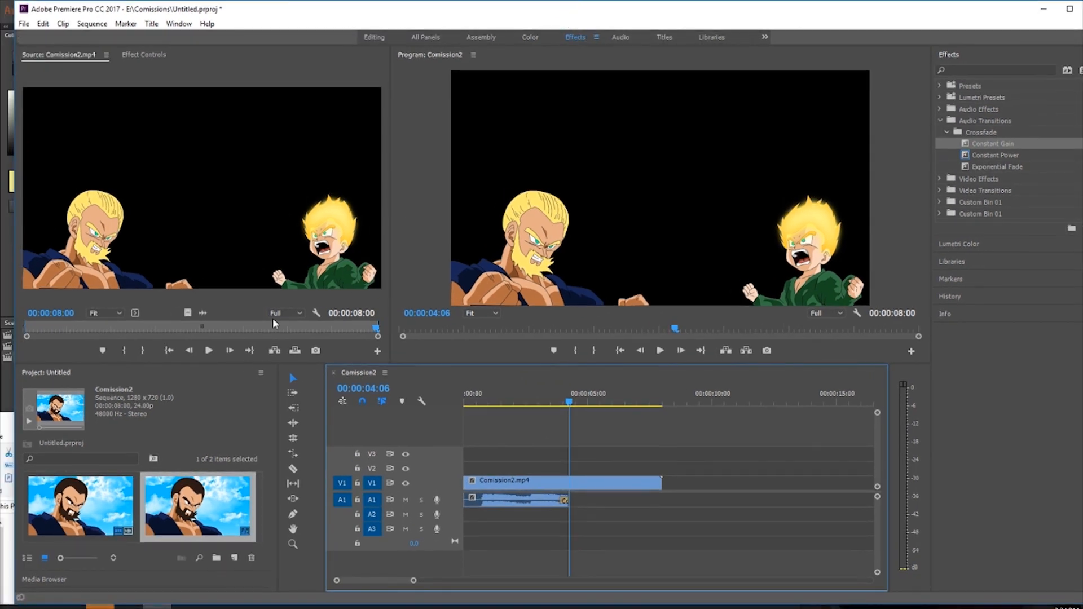
{"action": "left_click", "coordinate": [234, 559]}
{"action": "left_click", "coordinate": [278, 452]}
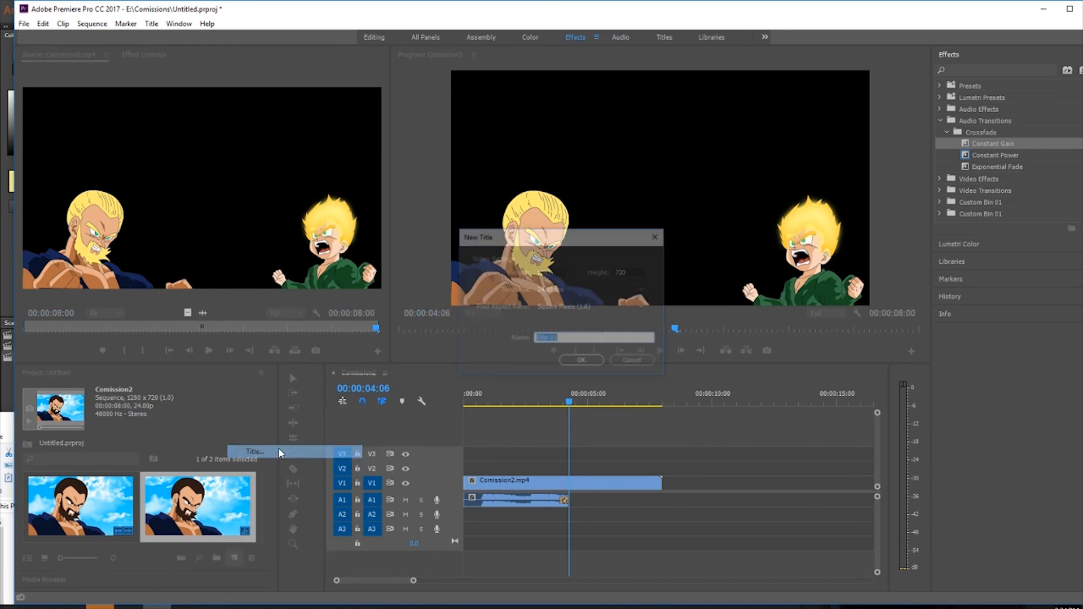
{"action": "left_click", "coordinate": [581, 361]}
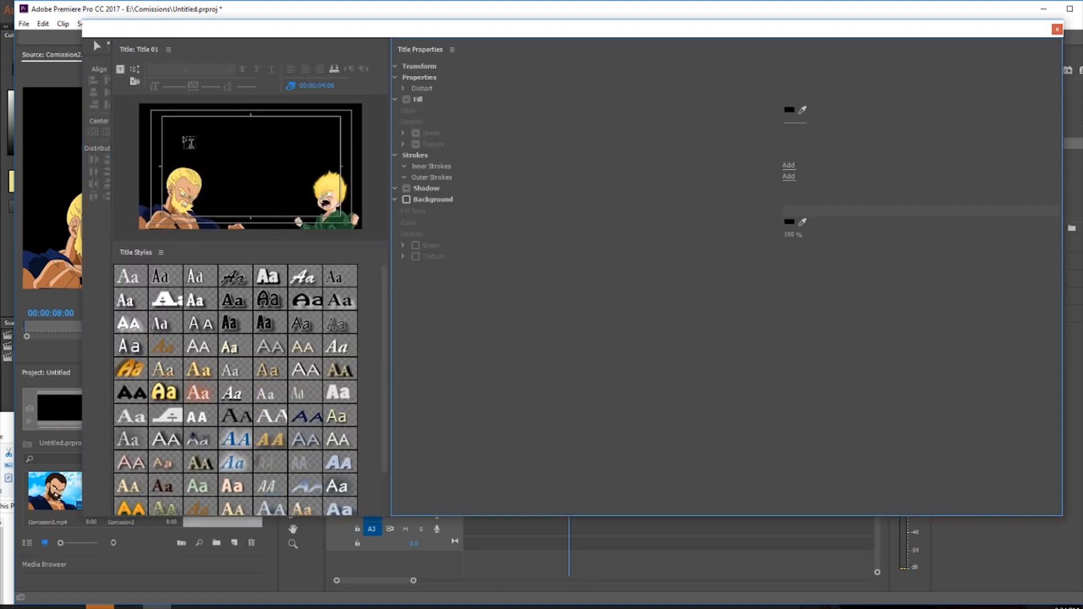
{"action": "left_click", "coordinate": [176, 136]}
{"action": "type", "text": "LEVELUP GAMING"}
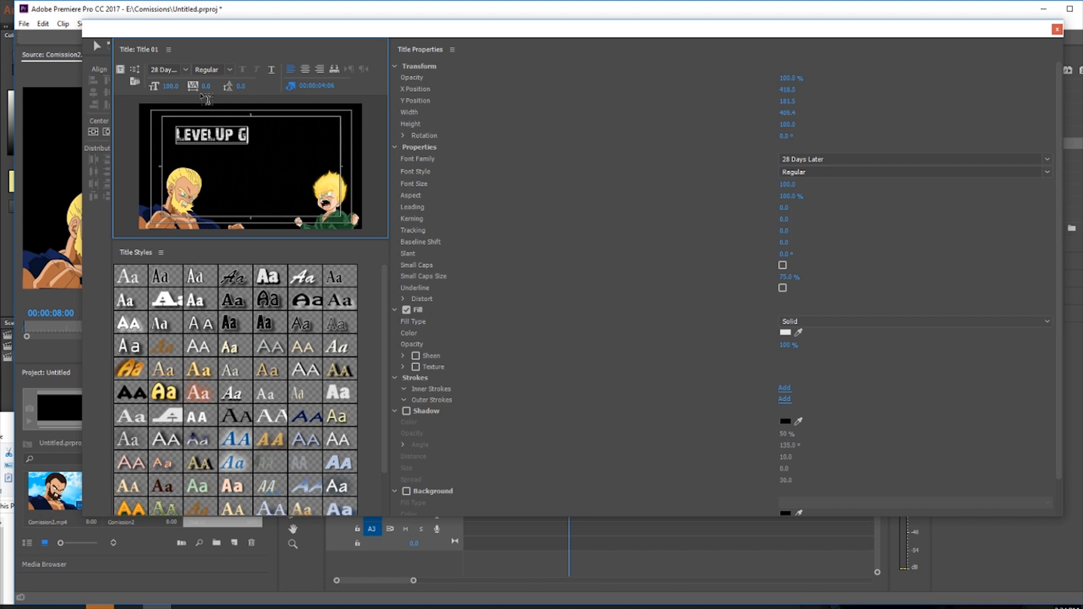
Set the title's font to Saiyan Sans and enlarge the text across the title-safe width at font size 193.3.
{"action": "left_click", "coordinate": [185, 69]}
{"action": "left_click_drag", "start_coordinate": [289, 87], "coordinate": [299, 240]}
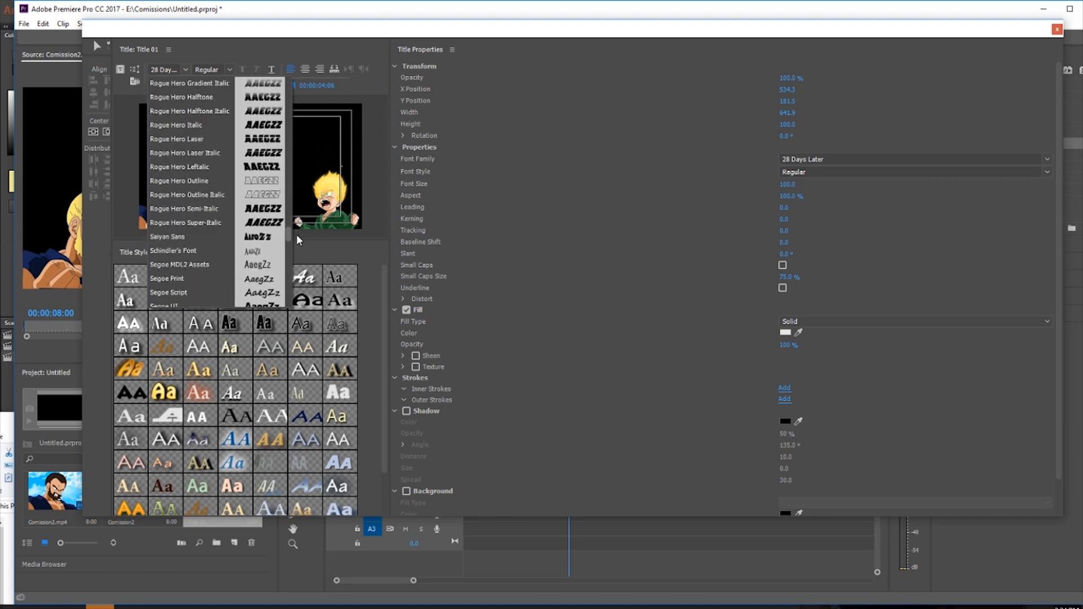
{"action": "left_click", "coordinate": [213, 238]}
{"action": "left_click_drag", "start_coordinate": [276, 145], "coordinate": [333, 149]}
{"action": "double_click", "coordinate": [333, 149]}
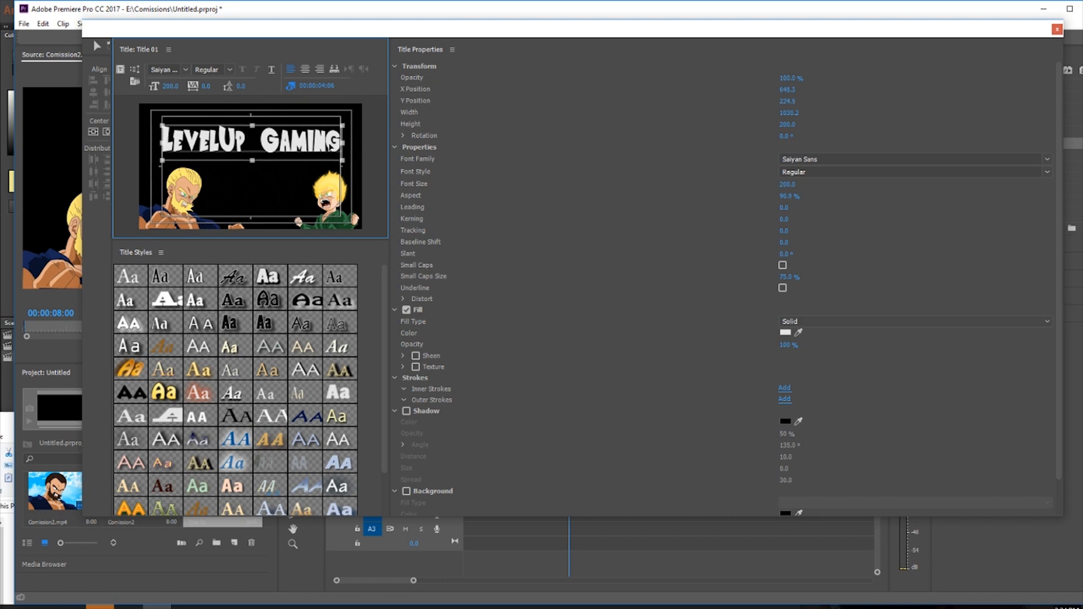
{"action": "left_click_drag", "start_coordinate": [254, 162], "coordinate": [254, 161]}
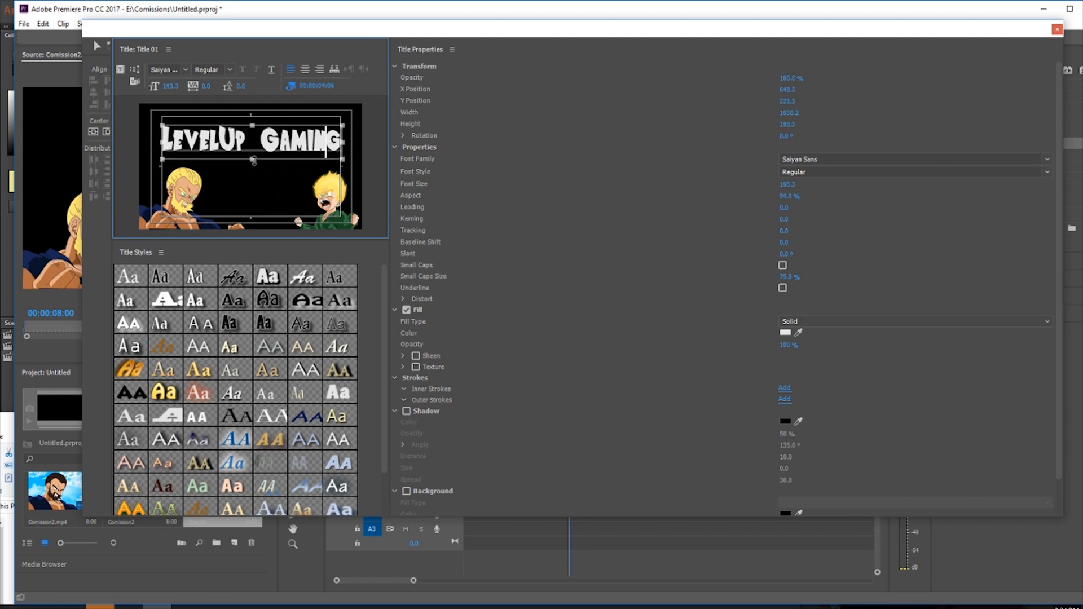
Fill the word "LevelUp" in the title with bright yellow.
{"action": "left_click_drag", "start_coordinate": [342, 135], "coordinate": [161, 143]}
{"action": "left_click_drag", "start_coordinate": [247, 141], "coordinate": [156, 145]}
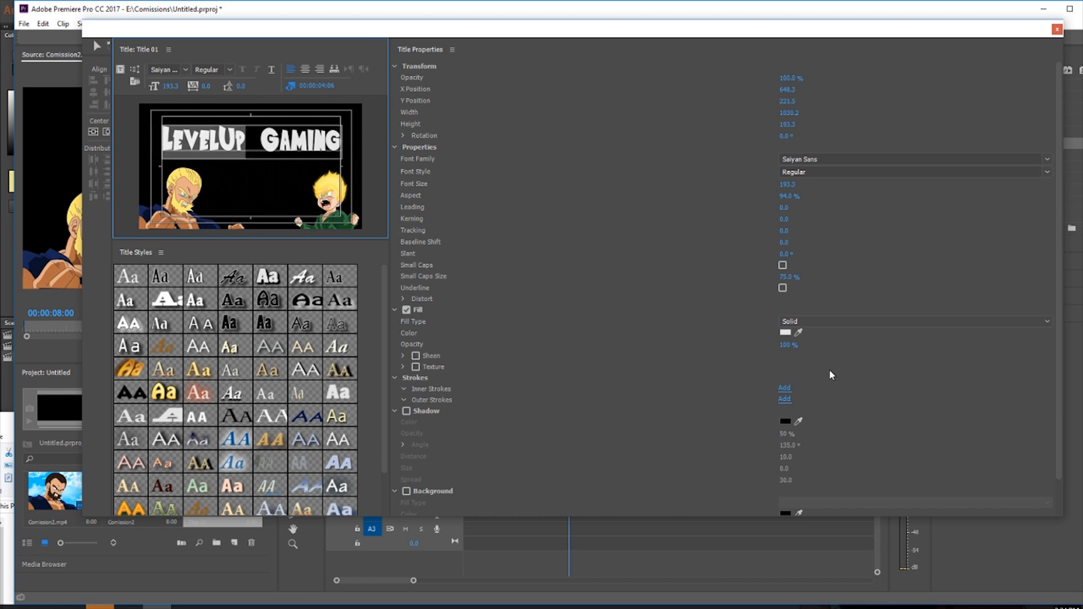
{"action": "left_click", "coordinate": [785, 333]}
{"action": "left_click", "coordinate": [594, 278]}
{"action": "left_click", "coordinate": [576, 395]}
{"action": "left_click", "coordinate": [690, 247]}
{"action": "left_click", "coordinate": [304, 145]}
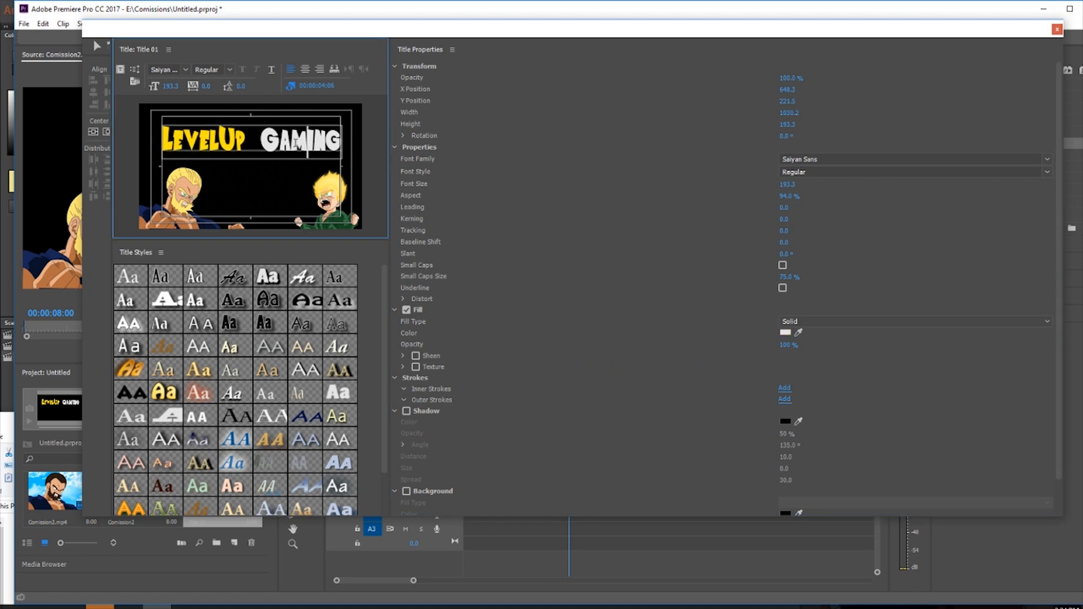
Fill the word "Gaming" in the title with pure white.
{"action": "left_click_drag", "start_coordinate": [254, 141], "coordinate": [396, 150]}
{"action": "left_click", "coordinate": [787, 334]}
{"action": "left_click", "coordinate": [788, 336]}
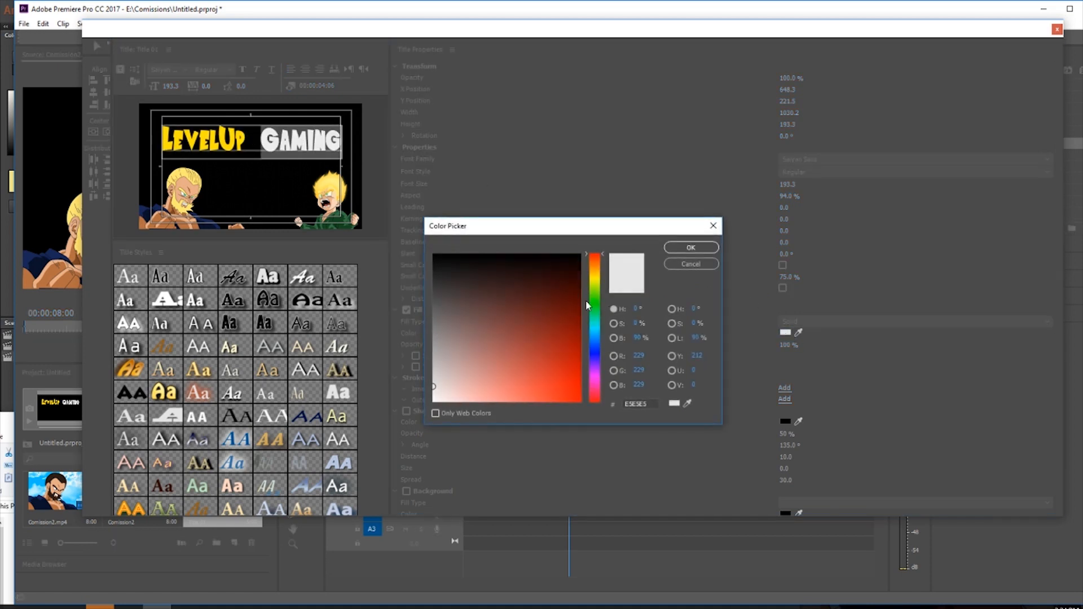
{"action": "left_click", "coordinate": [684, 251]}
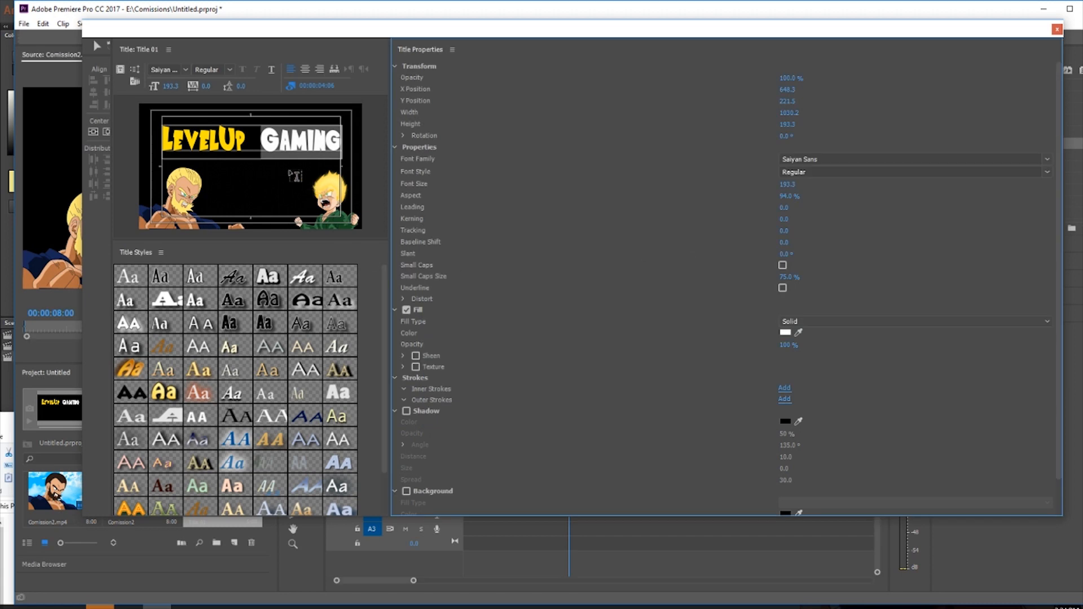
{"action": "left_click", "coordinate": [291, 172]}
Fill the whole "LevelUp Gaming" title with turquoise 3FFFDD.
{"action": "left_click_drag", "start_coordinate": [261, 140], "coordinate": [381, 137]}
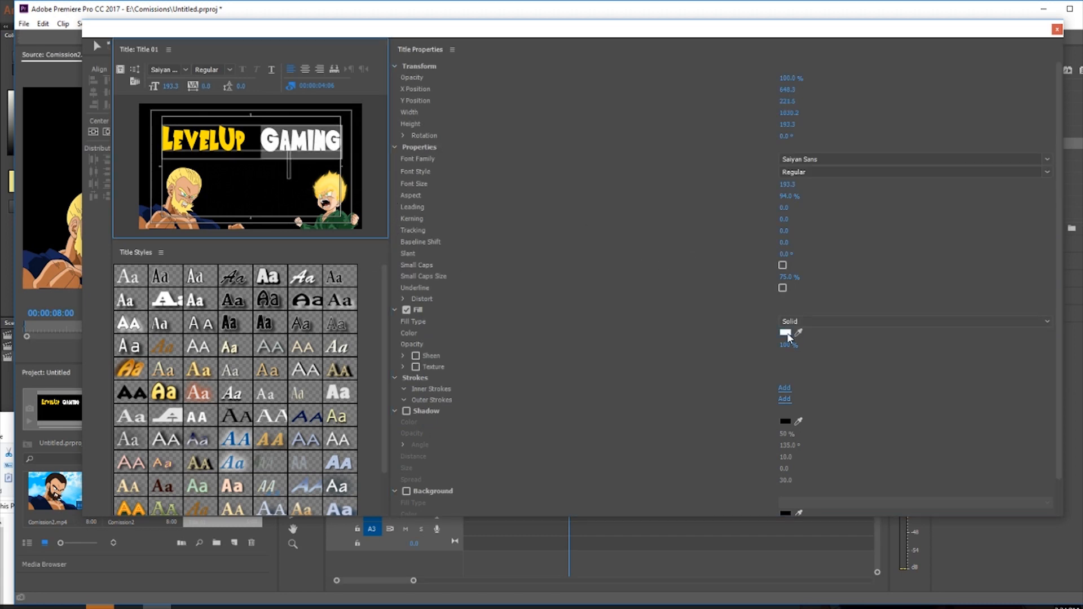
{"action": "left_click", "coordinate": [786, 334]}
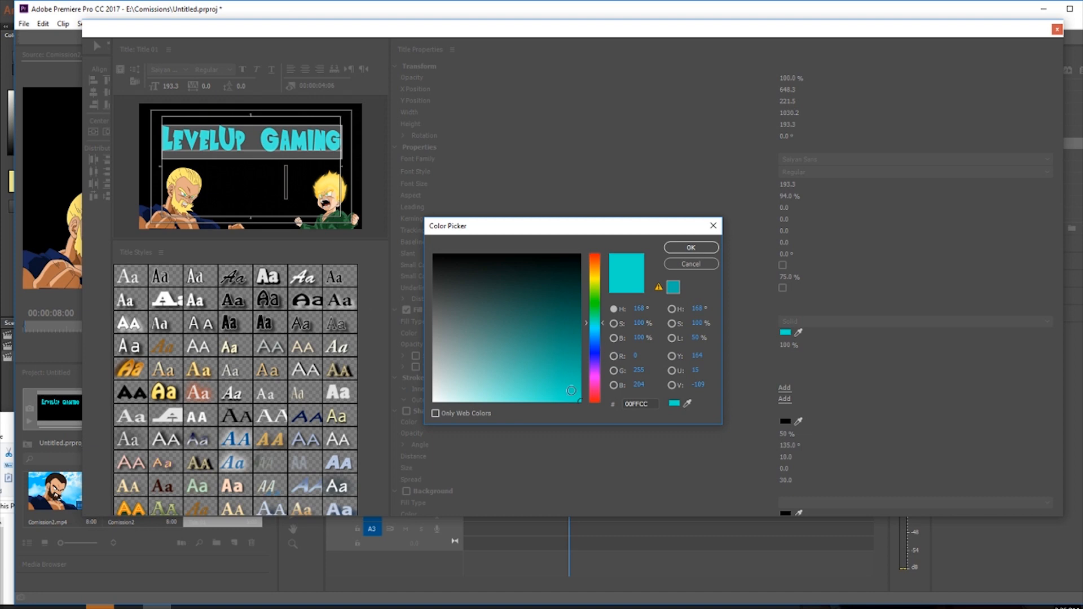
{"action": "left_click_drag", "start_coordinate": [570, 390], "coordinate": [544, 404]}
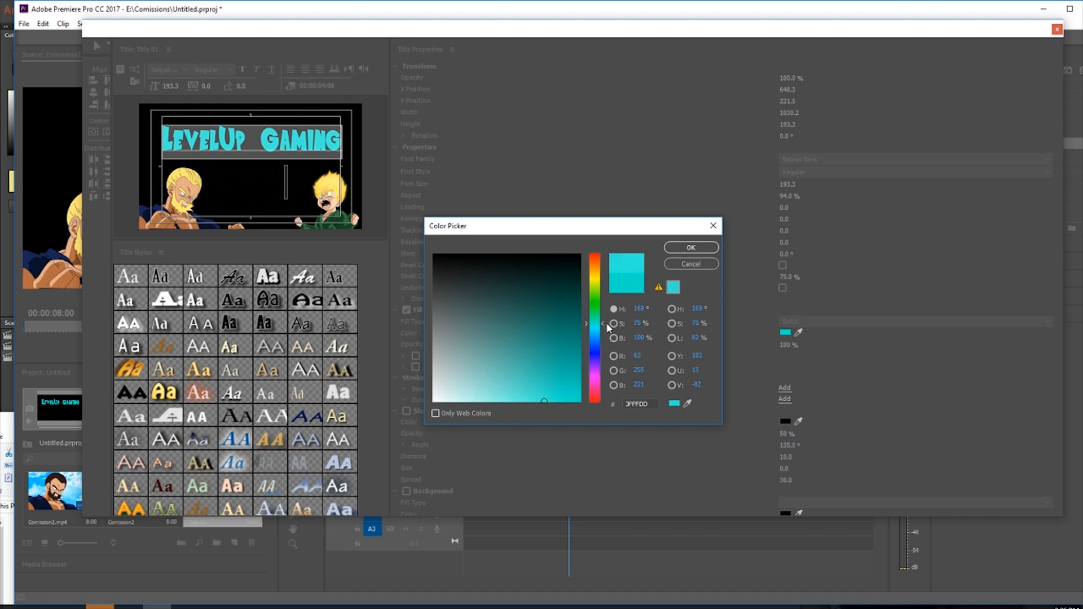
{"action": "left_click", "coordinate": [675, 250]}
Recolour the whole title text pale blue A6FCFF and close the title editor.
{"action": "left_click", "coordinate": [300, 180]}
{"action": "left_click", "coordinate": [187, 121]}
{"action": "left_click_drag", "start_coordinate": [162, 141], "coordinate": [341, 145]}
{"action": "left_click", "coordinate": [785, 333]}
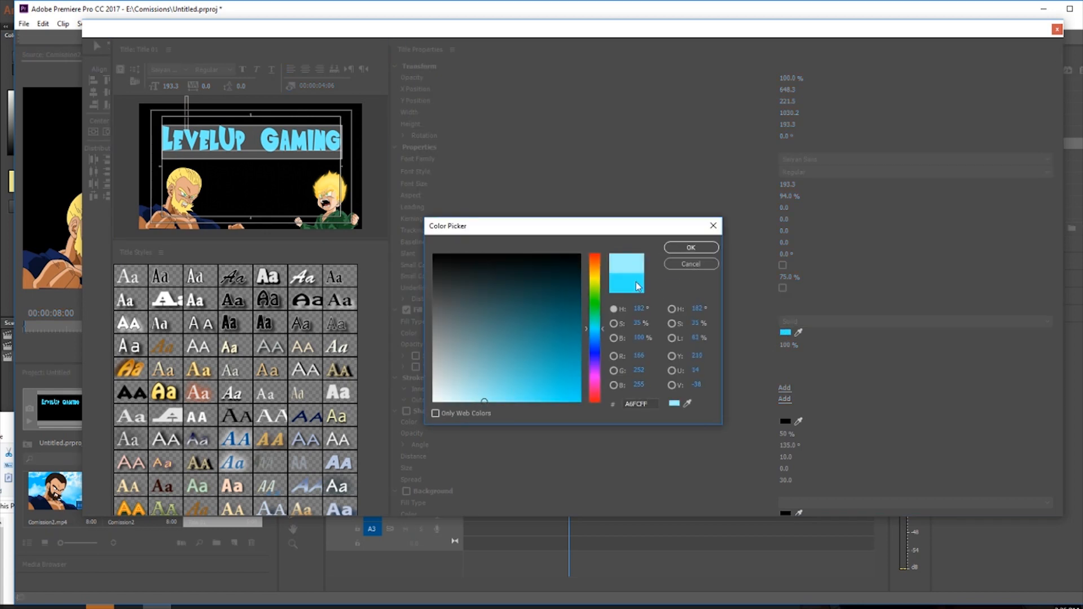
{"action": "left_click", "coordinate": [691, 247]}
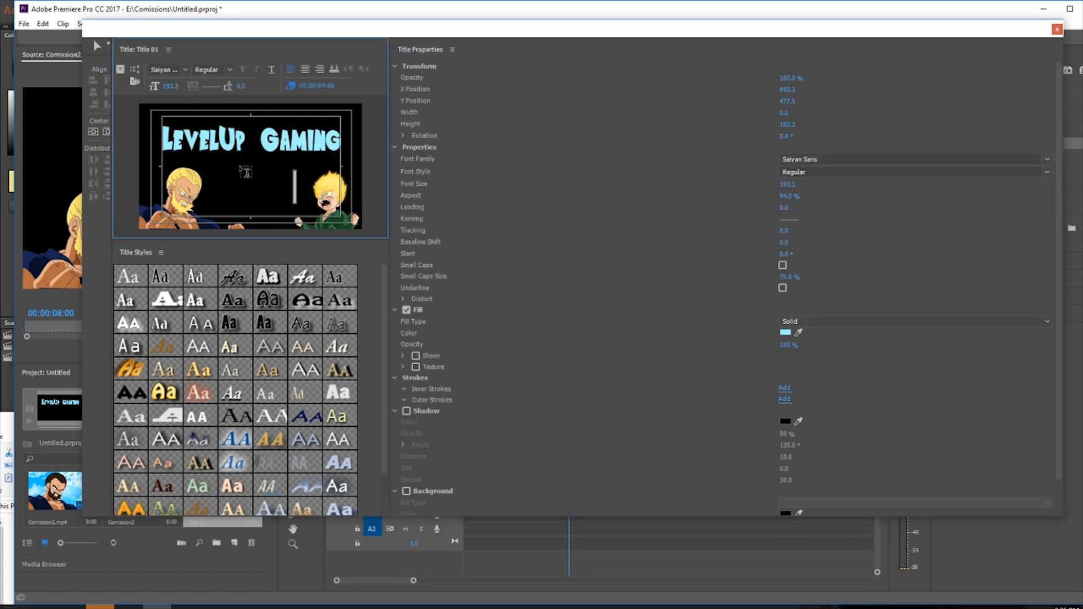
{"action": "left_click", "coordinate": [245, 140]}
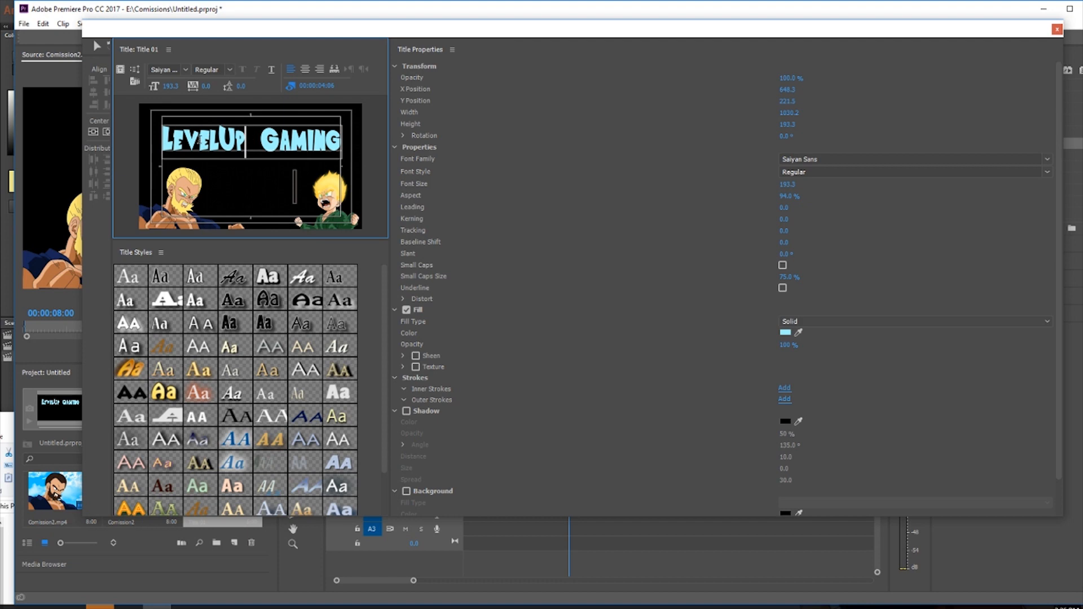
{"action": "left_click", "coordinate": [1057, 29]}
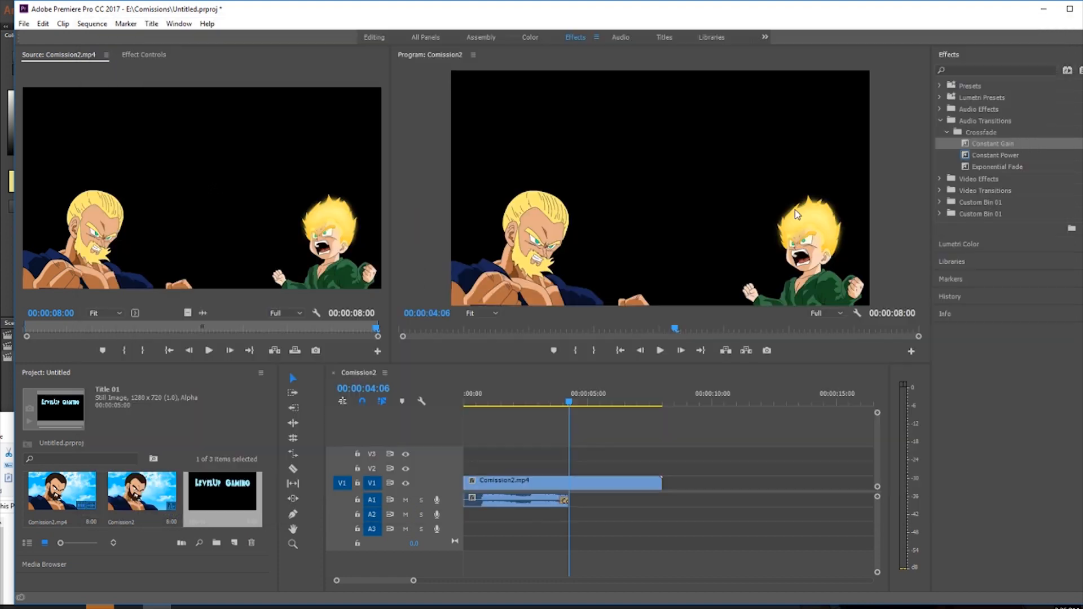
Place Title 01 on track V2 starting at 00:00:04:06 and trim its end to the end of the video clip.
{"action": "left_click_drag", "start_coordinate": [194, 516], "coordinate": [571, 467]}
{"action": "left_click_drag", "start_coordinate": [693, 468], "coordinate": [665, 468]}
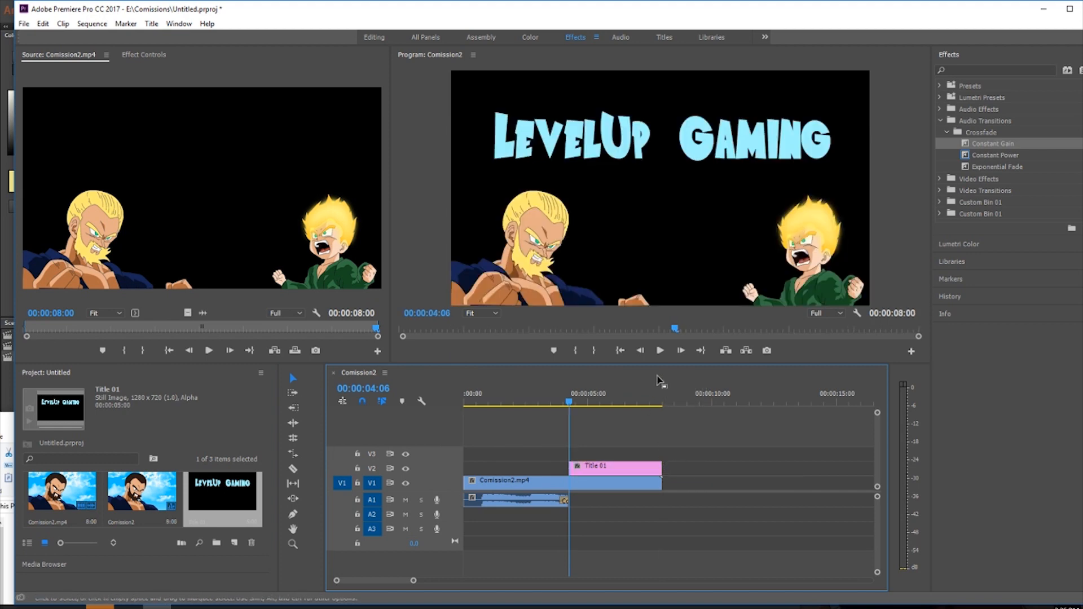
{"action": "left_click", "coordinate": [636, 151]}
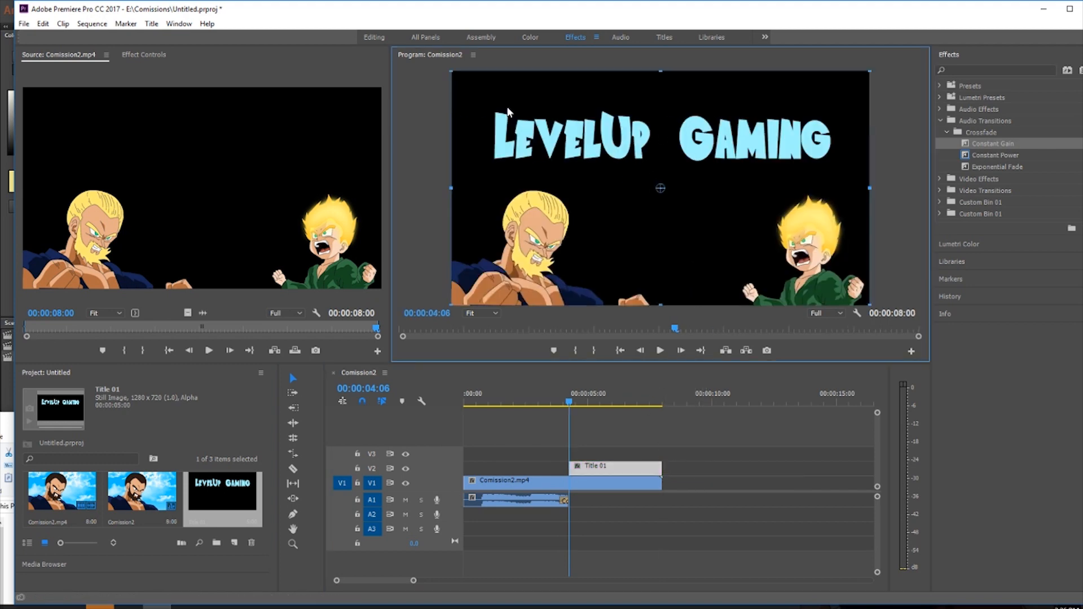
Reopen Title 01, enlarge its text to font size 220.1, move it higher in the frame and close the title editor.
{"action": "left_click", "coordinate": [243, 492]}
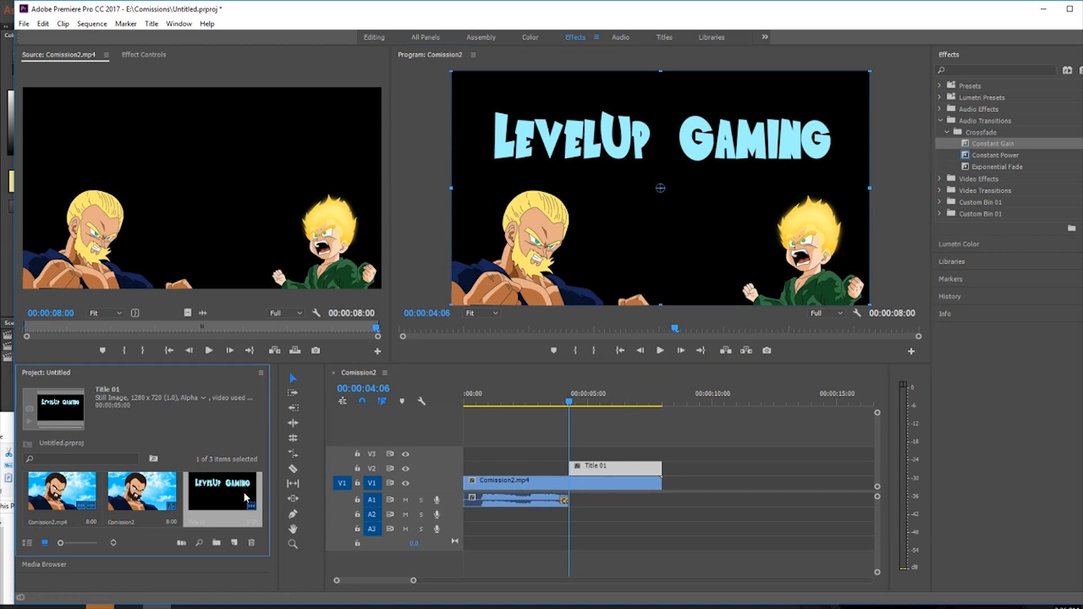
{"action": "double_click", "coordinate": [245, 497]}
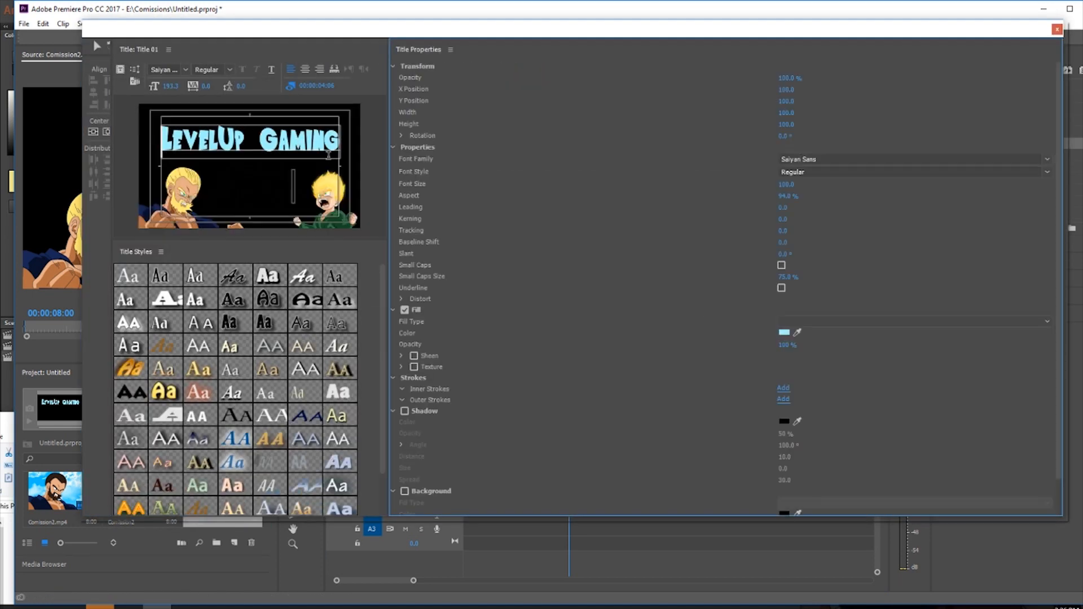
{"action": "mouse_move", "coordinate": [348, 116]}
{"action": "left_mouse_down"}
{"action": "mouse_move", "coordinate": [367, 119]}
{"action": "mouse_move", "coordinate": [343, 134]}
{"action": "left_mouse_up"}
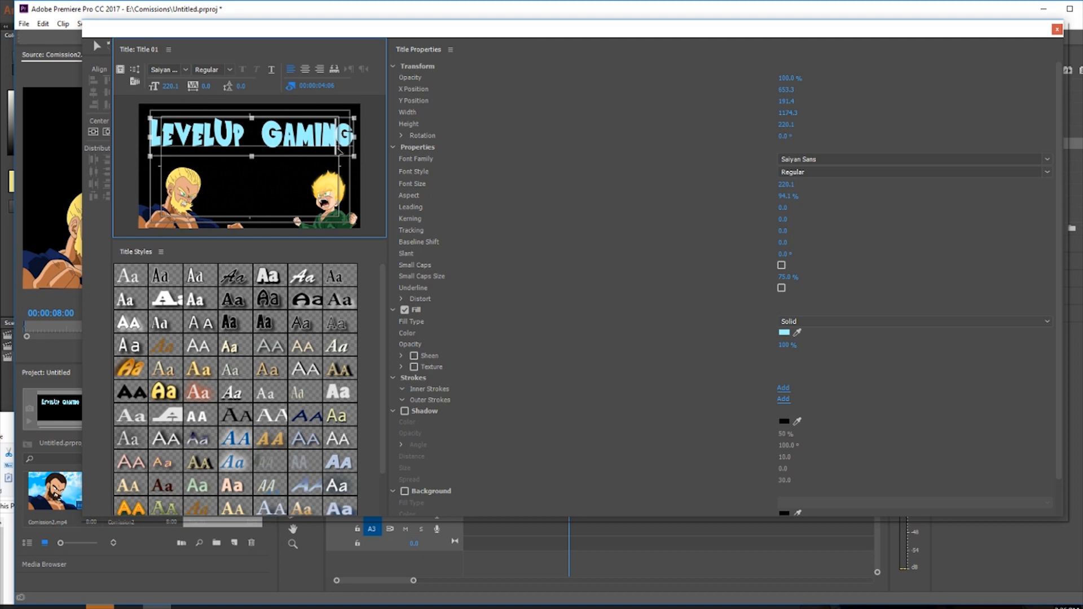
{"action": "left_click", "coordinate": [1056, 29]}
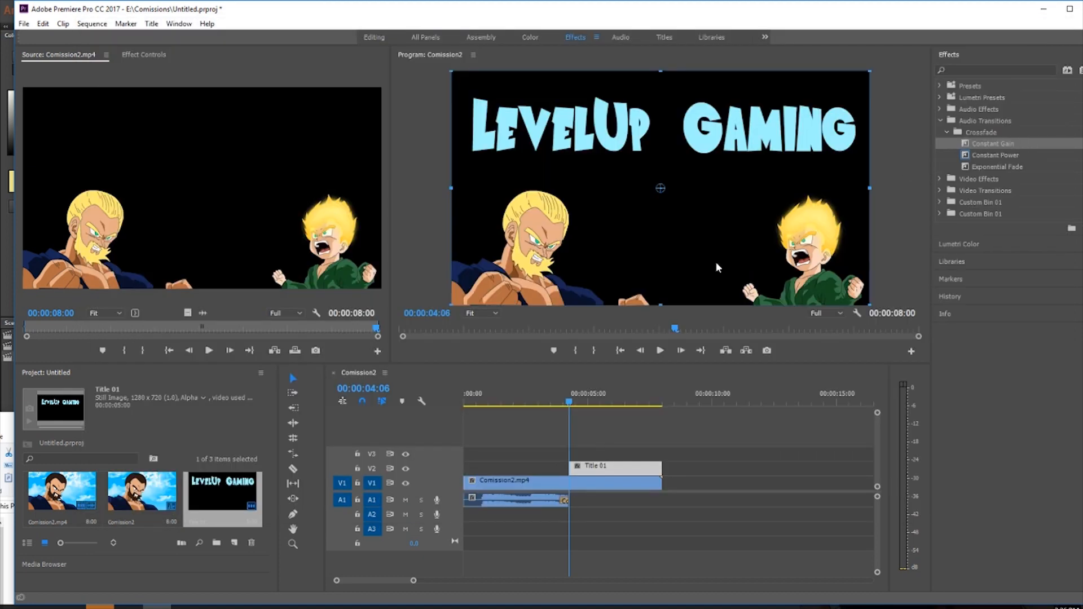
{"action": "left_click", "coordinate": [726, 458]}
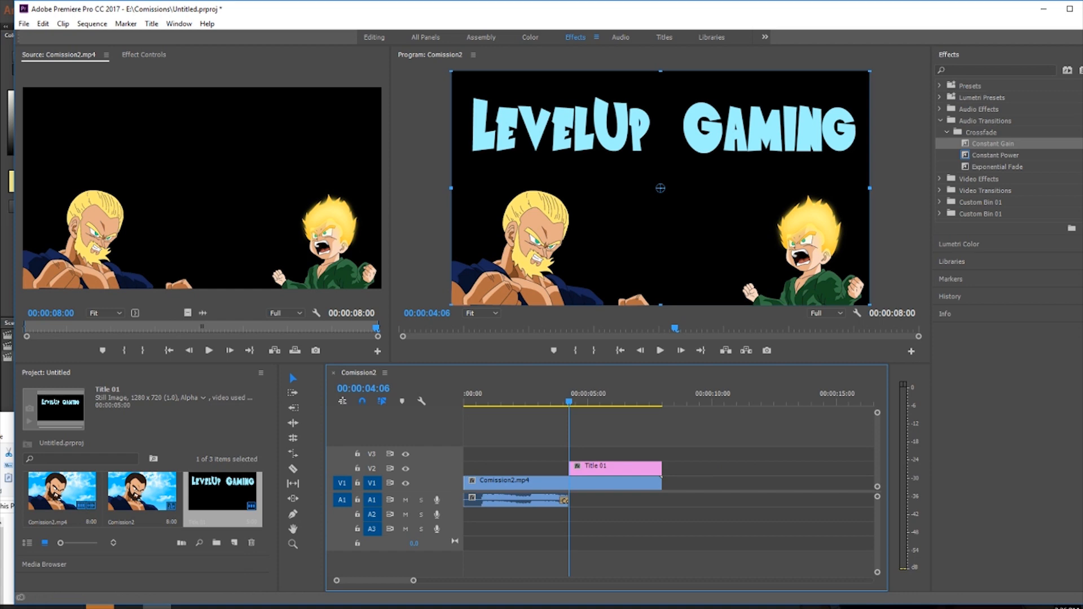
Import YouTube-icon-full_color.png onto track V3 at 00:00:04:06 and trim its end to match the title clip.
{"action": "left_click", "coordinate": [72, 607]}
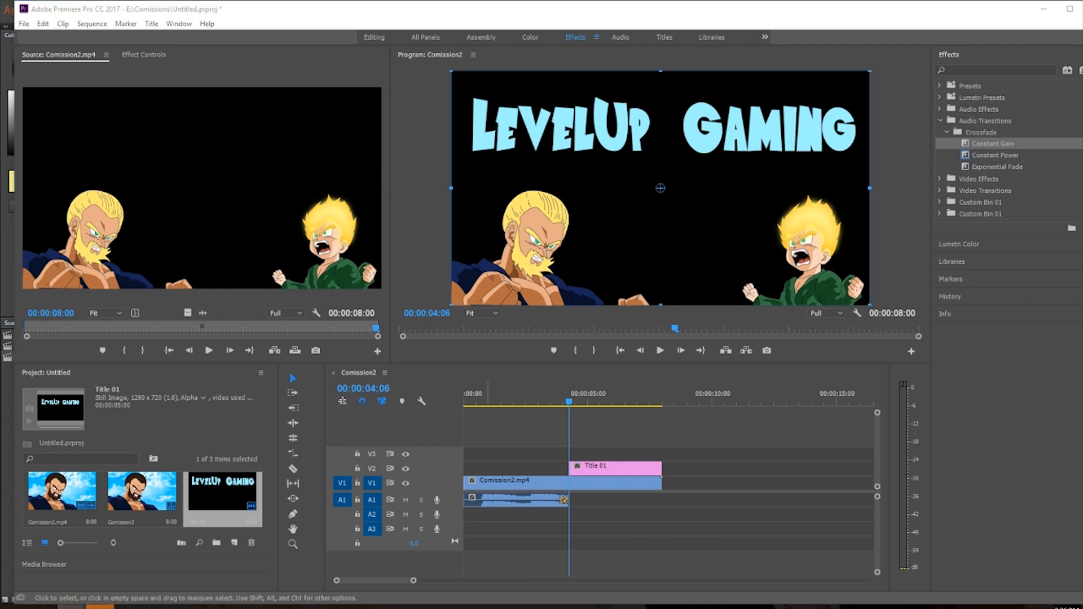
{"action": "left_click_drag", "start_coordinate": [741, 496], "coordinate": [570, 448]}
{"action": "left_click", "coordinate": [744, 241]}
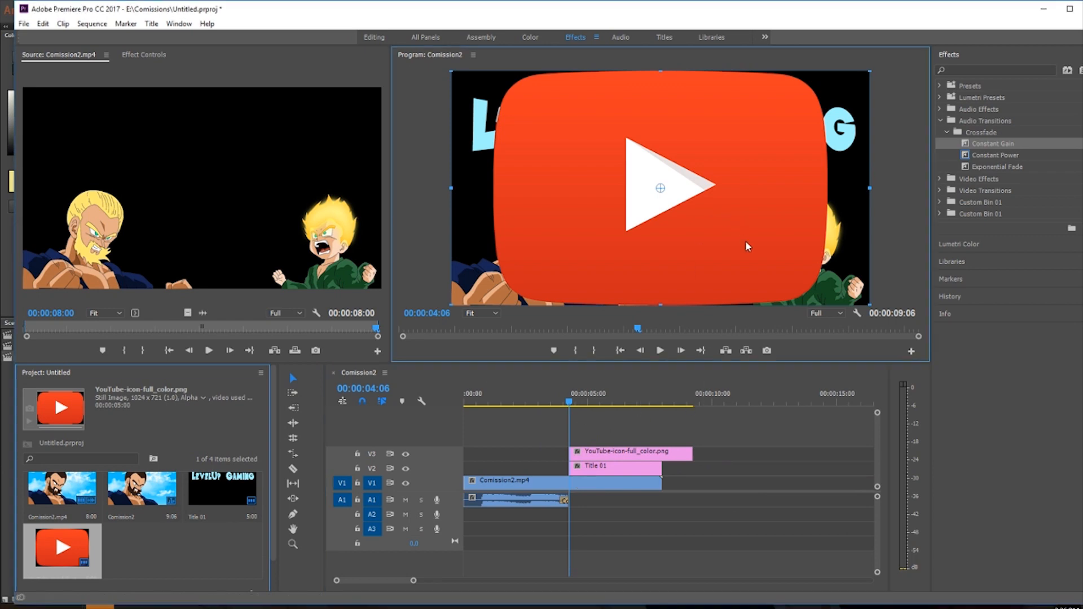
{"action": "left_click_drag", "start_coordinate": [691, 453], "coordinate": [662, 451]}
Scale the YouTube icon down to about a quarter of the frame width and centre it between the characters below the title.
{"action": "double_click", "coordinate": [685, 218]}
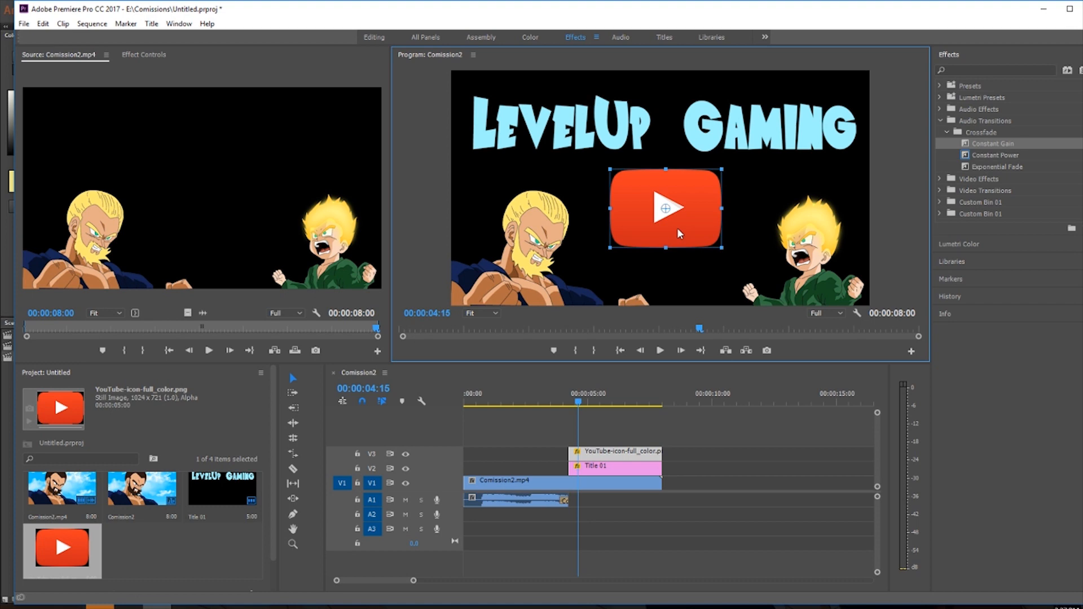
{"action": "left_click_drag", "start_coordinate": [679, 229], "coordinate": [676, 230]}
{"action": "left_click", "coordinate": [698, 444]}
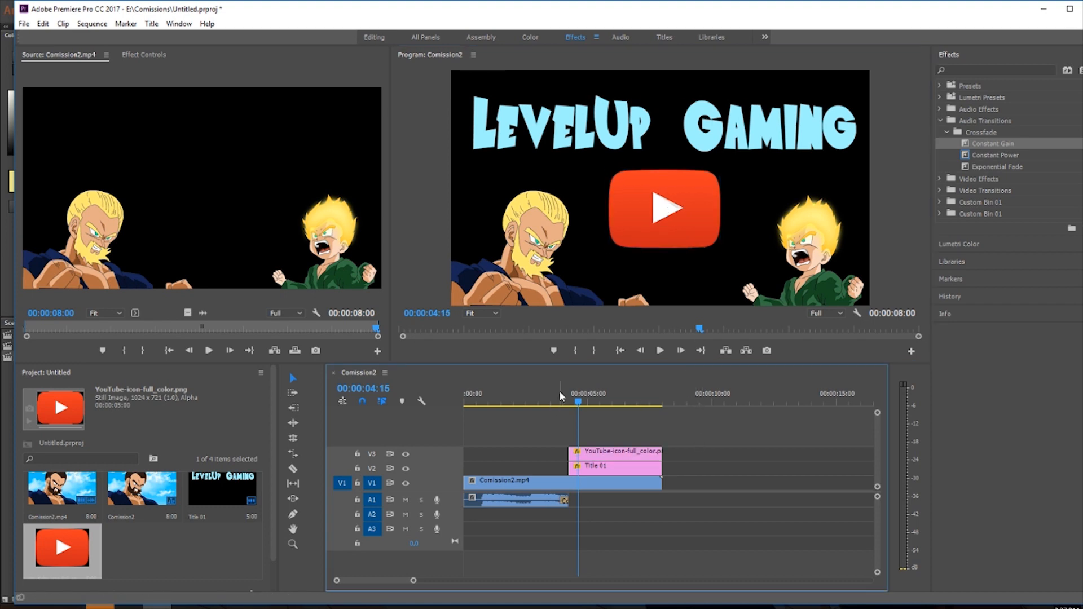
Play back the sequence from the start to check the title and YouTube icon over the closing shot.
{"action": "key", "text": "Home"}
{"action": "left_click", "coordinate": [660, 350]}
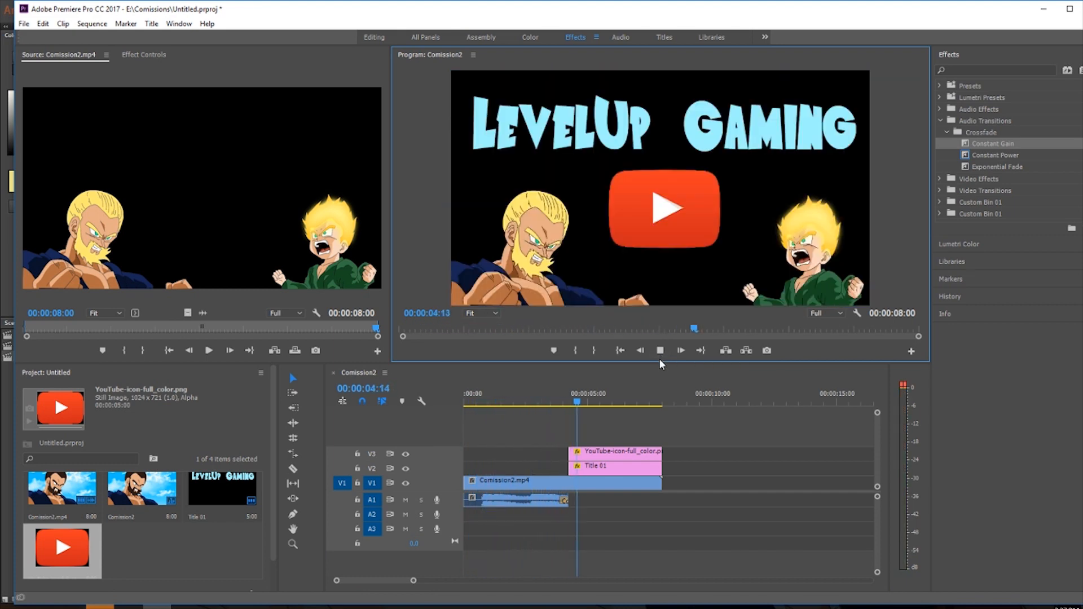
{"action": "key", "text": "space"}
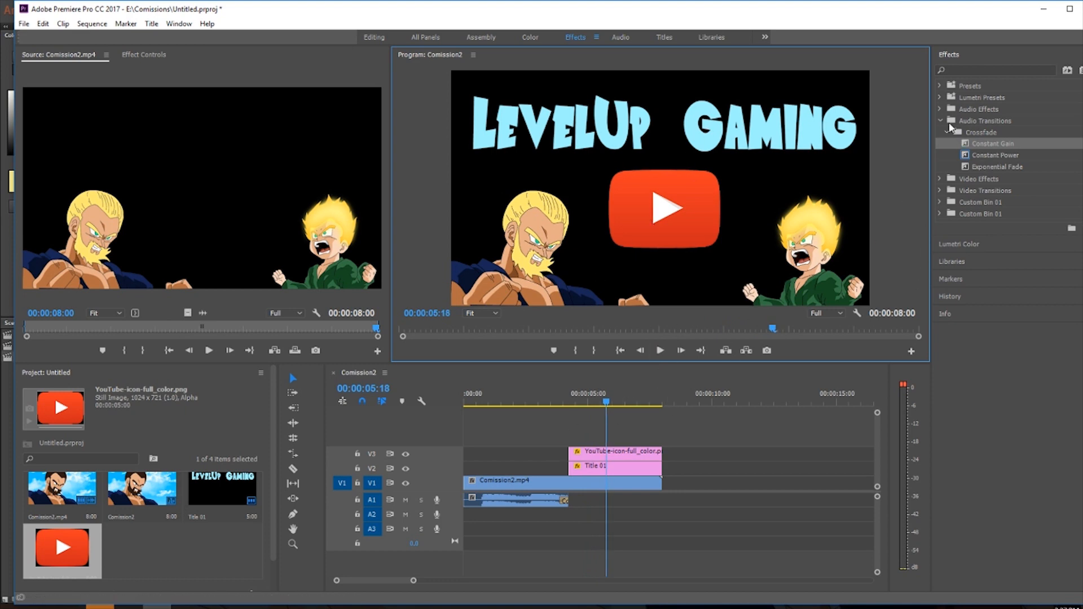
Add a shortened Film Dissolve to the start of both the Title 01 clip and the YouTube icon clip.
{"action": "left_click", "coordinate": [940, 120]}
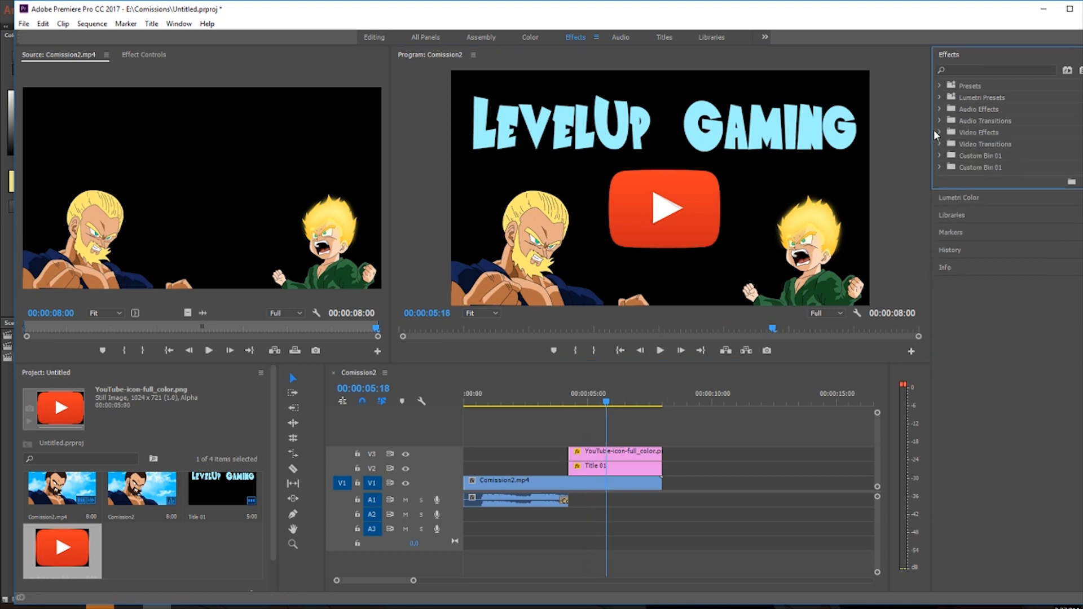
{"action": "left_click", "coordinate": [939, 133]}
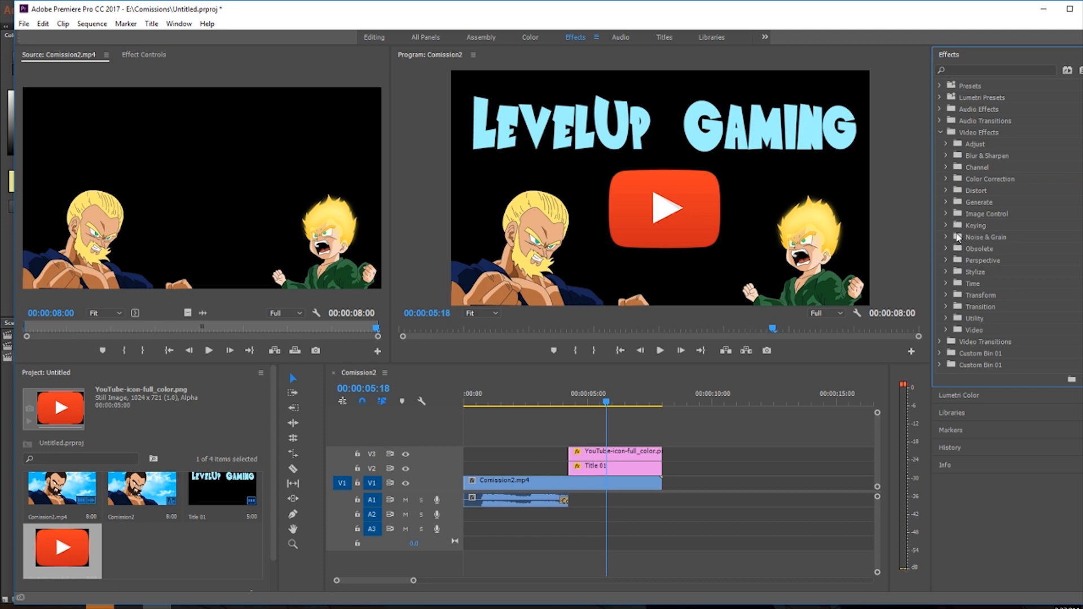
{"action": "left_click", "coordinate": [939, 132]}
{"action": "left_click", "coordinate": [940, 144]}
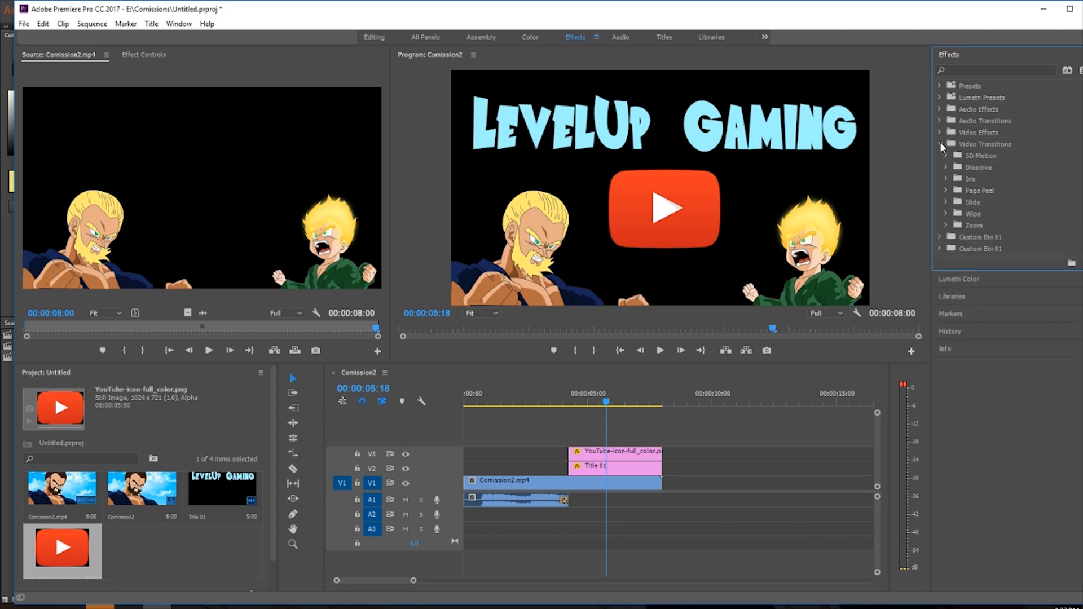
{"action": "left_click", "coordinate": [948, 168]}
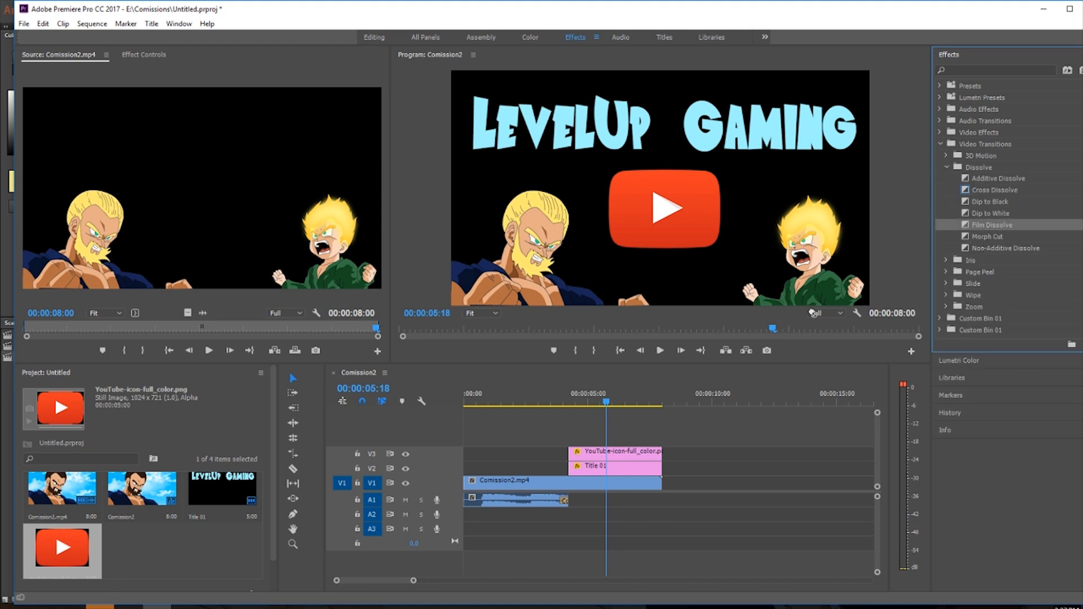
{"action": "left_click_drag", "start_coordinate": [814, 313], "coordinate": [581, 469]}
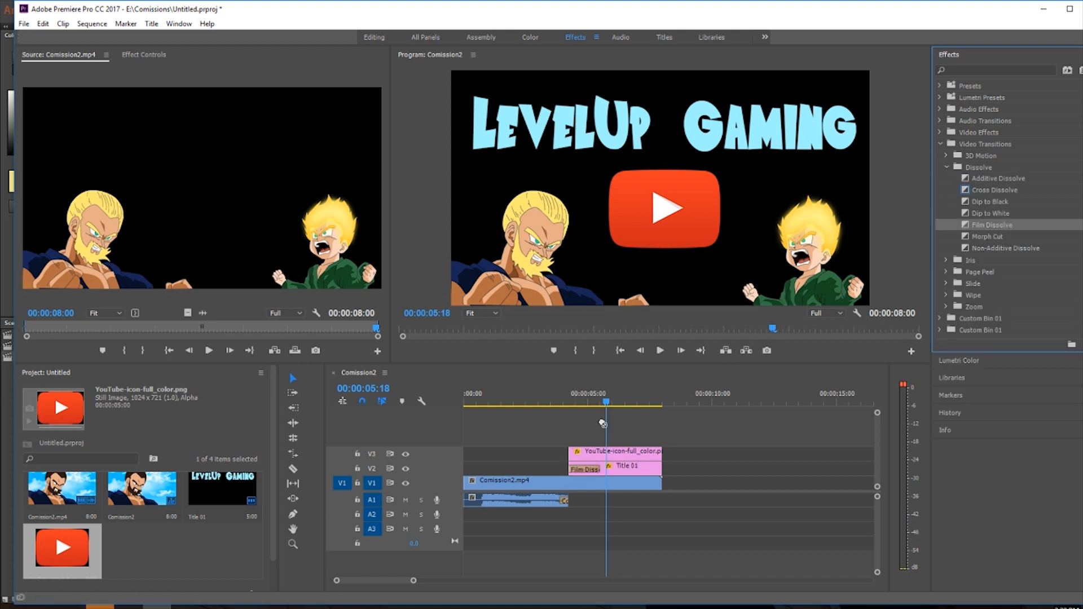
{"action": "left_click_drag", "start_coordinate": [602, 423], "coordinate": [575, 470]}
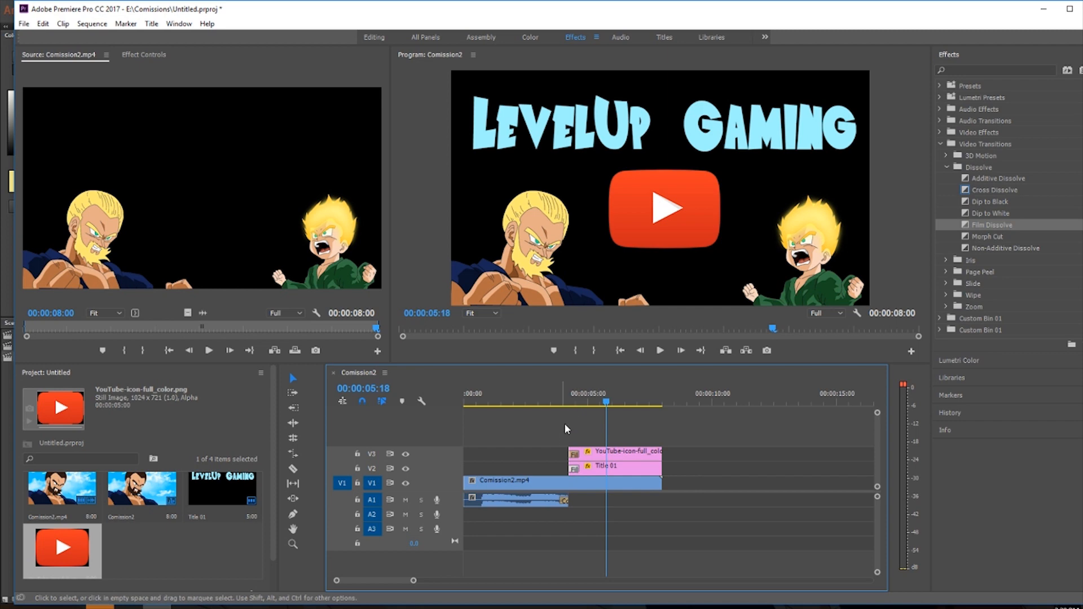
Play back the title and icon dissolves and return the playhead to 00:00:04:06.
{"action": "left_click_drag", "start_coordinate": [582, 395], "coordinate": [560, 391]}
{"action": "left_click", "coordinate": [660, 352]}
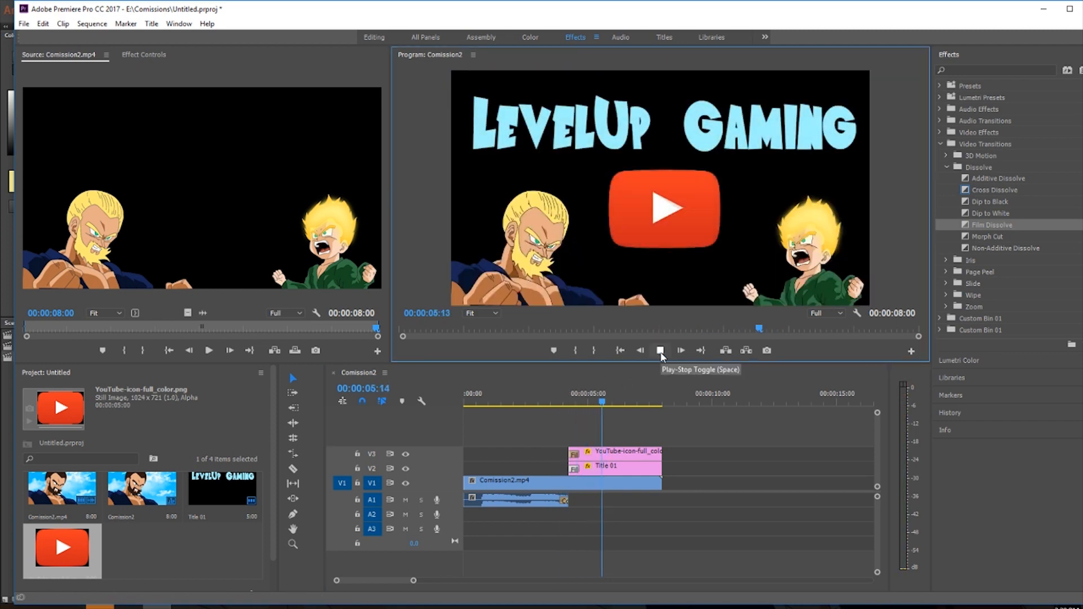
{"action": "left_click_drag", "start_coordinate": [605, 396], "coordinate": [572, 402]}
{"action": "key", "text": "Left"}
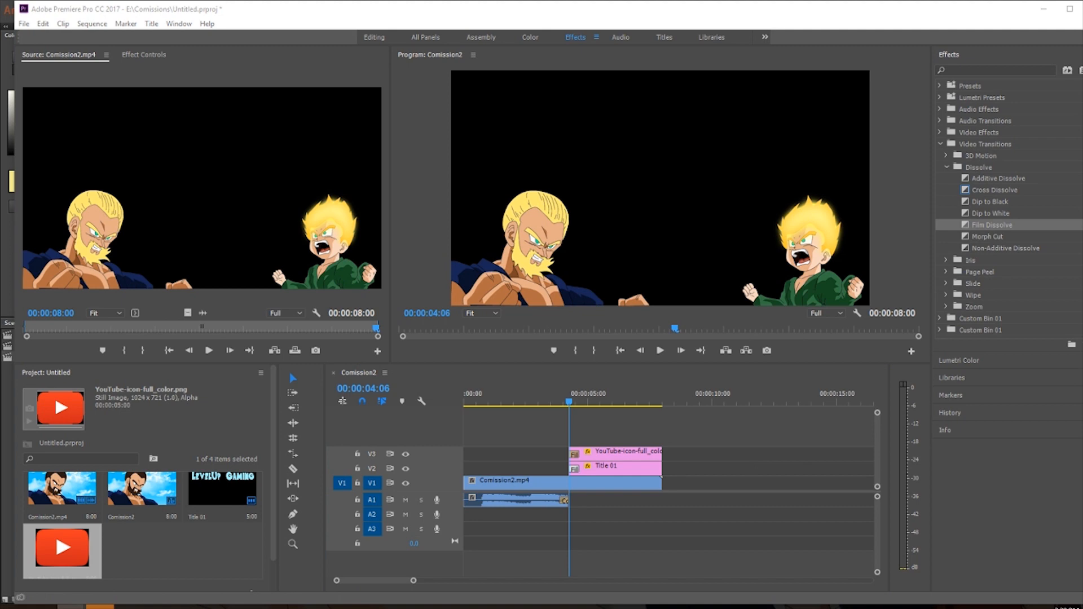
Import the scouter sound effects, placing scouter1.wav and scouter6.wav on A1 from 00:00:04:06 and scouter2.wav on A2 beneath them.
{"action": "left_click_drag", "start_coordinate": [876, 485], "coordinate": [575, 503]}
{"action": "left_click", "coordinate": [661, 350]}
{"action": "left_click", "coordinate": [661, 350]}
{"action": "scroll", "coordinate": [563, 516], "scroll_direction": "up", "scroll_amount": 2}
{"action": "left_click", "coordinate": [616, 536]}
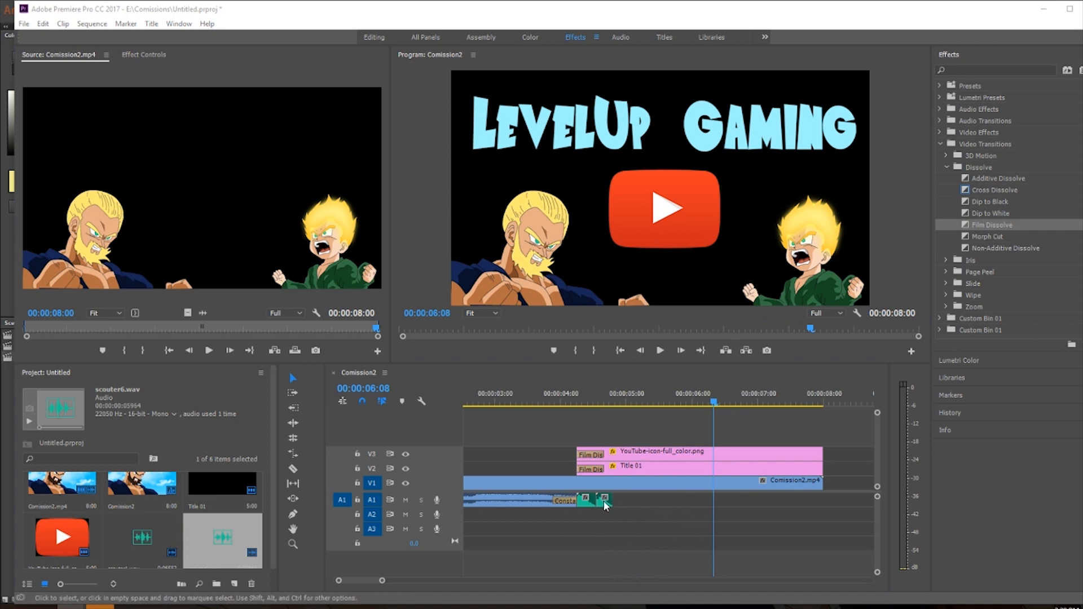
Play back the closing shot with its sound effects and scrub the sequence to 00:00:05:10.
{"action": "left_click", "coordinate": [659, 351]}
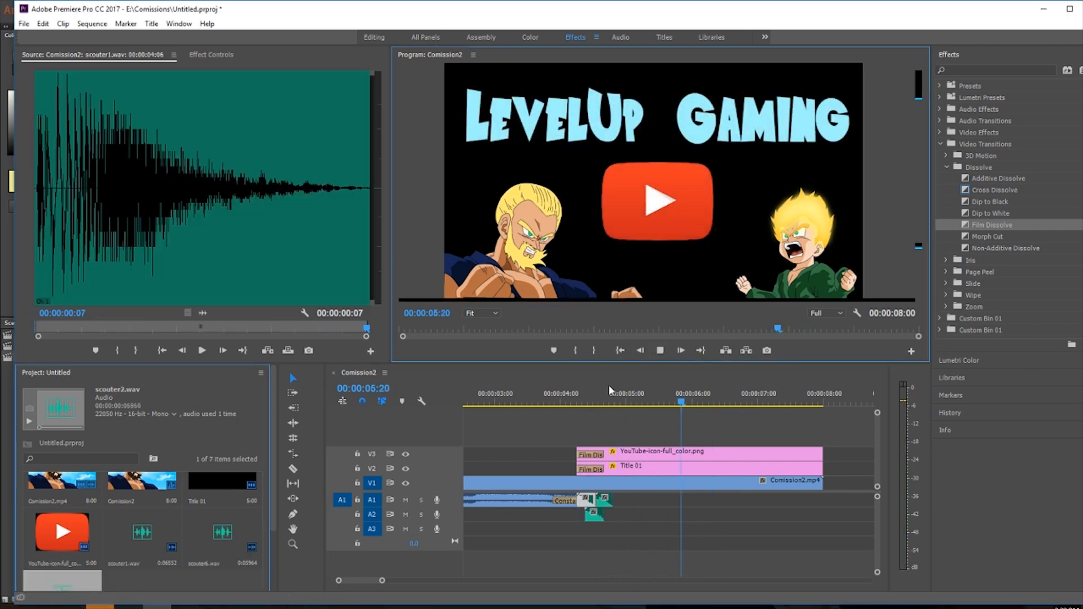
{"action": "left_click_drag", "start_coordinate": [609, 392], "coordinate": [561, 393]}
{"action": "left_click", "coordinate": [660, 352]}
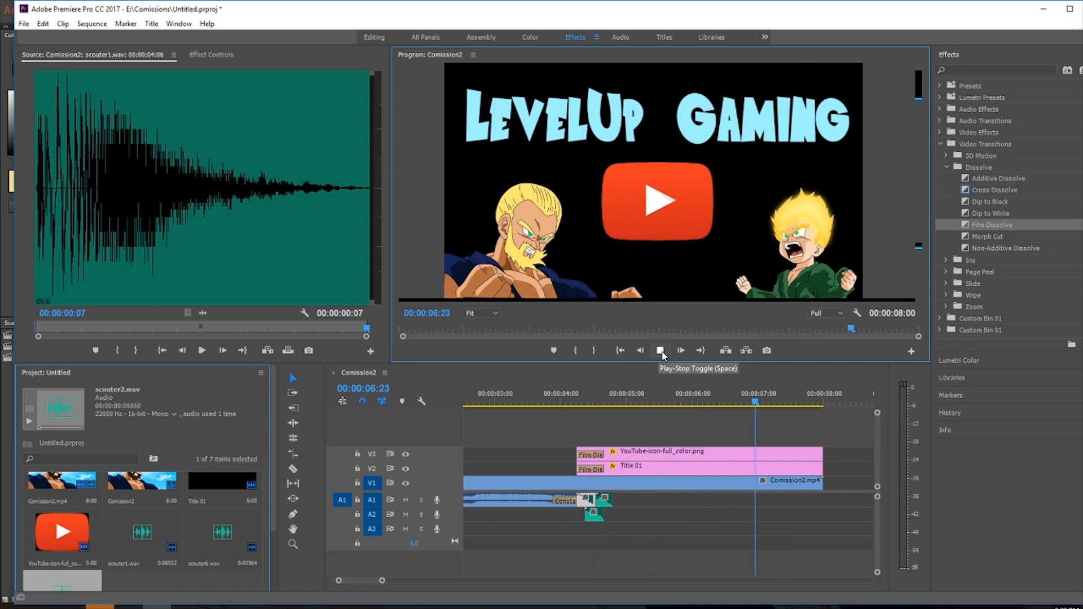
{"action": "left_click", "coordinate": [660, 352]}
{"action": "left_click", "coordinate": [671, 426]}
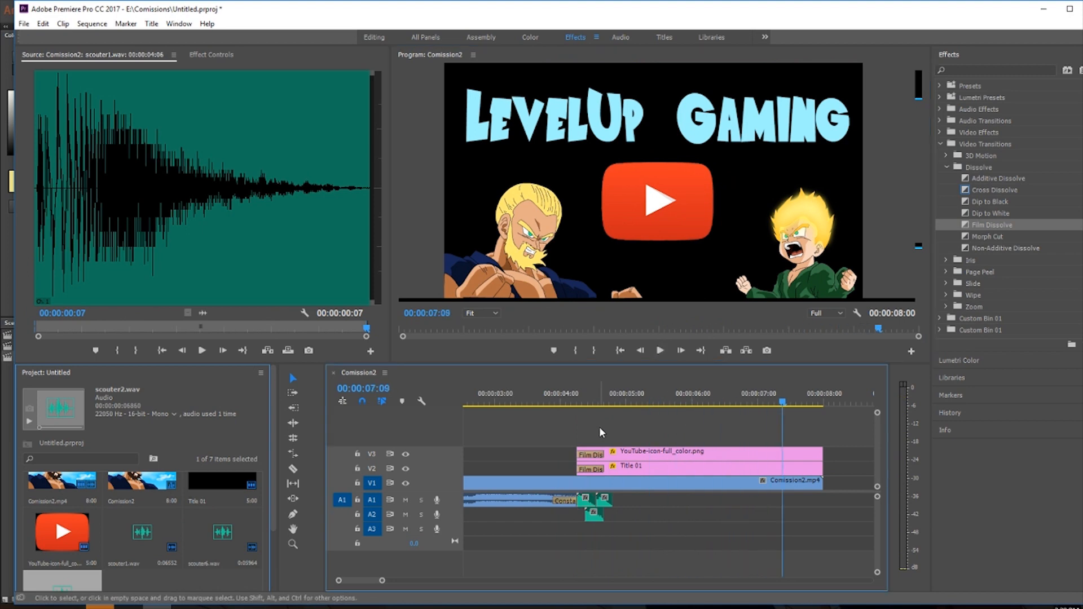
{"action": "left_click_drag", "start_coordinate": [602, 395], "coordinate": [713, 413]}
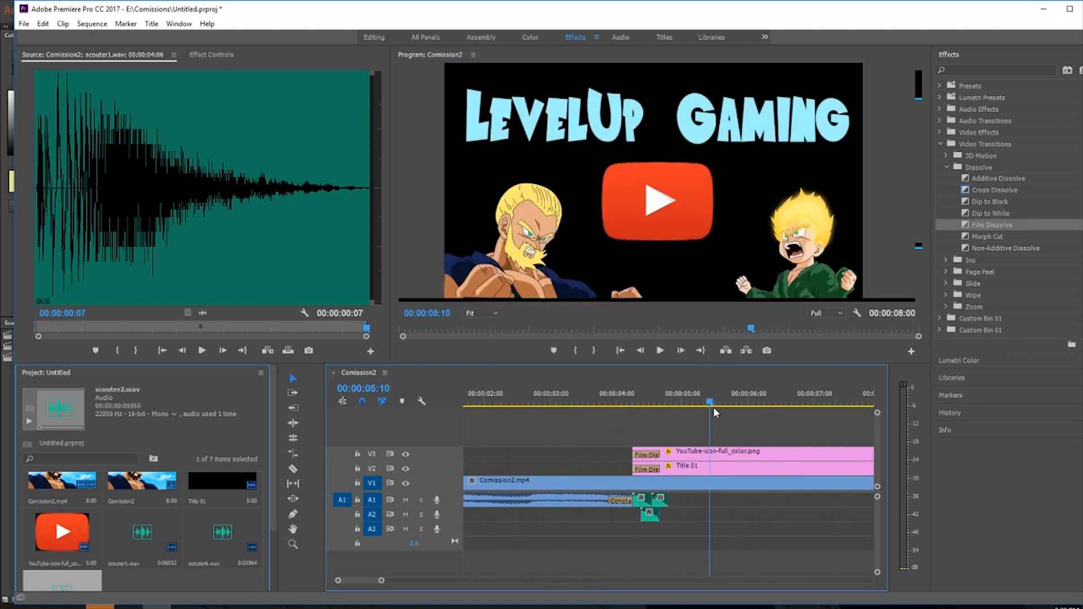
Play back the full sequence from 00:00:00:00 through the closing title shot, stopping at 00:00:06:10.
{"action": "scroll", "coordinate": [572, 475], "scroll_direction": "down", "scroll_amount": 3}
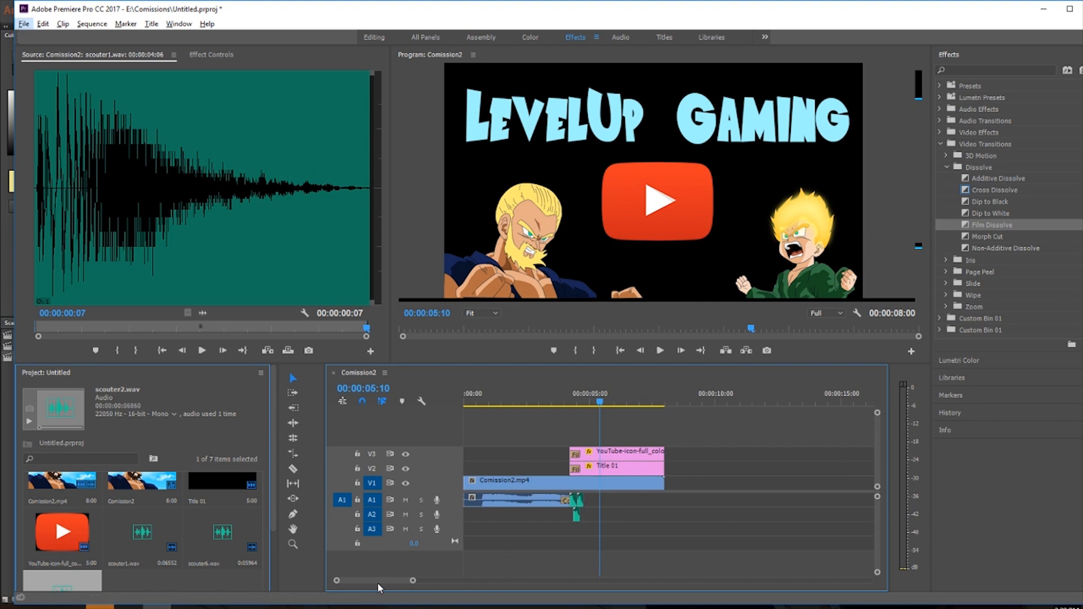
{"action": "left_click_drag", "start_coordinate": [511, 393], "coordinate": [465, 393]}
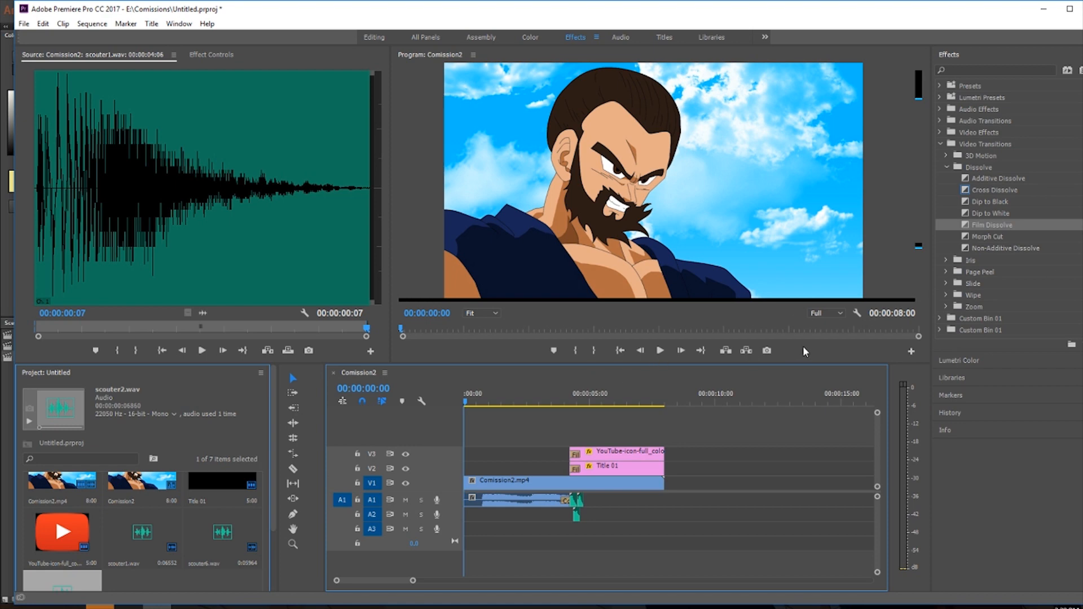
{"action": "left_click_drag", "start_coordinate": [465, 402], "coordinate": [418, 391]}
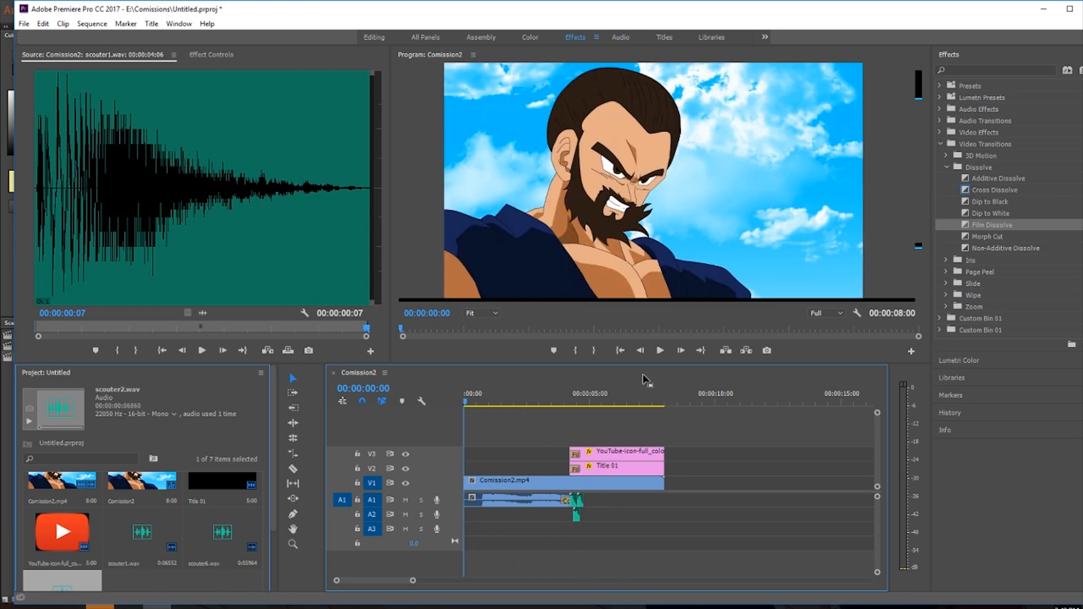
{"action": "left_click", "coordinate": [660, 351]}
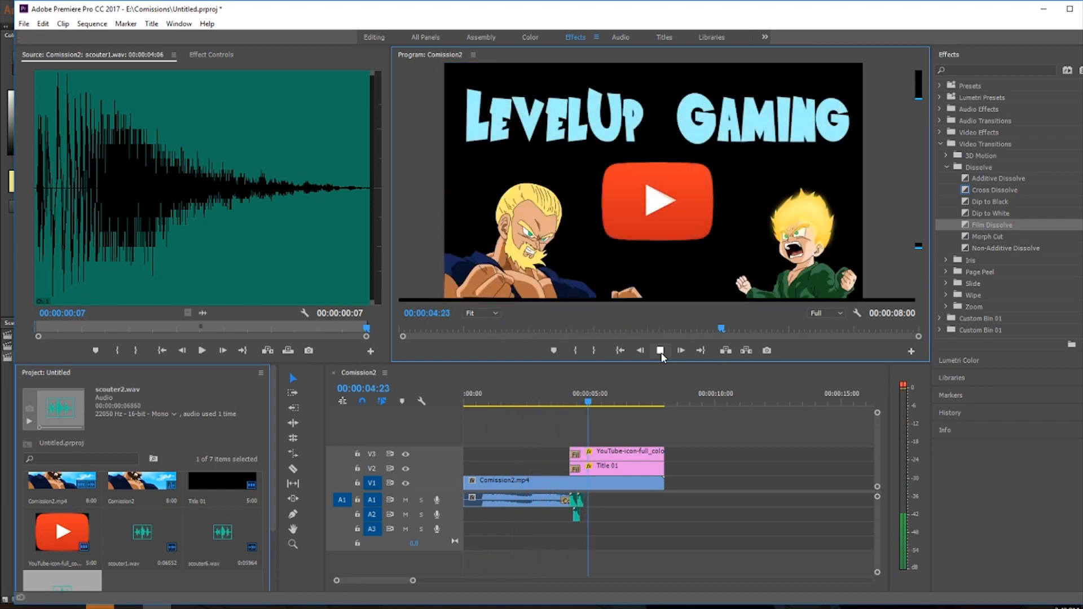
{"action": "left_click", "coordinate": [659, 351]}
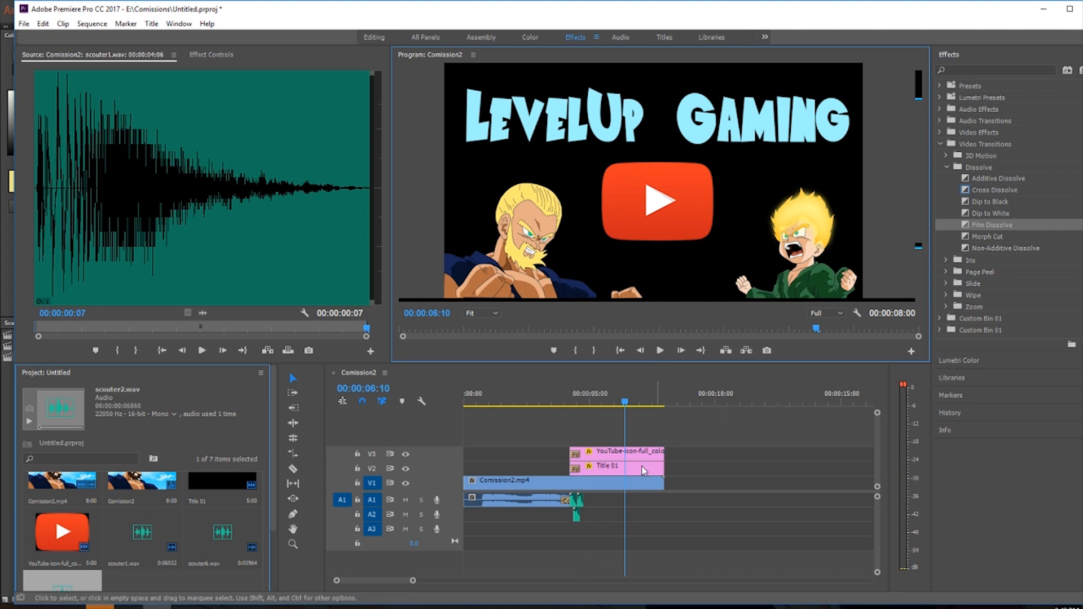
Scrub back and forth between the sequence's opening and its closing shot, leaving the playhead at 00:00:06:03.
{"action": "left_click_drag", "start_coordinate": [603, 397], "coordinate": [495, 403]}
{"action": "mouse_move", "coordinate": [621, 401]}
{"action": "left_mouse_down"}
{"action": "mouse_move", "coordinate": [654, 402]}
{"action": "mouse_move", "coordinate": [450, 401]}
{"action": "mouse_move", "coordinate": [505, 403]}
{"action": "mouse_move", "coordinate": [474, 403]}
{"action": "mouse_move", "coordinate": [499, 401]}
{"action": "mouse_move", "coordinate": [506, 387]}
{"action": "mouse_move", "coordinate": [505, 403]}
{"action": "mouse_move", "coordinate": [528, 411]}
{"action": "mouse_move", "coordinate": [665, 409]}
{"action": "mouse_move", "coordinate": [539, 411]}
{"action": "mouse_move", "coordinate": [610, 411]}
{"action": "left_mouse_up"}
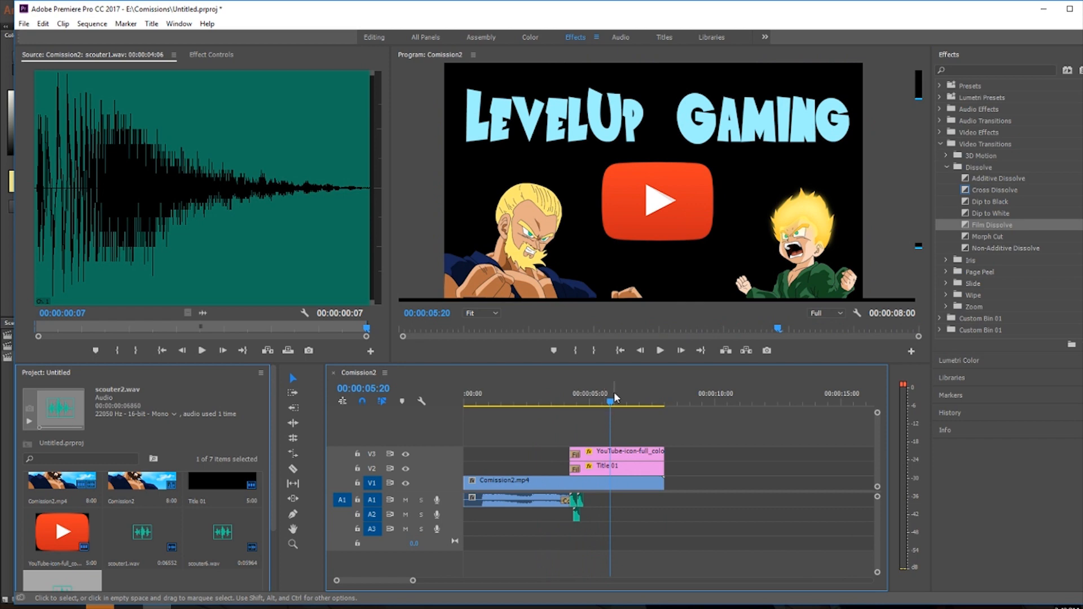
{"action": "left_click_drag", "start_coordinate": [606, 398], "coordinate": [455, 404]}
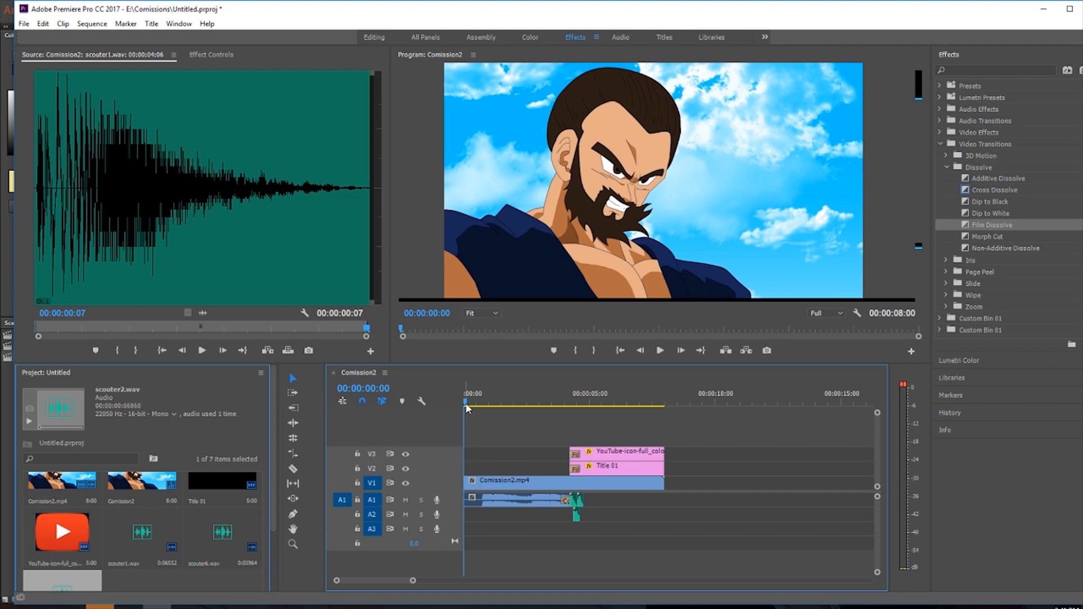
{"action": "left_click_drag", "start_coordinate": [465, 403], "coordinate": [620, 406]}
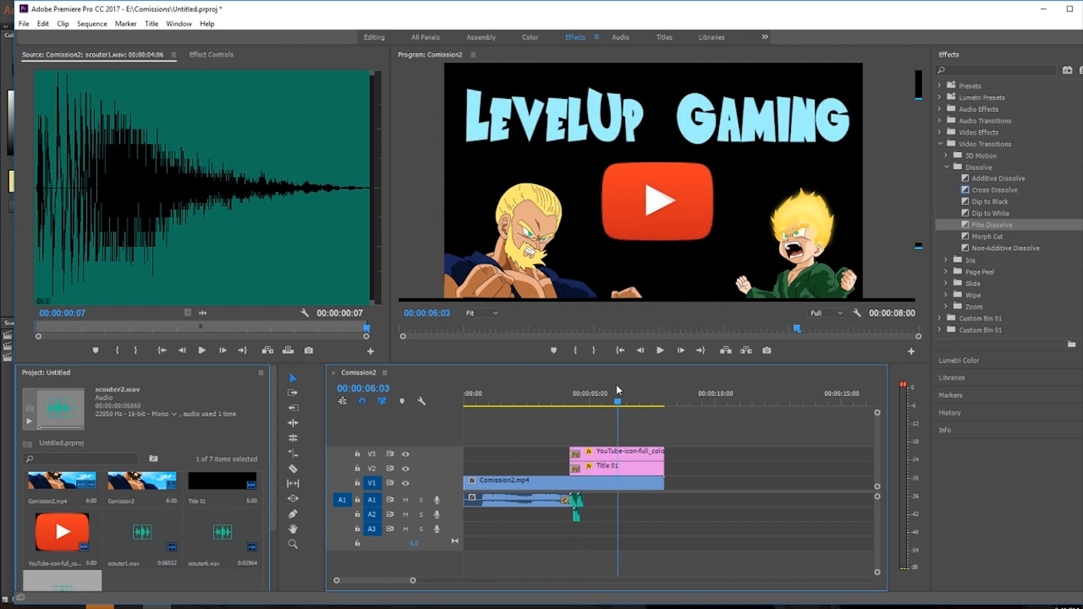